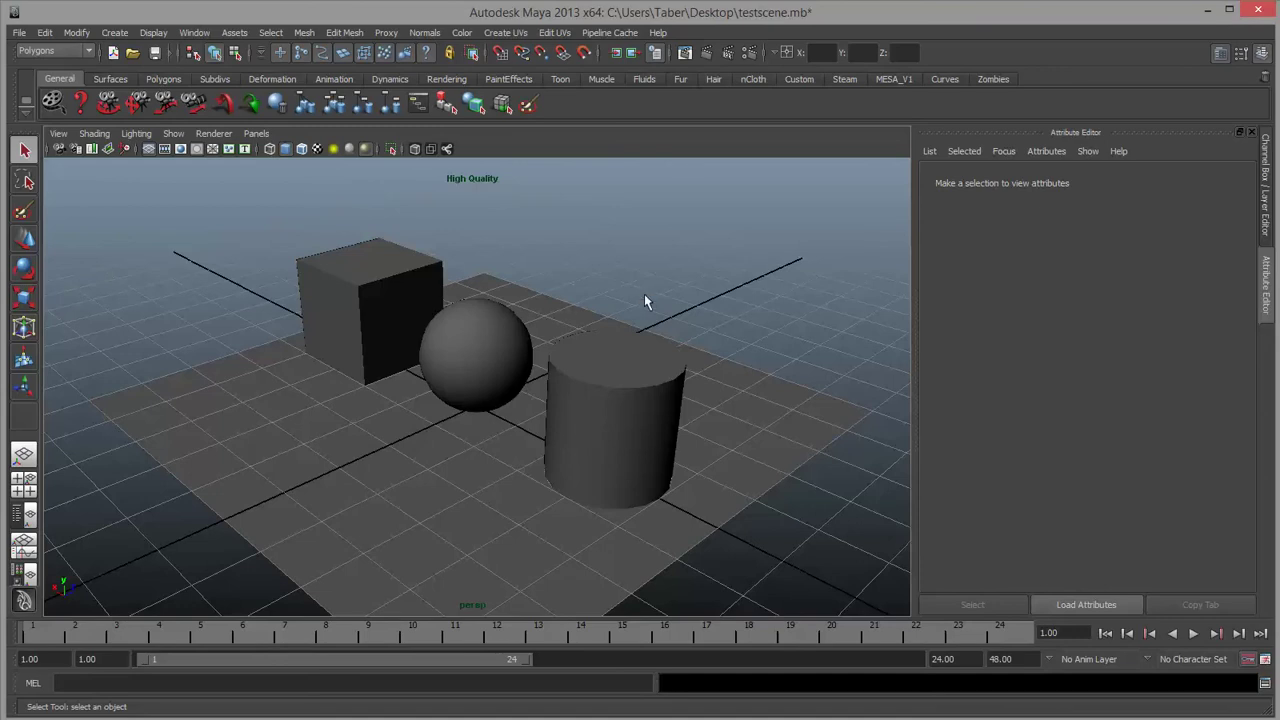
Switch the viewport display to wireframe, back to shaded, and on to lighting from the scene's lights only.
key("4")
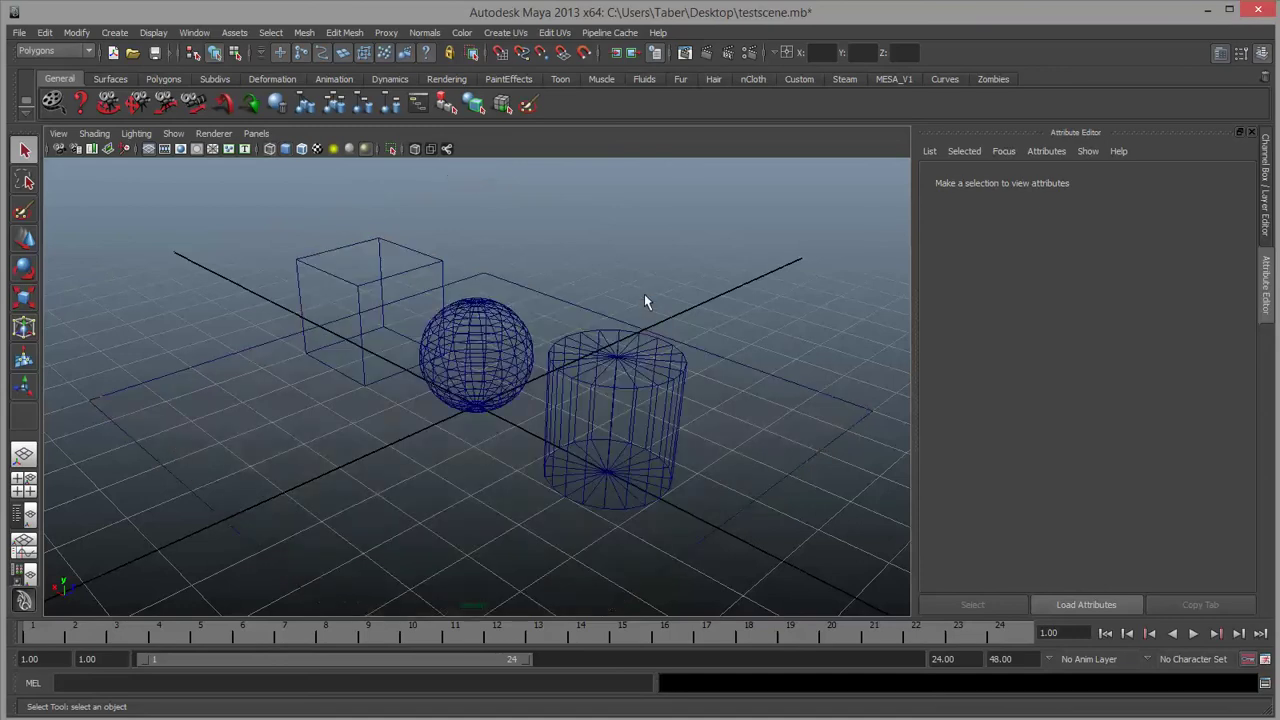
key("5")
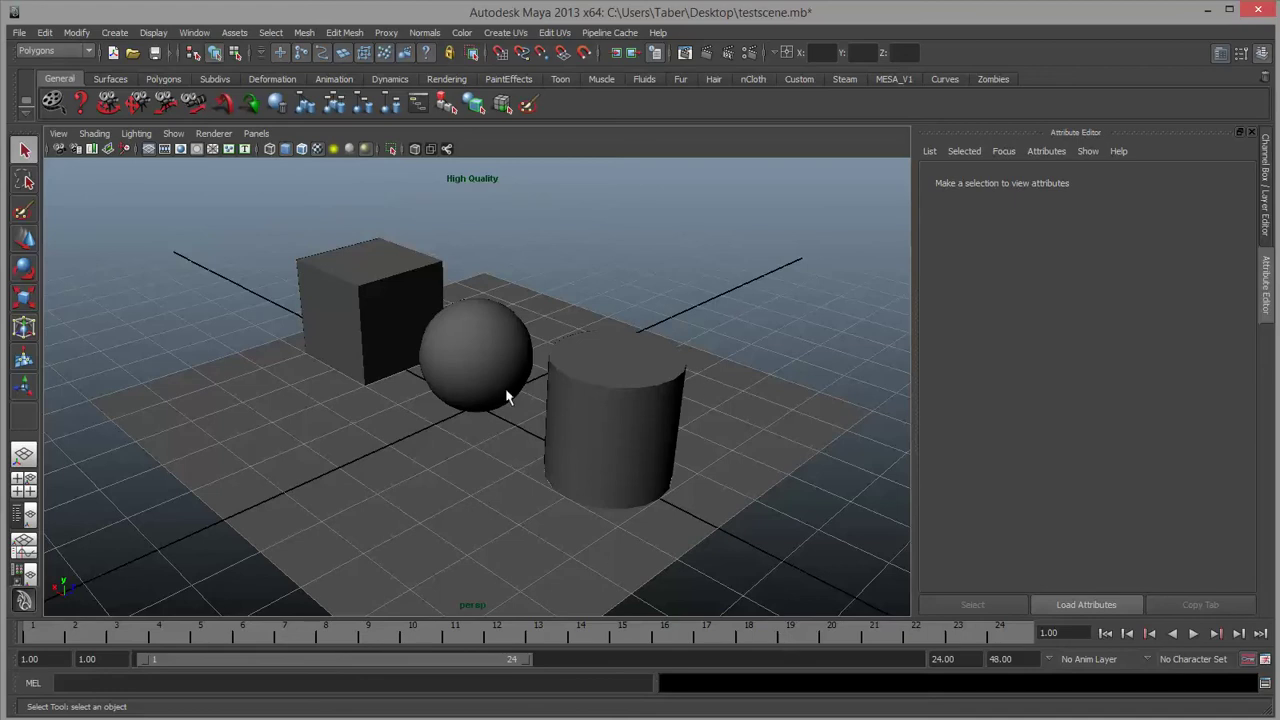
key("7")
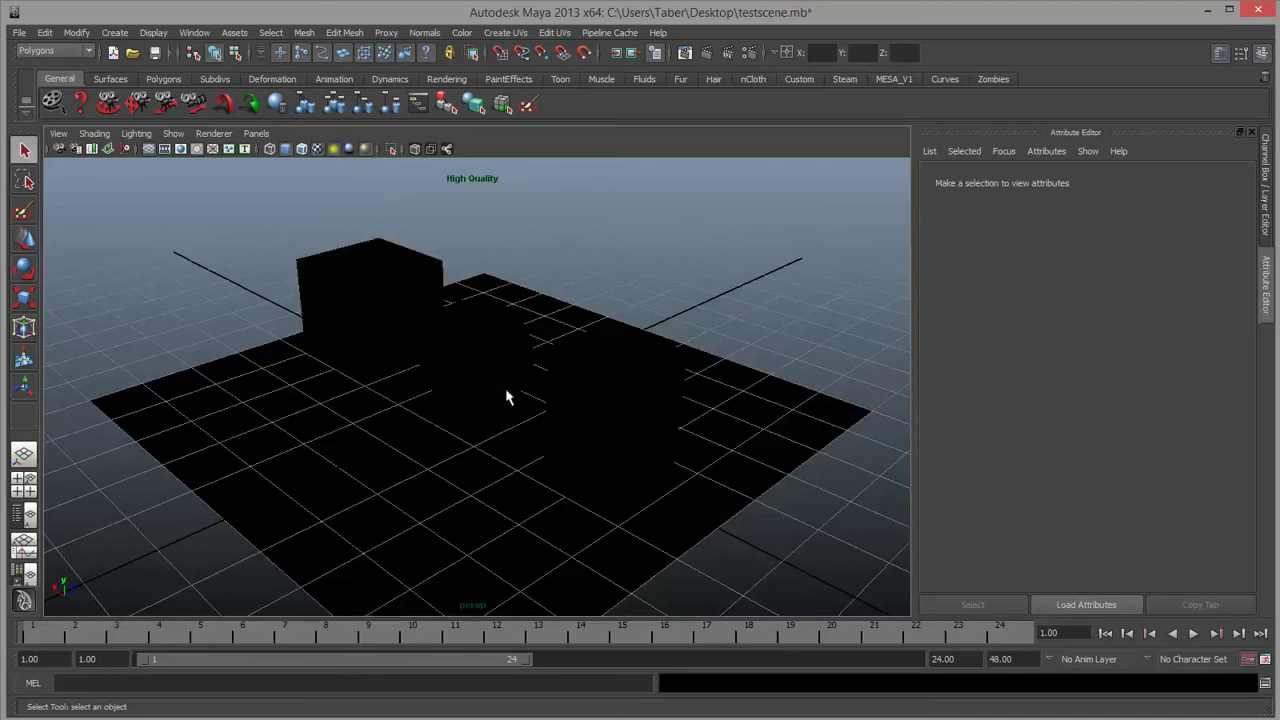
left_click_drag(577, 403, 604, 358, "alt")
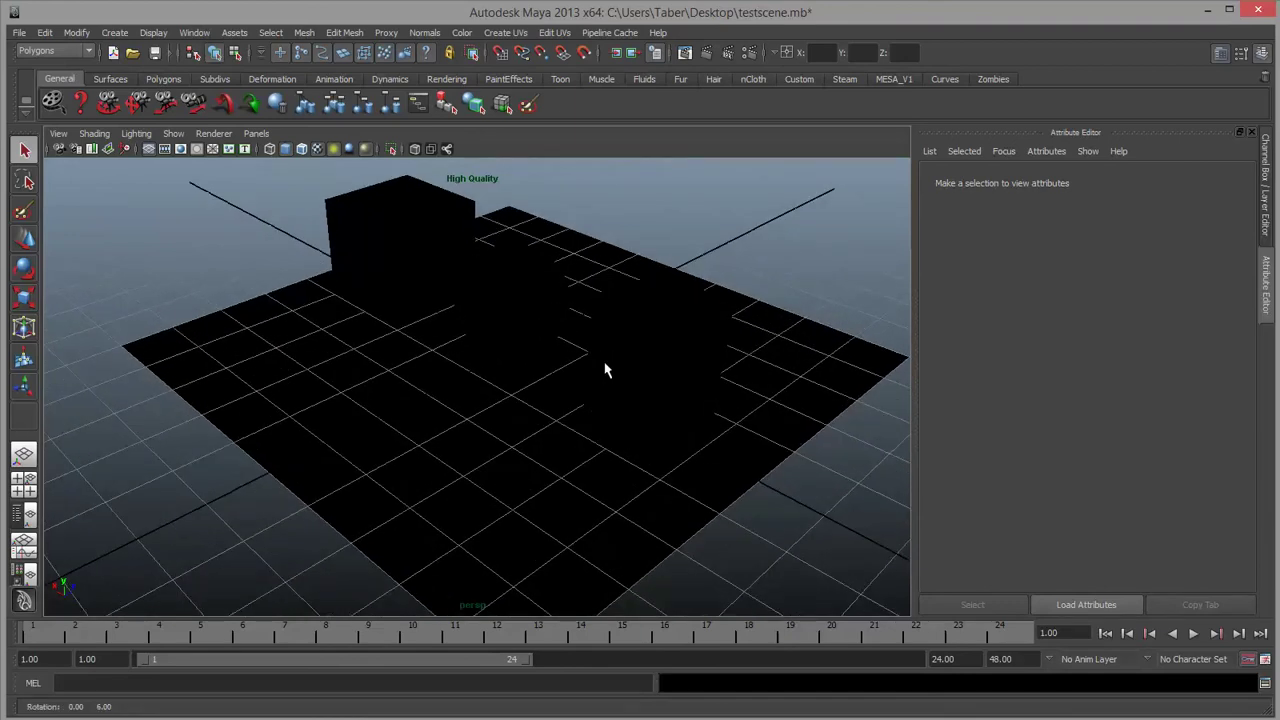
middle_click_drag(663, 371, 634, 360, "alt")
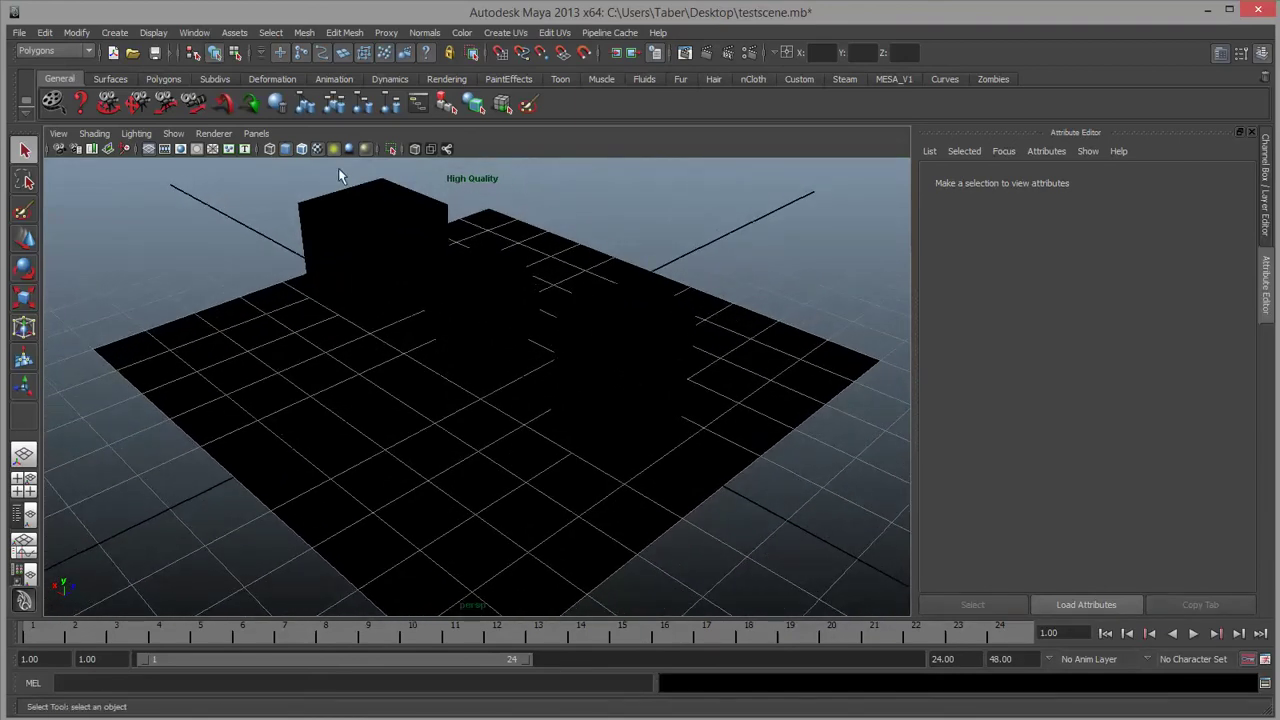
Set the perspective viewport's renderer to Default Quality Rendering and view the objects from a lower angle.
left_click(213, 133)
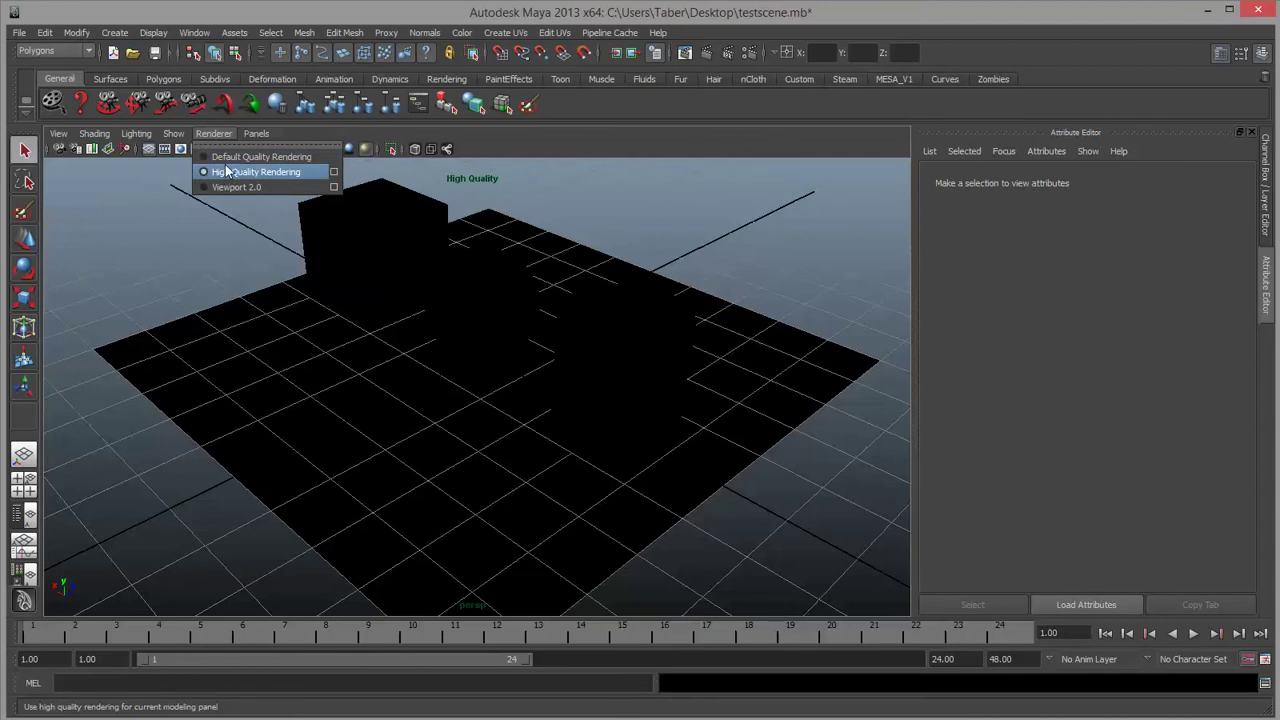
left_click(231, 156)
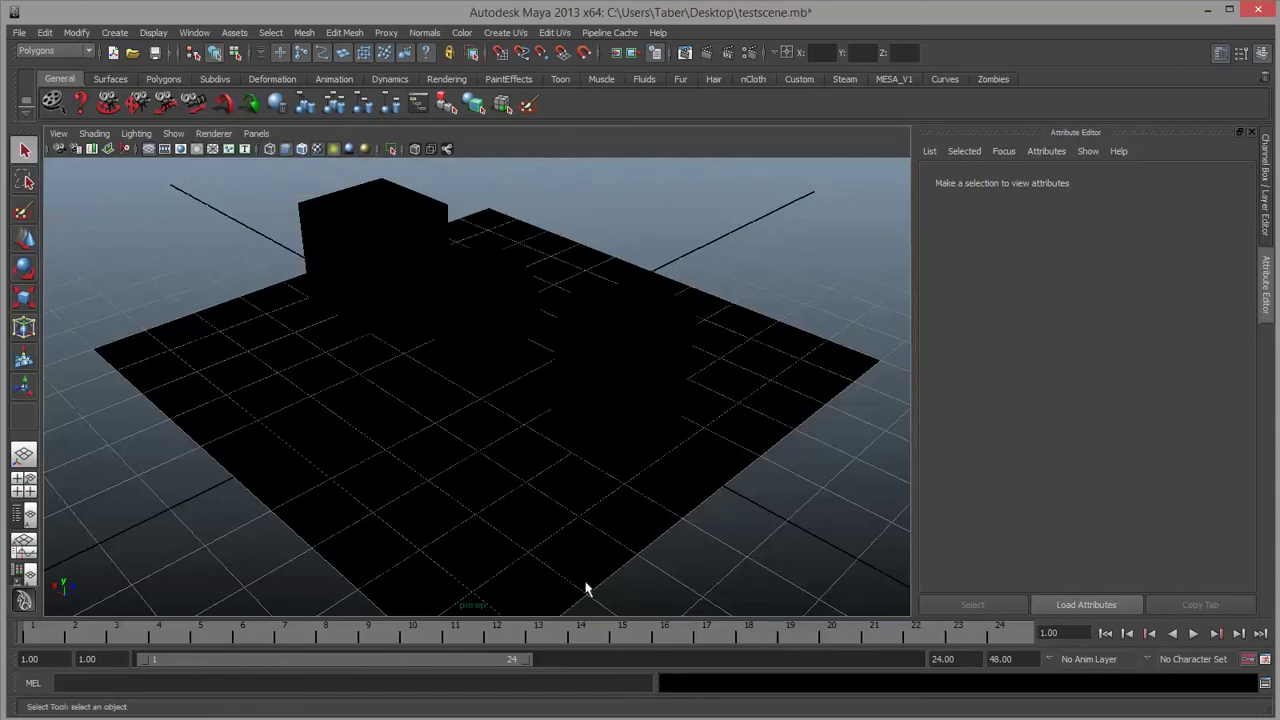
left_click_drag(668, 374, 666, 357, "alt")
middle_click_drag(666, 357, 658, 400, "alt")
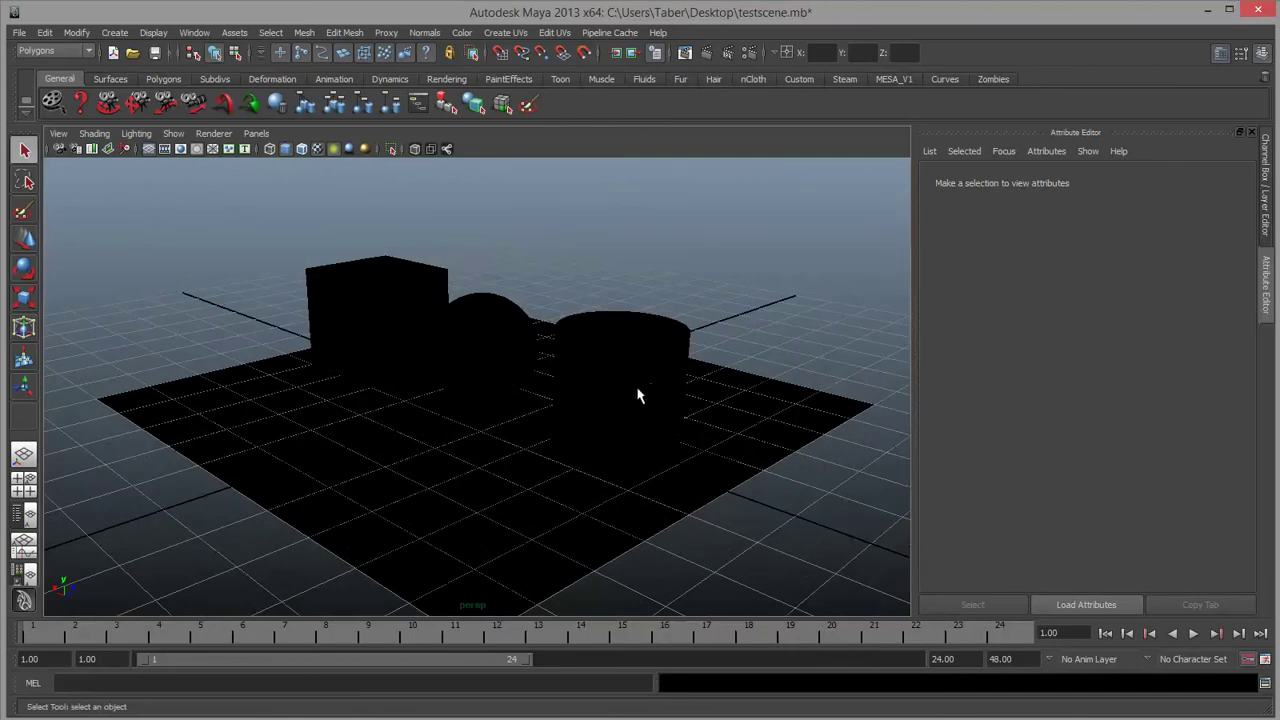
left_click_drag(640, 400, 642, 310, "alt")
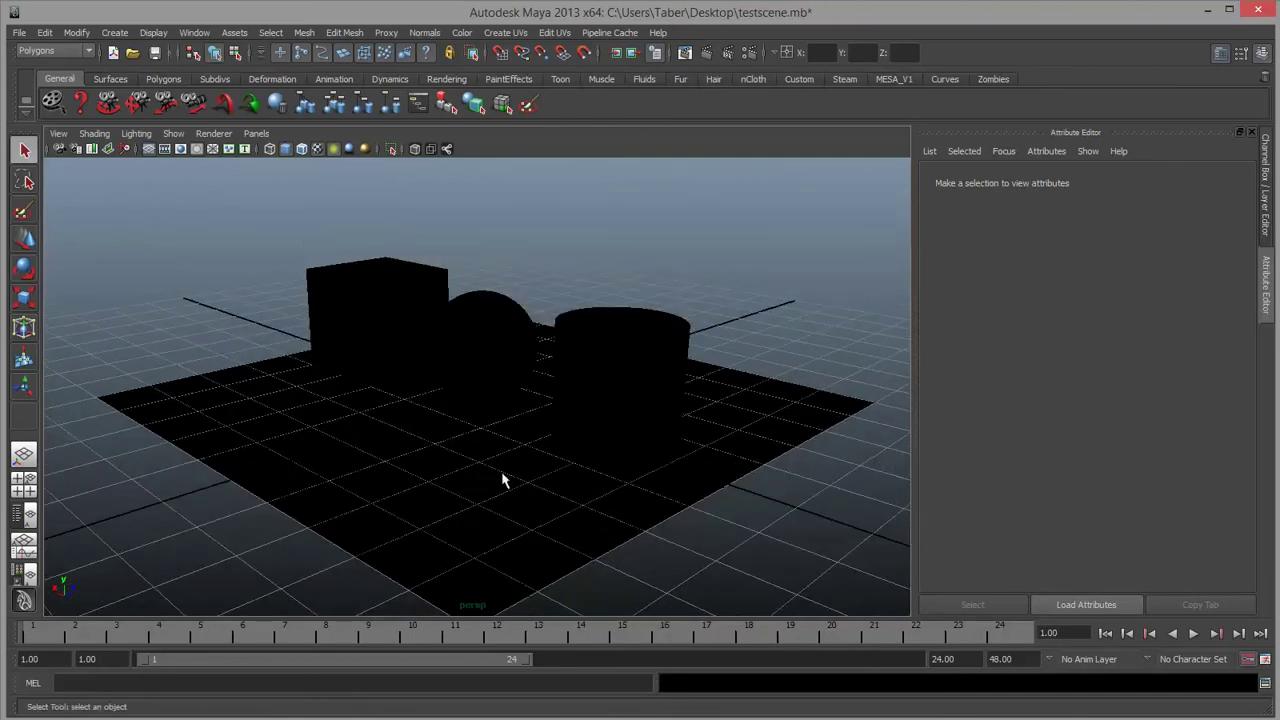
middle_click_drag(503, 477, 506, 436, "alt")
left_click_drag(506, 436, 511, 431, "alt")
middle_click_drag(619, 371, 612, 394, "alt")
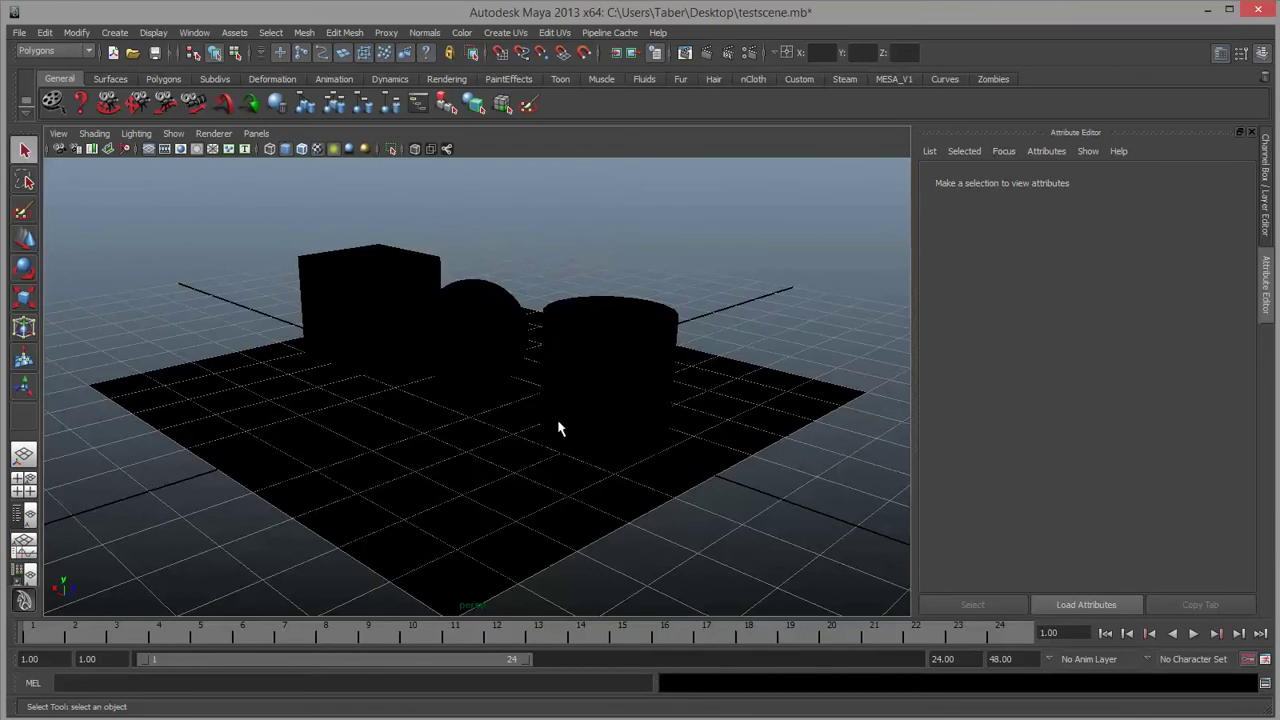
Render the current frame of the perspective view with Maya Software and keep the image in the Render View.
left_click(685, 53)
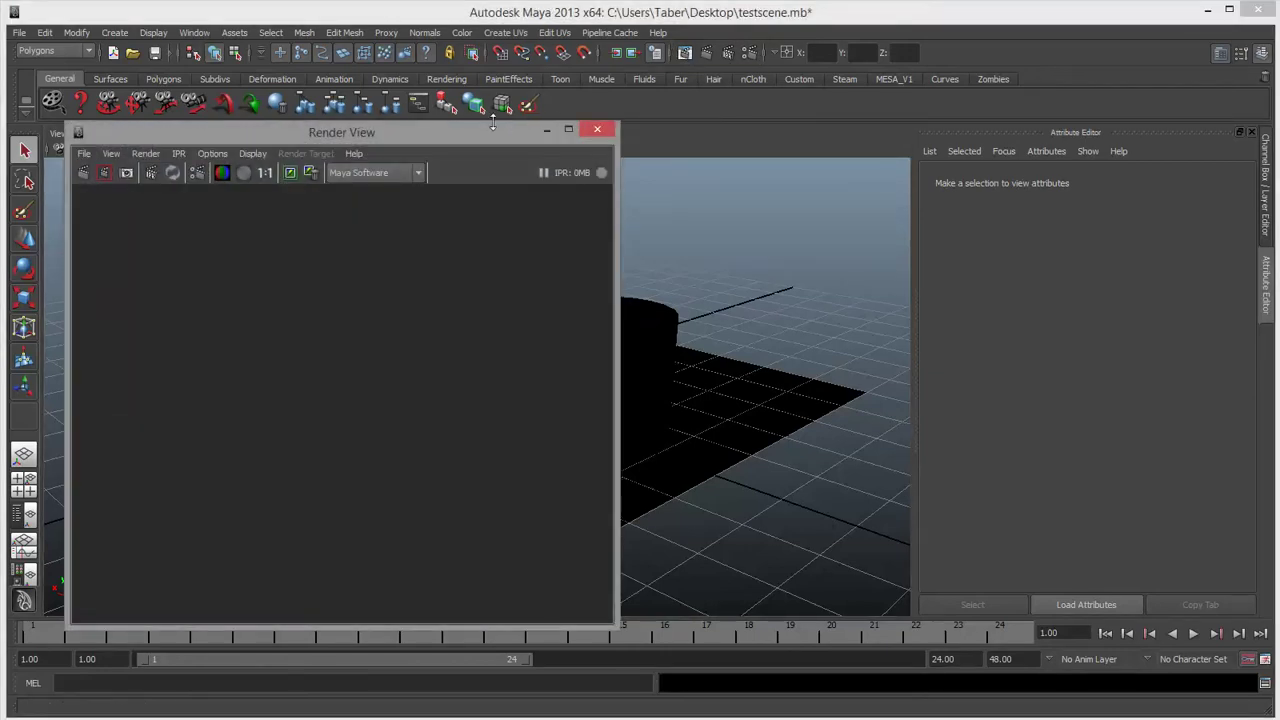
mouse_move(492, 124)
left_mouse_down()
mouse_move(489, 12)
mouse_move(482, 102)
left_mouse_up()
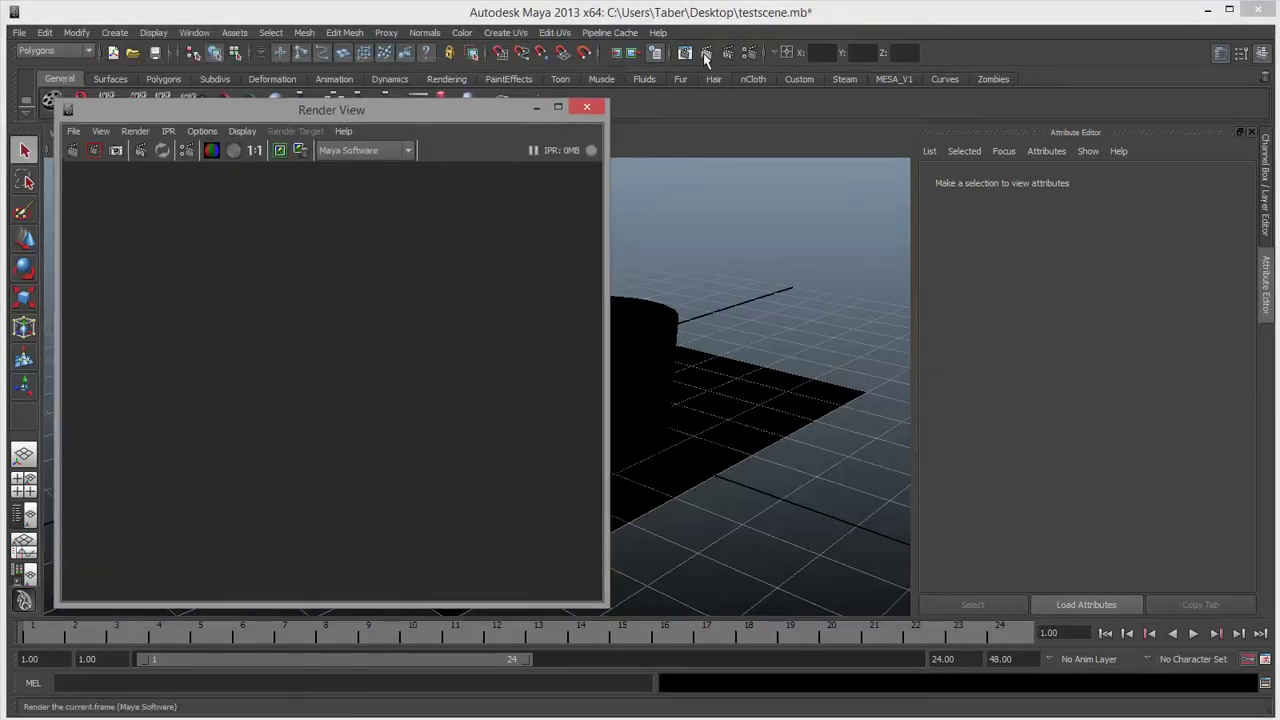
left_click(703, 53)
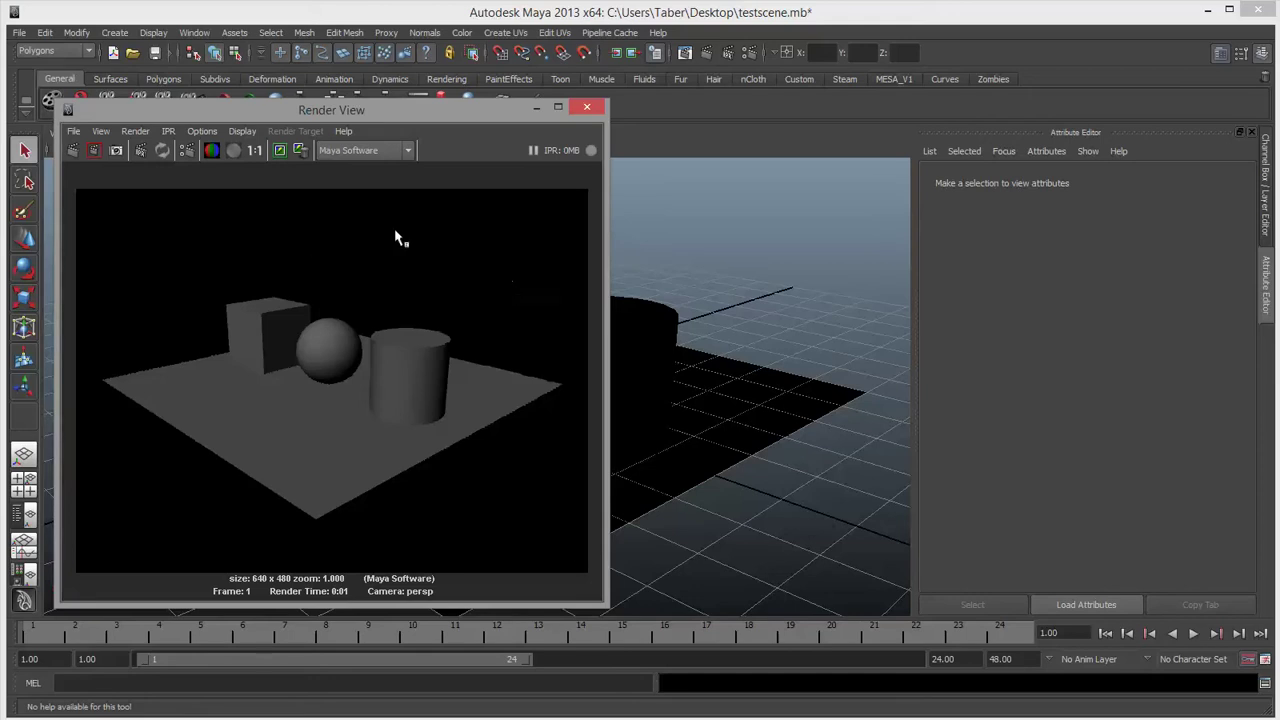
left_click(280, 150)
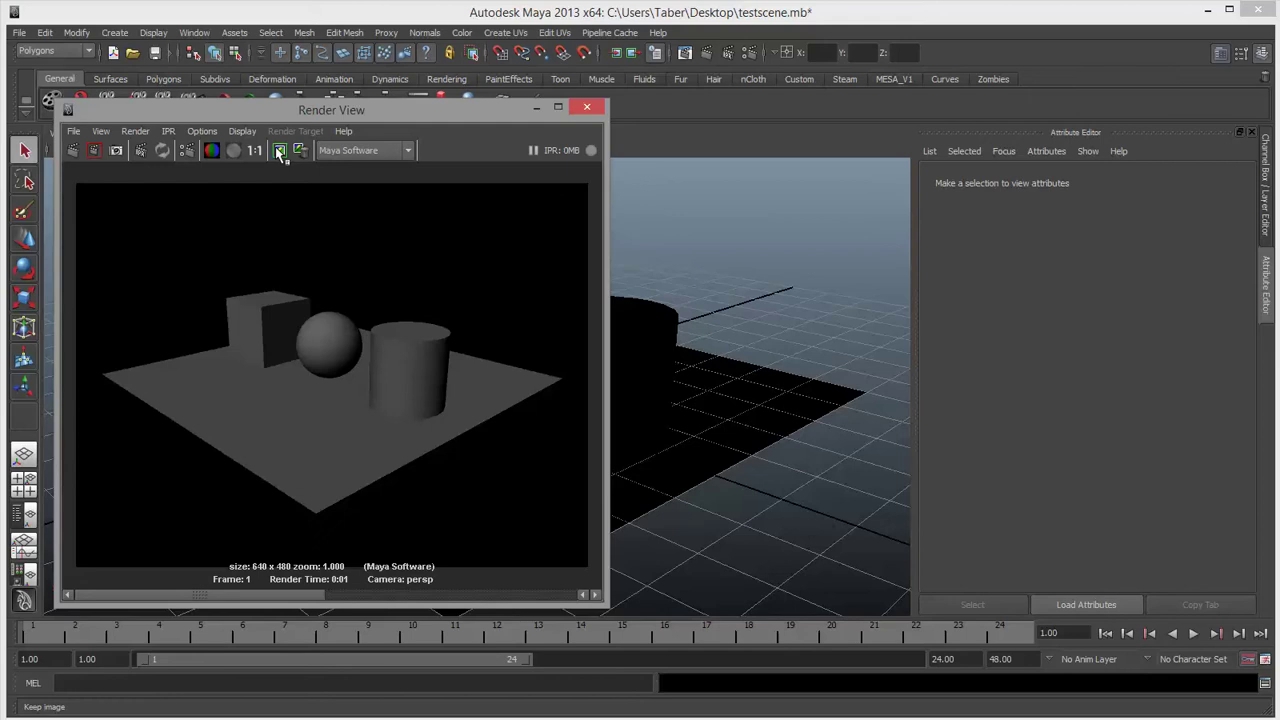
left_click_drag(263, 116, 265, 133)
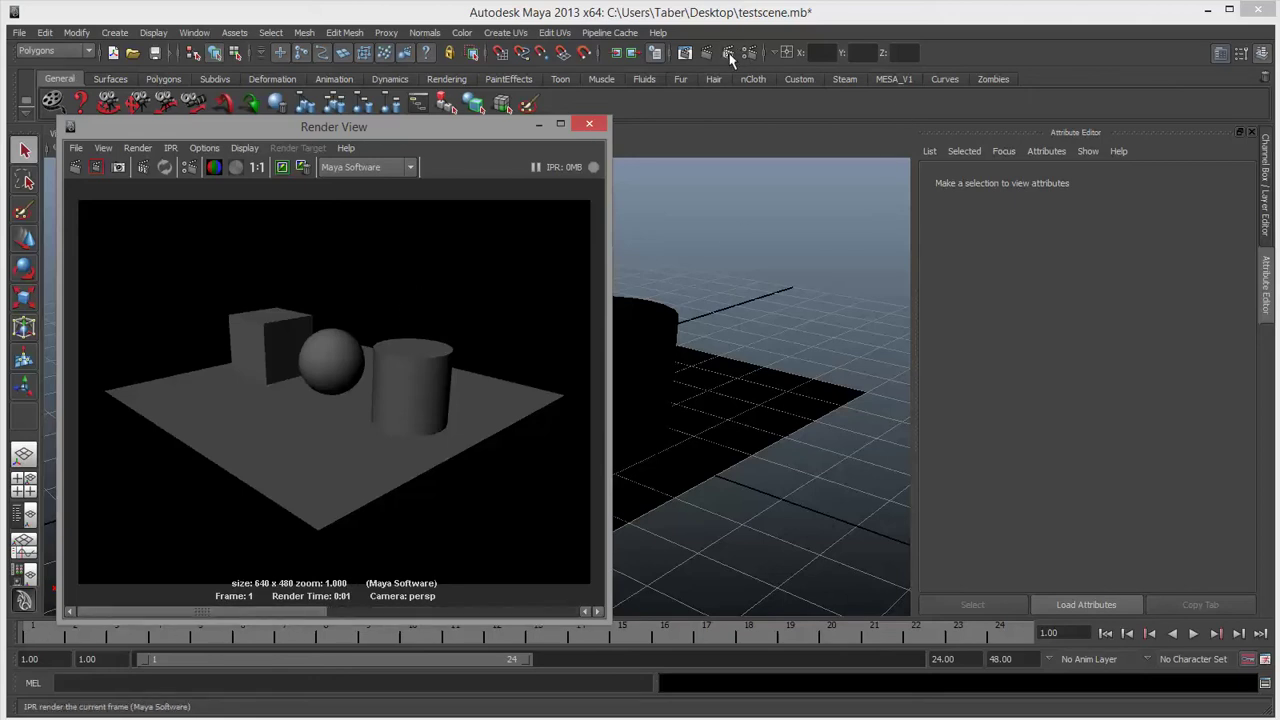
In the render settings, keep Maya Software as the renderer and set the anti-aliasing quality to Production quality.
left_click(755, 54)
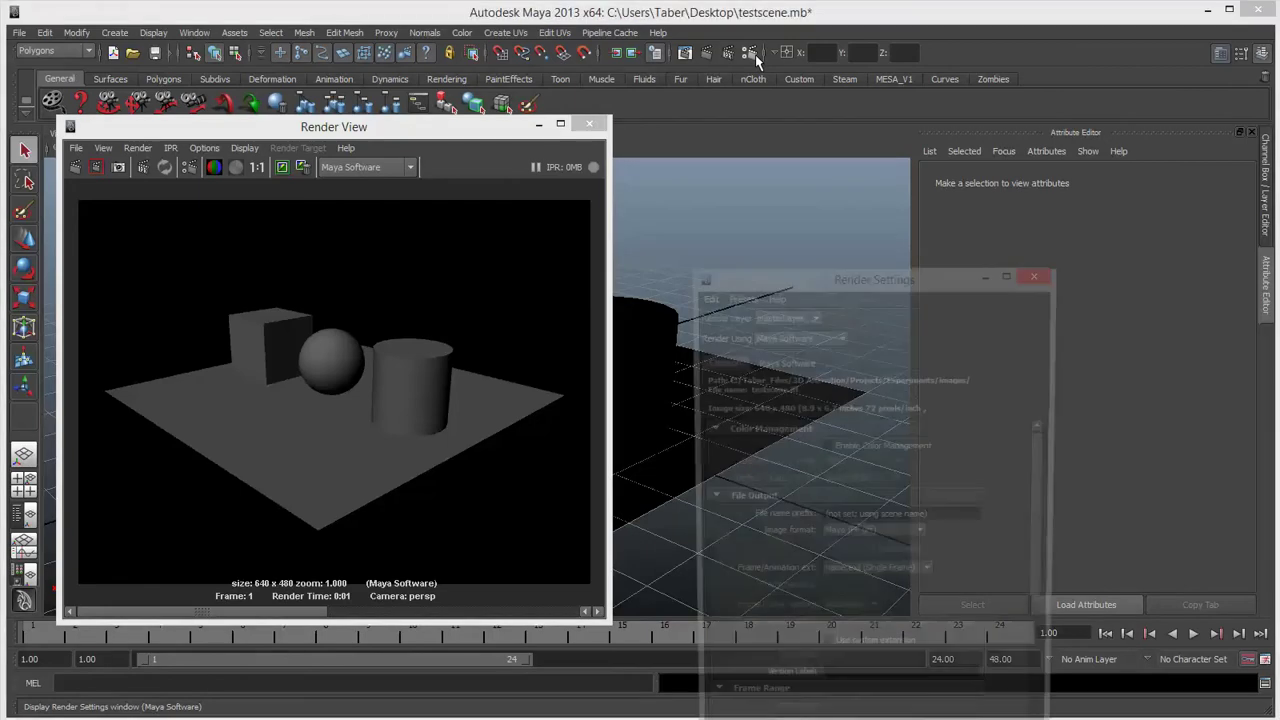
left_click_drag(826, 270, 787, 93)
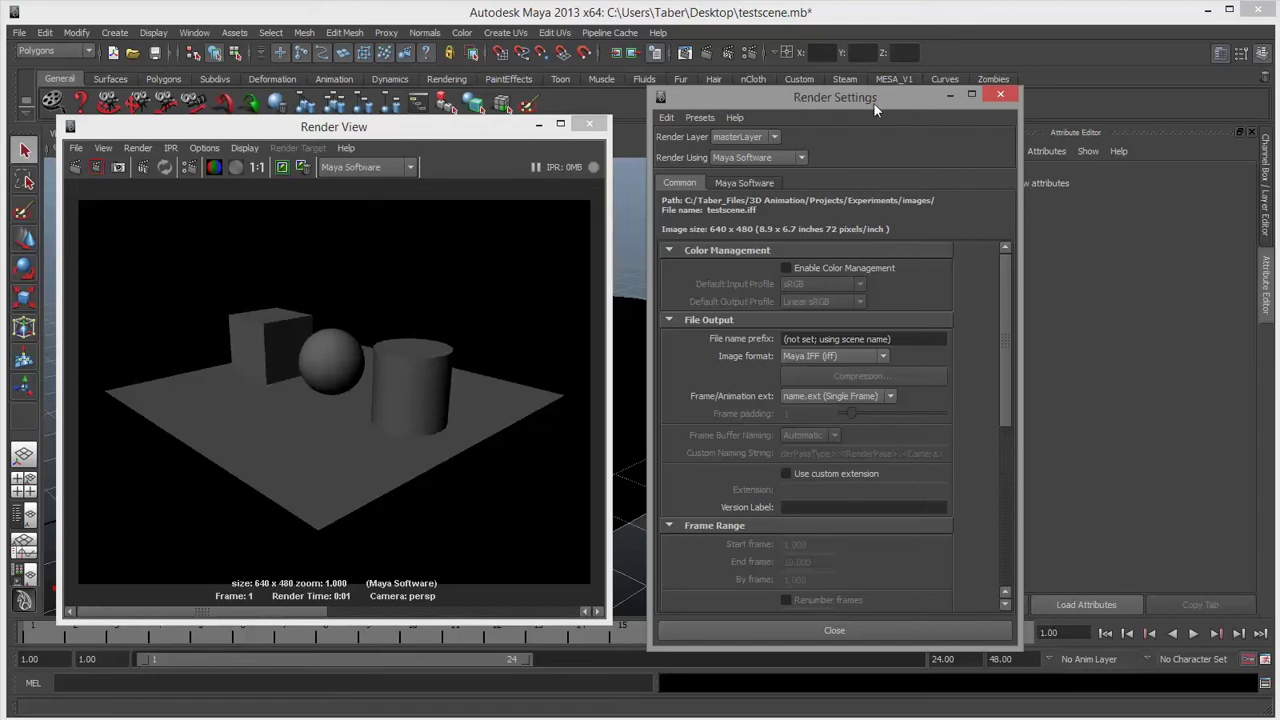
left_click_drag(873, 99, 854, 81)
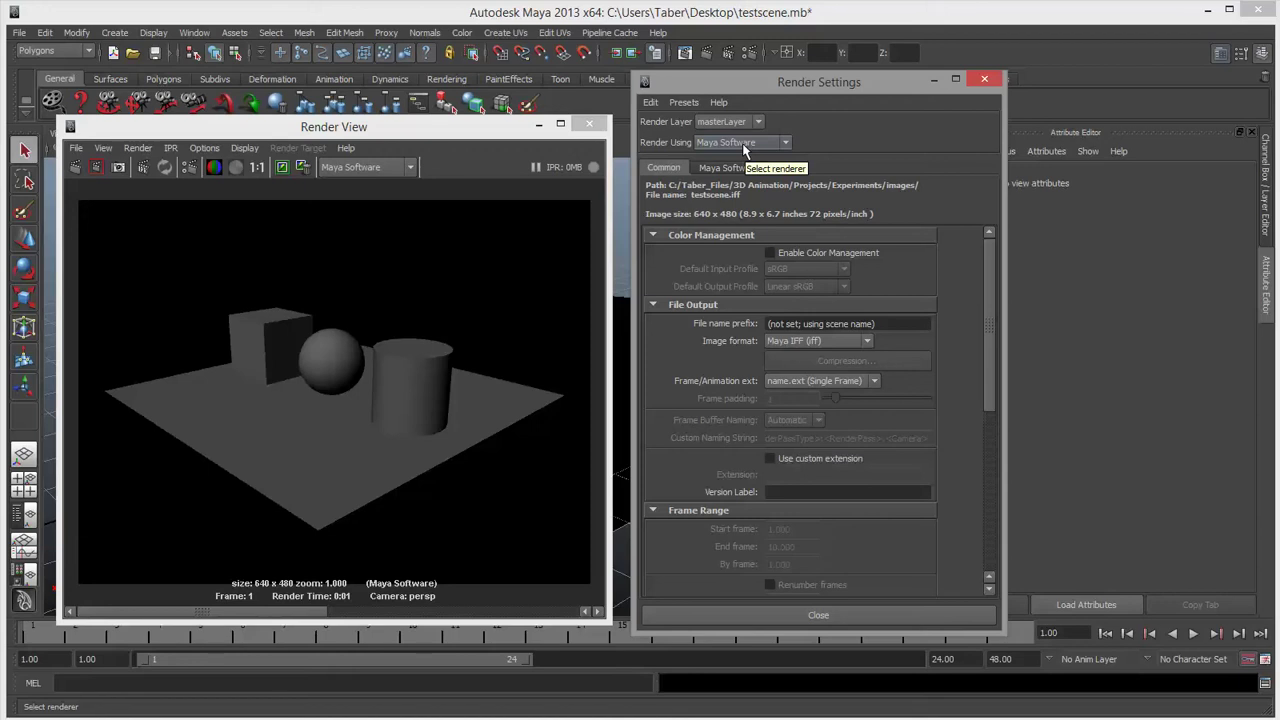
left_click(742, 143)
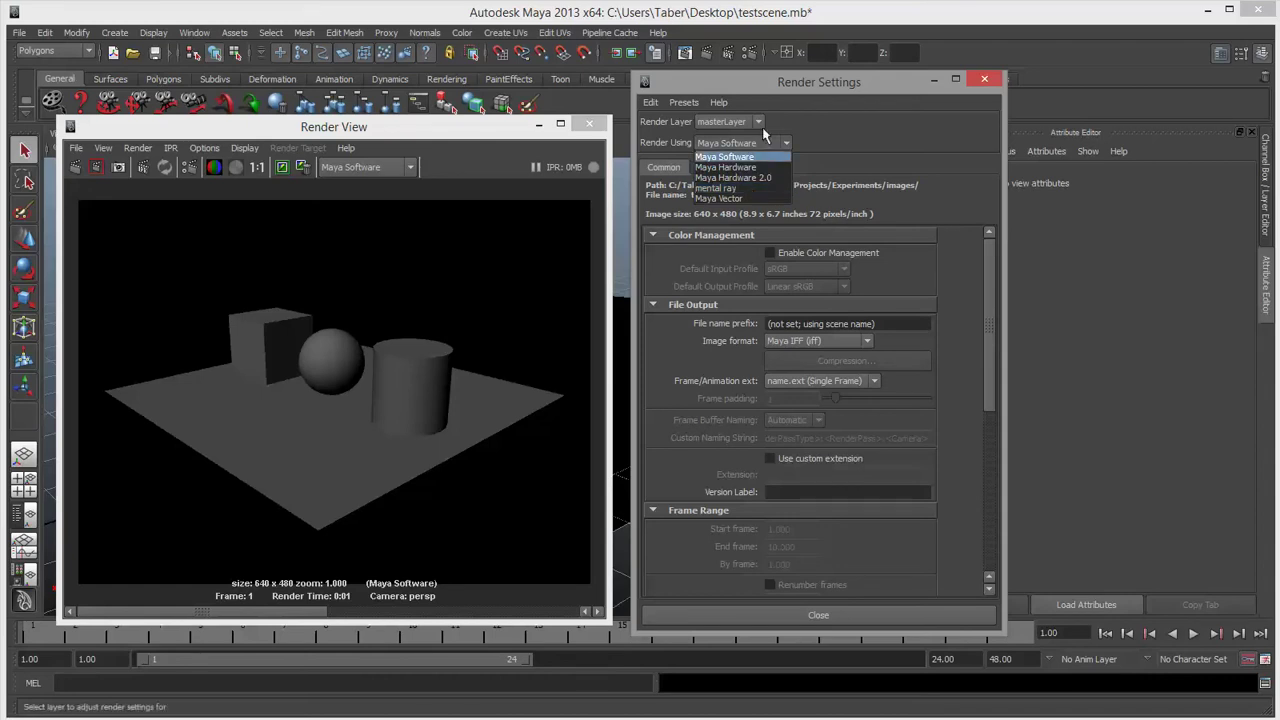
left_click(750, 155)
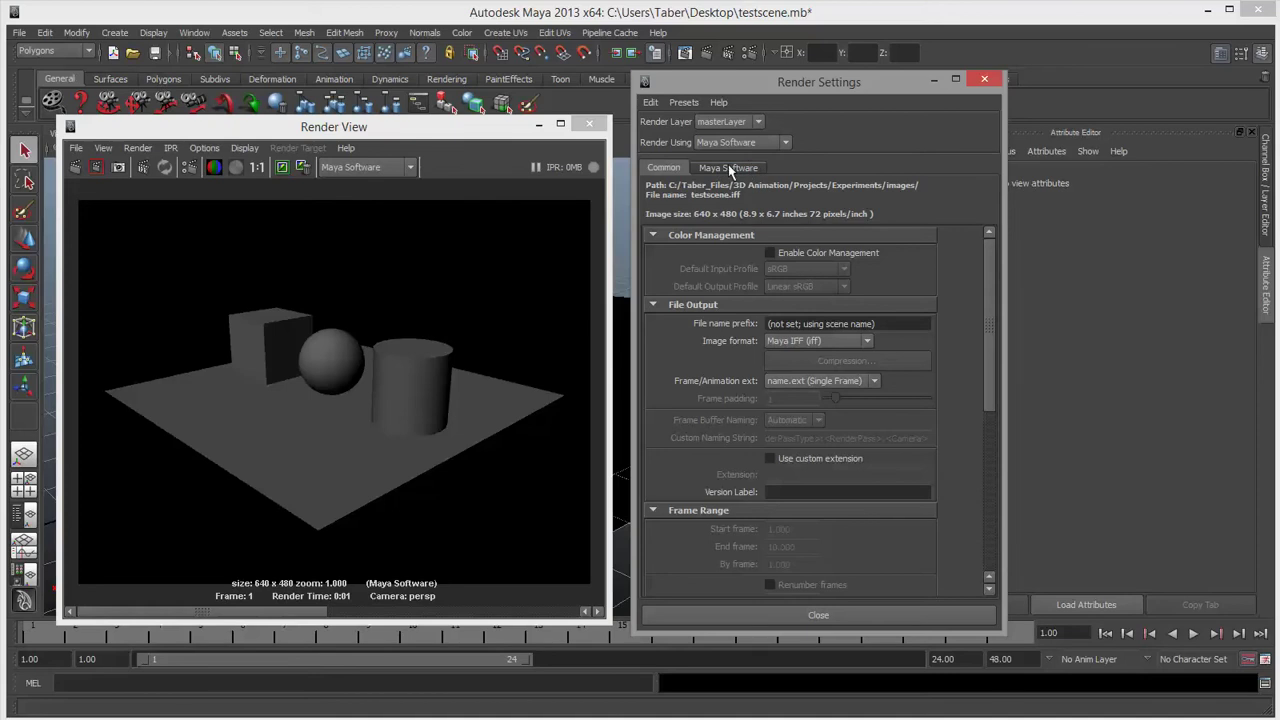
left_click(728, 166)
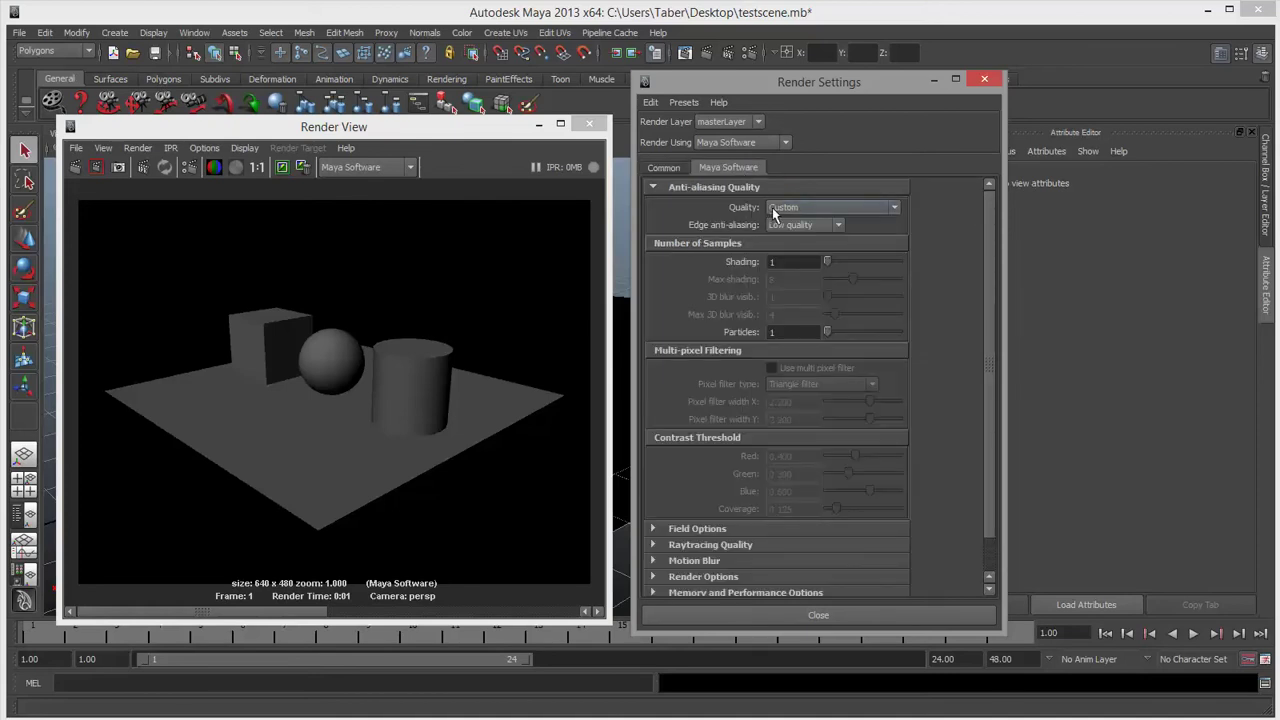
left_click(815, 208)
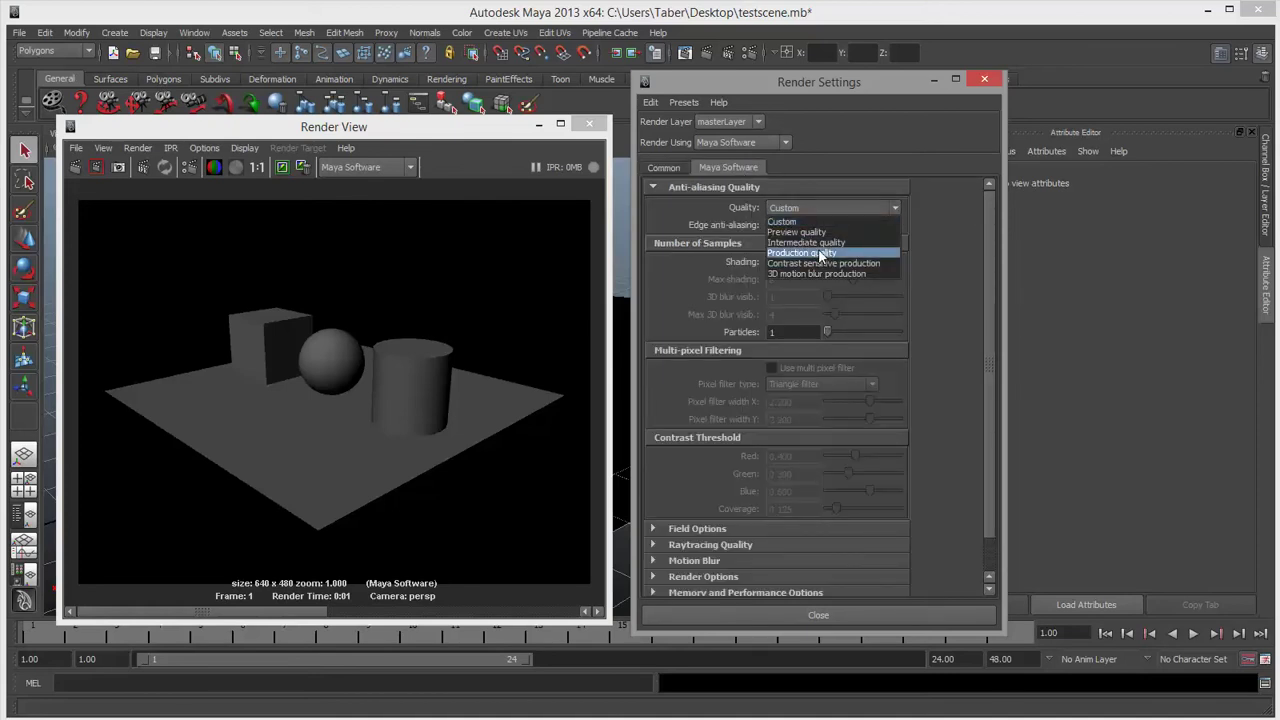
left_click(822, 253)
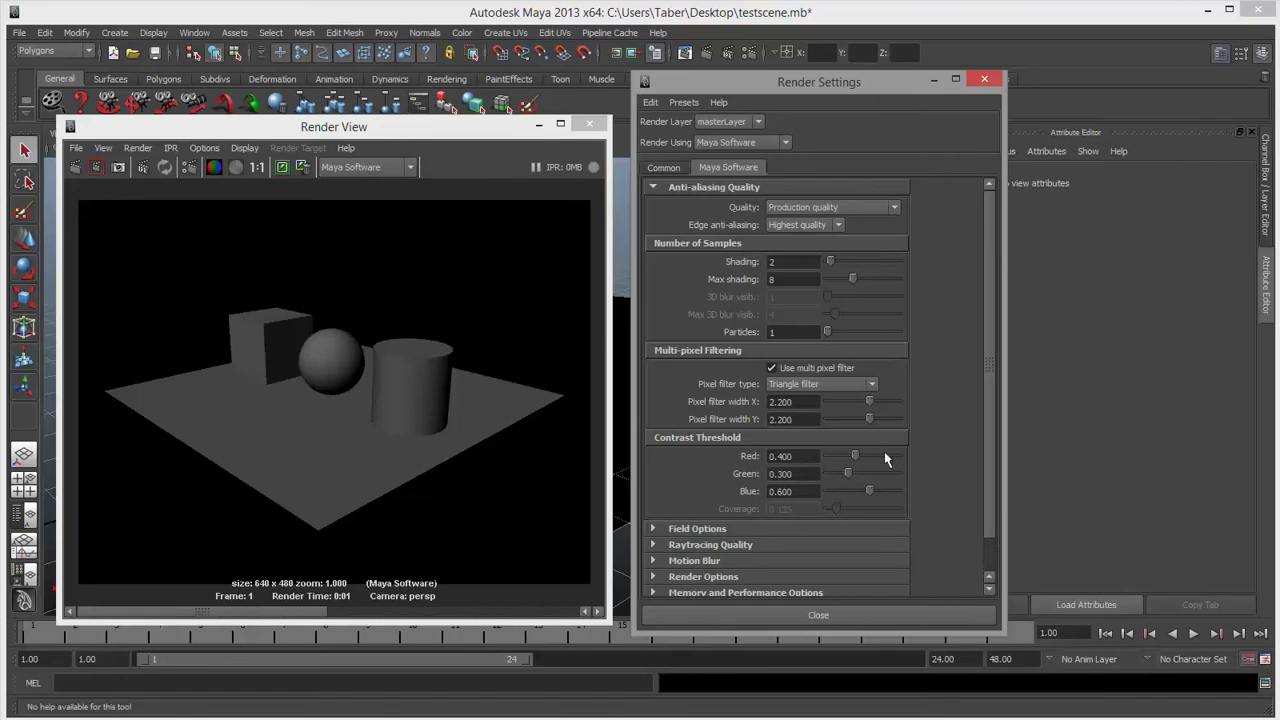
Enable raytracing for the Maya Software renderer and close the render settings.
left_click(688, 546)
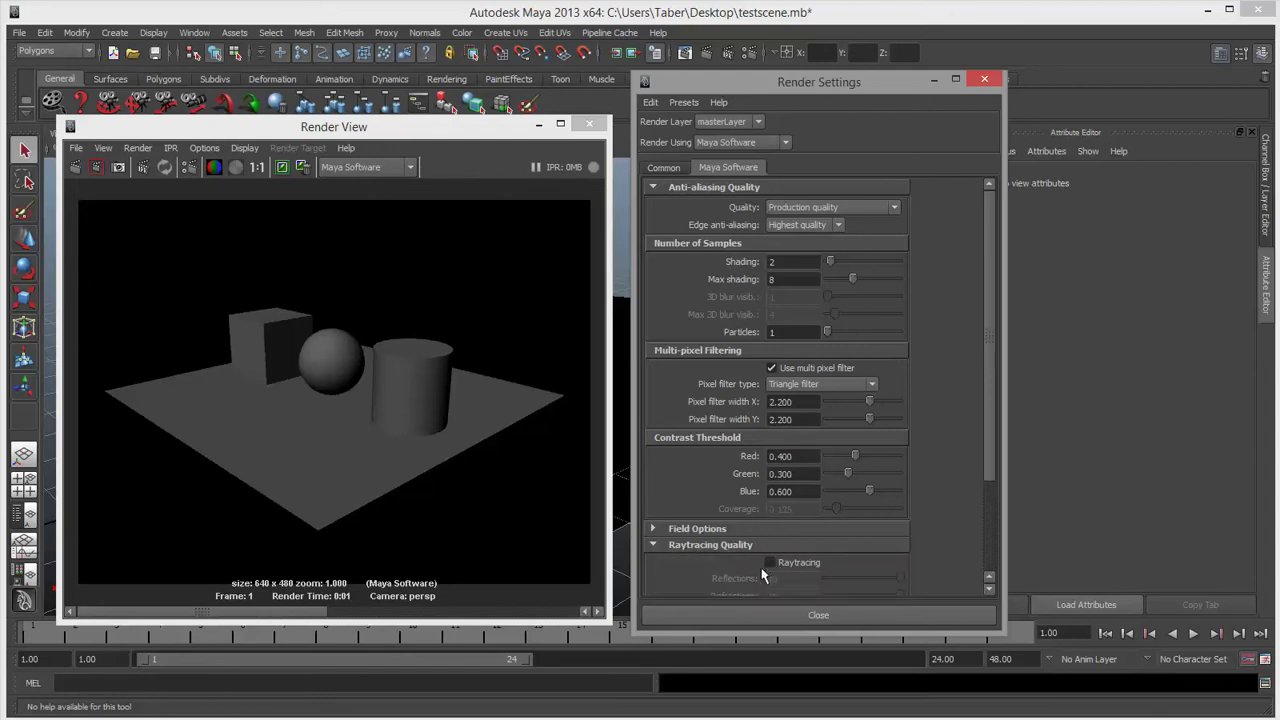
left_click(770, 562)
scroll(937, 546, "down", 2)
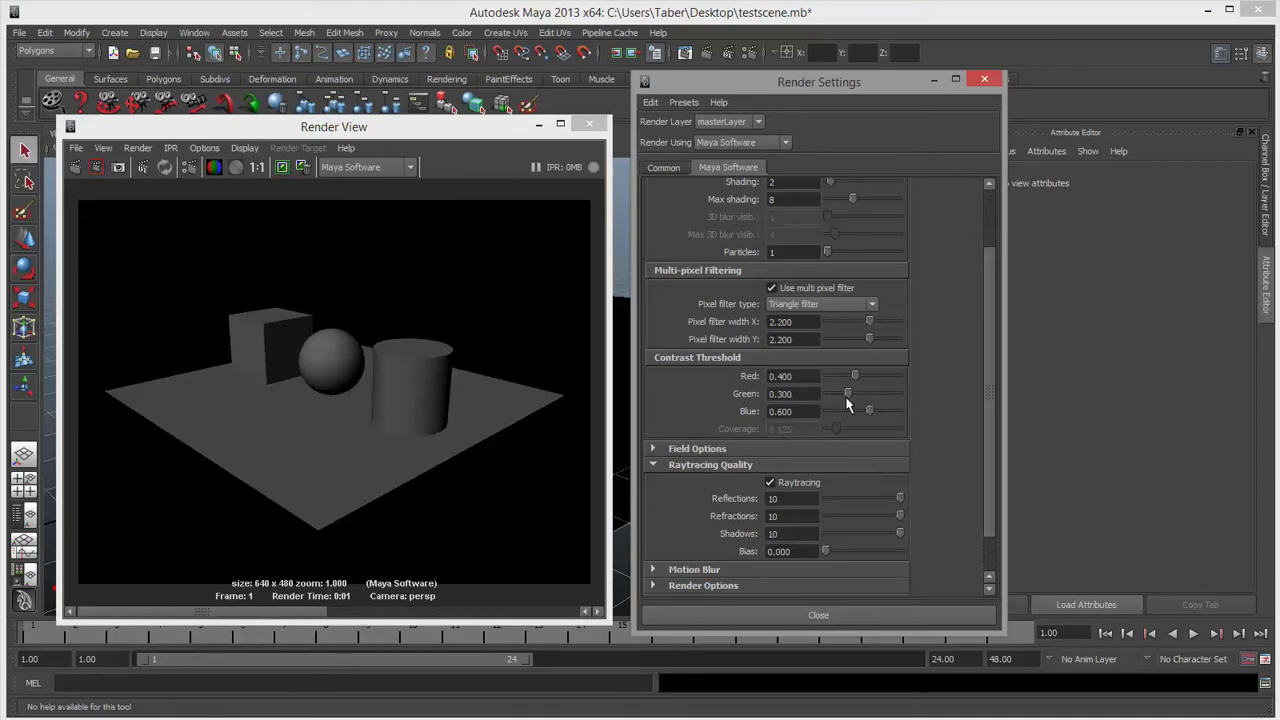
left_click_drag(816, 86, 804, 88)
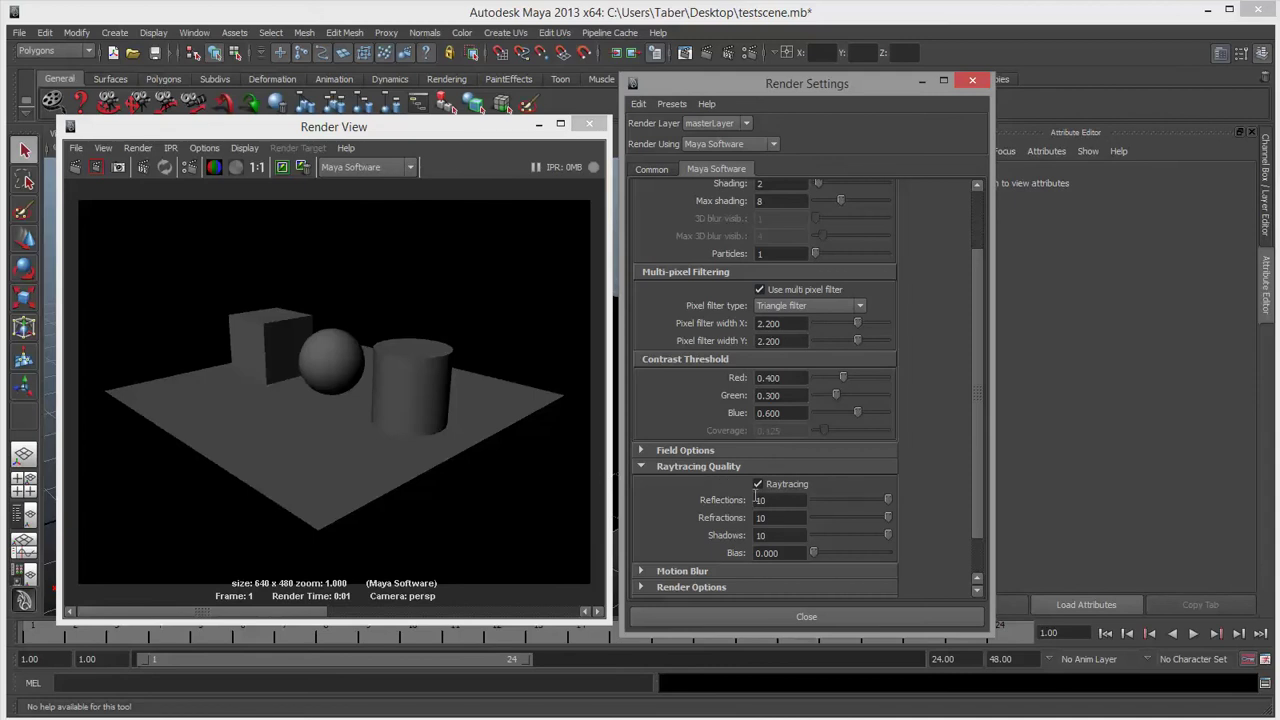
scroll(860, 385, "up", 2)
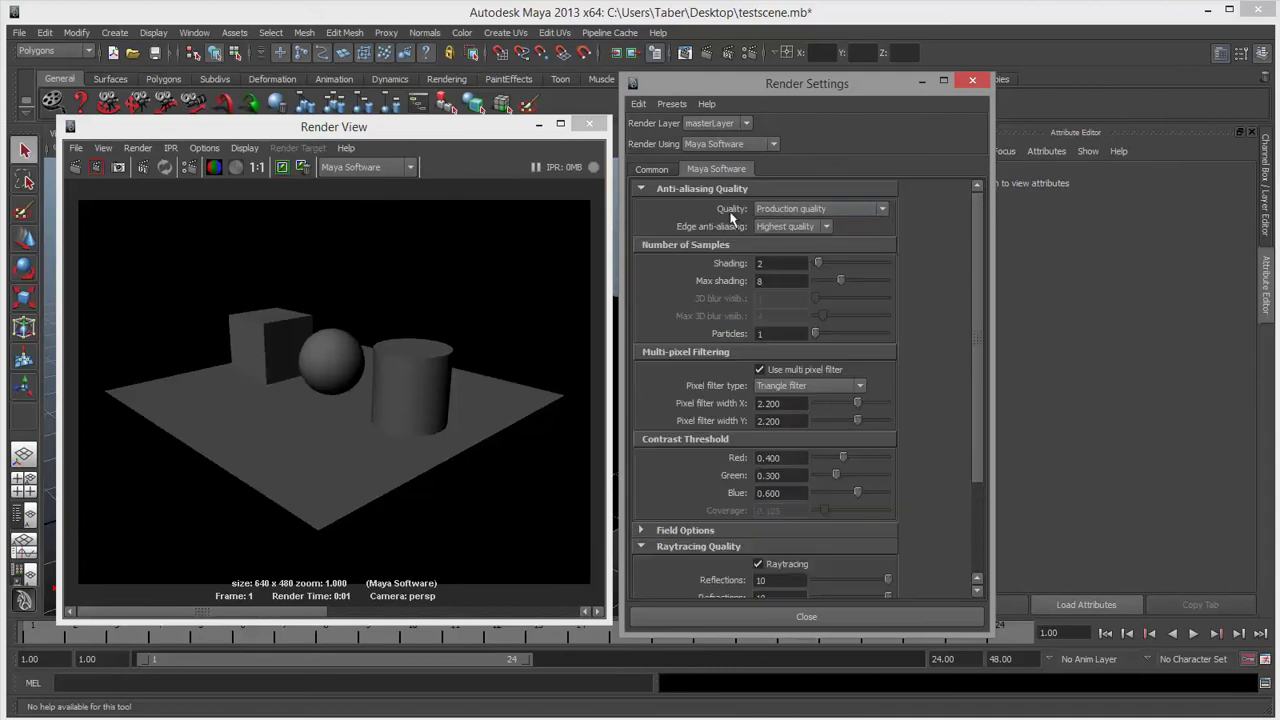
left_click(976, 84)
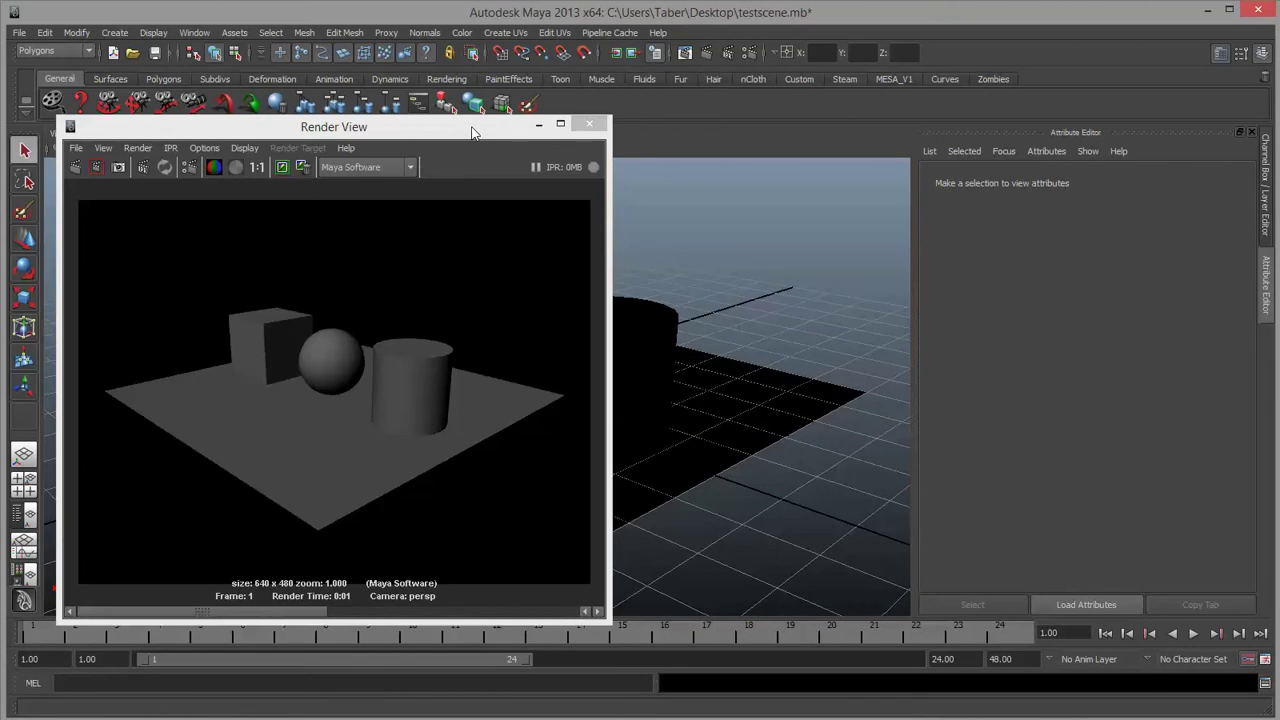
Create a point light and position it about 2.87 units above the grid, out along the Z axis beyond the cube.
mouse_move(473, 128)
left_mouse_down()
mouse_move(485, 140)
mouse_move(470, 132)
mouse_move(473, 152)
left_mouse_up()
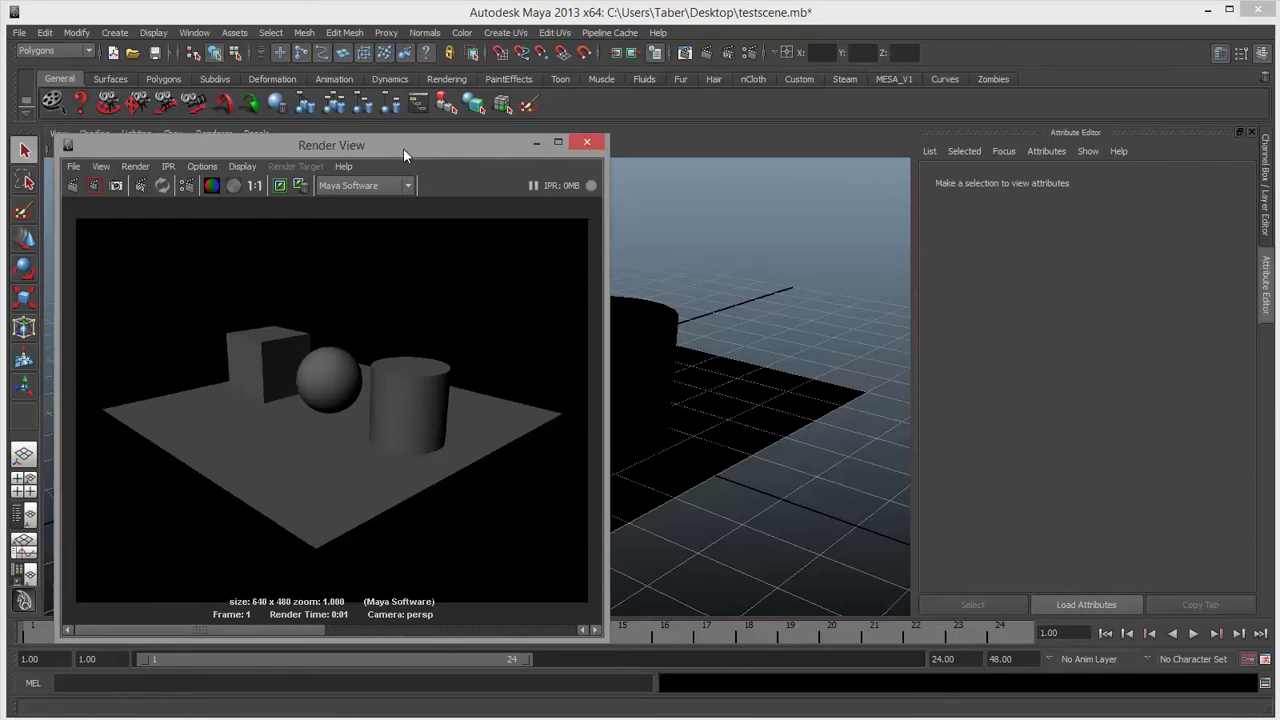
left_click_drag(403, 148, 0, 160)
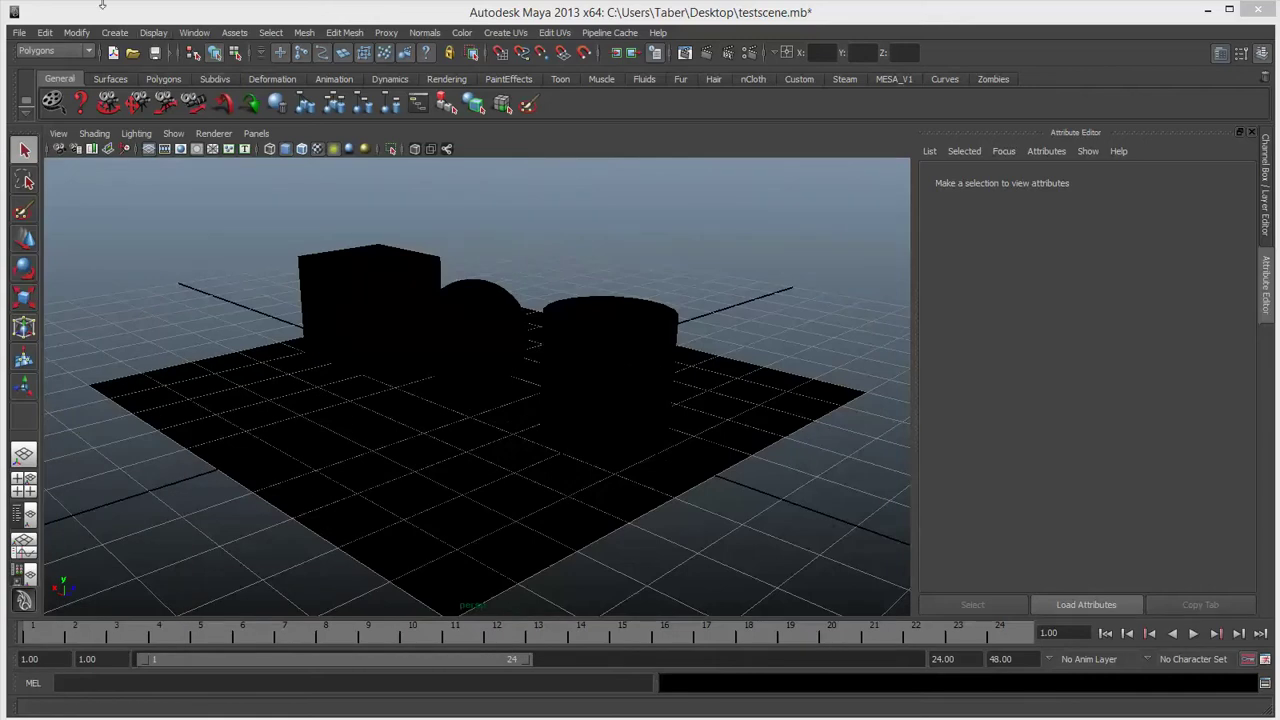
left_click(115, 34)
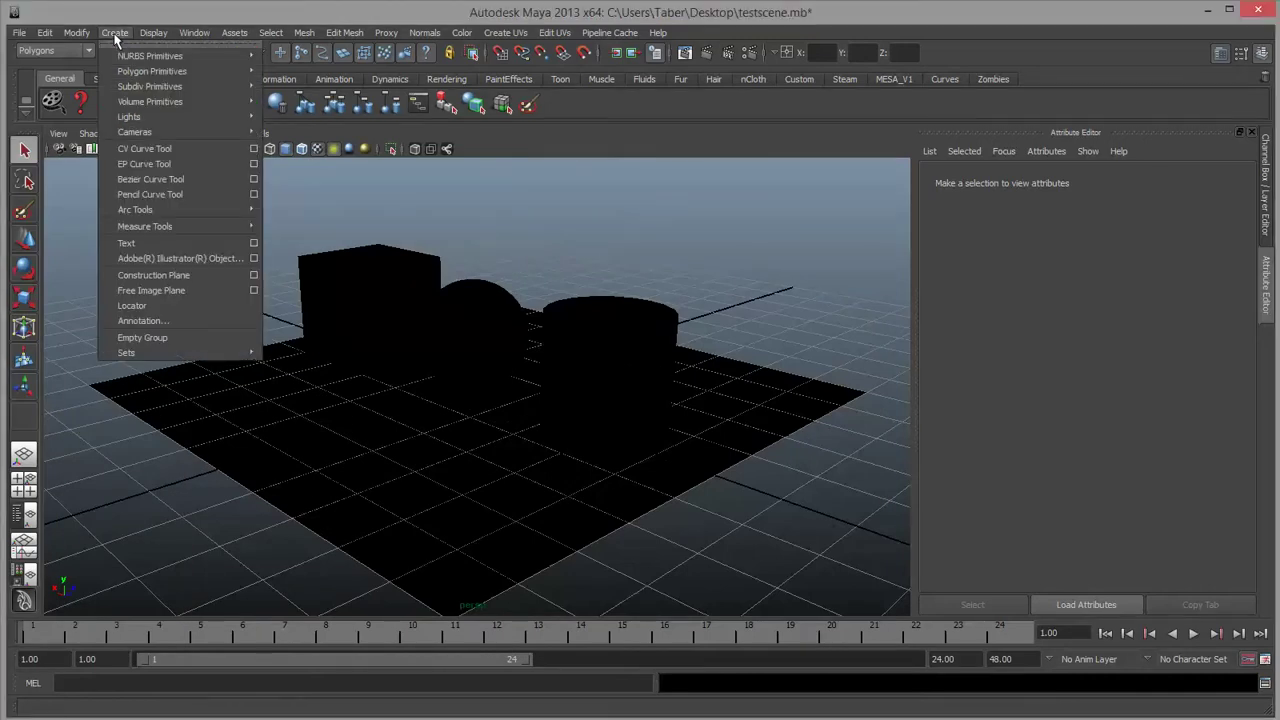
mouse_move(143, 116)
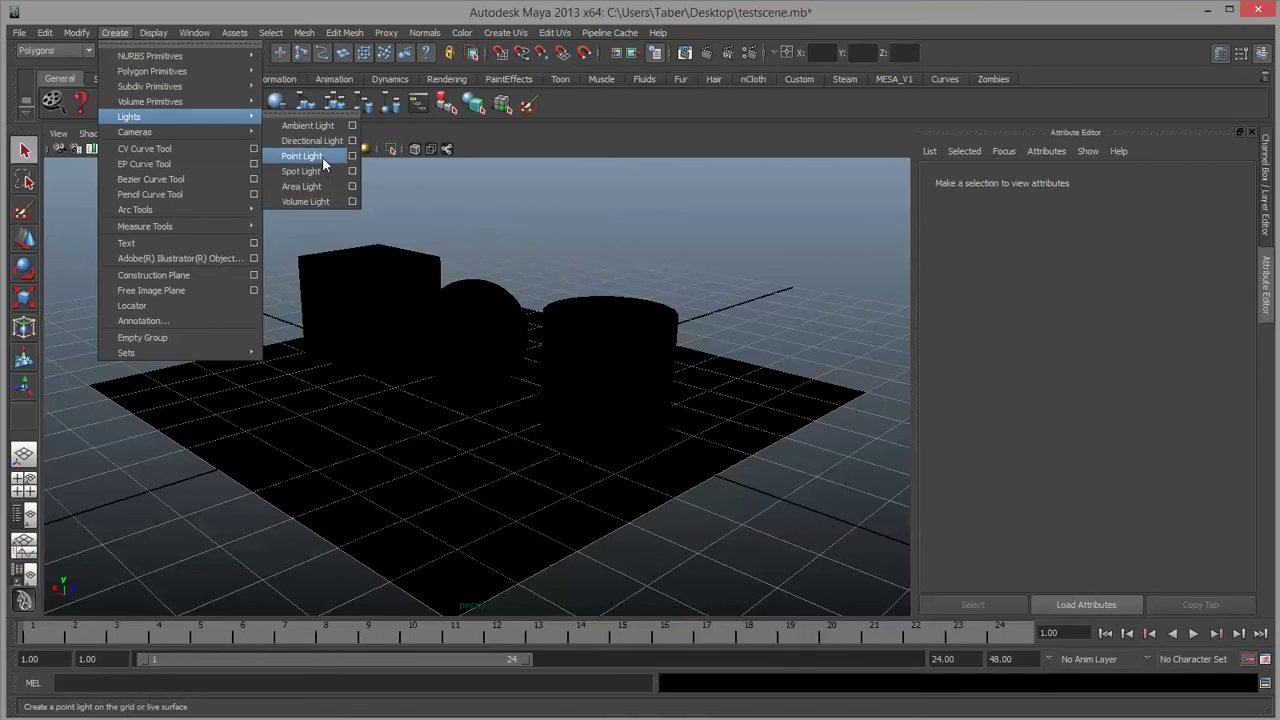
left_click(322, 156)
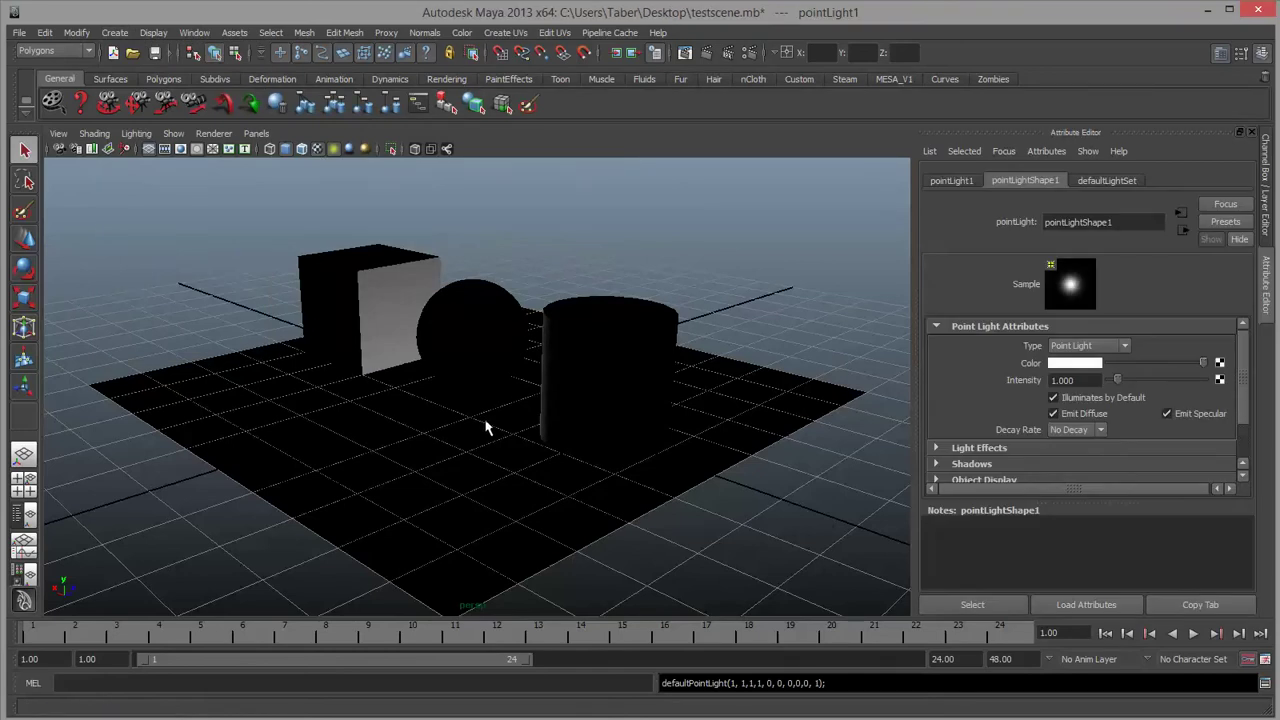
left_click_drag(472, 338, 472, 183)
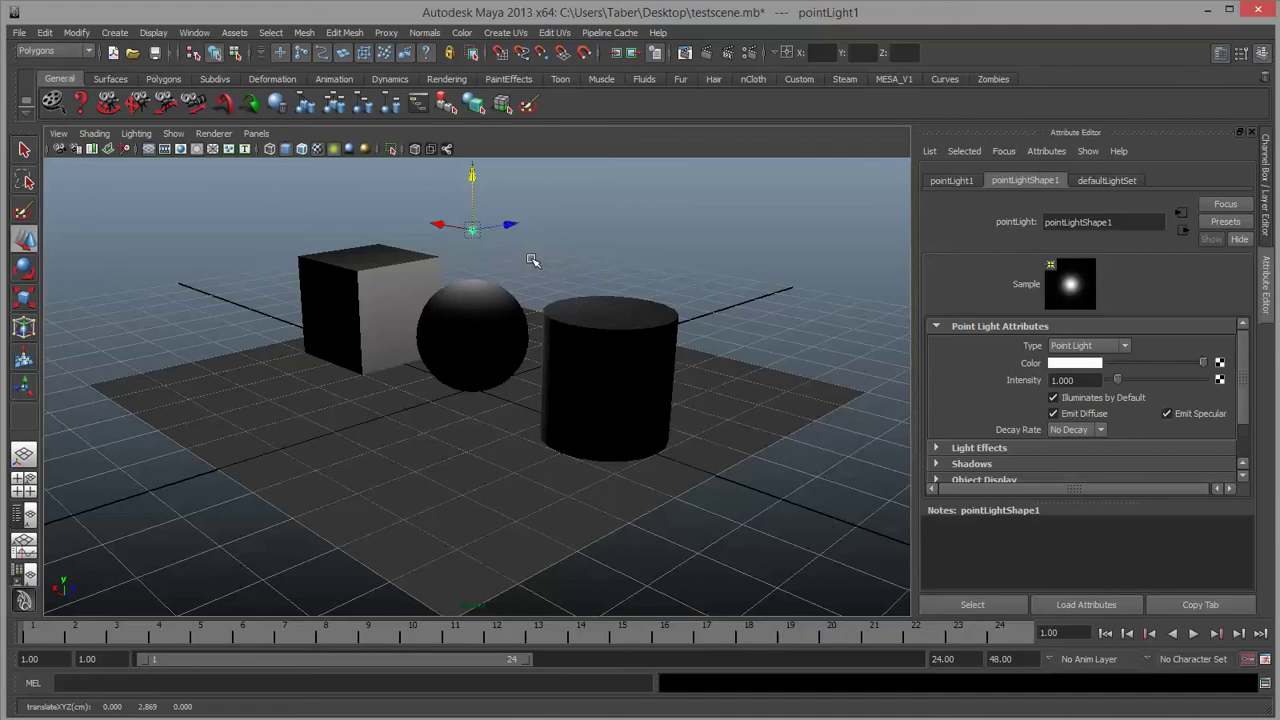
left_click_drag(510, 224, 262, 288)
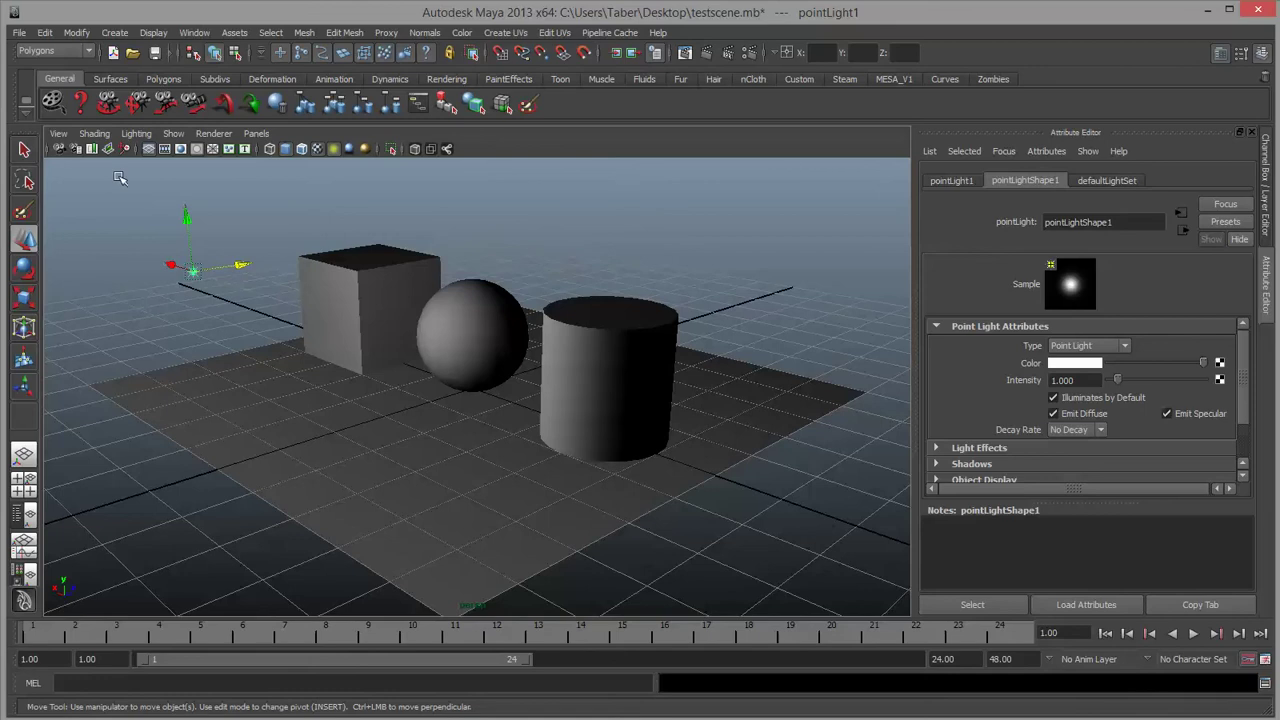
Move the point light along the X axis to beside the cube and re-render the perspective view.
left_click_drag(169, 266, 270, 247)
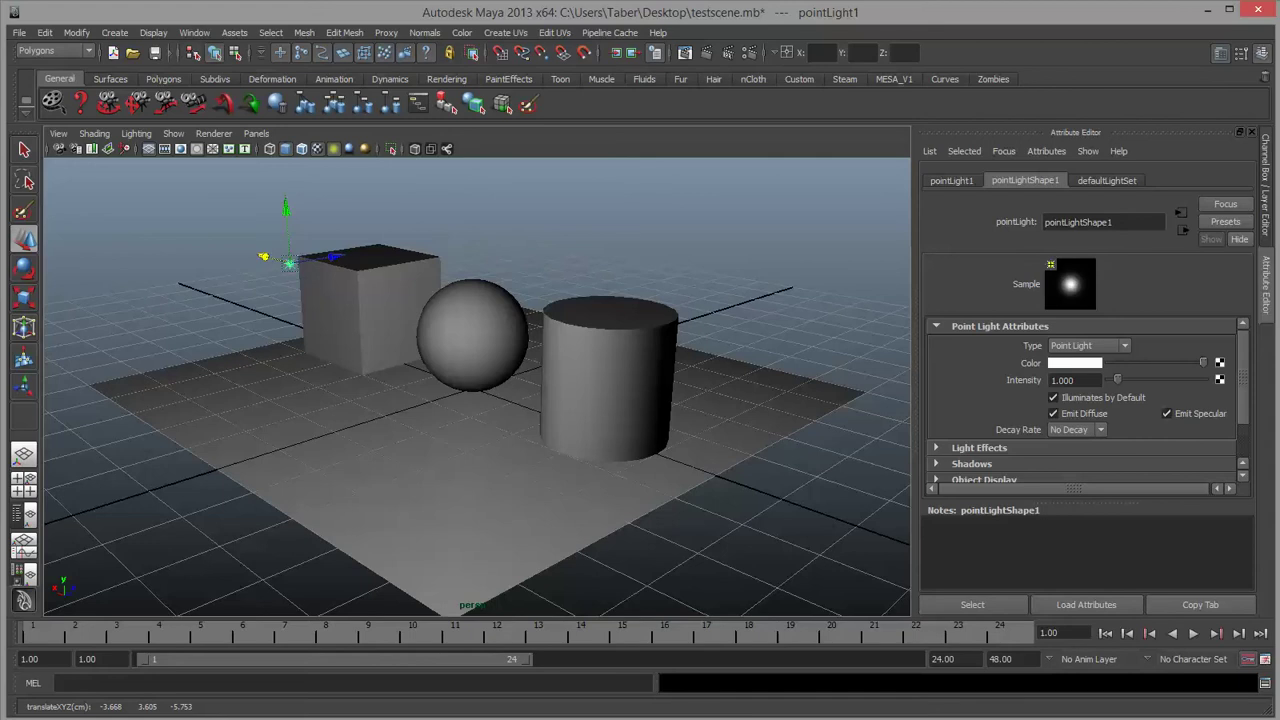
left_click_drag(605, 188, 788, 124)
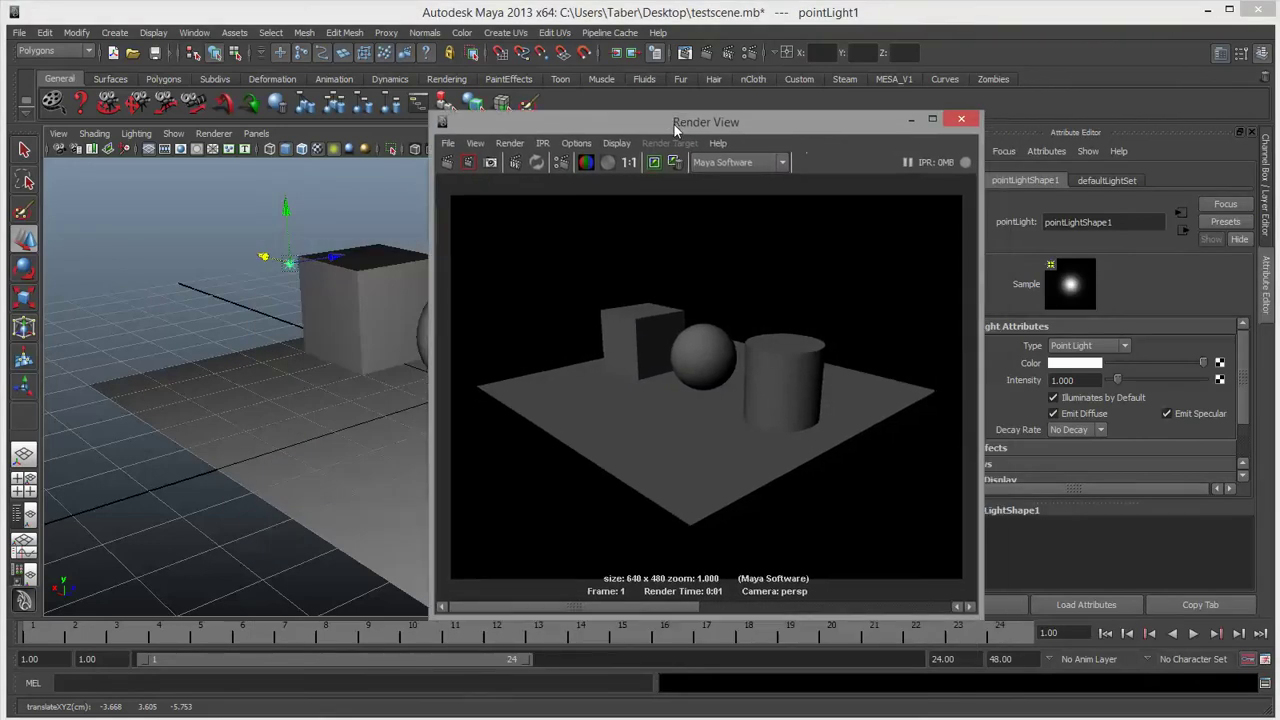
left_click(448, 164)
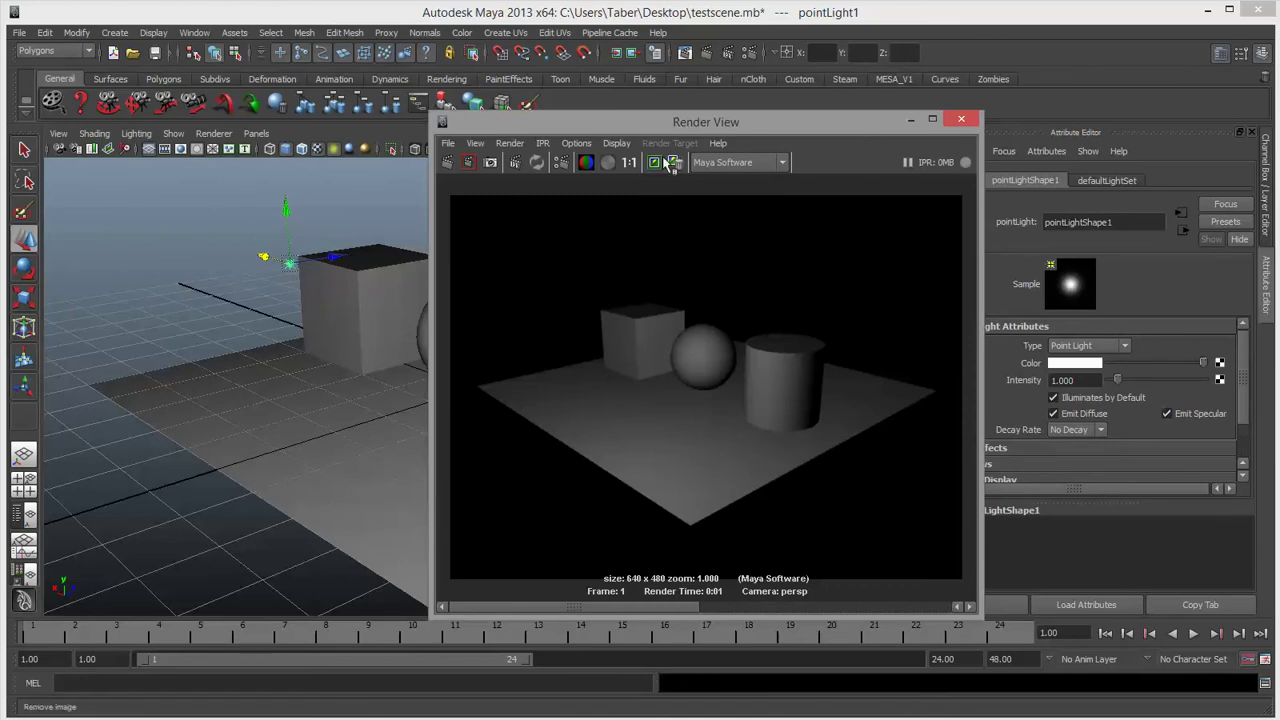
left_click_drag(739, 127, 0, 128)
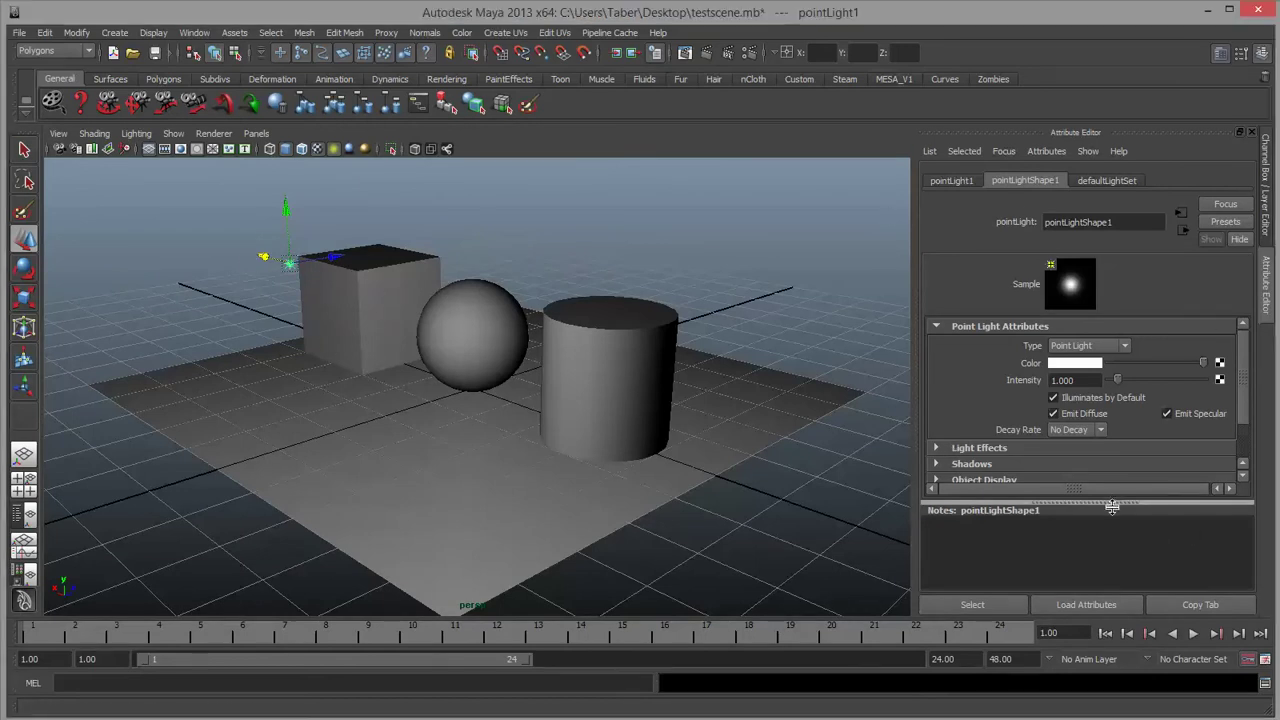
Set the point light's color to a muted pink with hue 322, saturation 0.421 and value 0.529, and render the frame.
left_click_drag(1105, 505, 1100, 590)
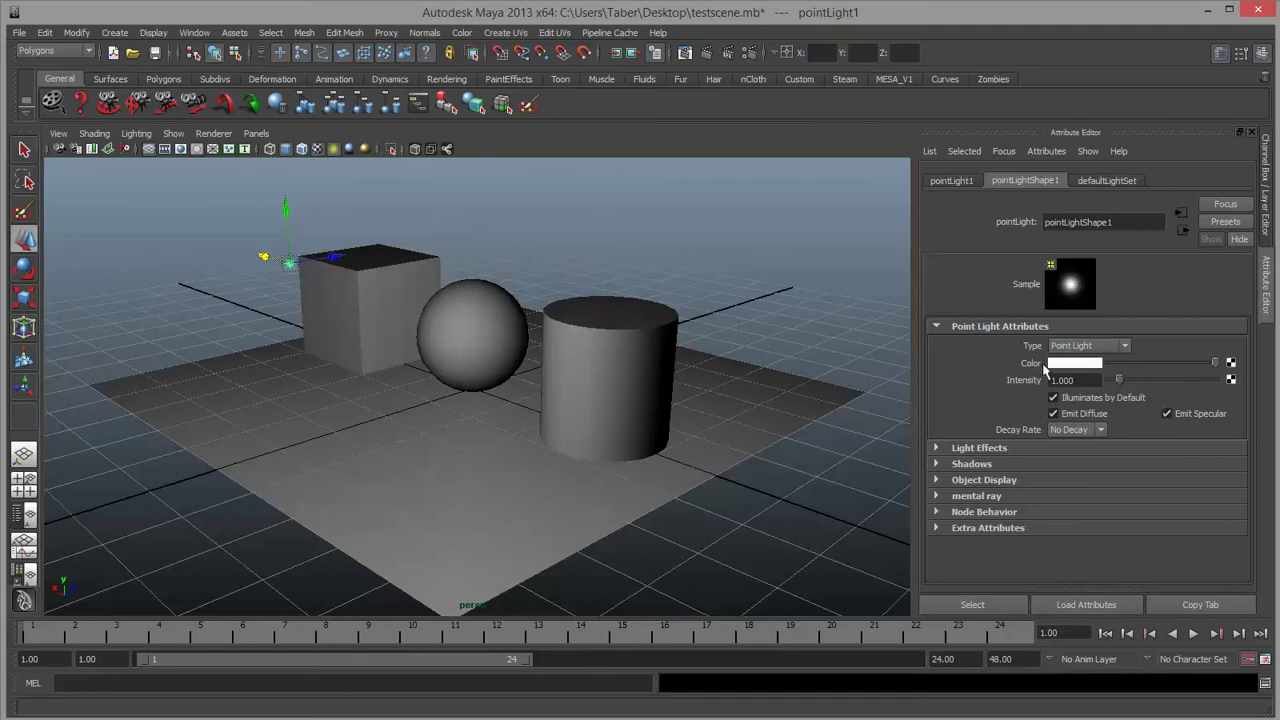
left_click(1080, 368)
left_click(1093, 368)
left_click_drag(1221, 362, 1224, 360)
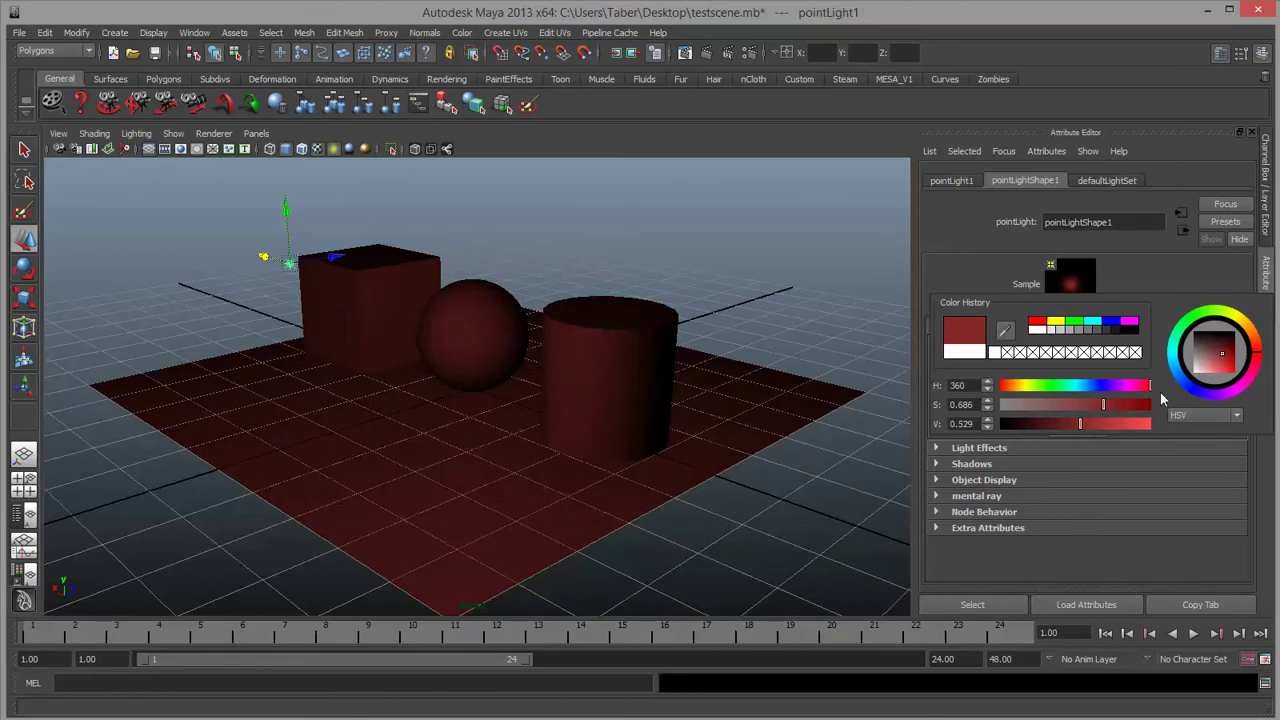
left_click_drag(1149, 386, 1052, 401)
left_click(685, 52)
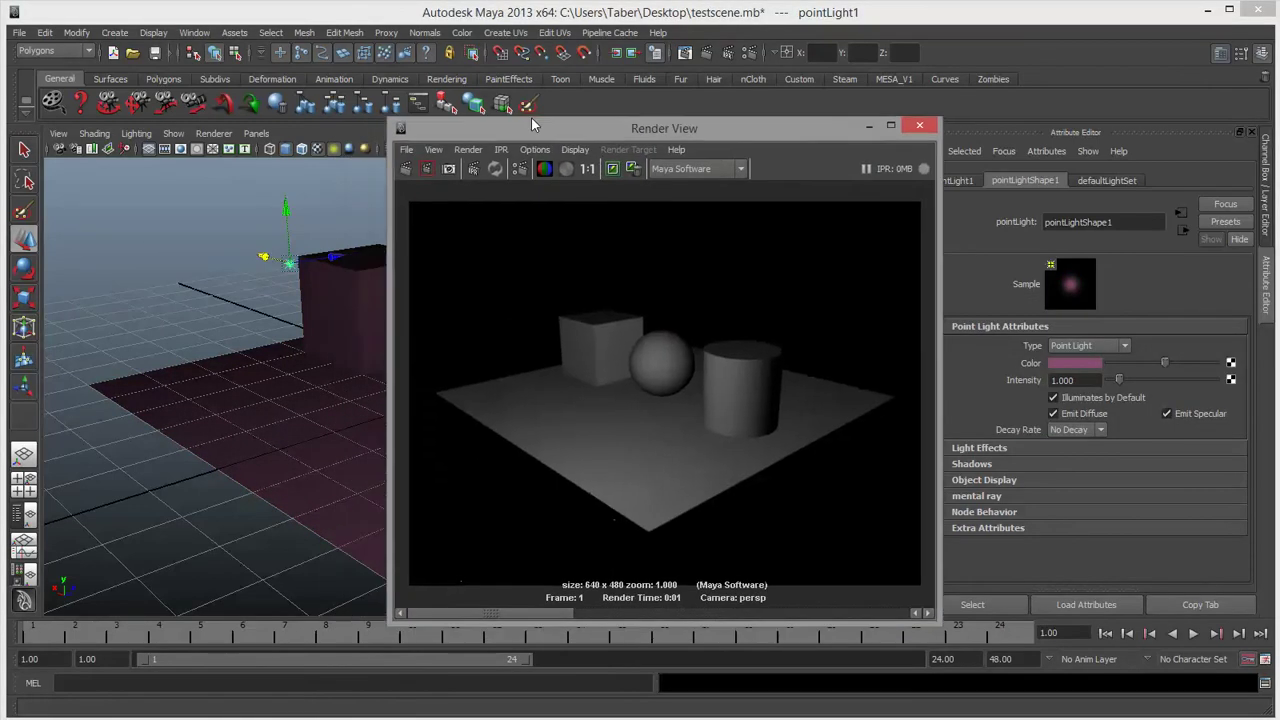
left_click(367, 137)
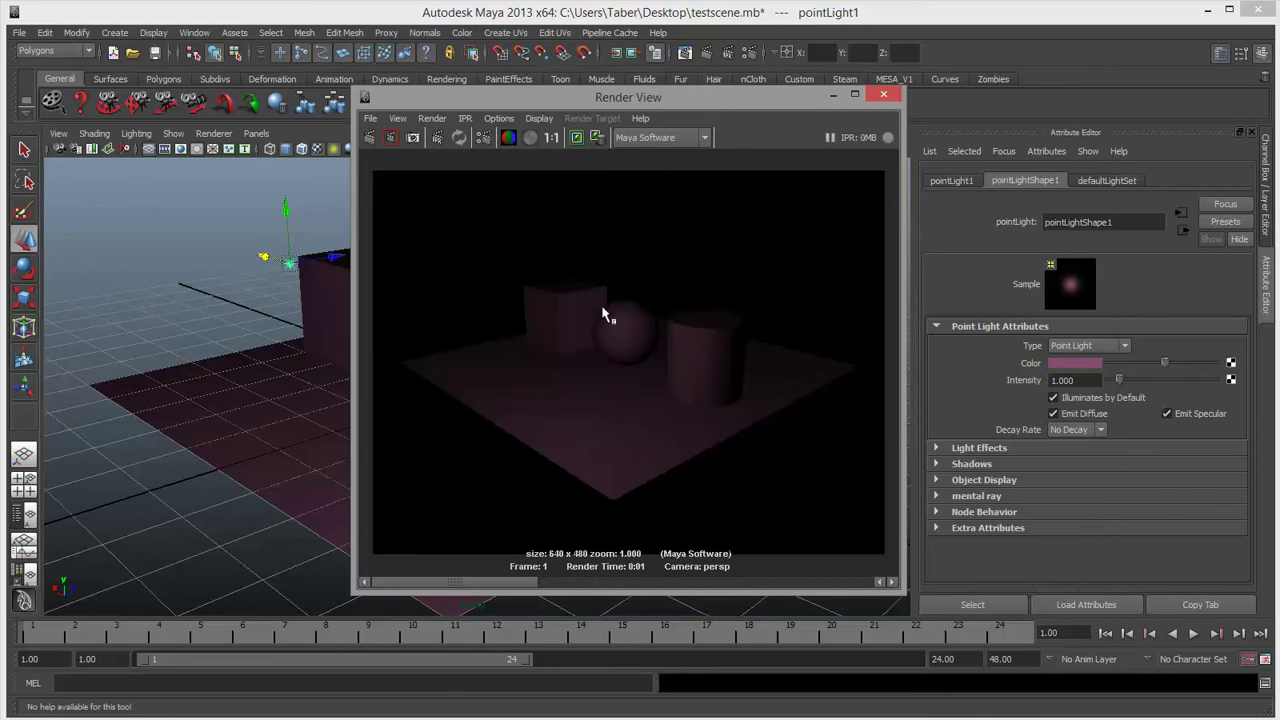
Raise the value of the light's pink color to 1.000, re-render the frame and close the Render View.
left_click(1081, 364)
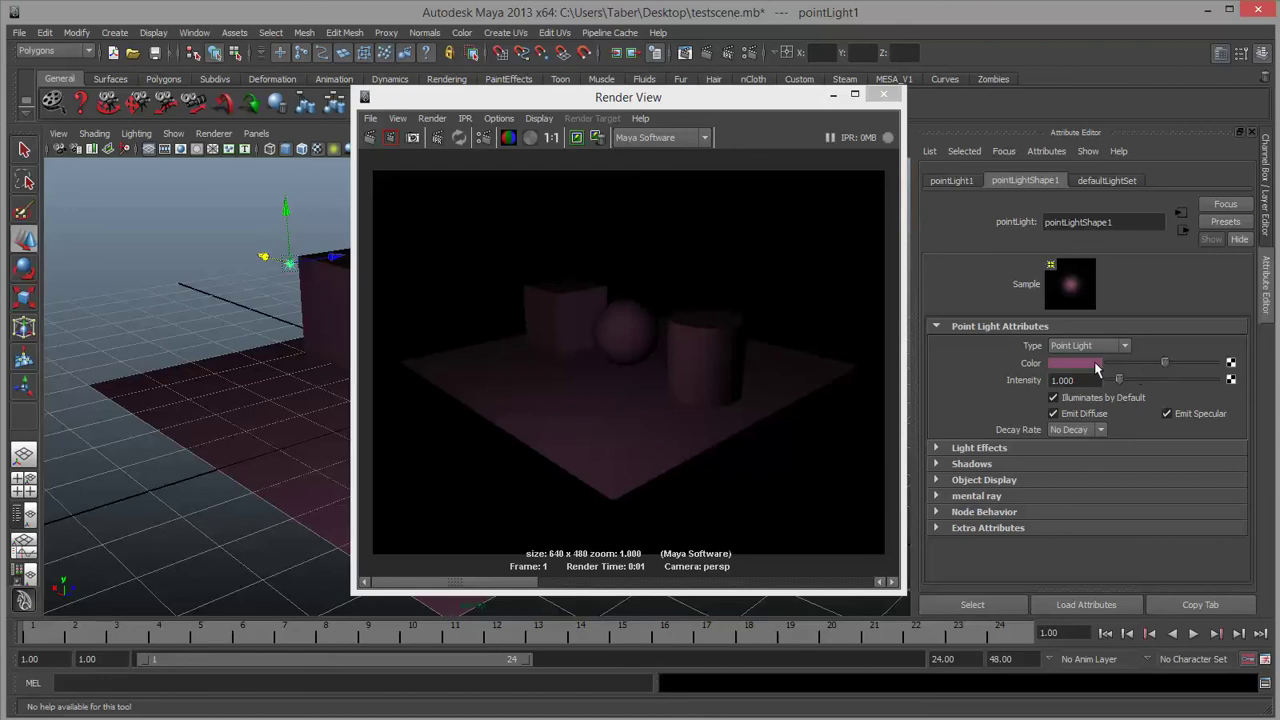
left_click(1087, 363)
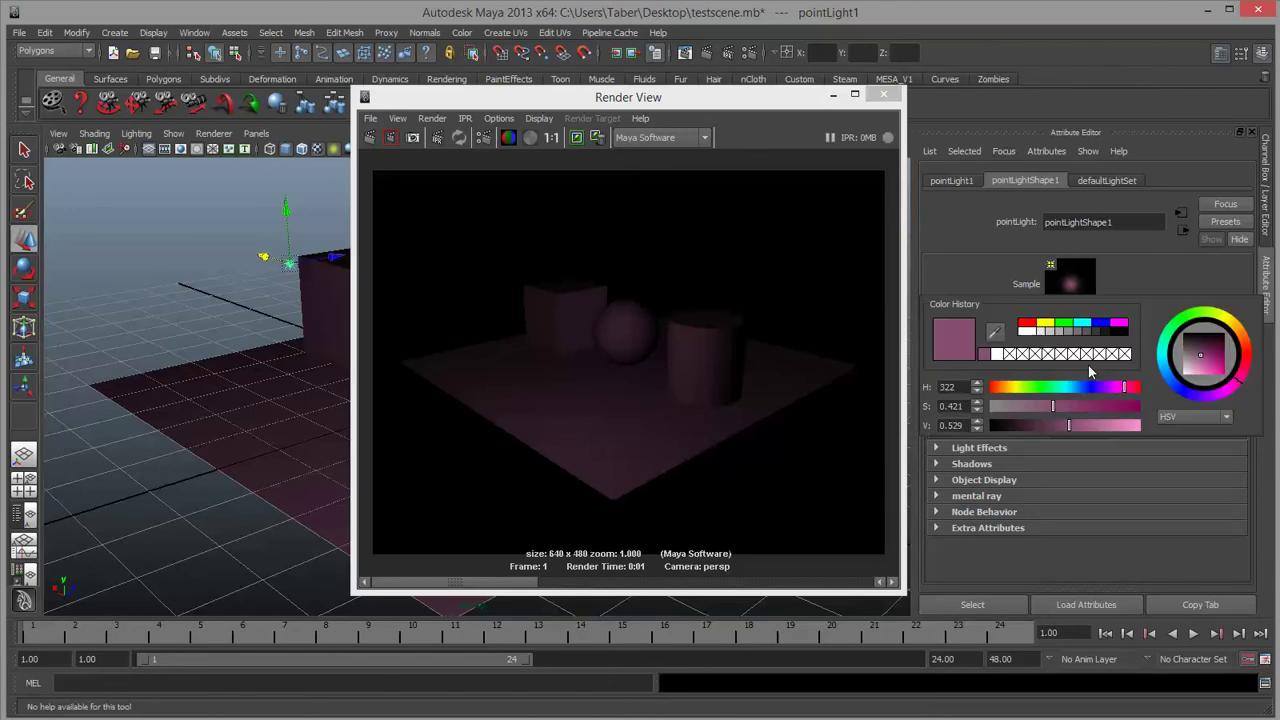
left_click_drag(1075, 425, 1149, 421)
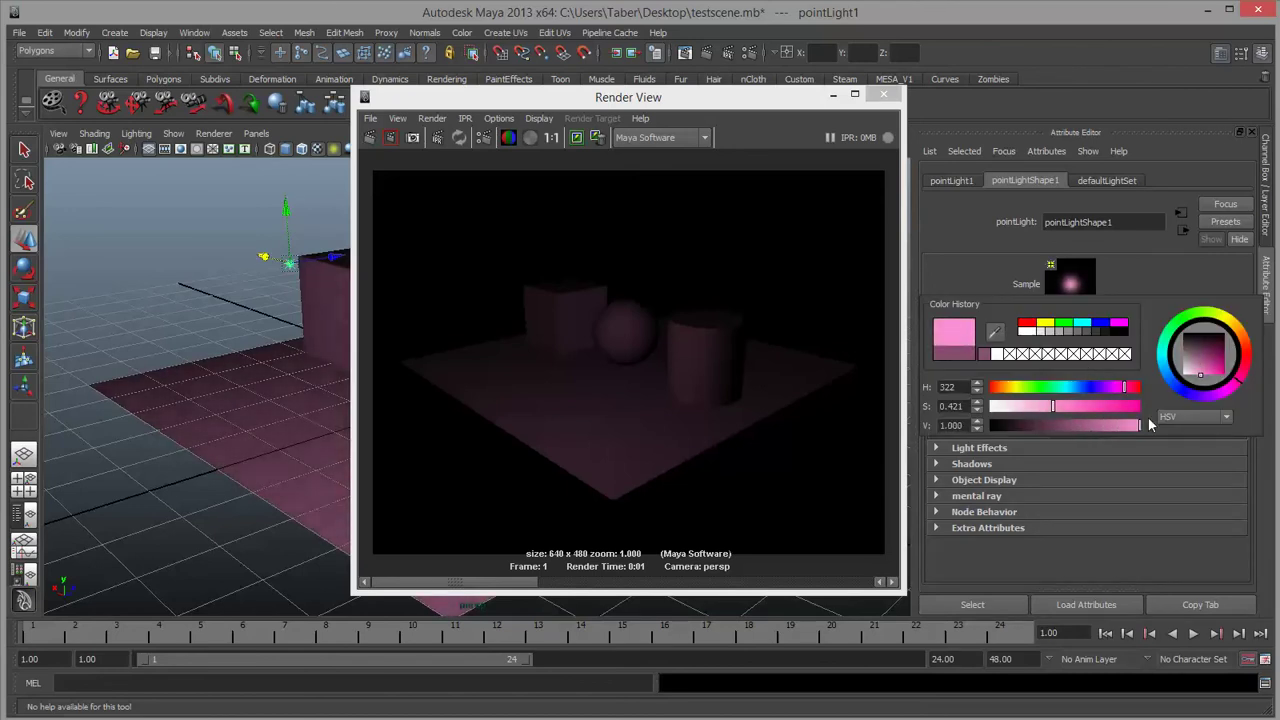
left_click(388, 137)
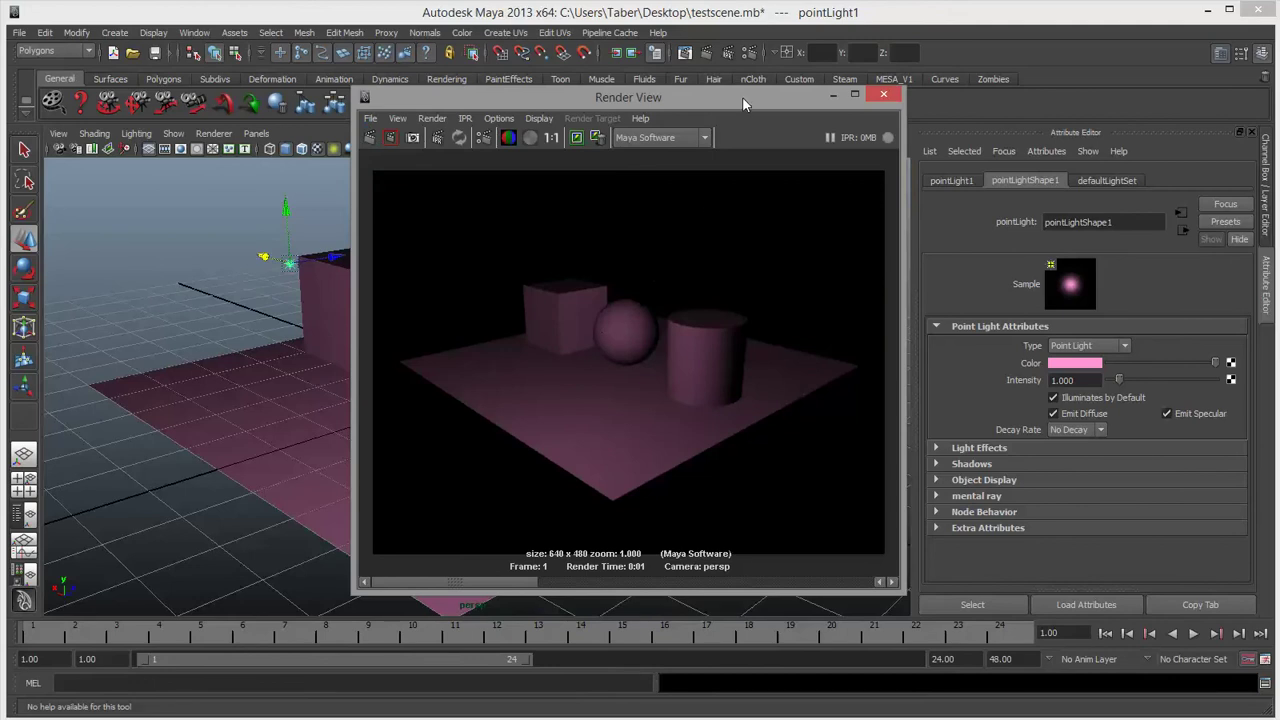
left_click(883, 94)
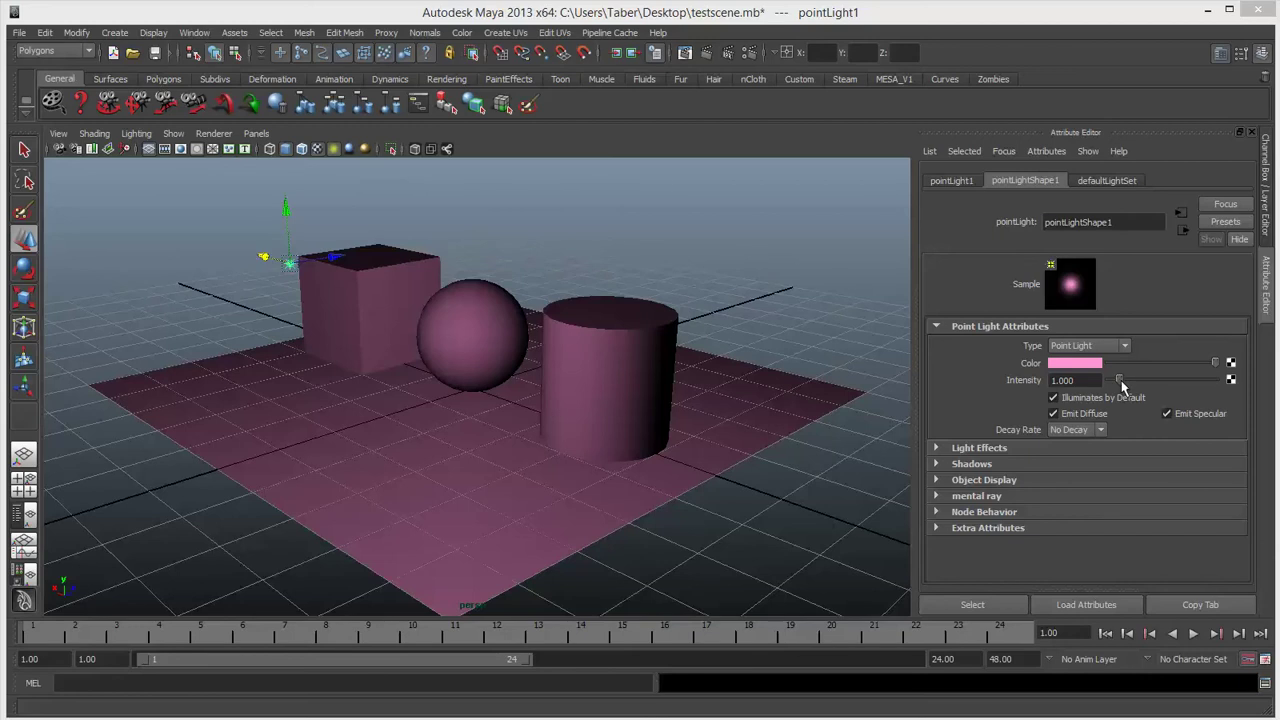
Raise the point light's intensity to about 6 and then to 10, rendering the frame at each value.
left_click_drag(1121, 385, 1172, 380)
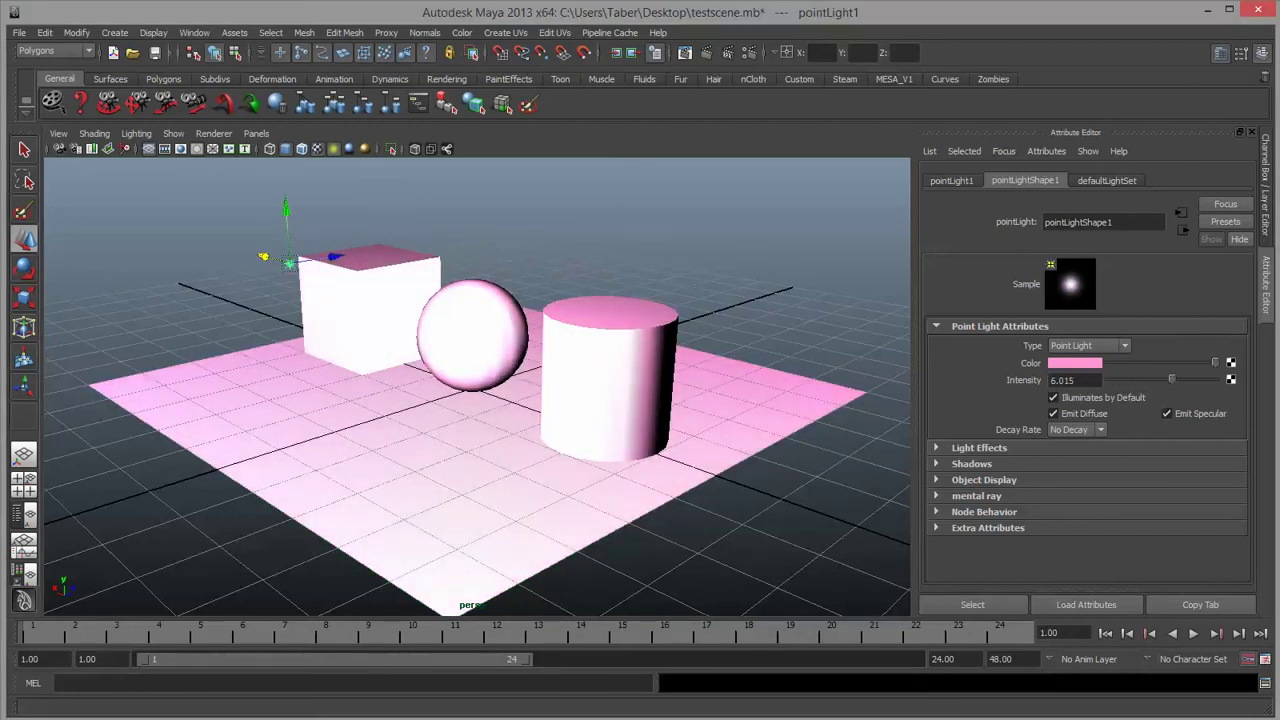
left_click(482, 142)
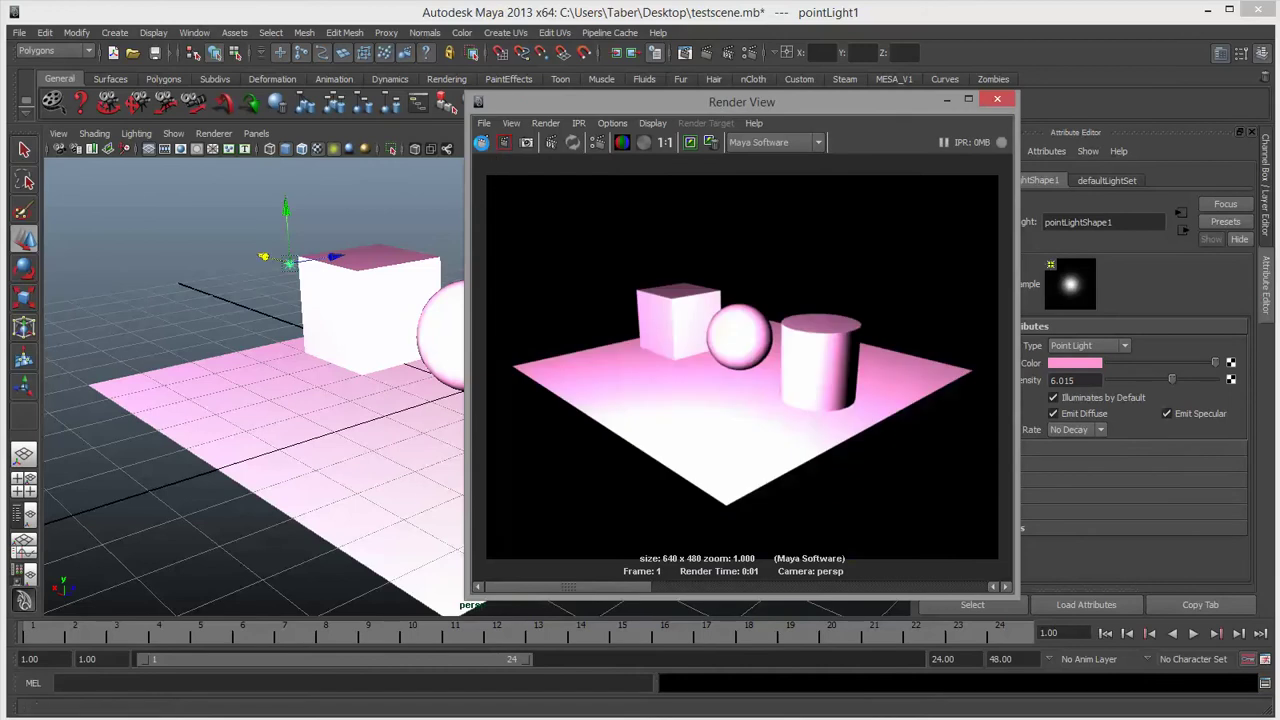
left_click_drag(1195, 386, 1245, 385)
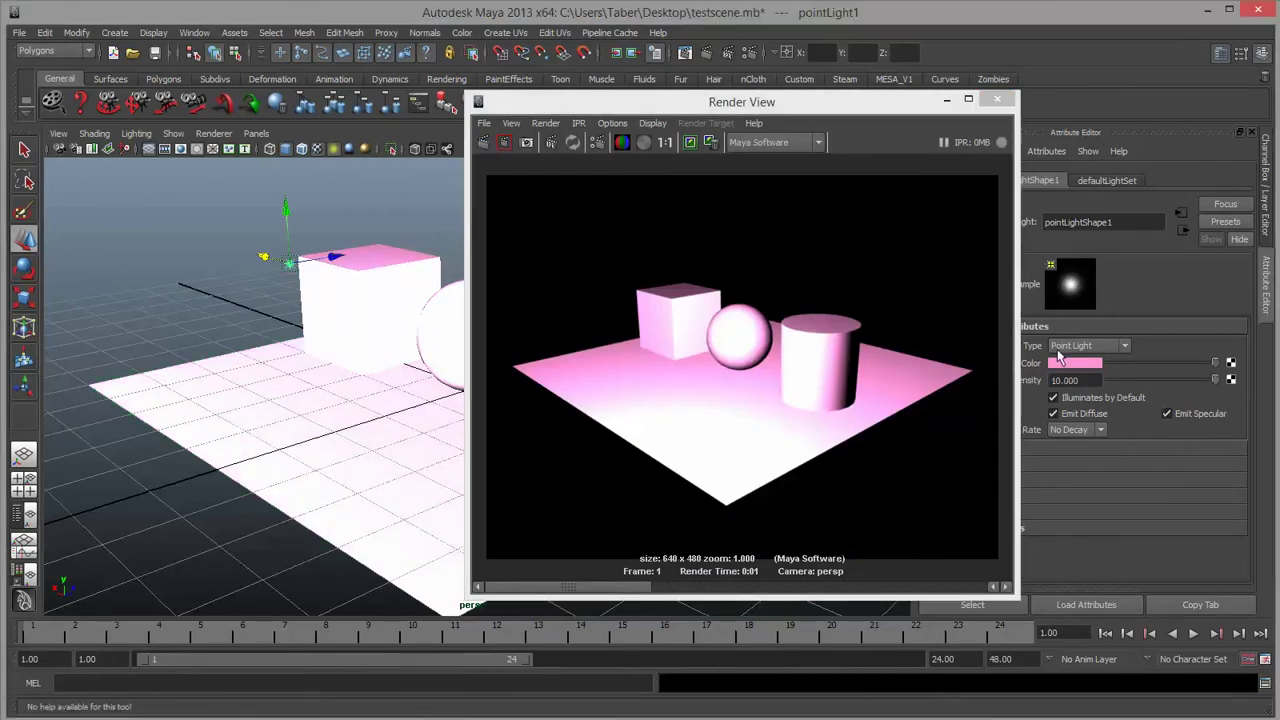
left_click(486, 146)
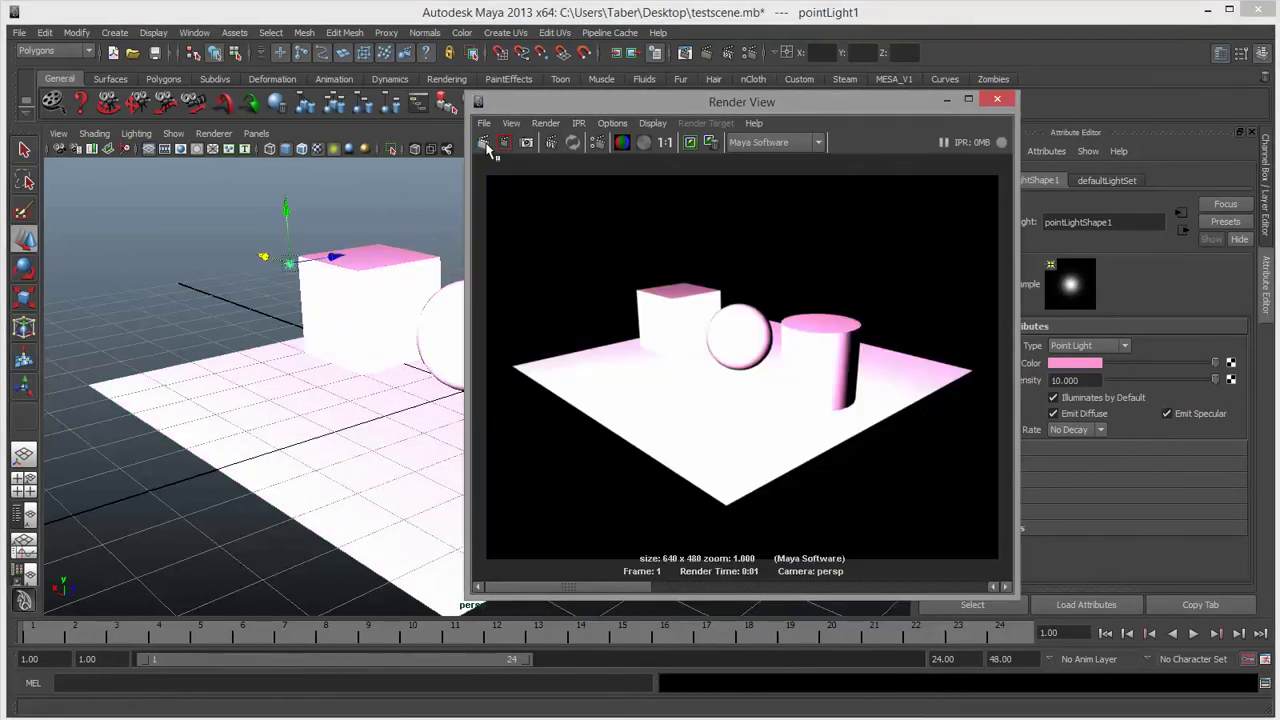
Render the frame with the point light's intensity at 20 and again with it at about 0.3.
left_click(1100, 381)
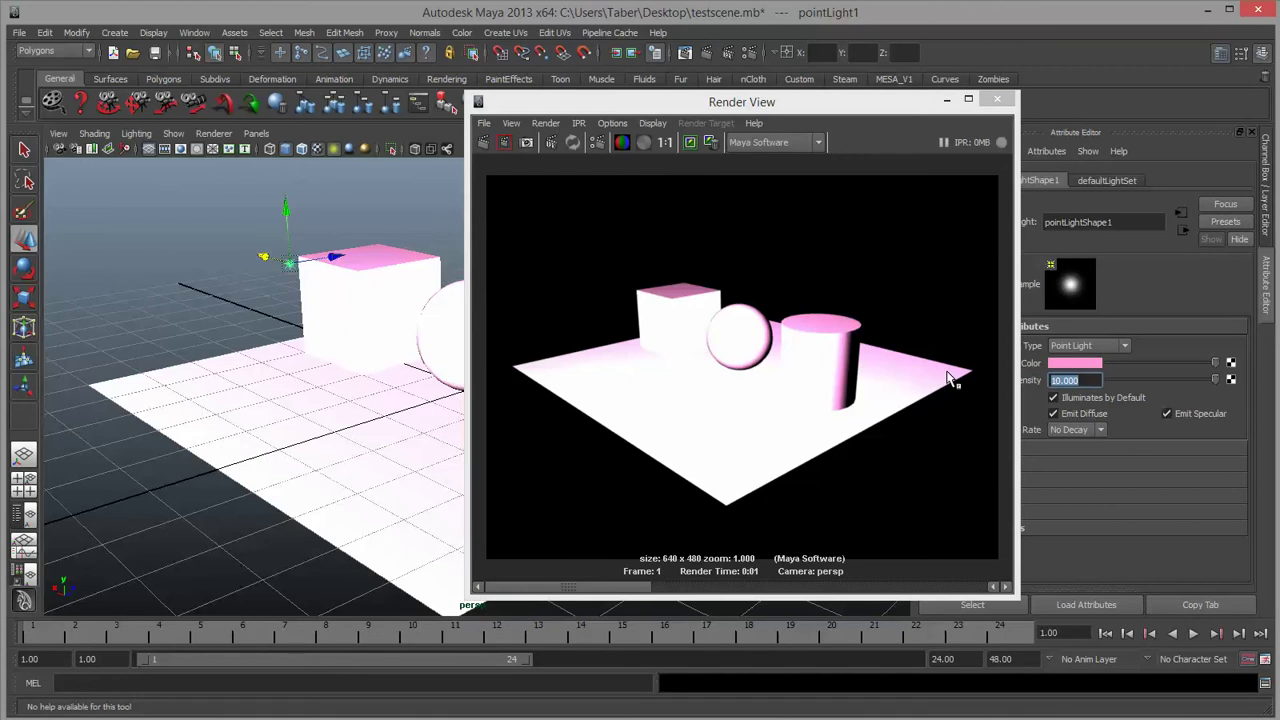
type("20")
key("Return")
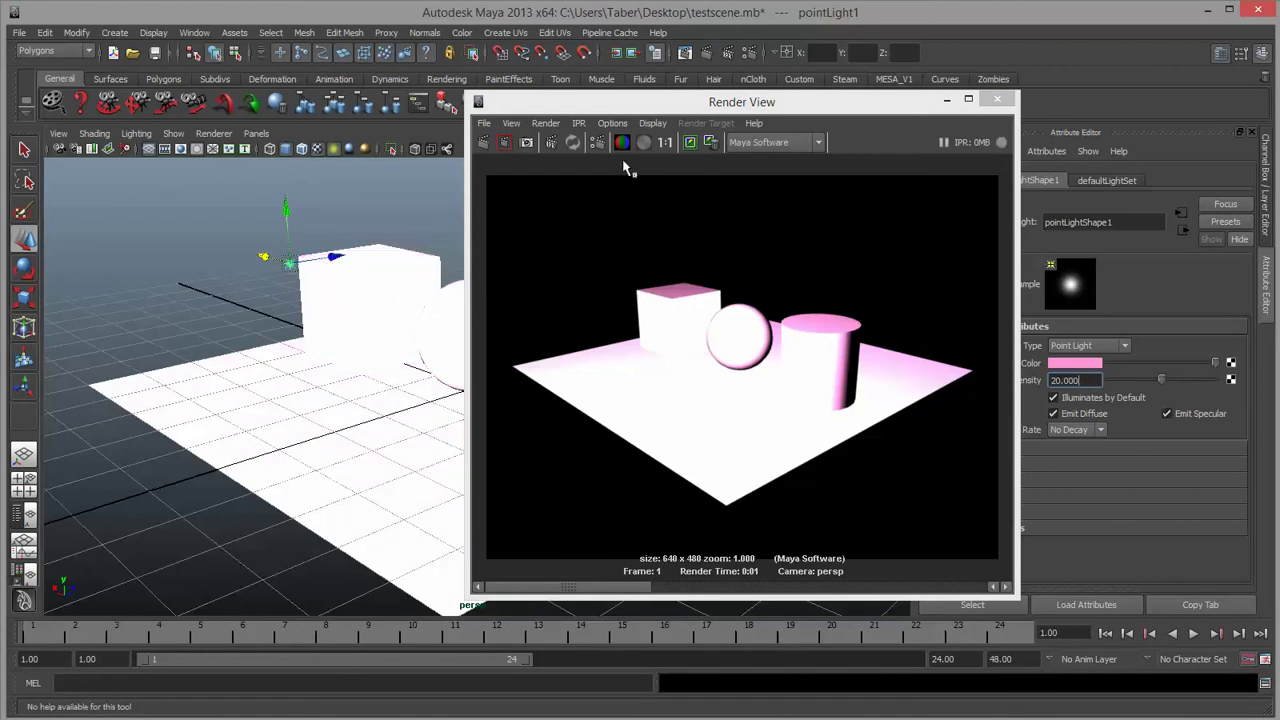
left_click(483, 142)
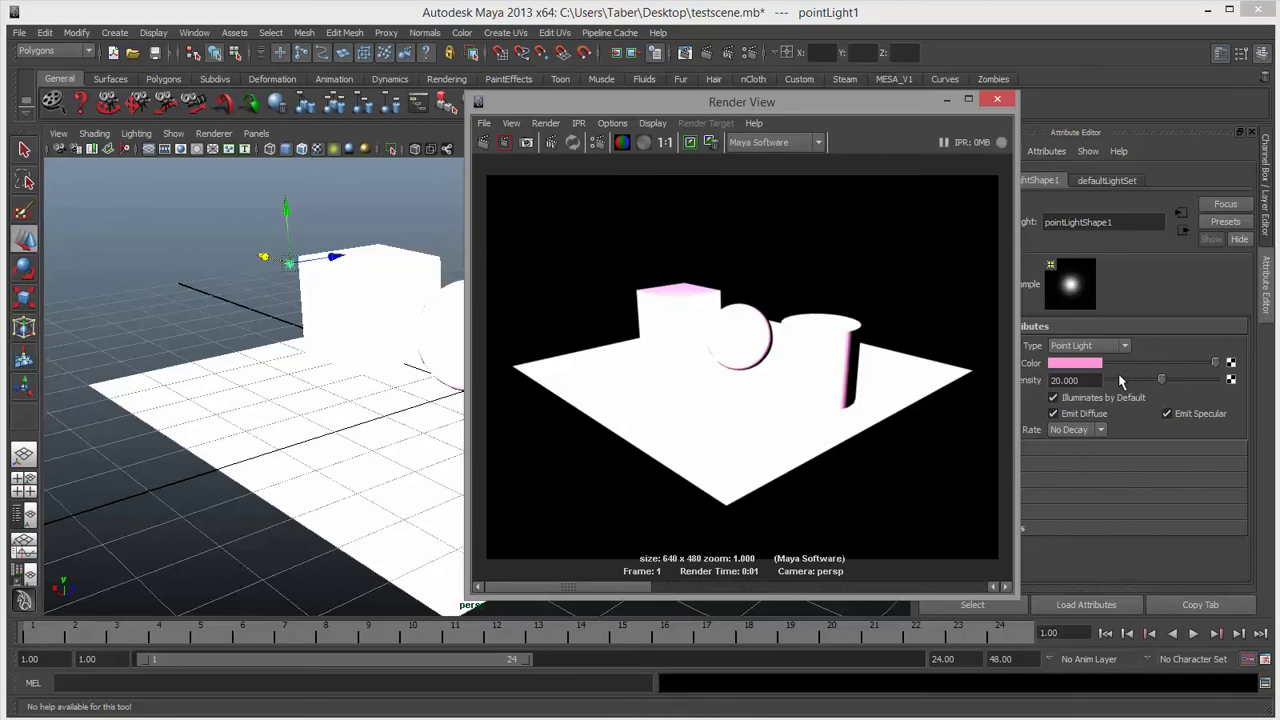
left_click_drag(1121, 381, 1108, 386)
left_click(483, 142)
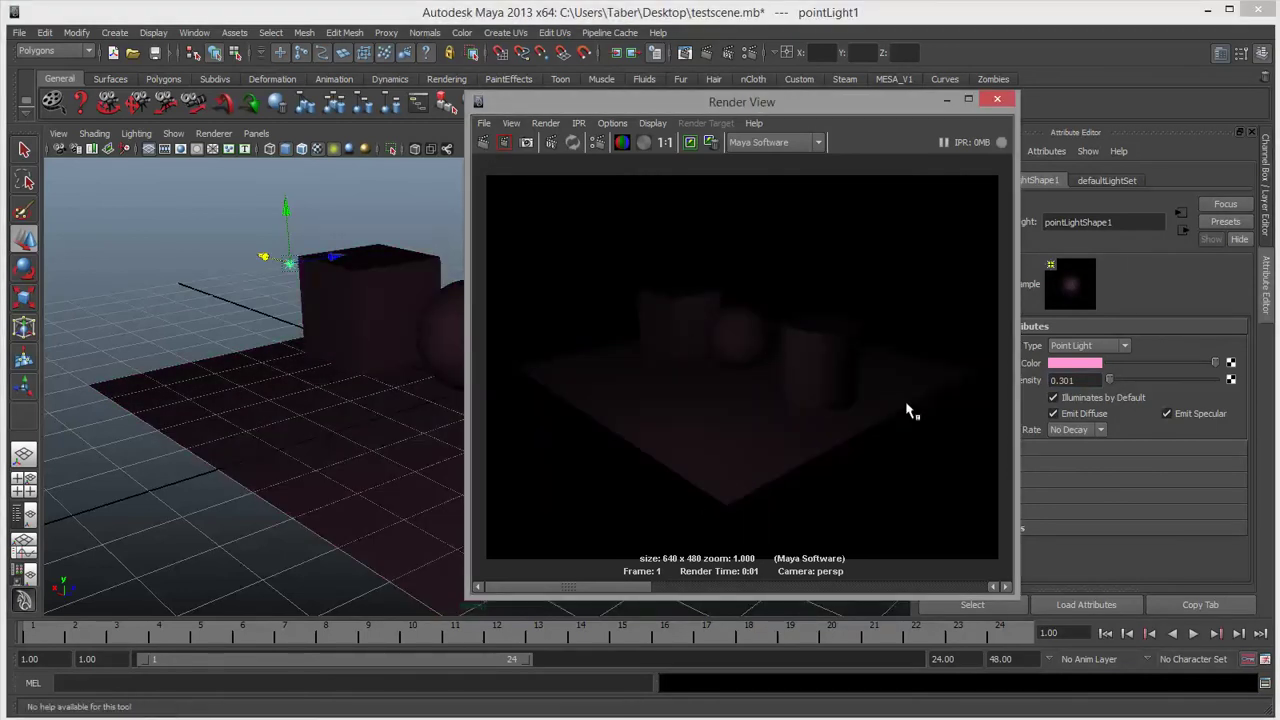
Change the point light's color to a fully saturated cyan with hue 176 and saturation 1.000, and re-render the frame.
left_click(1076, 363)
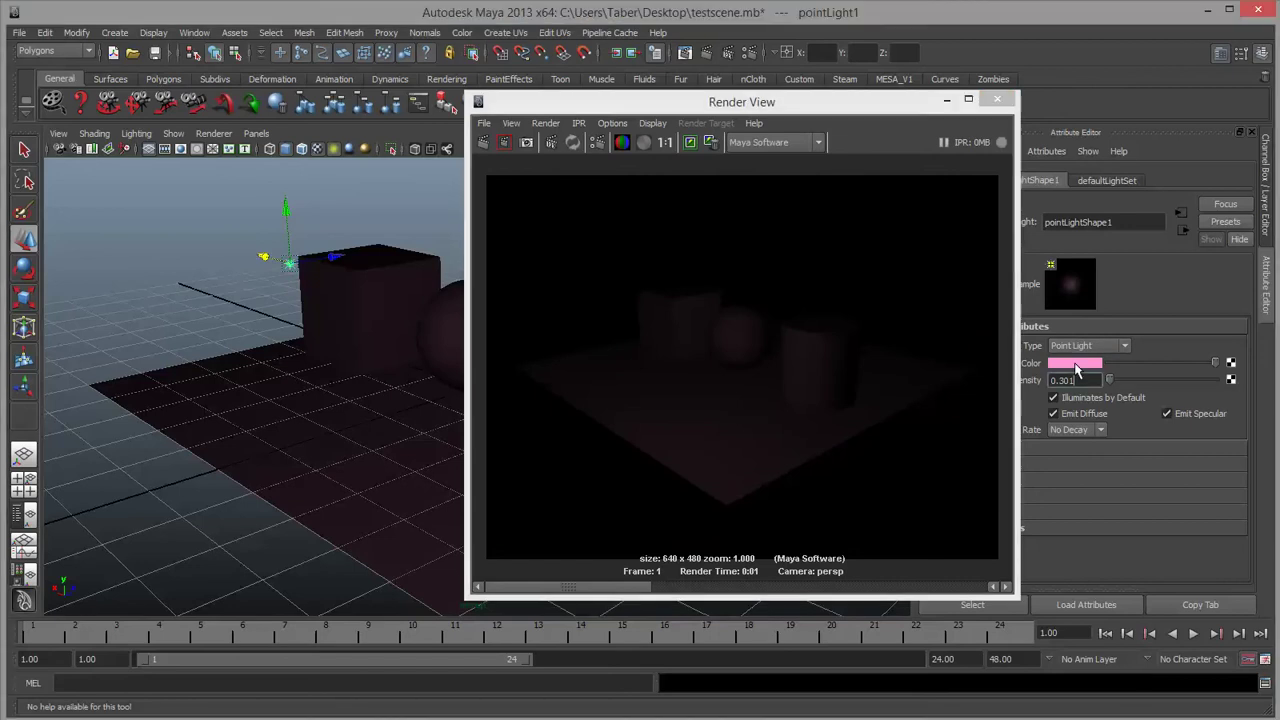
left_click(1053, 395)
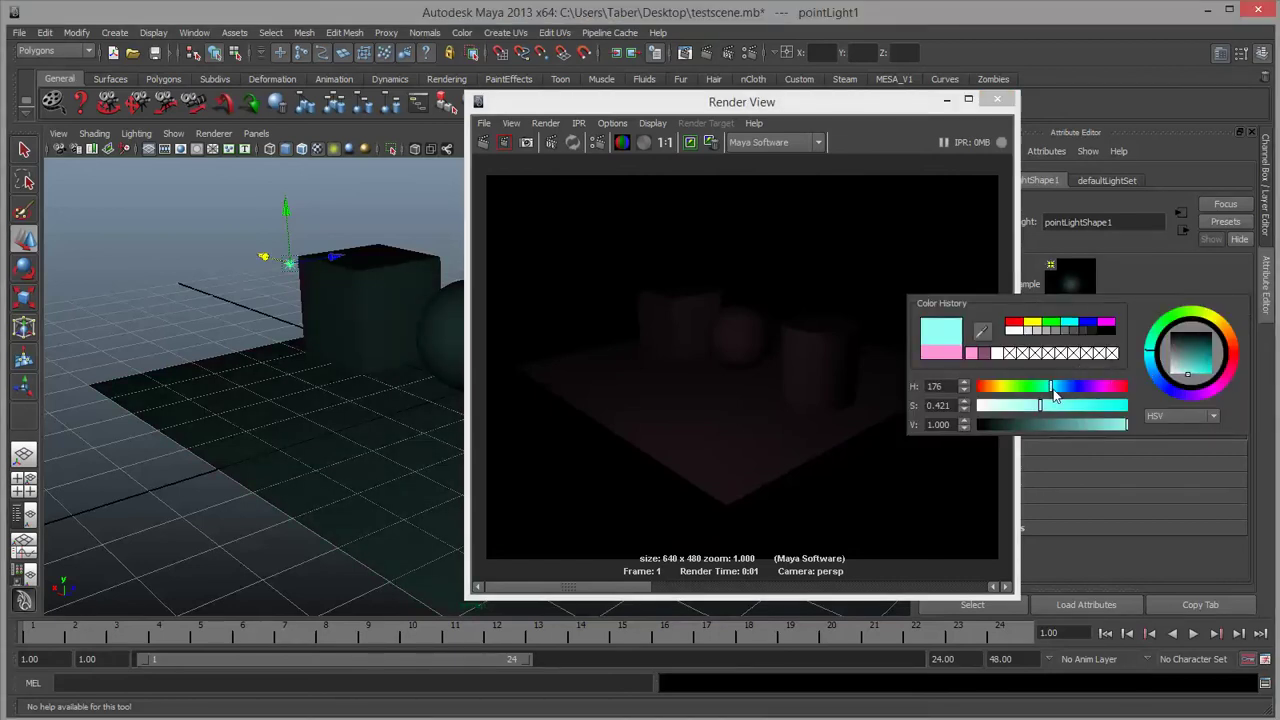
left_click_drag(1088, 405, 1128, 405)
left_click(484, 142)
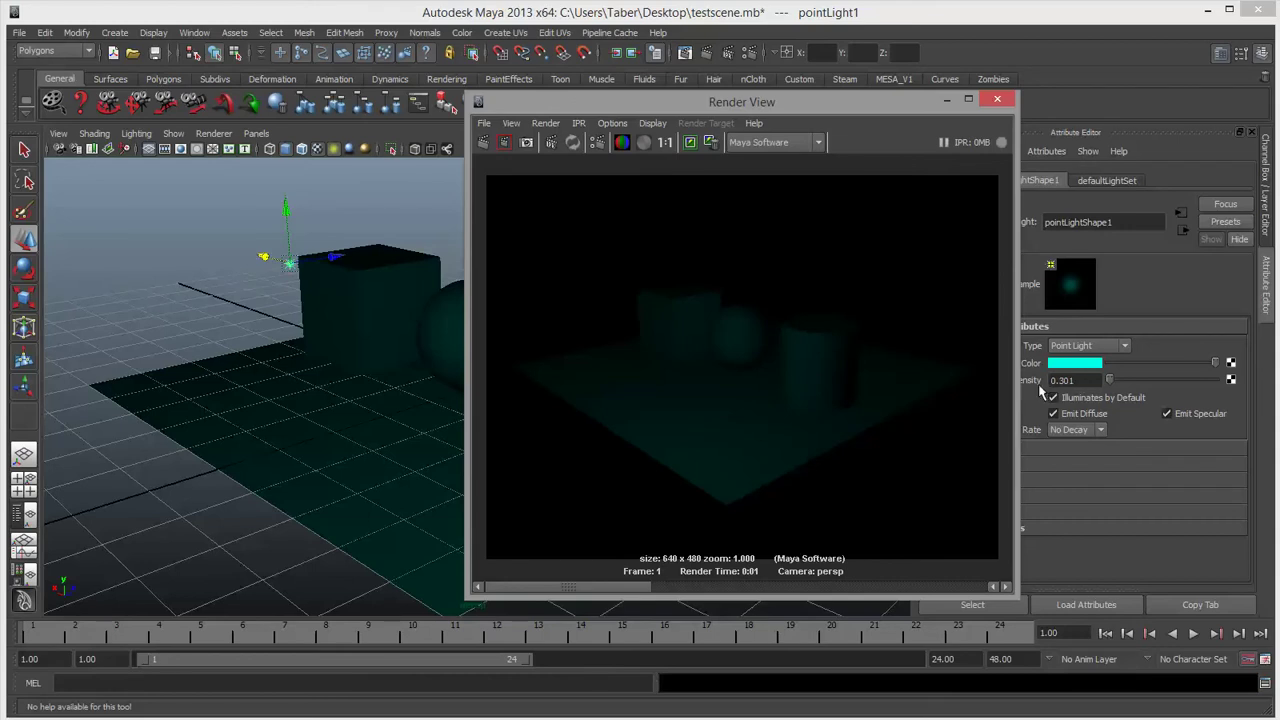
left_click_drag(912, 109, 845, 161)
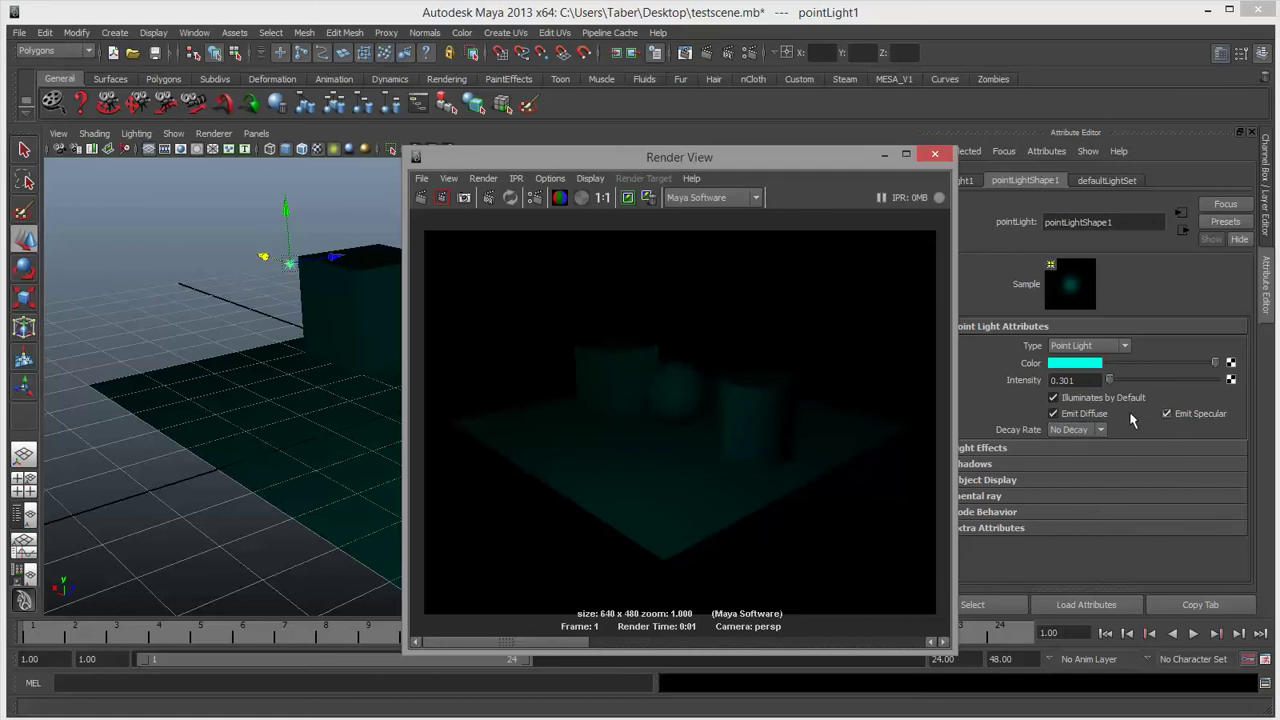
left_click_drag(769, 157, 755, 179)
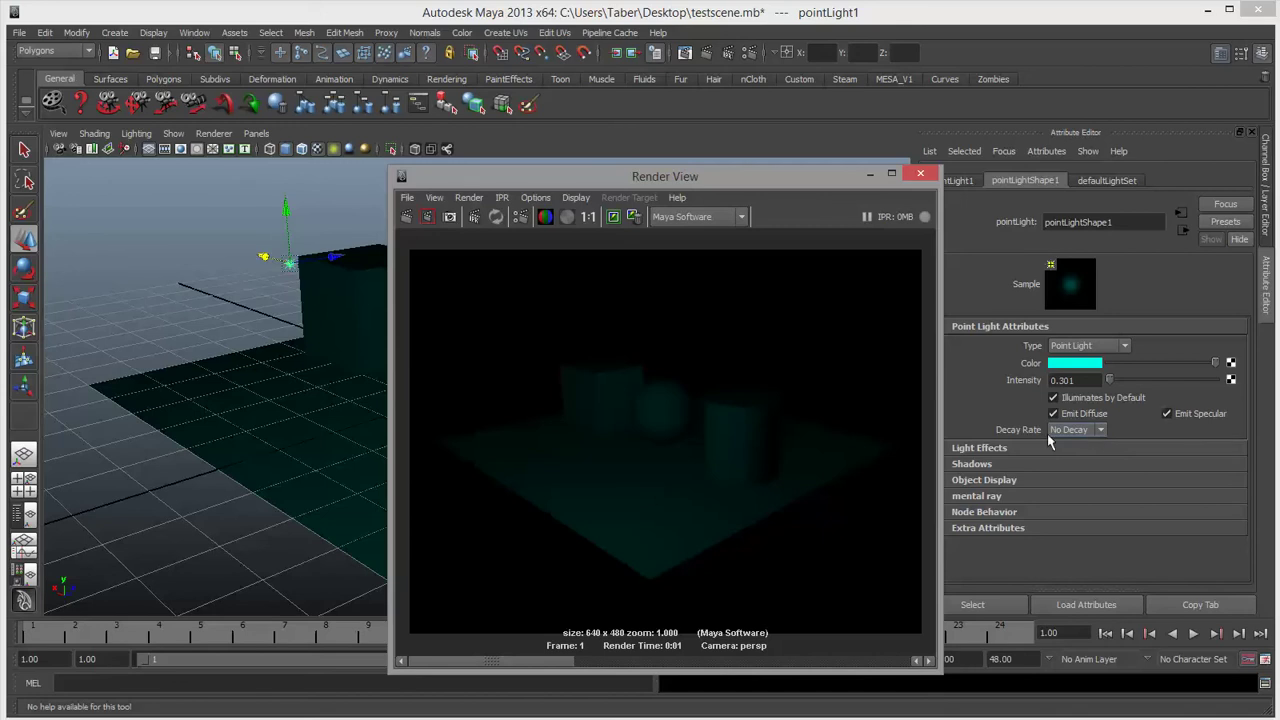
Set the point light's color to white and its intensity to 1, and re-render the frame.
left_click(1068, 365)
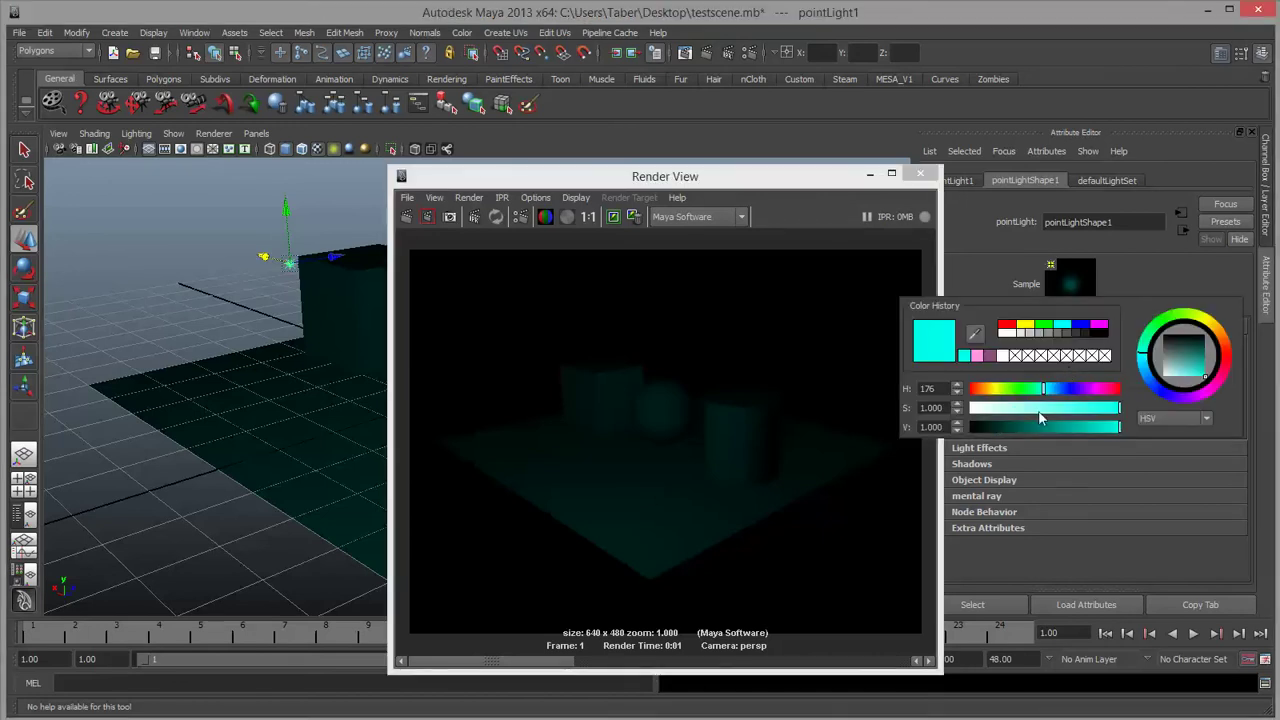
left_click_drag(1040, 418, 902, 423)
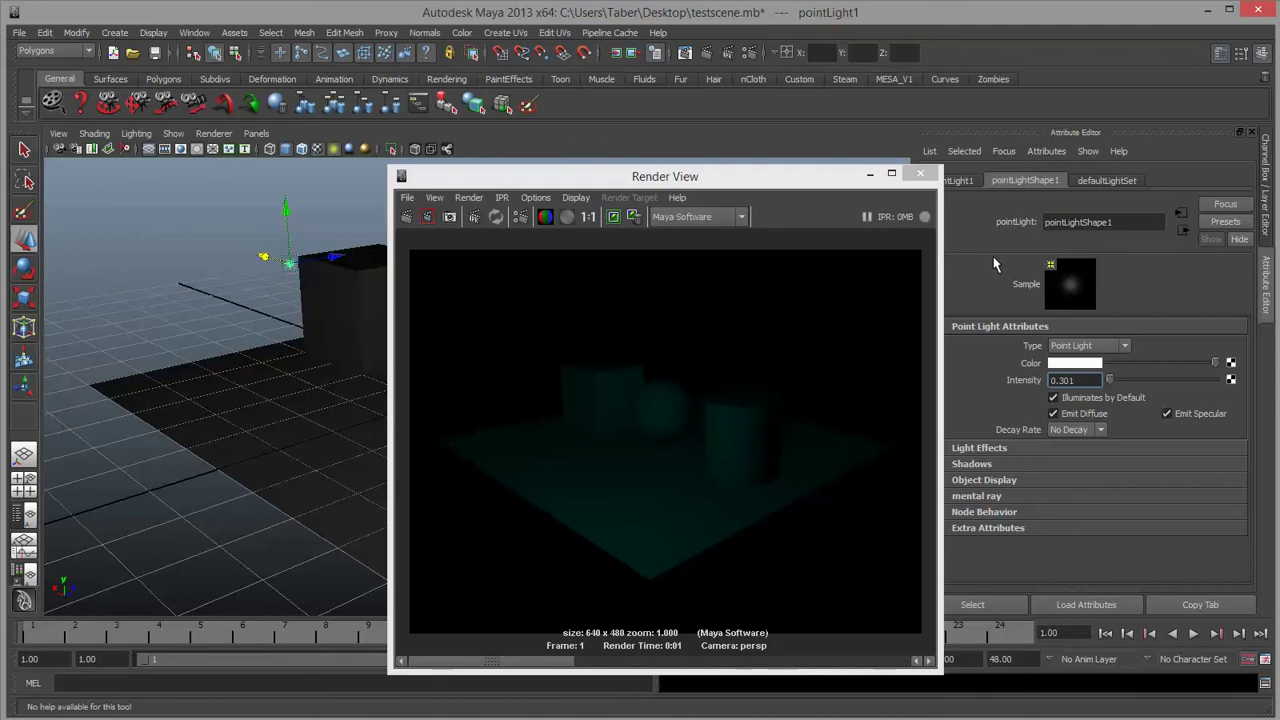
left_click(1086, 380)
type("1")
key("Return")
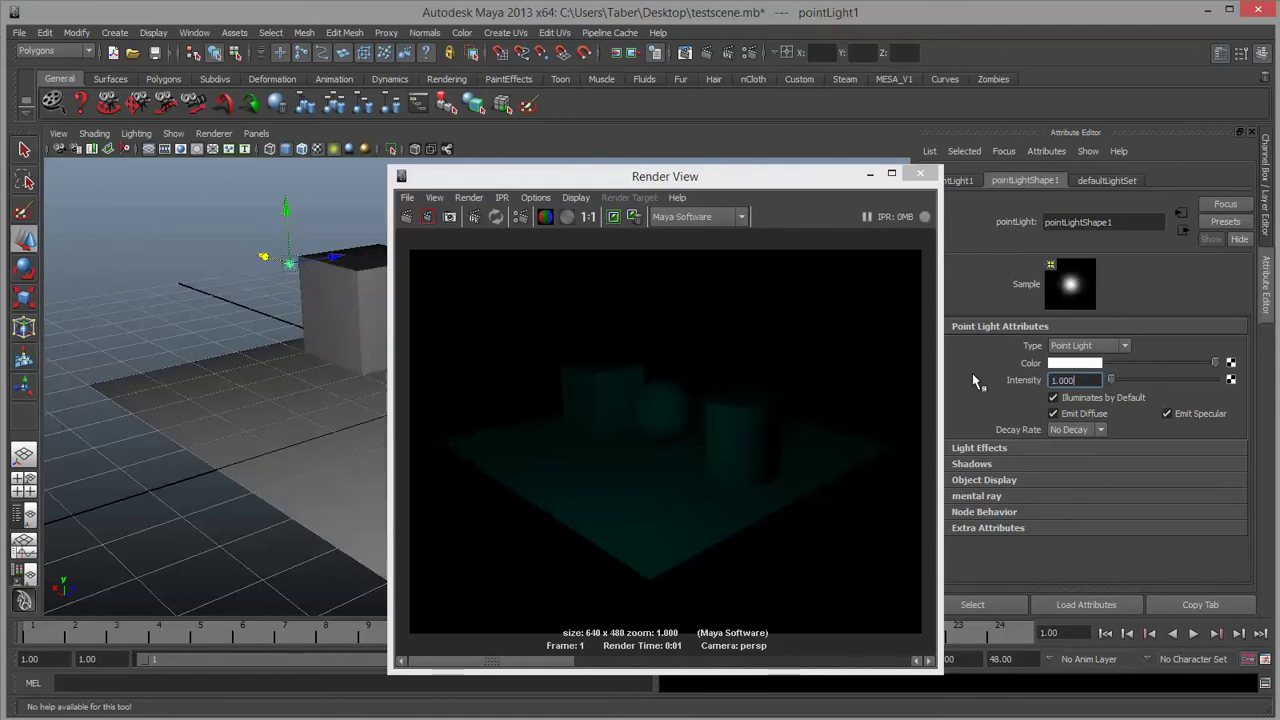
left_click(406, 217)
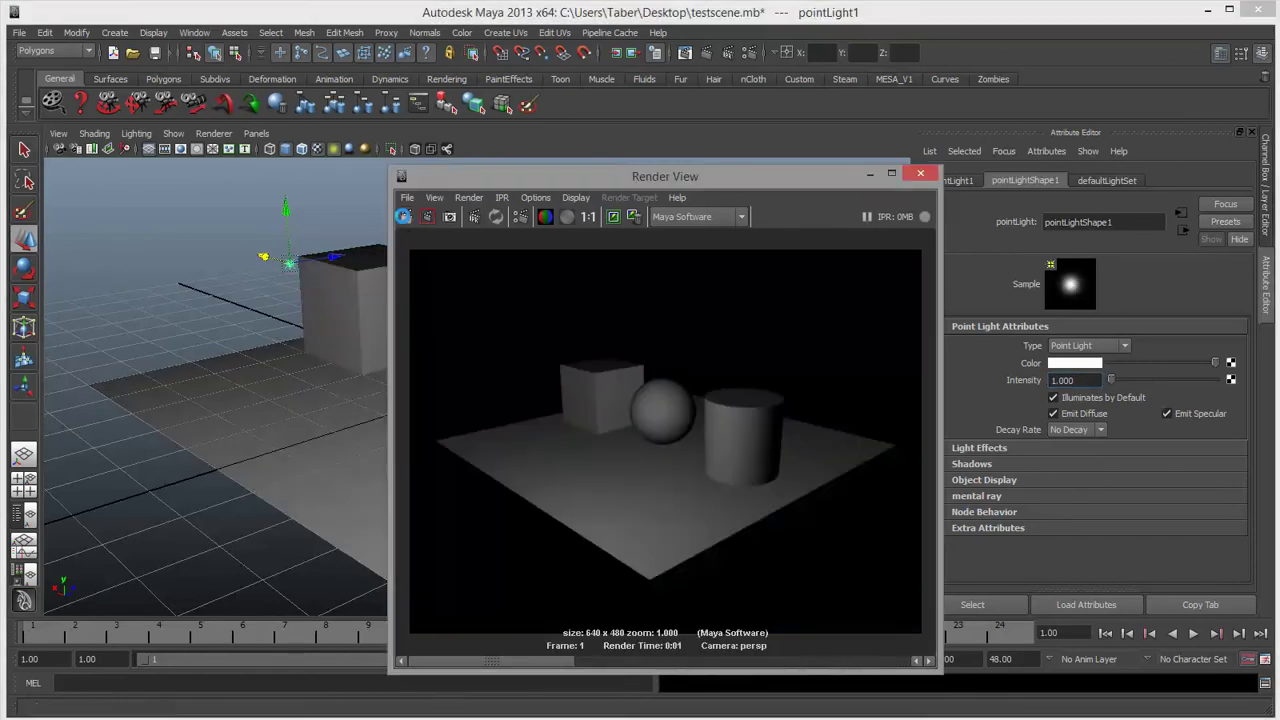
Set the point light's decay rate to Linear and render the frame, comparing it with the kept no-decay render.
left_click(1082, 430)
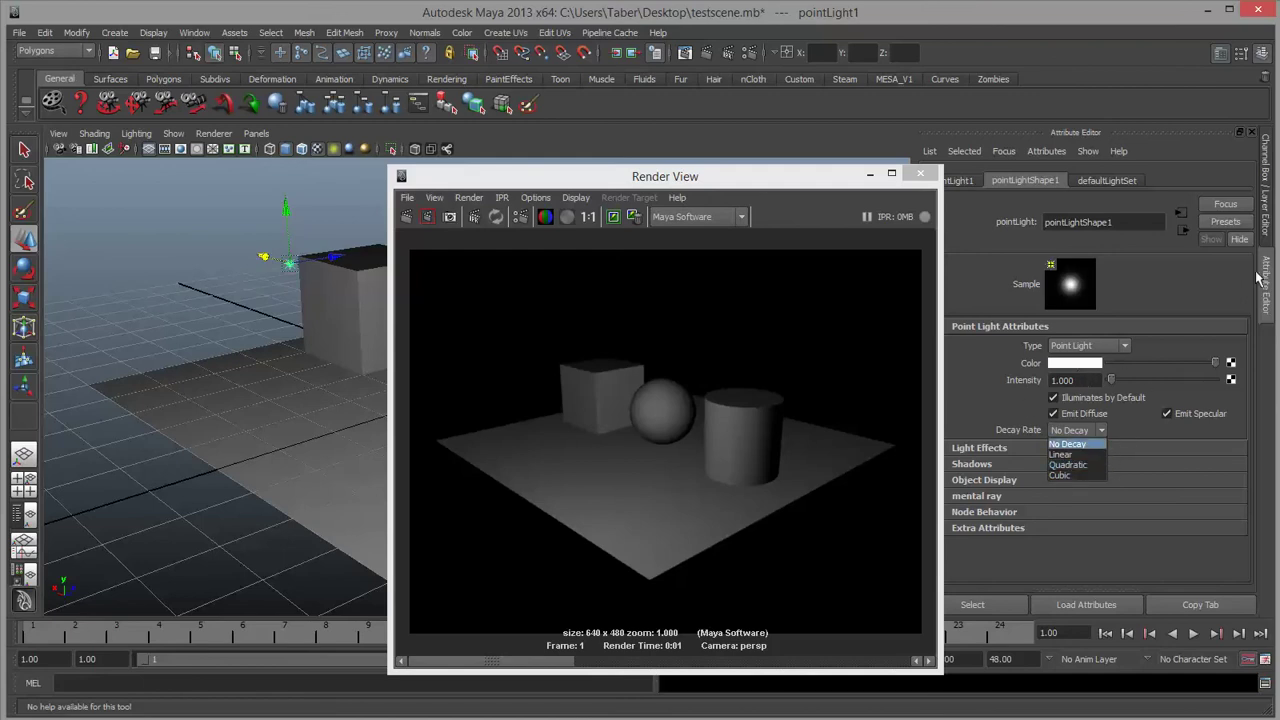
left_click(1079, 457)
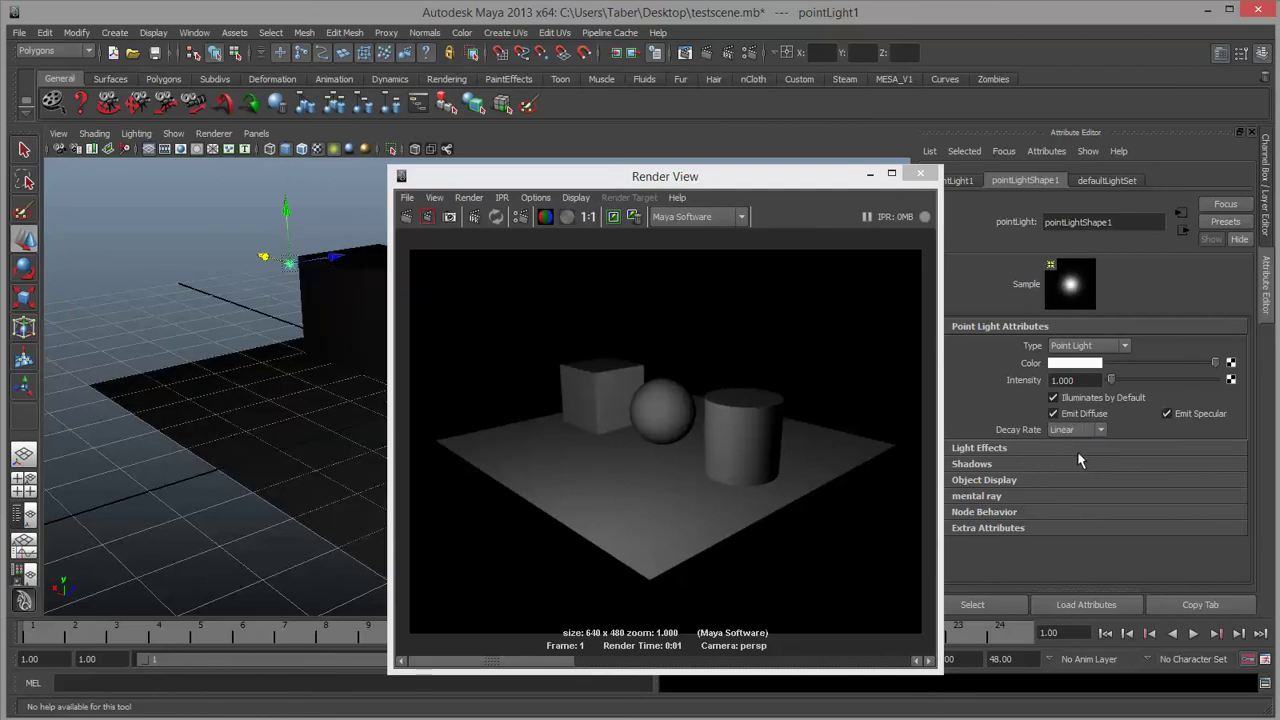
left_click(405, 218)
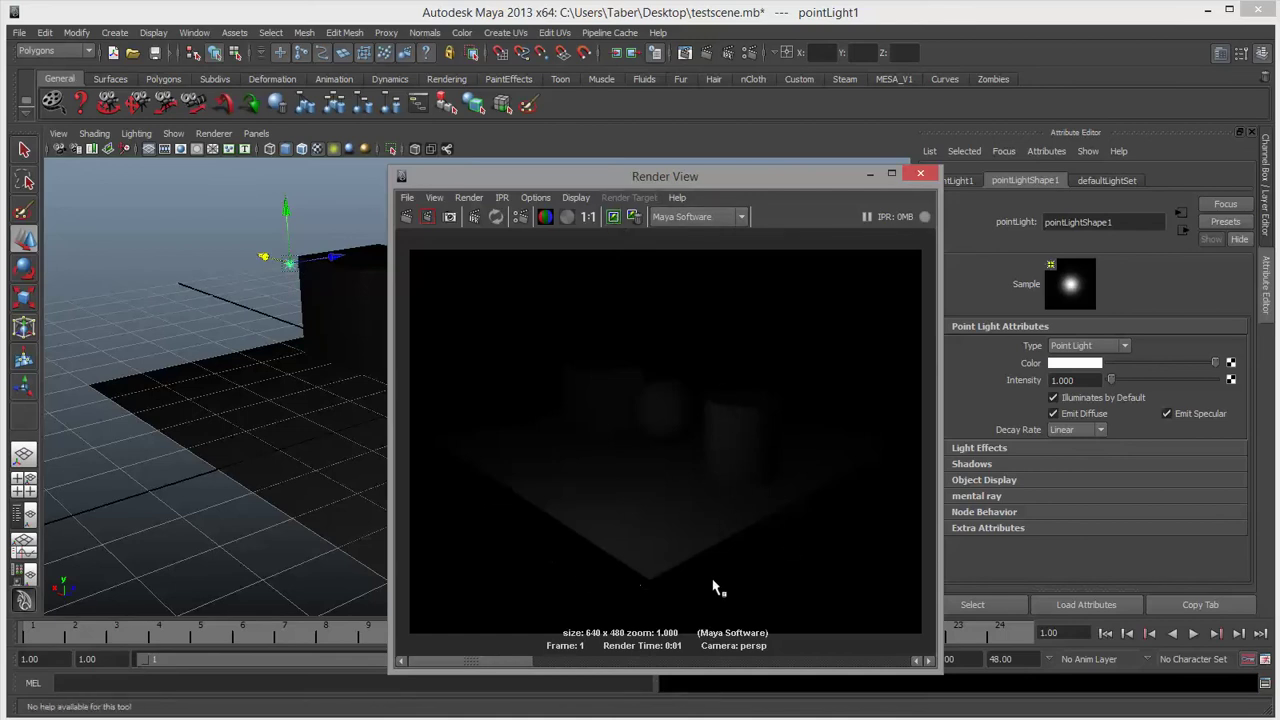
left_click_drag(579, 664, 718, 674)
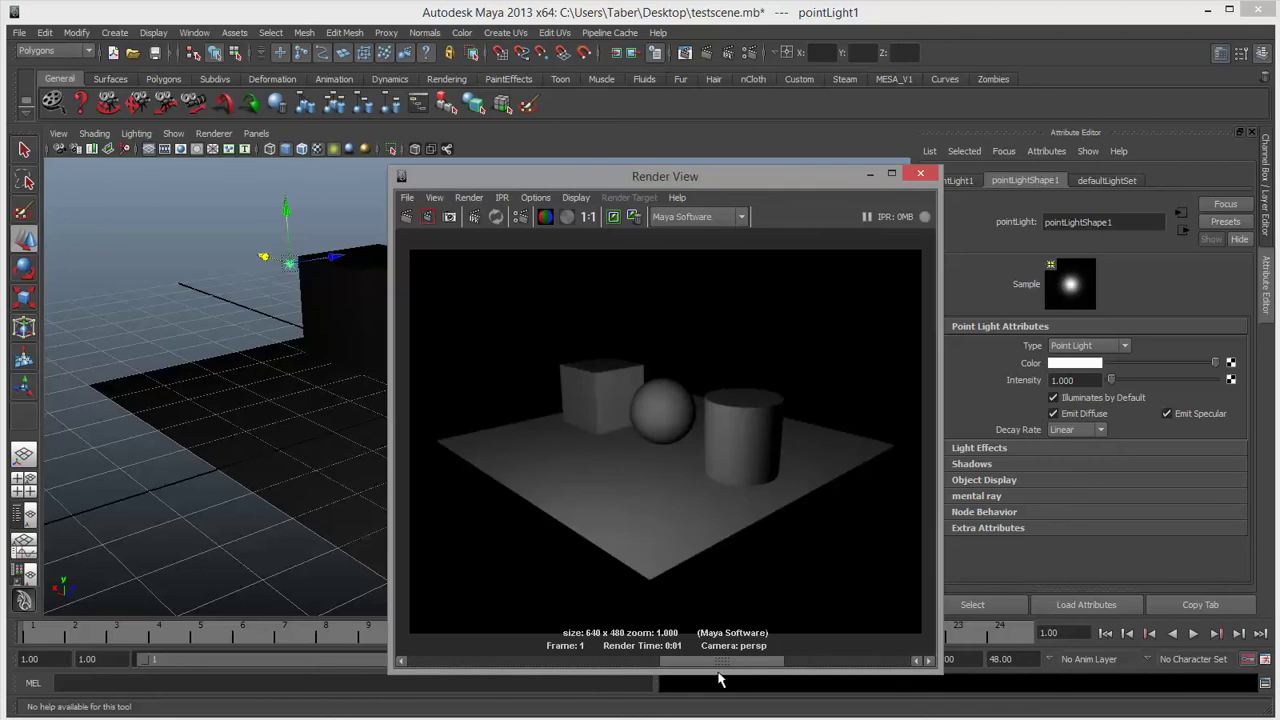
left_click_drag(718, 679, 481, 669)
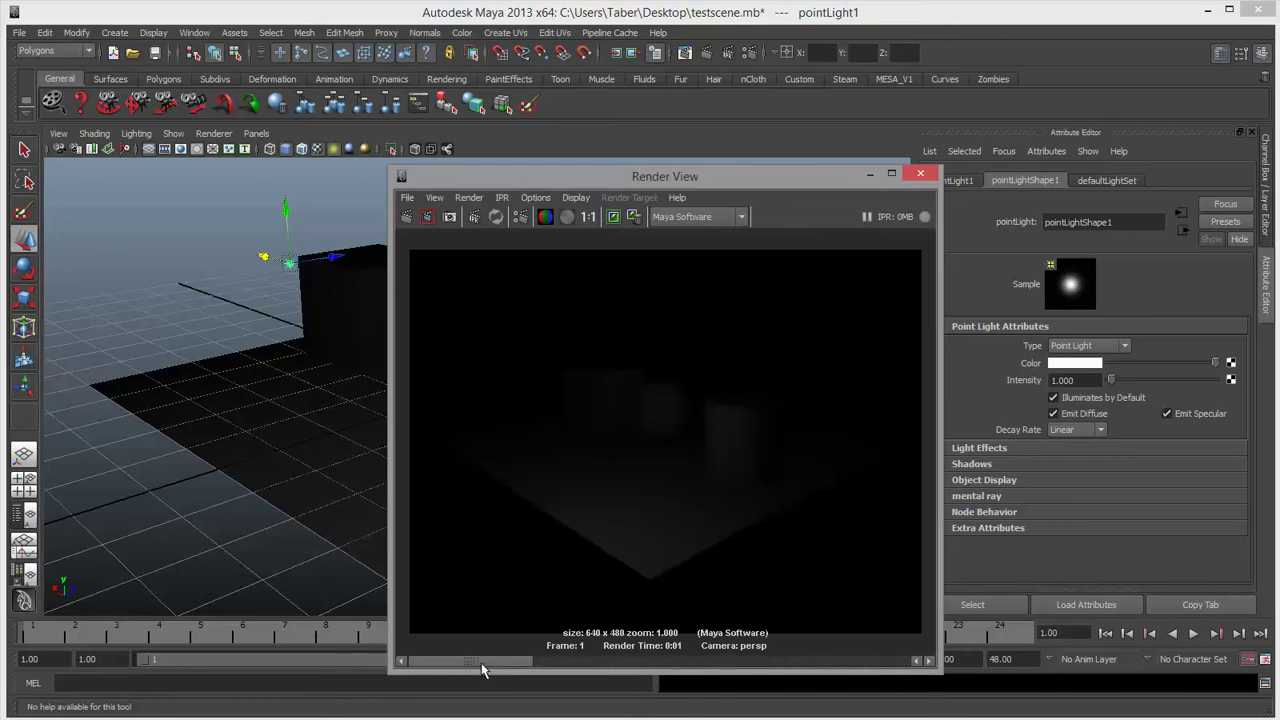
Render the frame with the point light's intensity at 10, and keep the image to compare it with the earlier renders.
double_click(1082, 380)
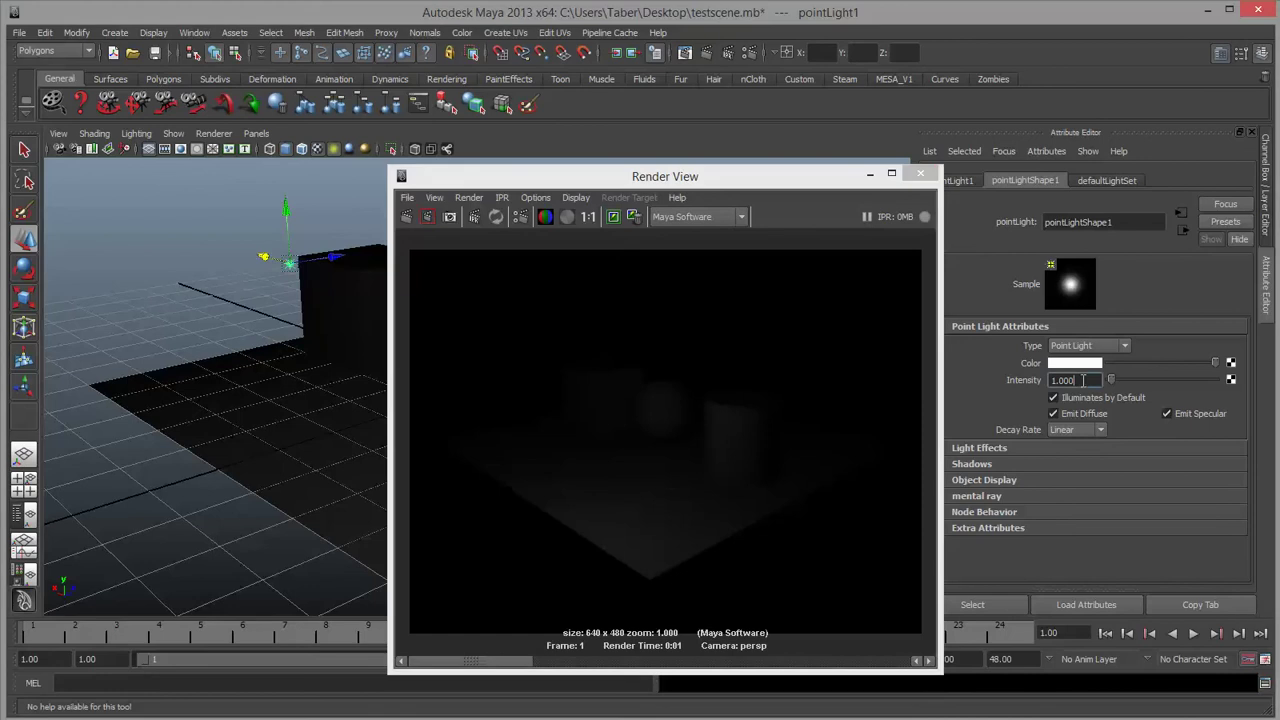
type("10")
key("Return")
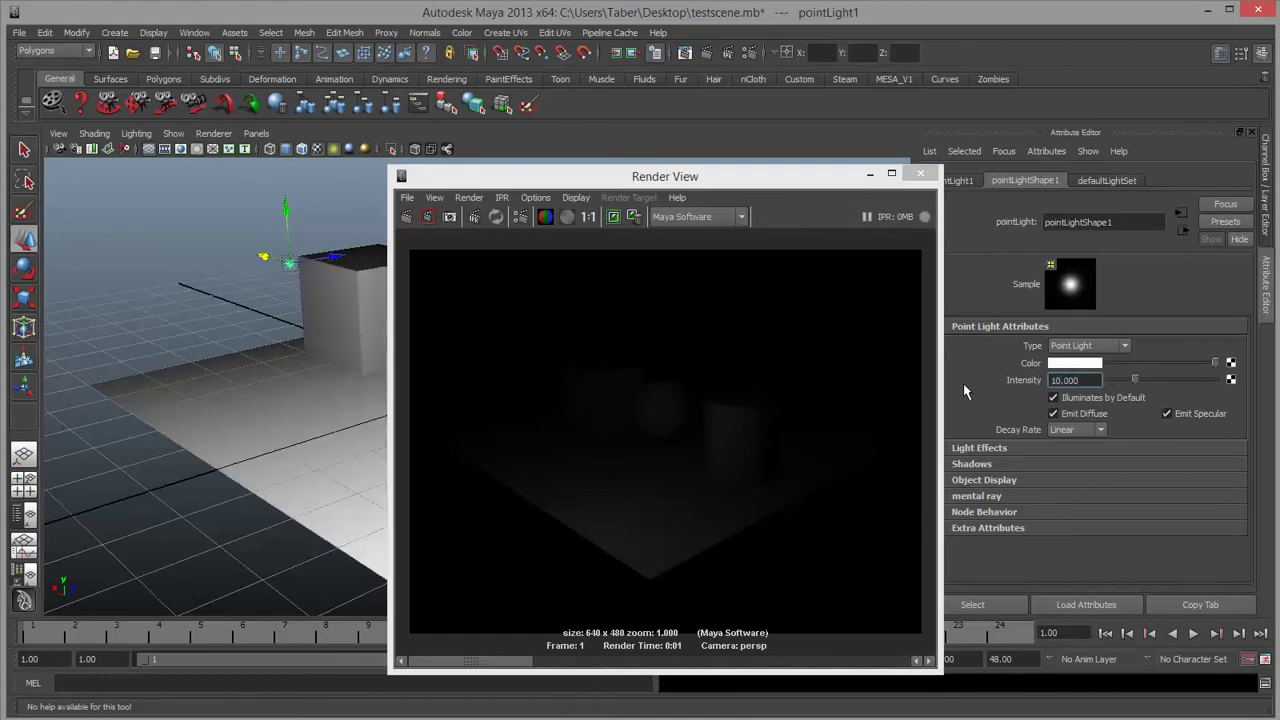
left_click(406, 216)
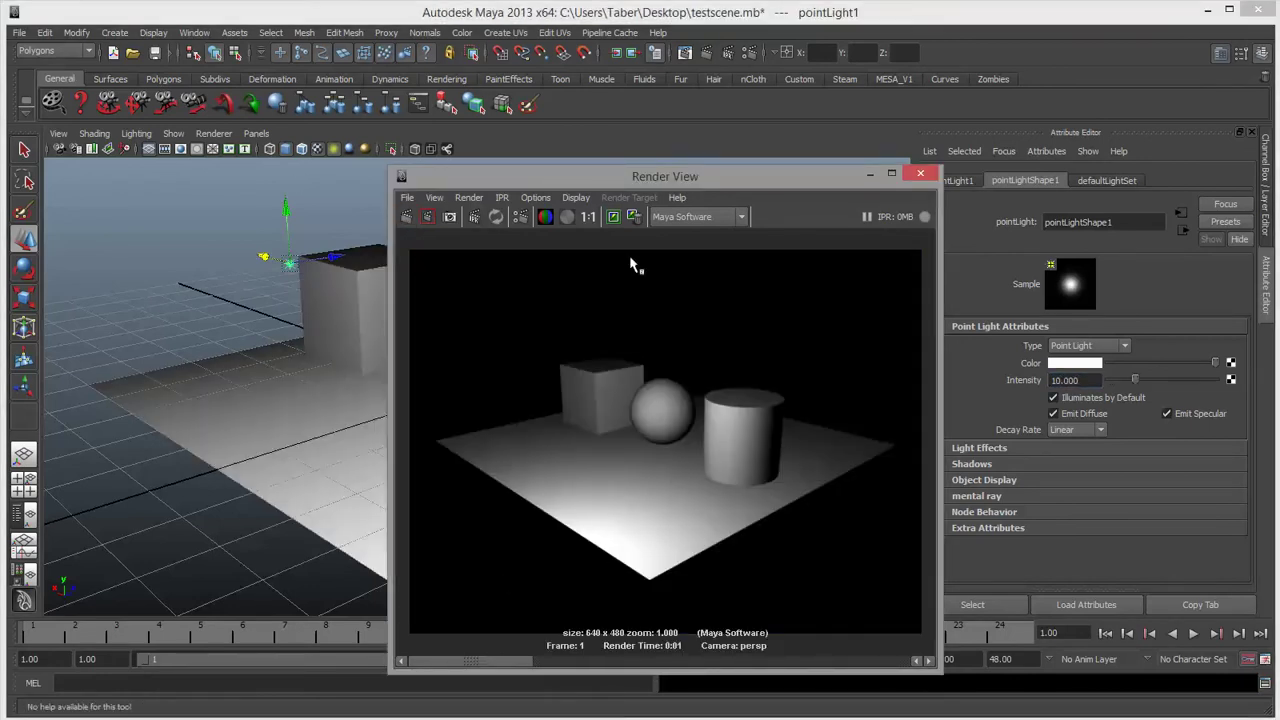
left_click(616, 218)
left_click_drag(503, 664, 437, 670)
left_click_drag(437, 670, 320, 684)
Set the point light's intensity to 8 and re-render the frame with linear decay.
double_click(1089, 381)
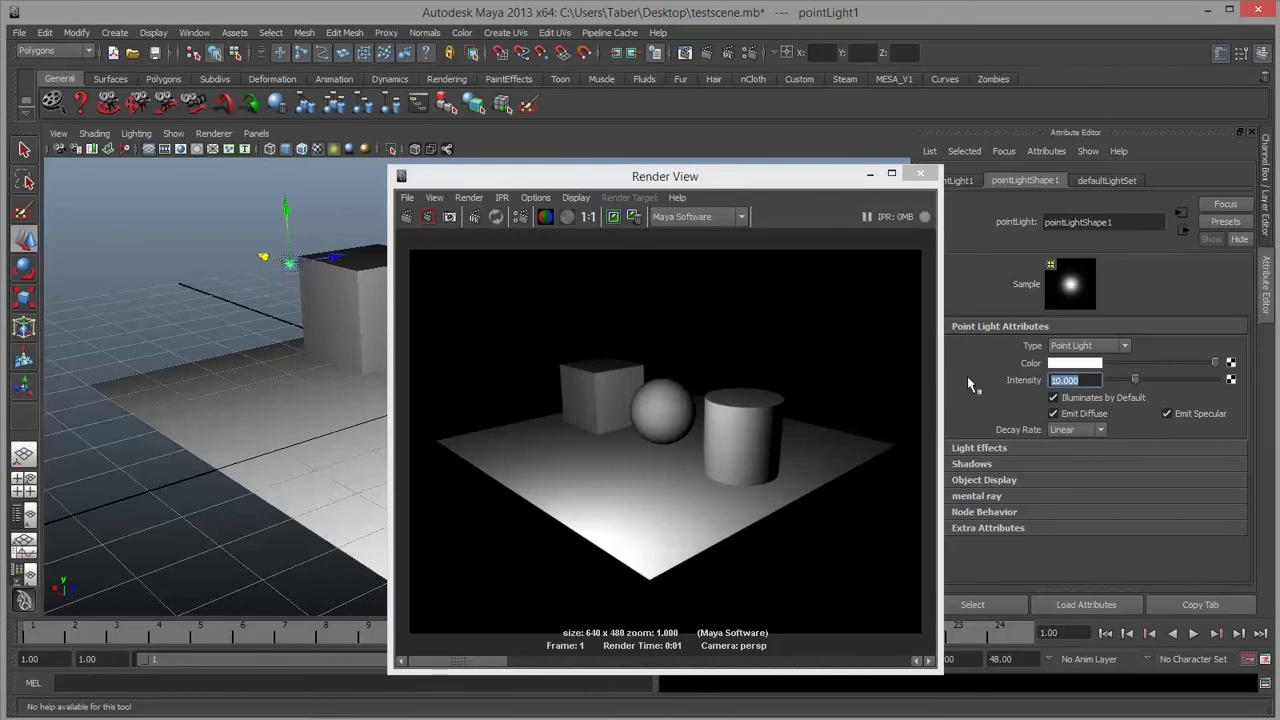
type("8")
key("Return")
left_click(428, 216)
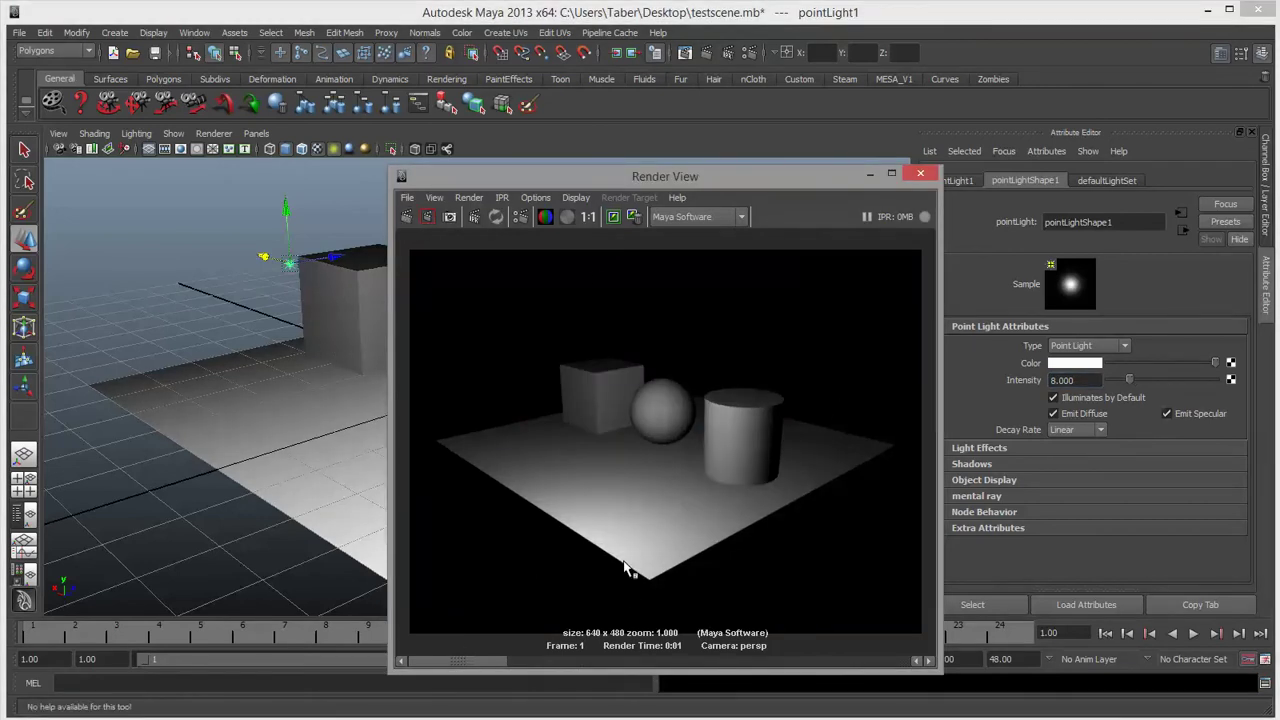
Set the point light's decay rate to Quadratic and render the frame, first at the existing intensity and again at 40.
left_click(1089, 430)
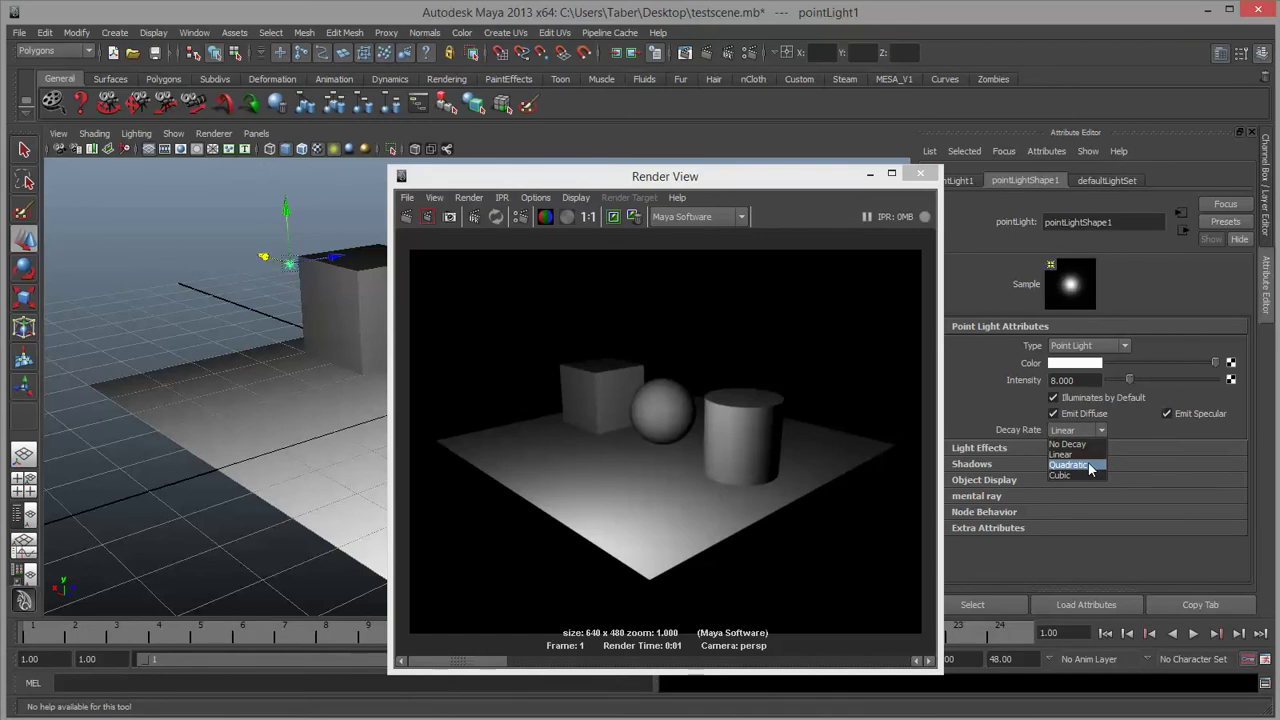
left_click(1087, 461)
left_click(428, 216)
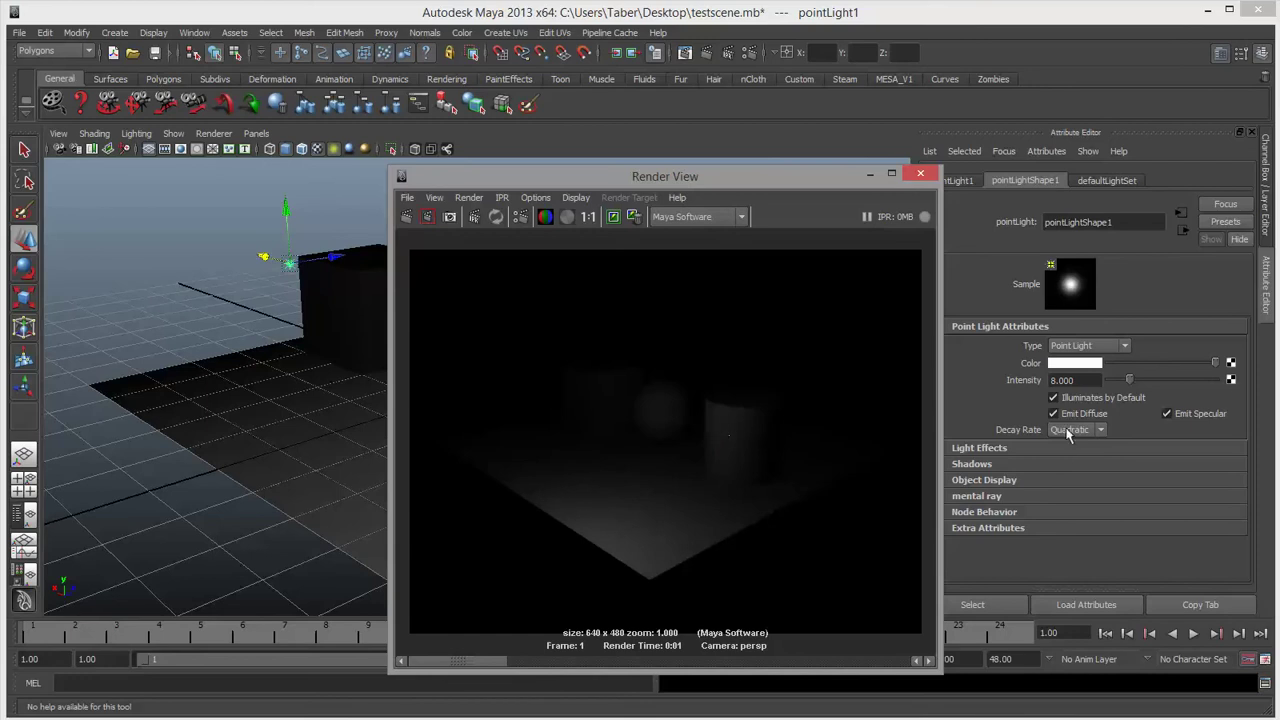
double_click(1090, 381)
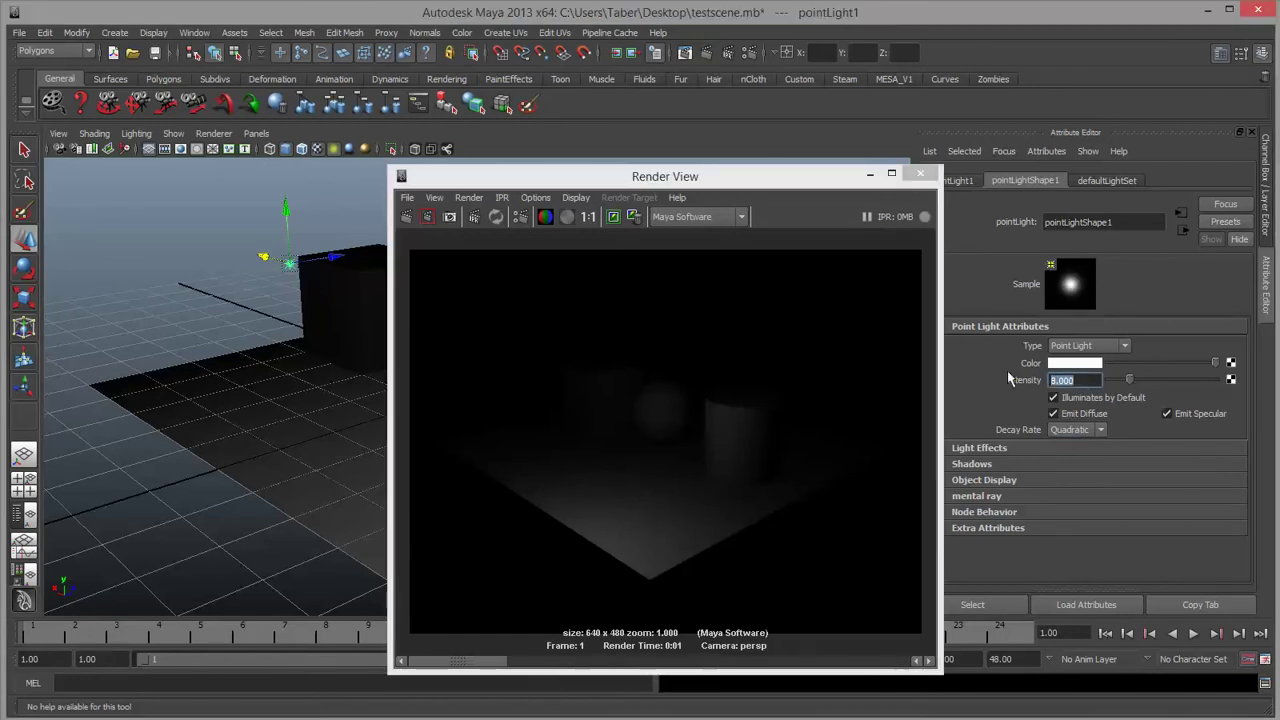
type("40")
key("Return")
left_click(407, 217)
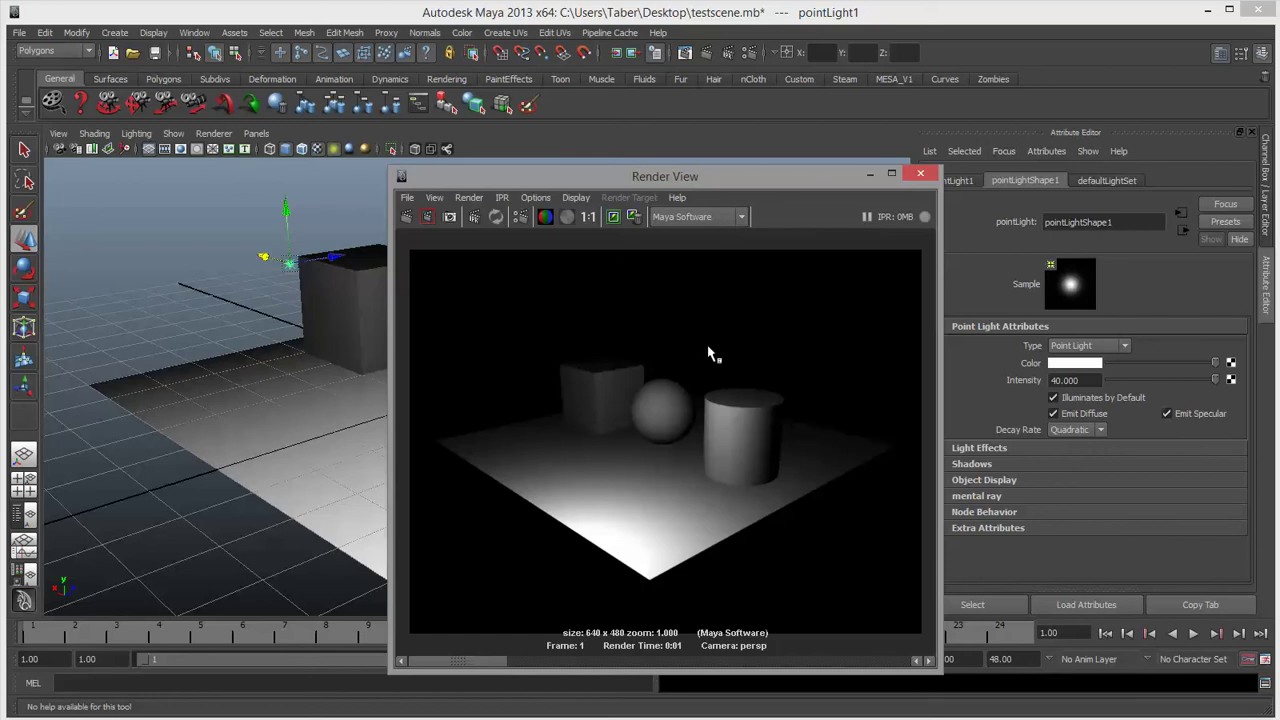
Set the point light's decay rate to Cubic and render the frame, first at the existing intensity and again at 200.
left_click(1075, 429)
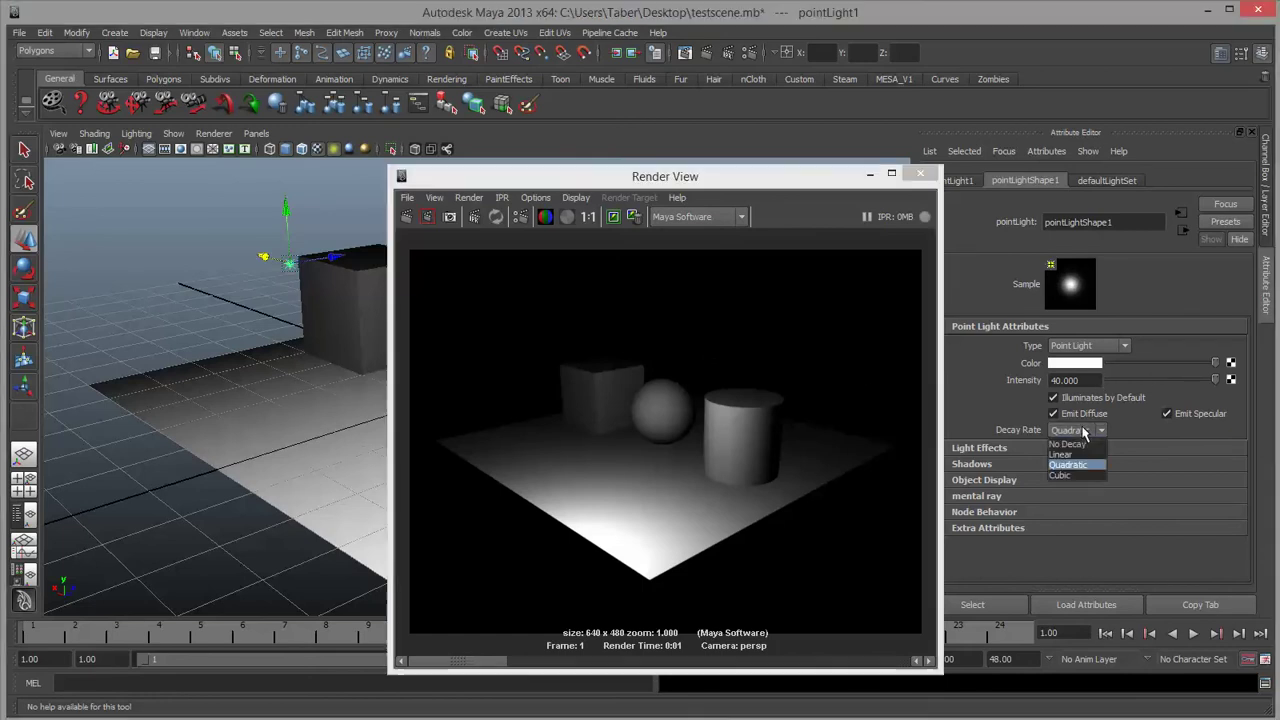
left_click(1079, 473)
left_click(420, 221)
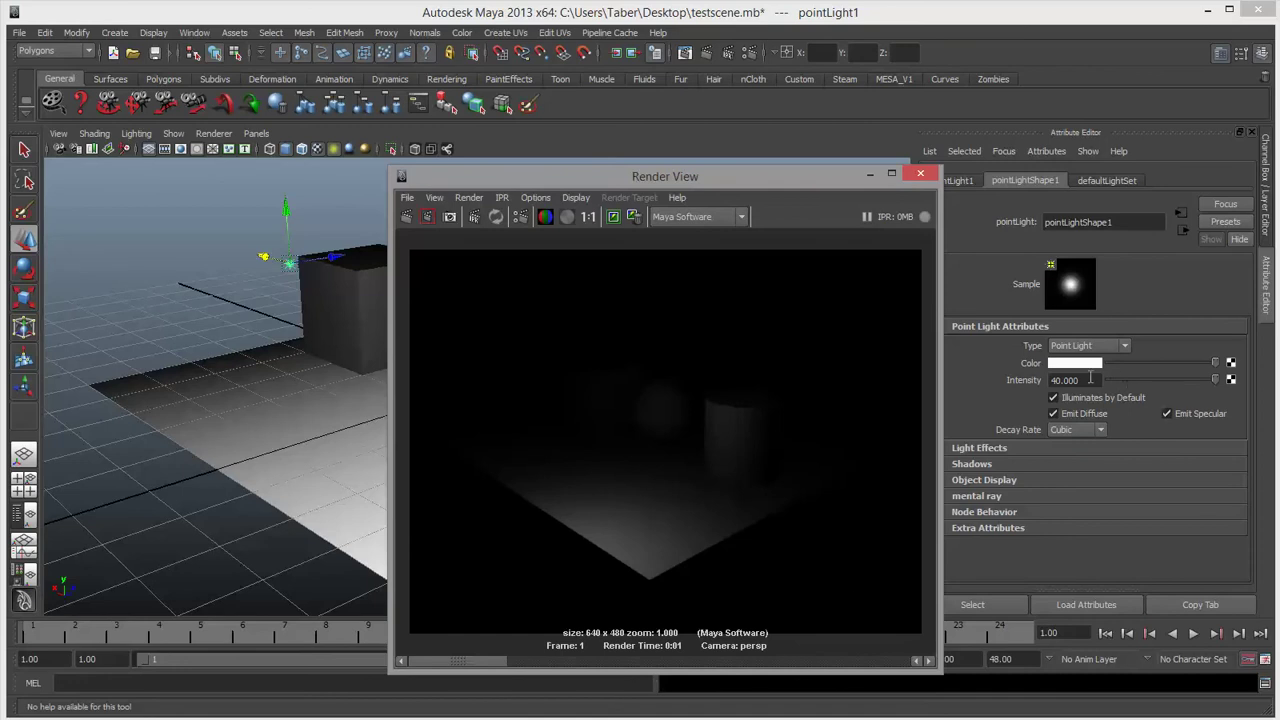
left_click_drag(1088, 381, 1046, 383)
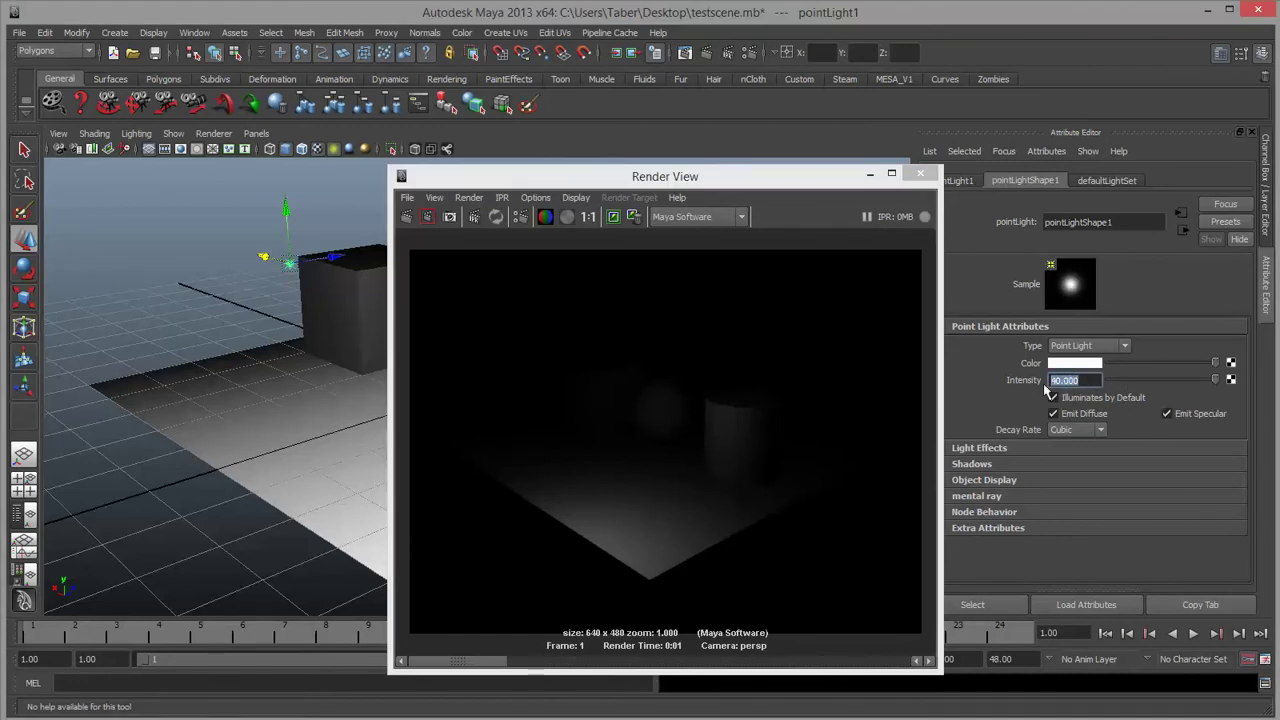
type("200")
key("Return")
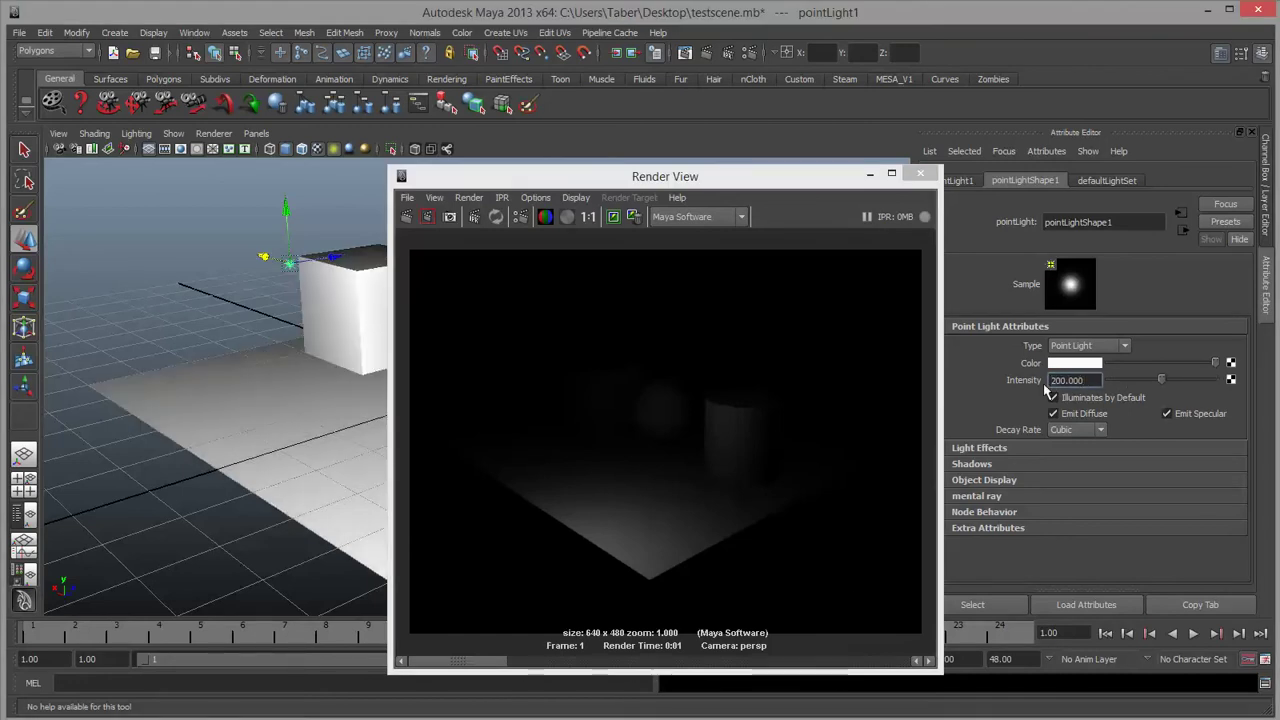
left_click(406, 217)
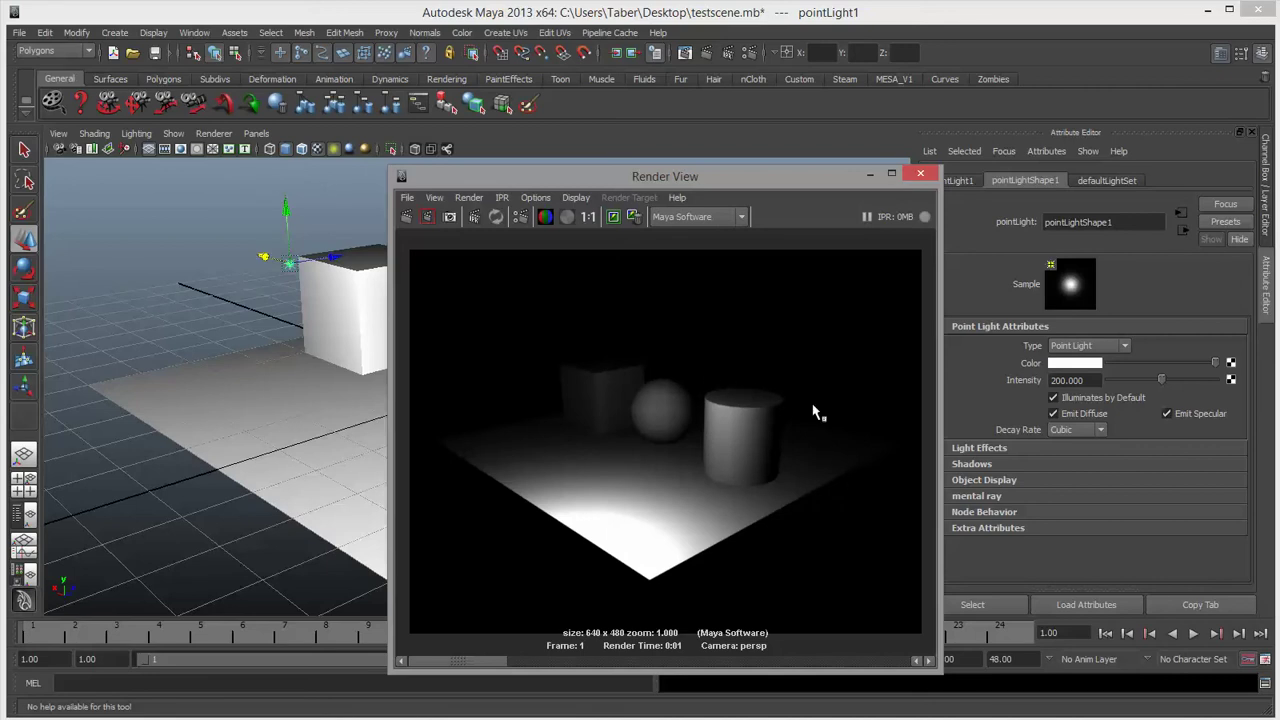
Render the frame with the point light's decay rate set to Linear and again with No Decay.
left_click(1088, 431)
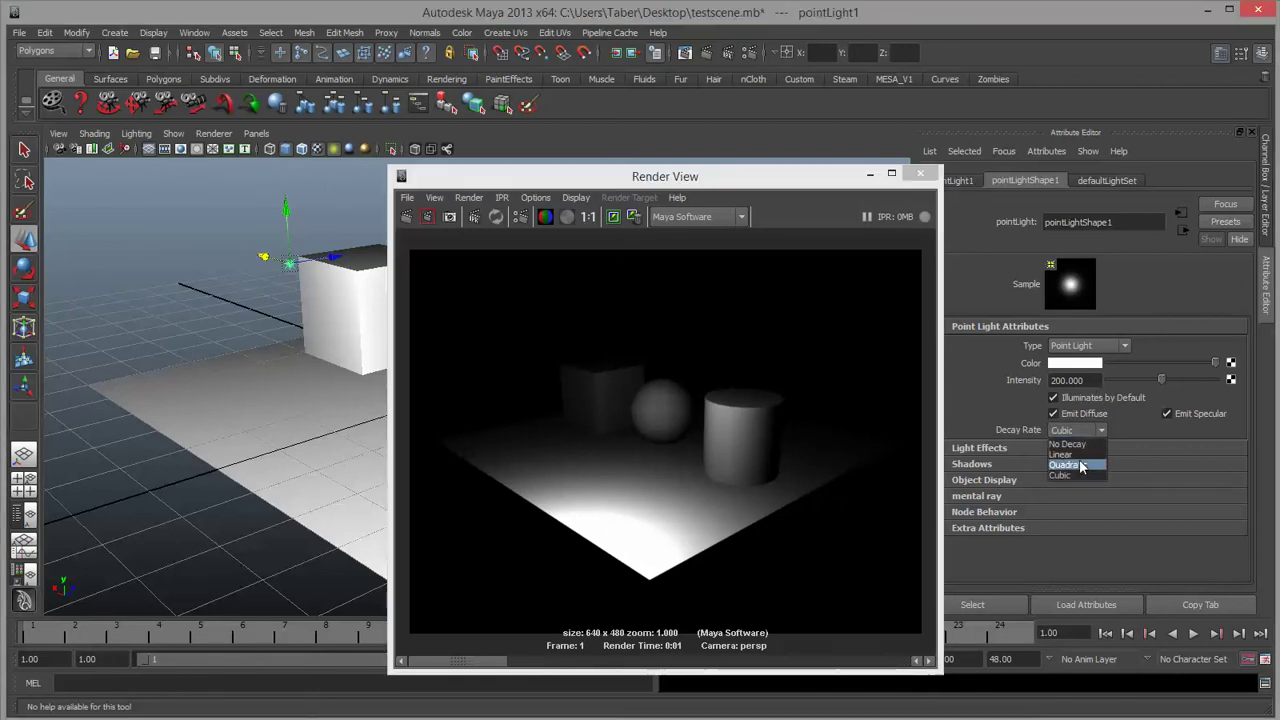
left_click(1062, 454)
left_click(404, 217)
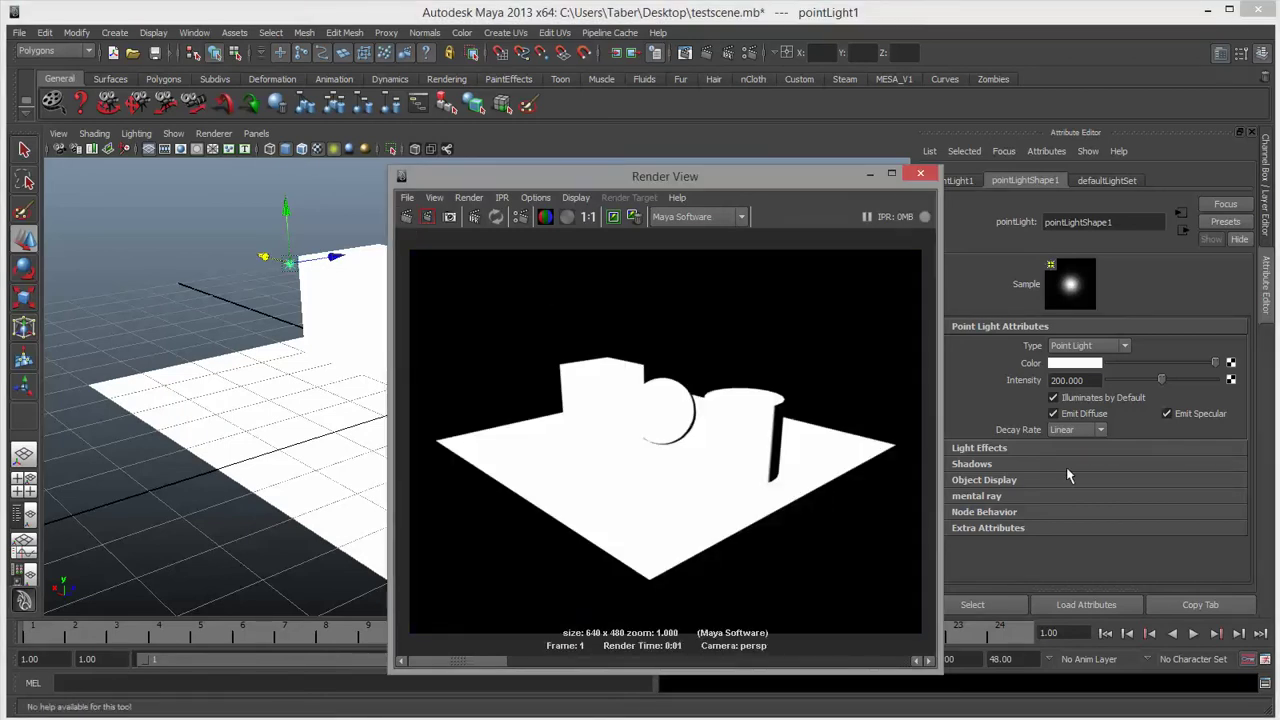
left_click(1092, 429)
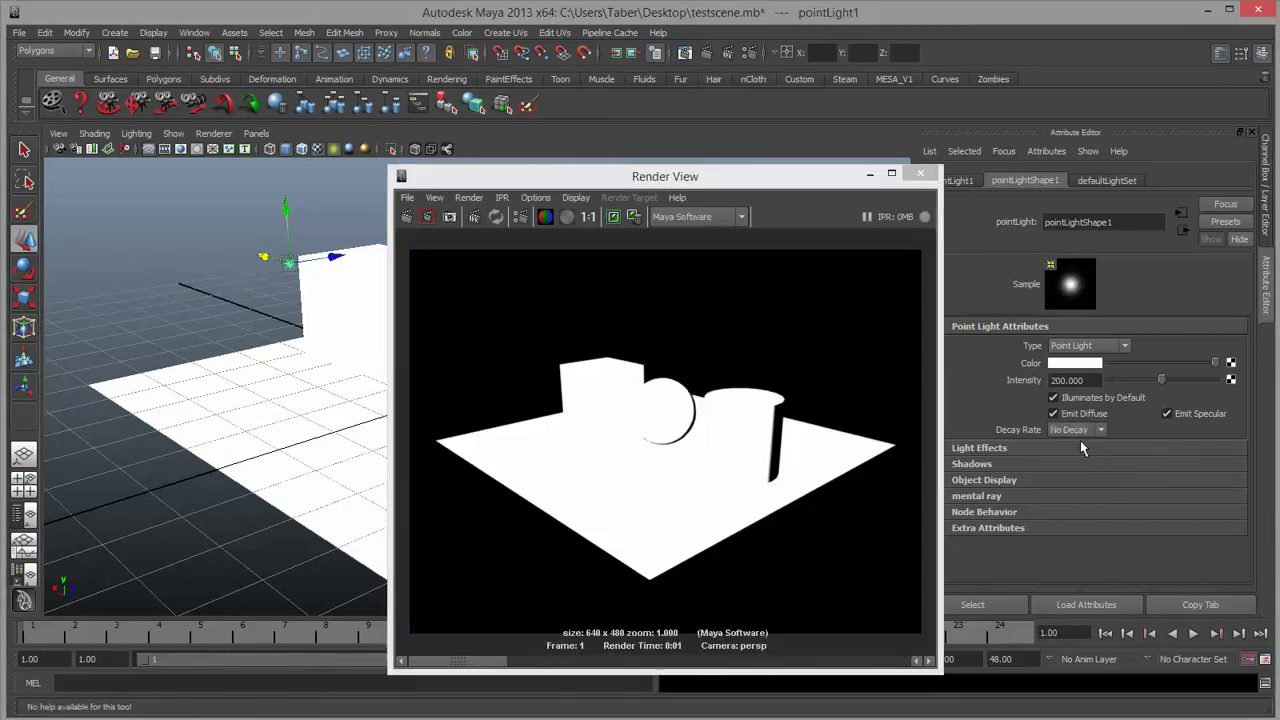
left_click(404, 217)
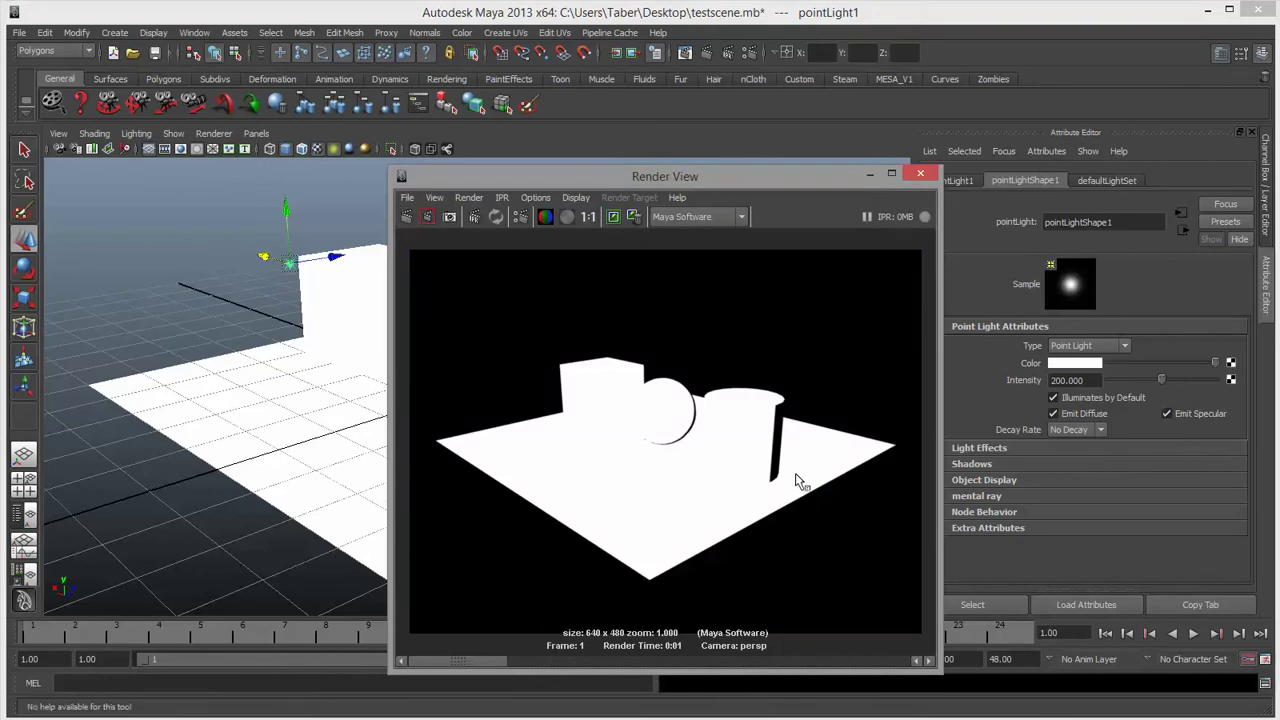
Set the point light's intensity to 1 and re-render the frame without decay.
left_click(1100, 380)
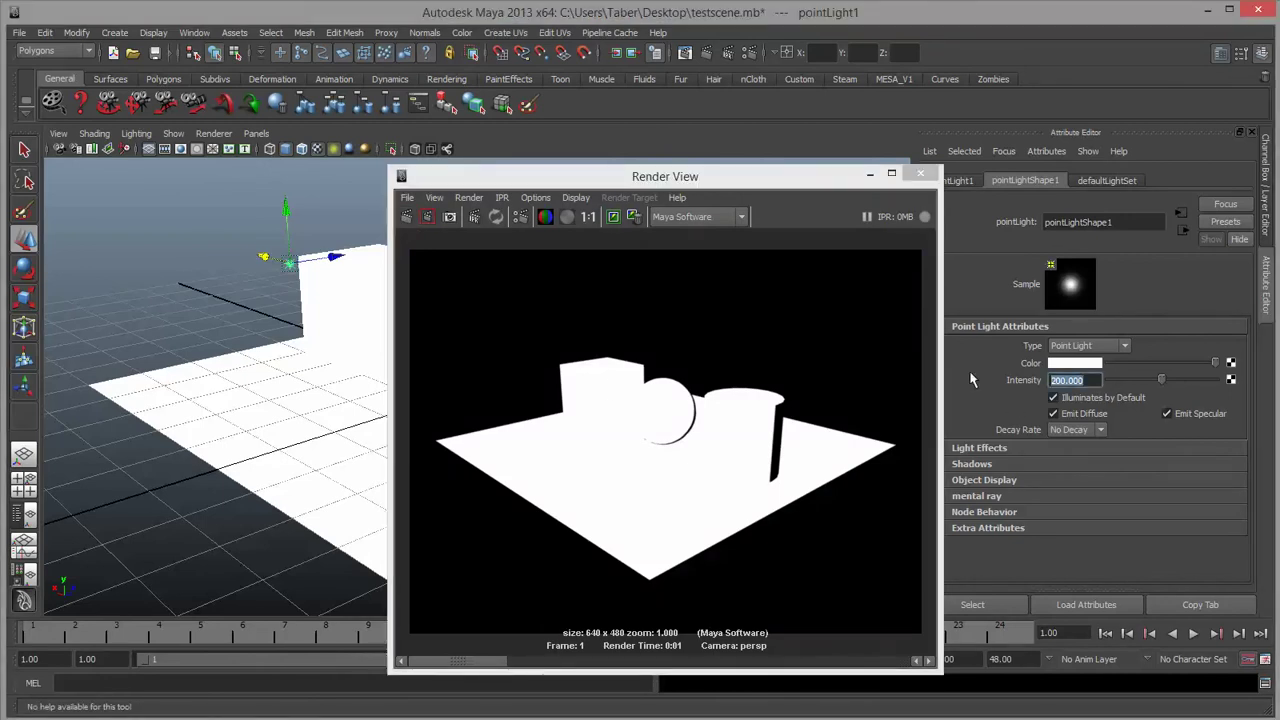
type("1")
key("Return")
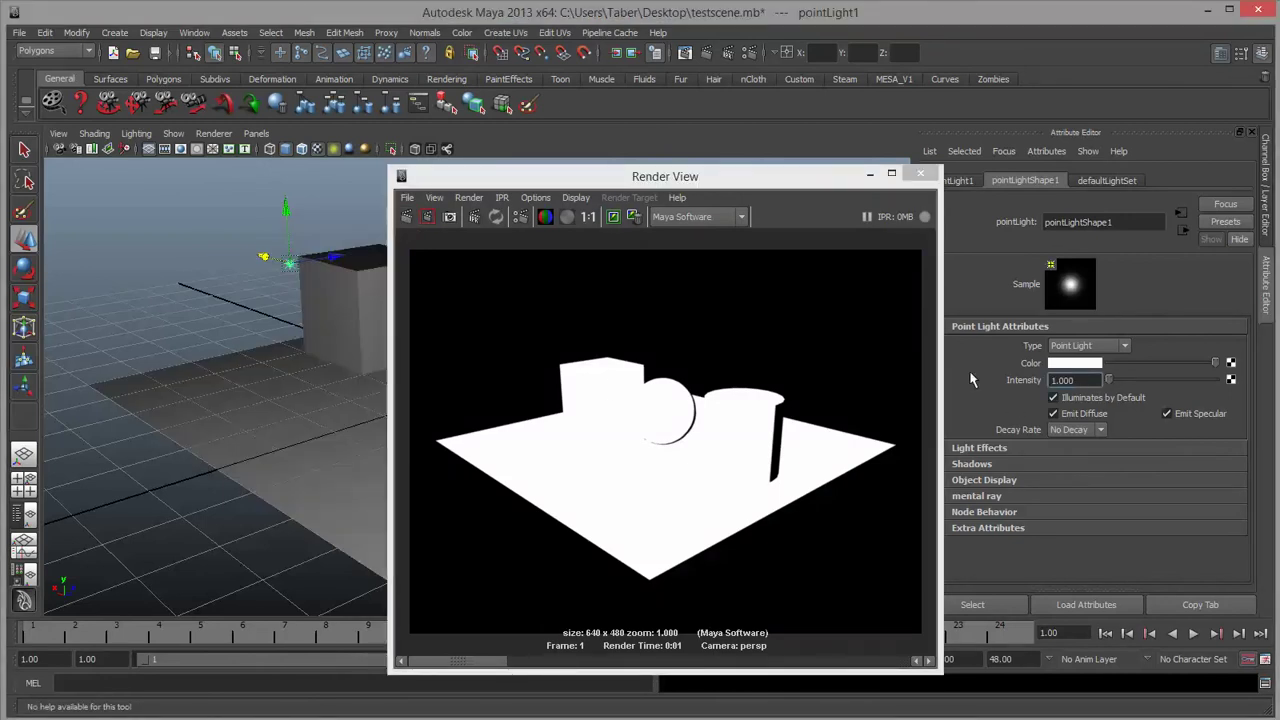
left_click(412, 218)
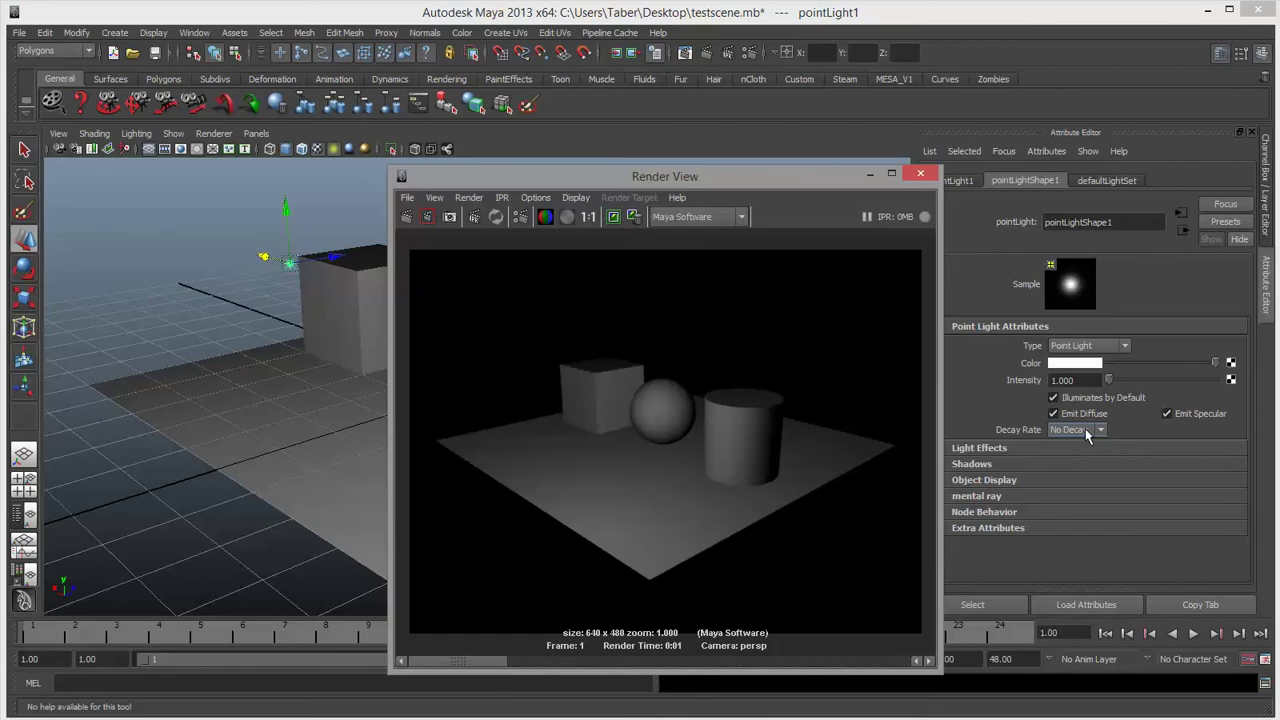
Move the render window clear of the viewport and change the point light's type to Directional Light.
left_click_drag(798, 181, 738, 166)
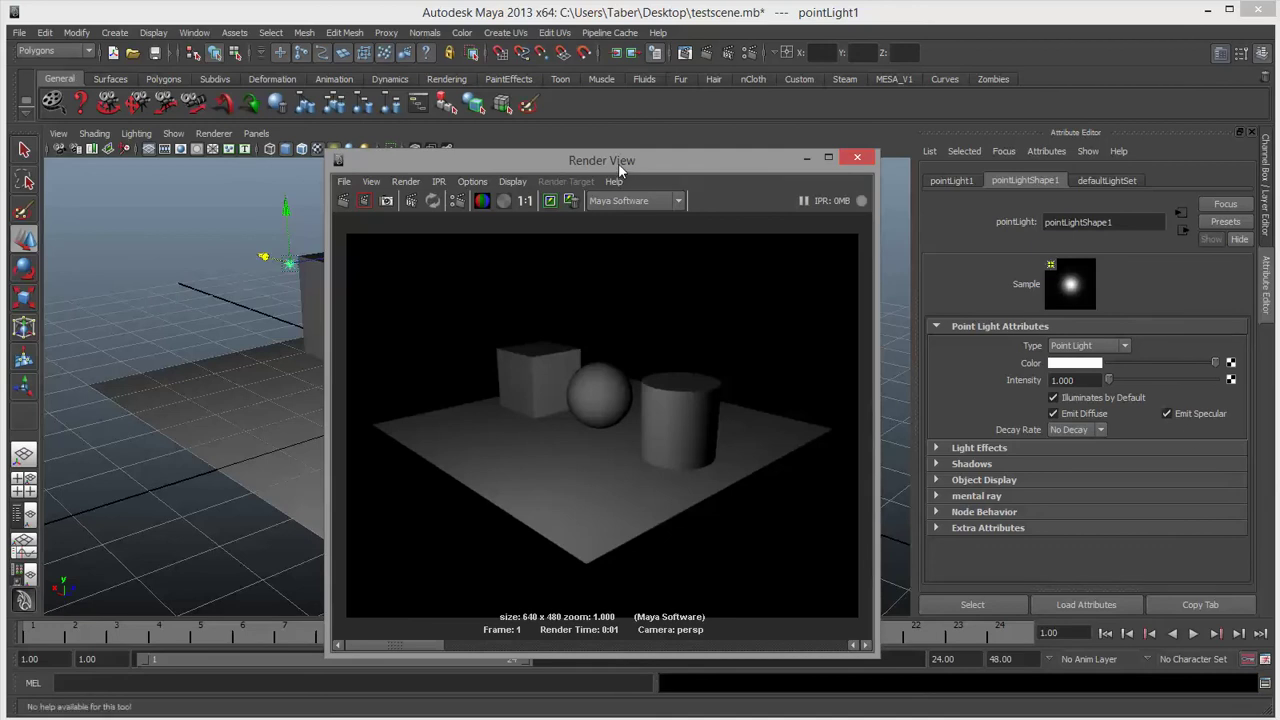
left_click_drag(620, 170, 0, 135)
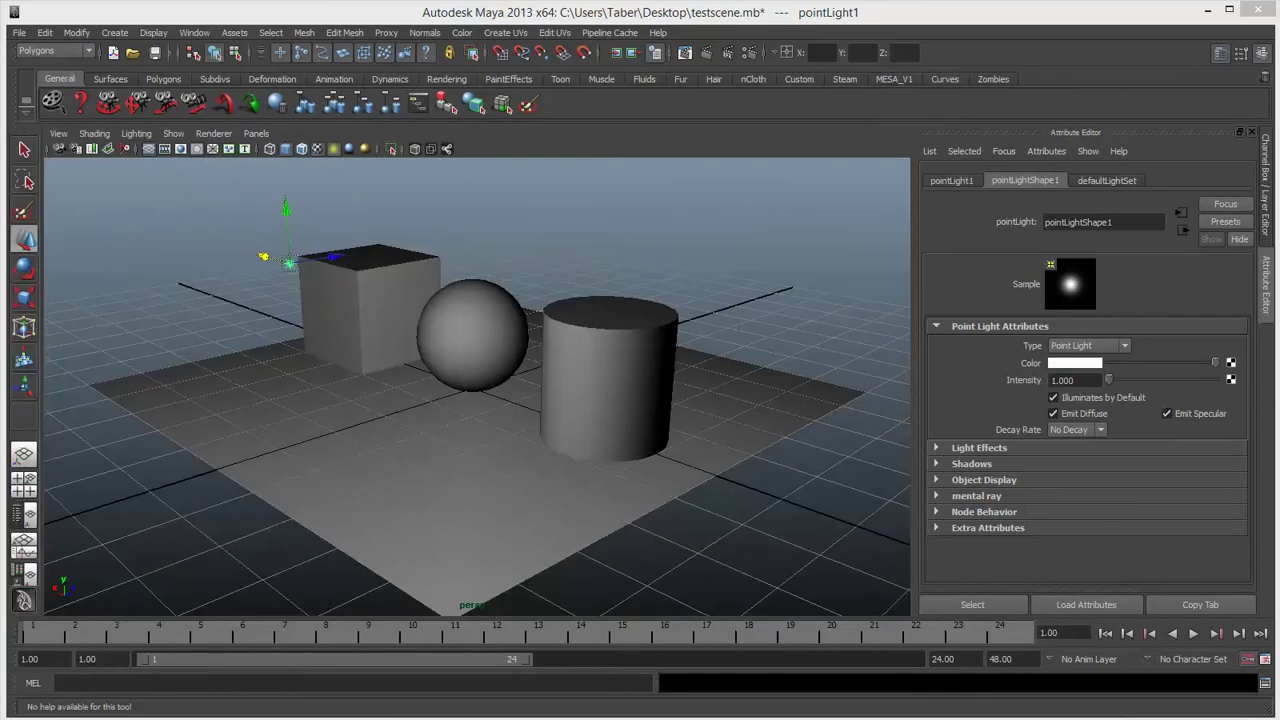
left_click(1090, 347)
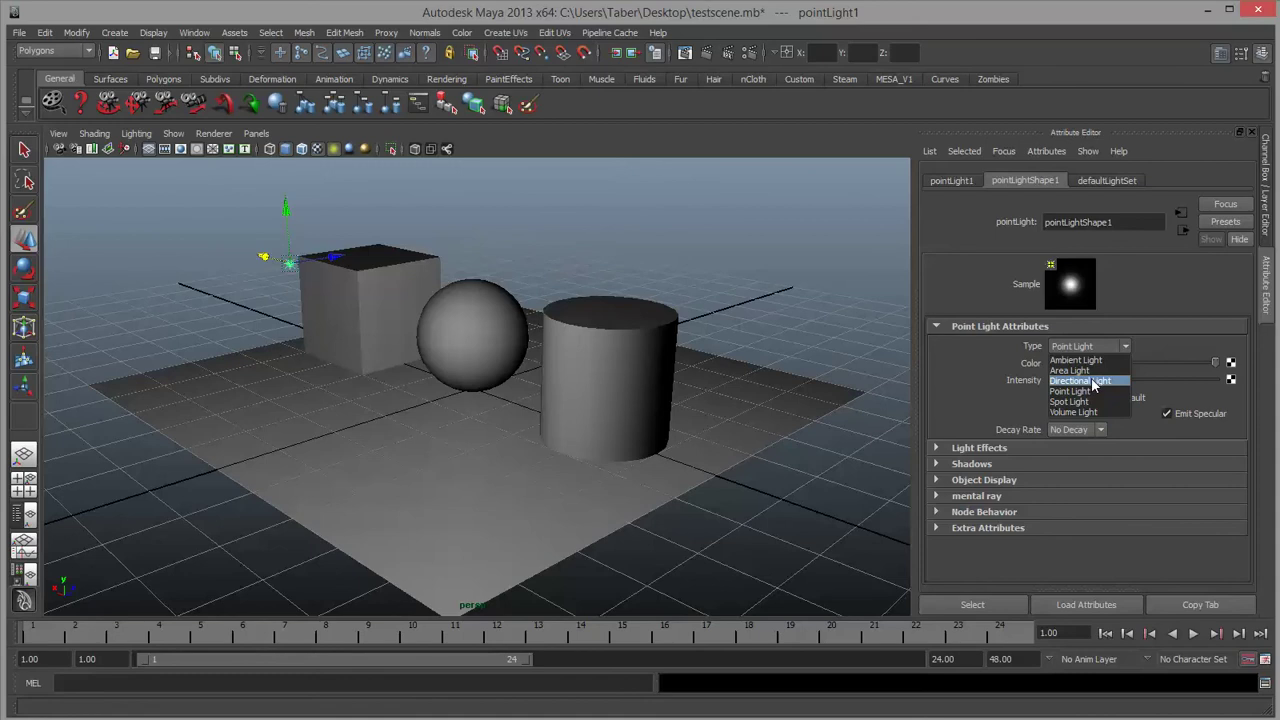
left_click(1093, 381)
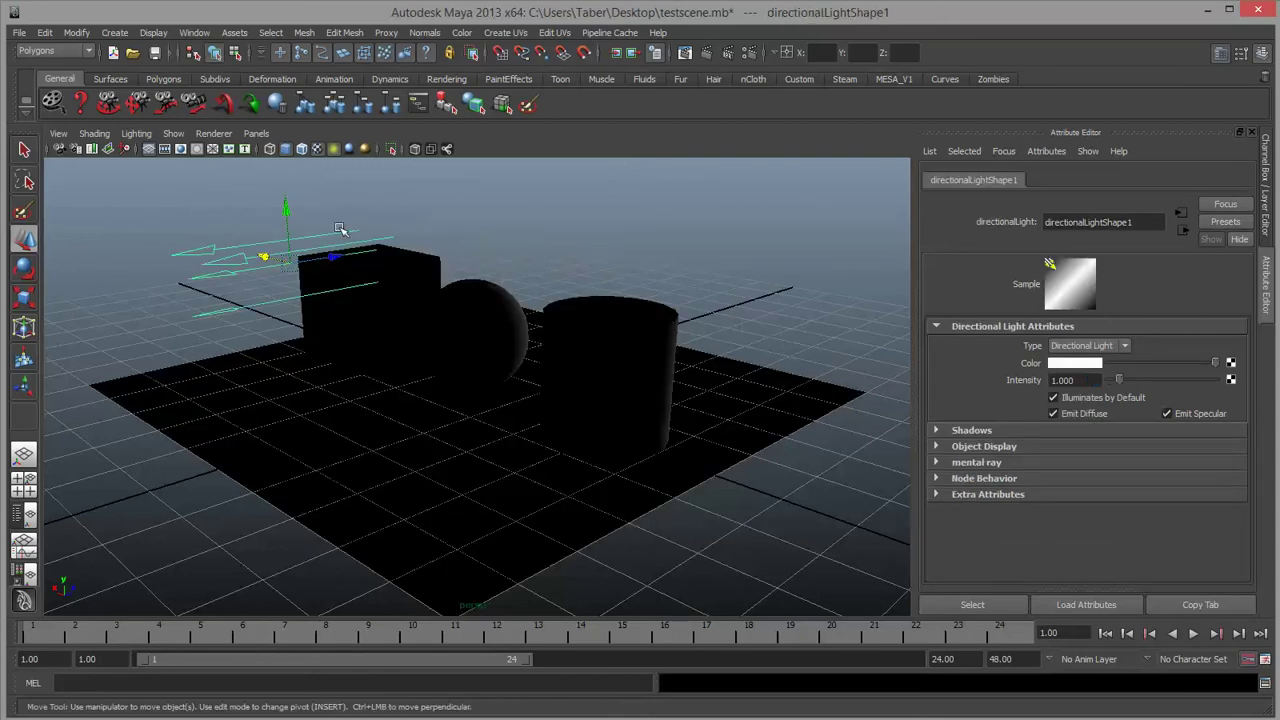
Rotate the directional light to shine down on the objects and move it to the far side of the cylinder, above the plane's corner.
left_click(244, 220)
left_click(232, 265)
key("e")
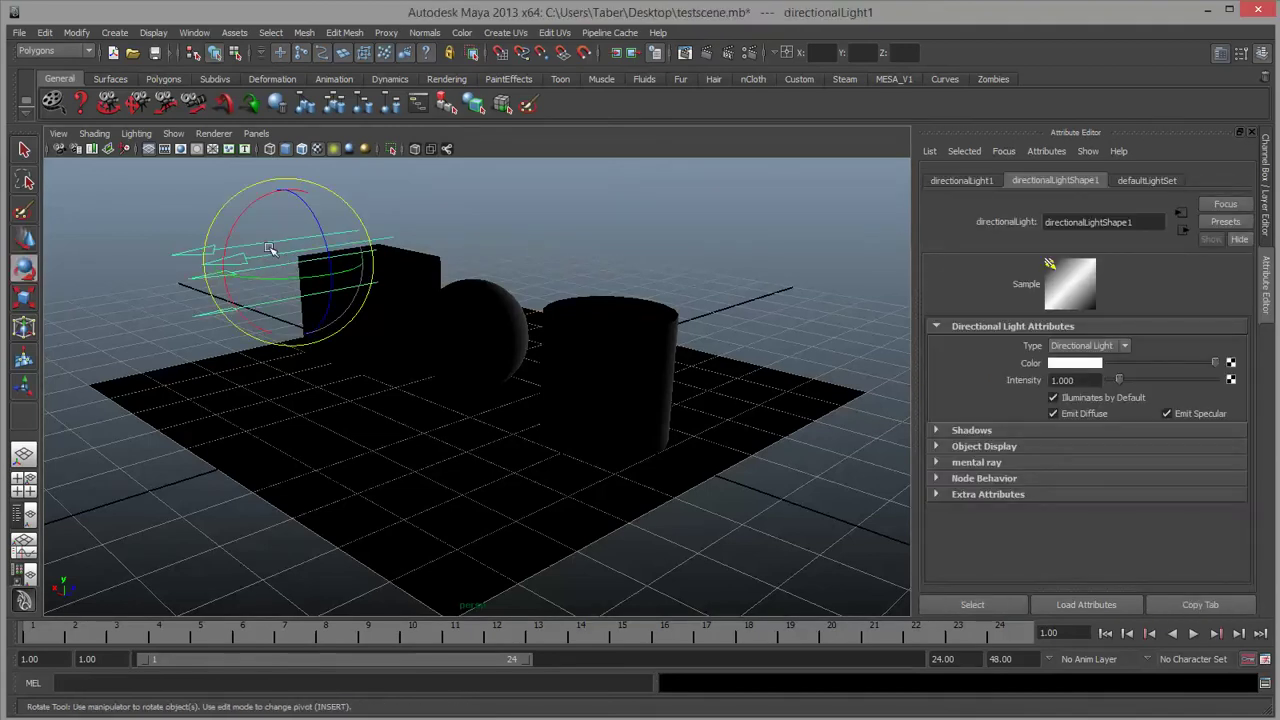
left_click_drag(241, 215, 236, 305)
left_click_drag(299, 217, 793, 255)
key("w")
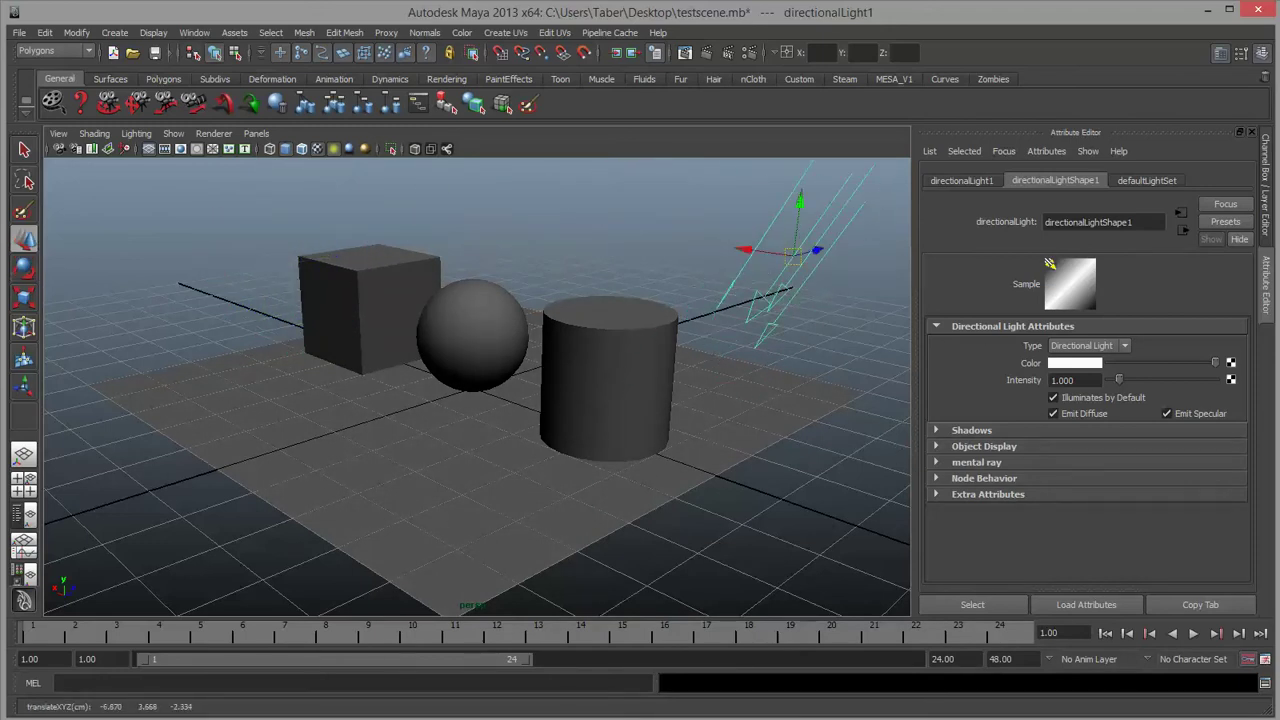
Render the frame with the directional light aimed down at the objects, and again with it rotated to shine almost horizontally.
left_click_drag(0, 160, 454, 75)
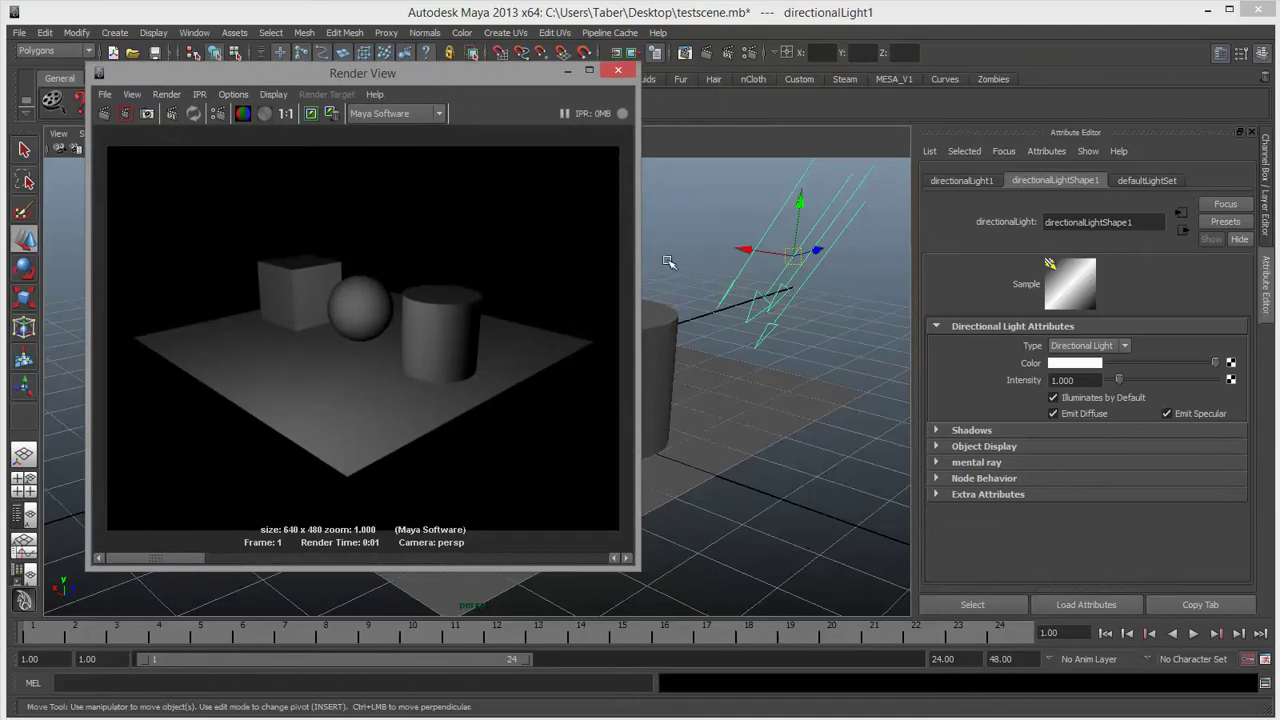
left_click(105, 114)
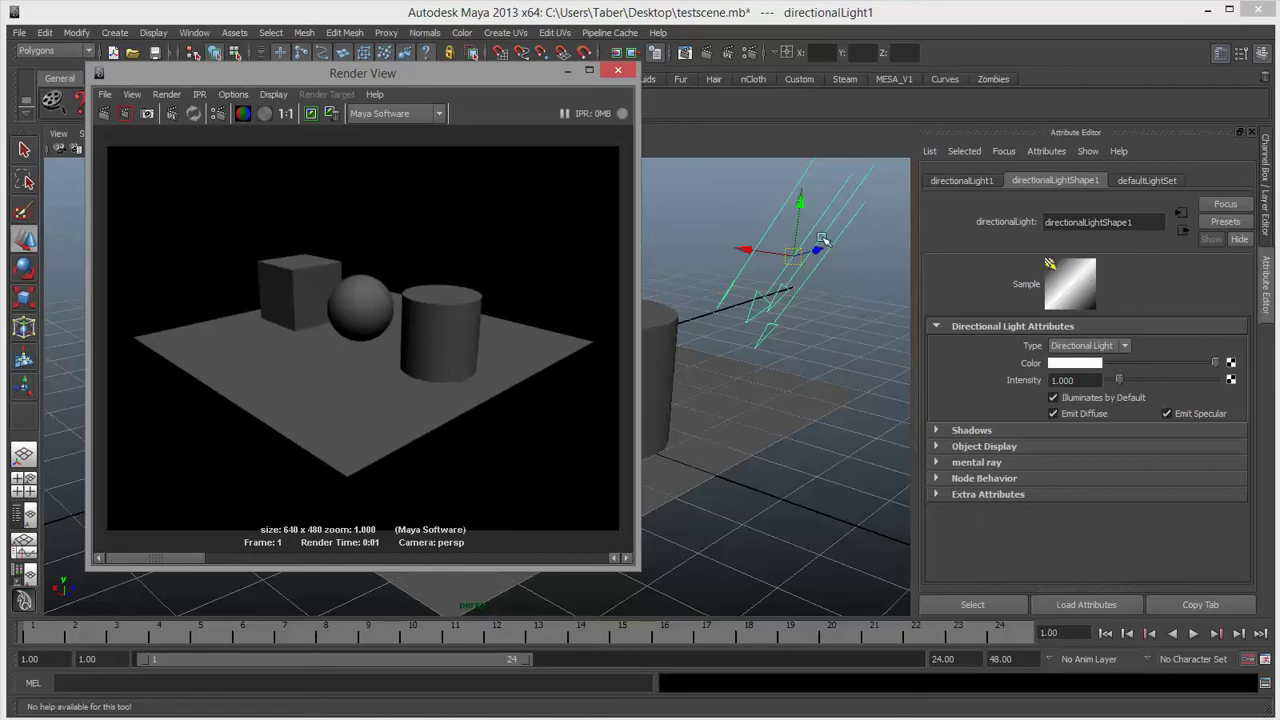
key("e")
left_click_drag(820, 240, 740, 292)
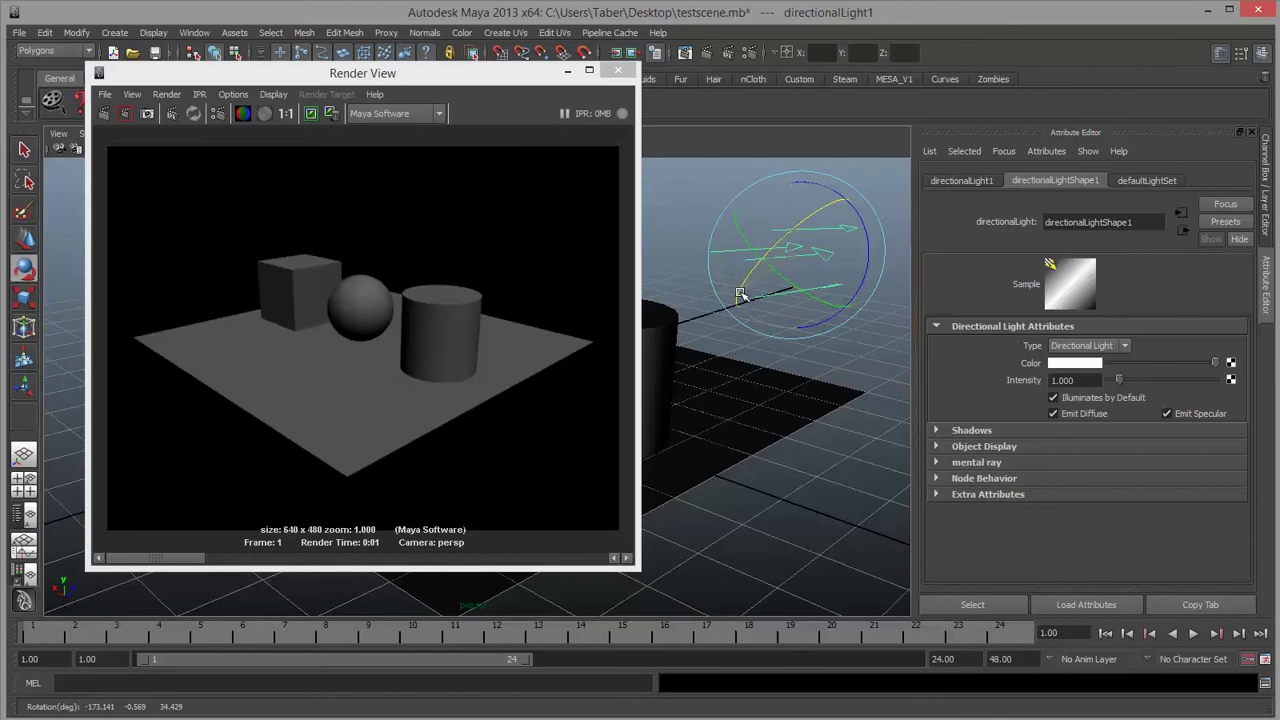
left_click(104, 113)
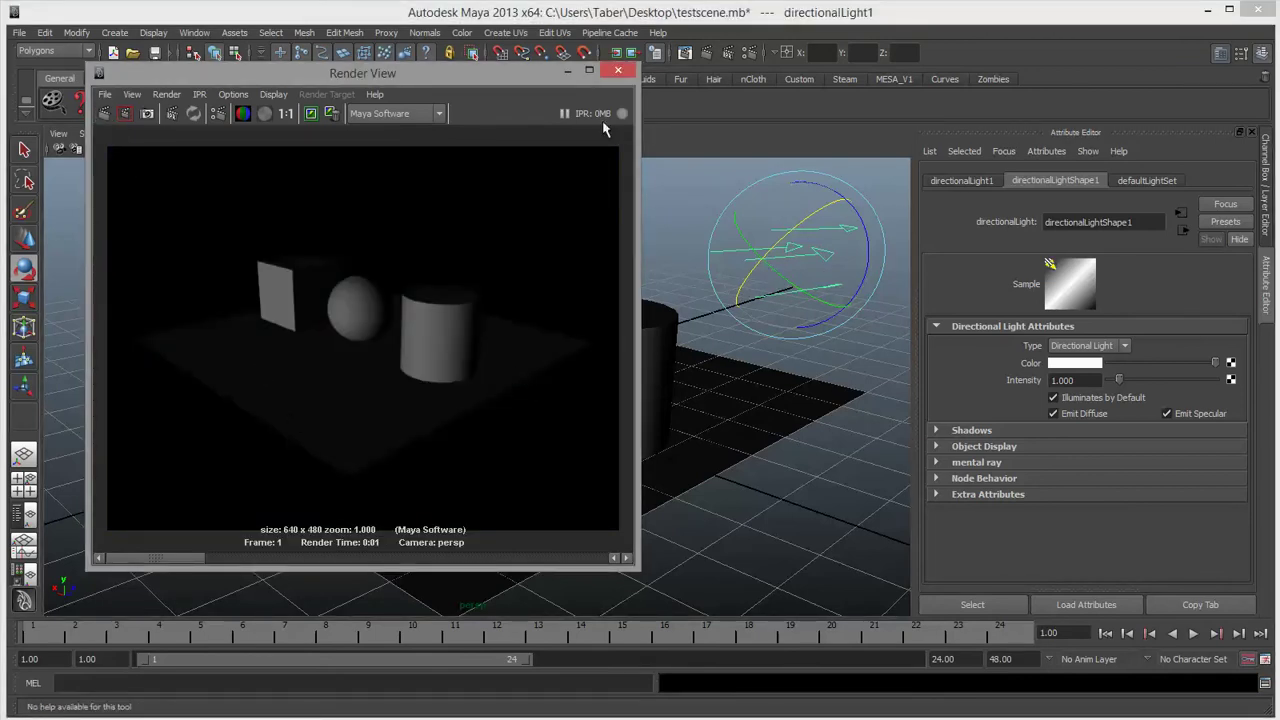
Render the frame with the directional light rotated to point diagonally downward, and again with it rotated to point upward.
mouse_move(537, 78)
left_mouse_down()
mouse_move(361, 92)
mouse_move(200, 70)
mouse_move(535, 90)
left_mouse_up()
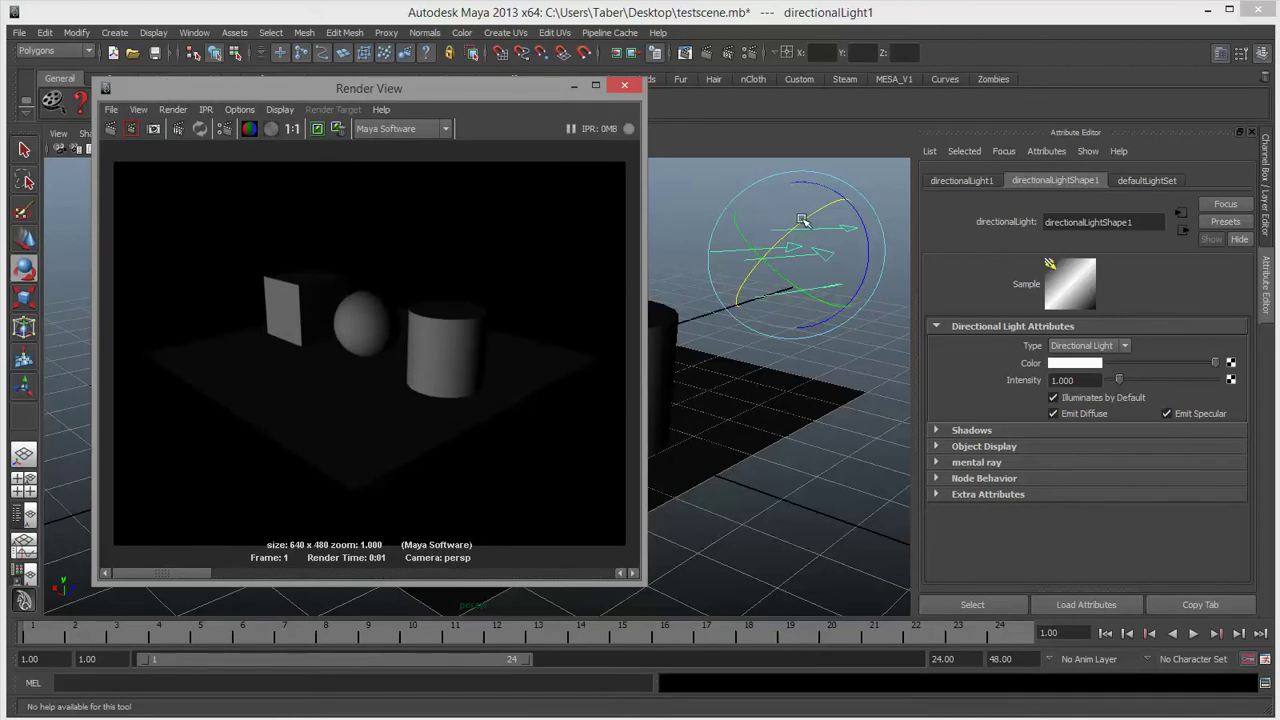
left_click_drag(810, 222, 818, 208)
left_click(111, 129)
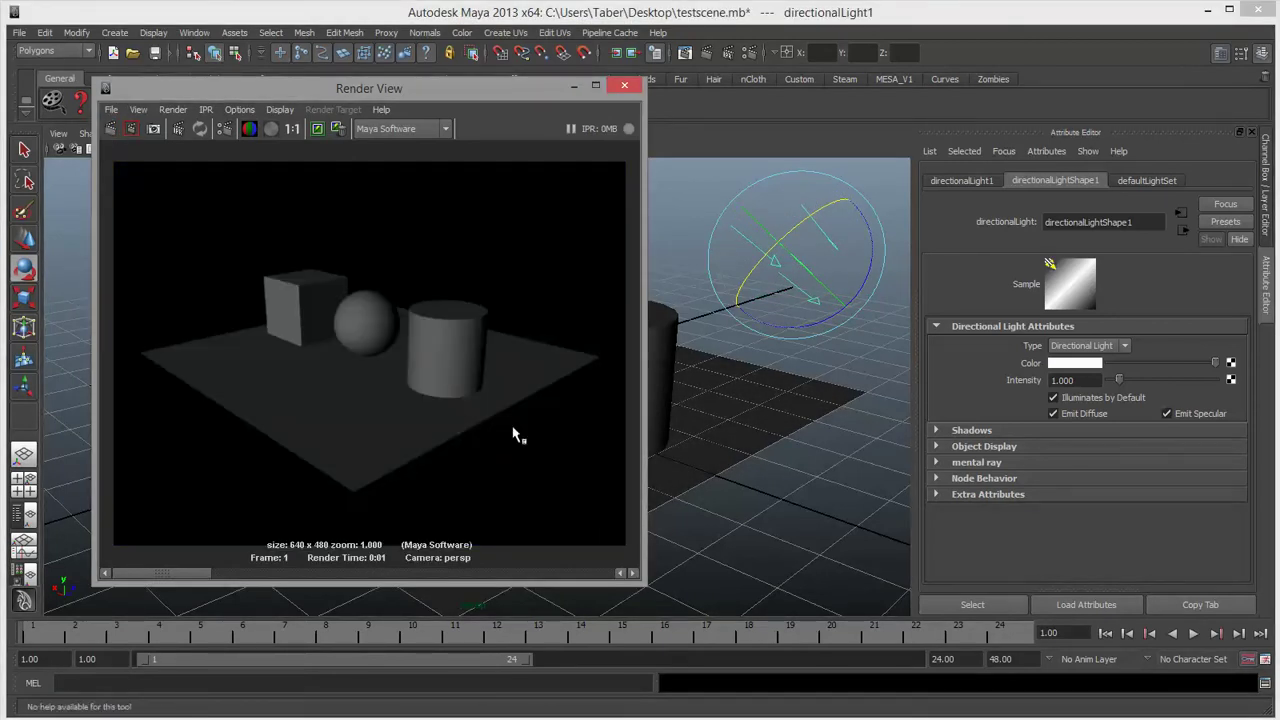
left_click_drag(829, 211, 810, 331)
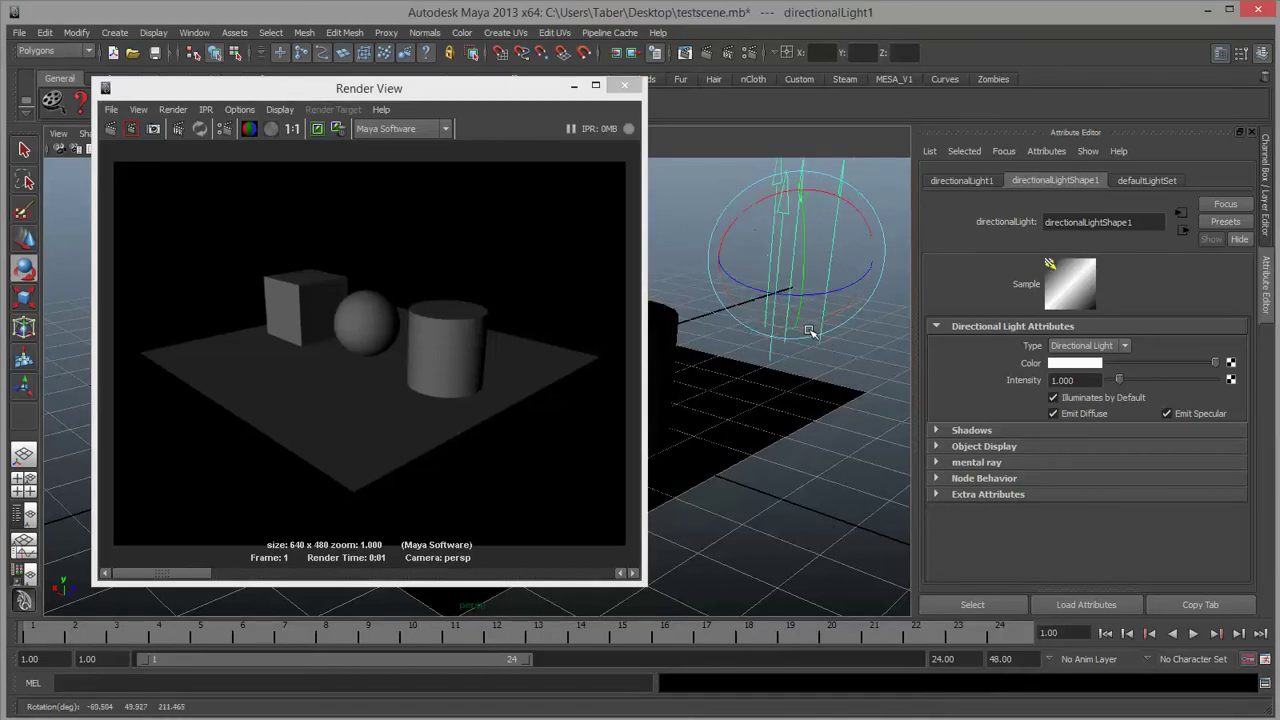
left_click(110, 129)
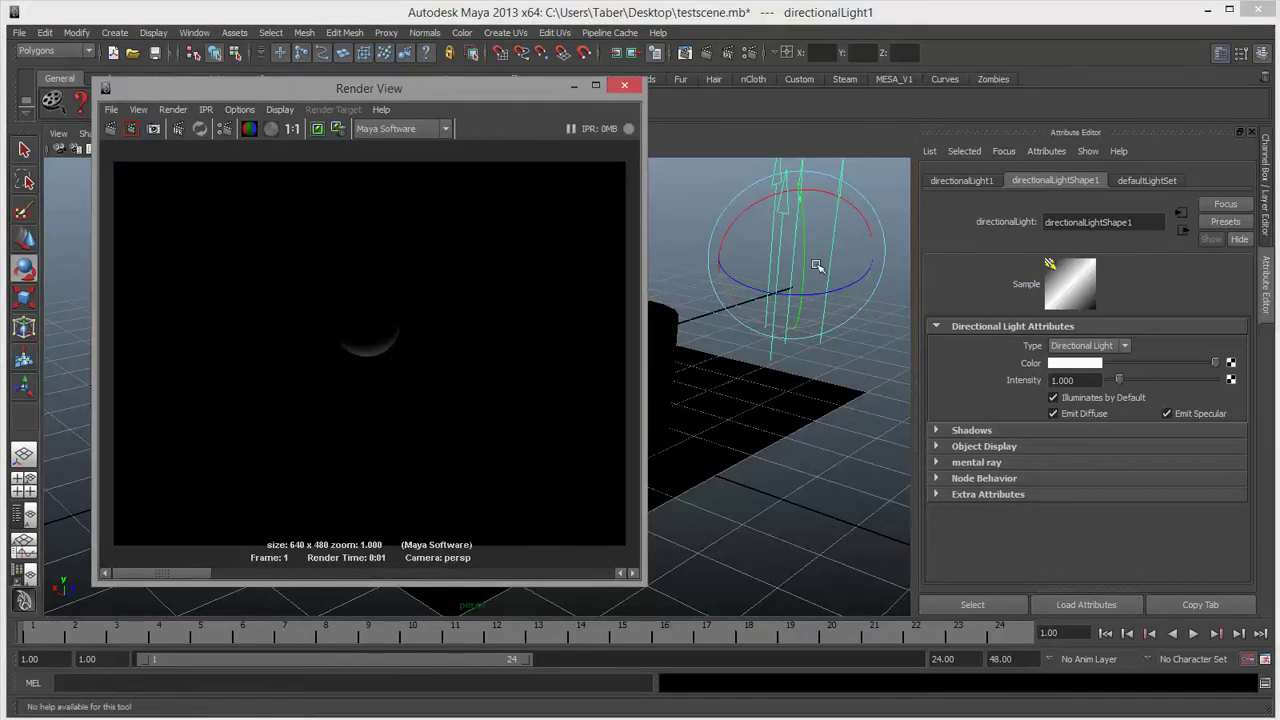
Render the frame with the directional light rotated to face the objects' front sides, and again with it angled diagonally down toward the plane.
mouse_move(820, 277)
left_mouse_down()
mouse_move(825, 205)
mouse_move(810, 286)
mouse_move(798, 244)
mouse_move(828, 273)
left_mouse_up()
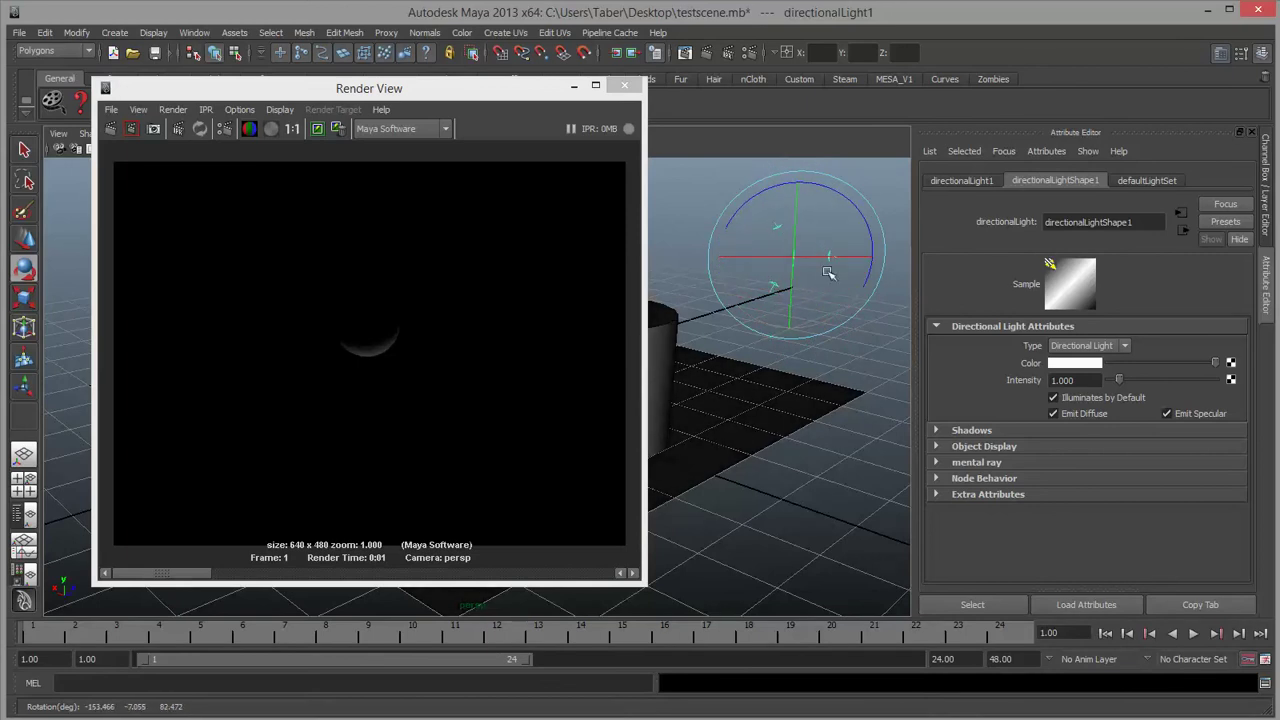
left_click(110, 129)
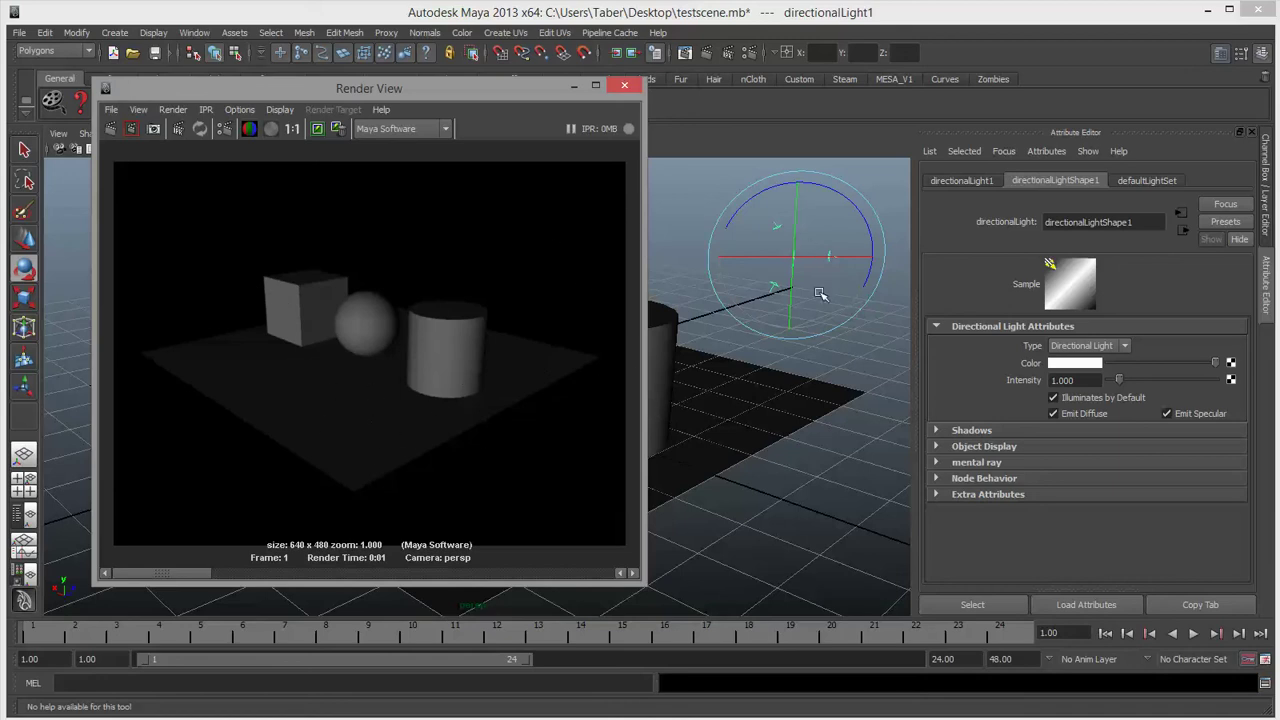
left_click_drag(822, 295, 780, 241)
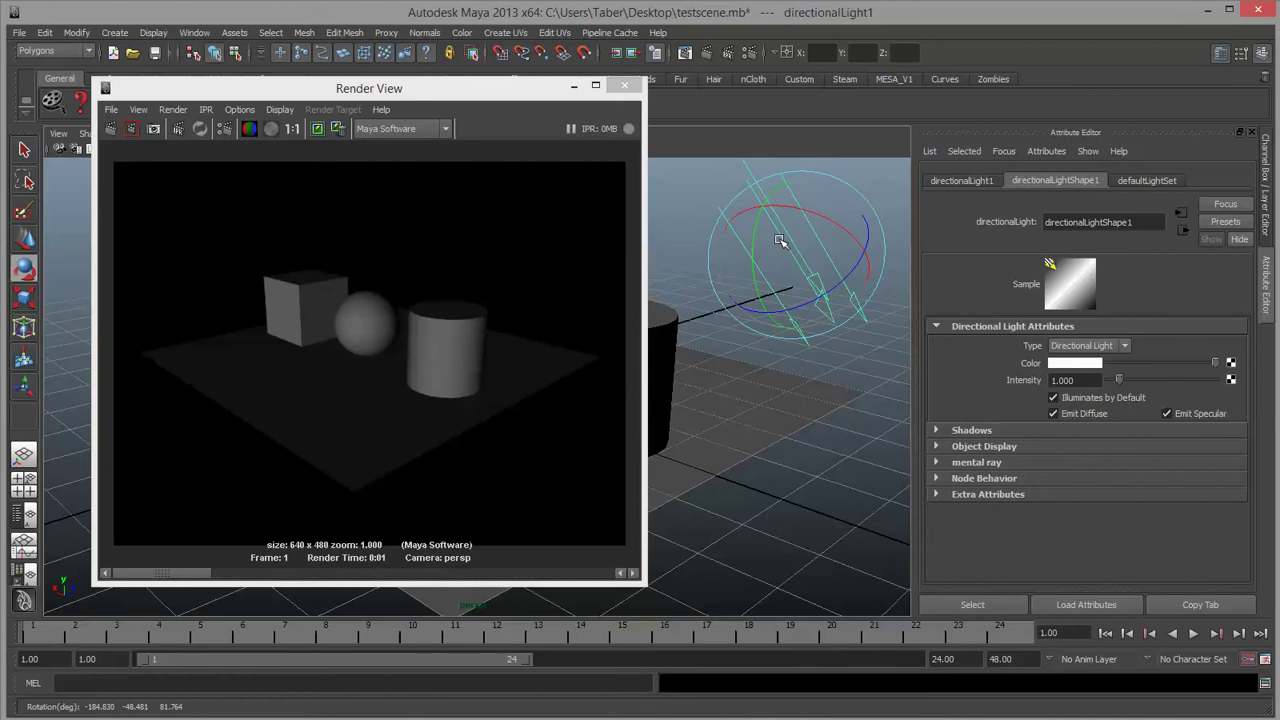
left_click(110, 129)
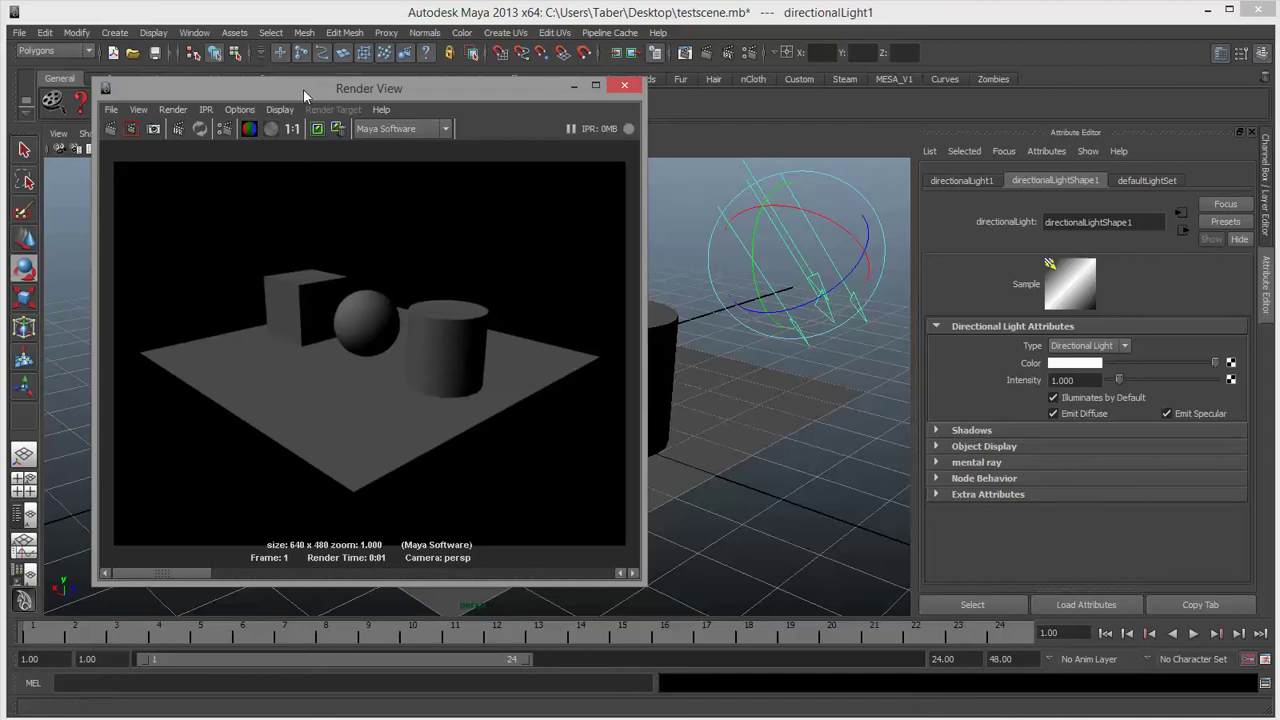
Close the render window, create a spot light, and delete the directional light.
left_click(624, 85)
left_click(114, 32)
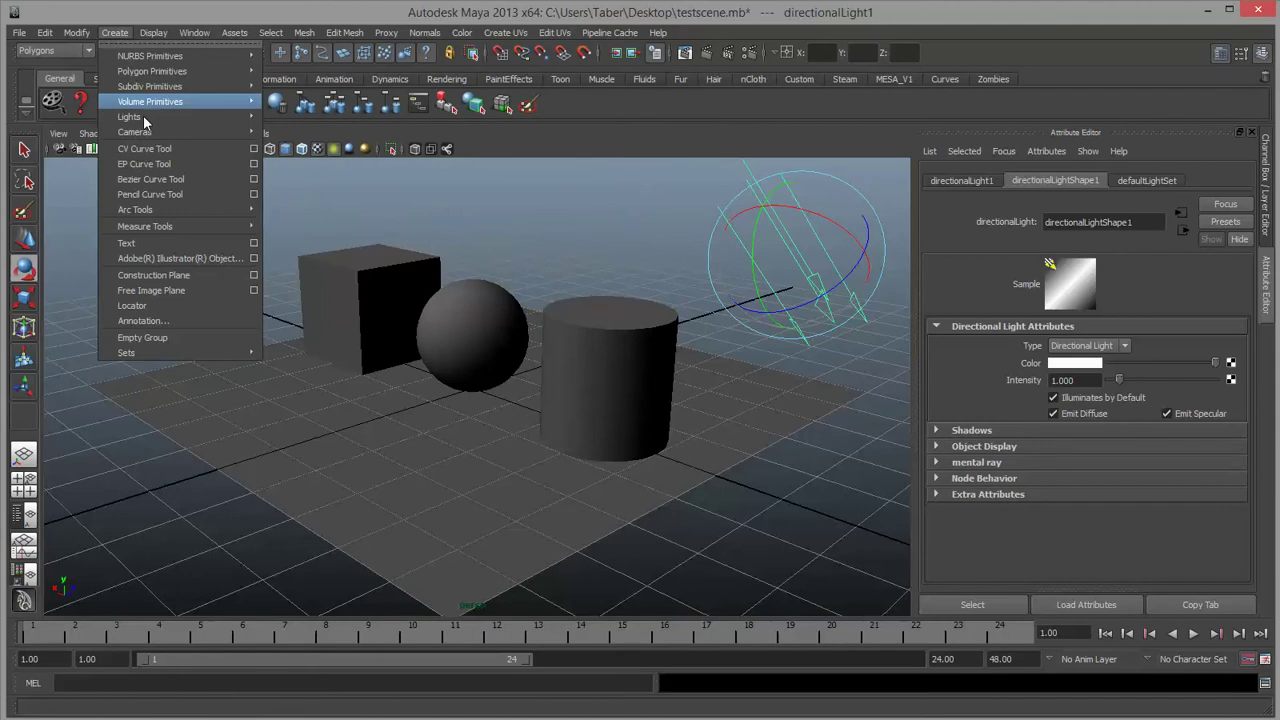
mouse_move(166, 117)
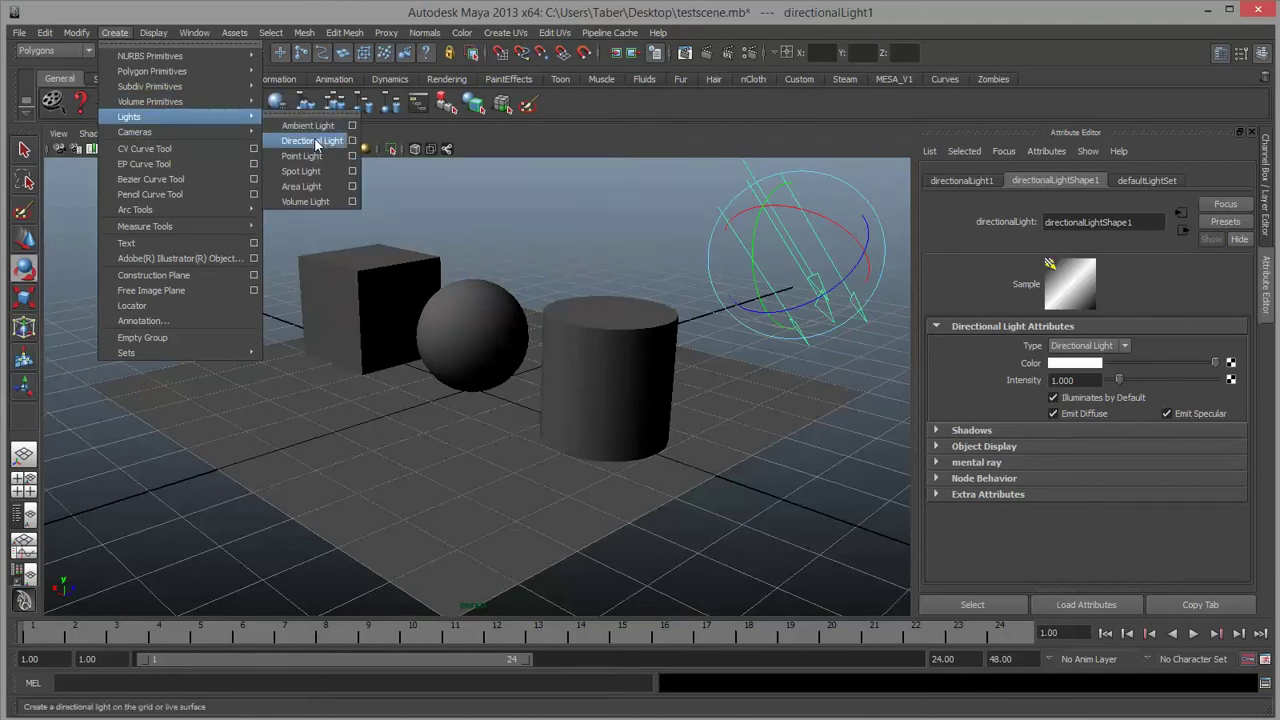
left_click(316, 172)
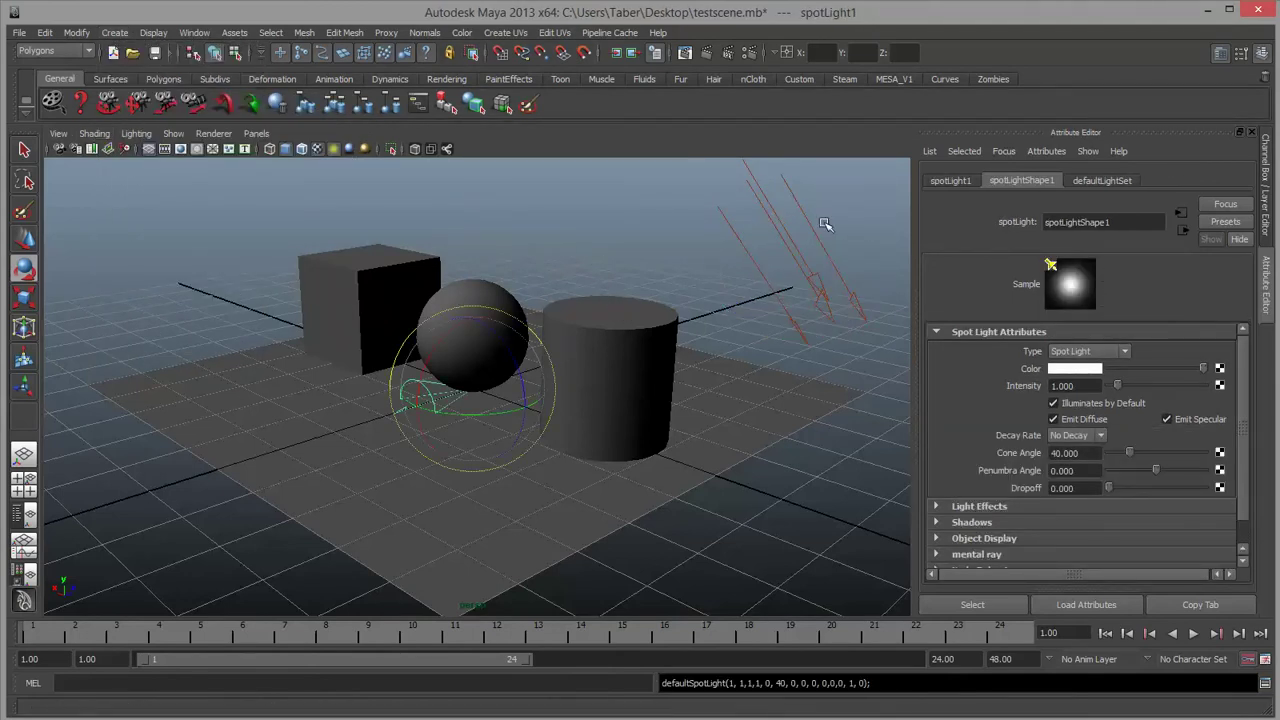
left_click(764, 271)
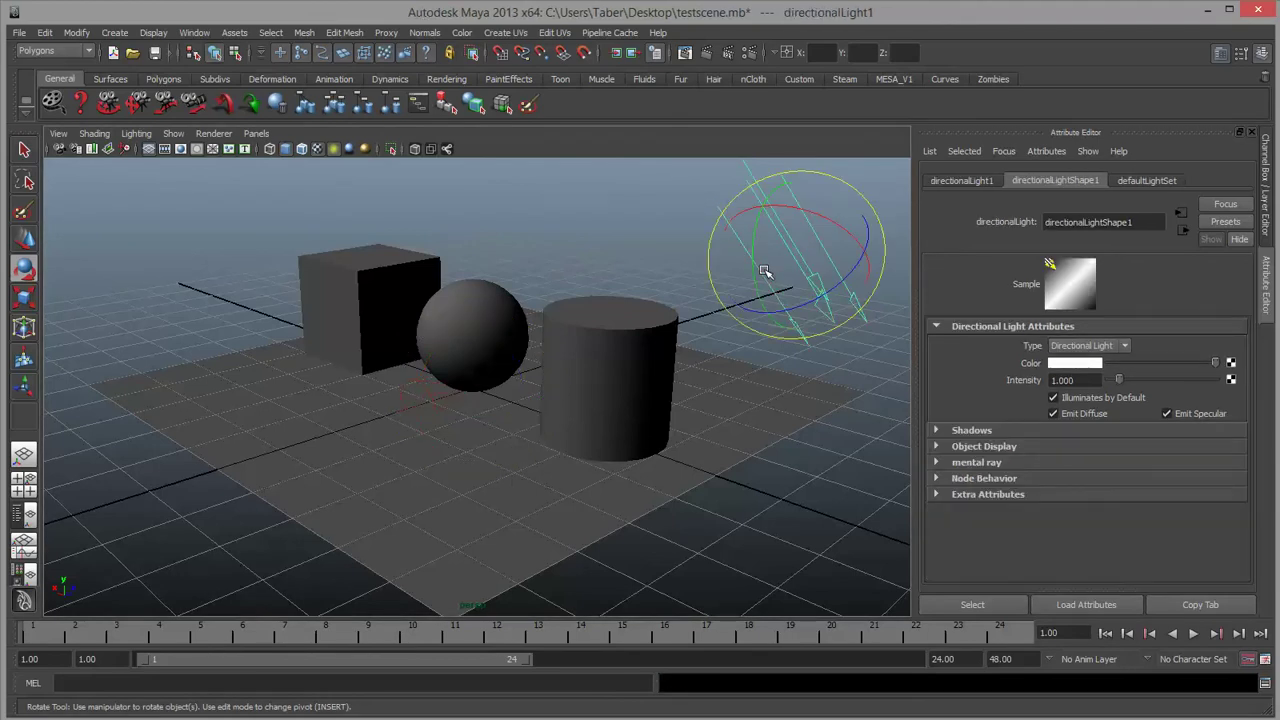
key("Delete")
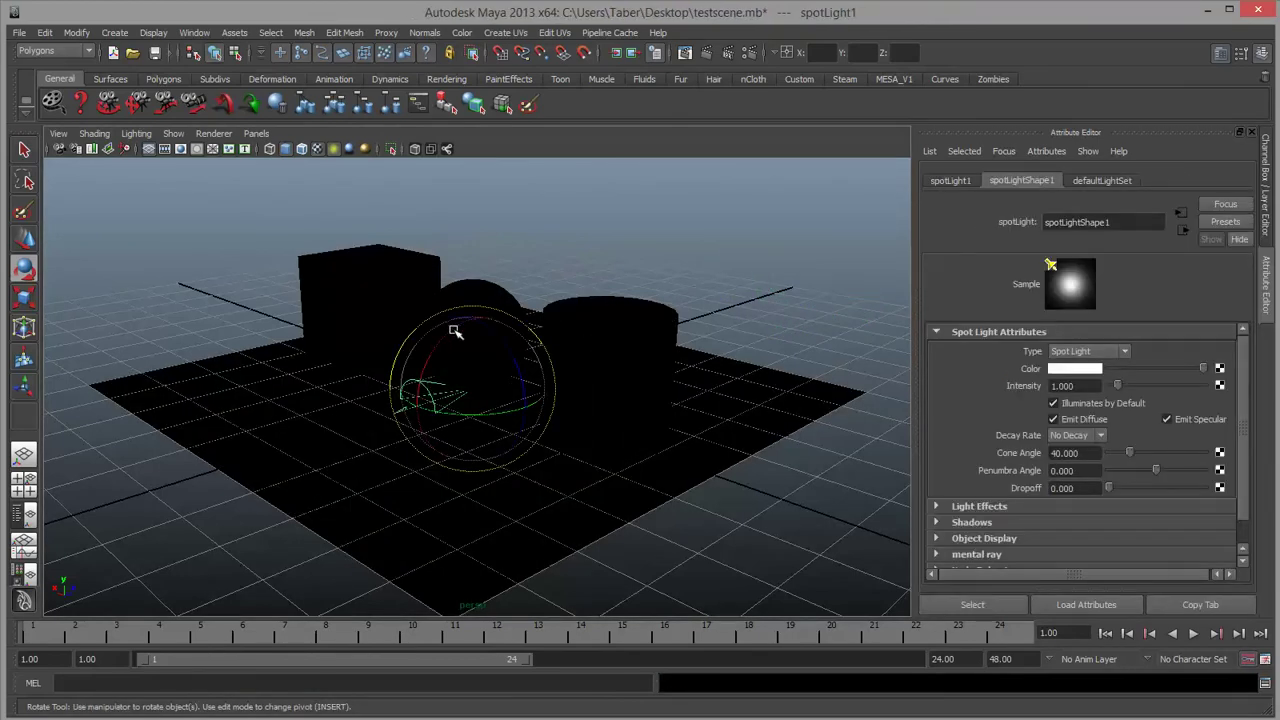
Raise the spot light above the objects, rotate it to point straight down, and move it to the far side of the cylinder.
key("w")
left_click_drag(474, 338, 411, 337)
key("e")
key("w")
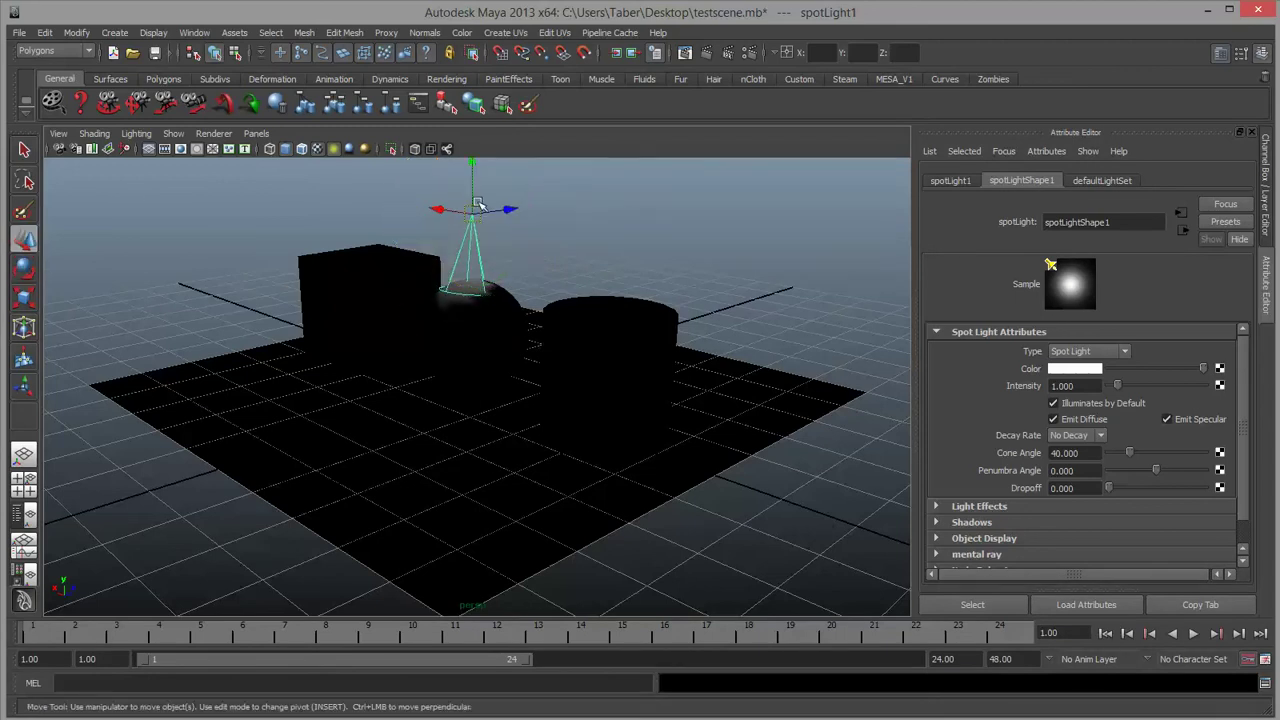
left_click_drag(480, 222, 792, 256)
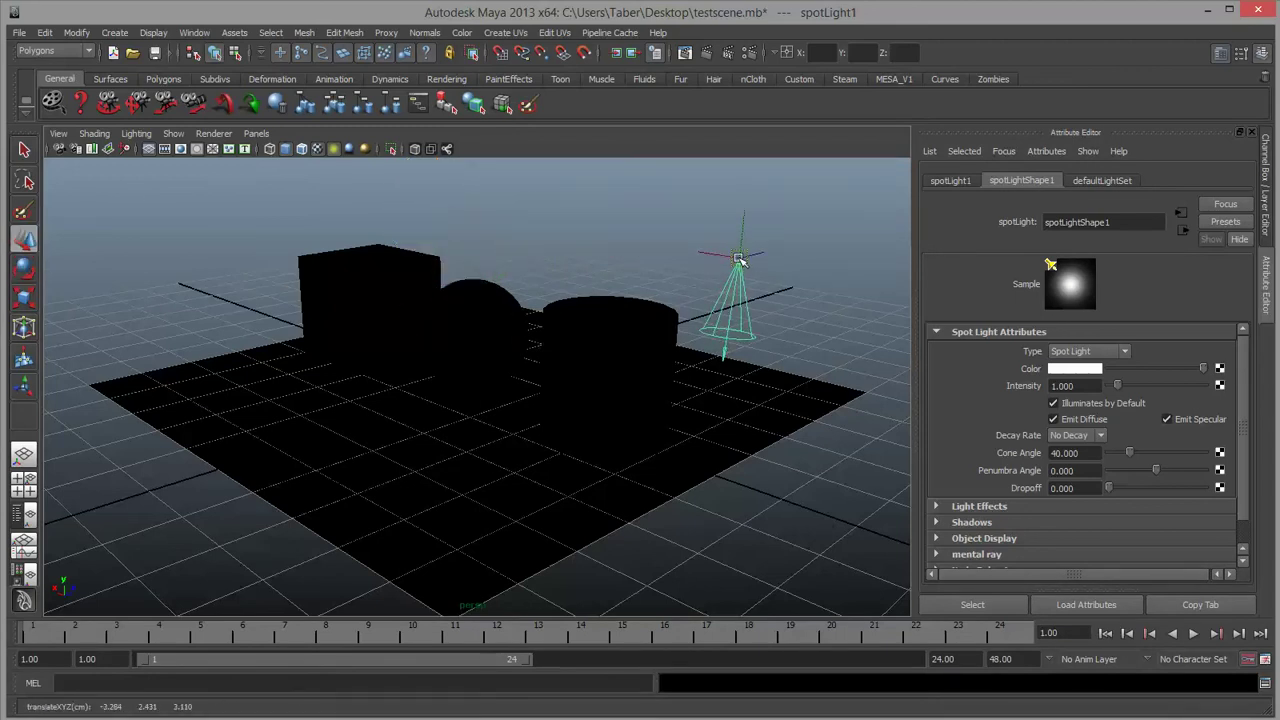
Render the frame with the spot light beyond the cylinder, and again with it moved high above the cylinder.
left_click(684, 52)
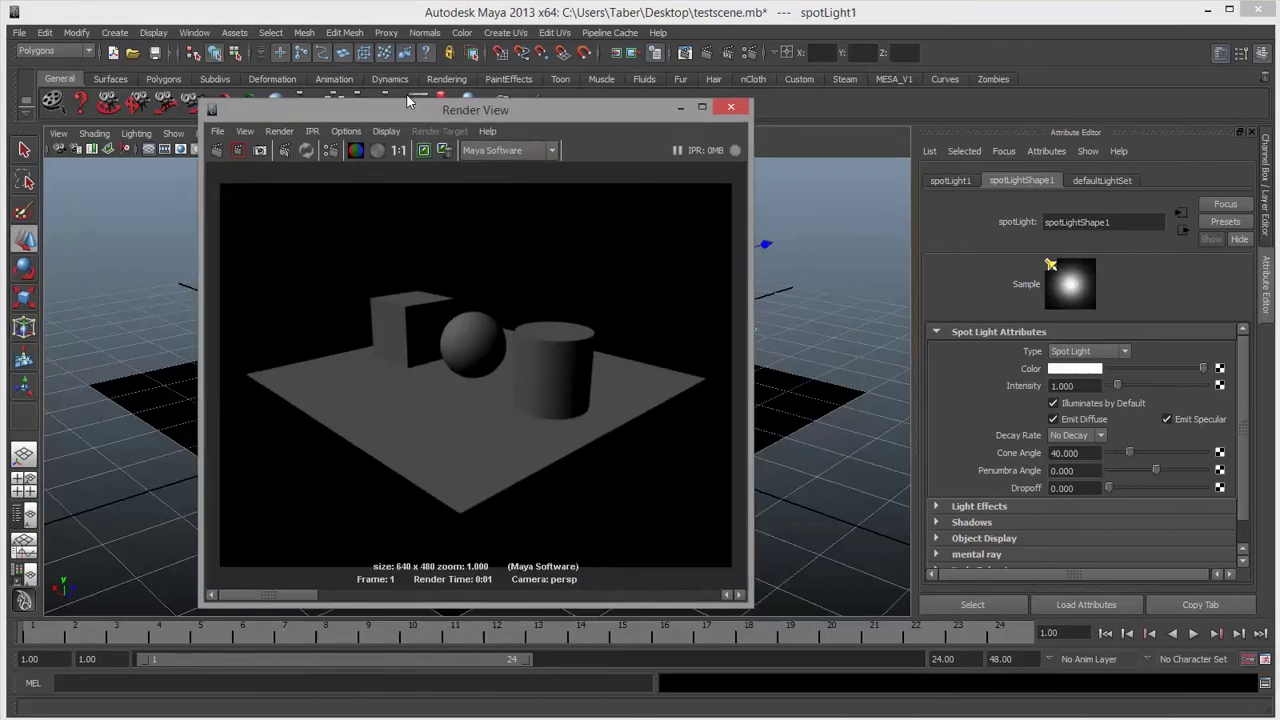
left_click_drag(406, 93, 302, 86)
left_click(67, 127)
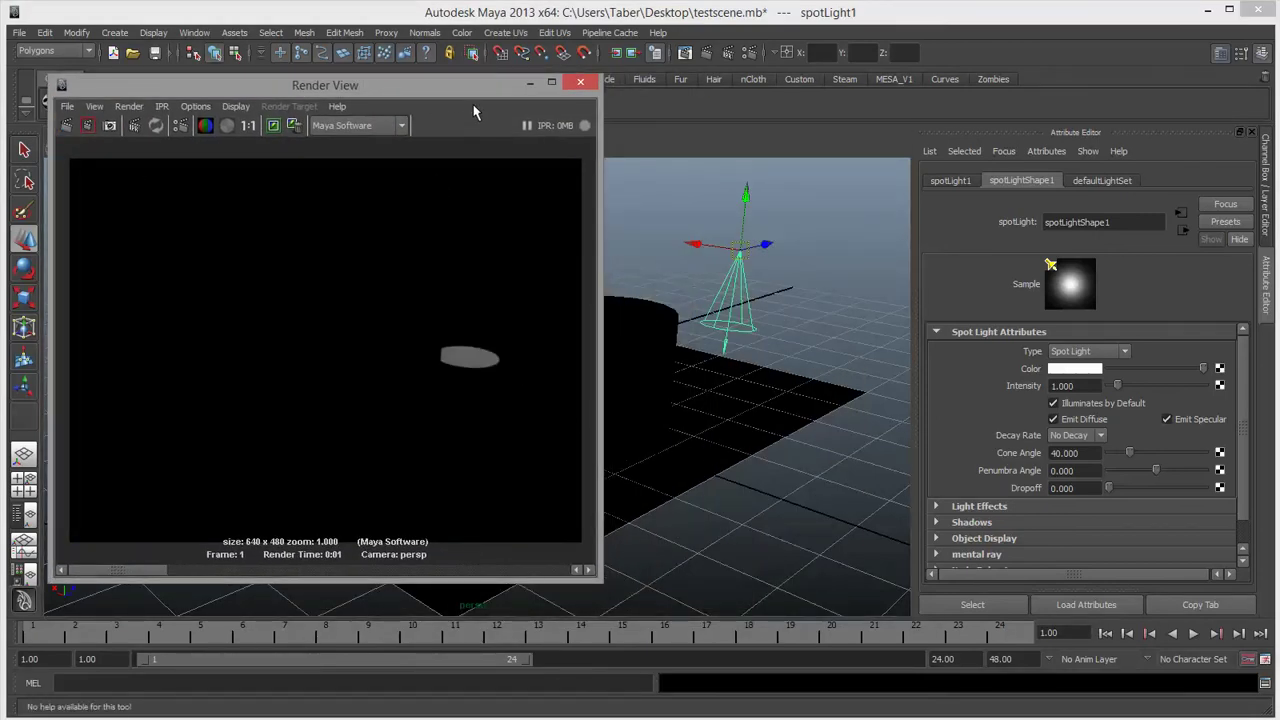
left_click_drag(467, 88, 431, 66)
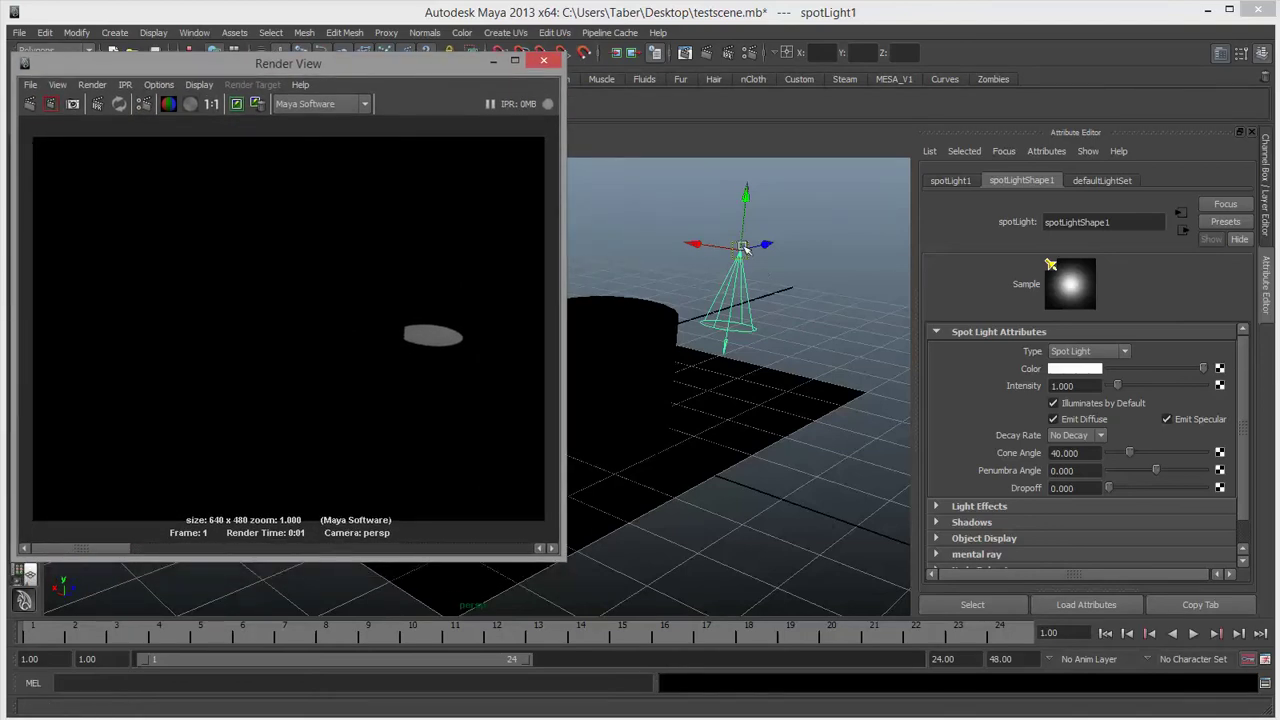
left_click_drag(744, 247, 576, 62)
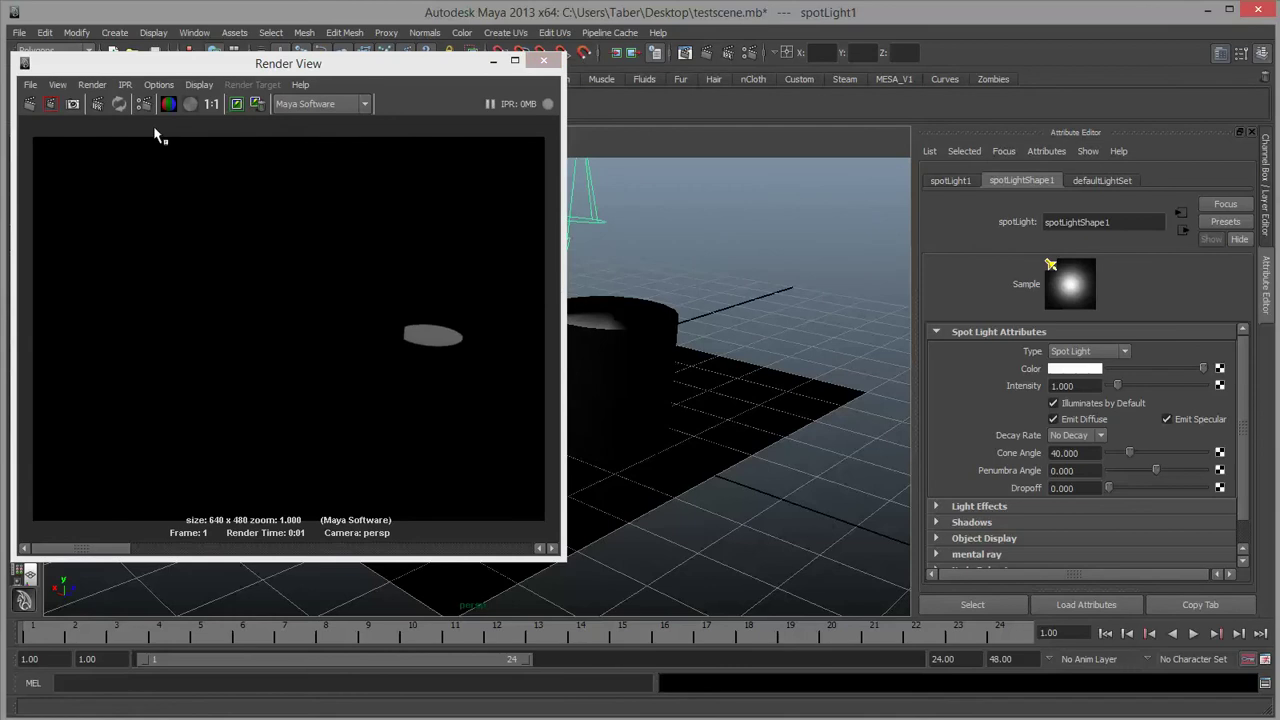
left_click(29, 104)
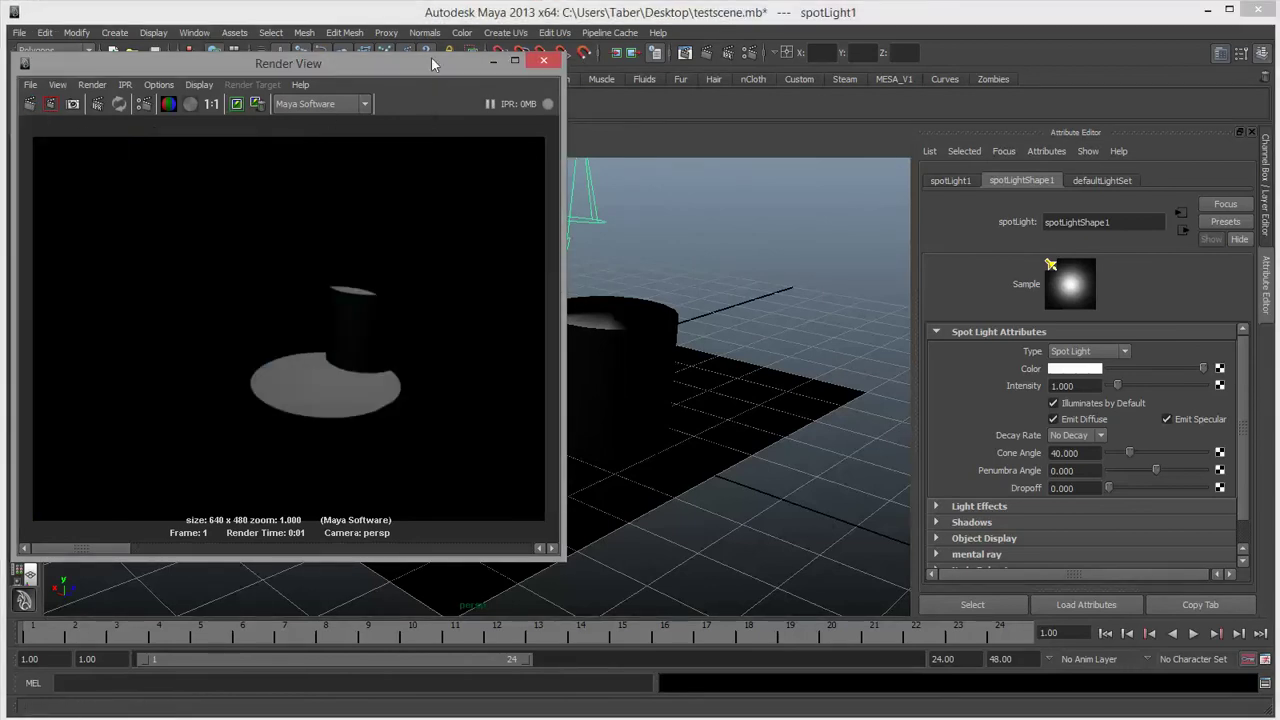
Move the render window clear of the objects, raise the spot light further, and center it above the group of objects.
left_click_drag(431, 63, 1085, 129)
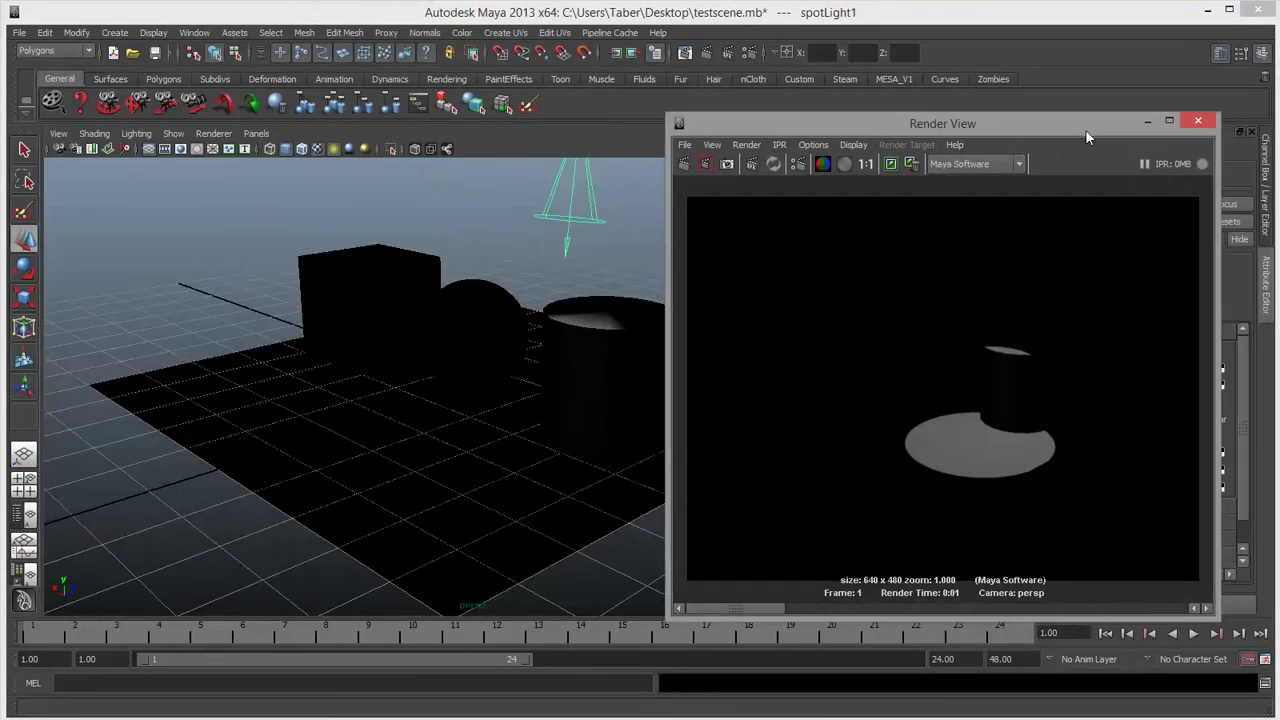
left_click_drag(925, 121, 1043, 188)
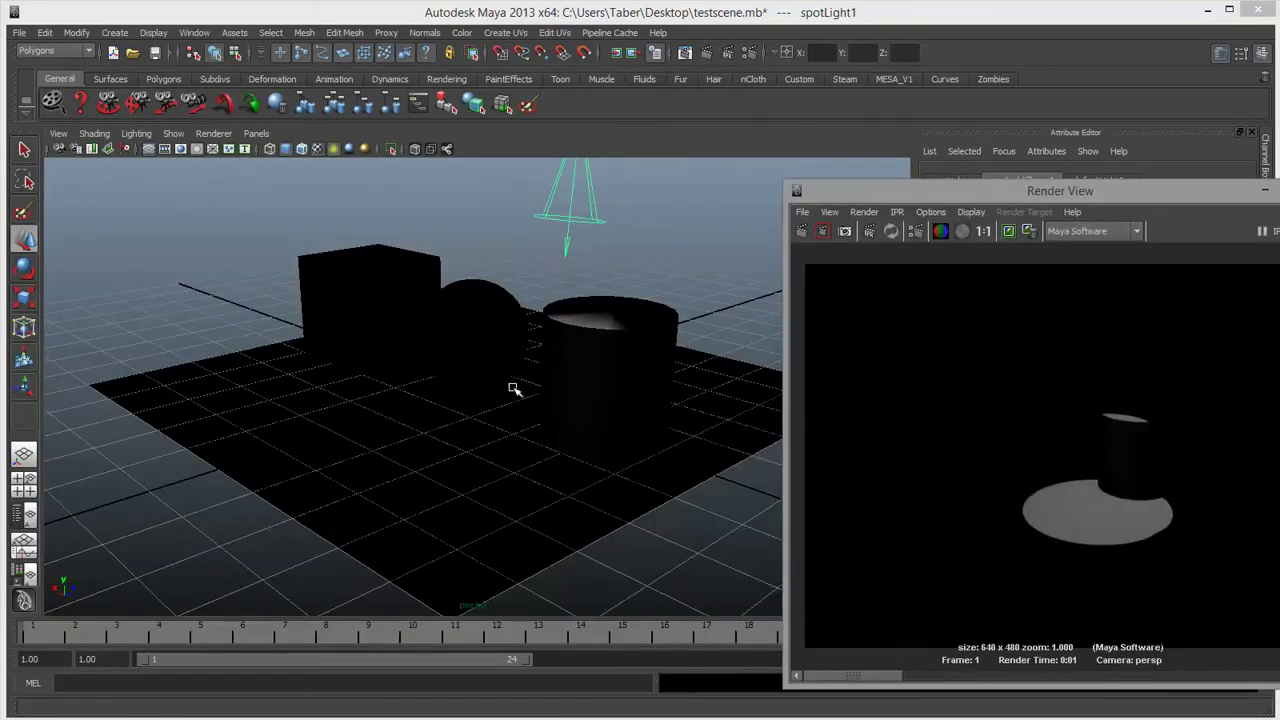
scroll(513, 389, "down", 5)
left_click_drag(523, 223, 521, 136)
left_click_drag(490, 196, 441, 190)
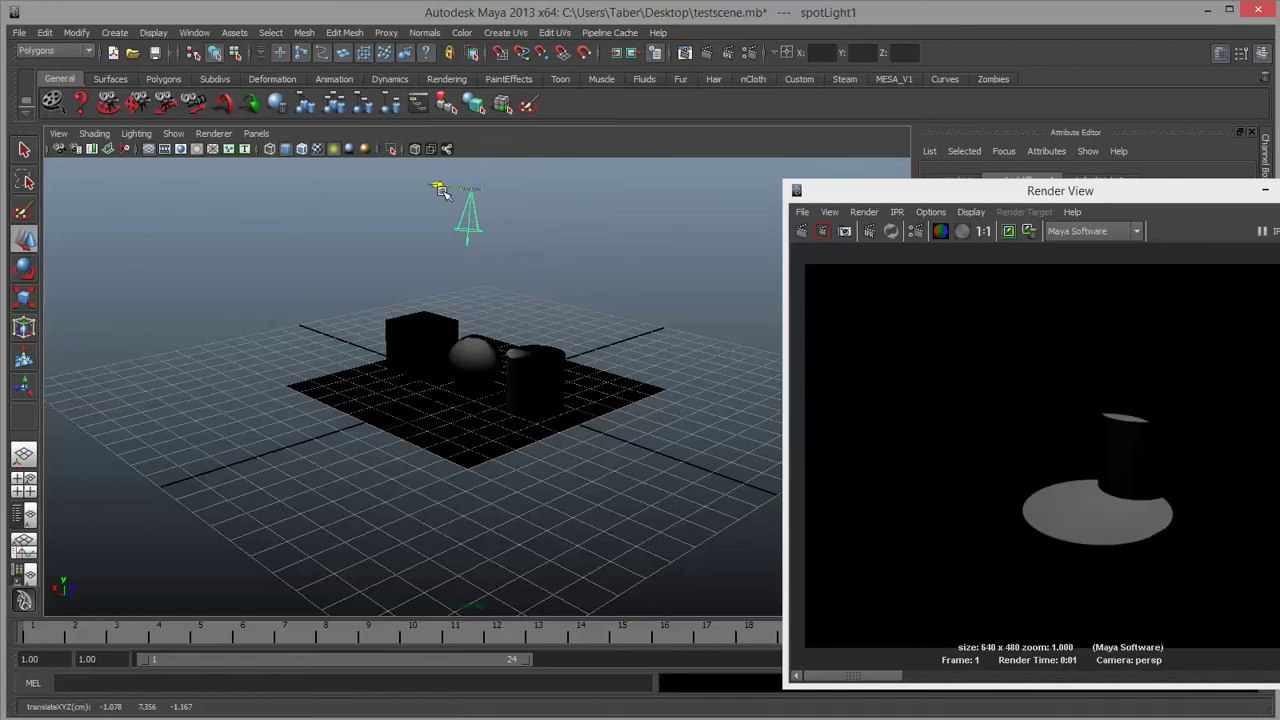
left_click_drag(500, 229, 486, 339, "alt")
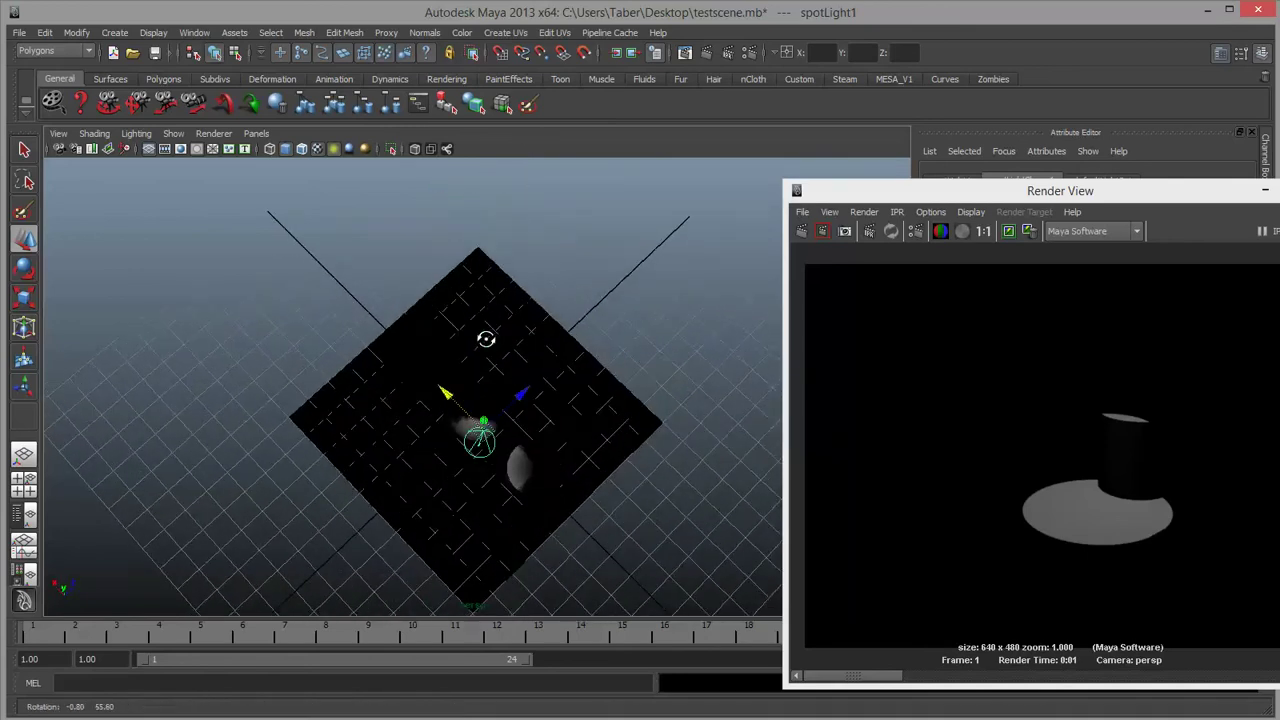
left_click_drag(521, 393, 475, 320)
left_click_drag(525, 370, 530, 307, "alt")
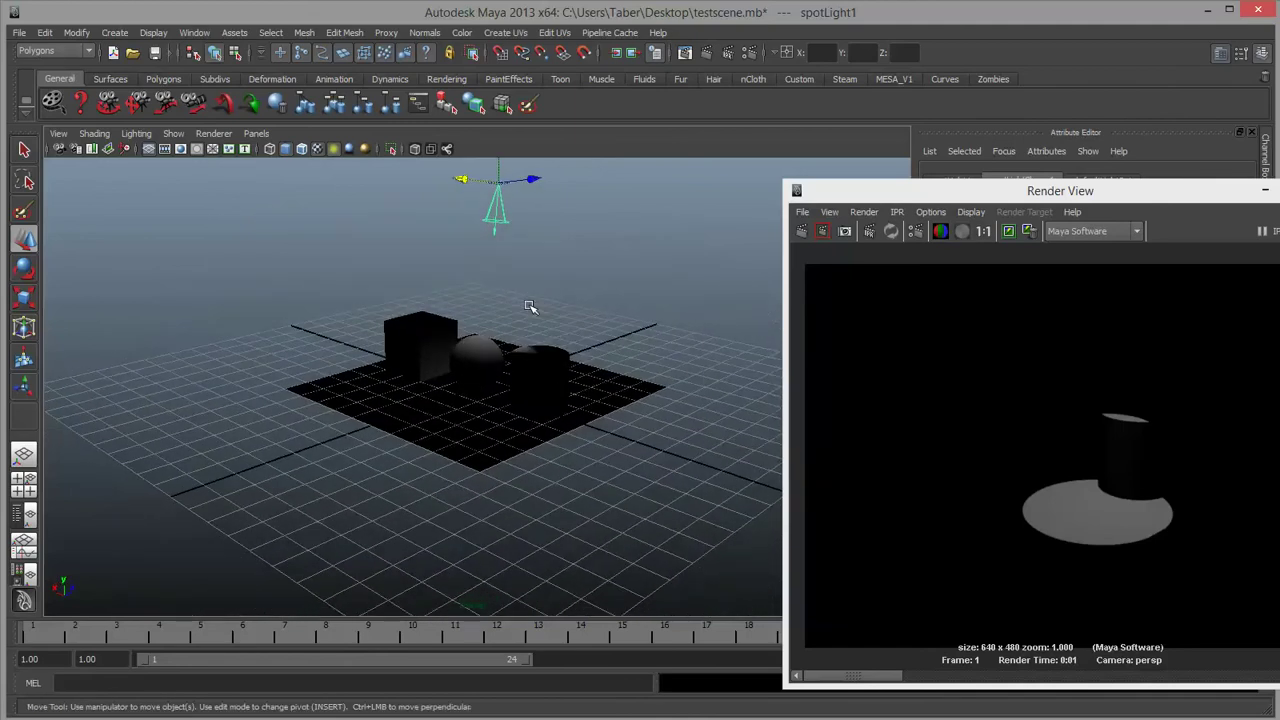
right_click_drag(530, 307, 574, 353, "alt")
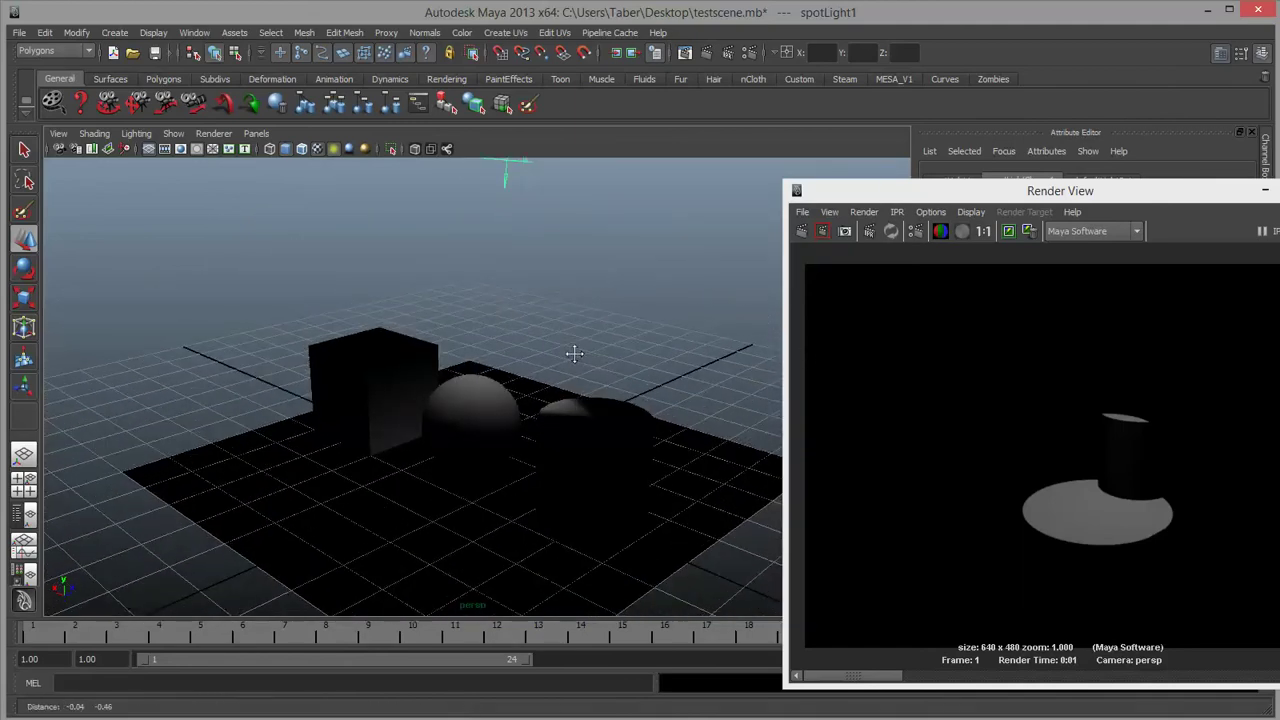
Render the frame with the spot light centered above the objects, and move the render window clear of the light and its attributes.
left_click_drag(1077, 188, 760, 168)
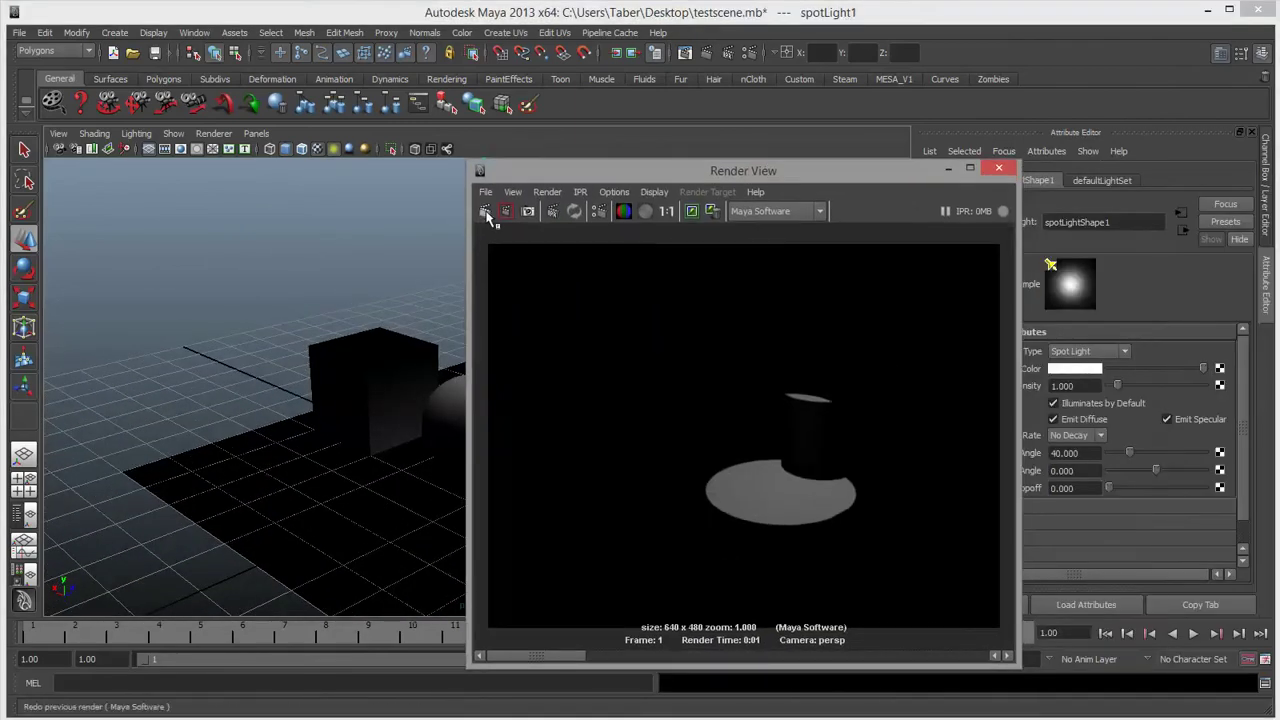
left_click(486, 211)
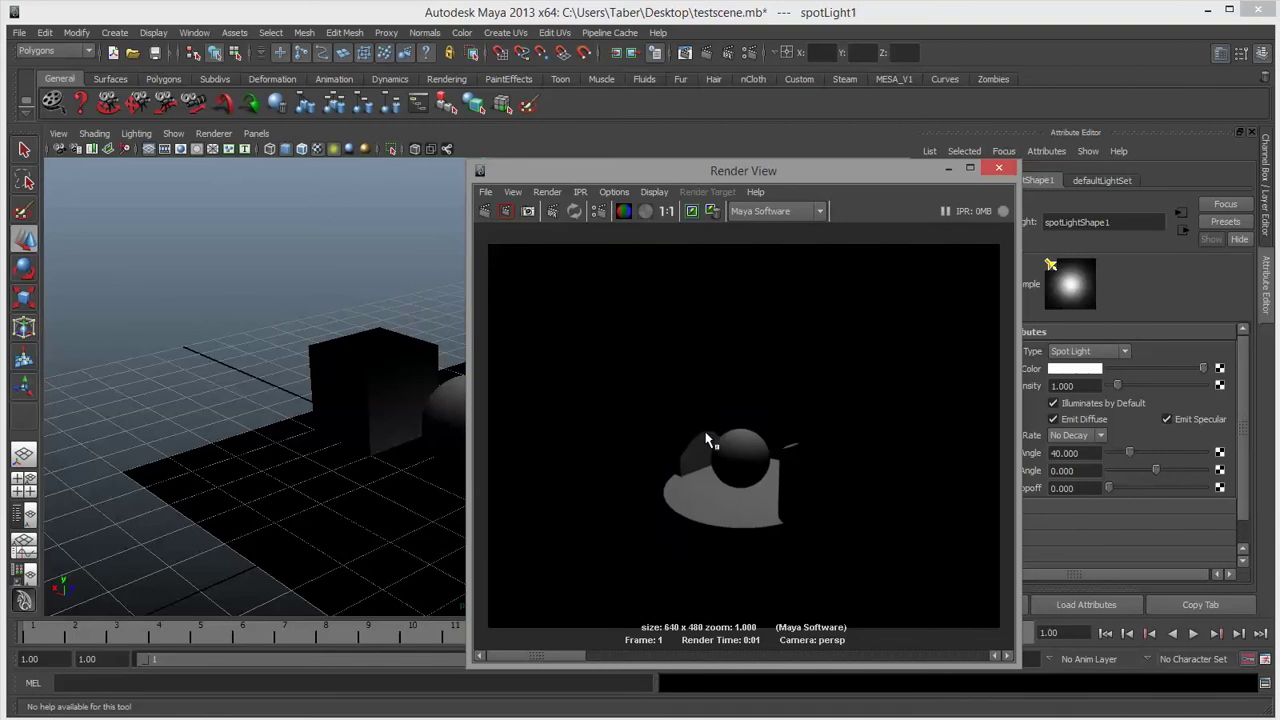
left_click_drag(855, 174, 992, 334)
key("w")
left_click_drag(523, 347, 474, 354, "alt")
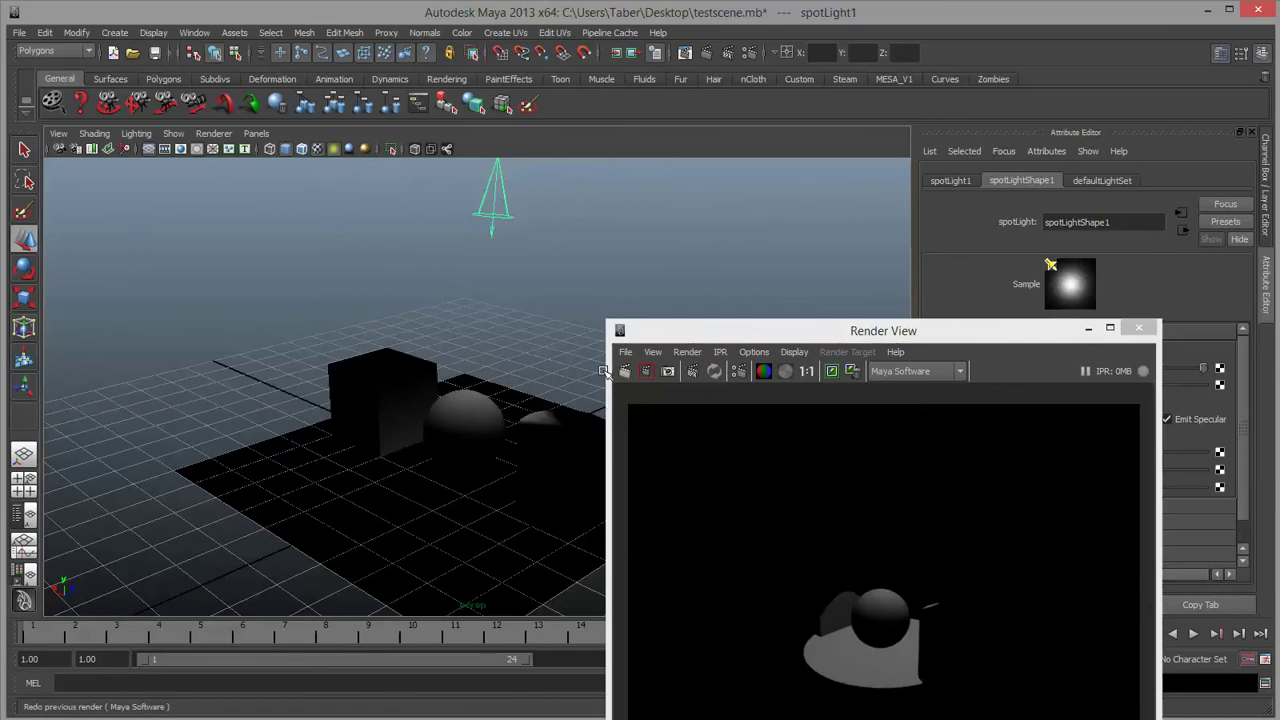
left_click(627, 370)
left_click_drag(749, 338, 3, 216)
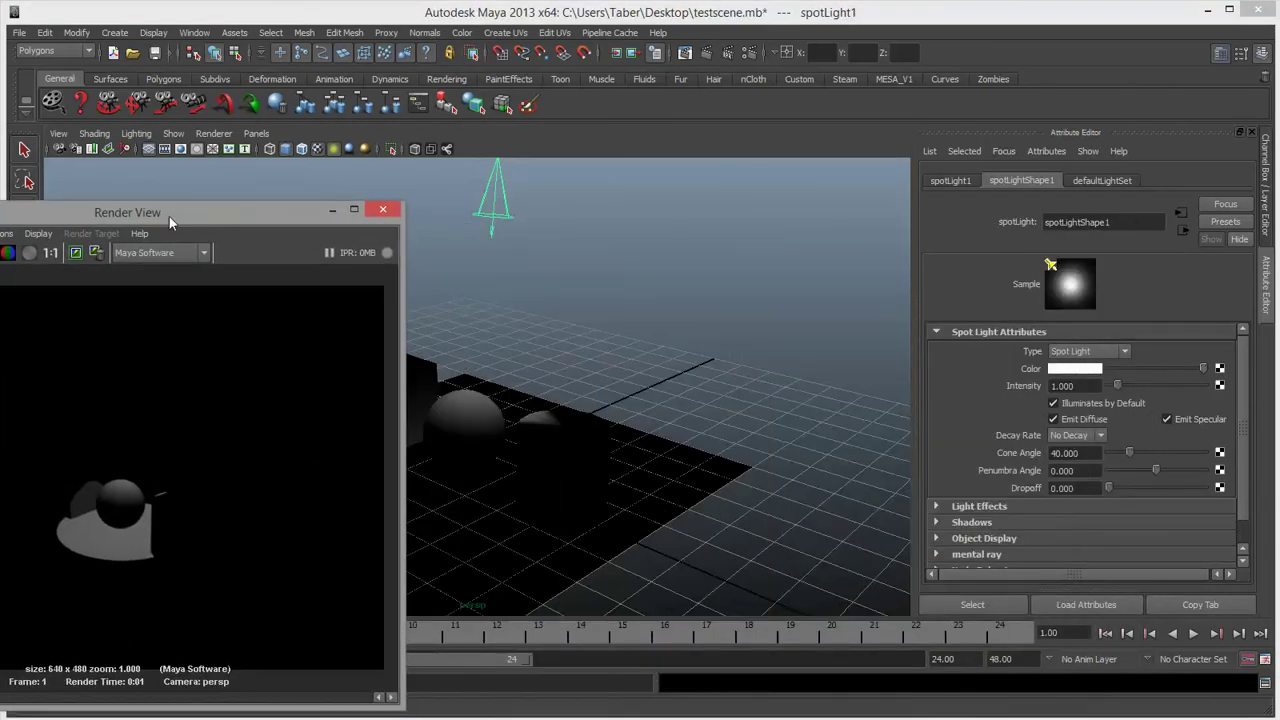
left_click_drag(169, 216, 76, 160)
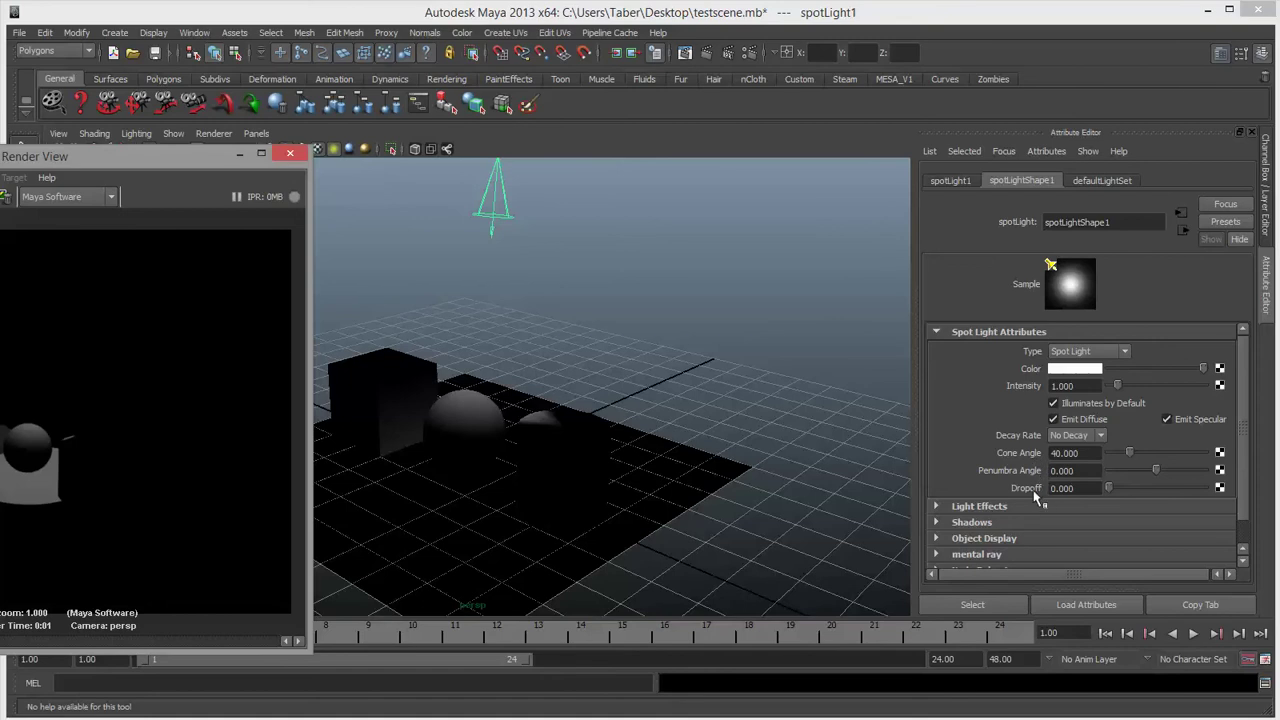
Widen the spot light's cone angle to about 63.5 and render the frame.
mouse_move(1133, 456)
left_mouse_down()
mouse_move(1161, 455)
mouse_move(1145, 457)
left_mouse_up()
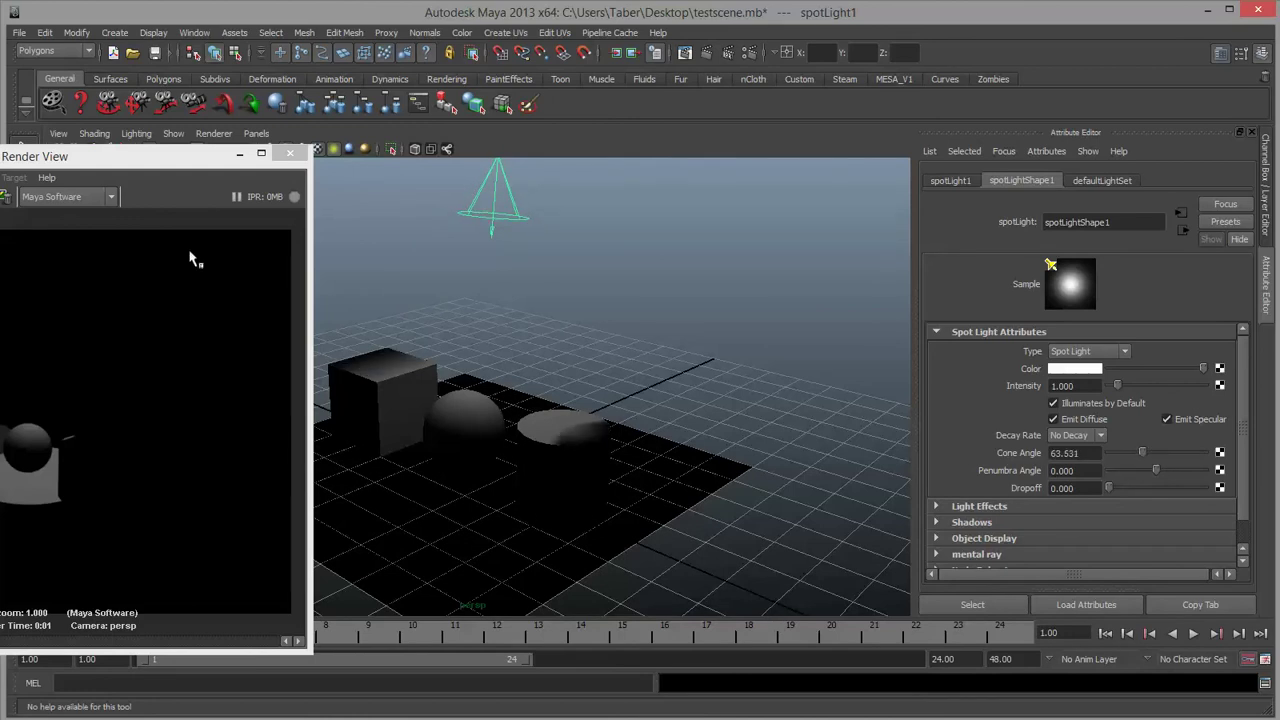
left_click_drag(182, 153, 532, 145)
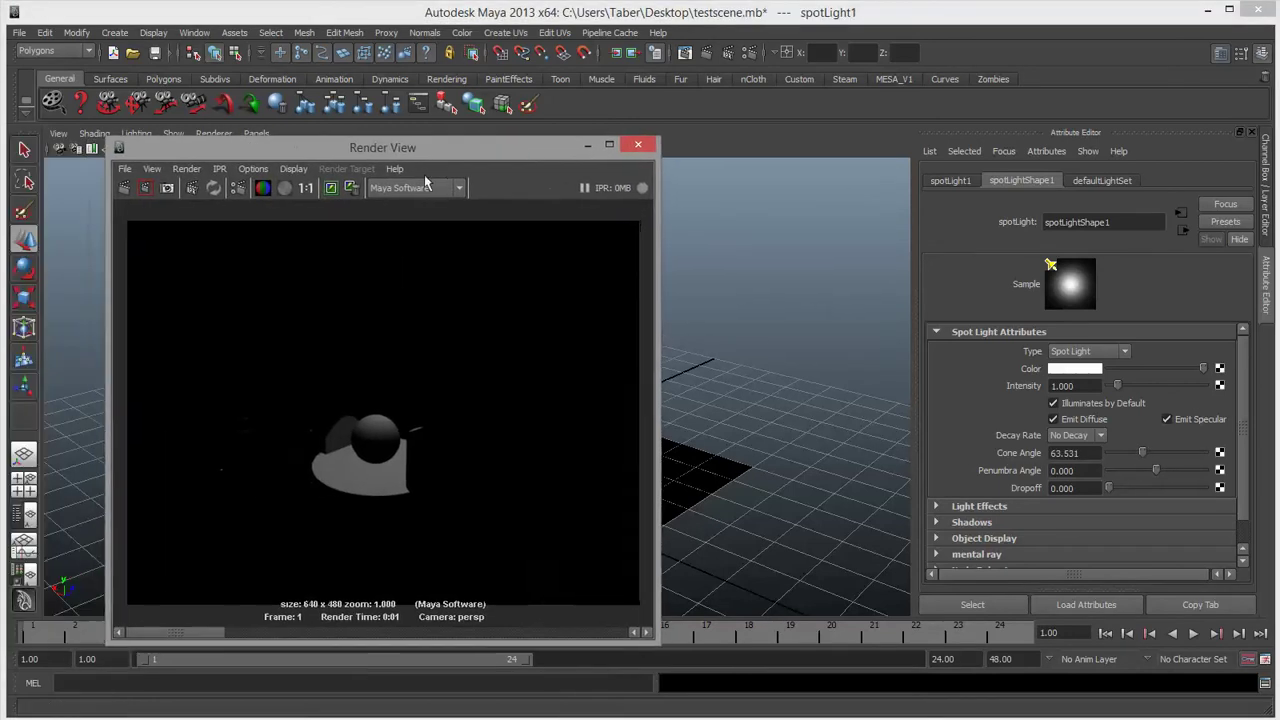
left_click(124, 187)
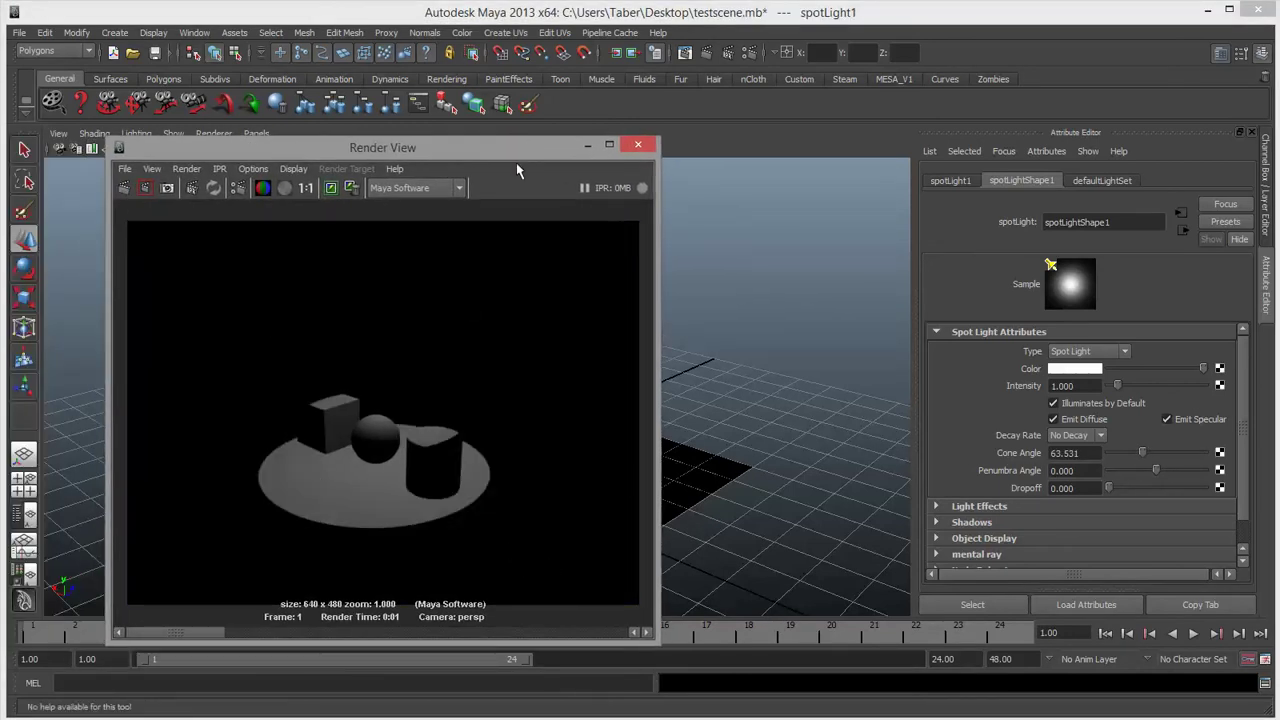
Set the spot light's penumbra angle to about 2.3, increase it to about 5.6, and render the frame.
left_click_drag(517, 155, 323, 158)
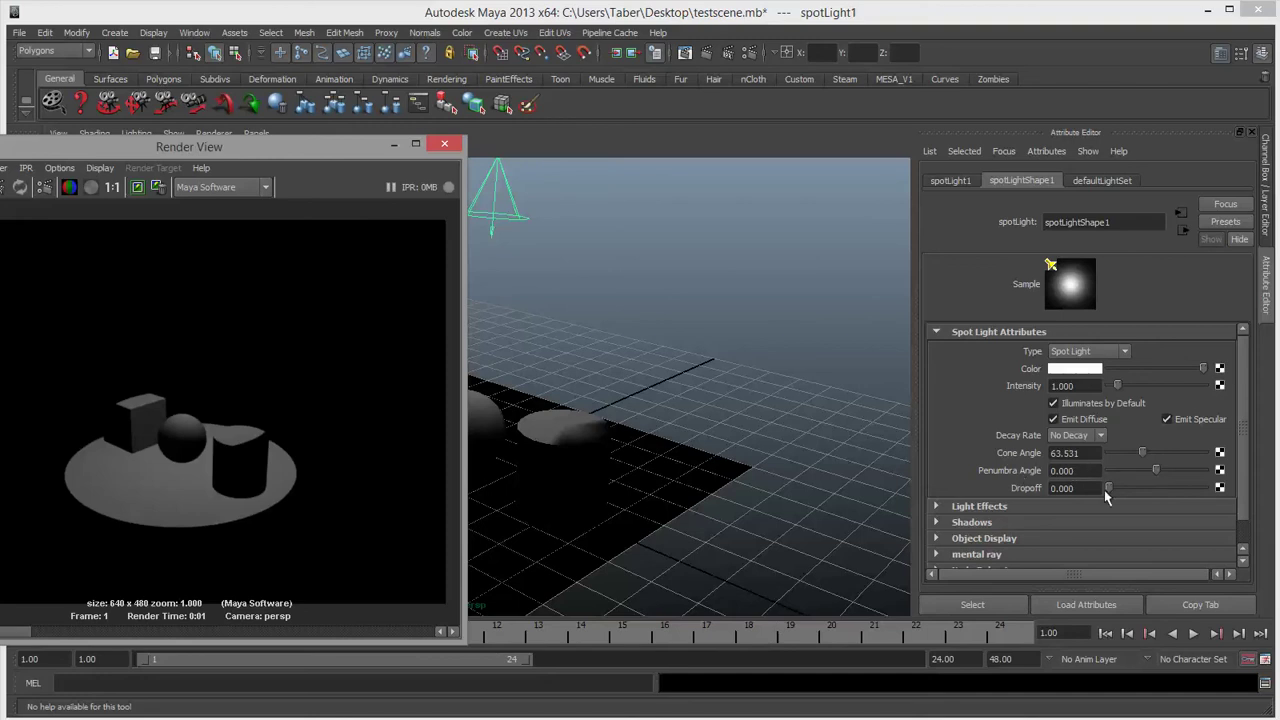
left_click_drag(1156, 470, 1166, 469)
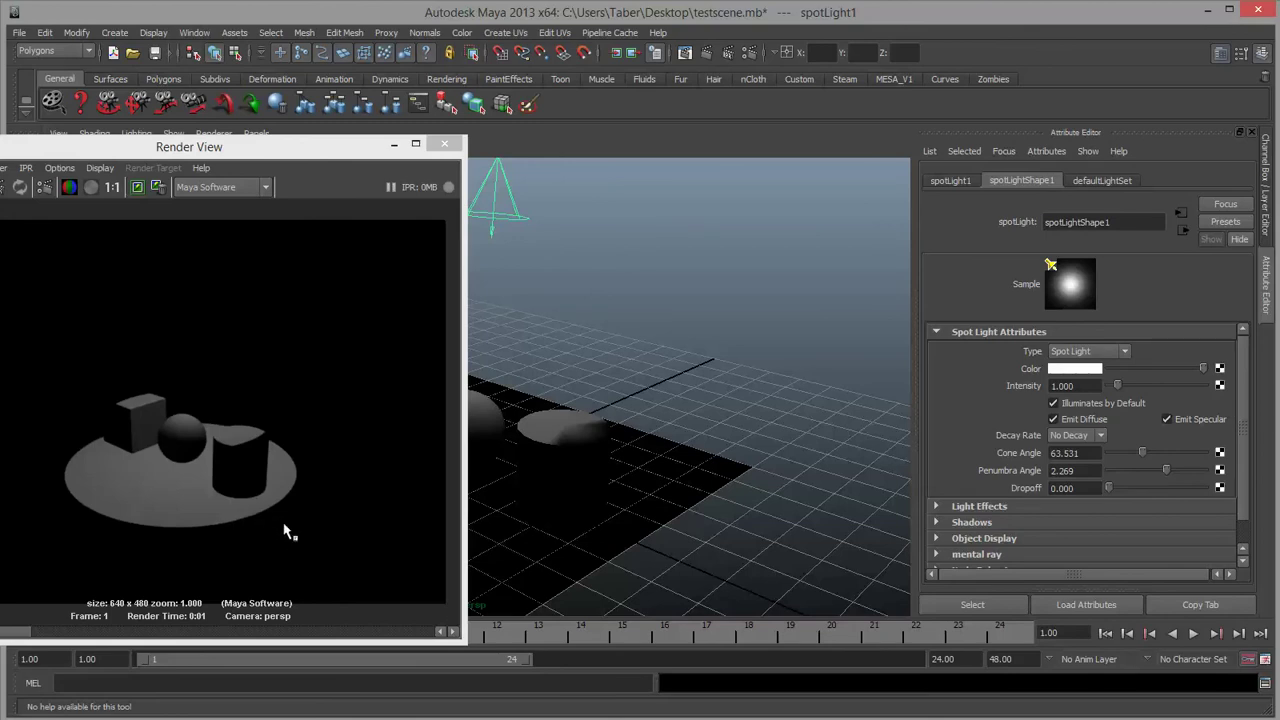
left_click_drag(315, 144, 490, 126)
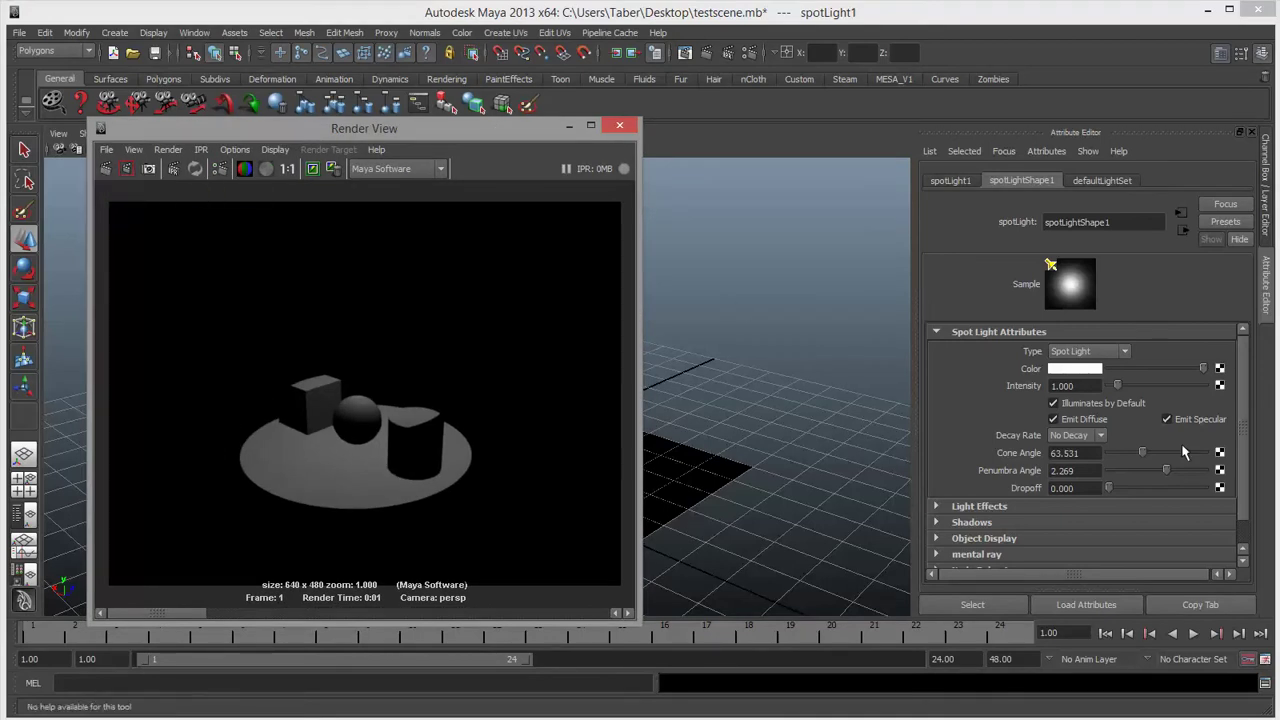
left_click_drag(1167, 472, 1184, 476)
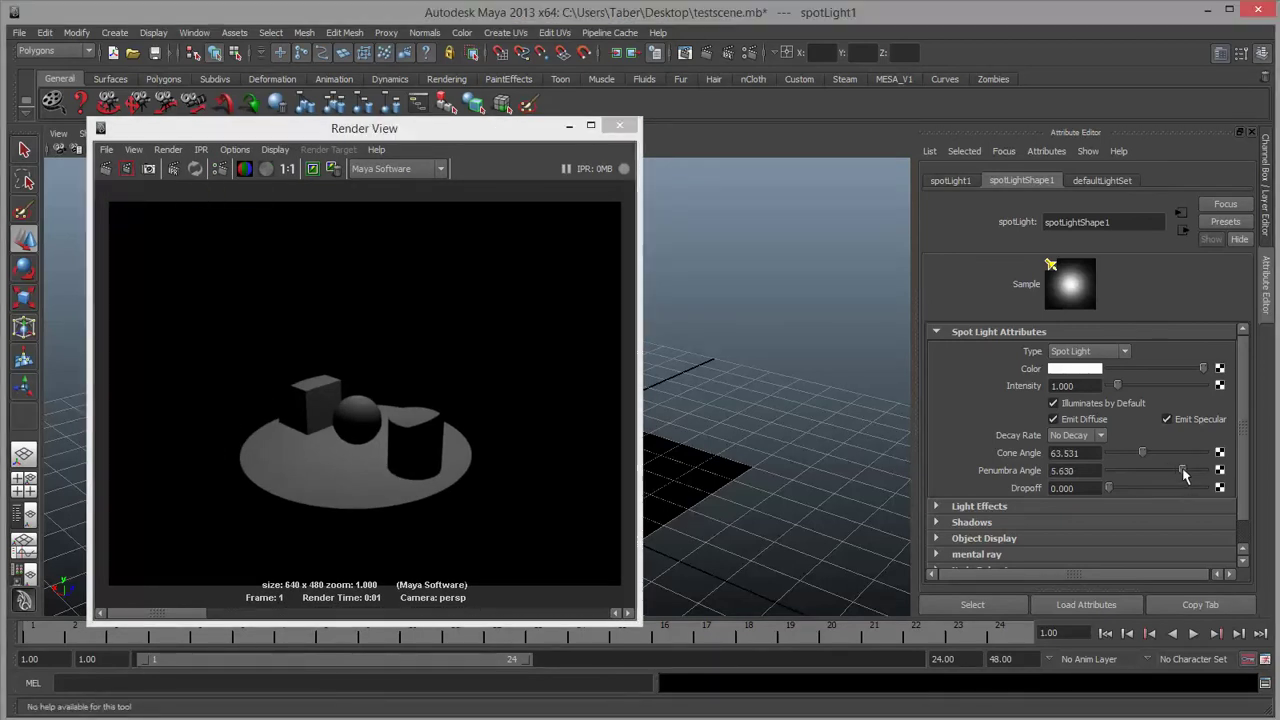
left_click(105, 168)
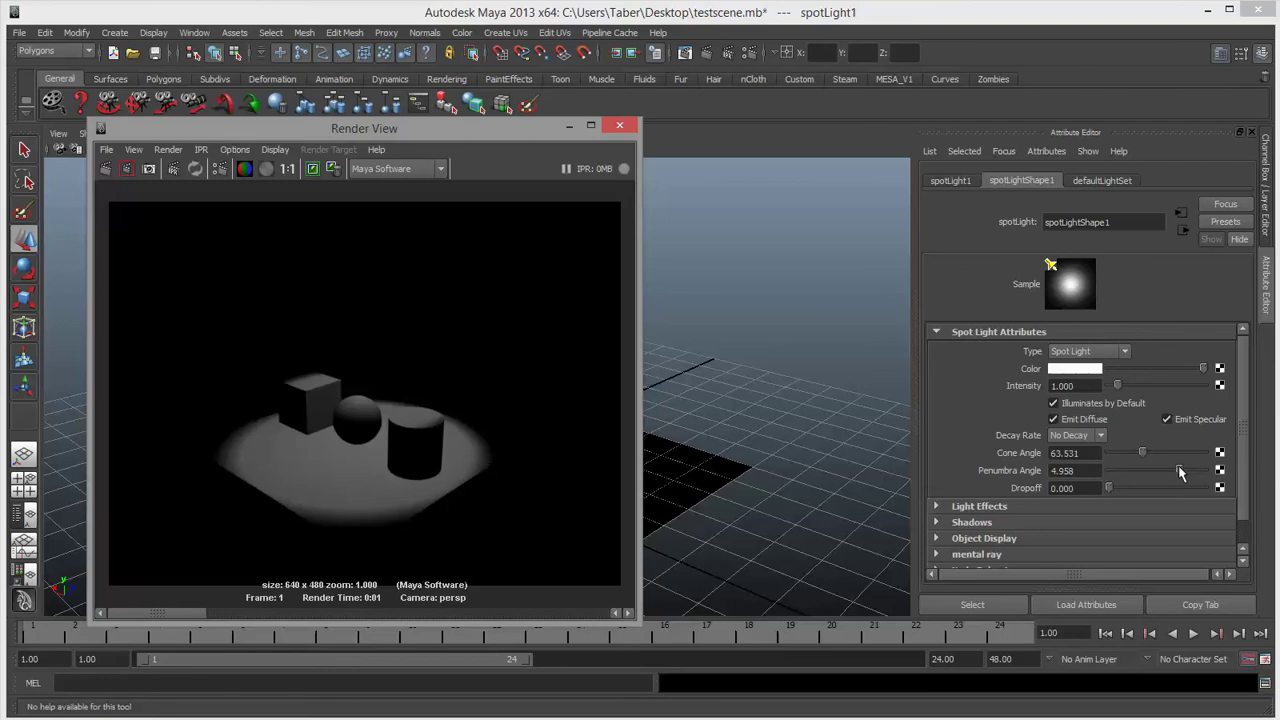
Lower the spot light's penumbra angle to about -5.3, -7.0, -8.3, and finally -10, rendering the frame at each value.
left_click_drag(1180, 472, 1130, 478)
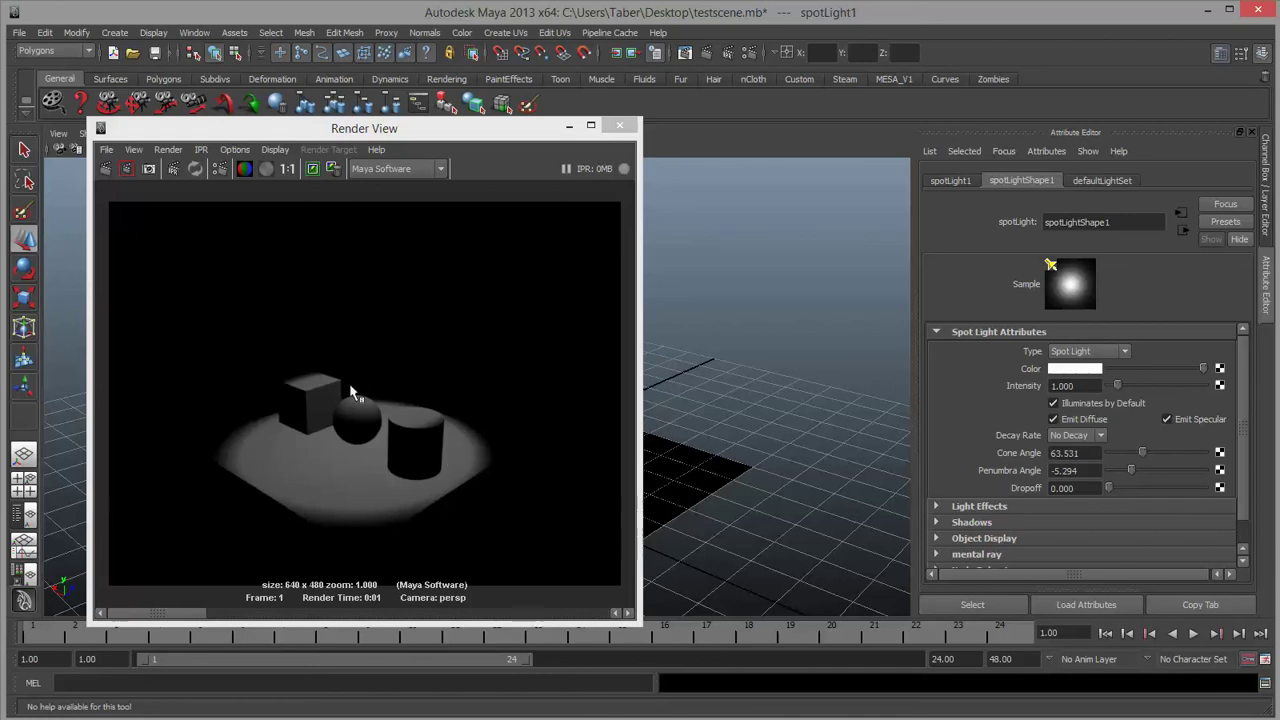
left_click(103, 168)
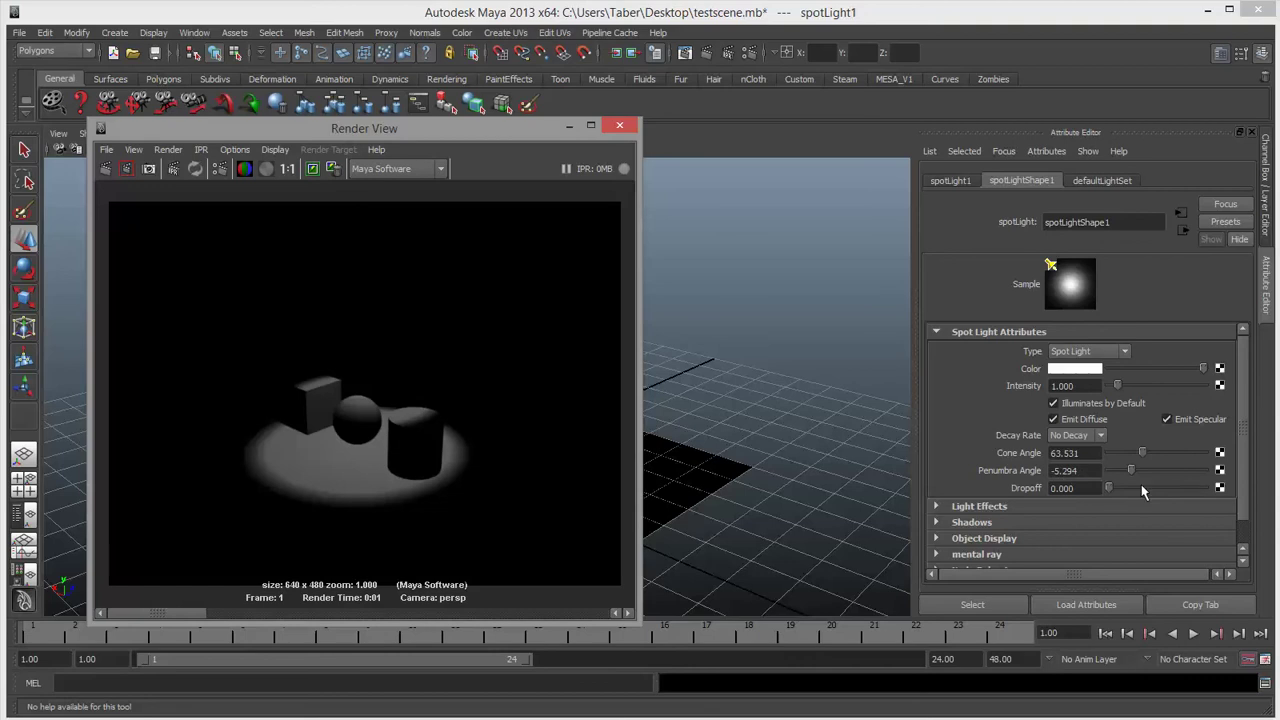
left_click_drag(1131, 474, 1128, 474)
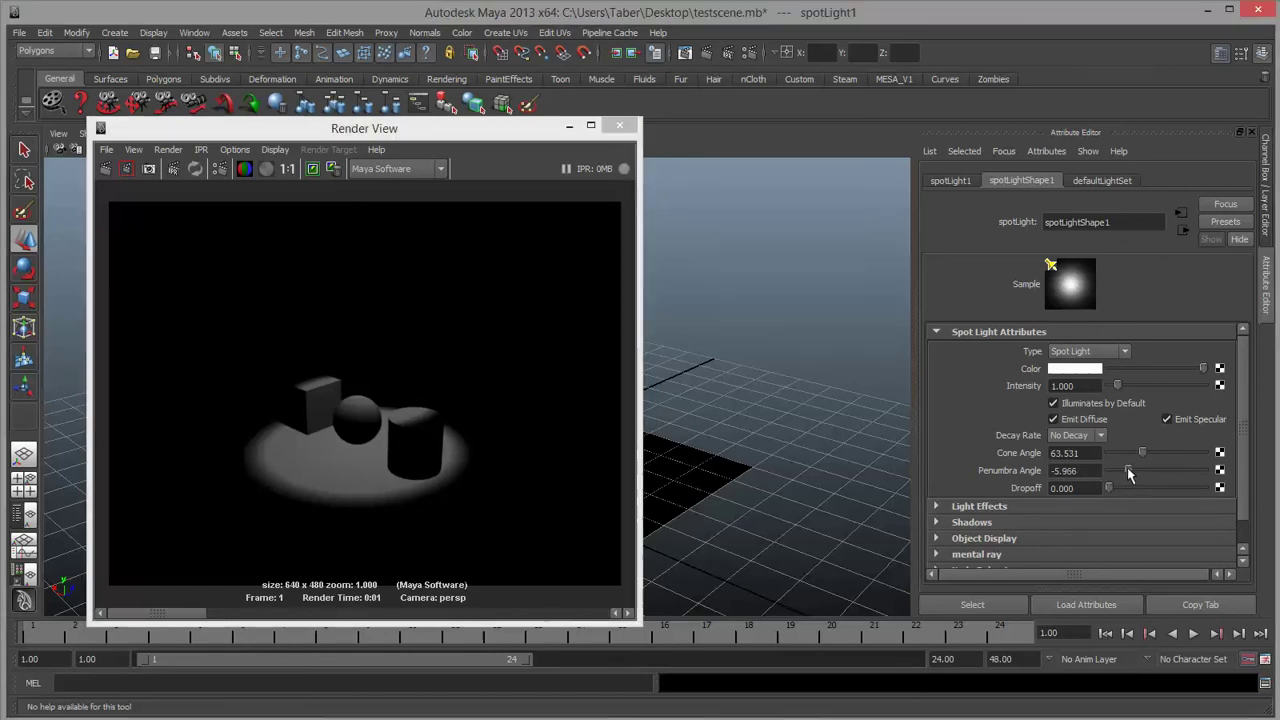
left_click(106, 169)
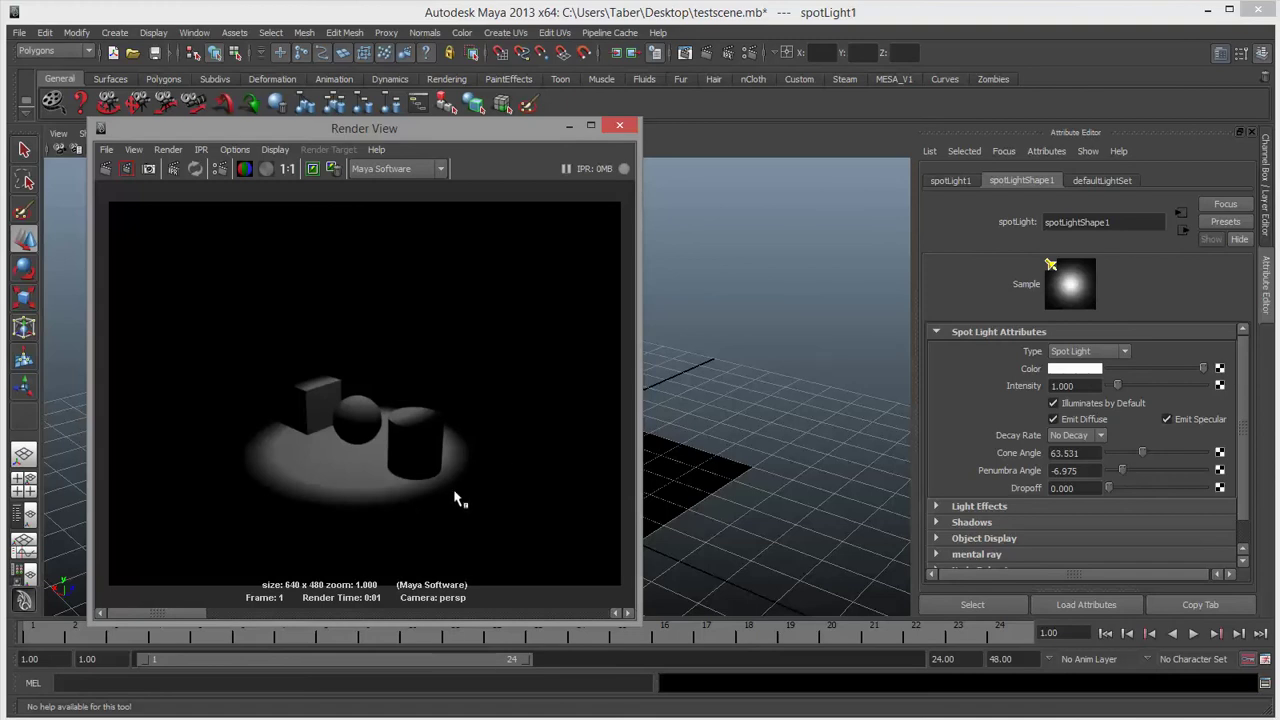
left_click_drag(1122, 471, 1116, 471)
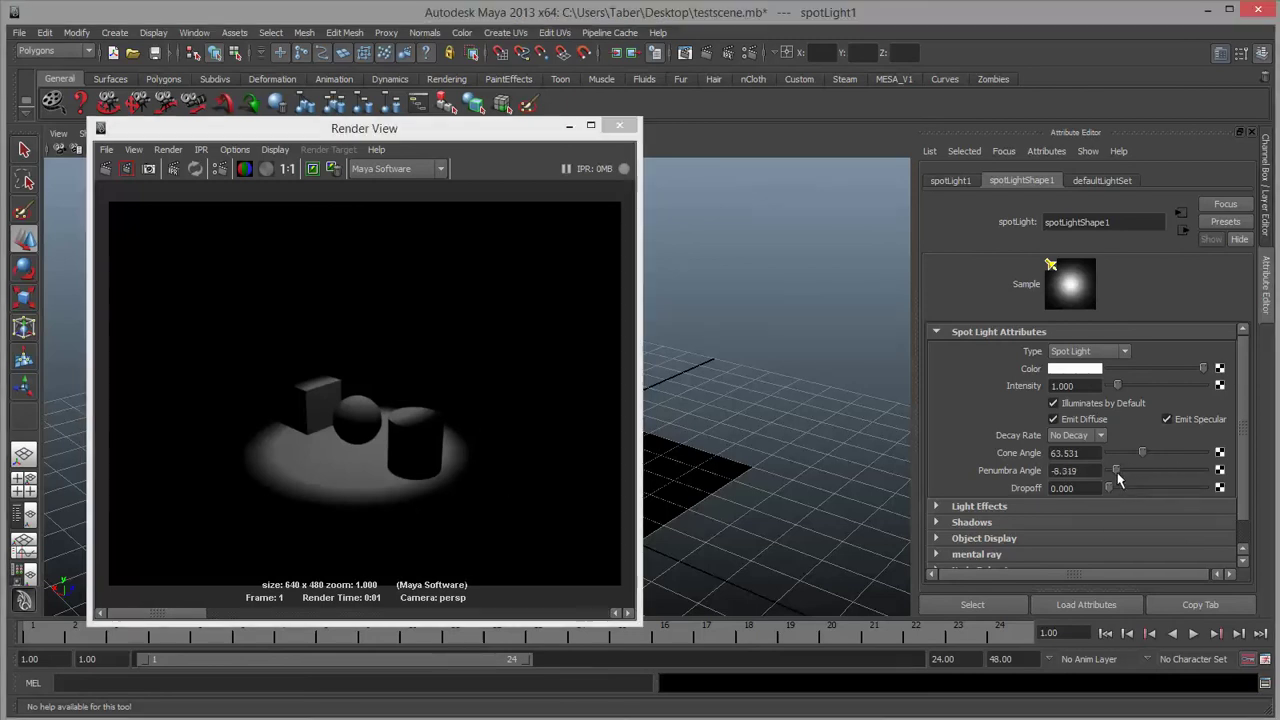
left_click(105, 168)
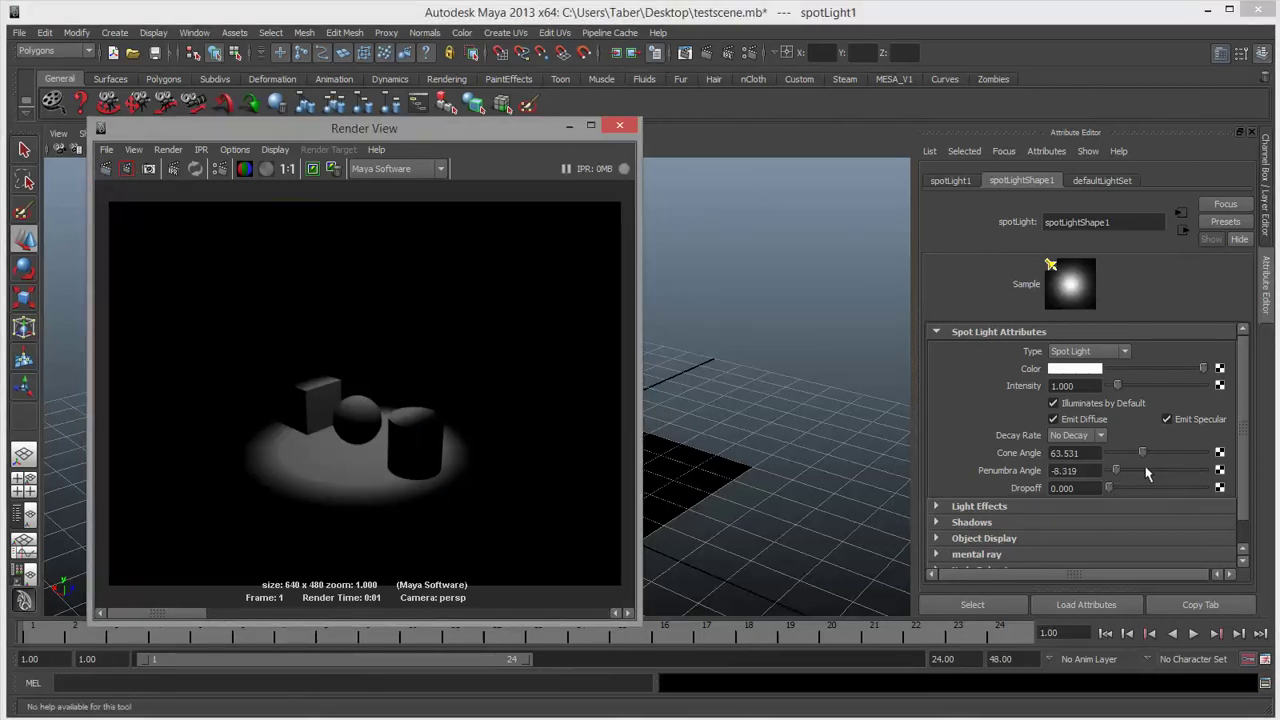
left_click_drag(1116, 471, 1106, 471)
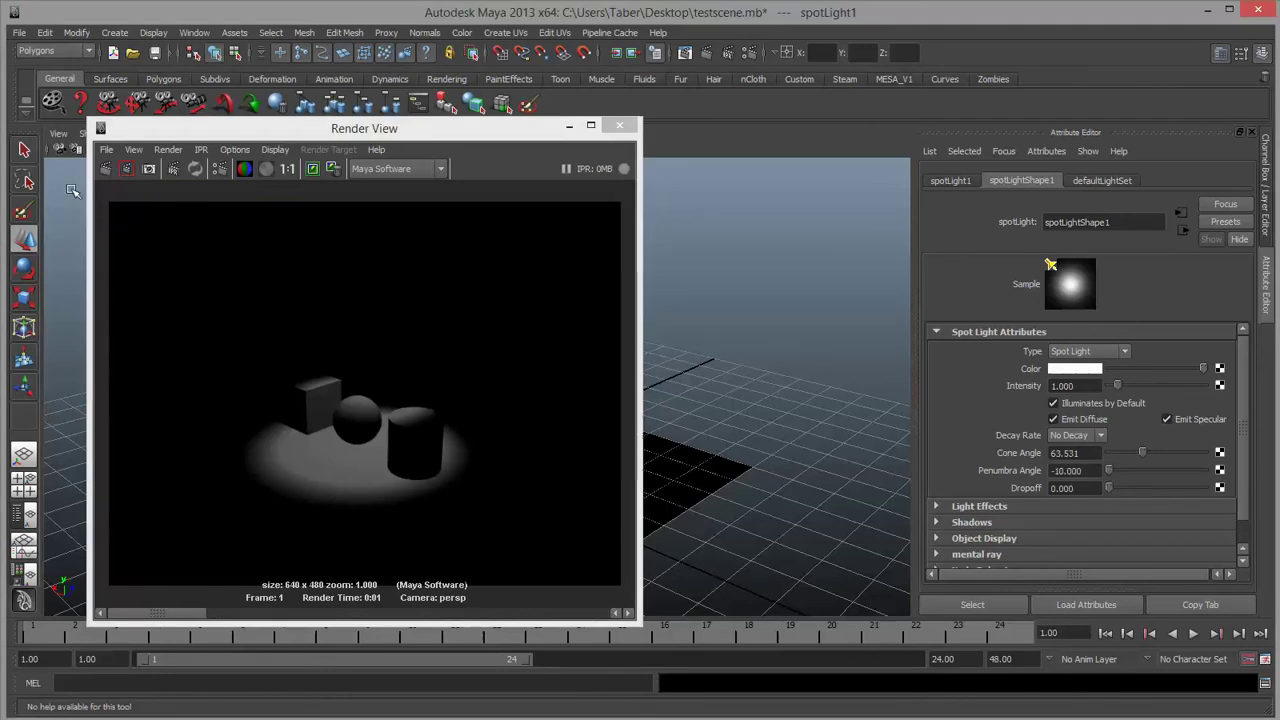
left_click(104, 168)
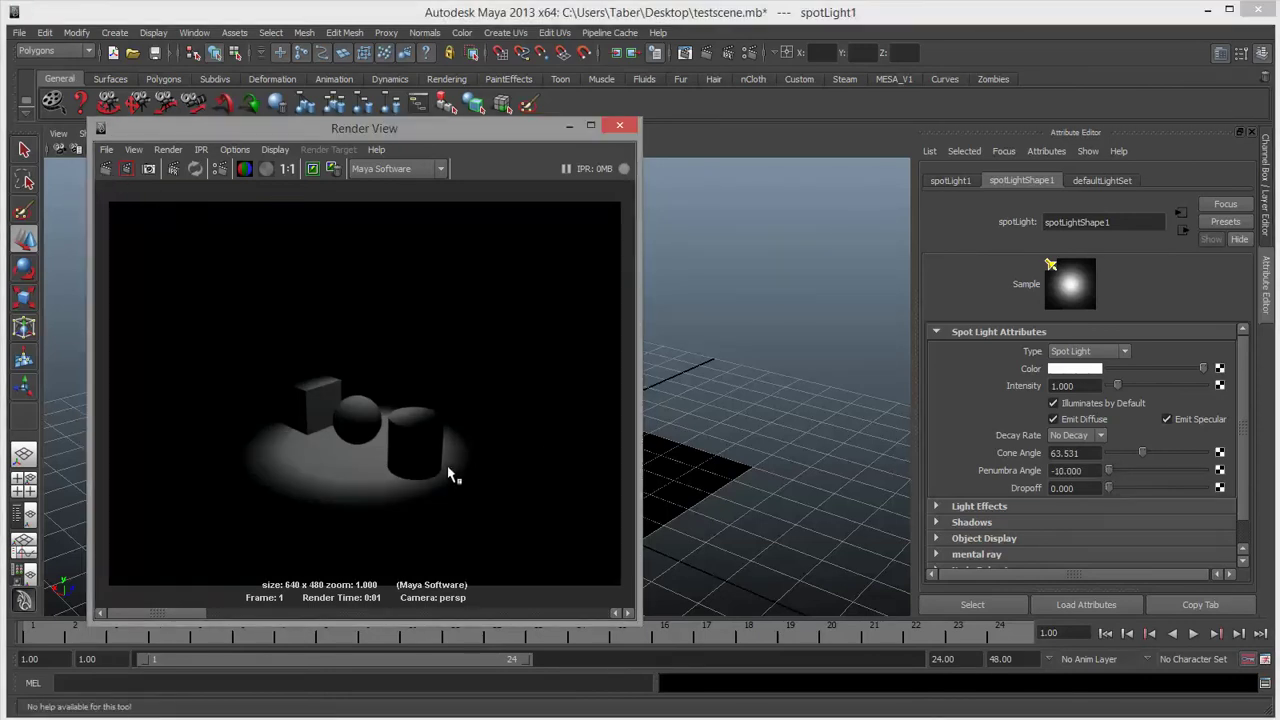
Set the spot light's penumbra angle to 0 and its dropoff to about 19.3, and render the frame.
left_click_drag(1122, 480, 1149, 480)
left_click(1087, 470)
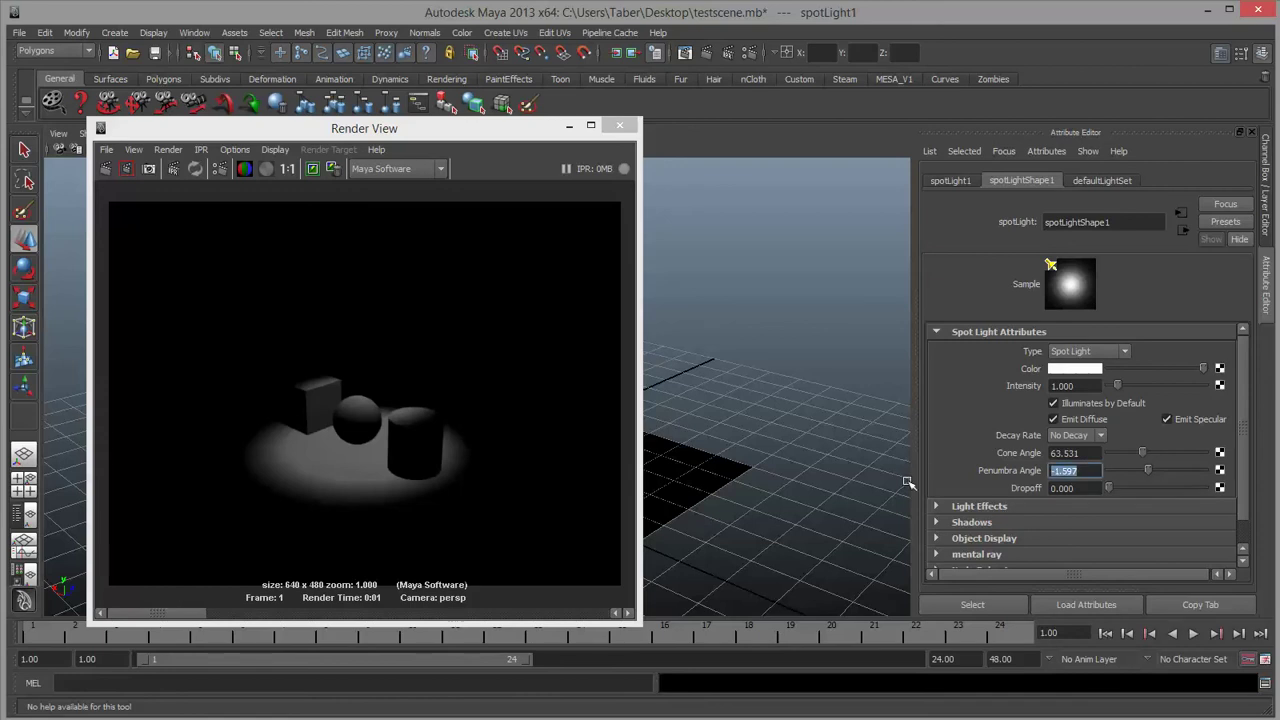
type("0")
key("Return")
left_click(105, 168)
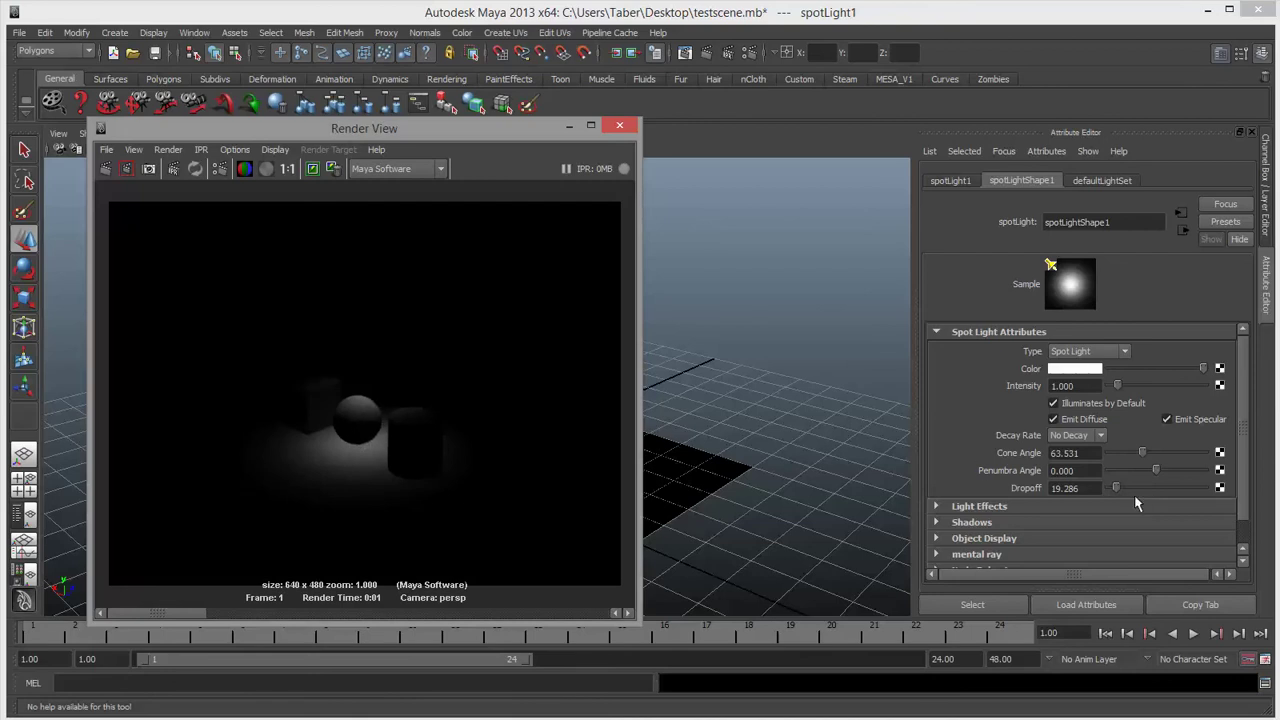
Compare spot light dropoff values of 90, about 2.1, and about 8.6, rendering the frame at each one.
left_click_drag(1134, 495, 1144, 490)
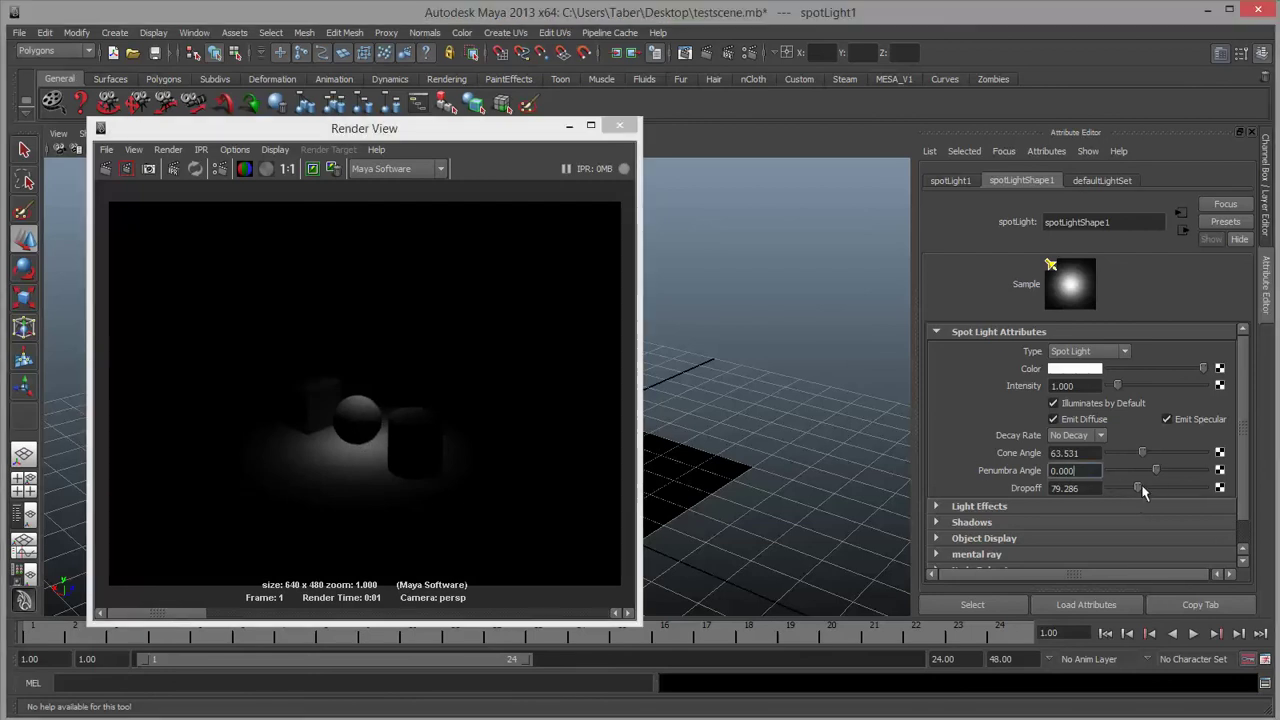
left_click(107, 170)
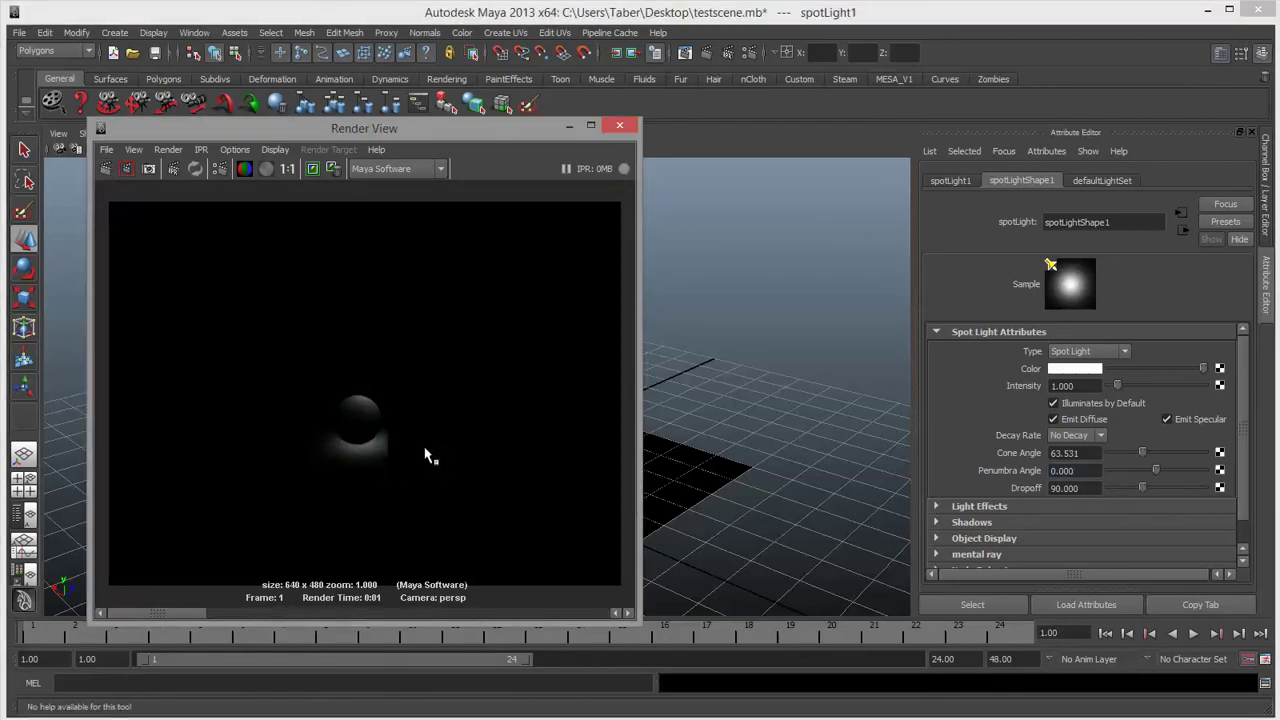
left_click_drag(1132, 493, 1110, 492)
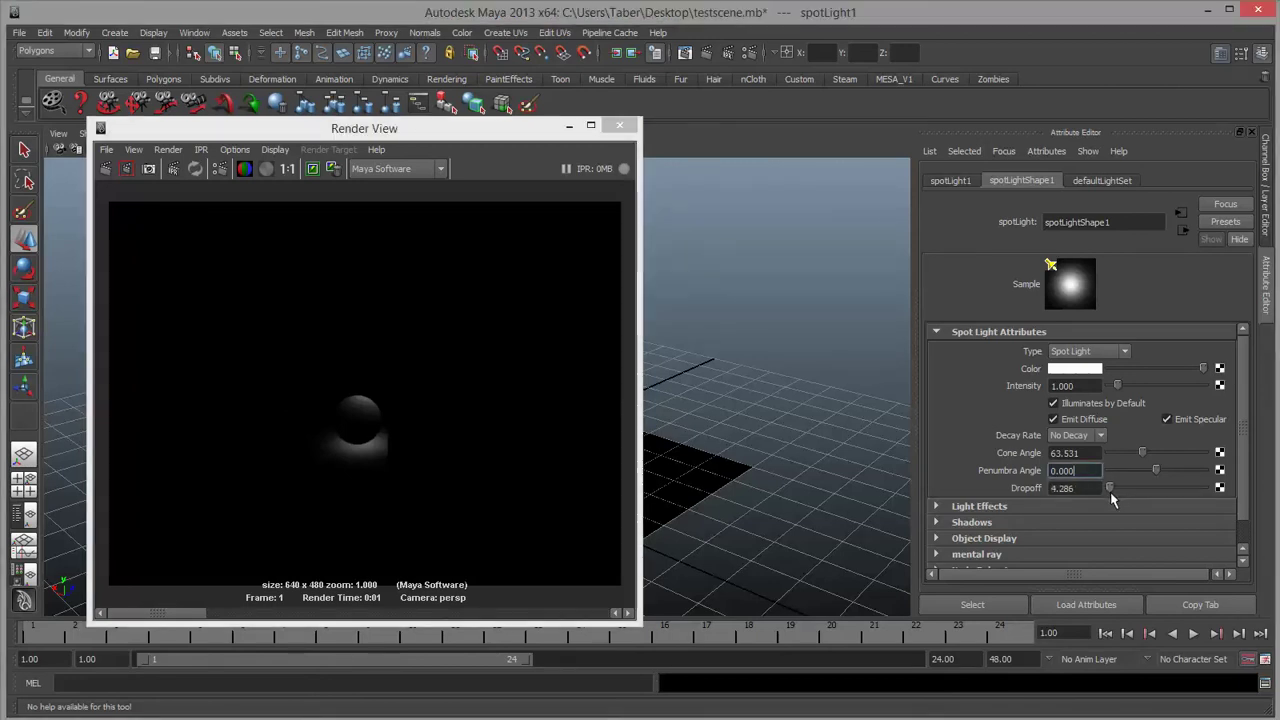
left_click(107, 168)
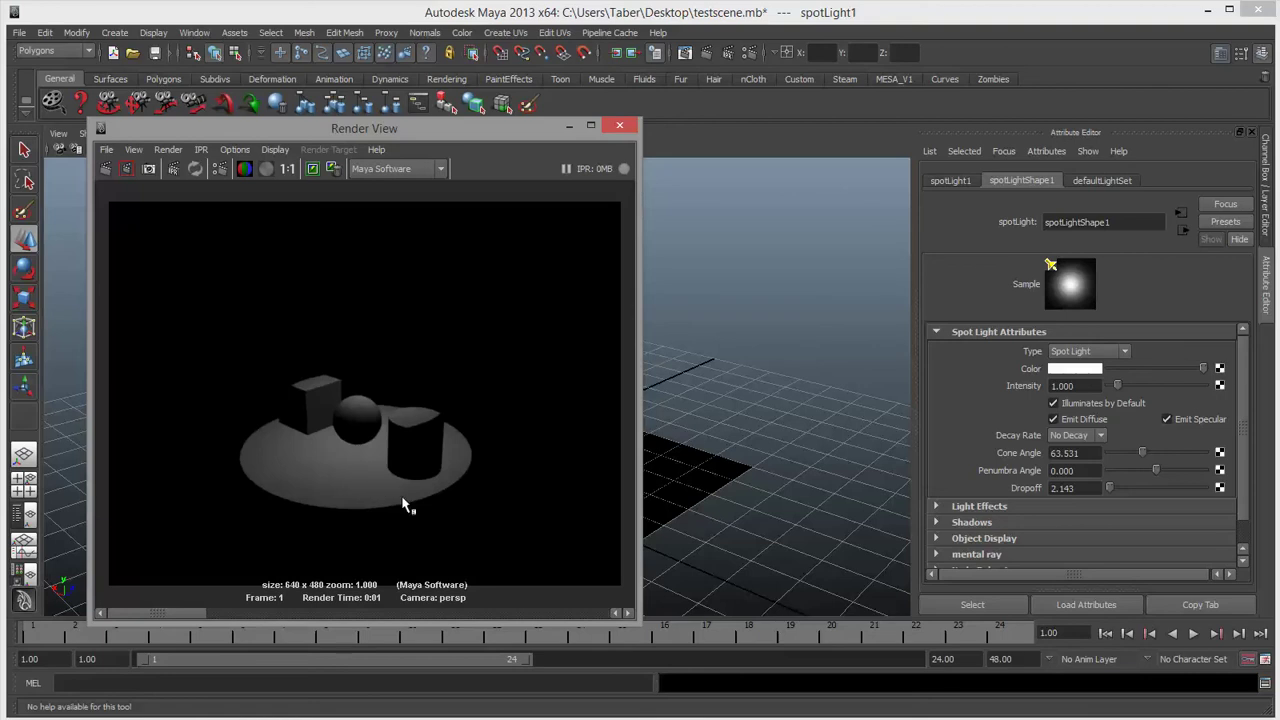
left_click(1111, 488)
left_click(107, 166)
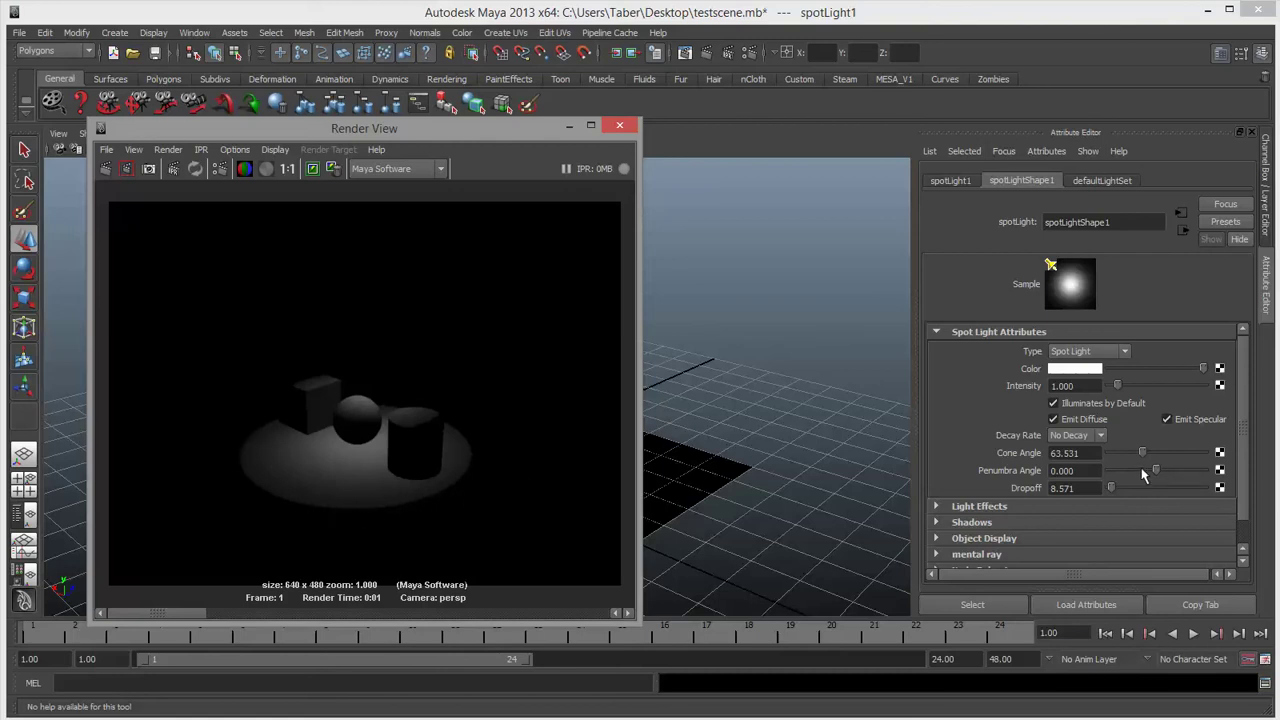
Render the spot light with penumbra angles lowered to about -4.6 and -7.1, and again with the dropoff raised to about 27.9.
left_click_drag(1155, 474, 1146, 472)
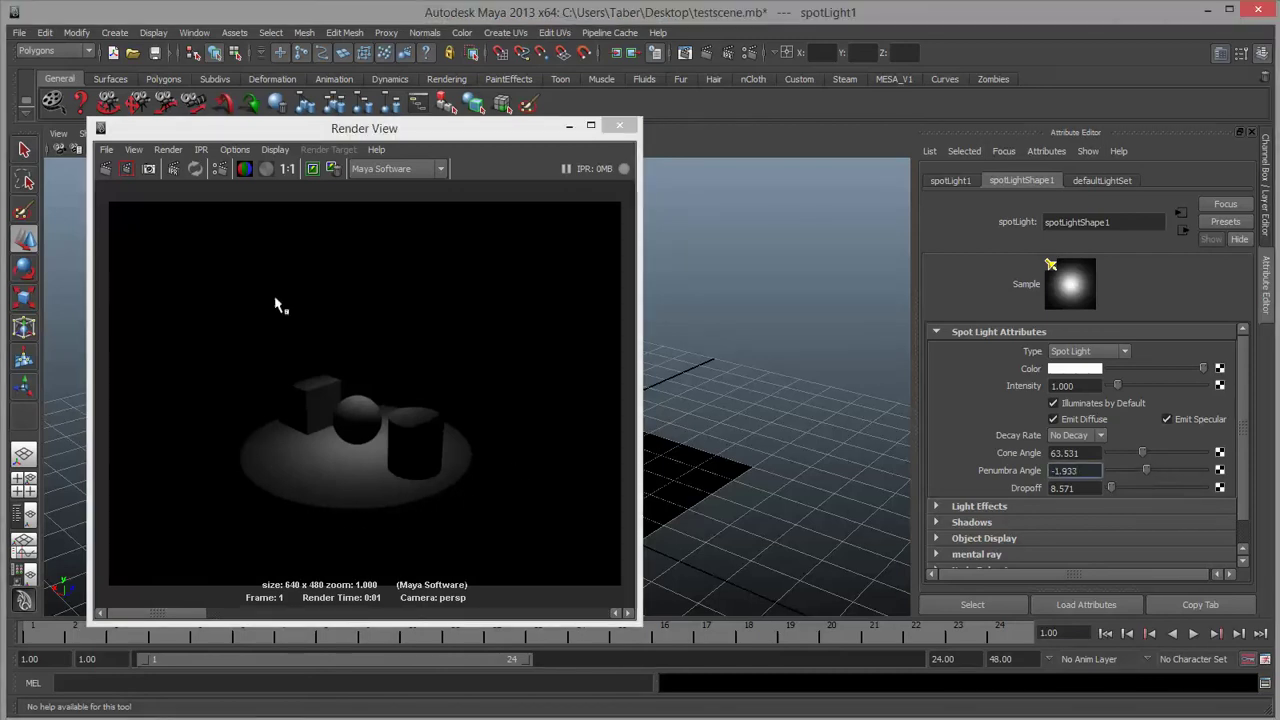
left_click(102, 168)
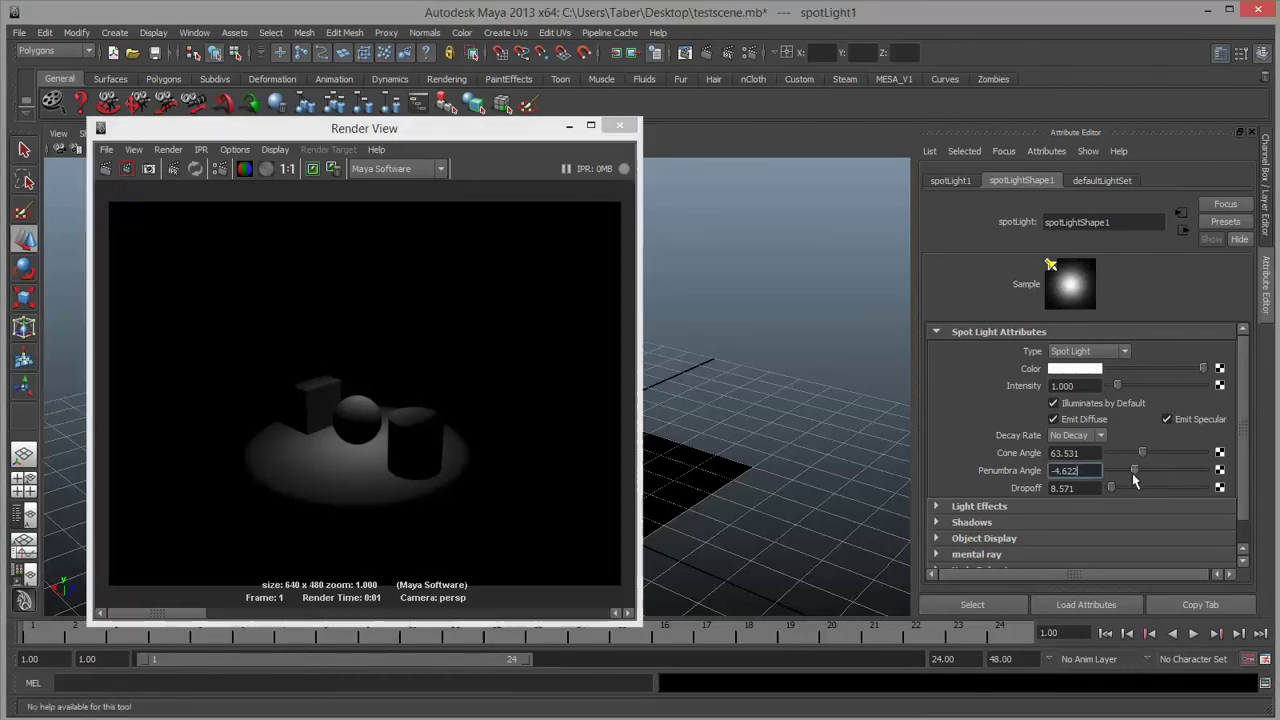
left_click_drag(1137, 470, 1123, 471)
left_click(106, 168)
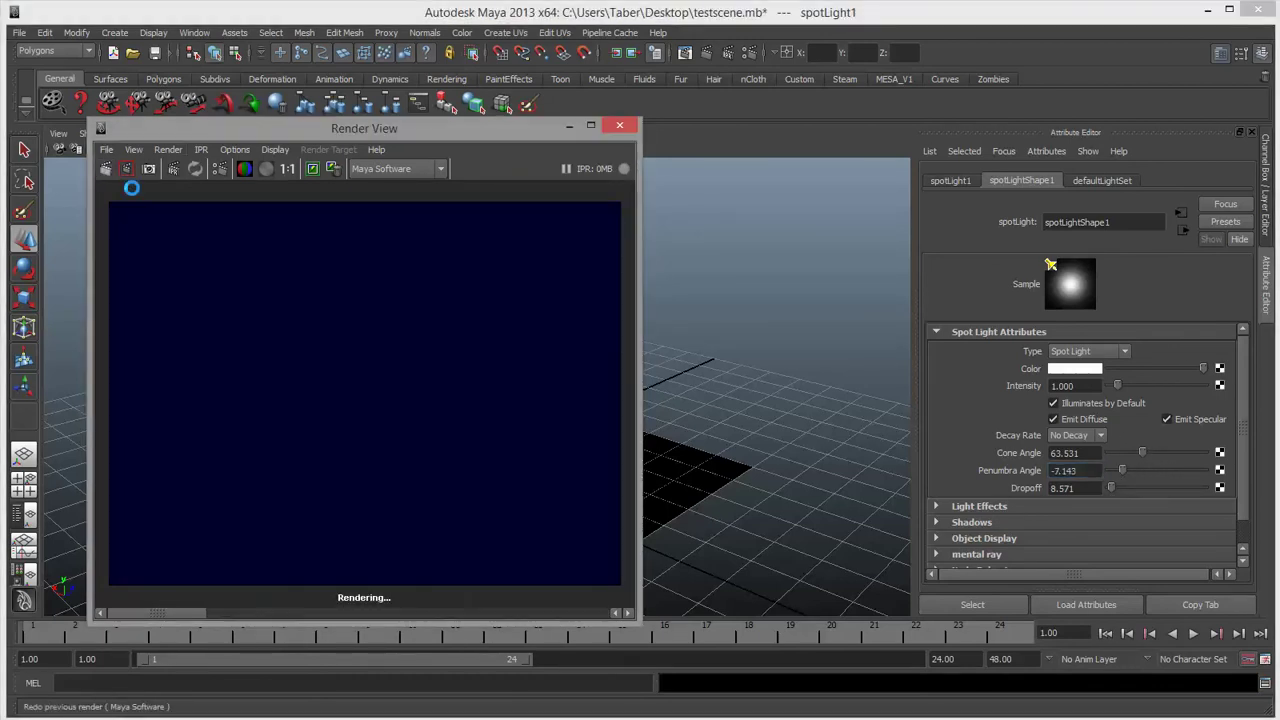
left_click_drag(1110, 488, 1119, 488)
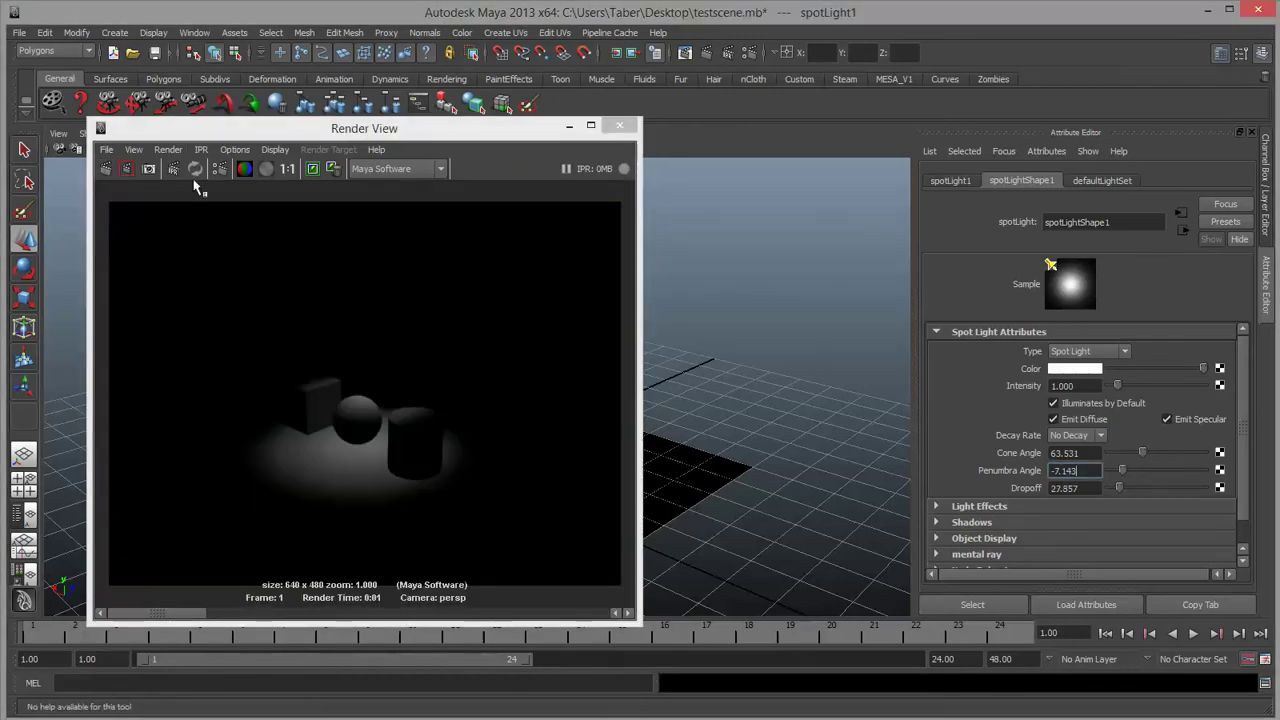
left_click(104, 168)
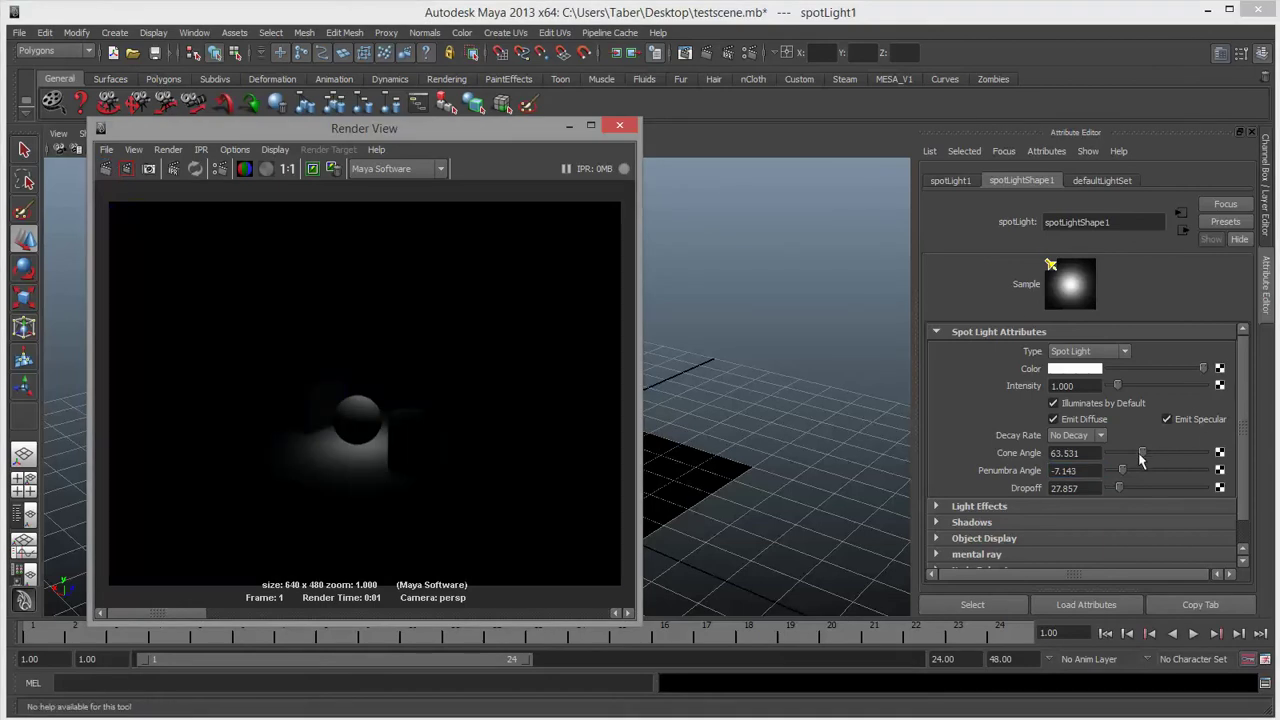
Widen the spot light's cone angle to about 102.9 and 136.1, reduce its dropoff to about 10.7, and render after each change.
left_click_drag(1145, 458, 1163, 455)
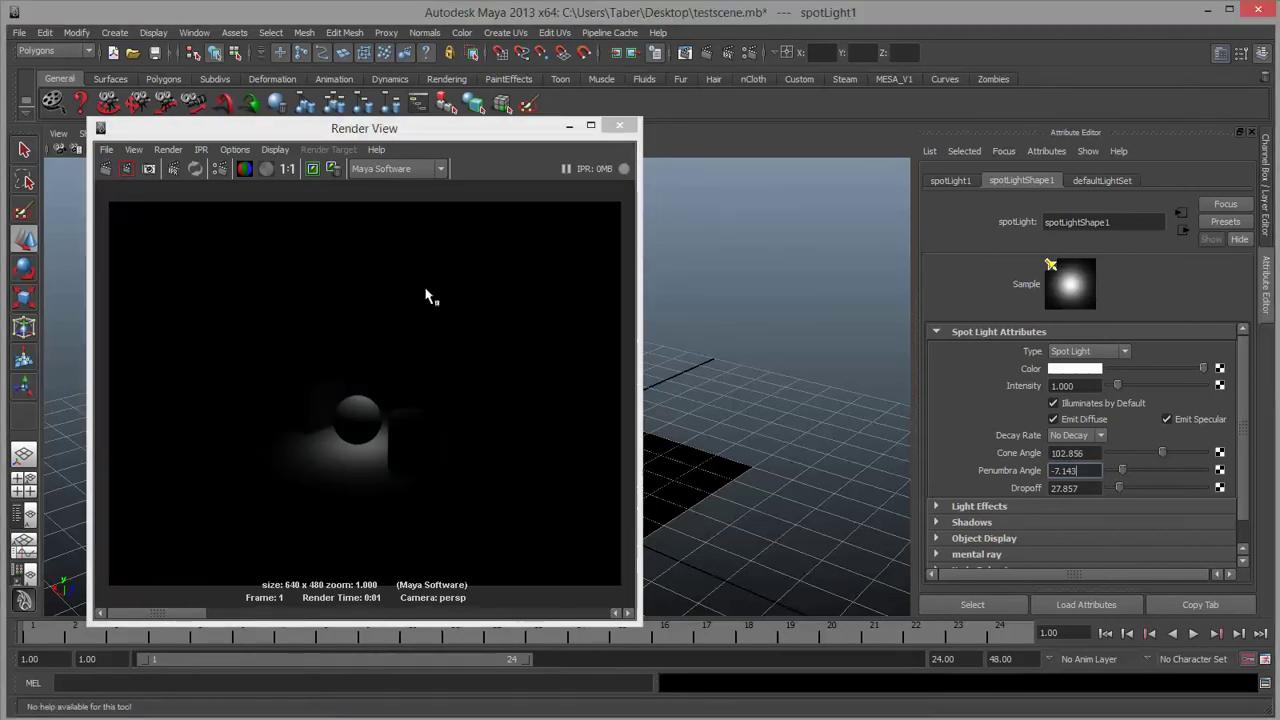
left_click(127, 171)
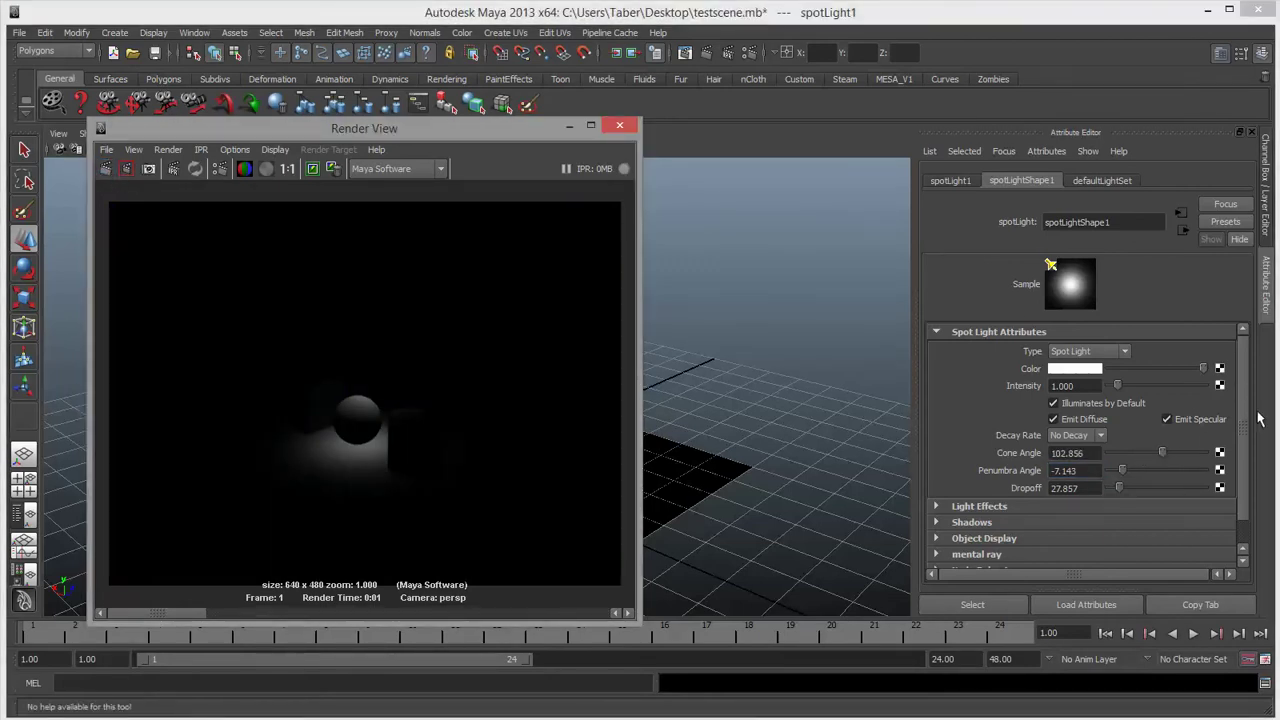
left_click_drag(1165, 458, 1181, 455)
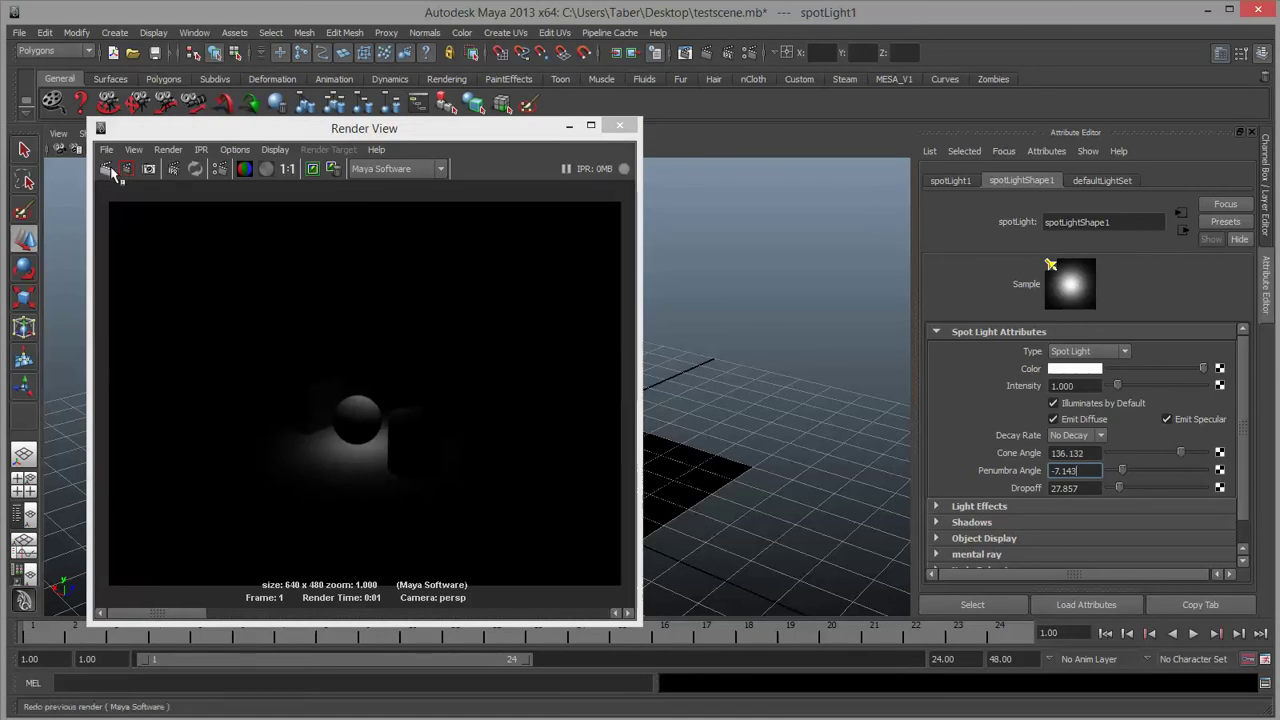
left_click(106, 168)
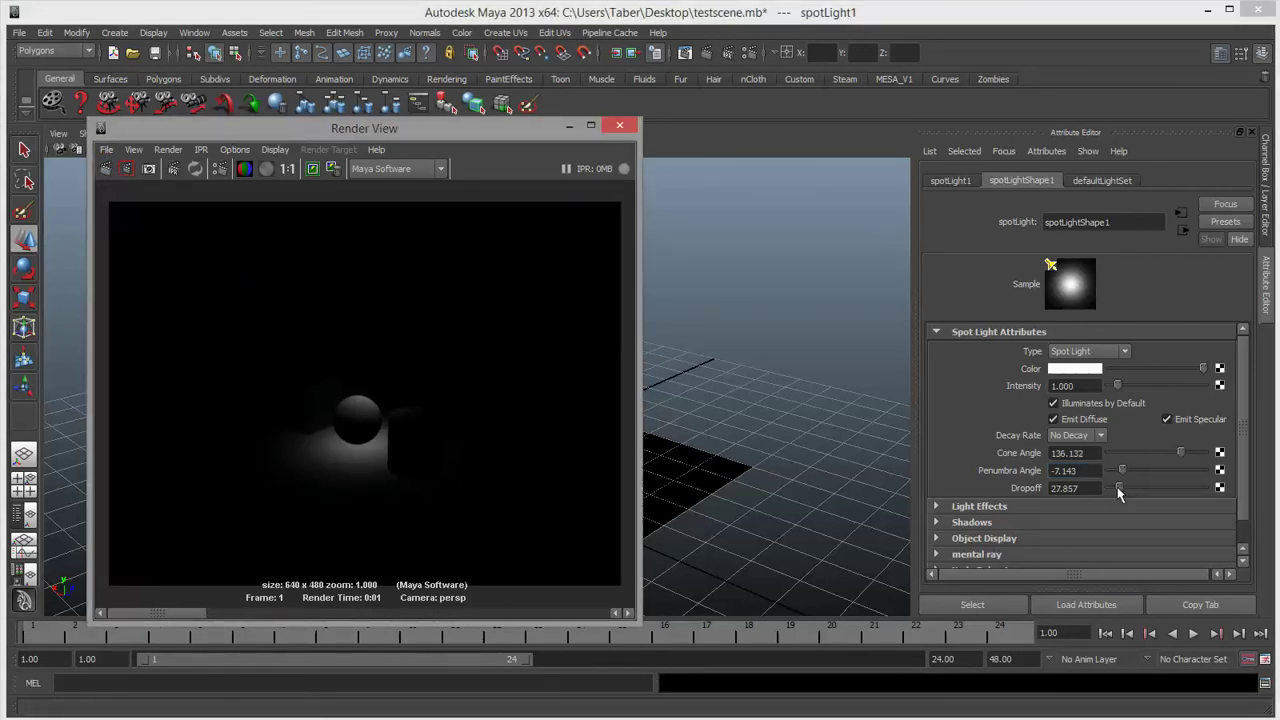
left_click_drag(1118, 490, 1110, 488)
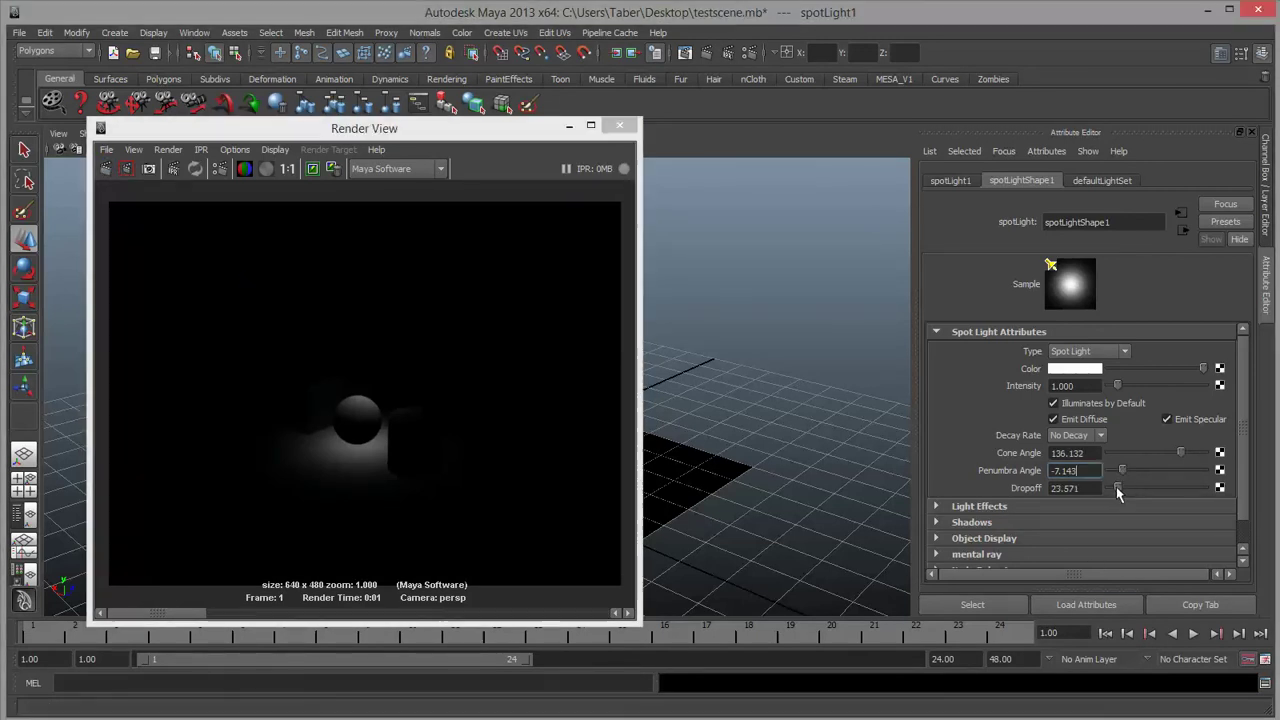
left_click(105, 169)
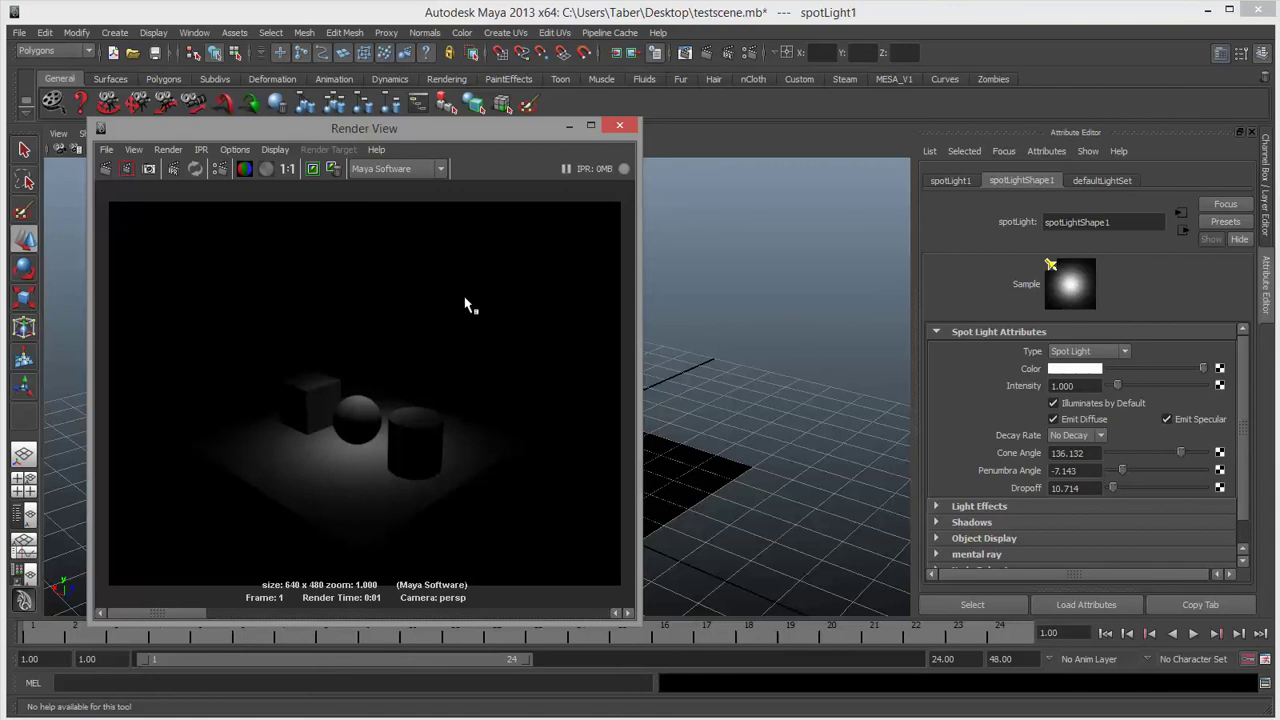
Move the render window aside, delete the spot light, and create an ambient light with default settings.
left_click(569, 126)
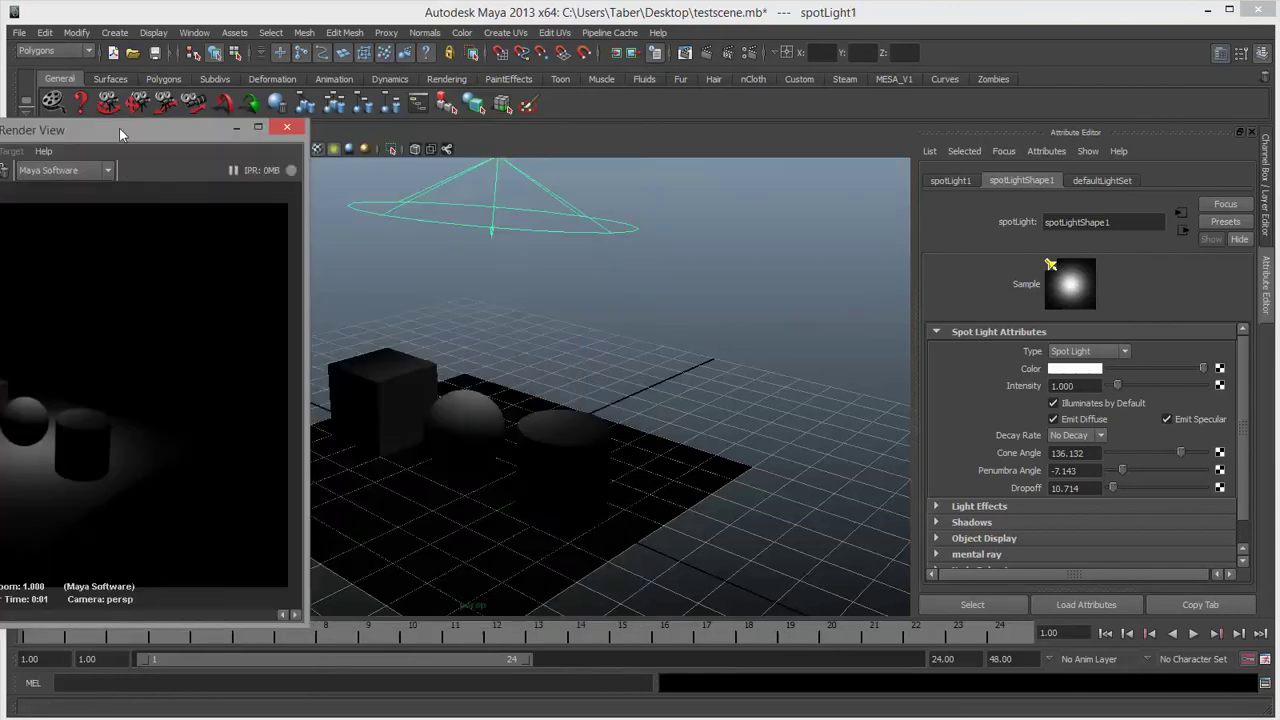
left_click_drag(611, 270, 497, 286)
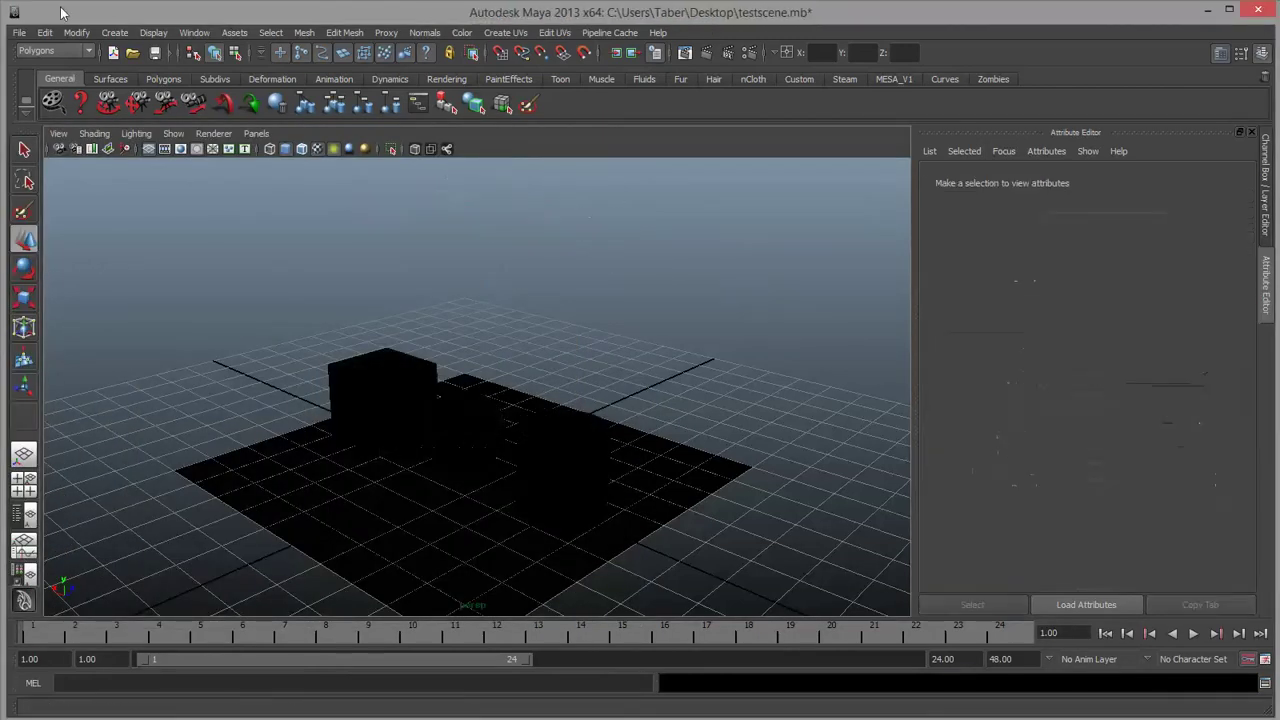
left_click(114, 32)
mouse_move(173, 120)
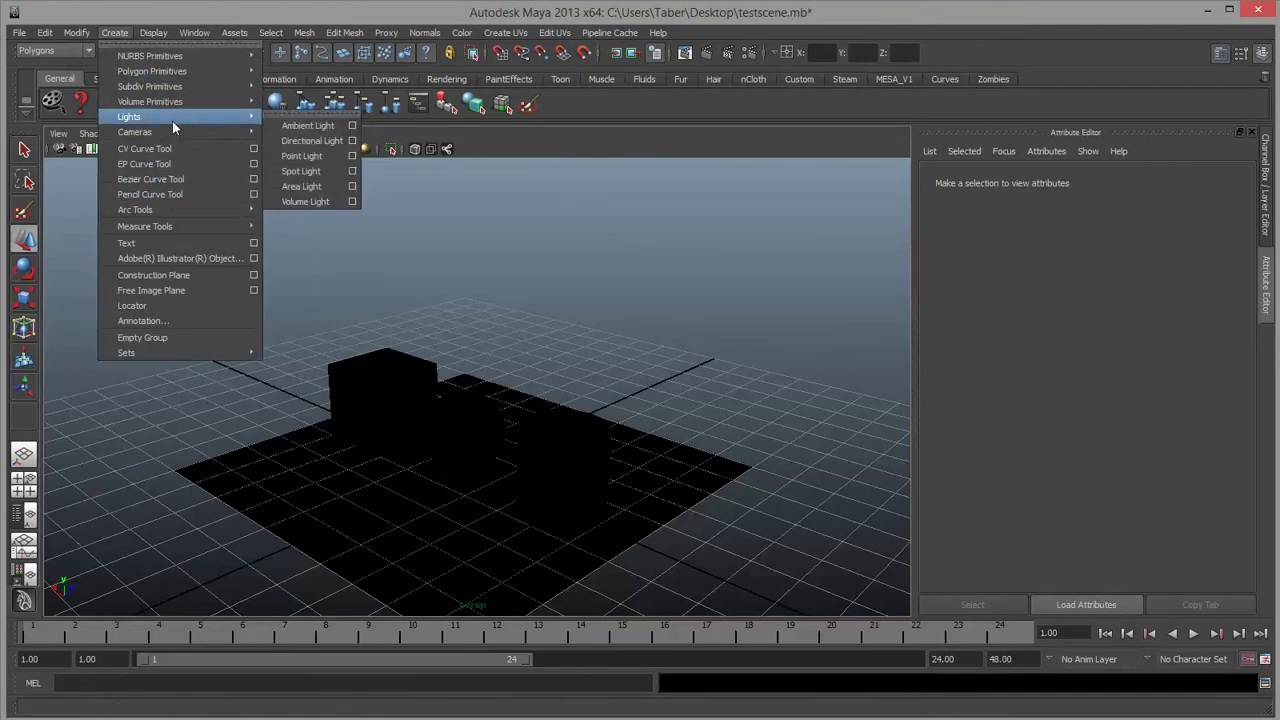
left_click(313, 125)
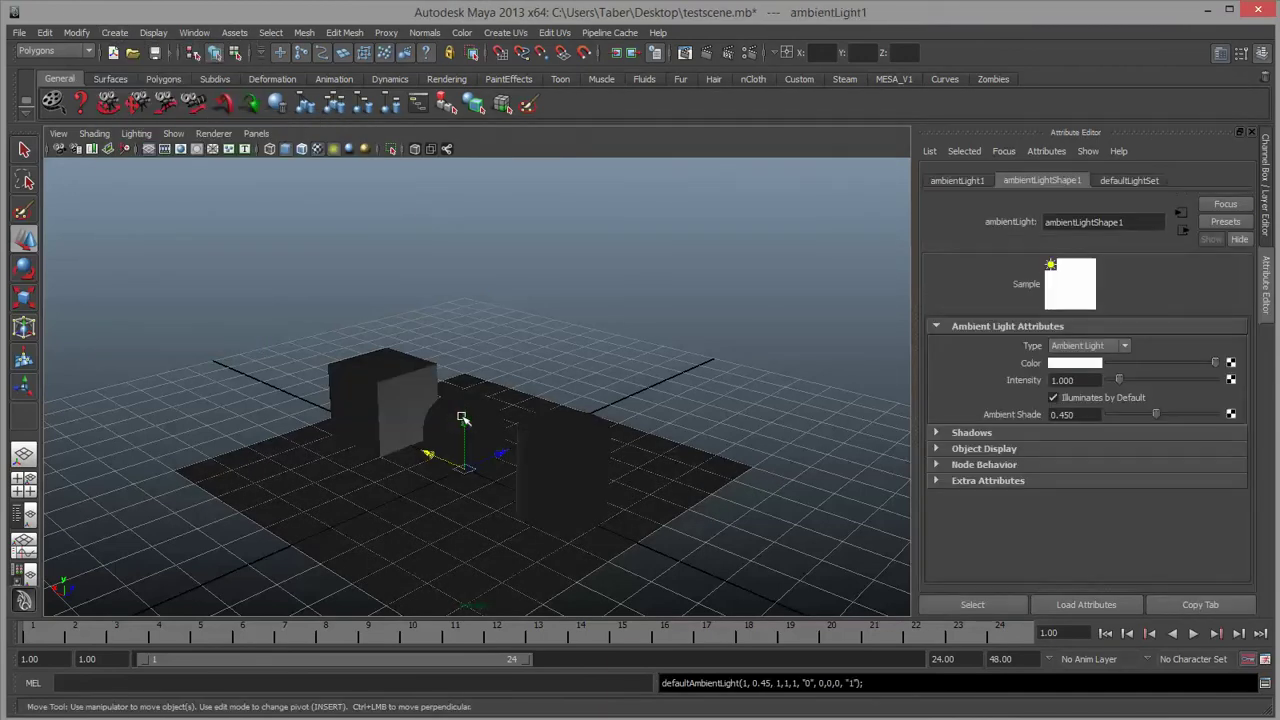
Raise the ambient light above the objects, shift it along the Z axis to one side, and render the frame.
left_click_drag(460, 407, 462, 268)
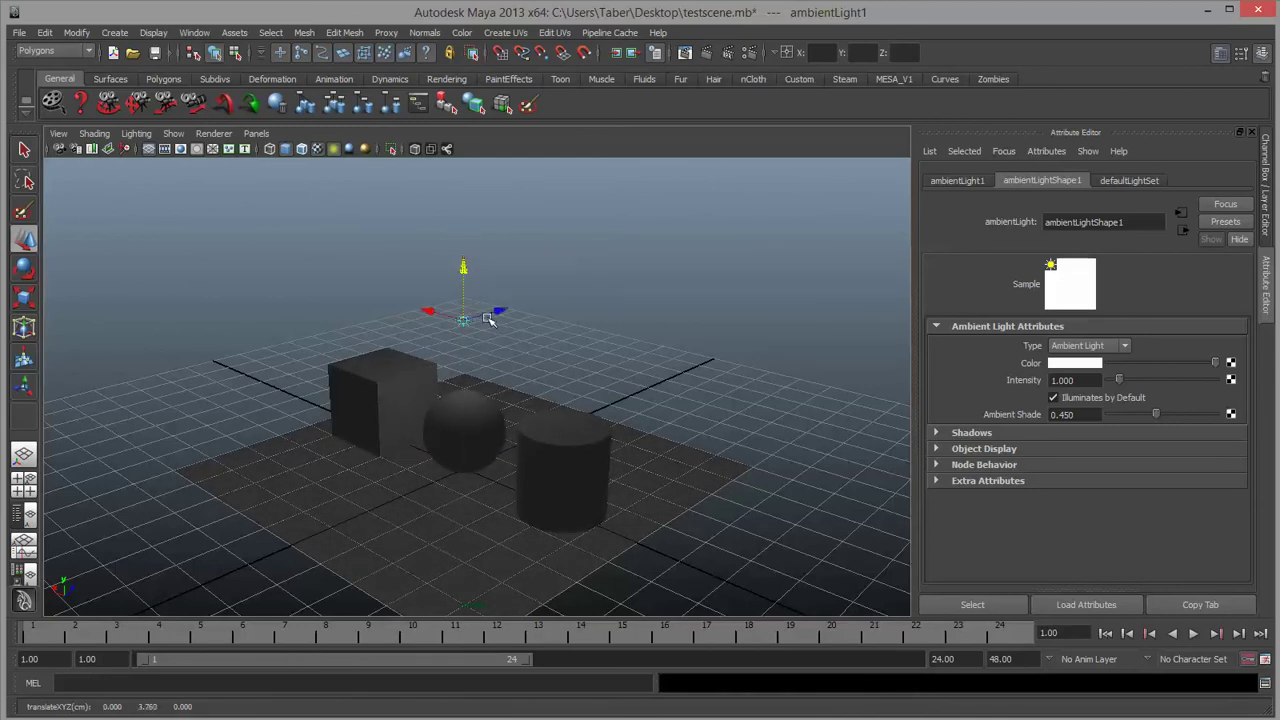
left_click_drag(499, 312, 656, 341)
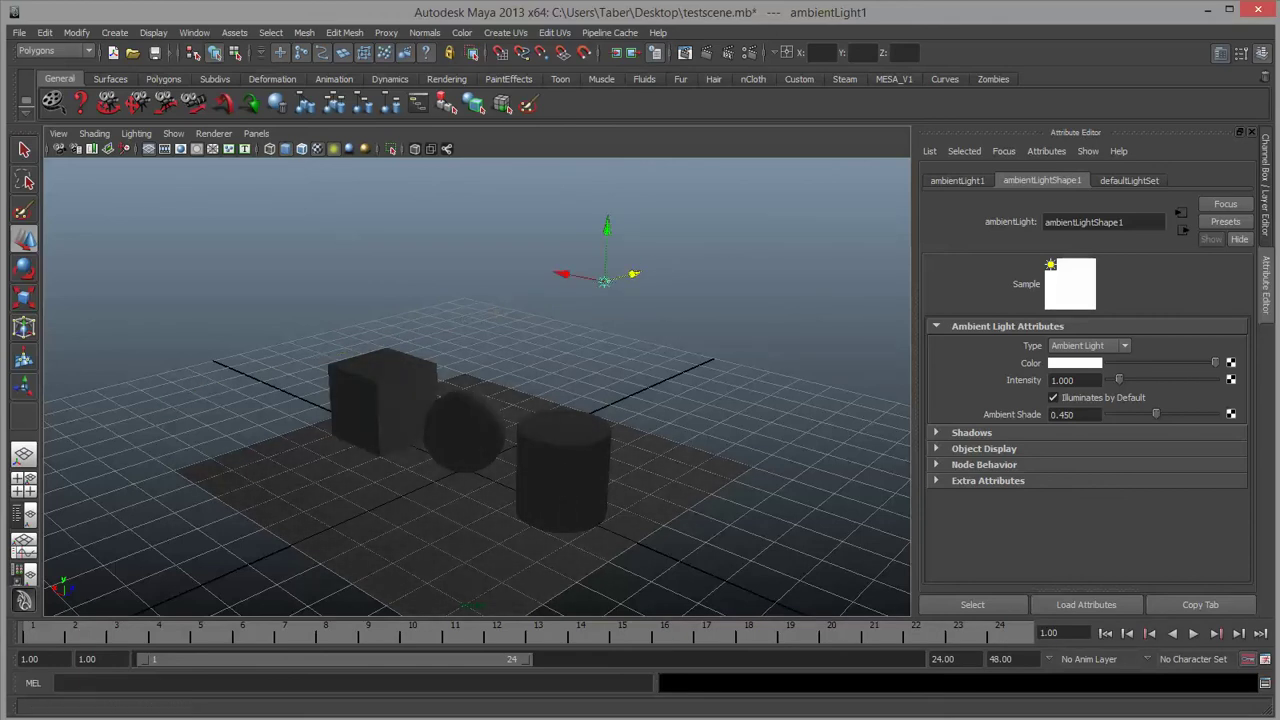
left_click_drag(0, 150, 470, 92)
left_click(103, 135)
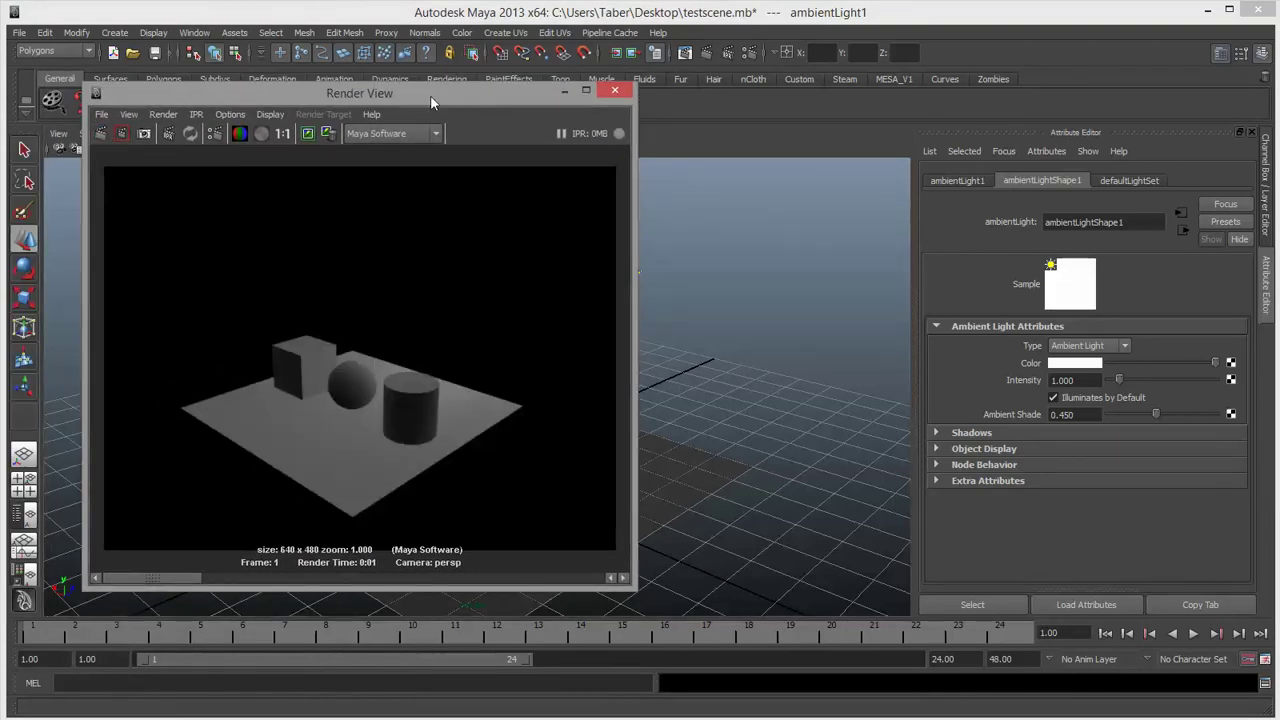
Raise the ambient light higher and render, then shift it along the Z axis to above the objects' centre and render again.
left_click_drag(430, 95, 277, 88)
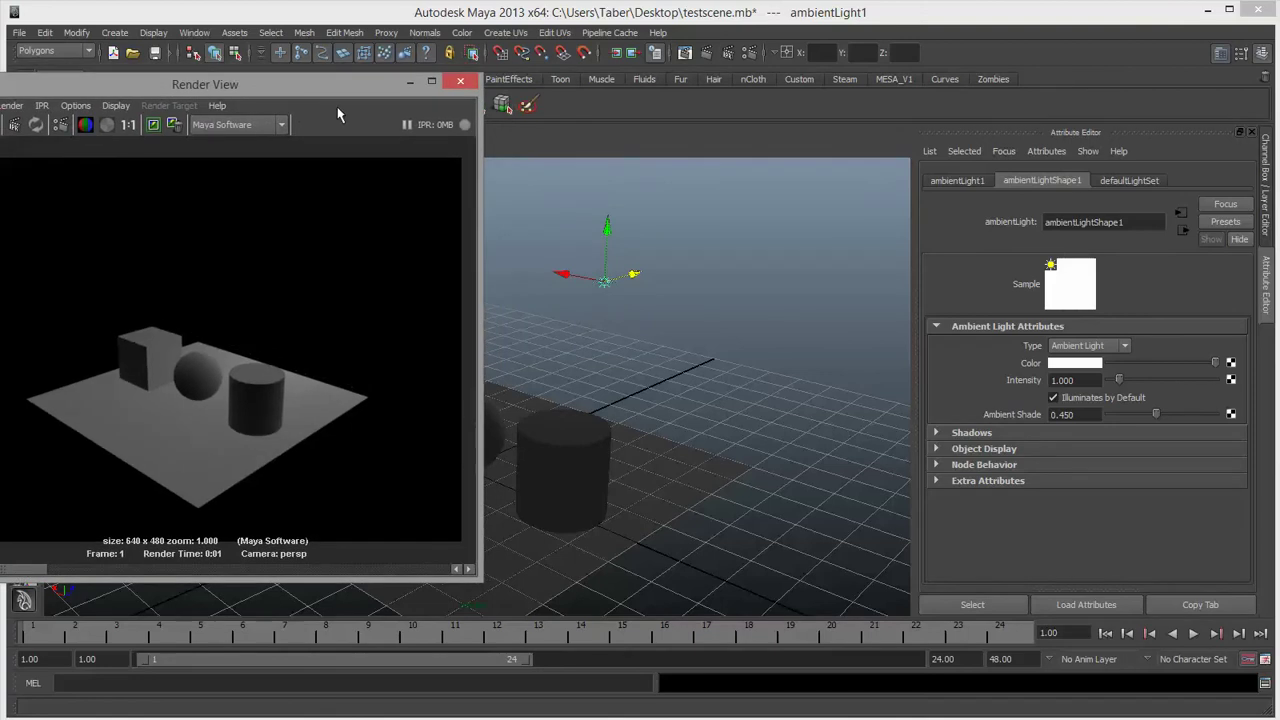
left_click_drag(607, 229, 581, 176)
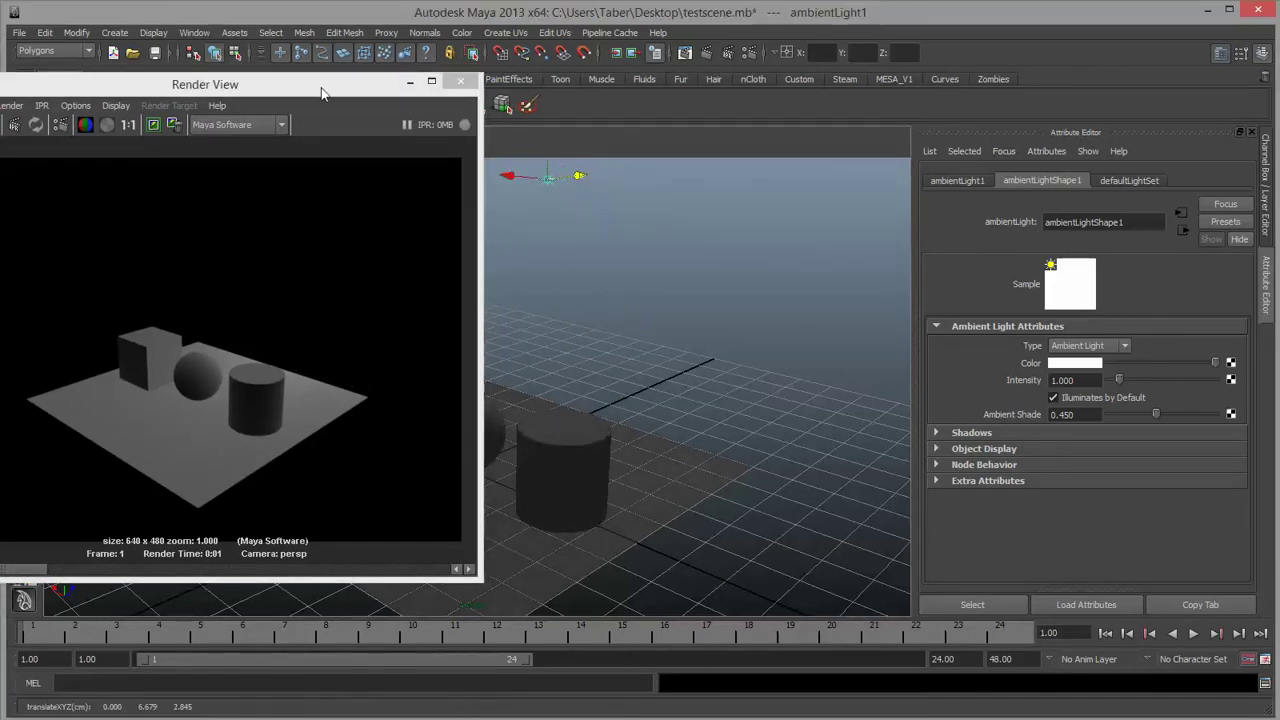
left_click_drag(324, 88, 1105, 123)
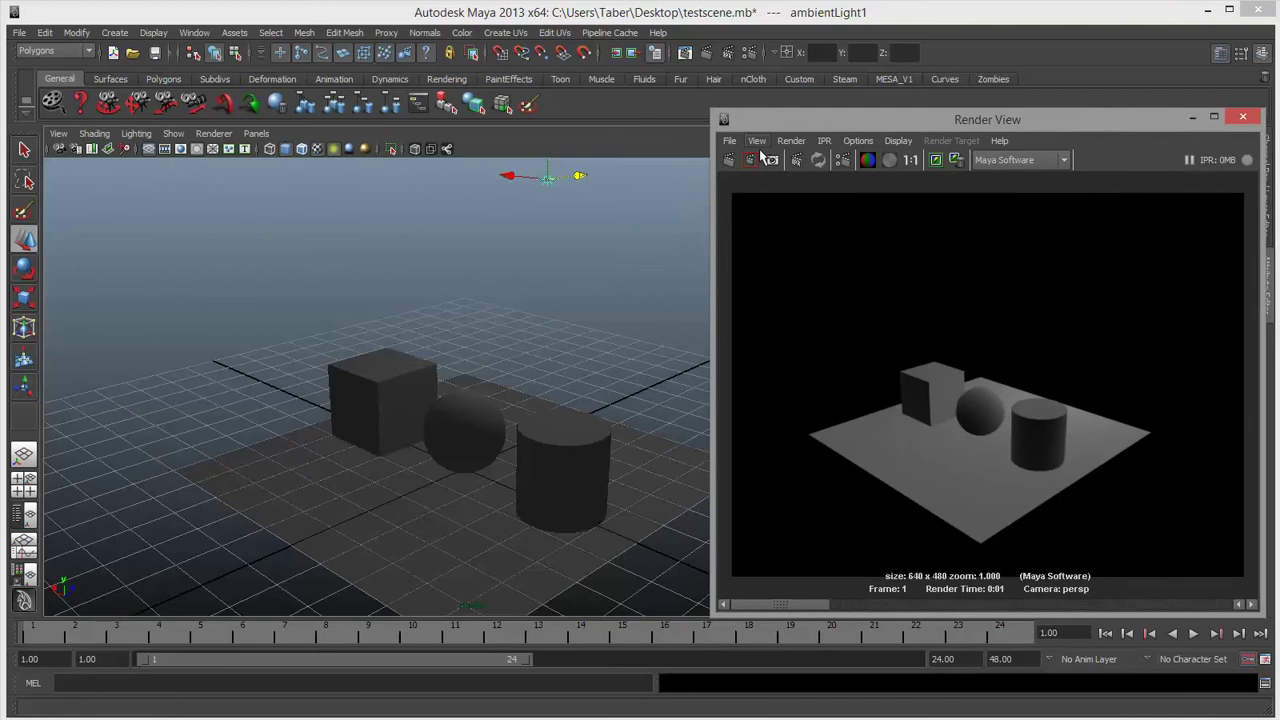
left_click(730, 161)
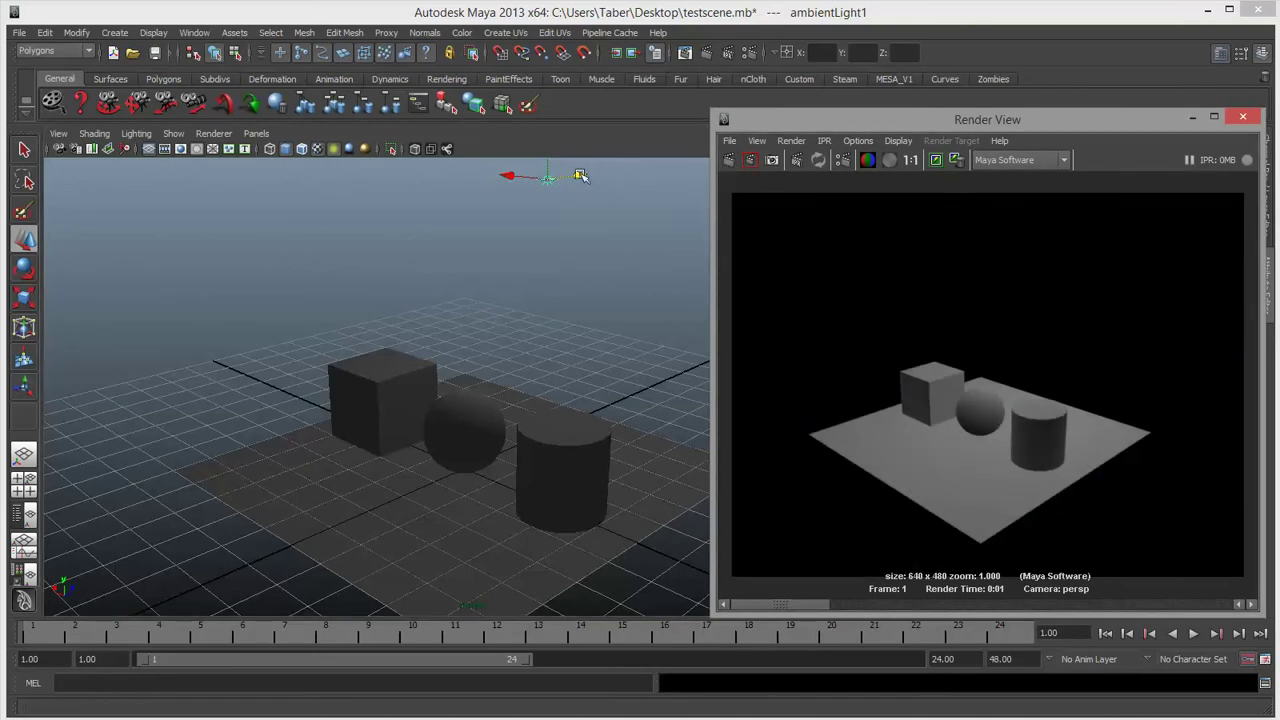
left_click_drag(582, 177, 514, 197)
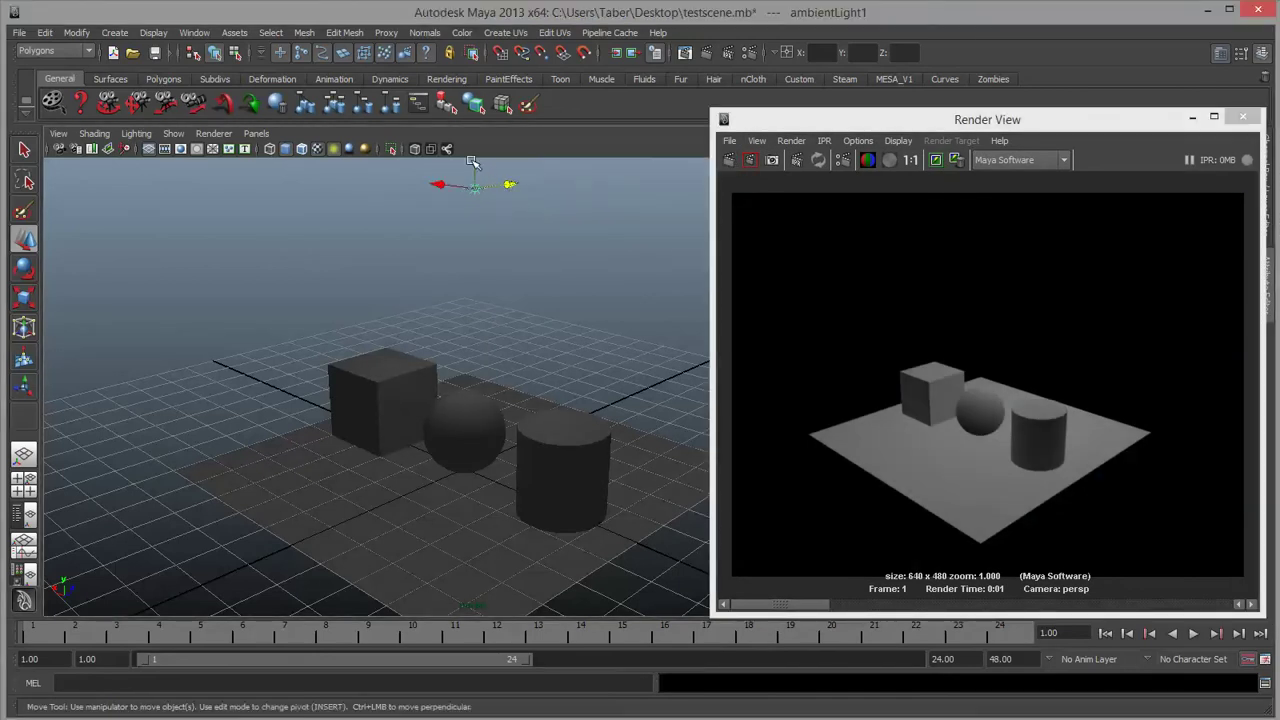
left_click(729, 160)
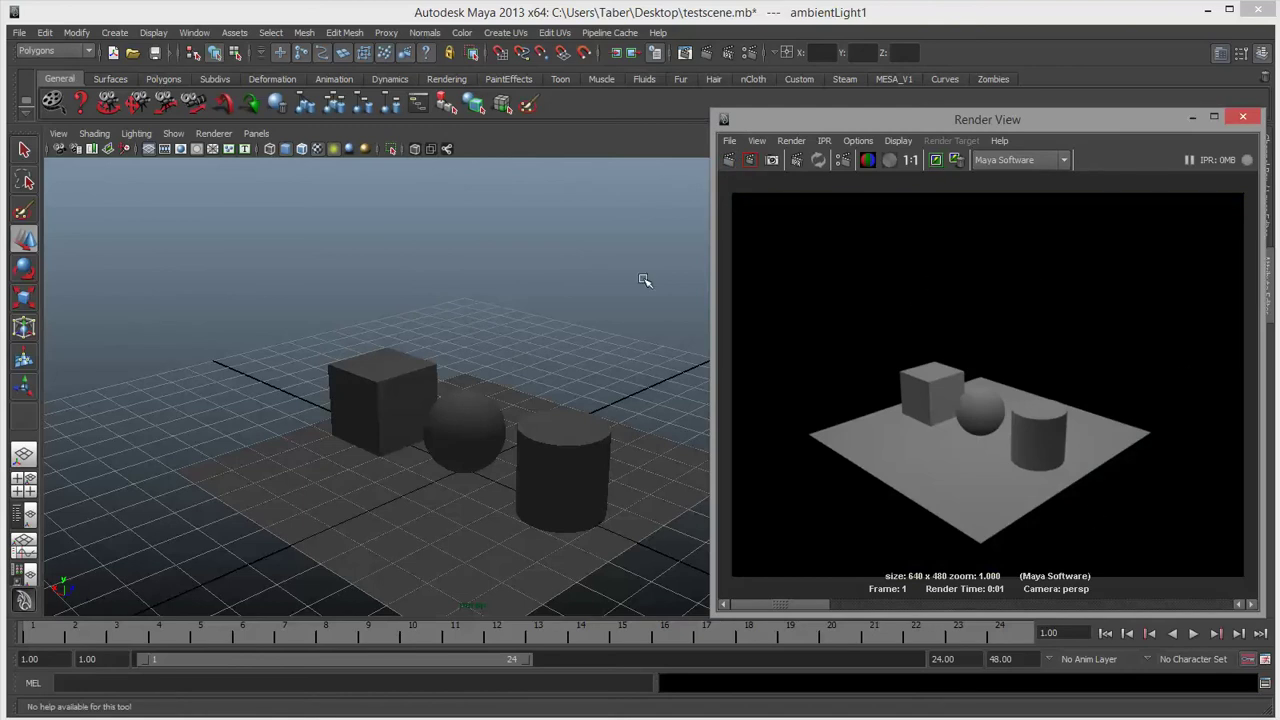
Render the scene with the ambient light lowered below the ground plane, and again with it just above the objects.
scroll(518, 274, "down", 5)
key("w")
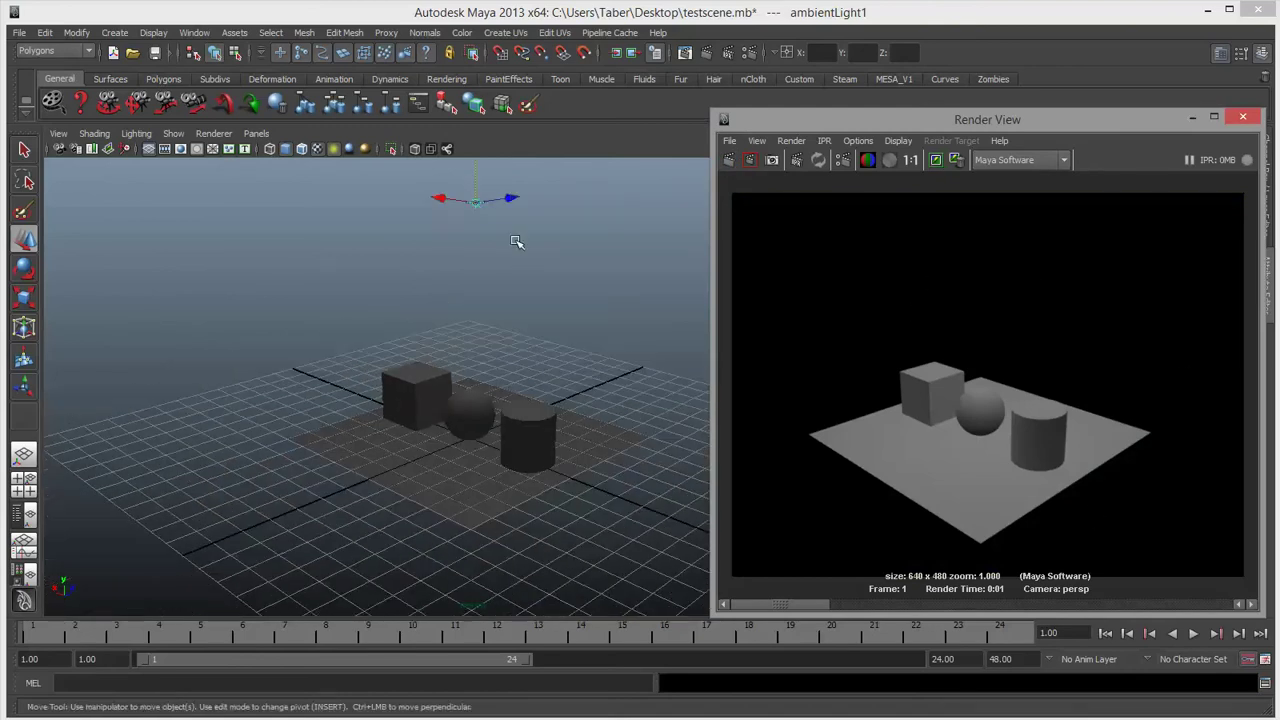
left_click_drag(476, 175, 476, 568)
left_click(730, 160)
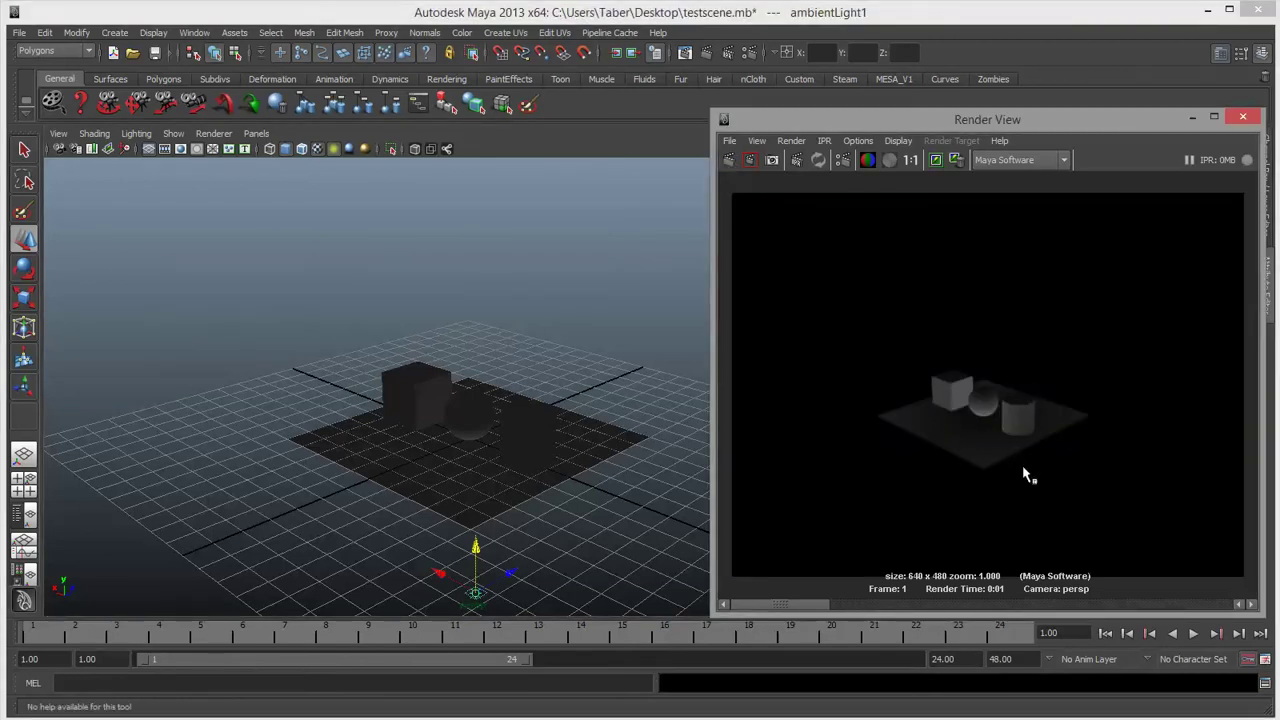
left_click_drag(474, 546, 488, 101)
mouse_move(475, 165)
left_mouse_down()
mouse_move(480, 343)
mouse_move(480, 318)
left_mouse_up()
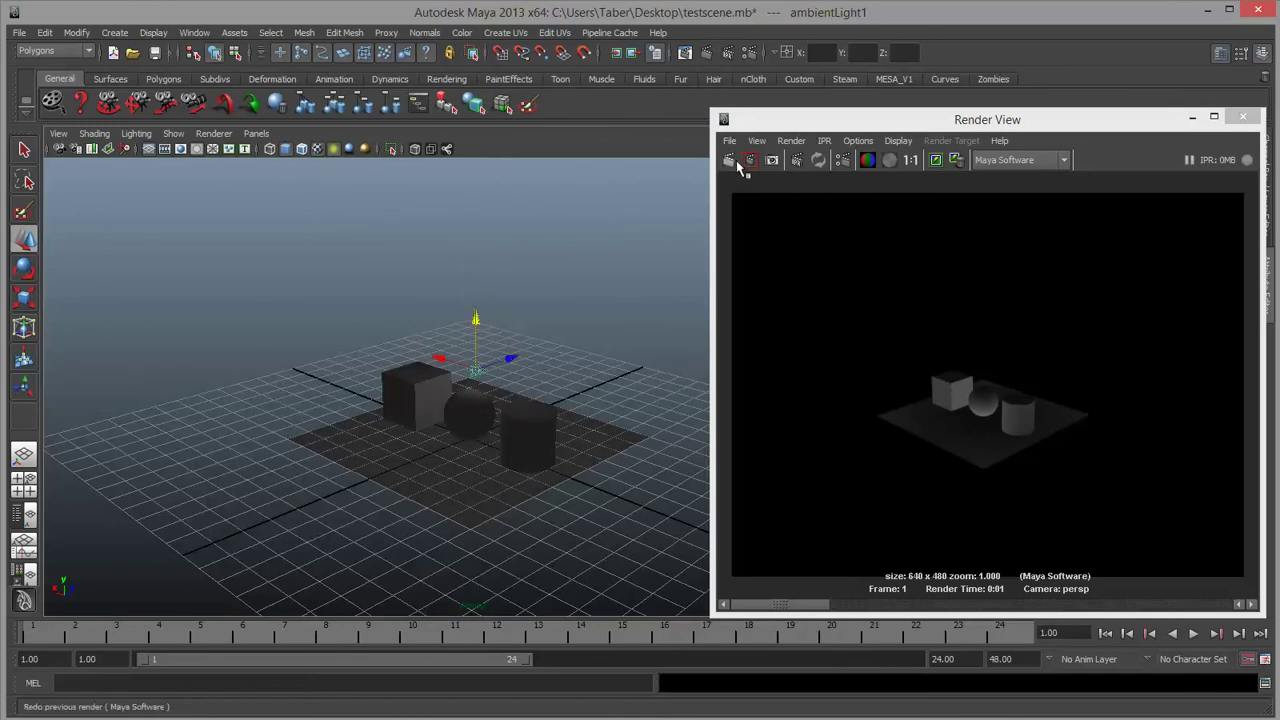
left_click(730, 160)
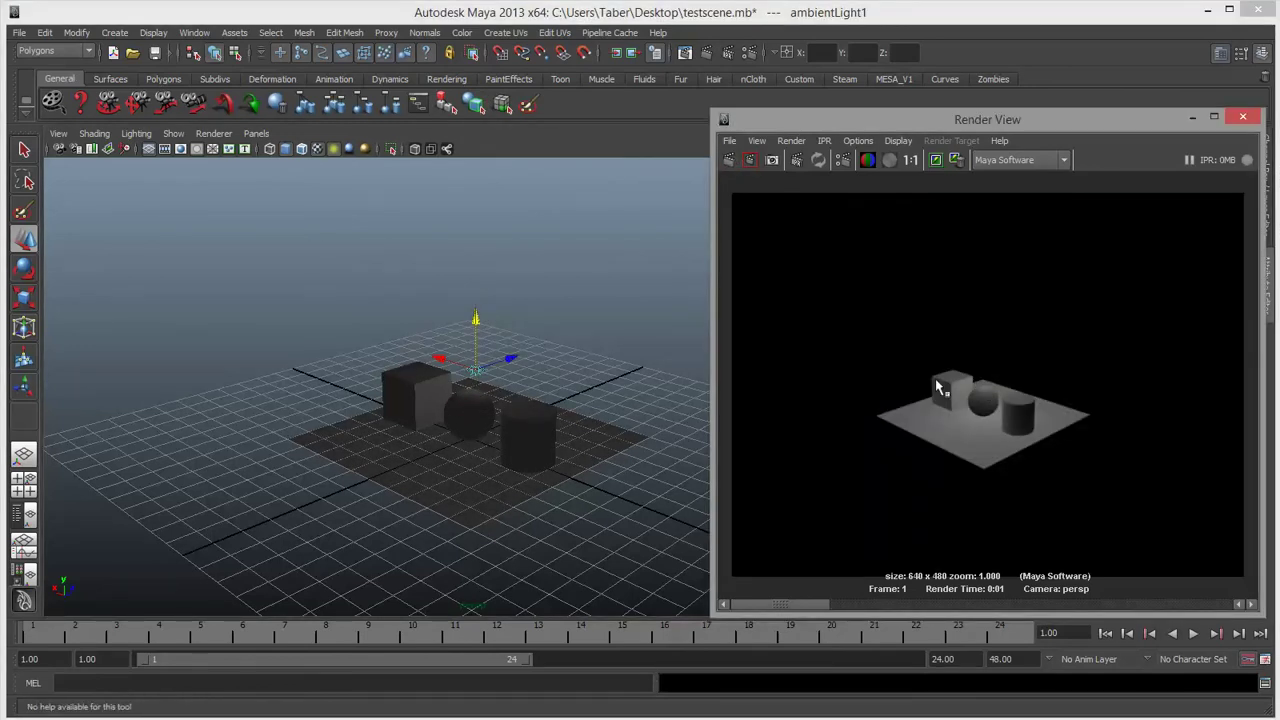
Raise the ambient light high above the objects and render the scene from a closer view.
left_click_drag(477, 317, 461, 116)
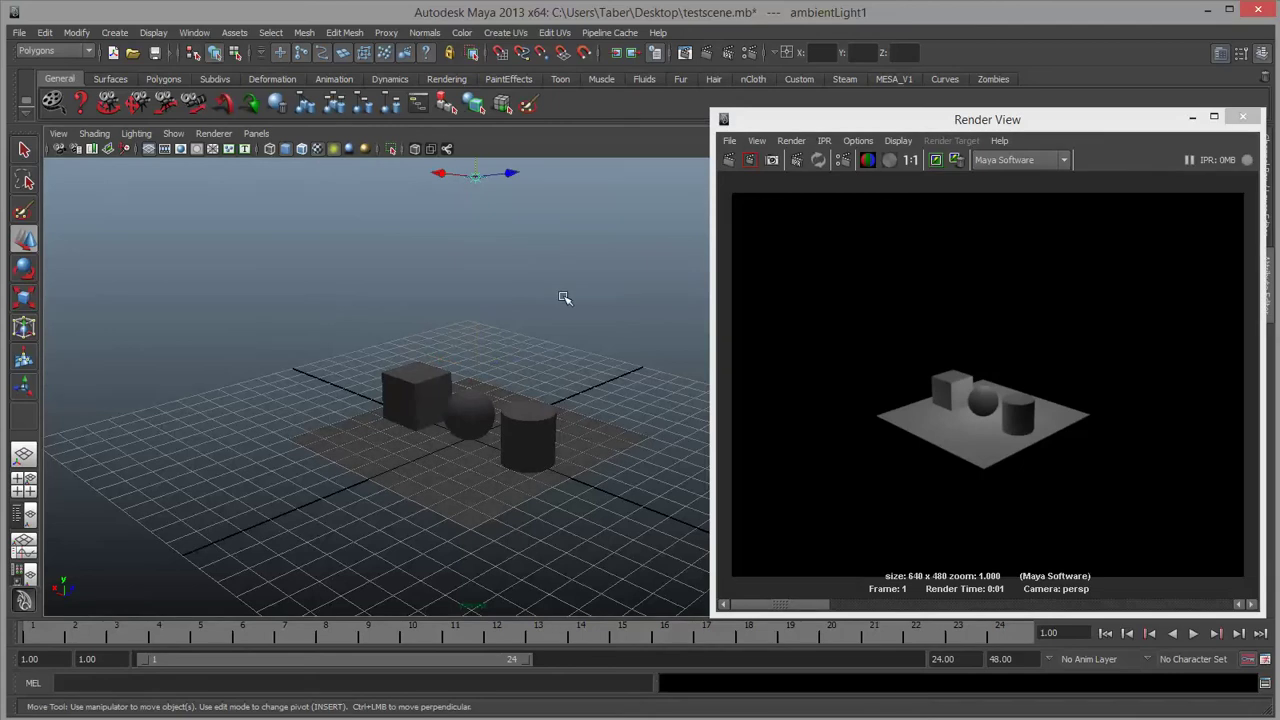
scroll(551, 362, "up", 2)
scroll(551, 362, "up", 2)
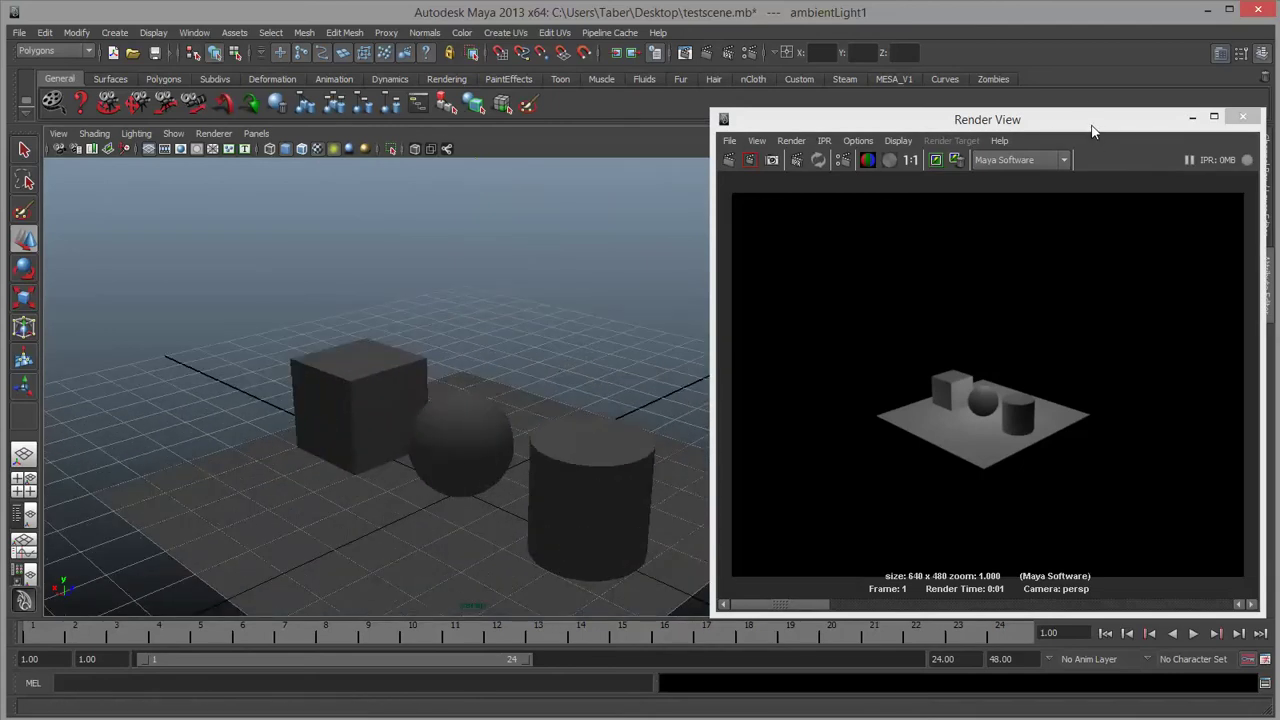
left_click_drag(1093, 131, 365, 112)
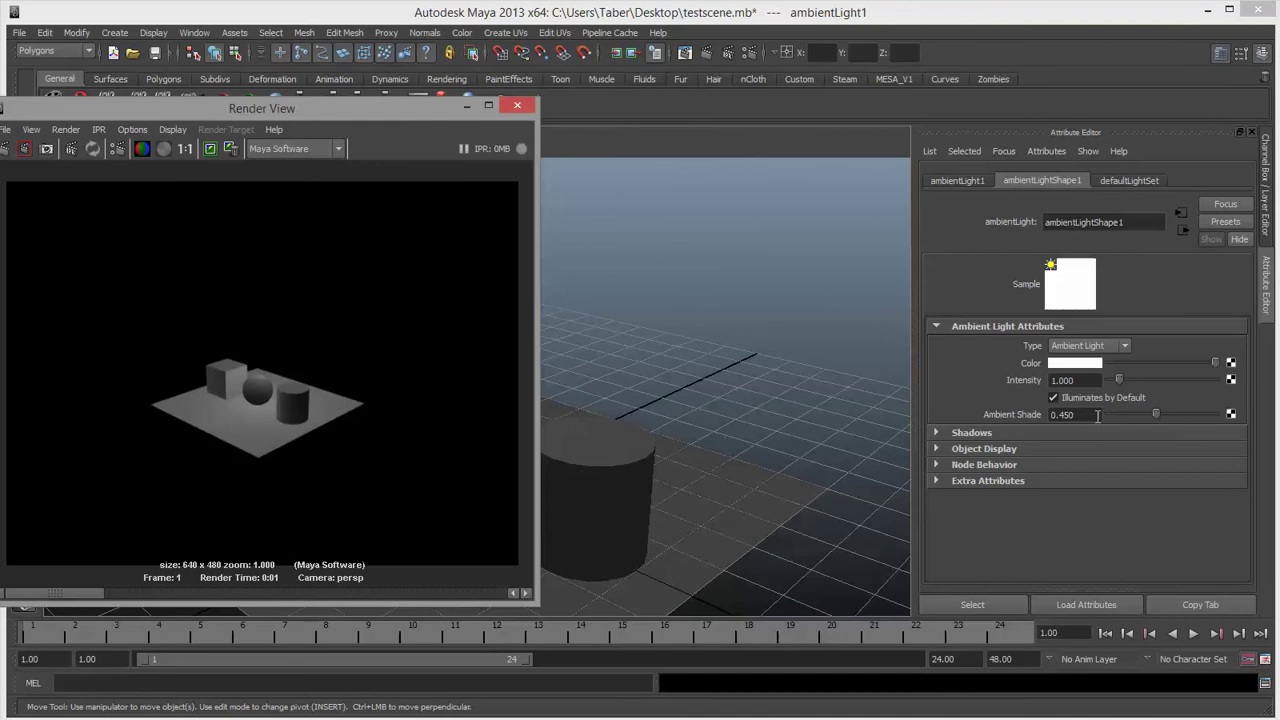
left_click_drag(325, 107, 420, 95)
left_click(198, 150)
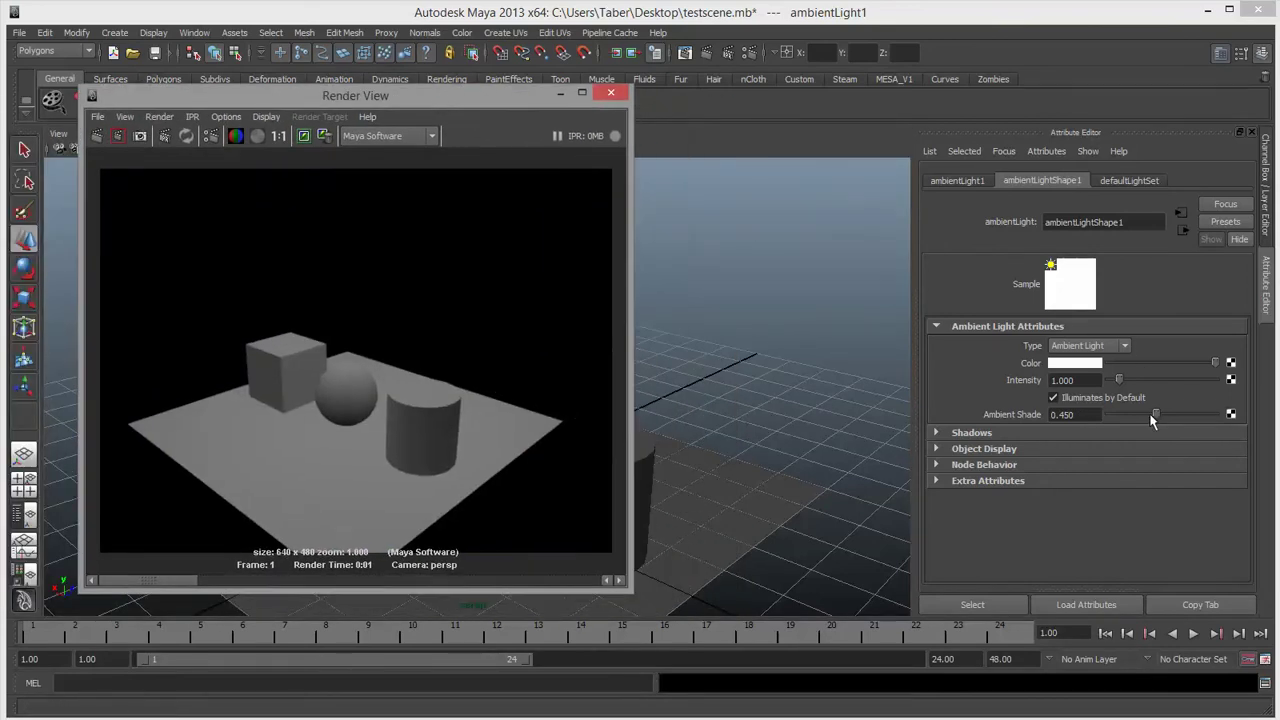
Increase the ambient light's Ambient Shade to about 0.722 and 0.940, rendering after each change.
left_click_drag(1155, 414, 1185, 414)
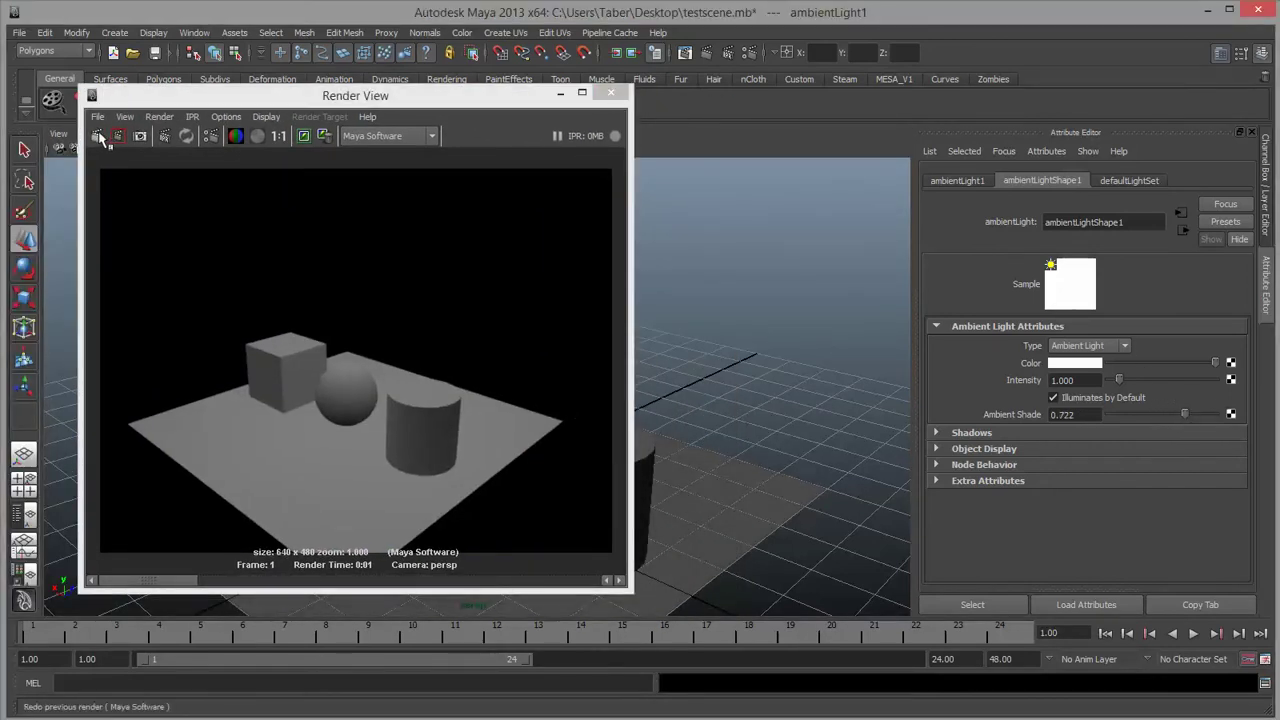
left_click(100, 138)
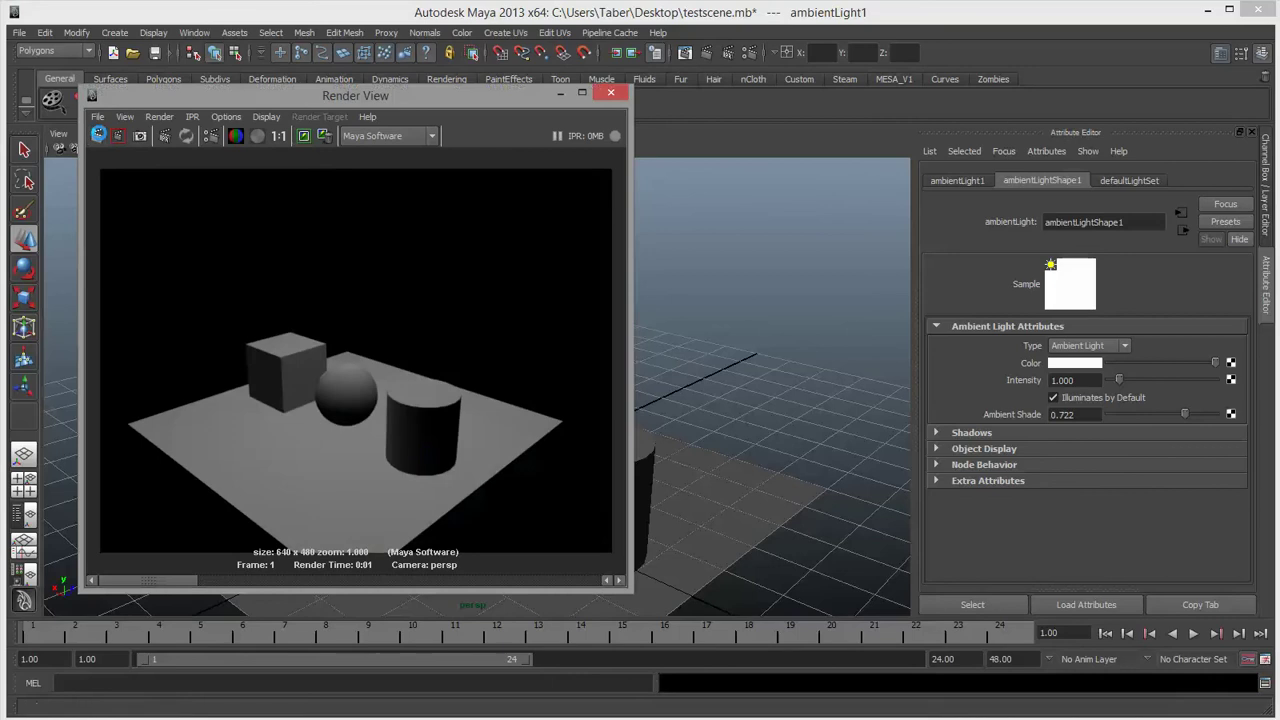
left_click(1208, 414)
left_click(97, 138)
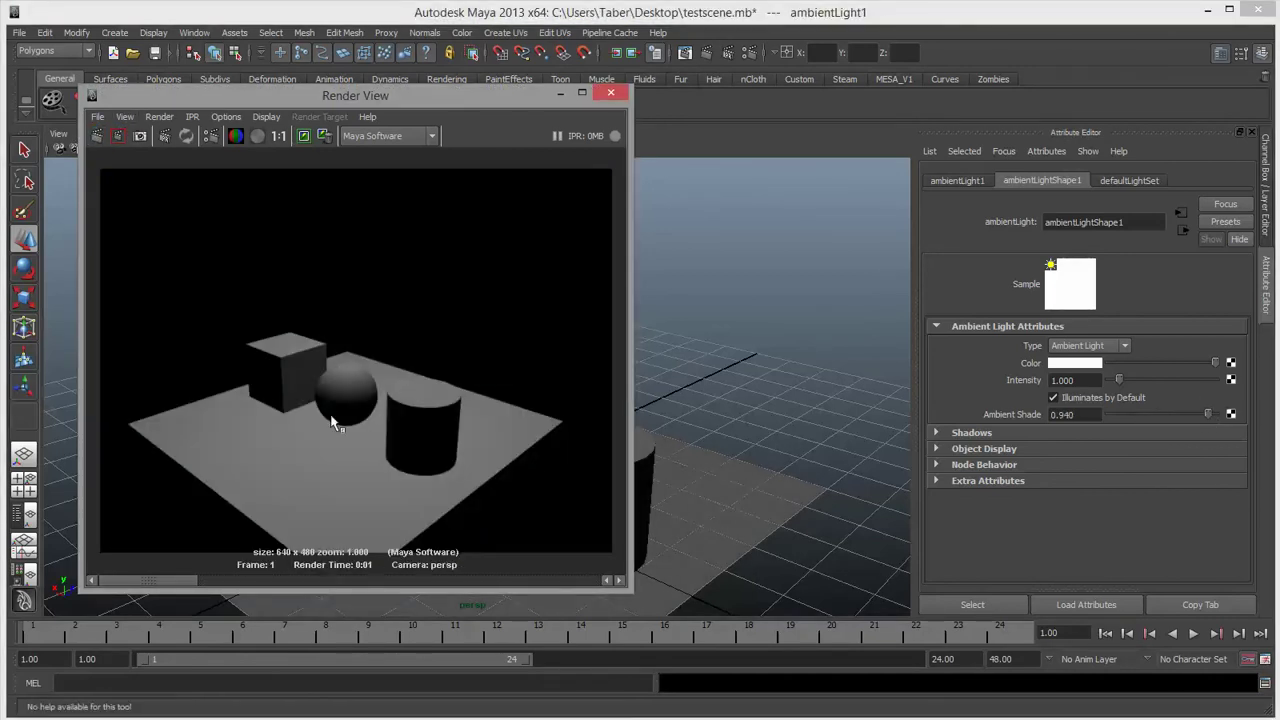
Render the ambient light with Ambient Shade reduced to 0, and again with it at about 0.158.
left_click_drag(1162, 422, 986, 417)
left_click(98, 136)
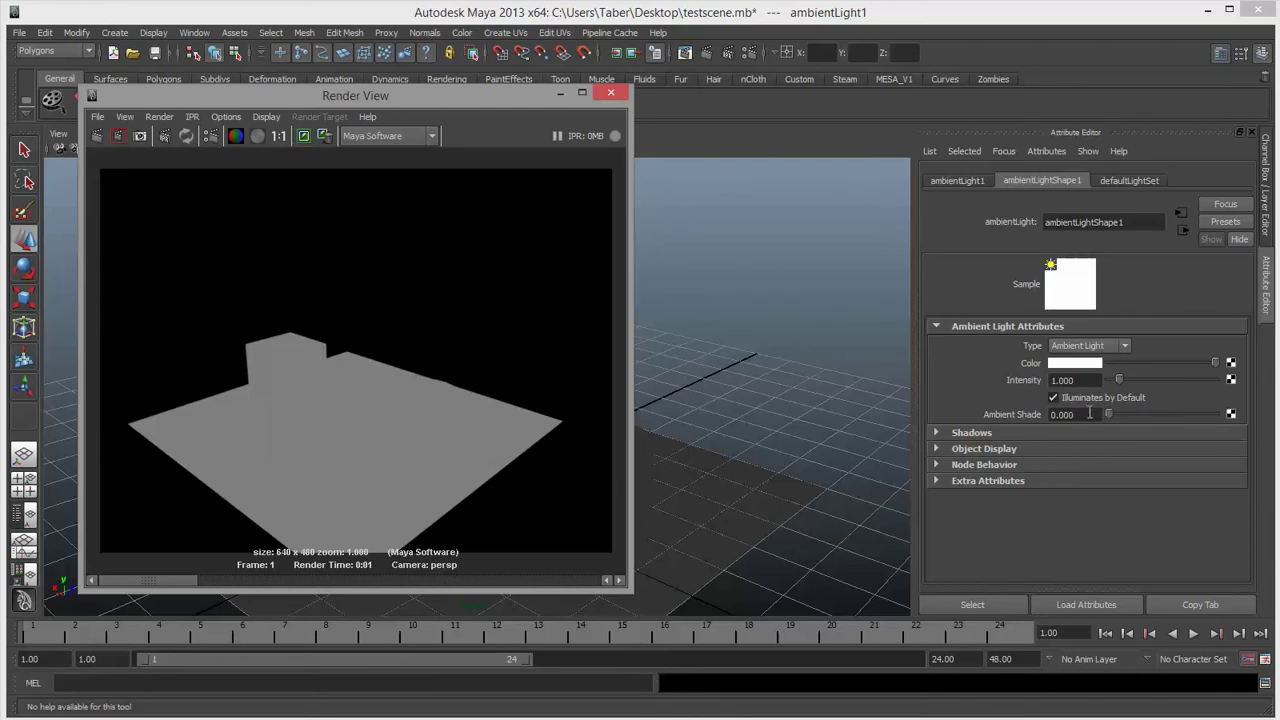
left_click_drag(1110, 414, 1126, 420)
left_click(97, 135)
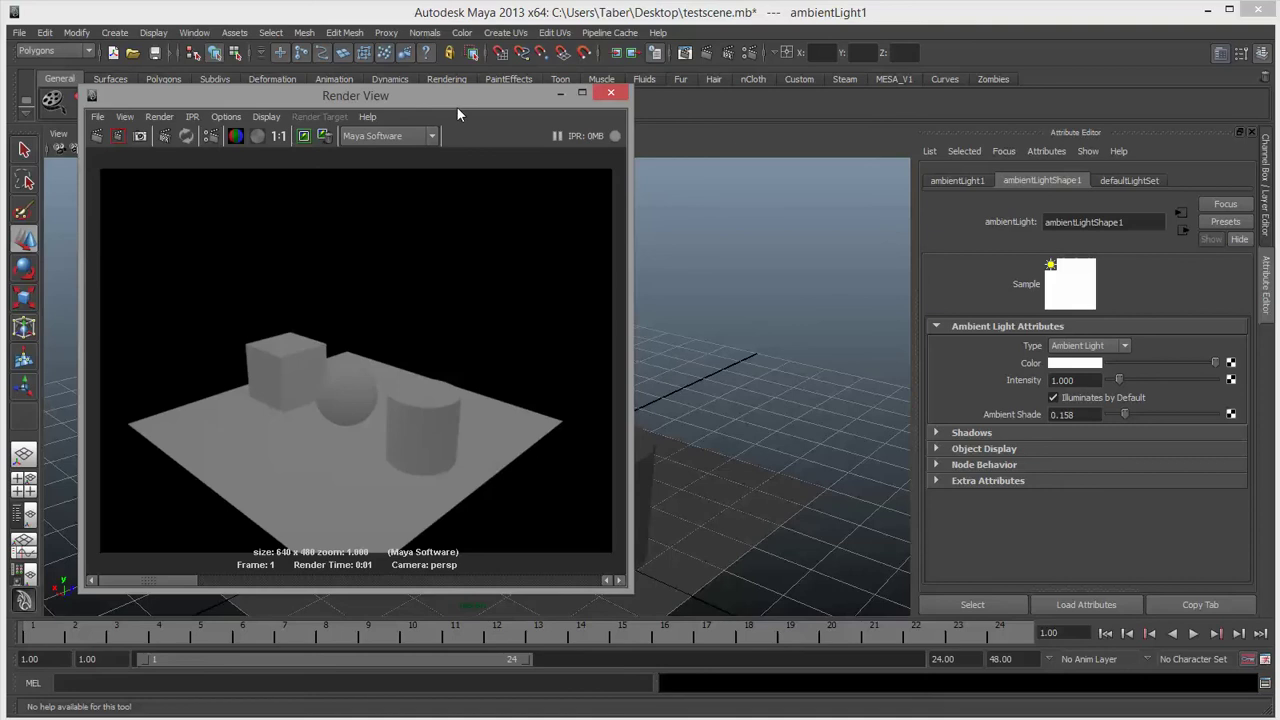
Lower the ambient light's intensity to about 0.226 and render the frame.
left_click_drag(458, 100, 482, 113)
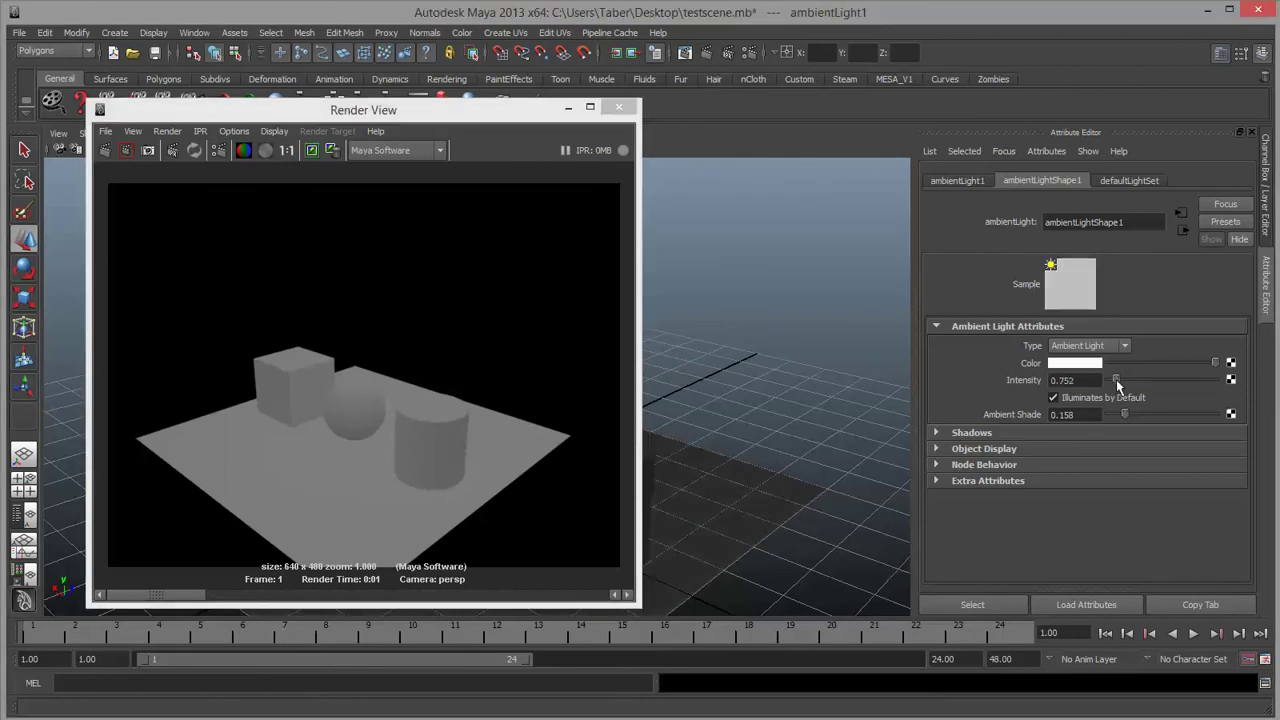
left_click_drag(1118, 384, 1113, 385)
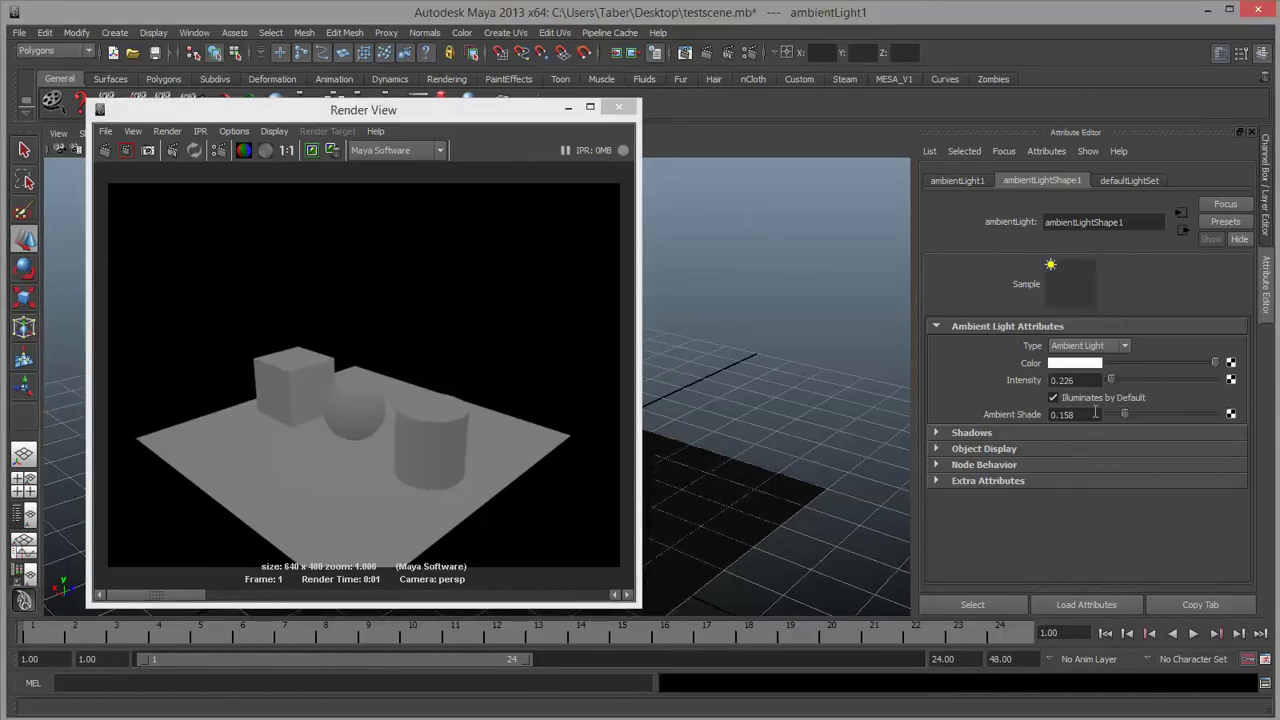
left_click(105, 150)
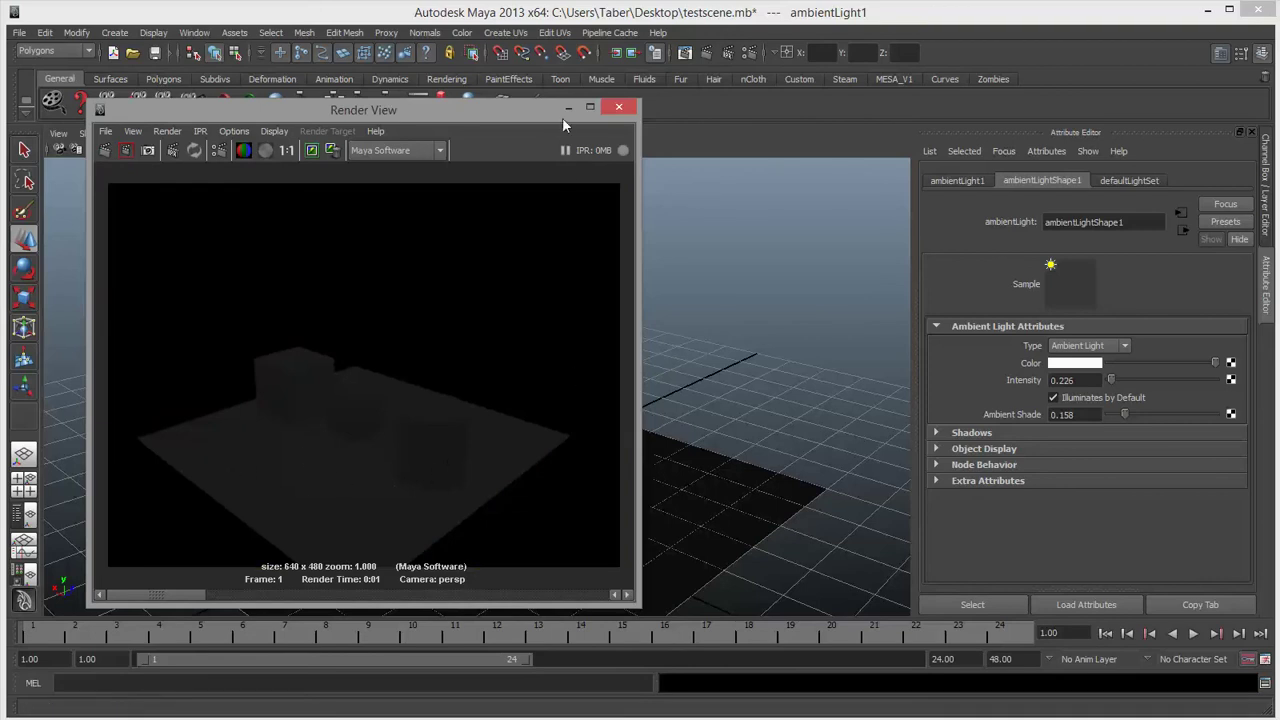
Put the render window away and delete the ambient light from the scene.
left_click_drag(524, 111, 528, 82)
left_click(620, 78)
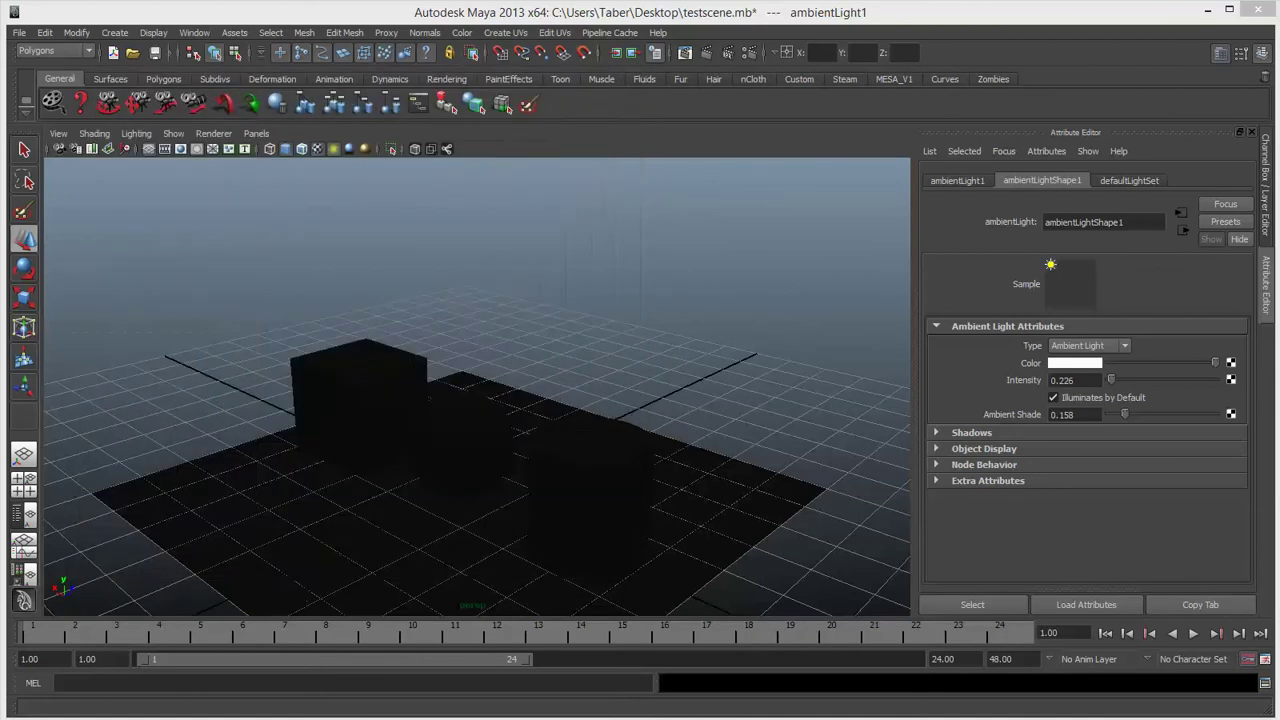
scroll(618, 347, "down", 5)
scroll(500, 217, "down", 4)
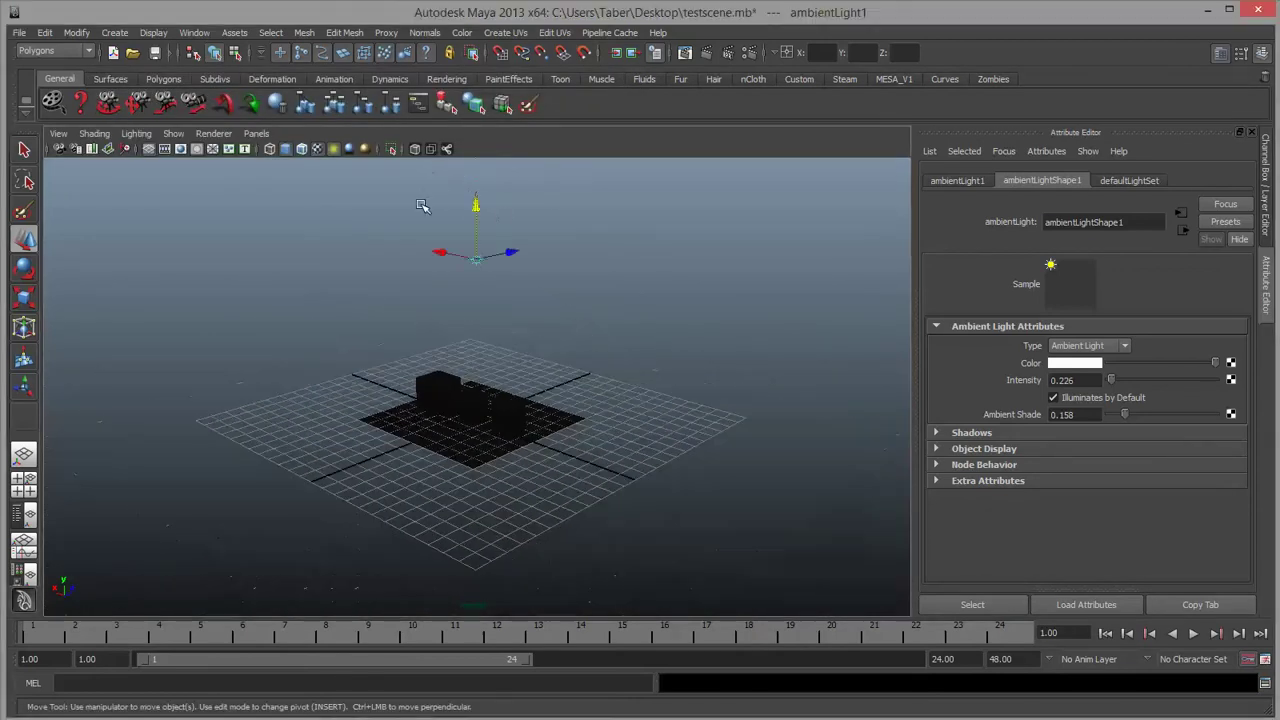
left_click_drag(420, 203, 586, 358)
left_click(586, 360)
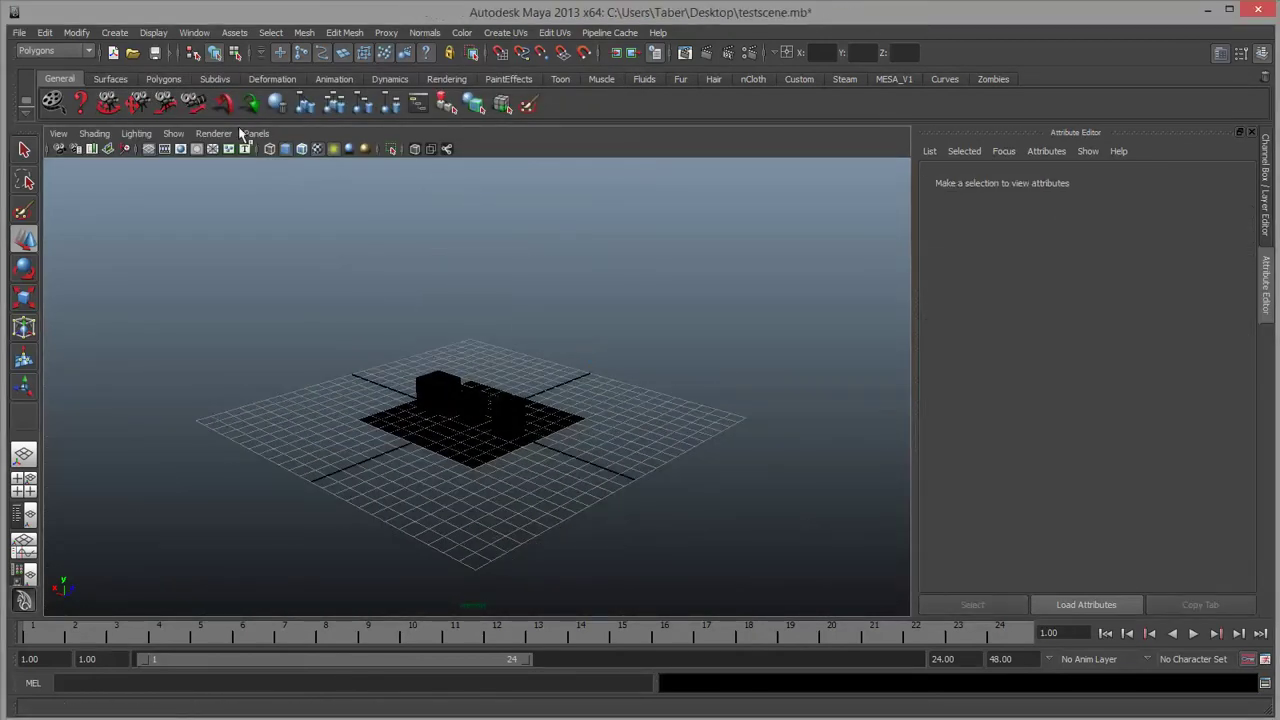
Create an area light with default settings and raise it above the objects.
left_click(114, 33)
mouse_move(166, 118)
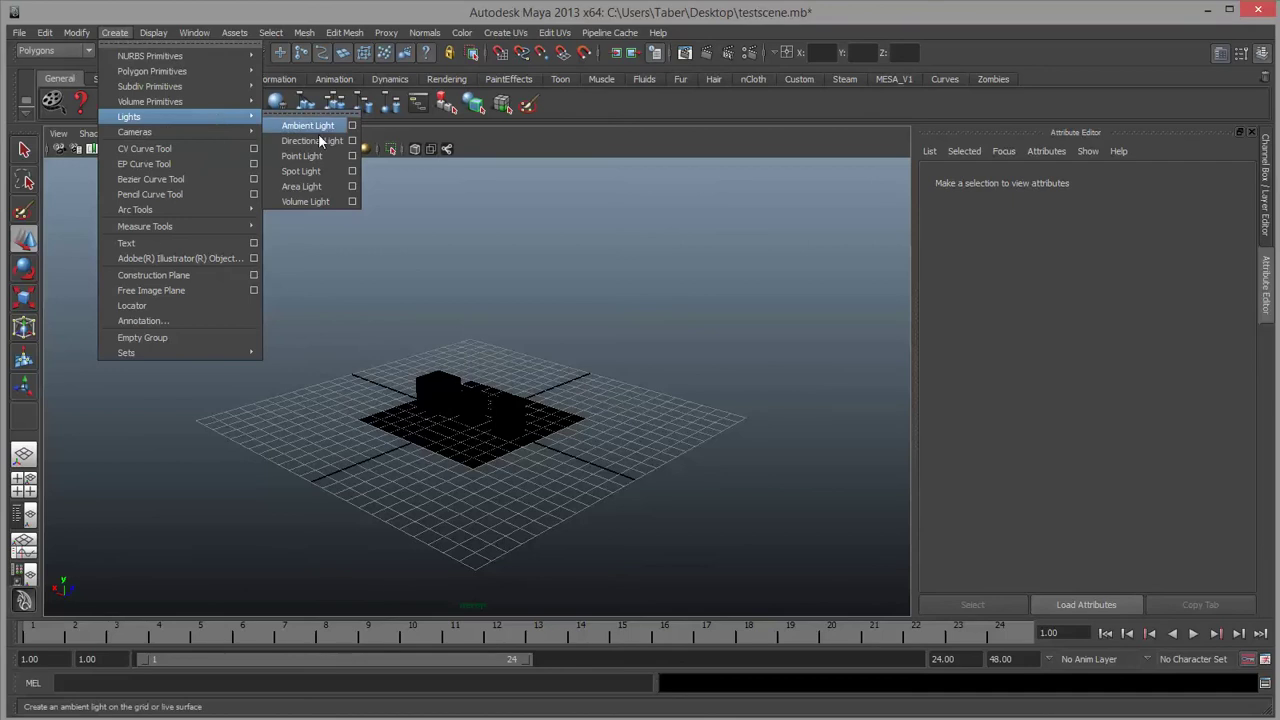
left_click(301, 186)
scroll(445, 344, "up", 5)
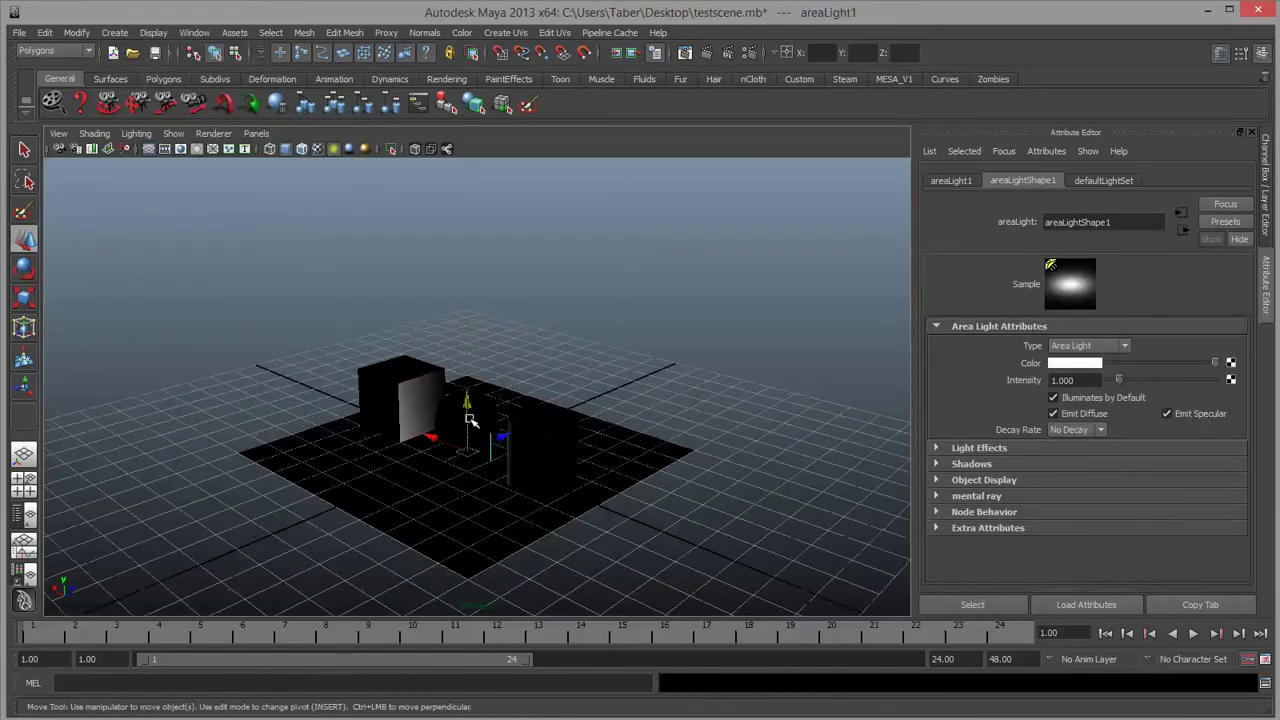
left_click_drag(473, 420, 424, 265)
Rotate the area light about its X axis to face down at the ground plane, and raise it slightly.
key("e")
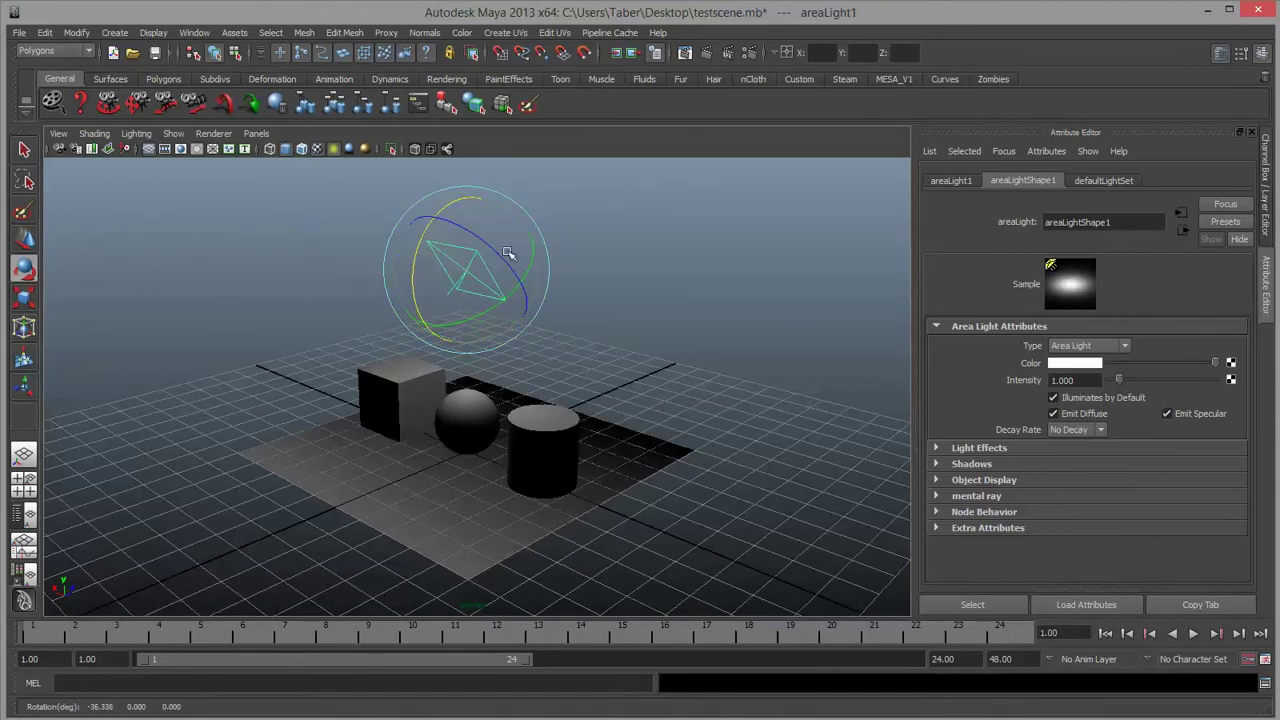
left_click_drag(420, 242, 417, 287)
key("w")
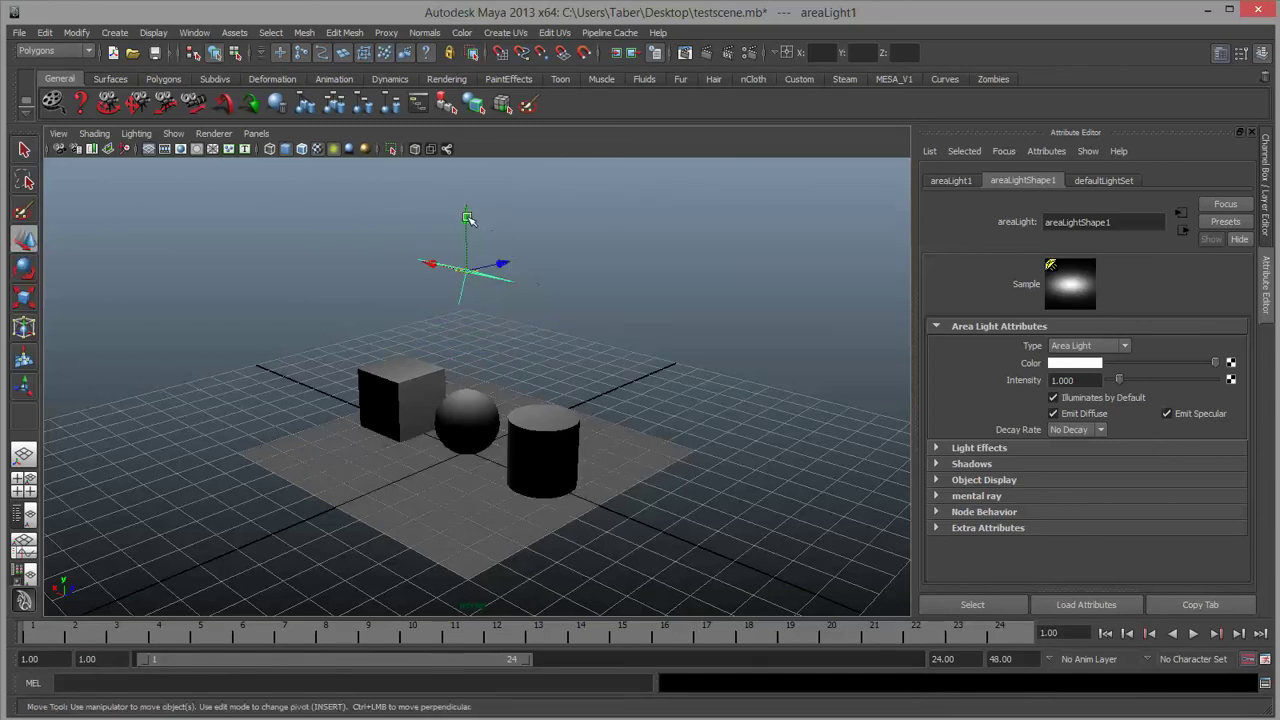
left_click(468, 264)
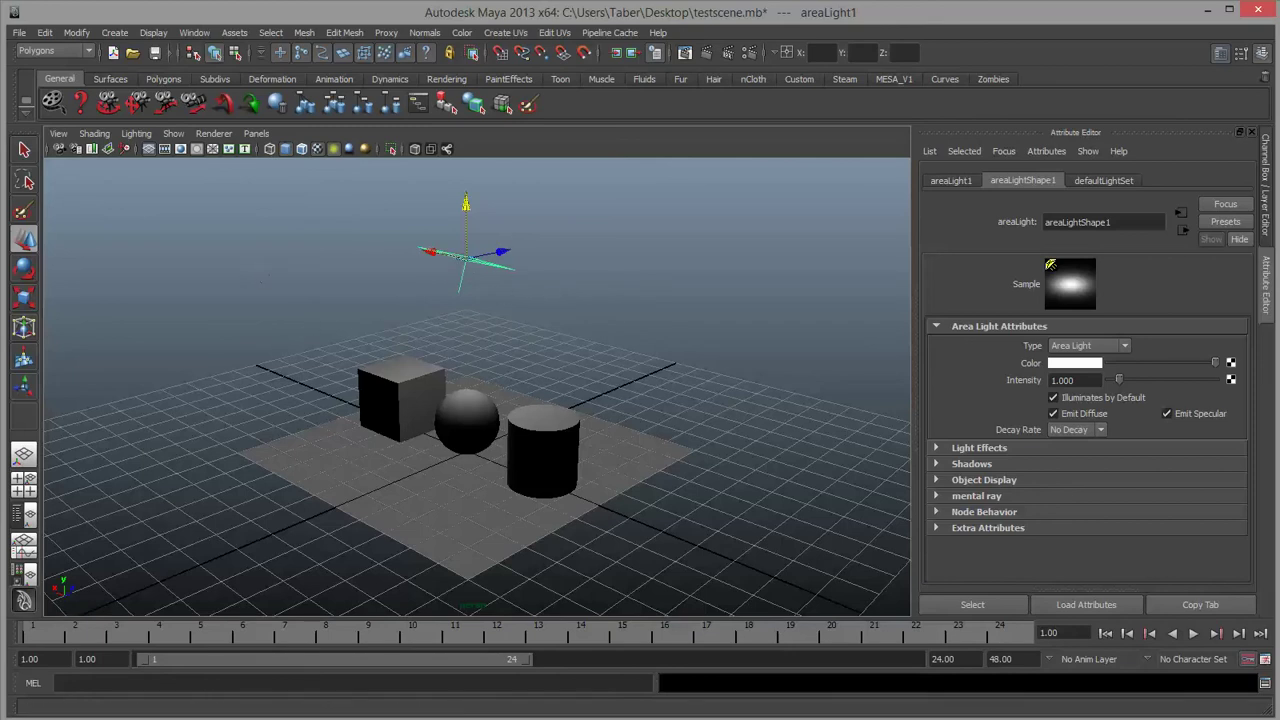
Bring back the render window and render the scene lit by the area light.
left_click_drag(0, 112, 808, 189)
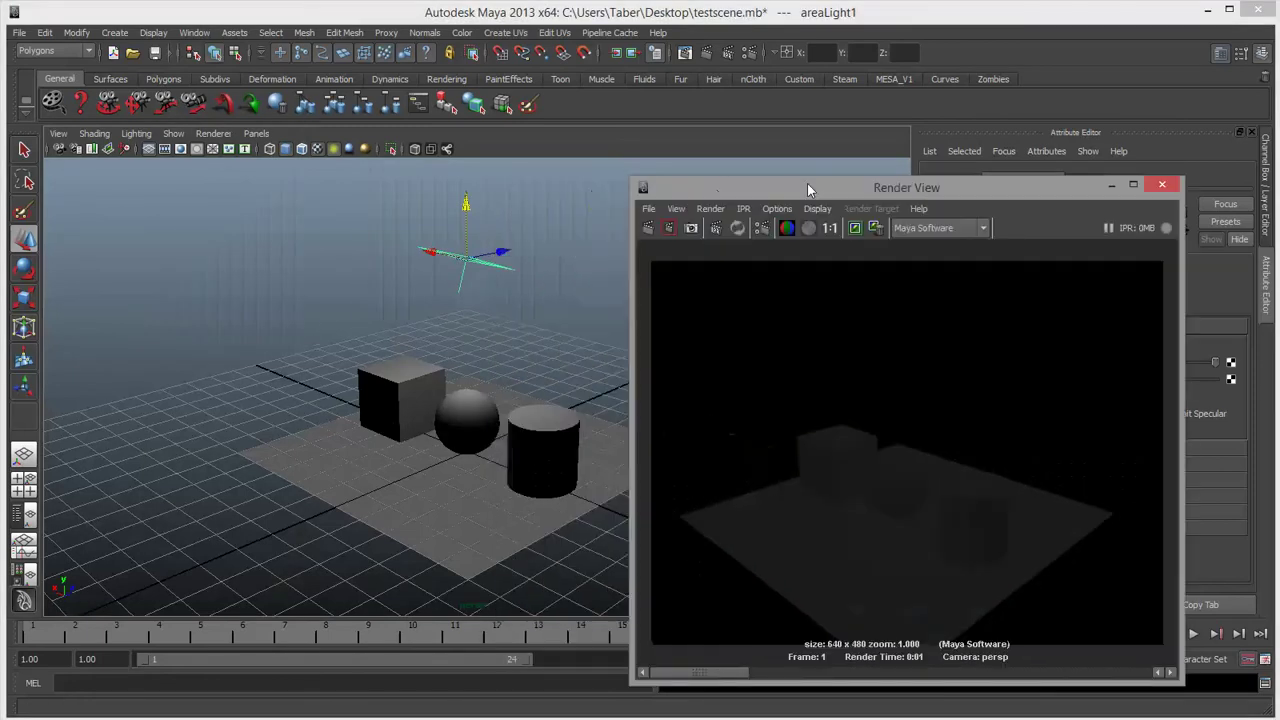
left_click(668, 229)
left_click_drag(940, 189, 874, 140)
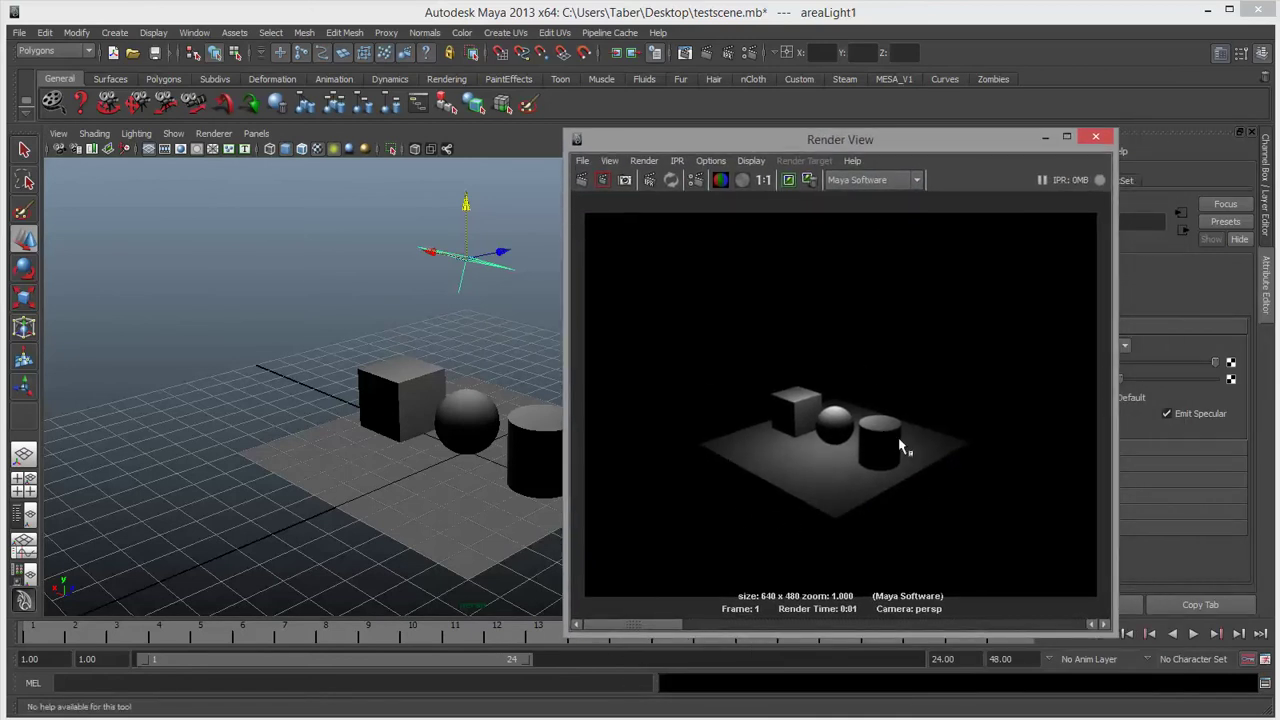
Shift the area light along the Z axis to one side of the objects and render from a closer view.
left_click_drag(924, 142, 214, 92)
mouse_move(565, 275)
left_mouse_down("alt")
mouse_move(594, 300)
mouse_move(662, 276)
mouse_move(706, 402)
mouse_move(694, 393)
left_mouse_up("alt")
right_click_drag(694, 393, 688, 397, "alt")
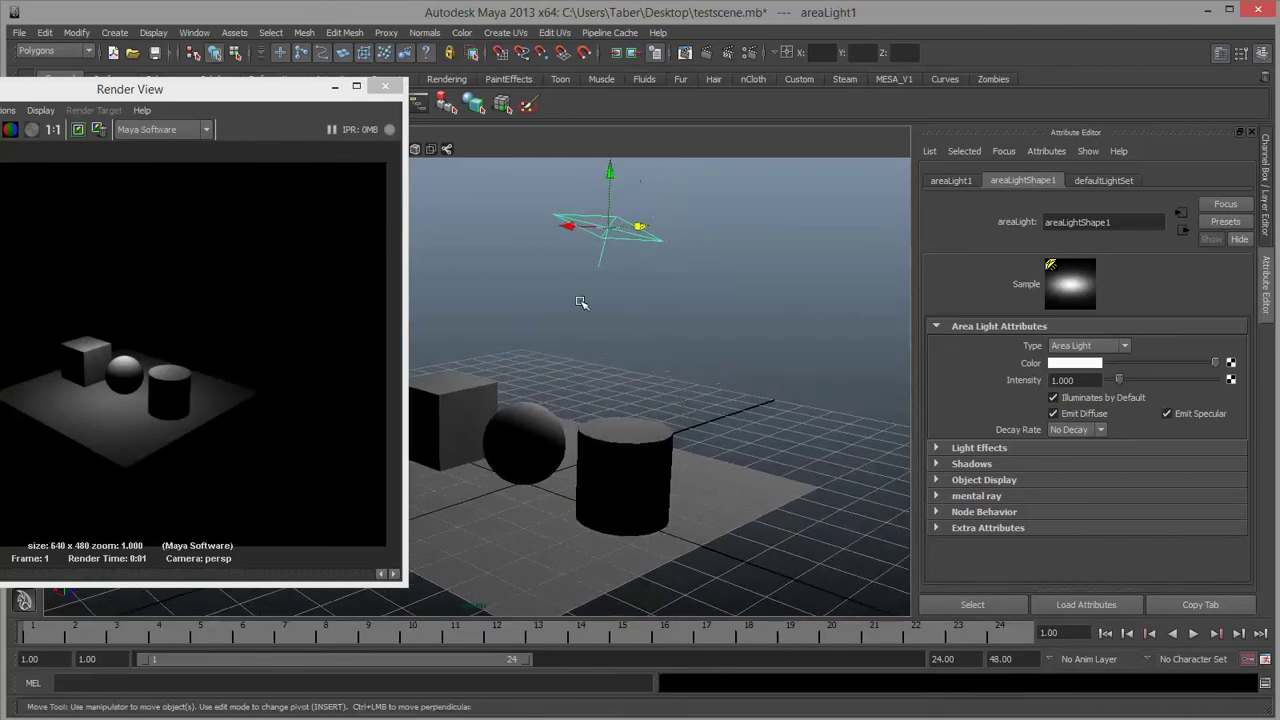
left_click_drag(265, 89, 509, 82)
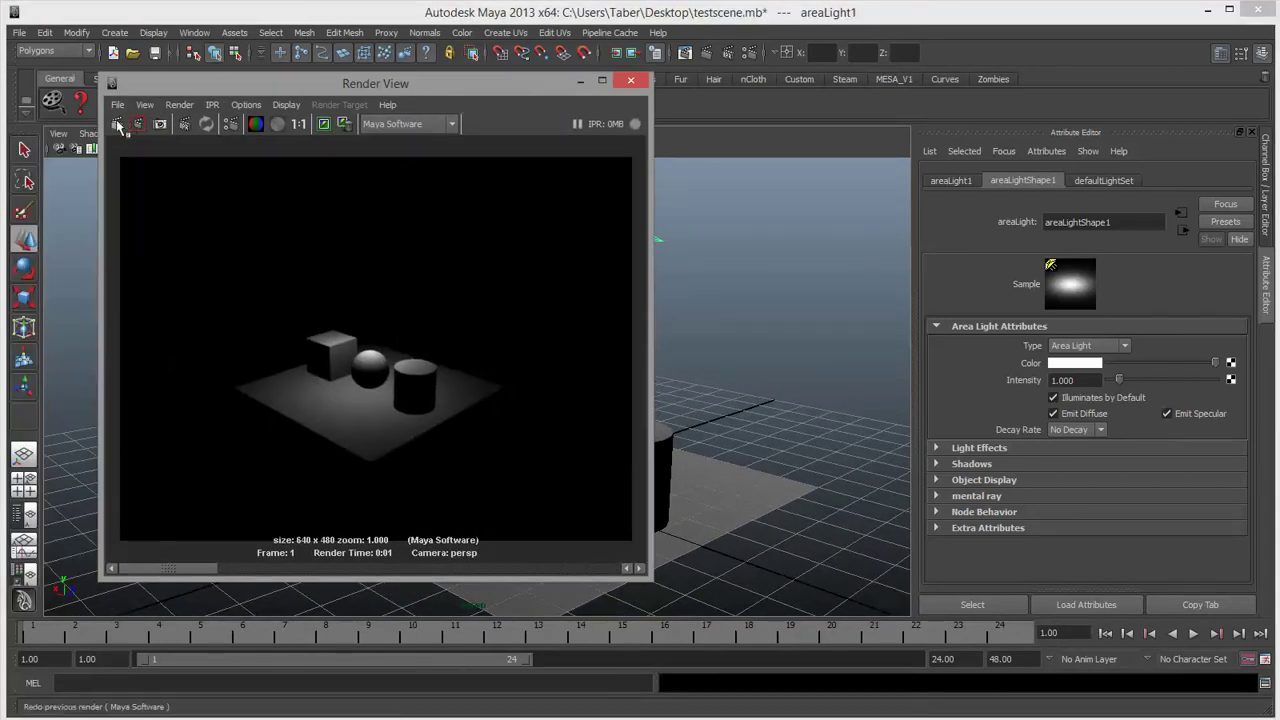
left_click(117, 123)
left_click_drag(530, 88, 381, 79)
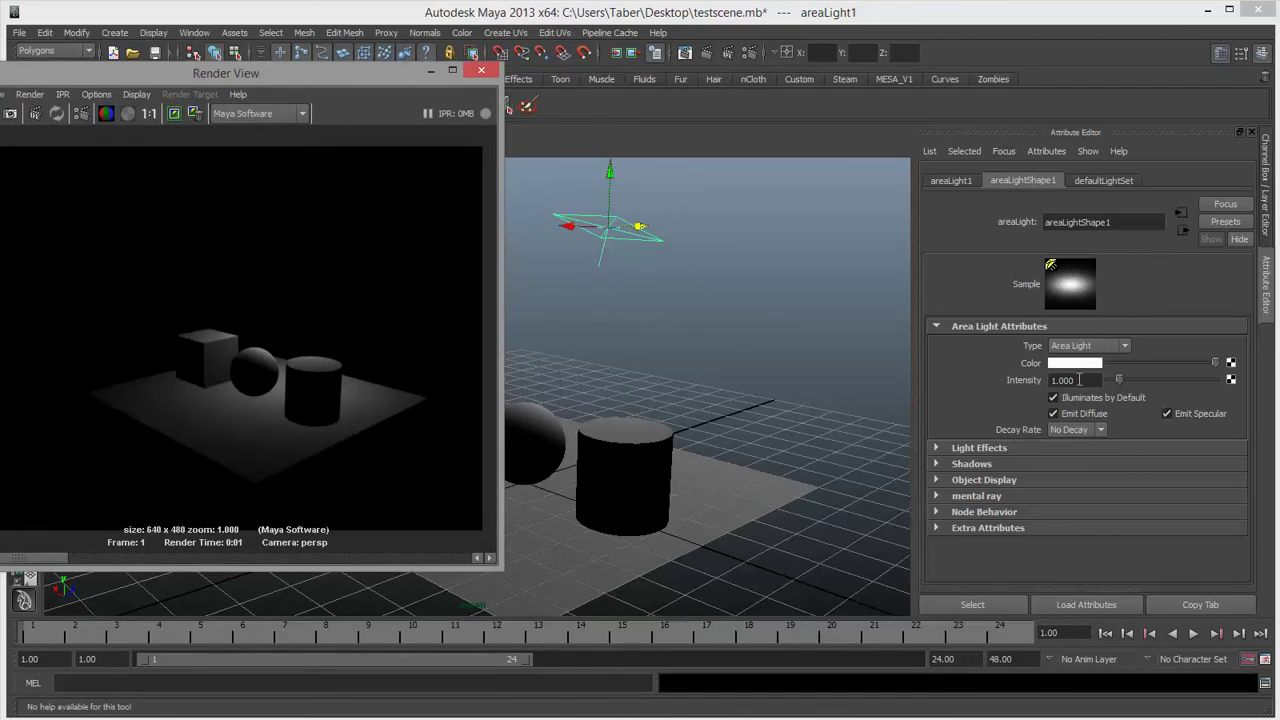
Examine the area light's Light Effects, Shadows and Object Display attributes, including the Drawing Overrides.
left_click(937, 448)
left_click(937, 448)
left_click(938, 464)
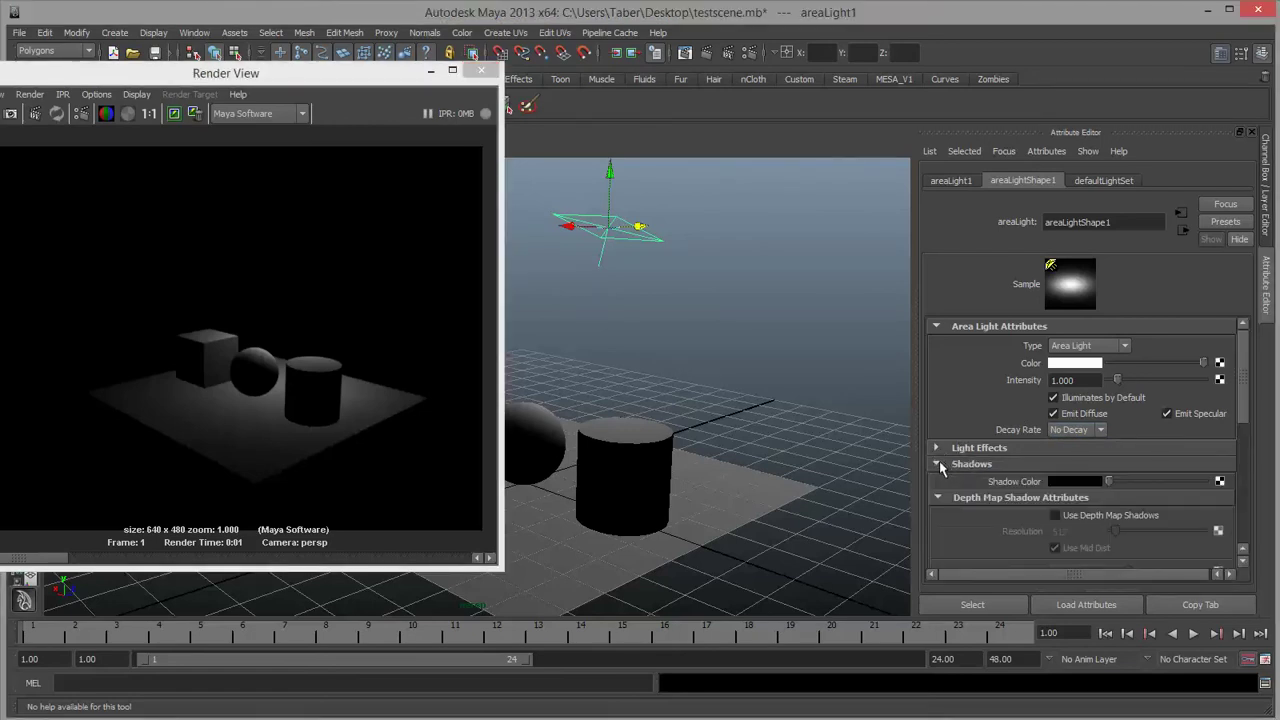
left_click(938, 464)
left_click(938, 480)
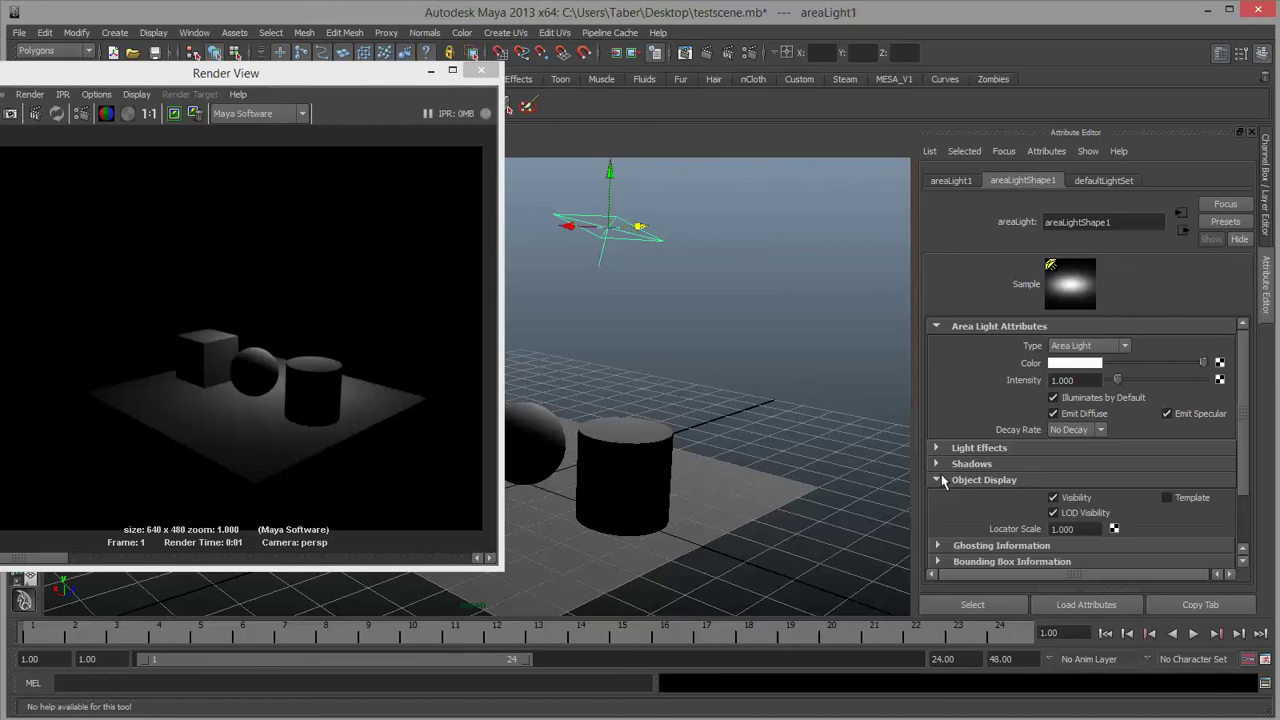
scroll(948, 481, "down", 2)
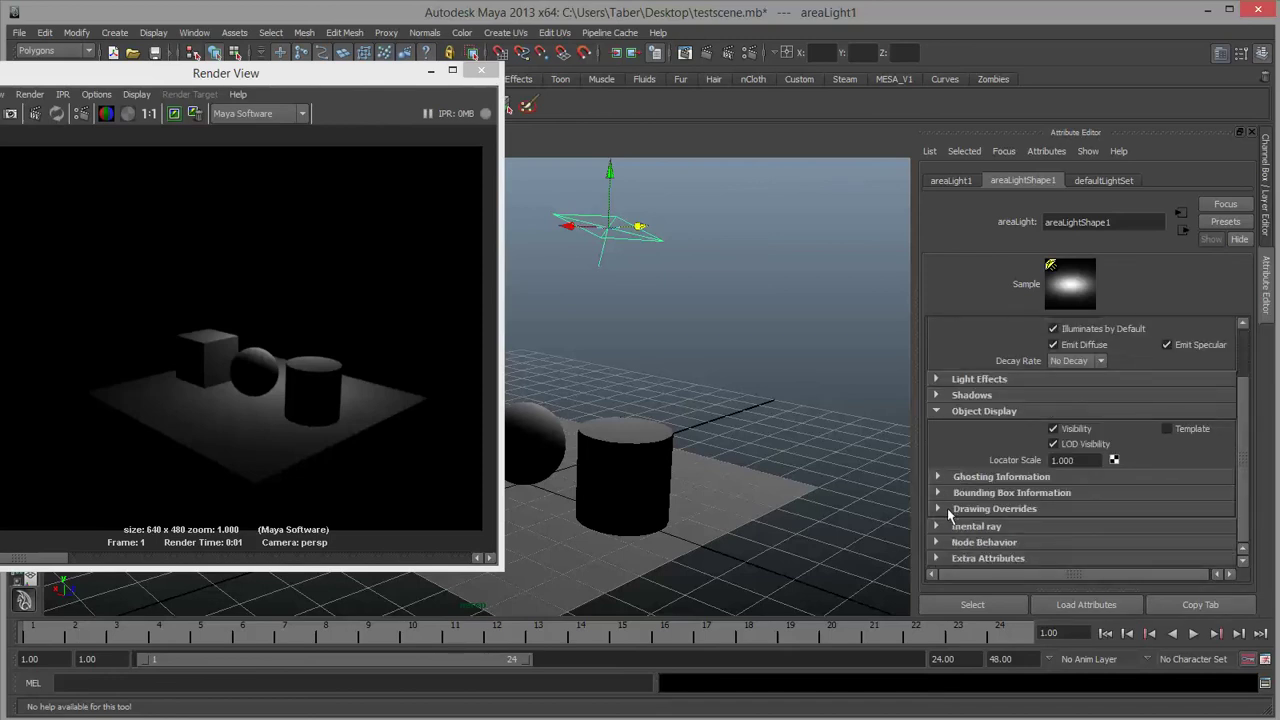
left_click(940, 509)
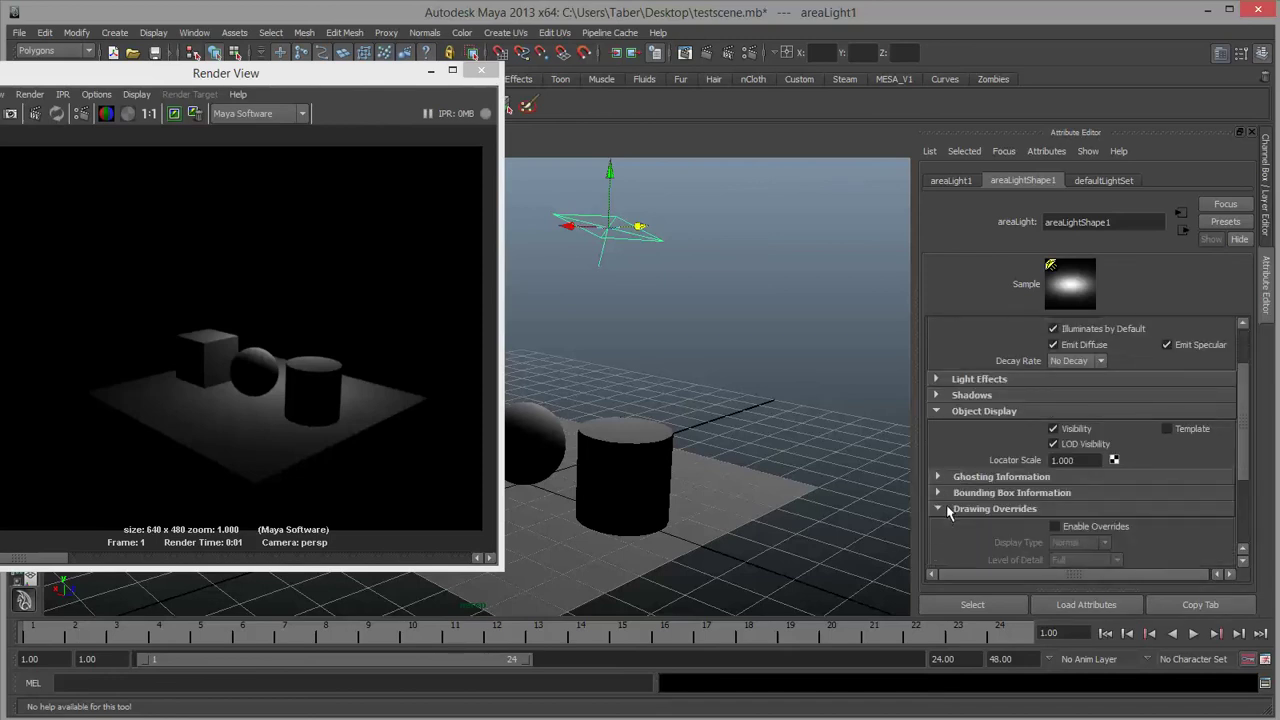
scroll(950, 512, "down", 4)
scroll(950, 510, "up", 5)
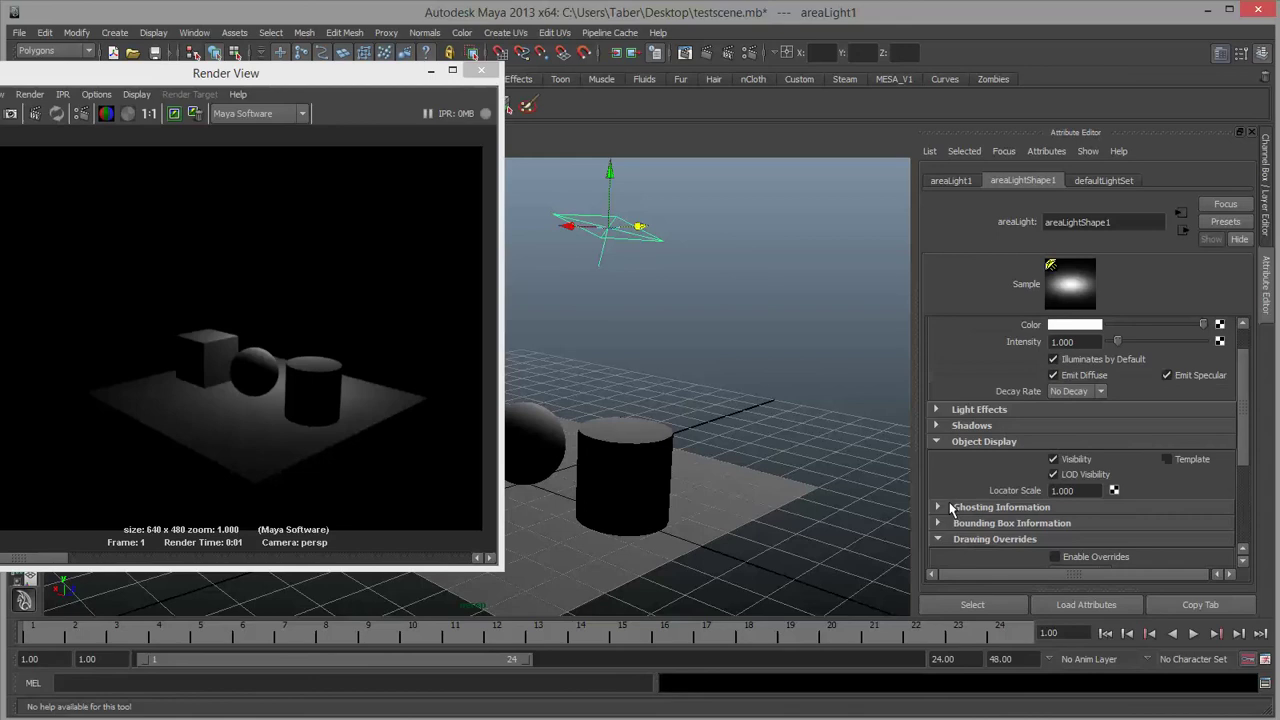
left_click(946, 541)
Look through the area light's Bounding Box Information and Ghosting Information within its Object Display attributes.
left_click(946, 527)
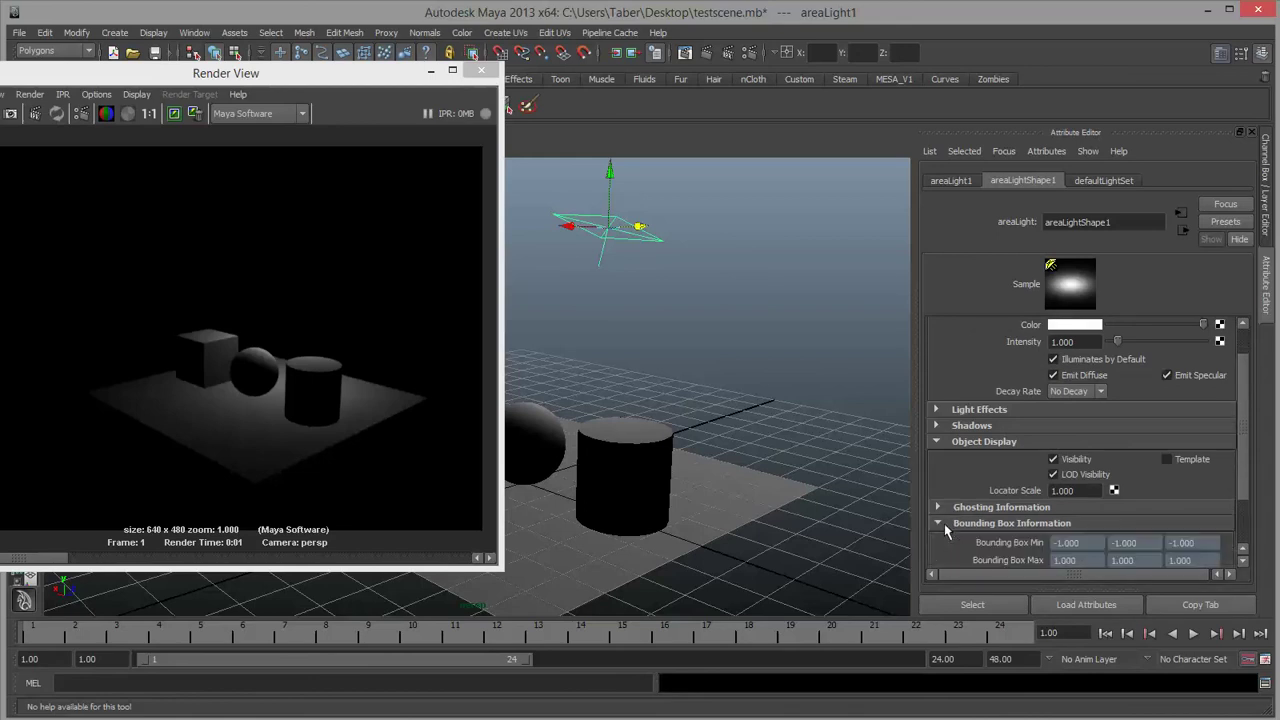
scroll(946, 530, "down", 2)
scroll(946, 530, "up", 2)
left_click(948, 531)
left_click(951, 517)
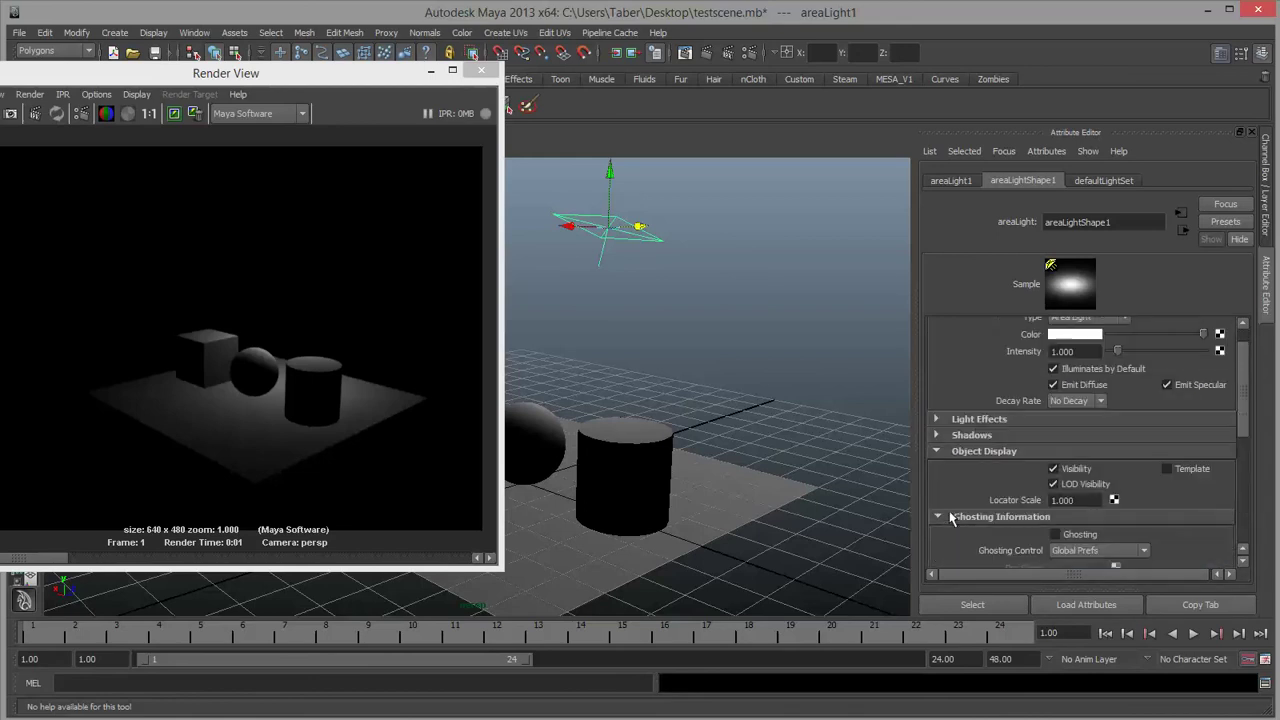
scroll(951, 517, "down", 8)
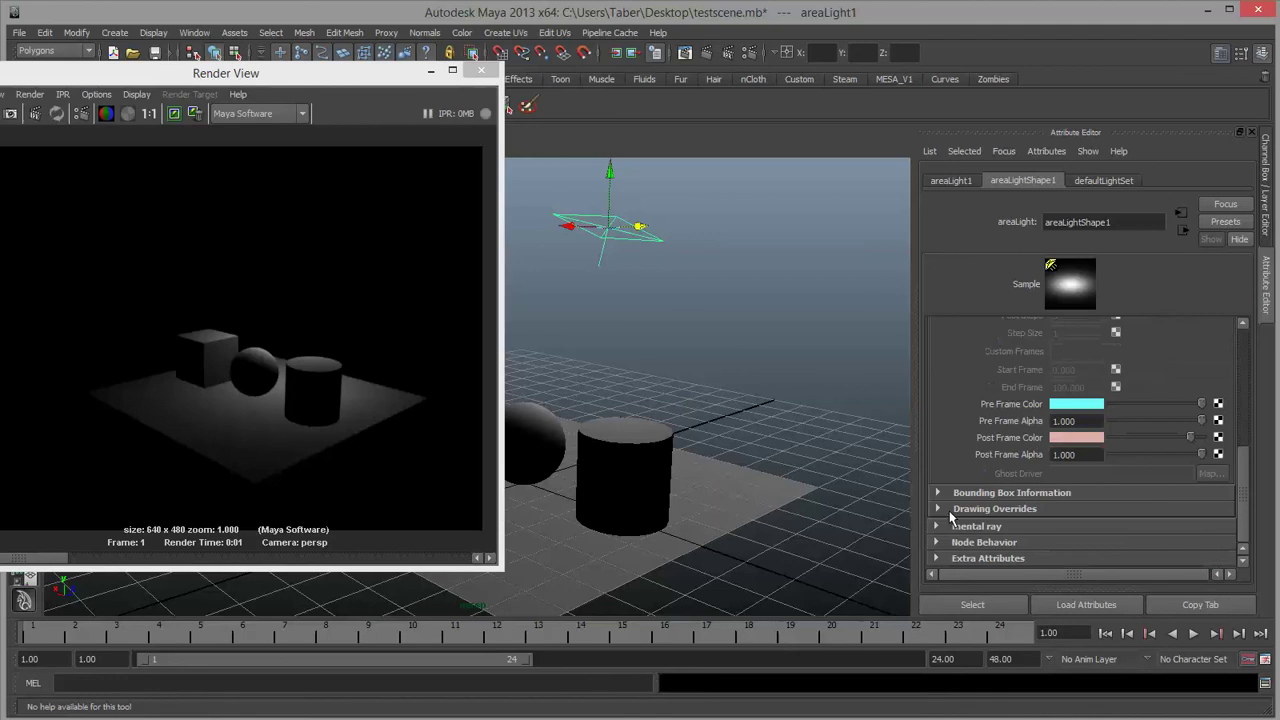
scroll(951, 517, "up", 7)
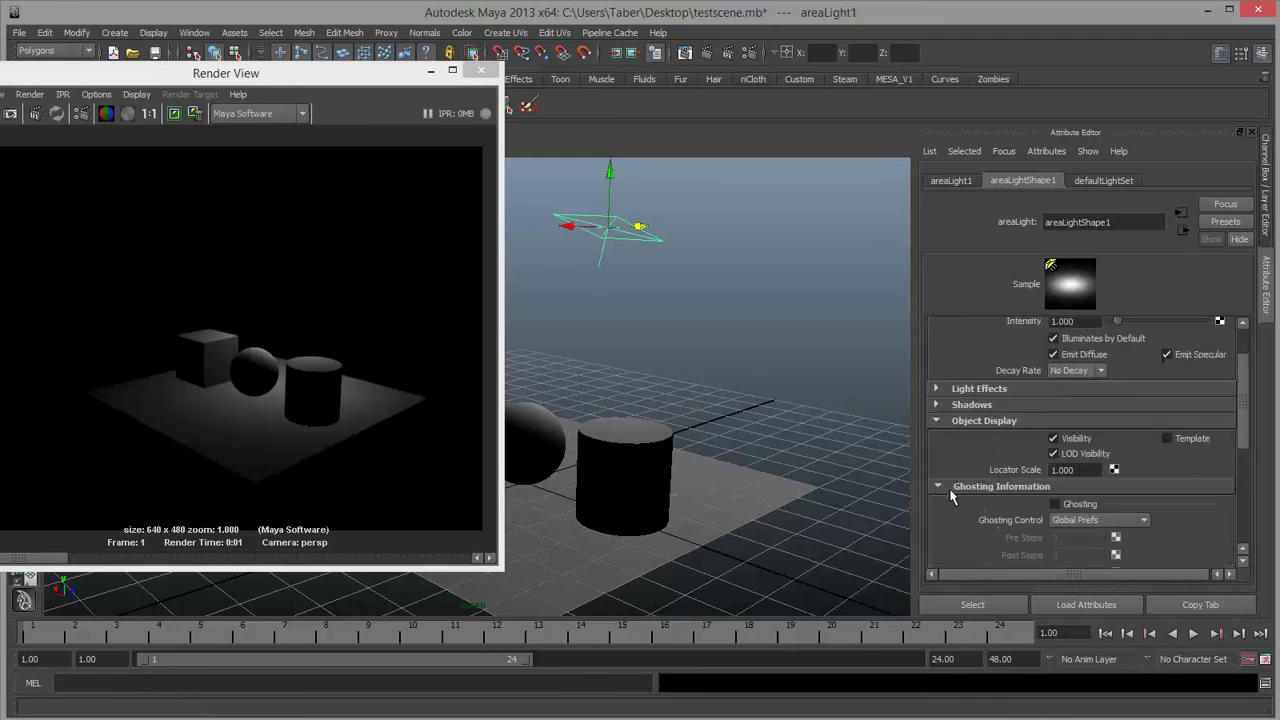
left_click(950, 489)
scroll(979, 509, "up", 2)
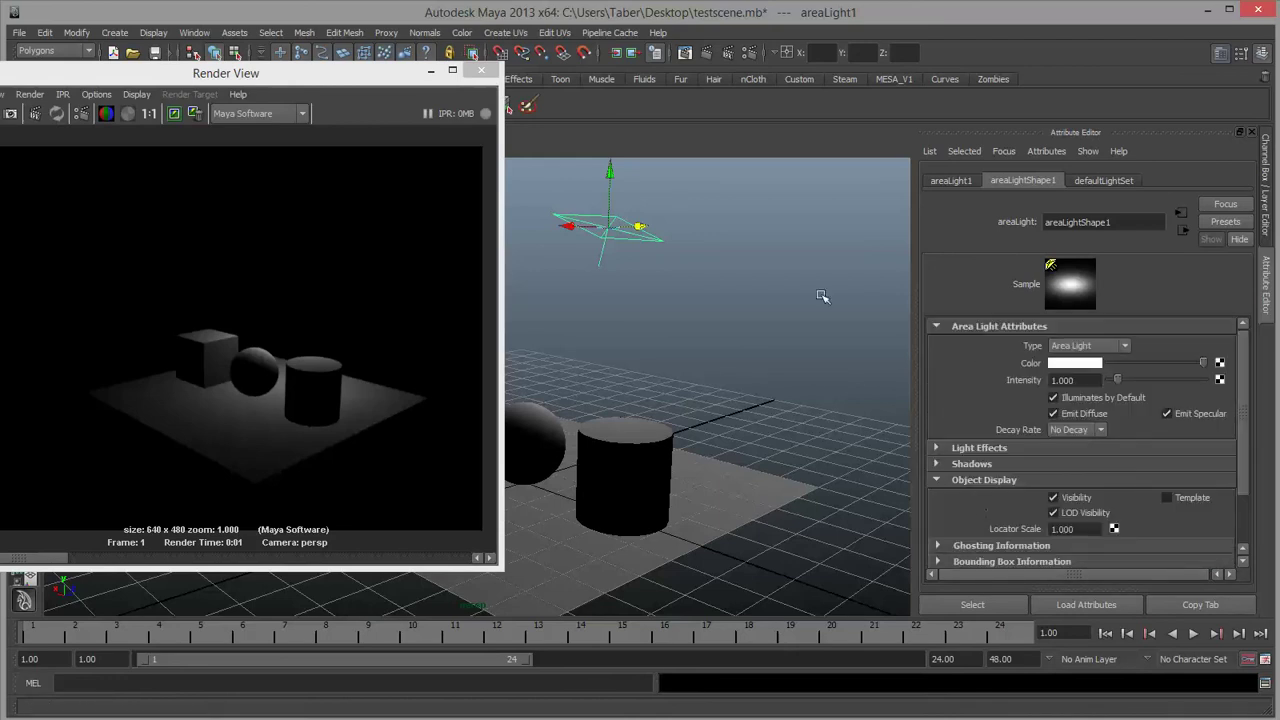
Render the scene again with the unscaled area light and close the render window.
left_click_drag(373, 80, 579, 100)
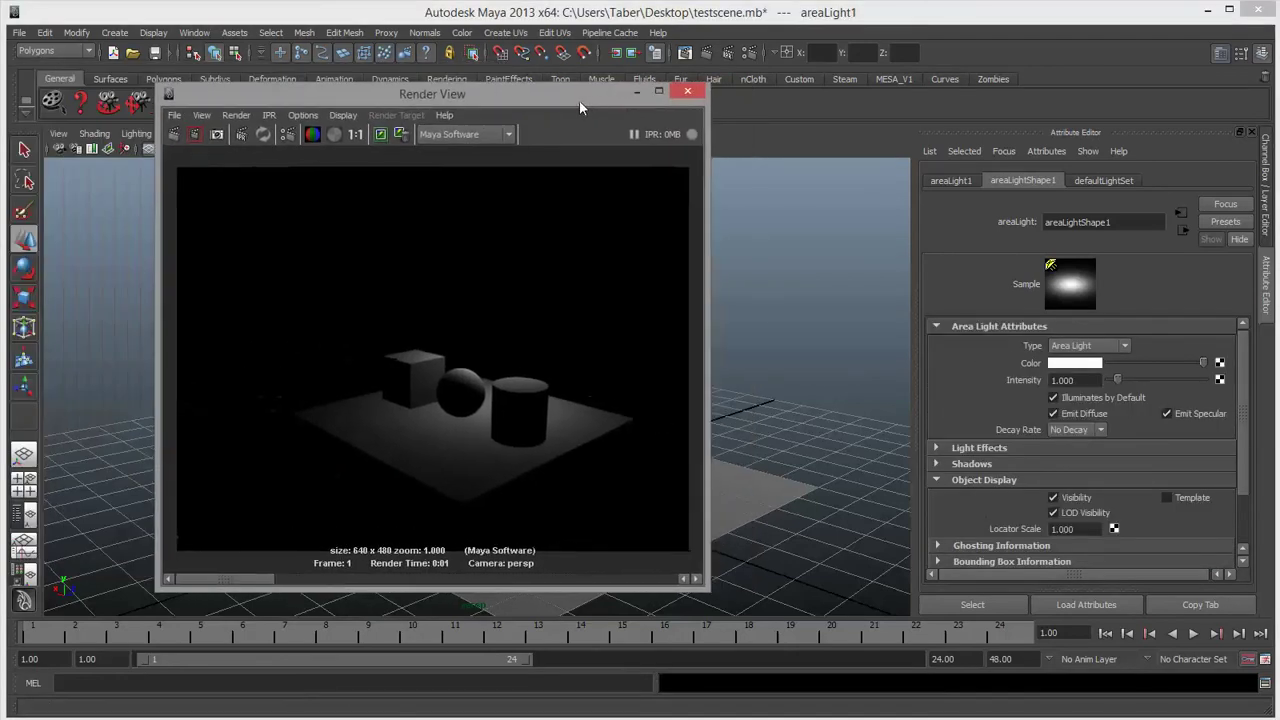
left_click(180, 137)
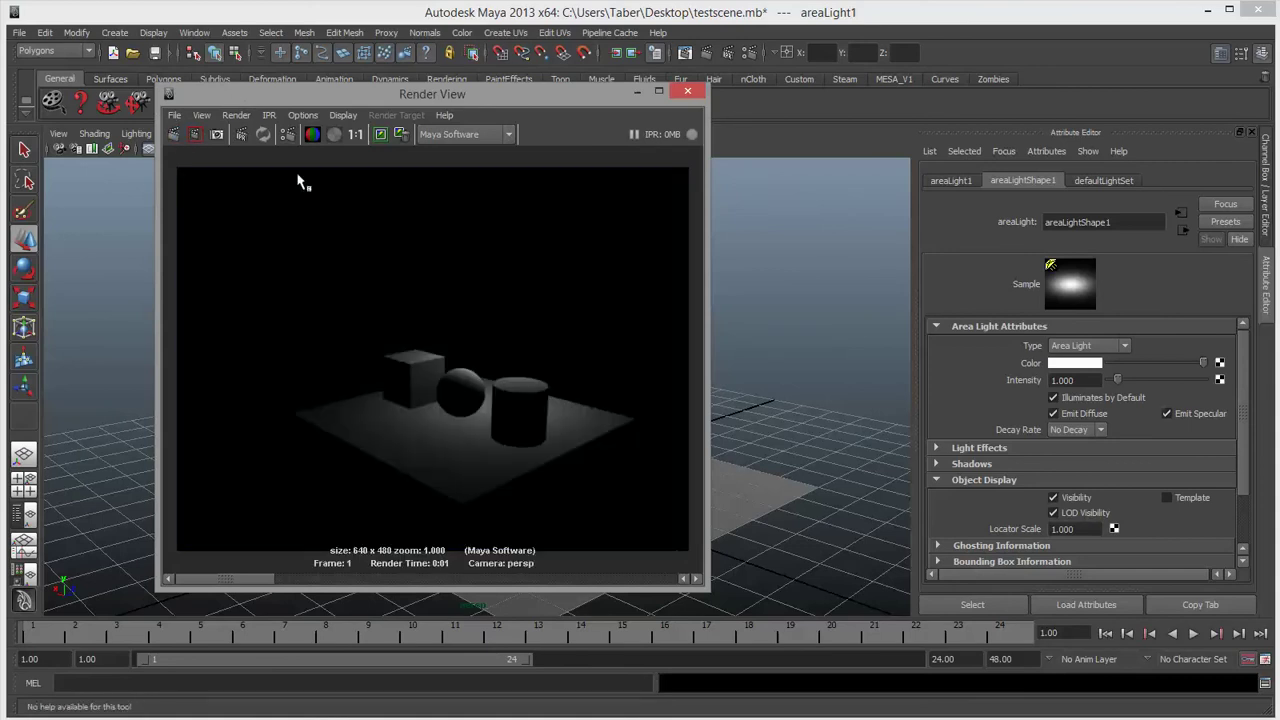
left_click(687, 91)
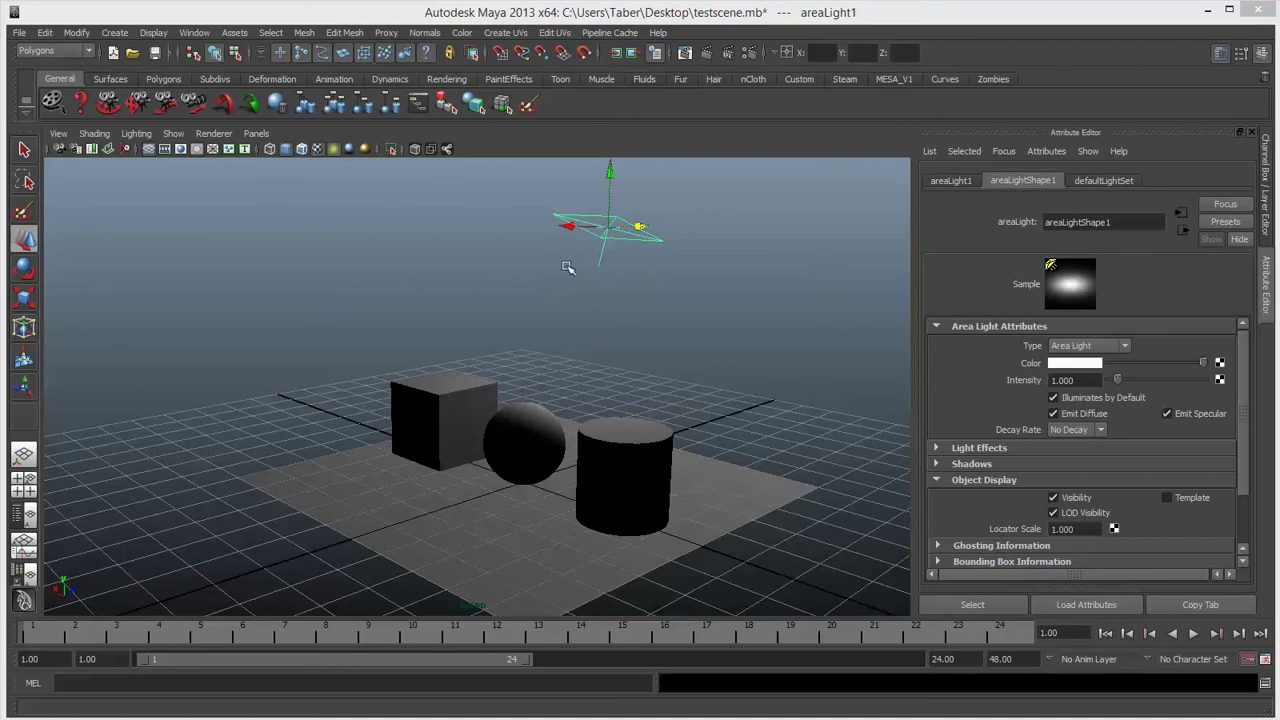
Scale the area light down uniformly to a tiny size and render the scene.
key("r")
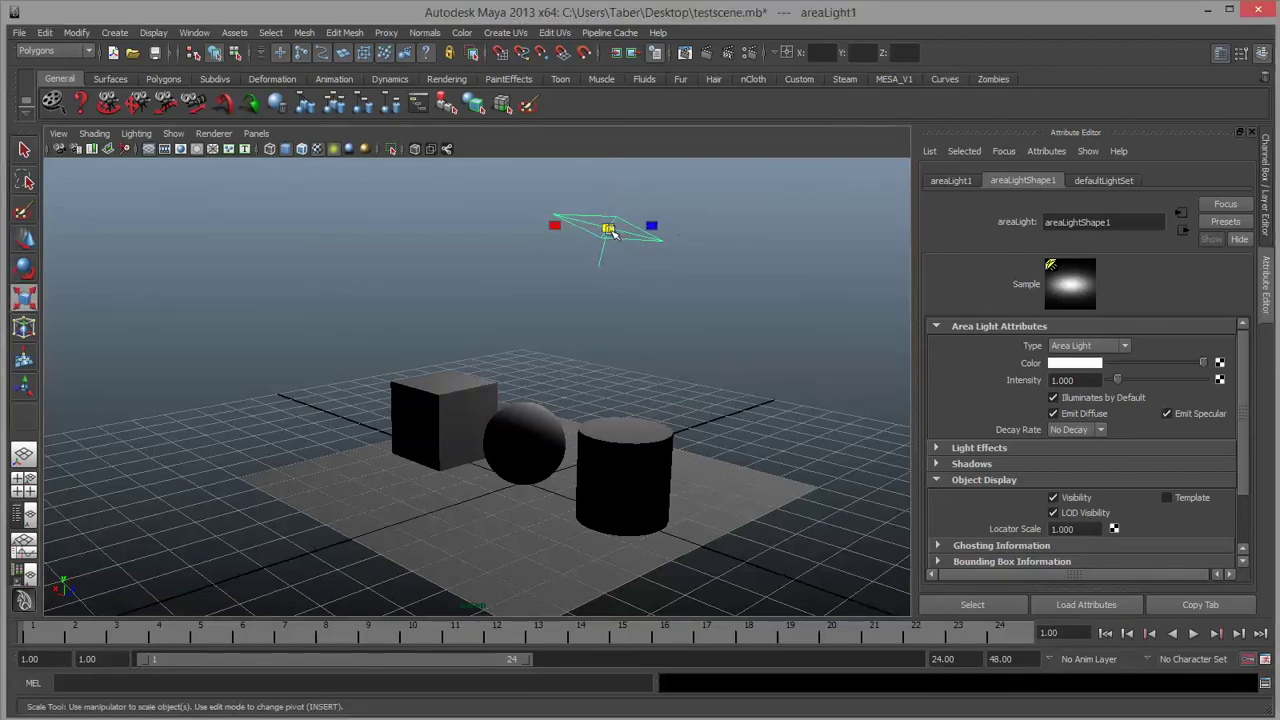
left_click_drag(608, 229, 547, 243)
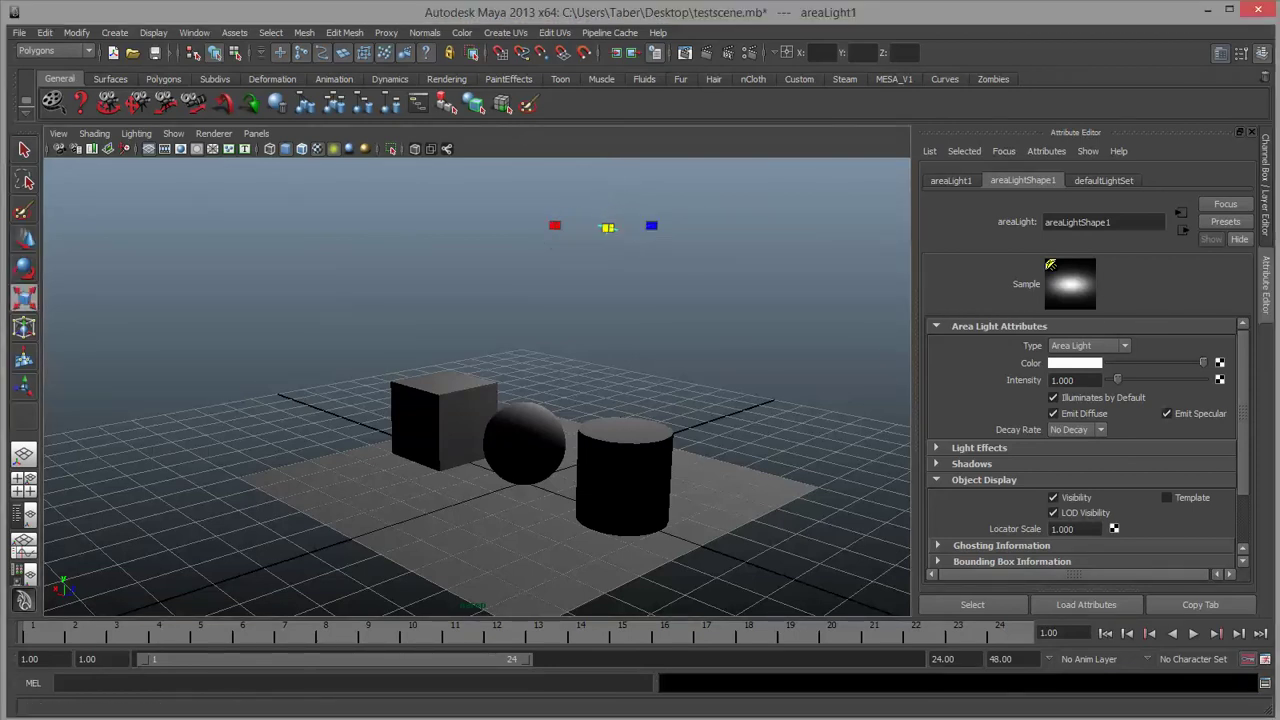
left_click(616, 52)
left_click_drag(446, 116, 396, 108)
left_click(144, 151)
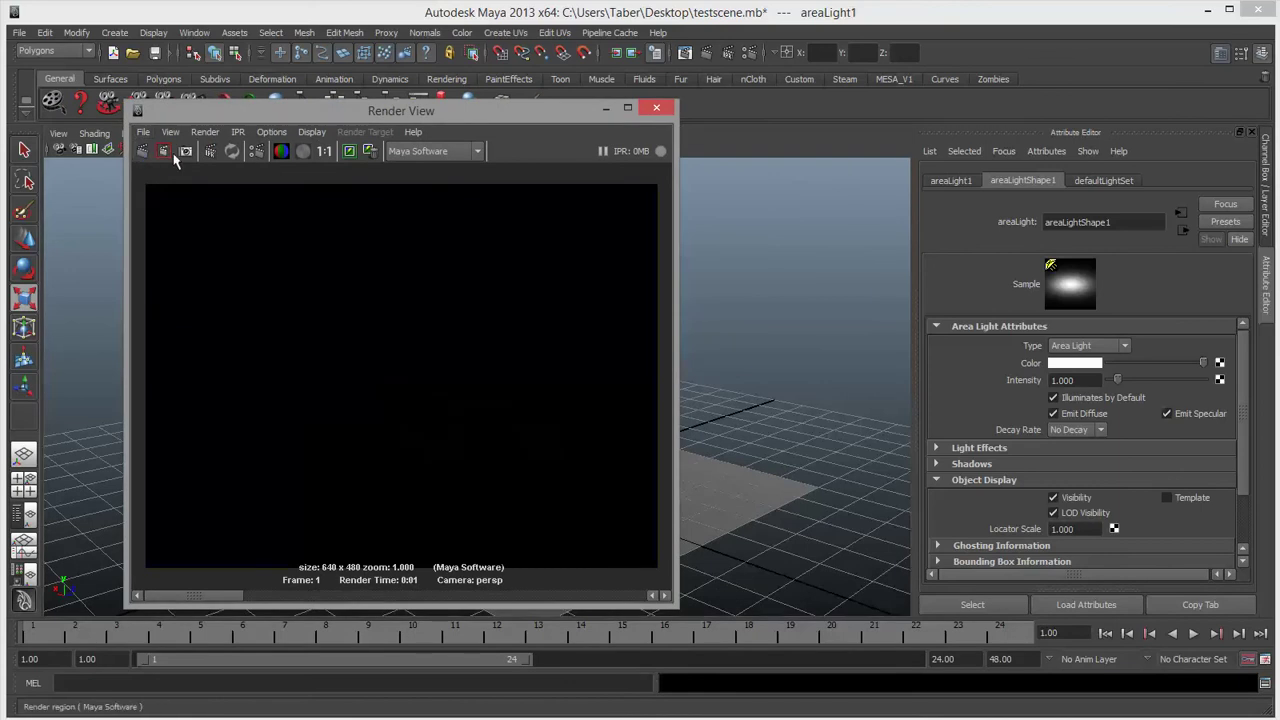
Undo the shrinking, enlarge the area light uniformly well beyond its original size, and render the scene again.
left_click_drag(565, 115, 538, 110)
key("ctrl+z")
left_click(121, 146)
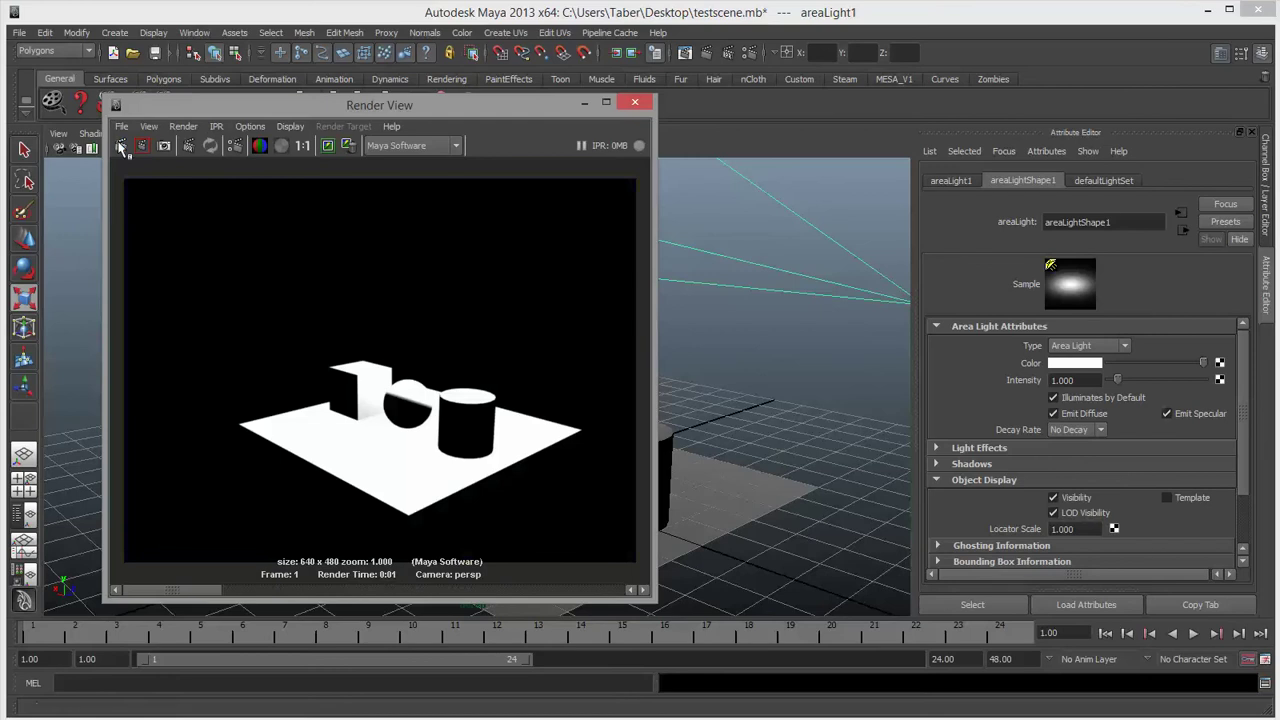
left_click_drag(504, 110, 347, 91)
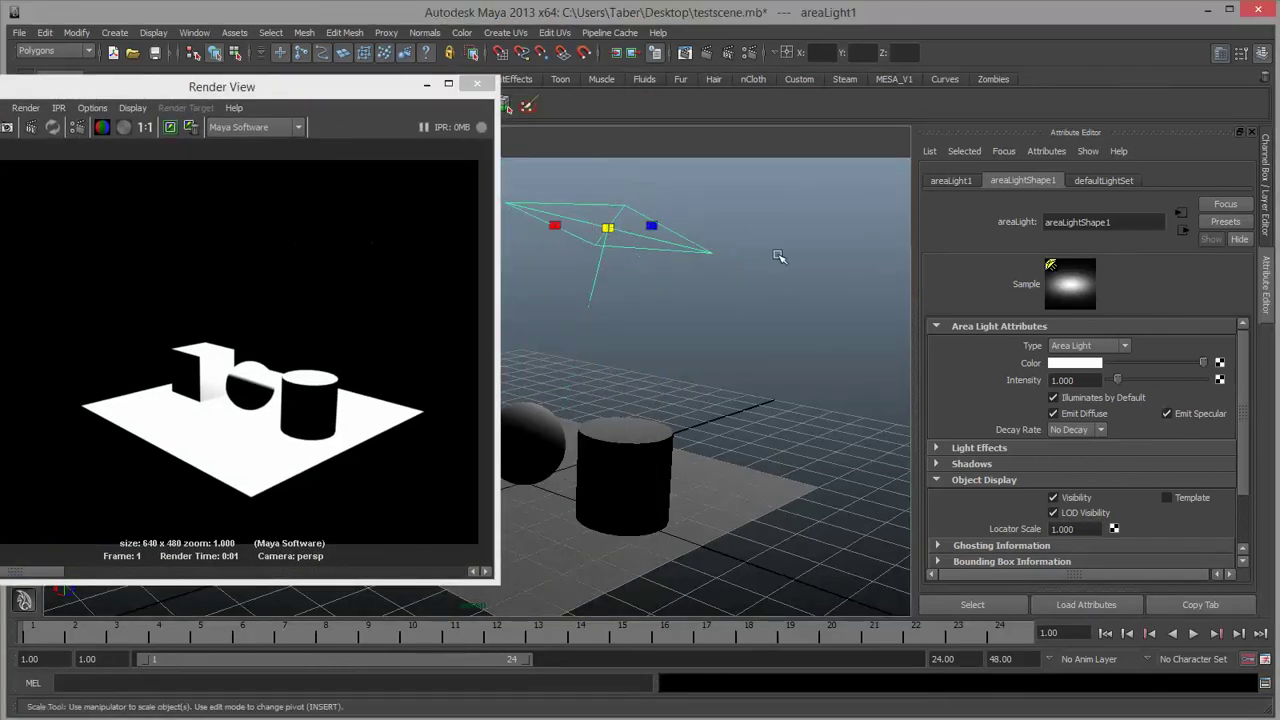
Try out the area light's single-axis scale handles and undo the changes.
left_click_drag(675, 266, 749, 329, "alt")
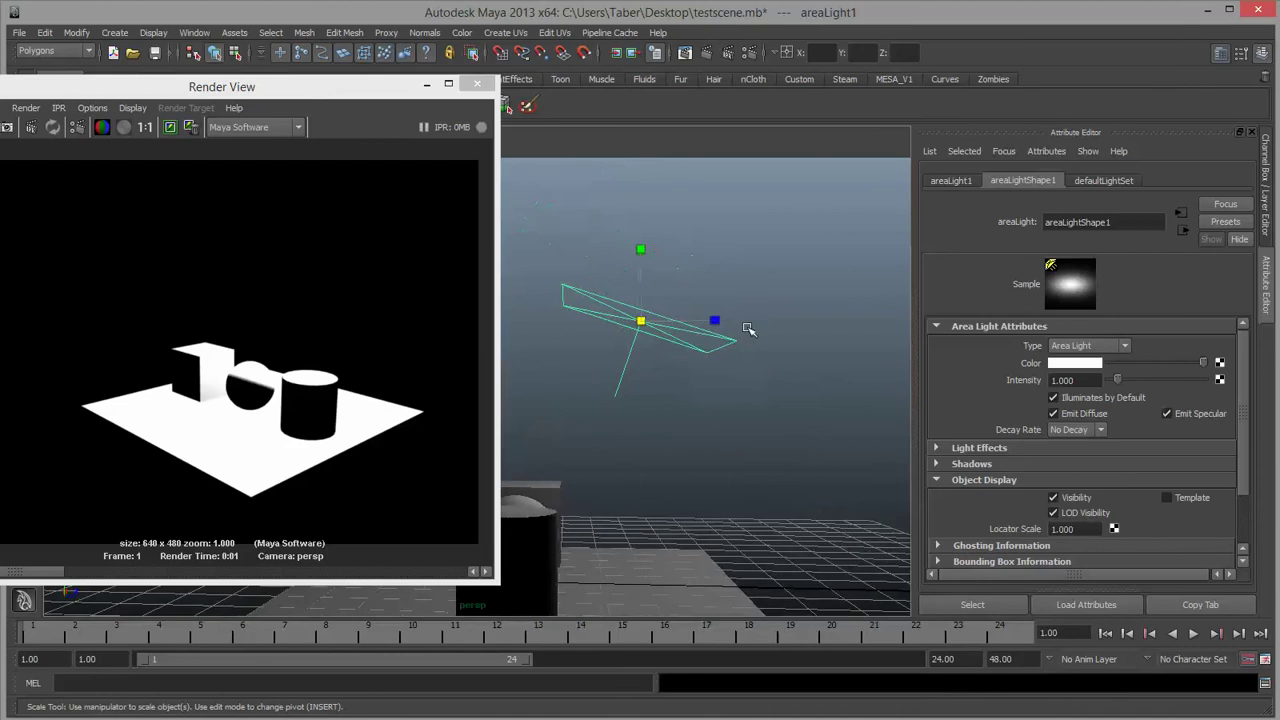
left_click(692, 318)
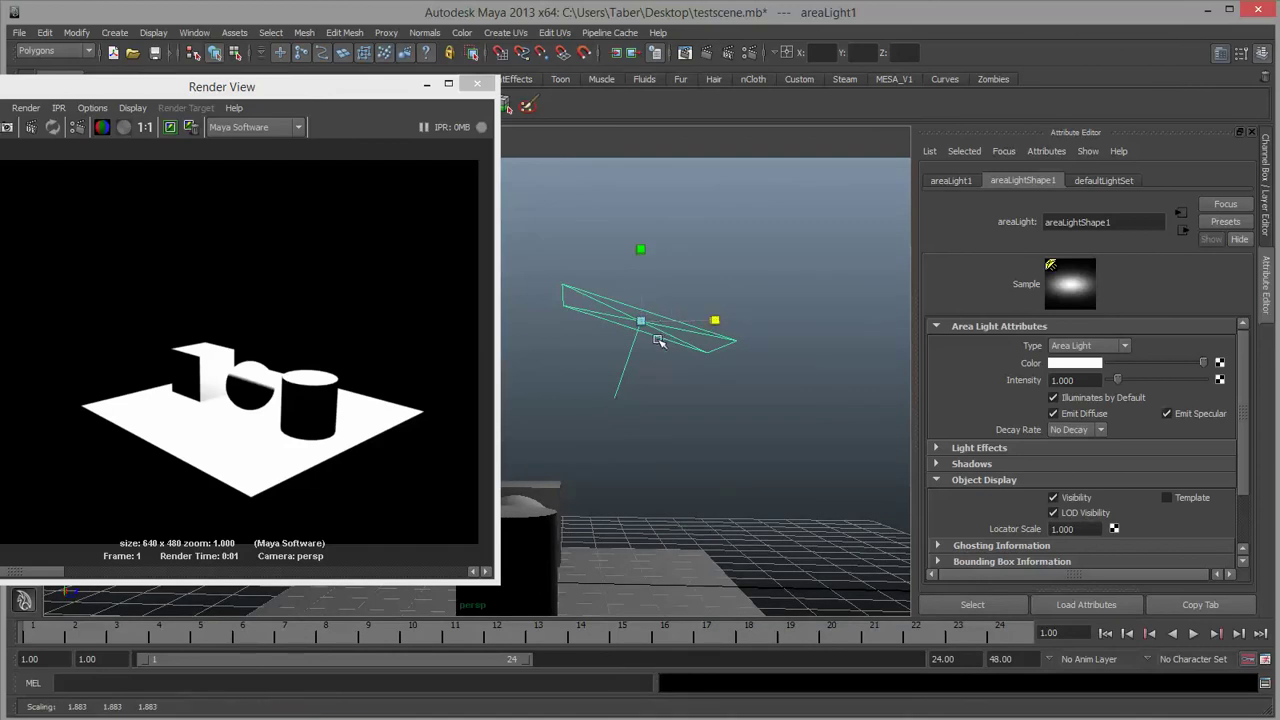
left_click(644, 320)
key("ctrl+z")
key("ctrl+z")
key("ctrl+z")
key("ctrl+z")
key("ctrl+z")
left_click(670, 348)
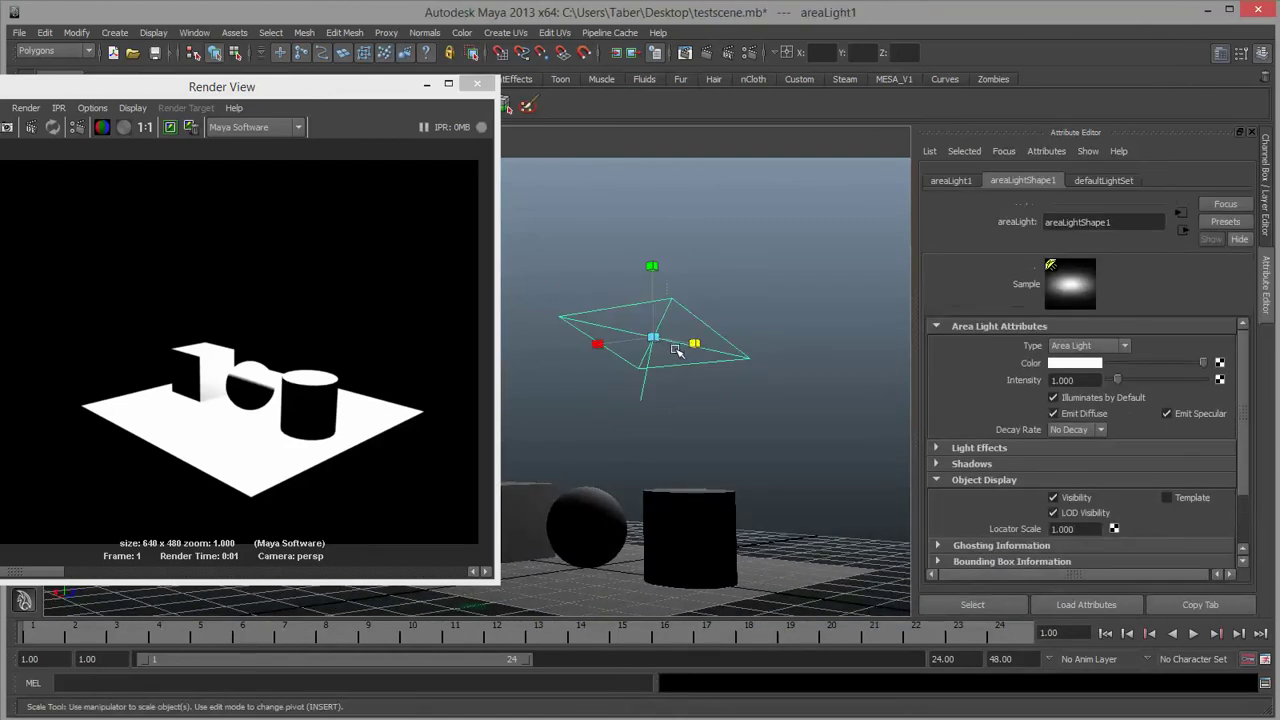
left_click(686, 346)
left_click(696, 344)
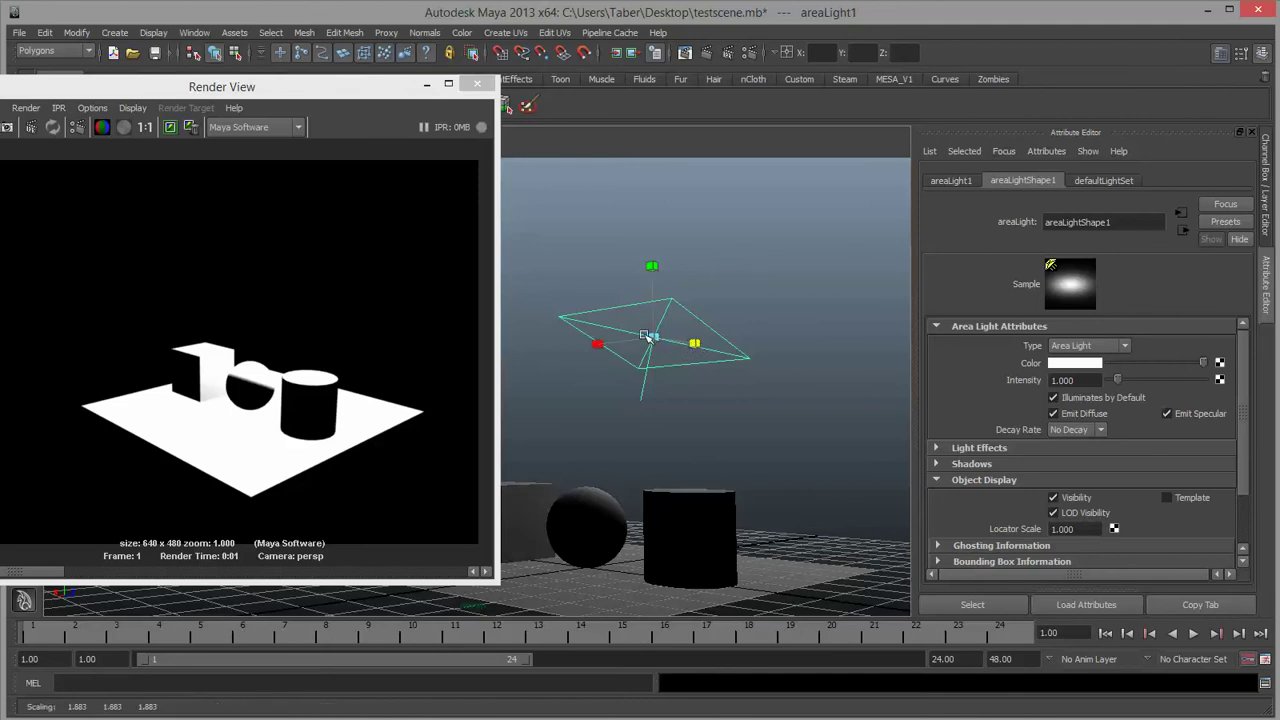
left_click(601, 345)
Move the area light down closer to the ground plane beside the objects and render the scene.
left_click_drag(748, 412, 720, 400, "alt")
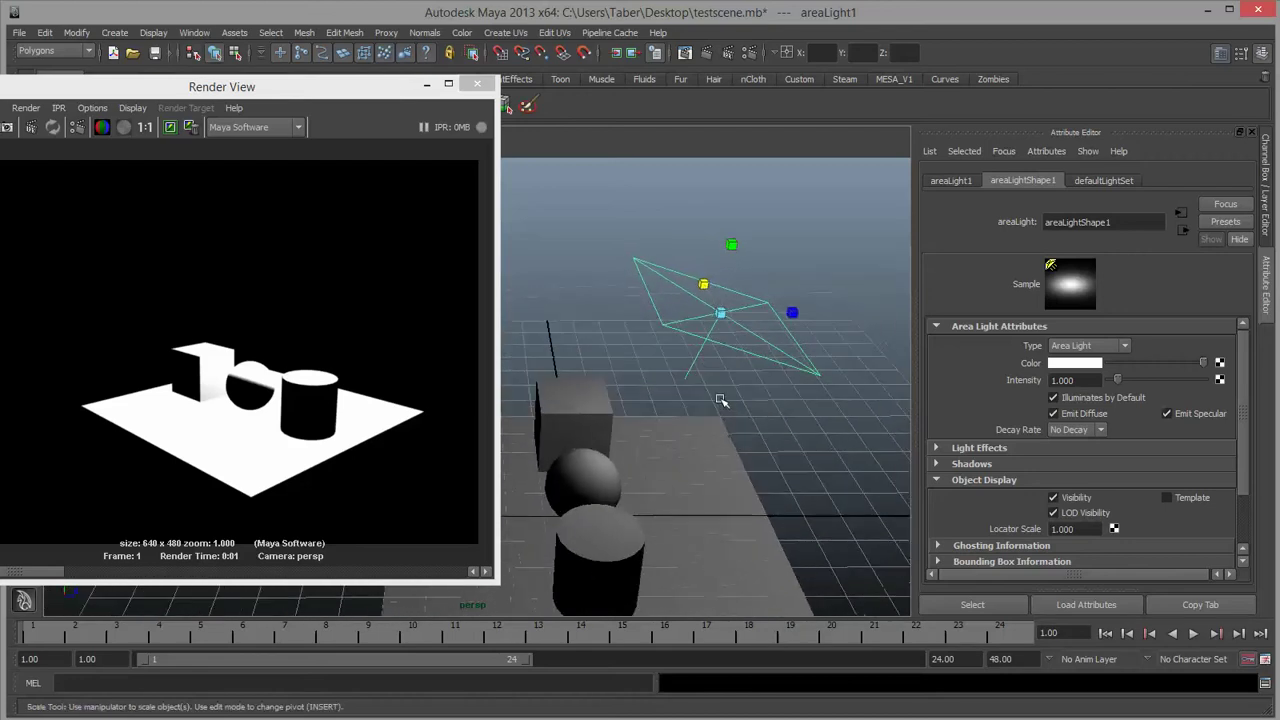
key("w")
left_click_drag(725, 294, 660, 360)
key("r")
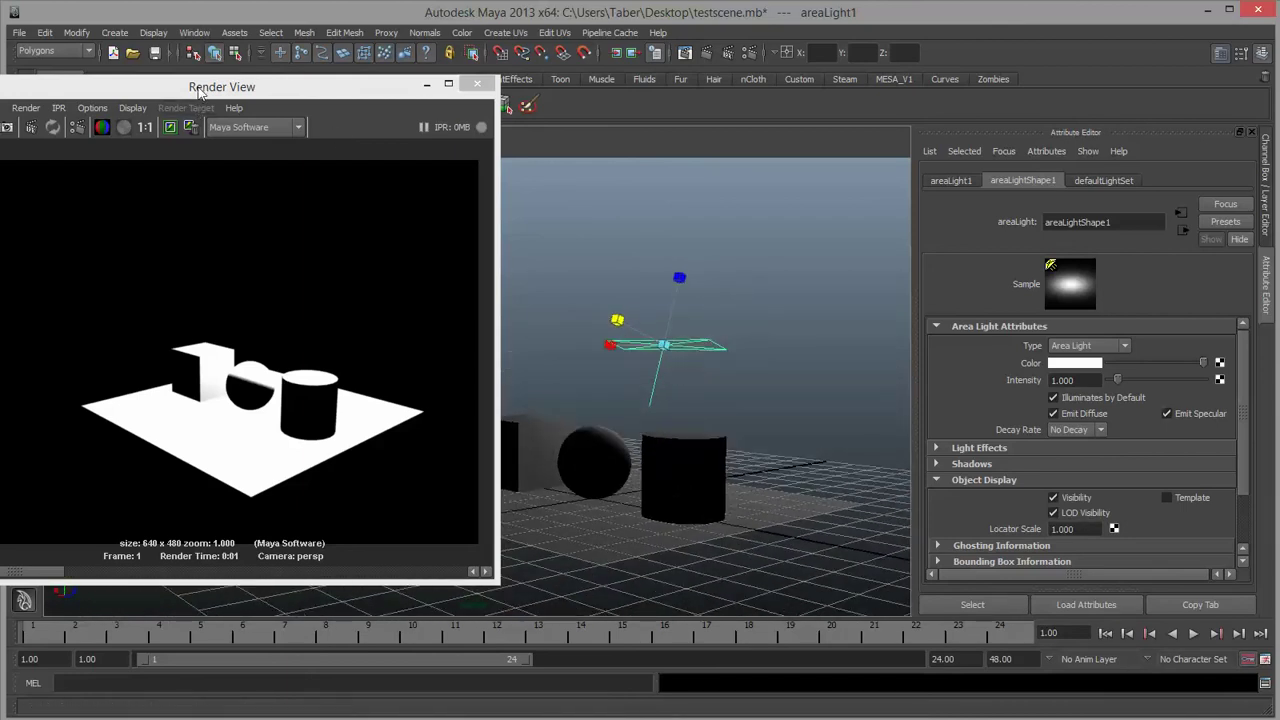
left_click_drag(196, 88, 287, 91)
left_click(52, 131)
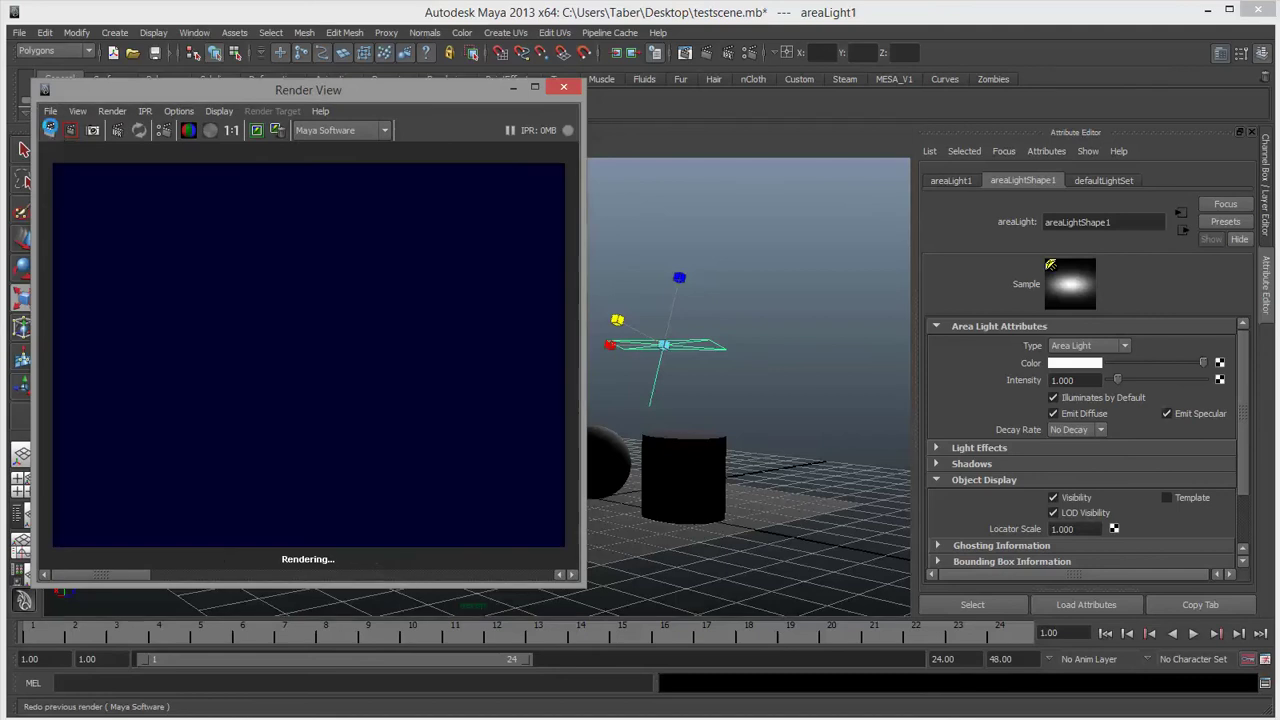
Rotate the area light about its X axis to about -94.8 degrees and render from a higher view along the row of objects.
left_click_drag(650, 440, 694, 447, "alt")
key("r")
key("e")
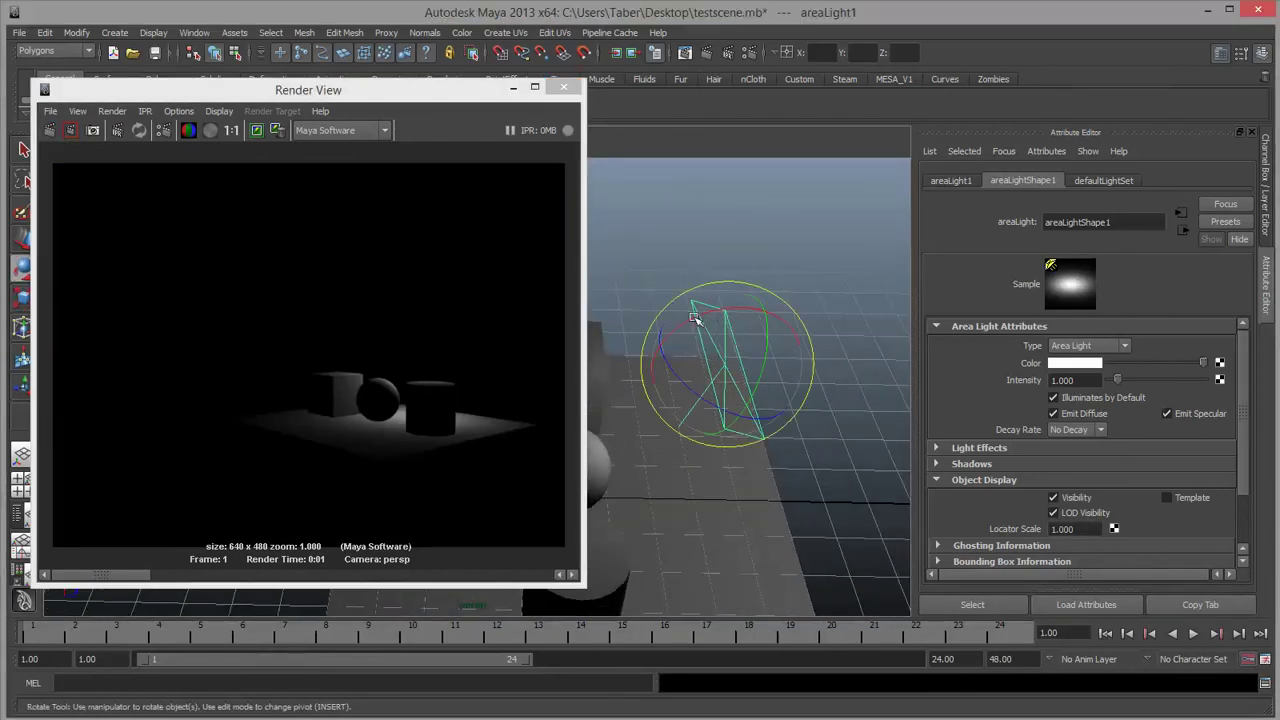
left_click_drag(697, 316, 670, 331)
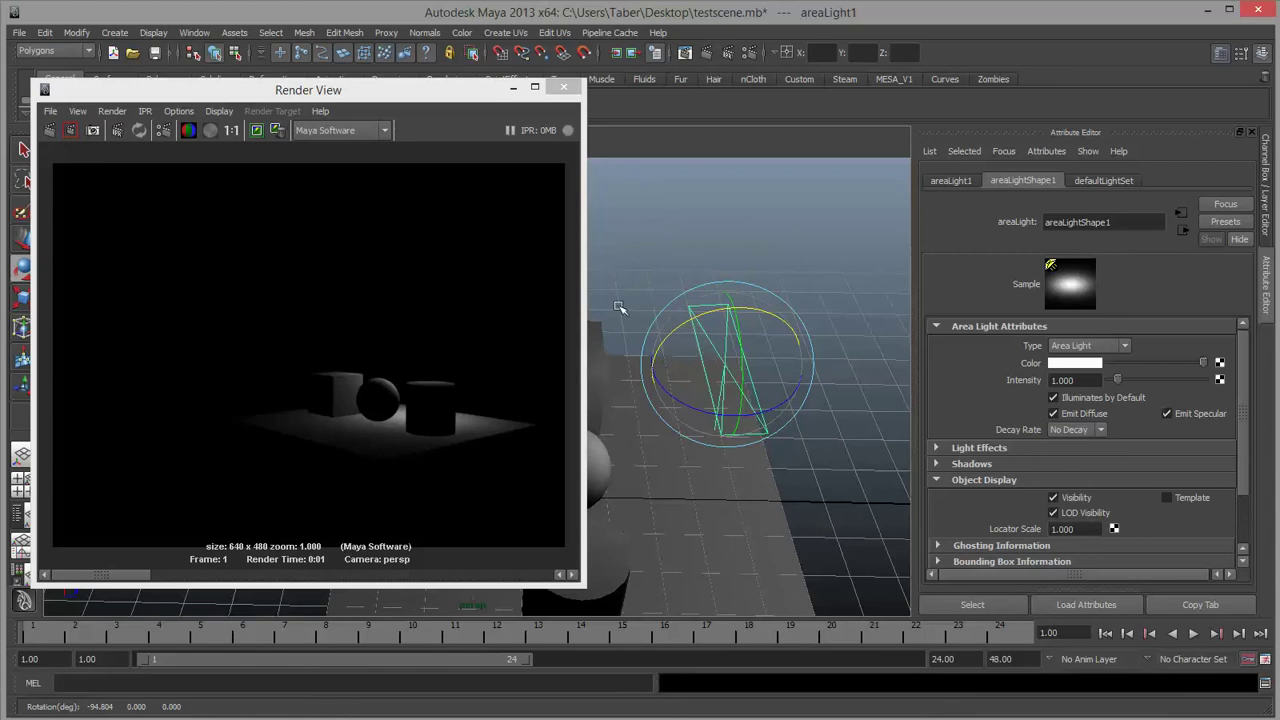
left_click(49, 131)
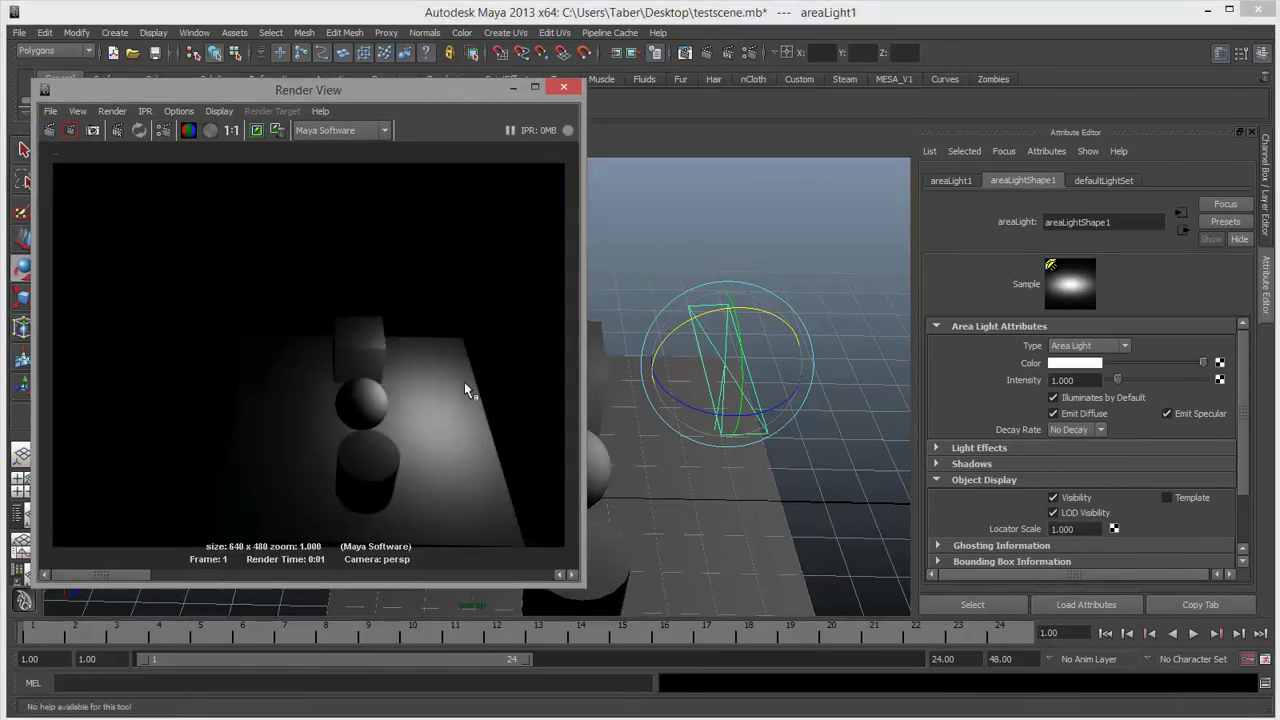
Squash the area light along its Y axis to a scale of about 0.07 and render the scene.
key("r")
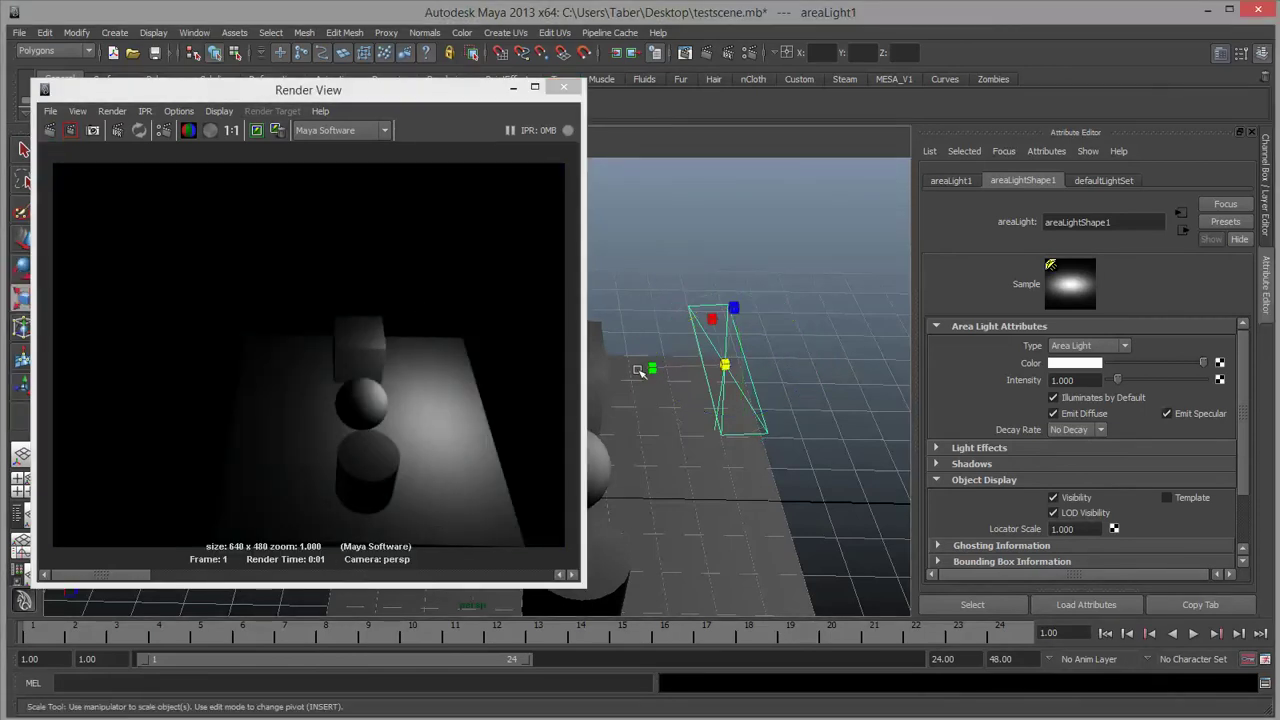
left_click_drag(648, 366, 704, 367)
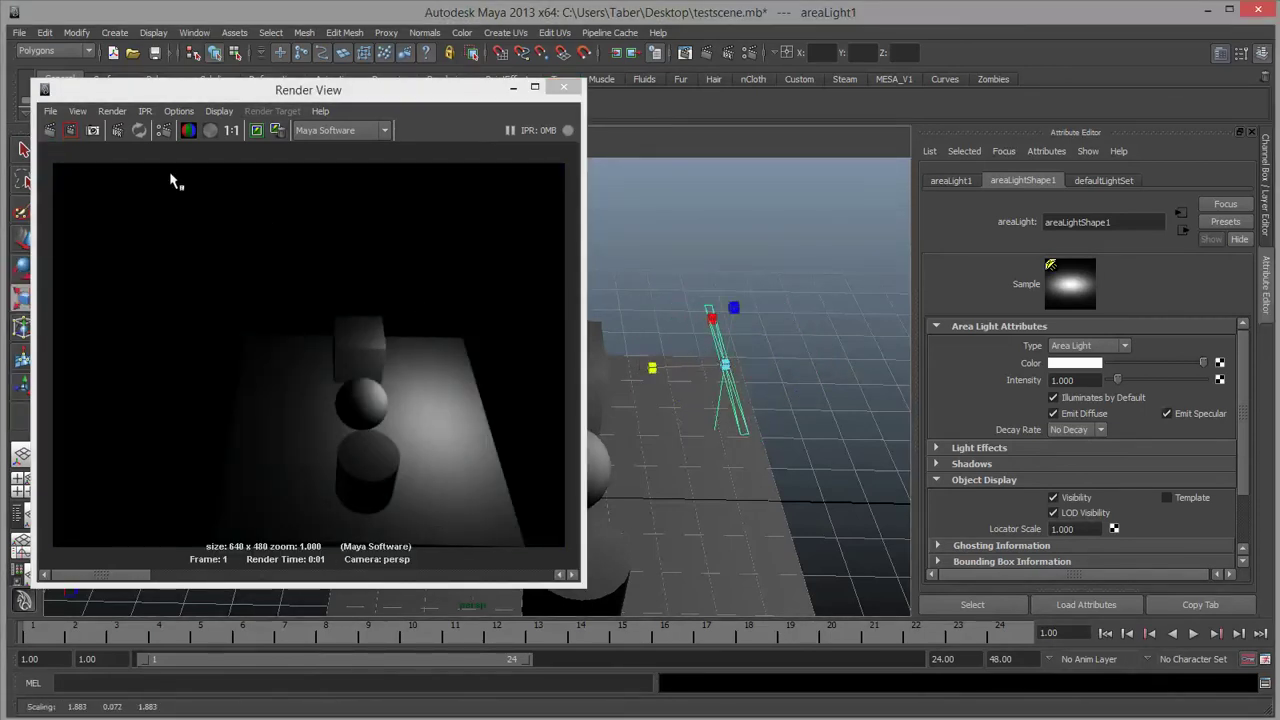
left_click(50, 132)
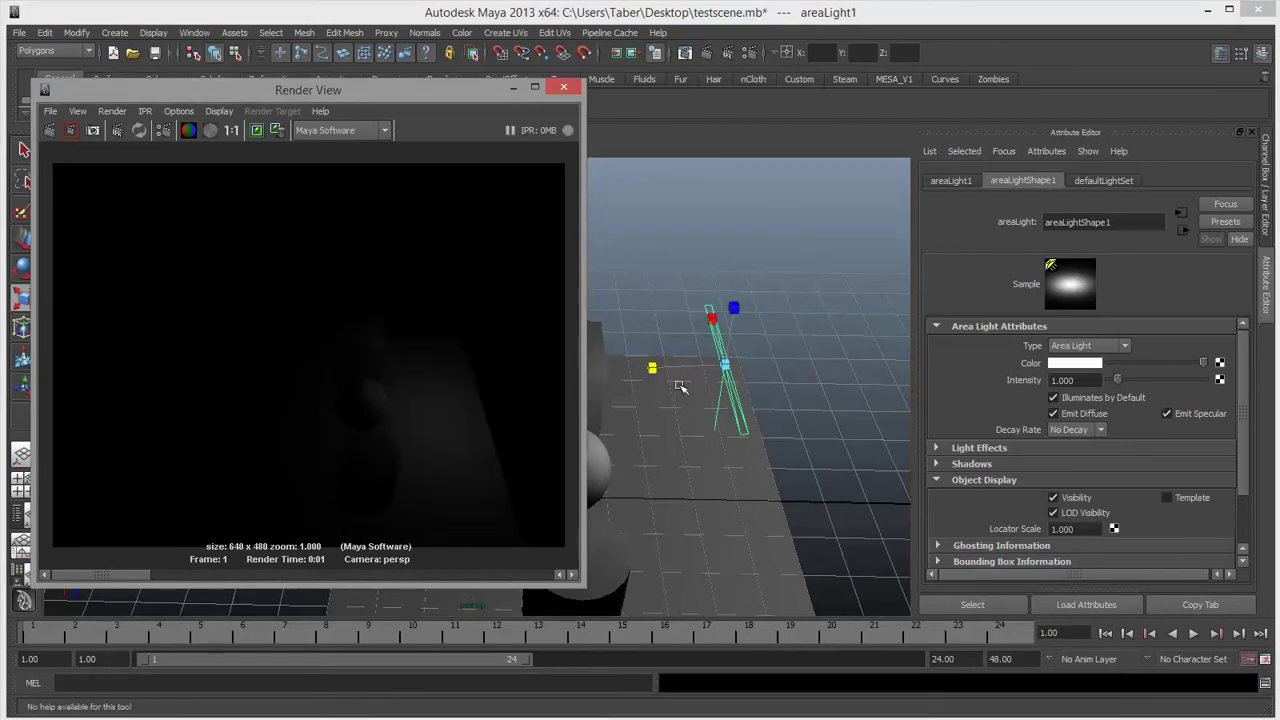
Stretch the area light along its X axis to a scale of about 5.5 and render the long, narrow light.
left_click_drag(711, 318, 692, 246)
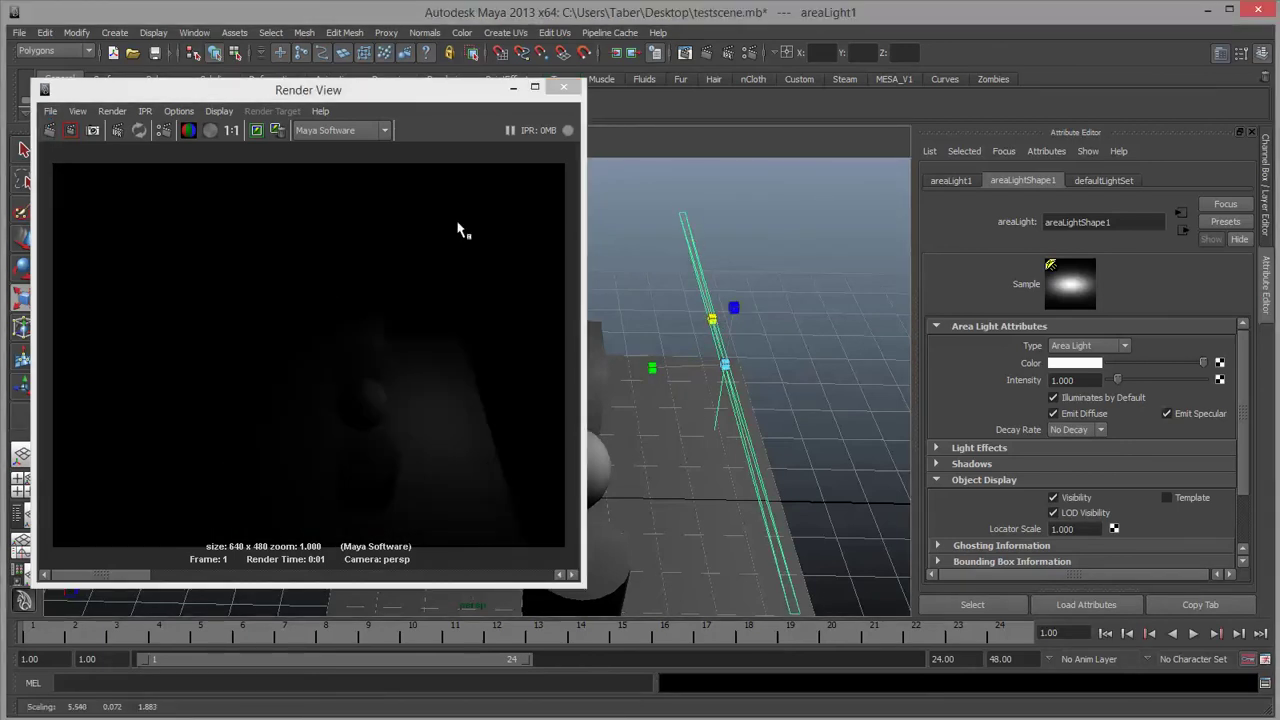
left_click(52, 132)
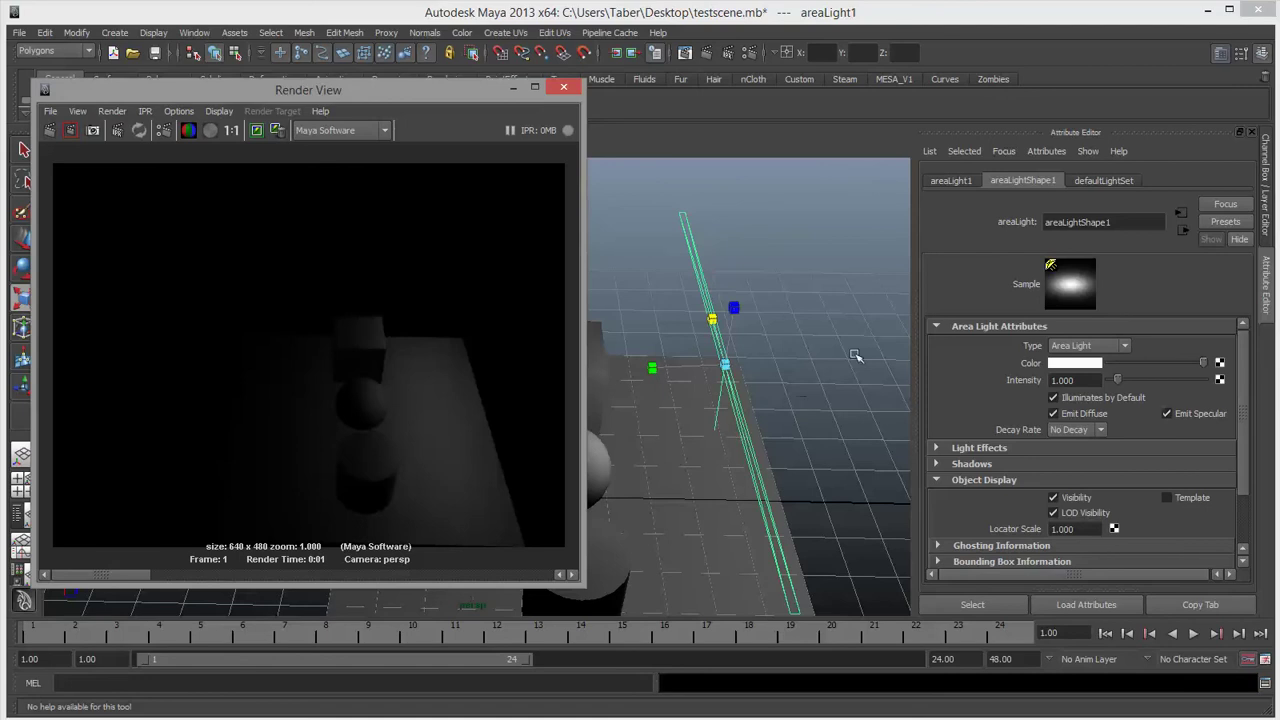
key("w")
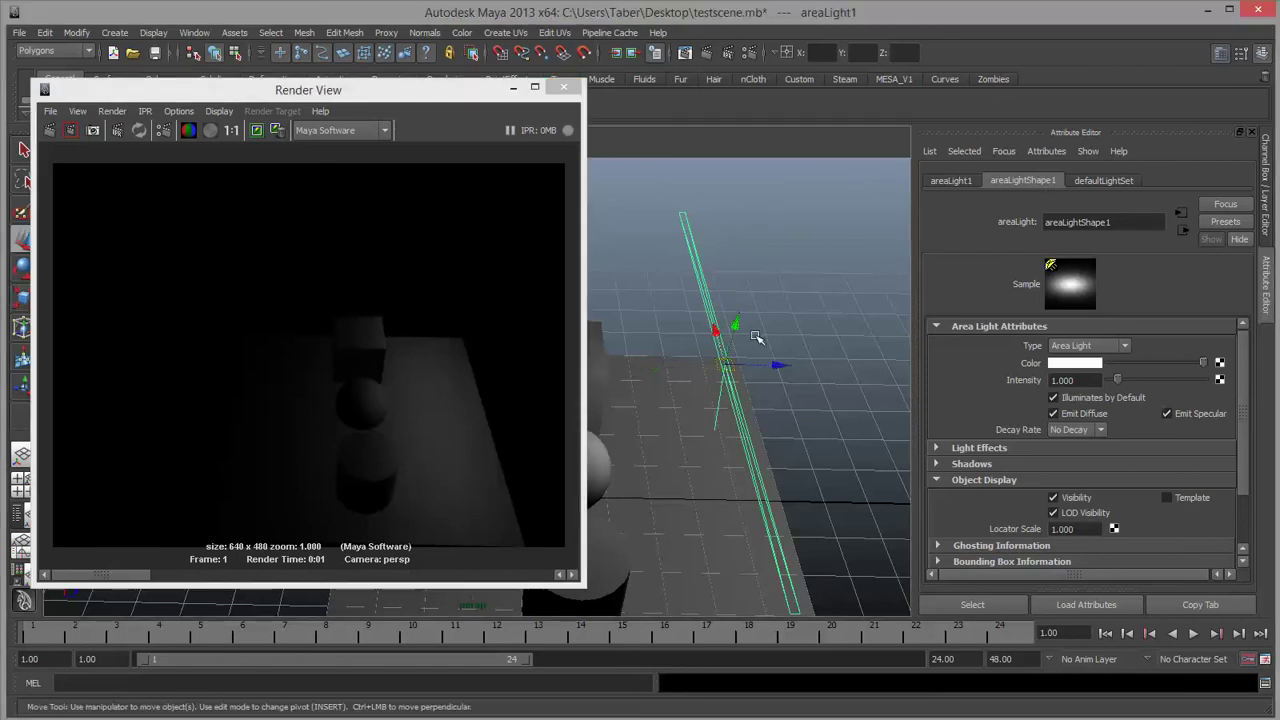
mouse_move(710, 416)
left_mouse_down("alt")
mouse_move(737, 380)
mouse_move(737, 391)
mouse_move(725, 372)
mouse_move(708, 441)
mouse_move(727, 432)
left_mouse_up("alt")
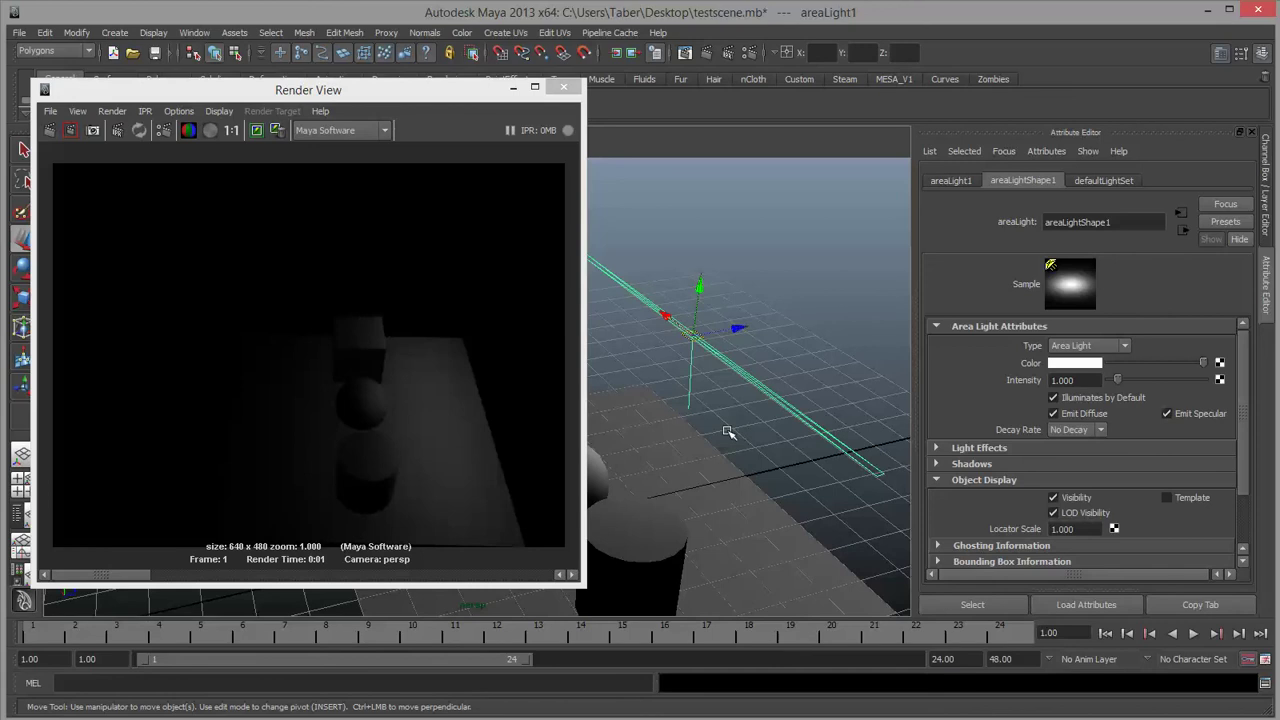
Delete the area light from the scene and close the render window.
left_click(778, 415)
left_click_drag(780, 414, 683, 369, "alt")
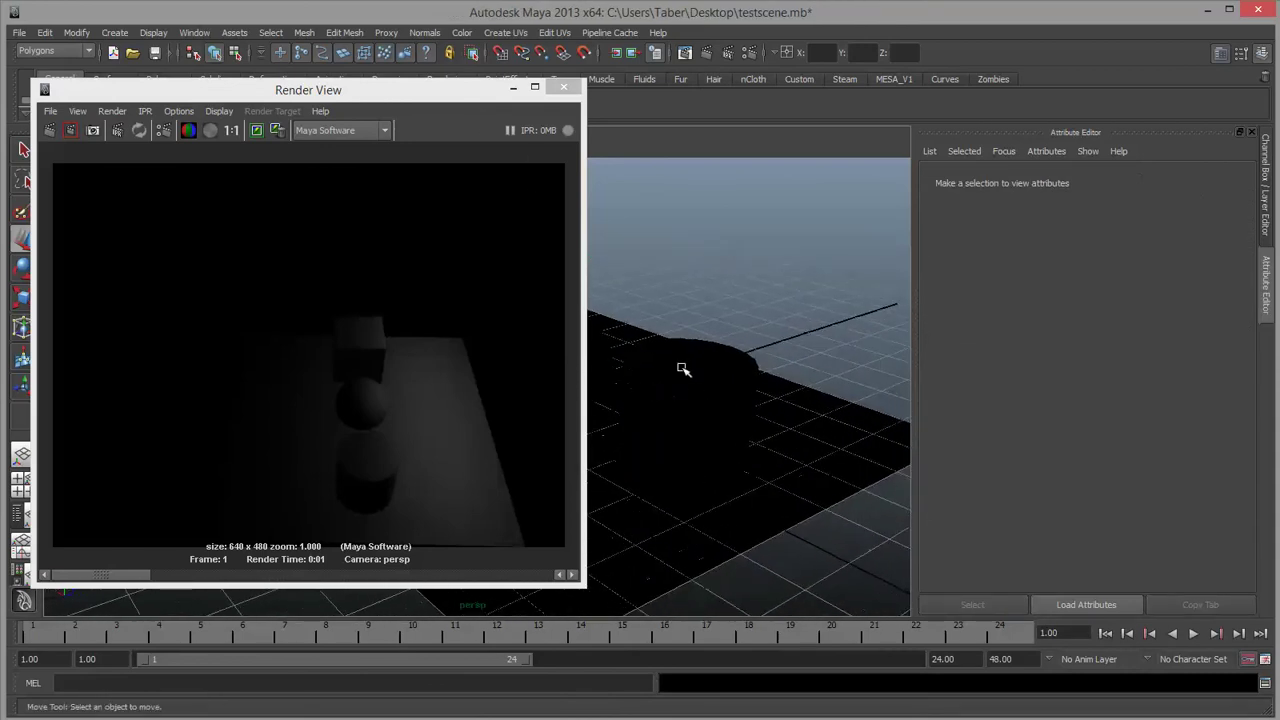
left_click(563, 87)
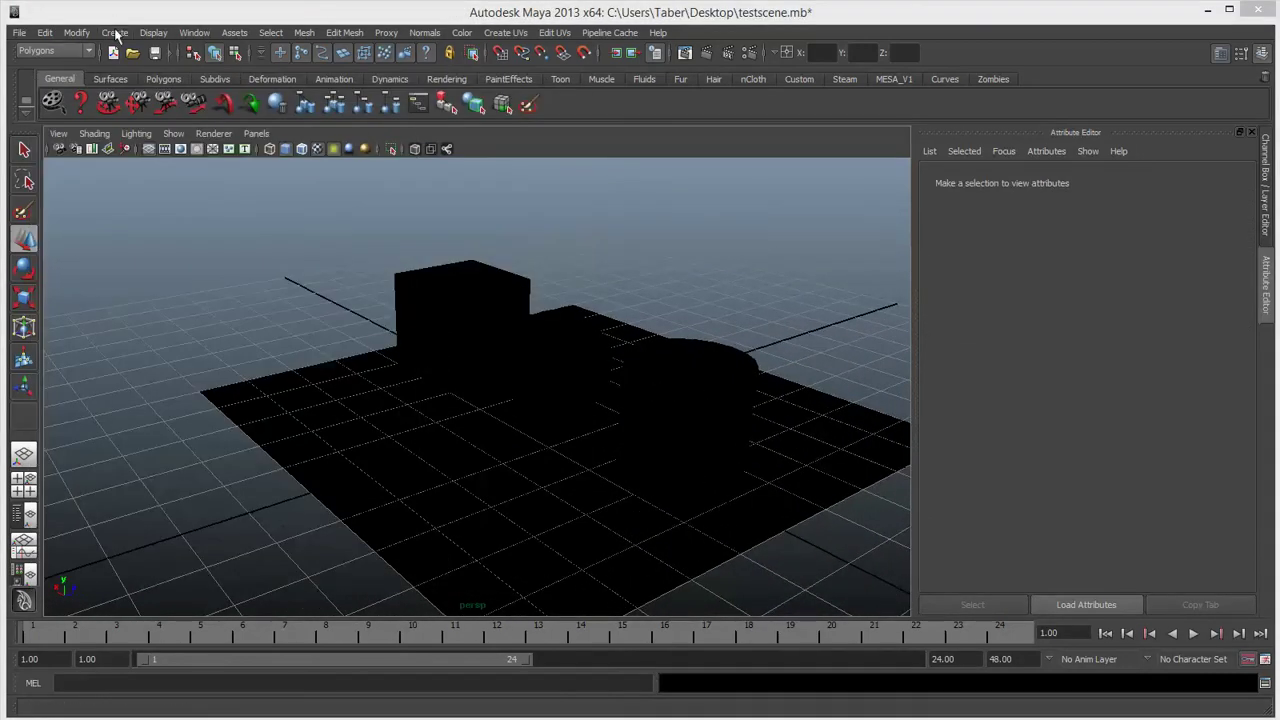
Create a volume light, raise it just above the sphere and render the scene.
left_click(115, 33)
mouse_move(166, 116)
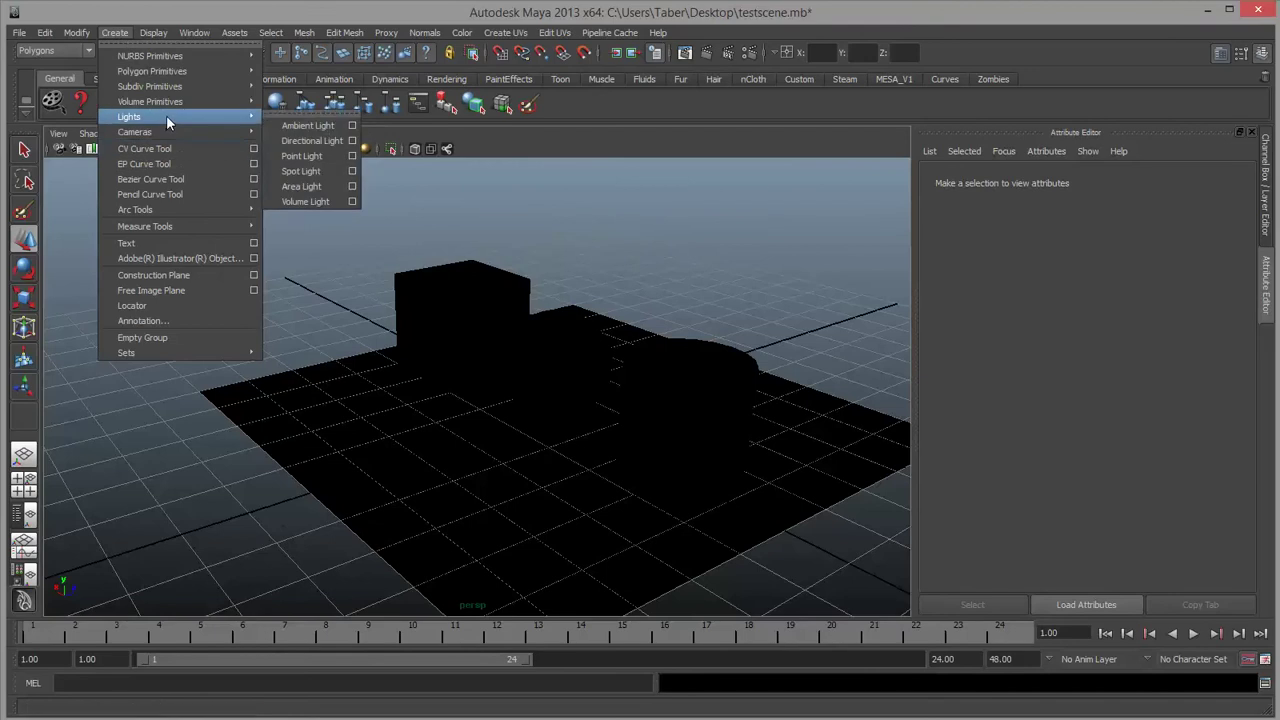
left_click(311, 201)
left_click_drag(562, 363, 571, 224)
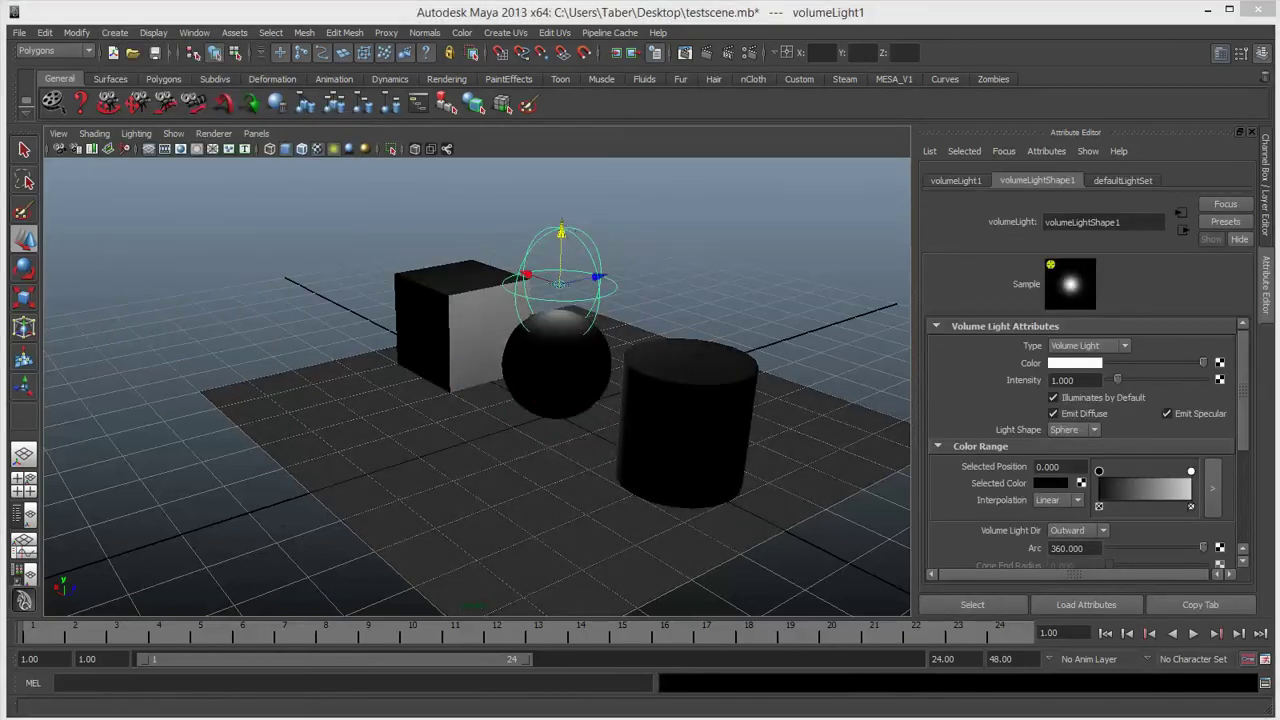
left_click_drag(0, 153, 209, 109)
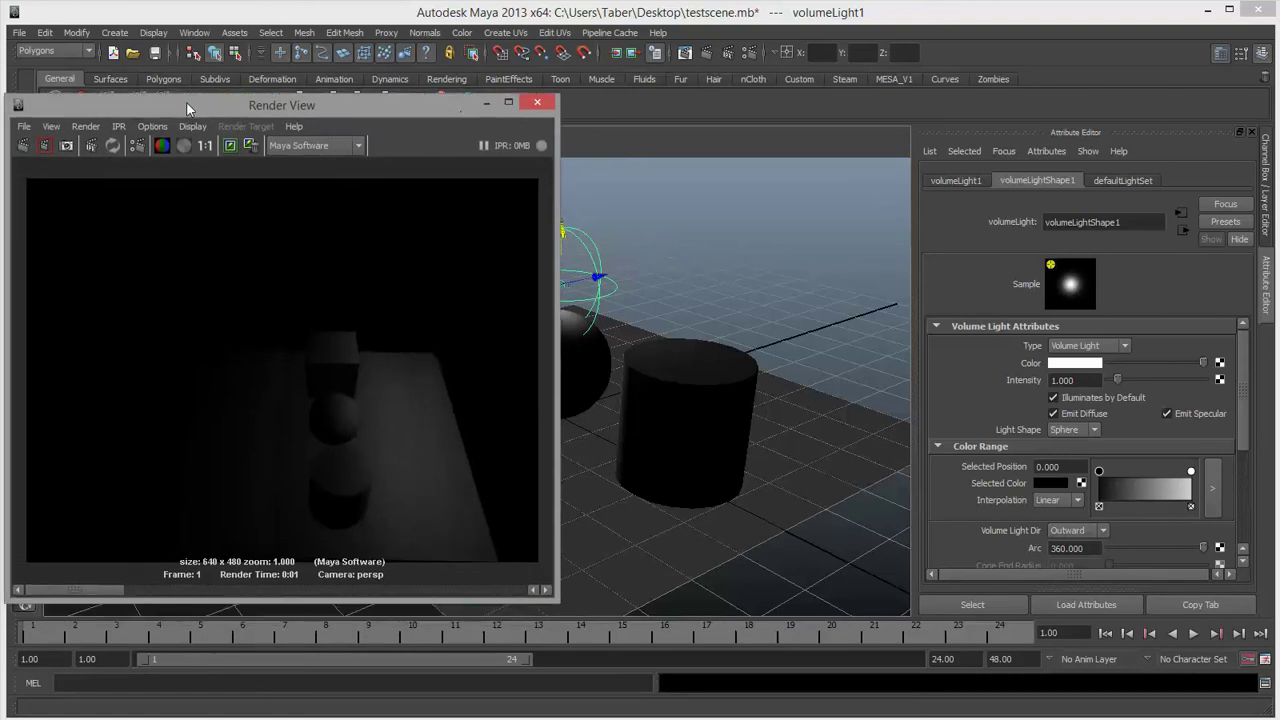
left_click(24, 146)
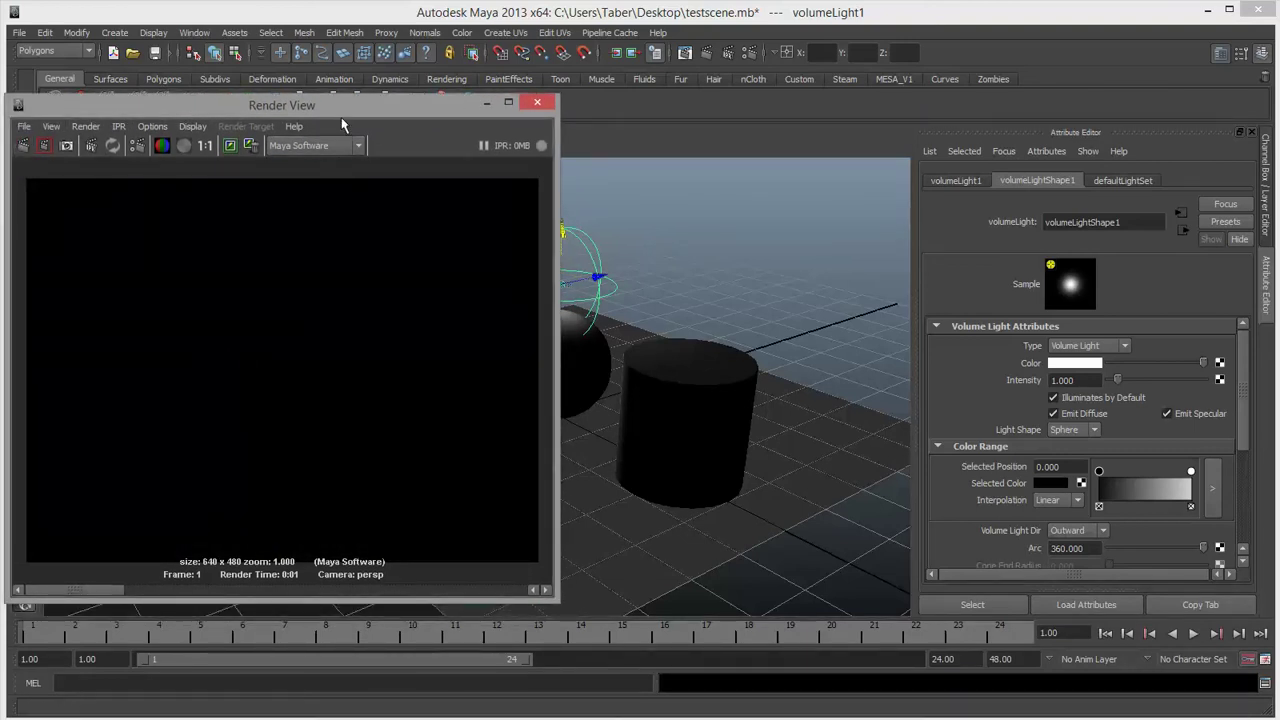
Scale the volume light up uniformly until its sphere surrounds all three objects and render the scene.
left_click_drag(360, 102, 164, 132)
key("r")
left_click_drag(562, 286, 1050, 350)
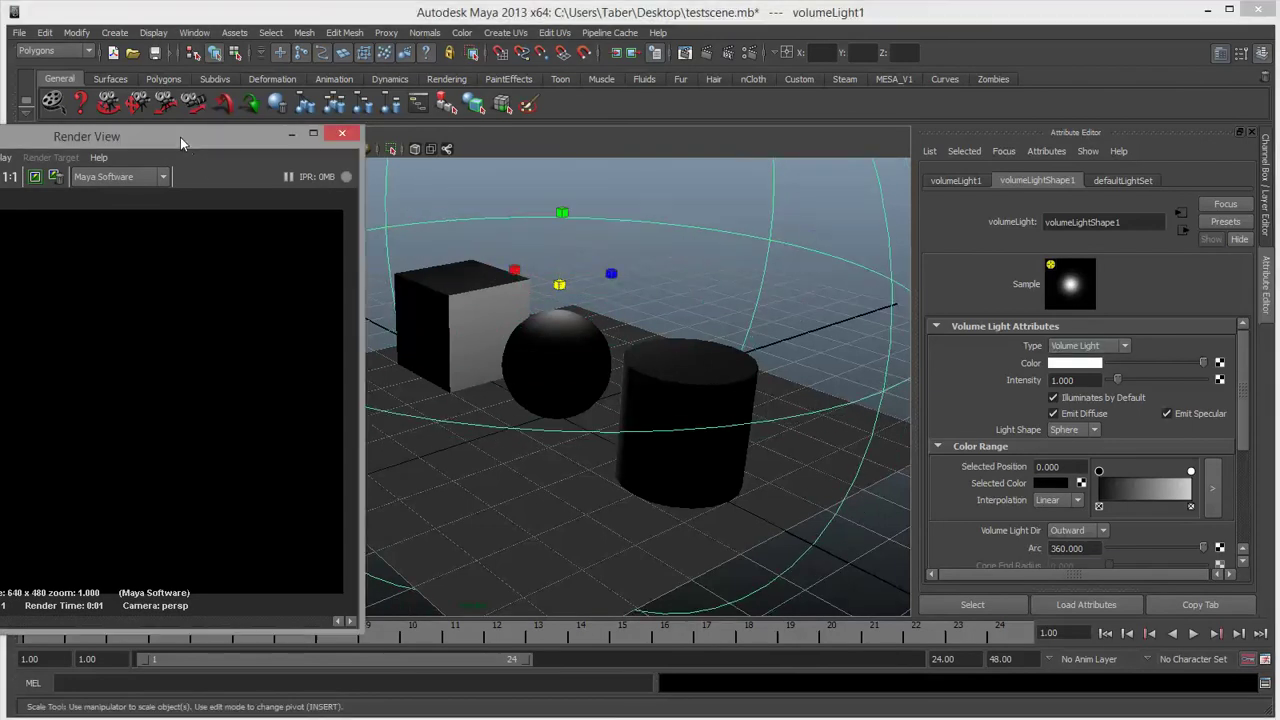
left_click_drag(182, 143, 498, 106)
left_click(158, 139)
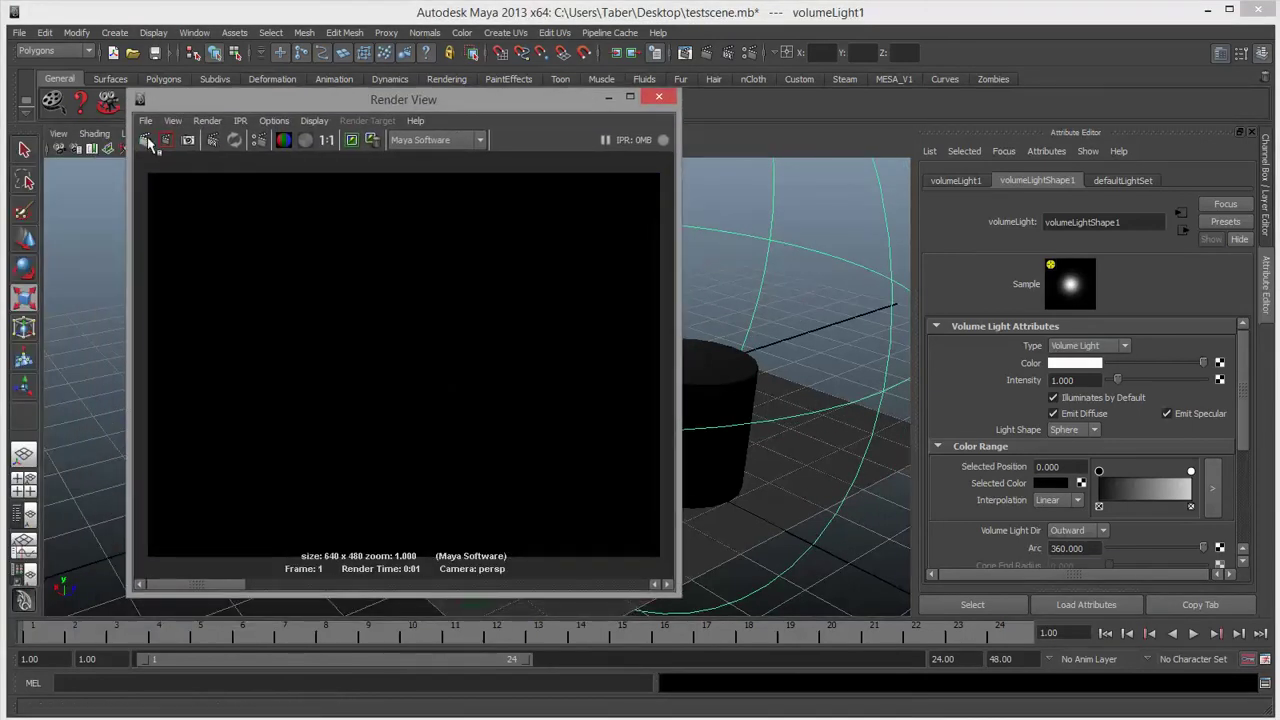
Raise the volume light's intensity to about 3.277, switch the renderer to mental ray and render the scene.
left_click_drag(499, 98, 278, 99)
key("w")
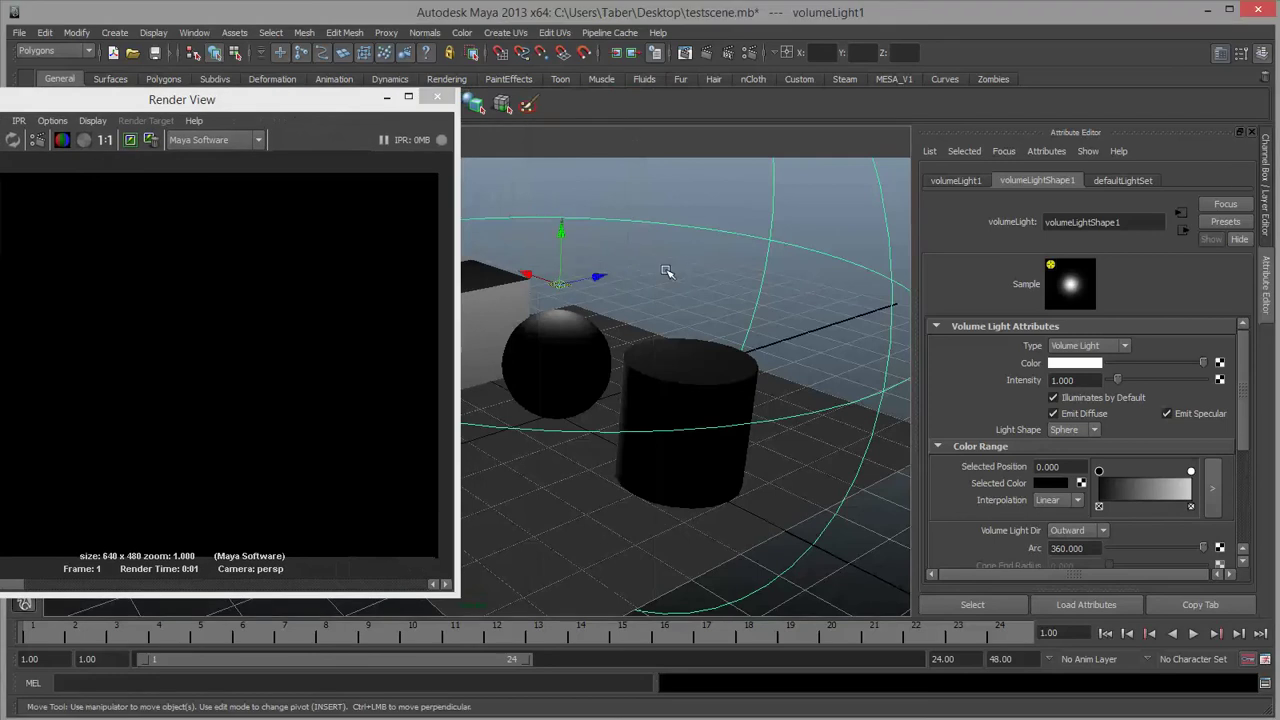
left_click_drag(1118, 381, 1139, 380)
left_click_drag(356, 104, 559, 93)
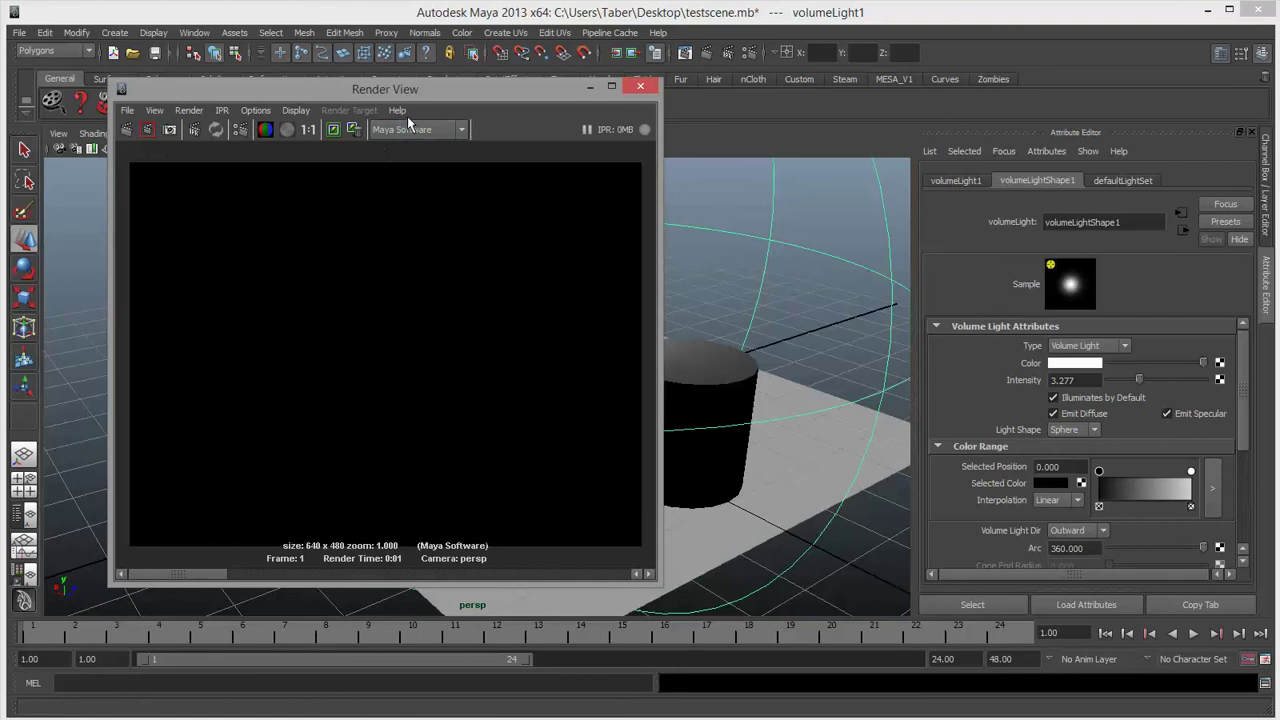
left_click(432, 131)
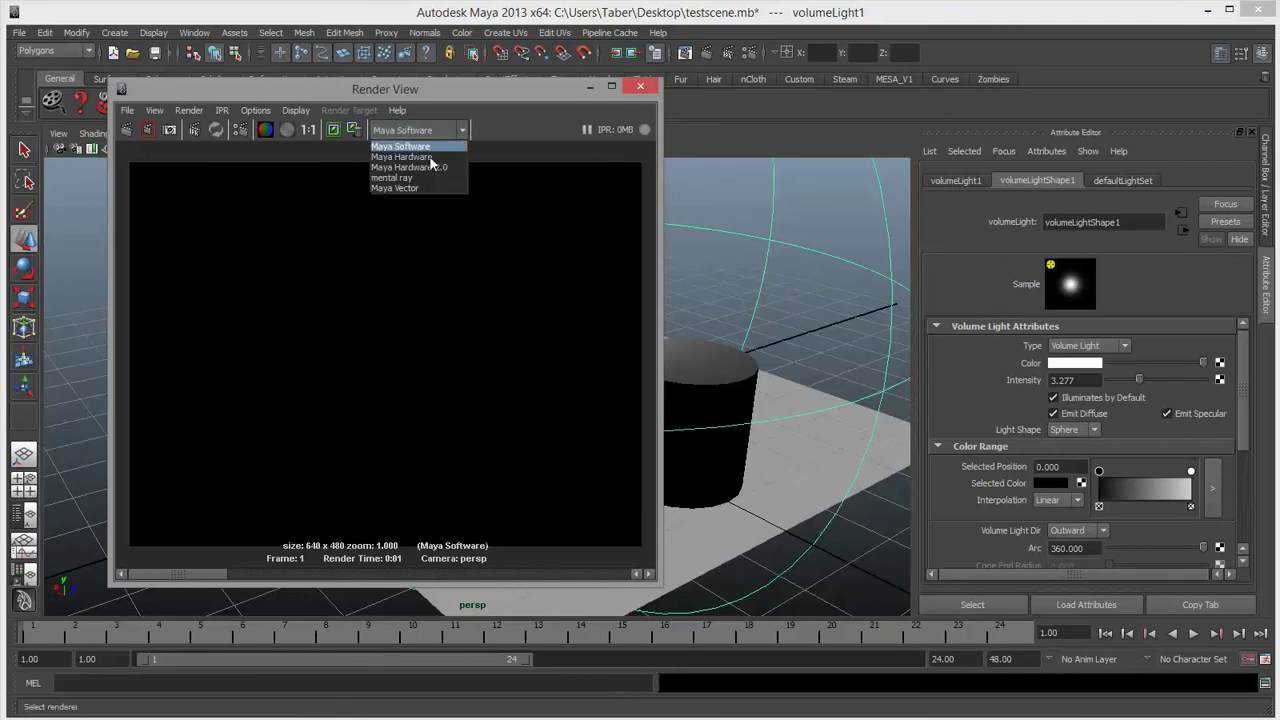
left_click(427, 178)
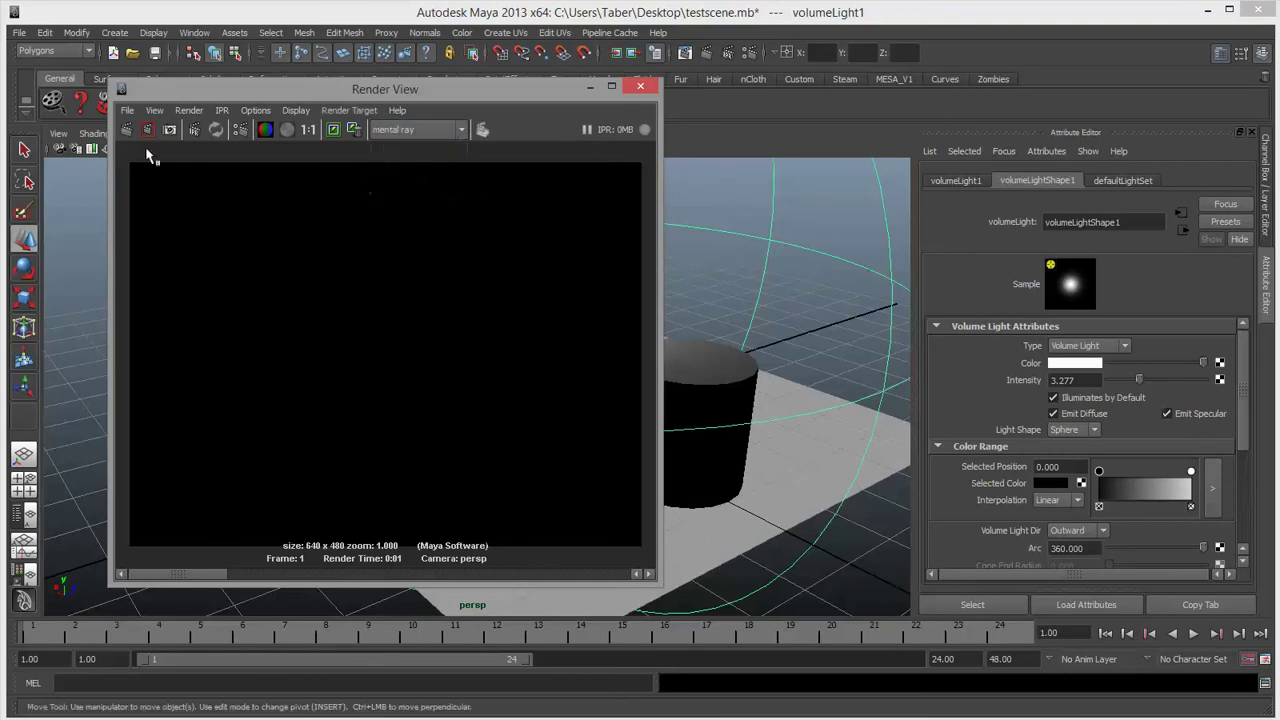
left_click(123, 131)
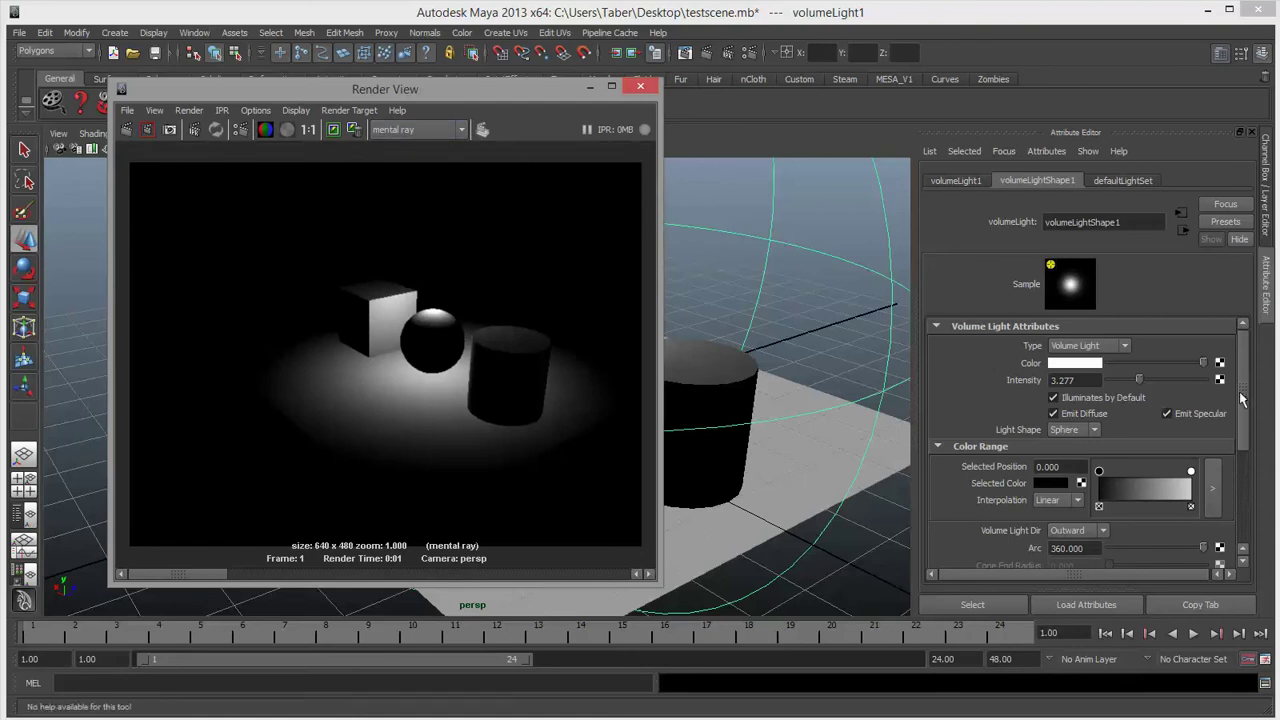
mouse_move(1240, 392)
left_mouse_down()
mouse_move(1244, 477)
mouse_move(1239, 377)
left_mouse_up()
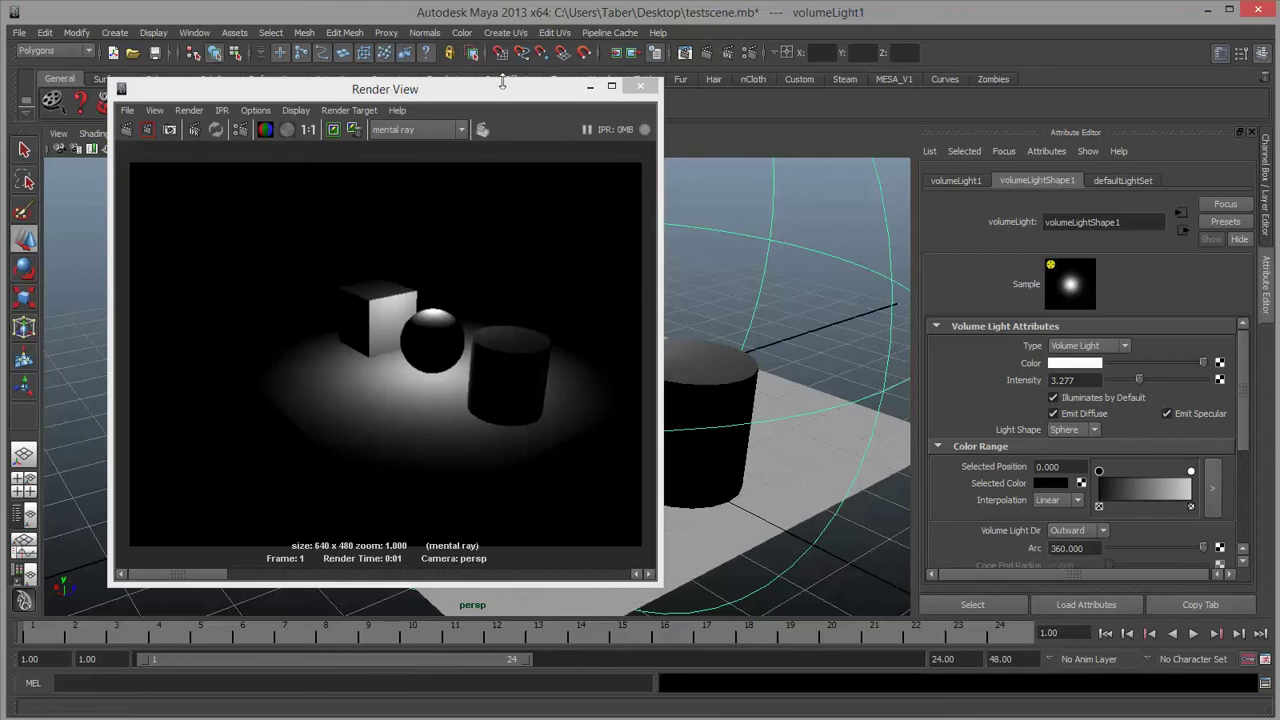
left_click_drag(517, 100, 112, 83)
left_click_drag(375, 89, 444, 126)
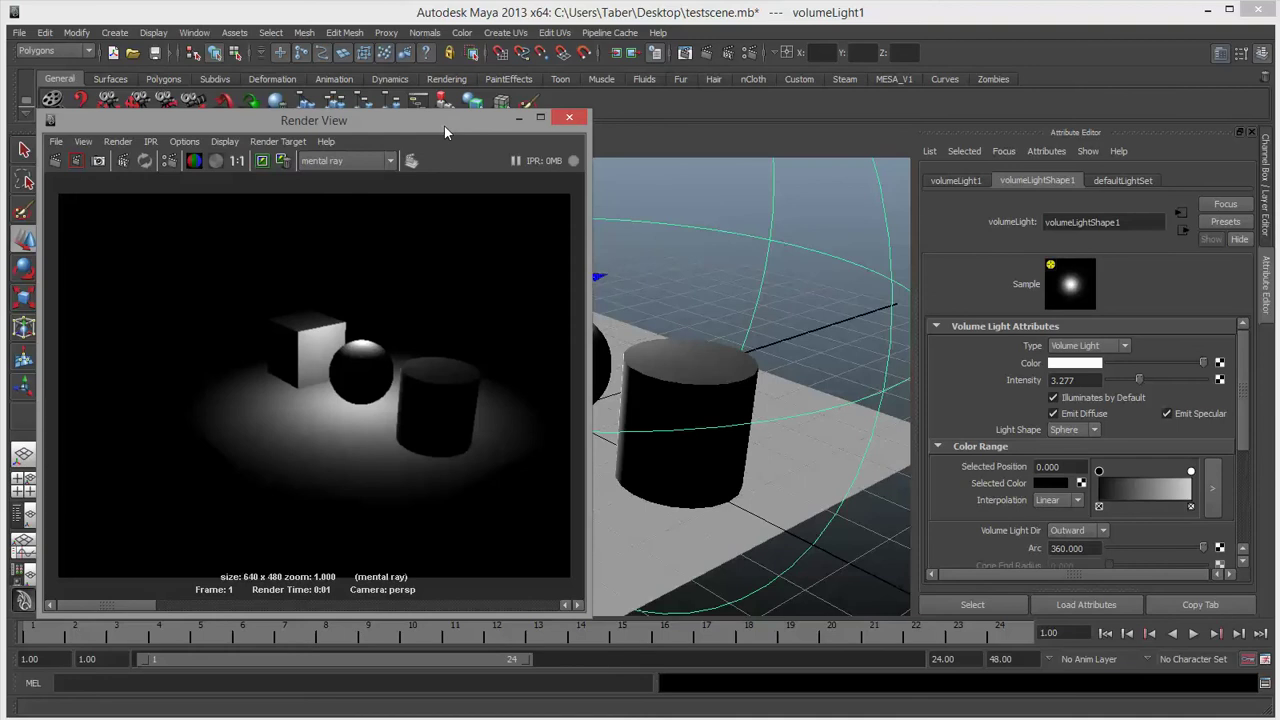
mouse_move(444, 126)
left_mouse_down()
mouse_move(218, 121)
mouse_move(509, 143)
mouse_move(424, 140)
left_mouse_up()
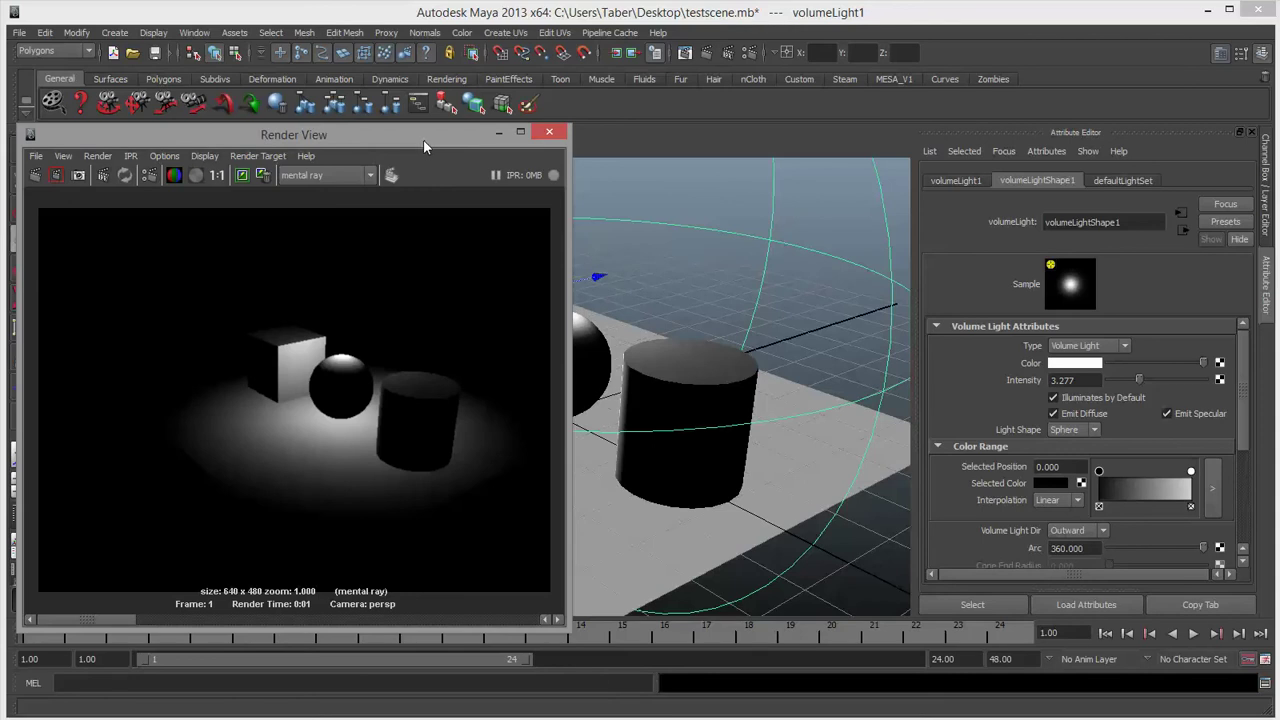
left_click_drag(424, 140, 314, 129)
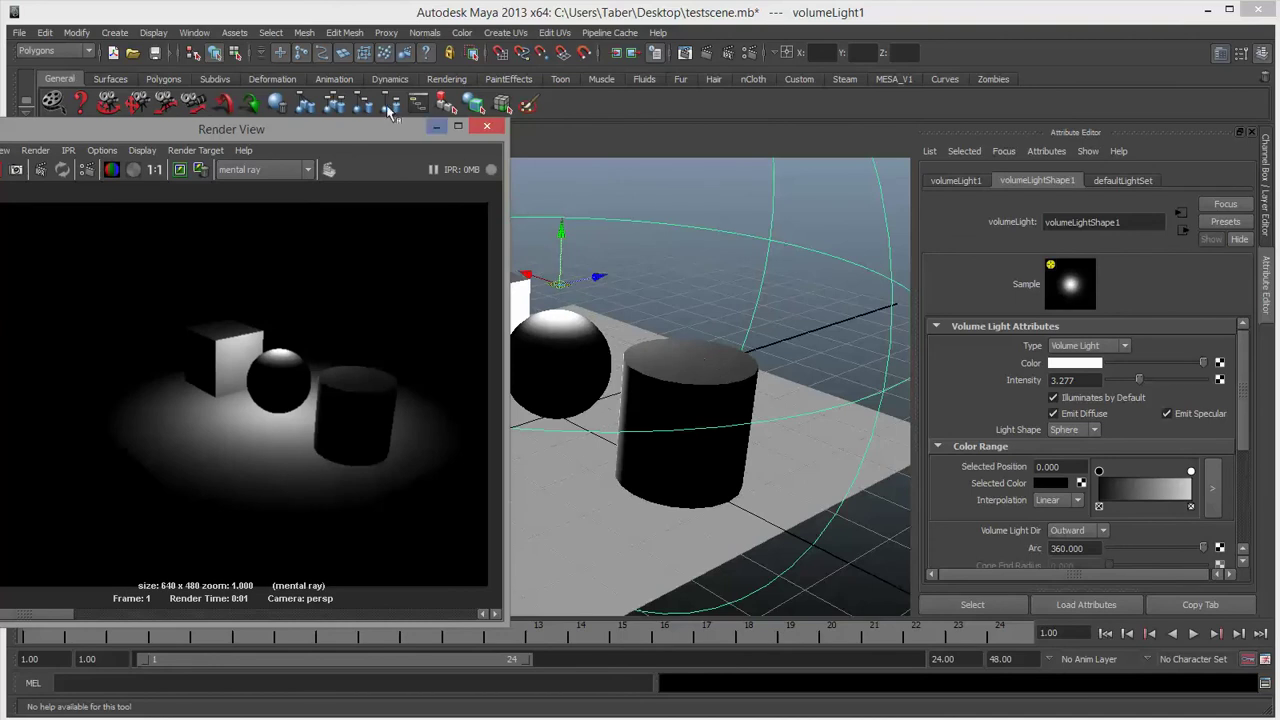
Change the volume light's shape to Box, scale it down uniformly to about 3.656 and render the scene.
left_click_drag(350, 128, 176, 116)
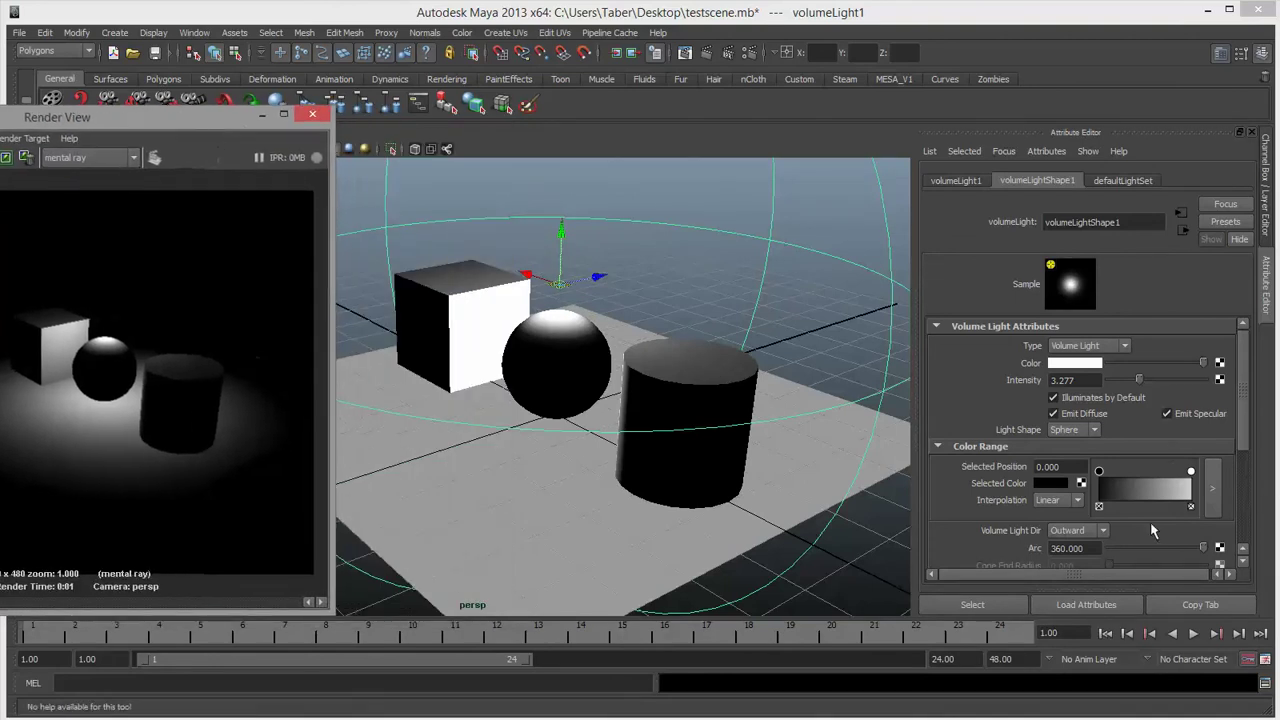
left_click(1087, 432)
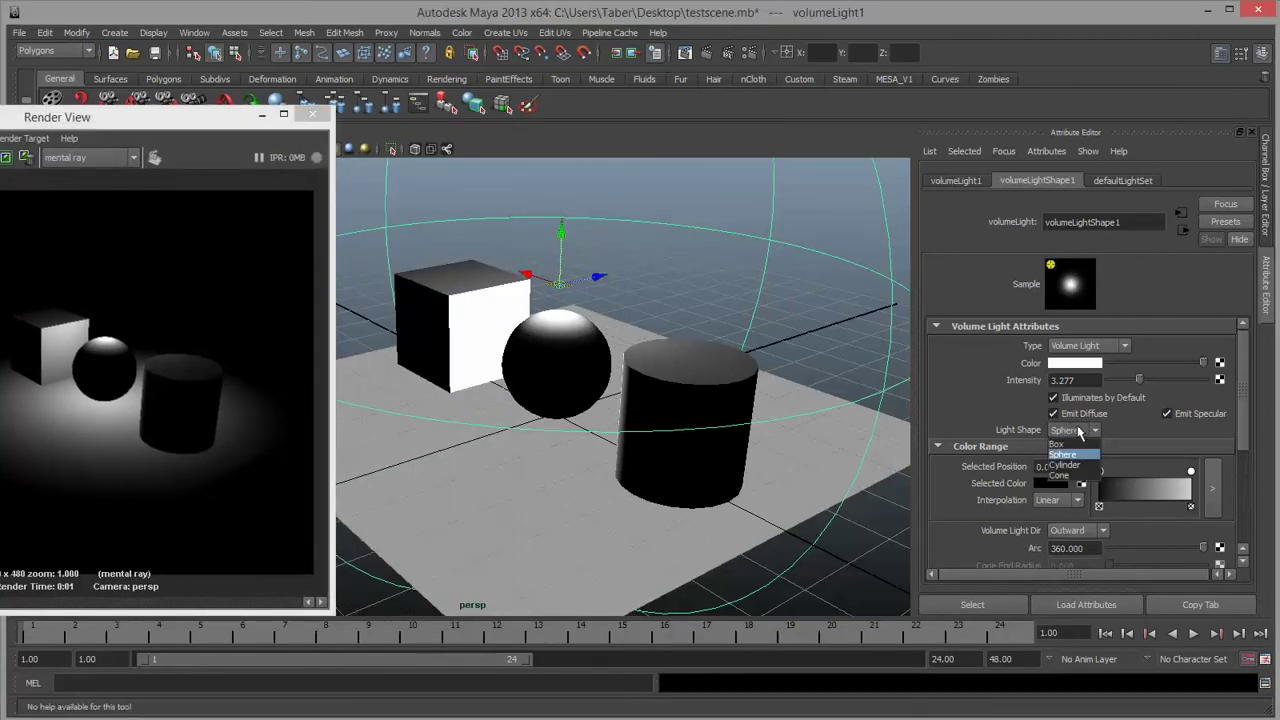
left_click(1059, 443)
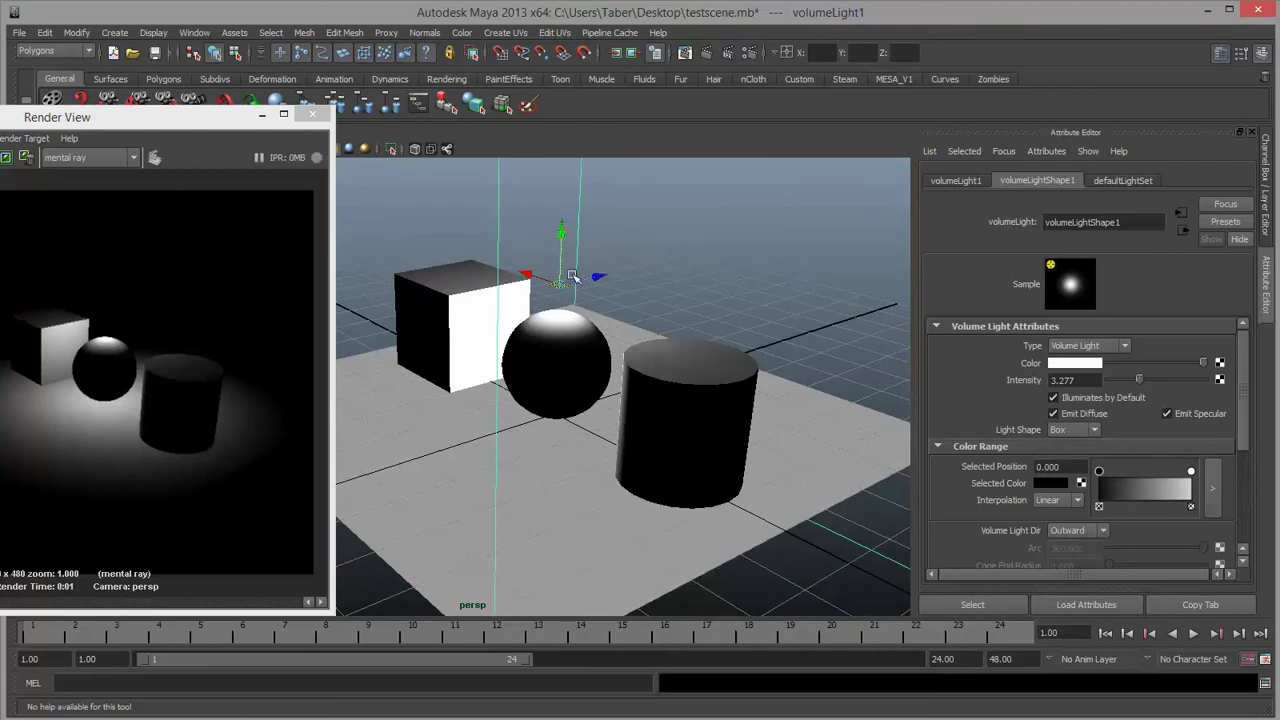
scroll(572, 277, "down", 3)
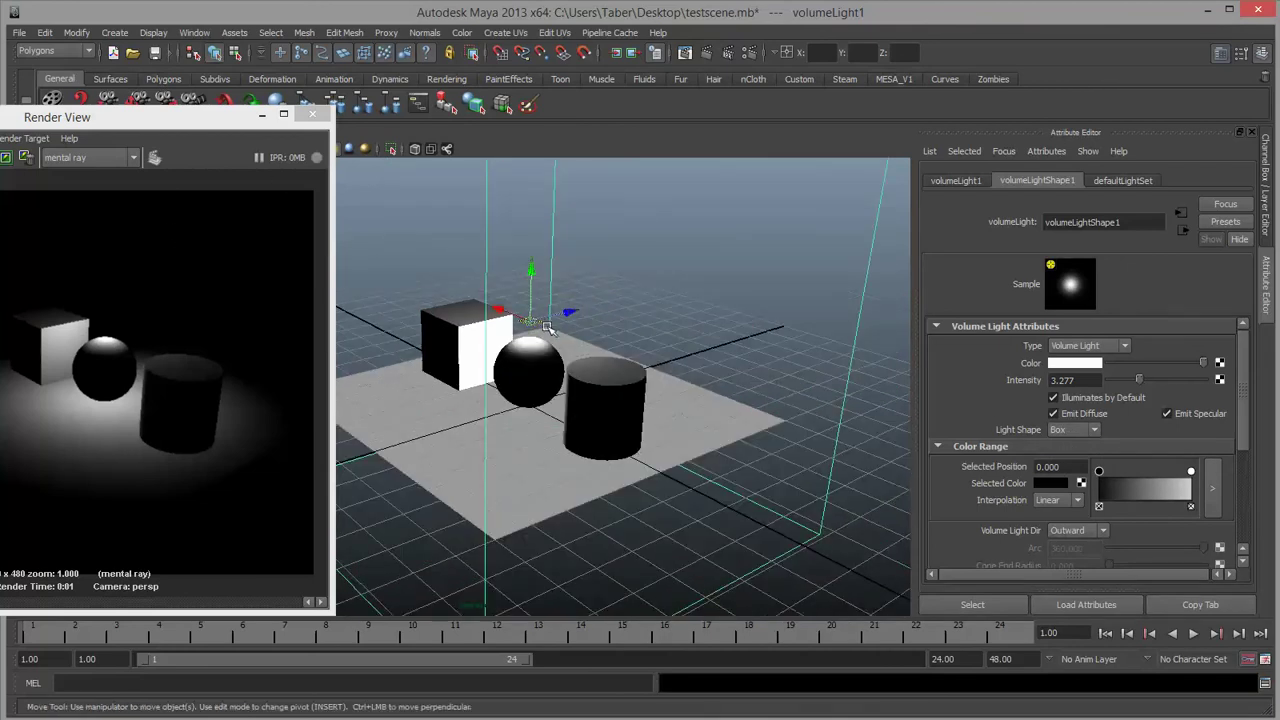
key("r")
left_click_drag(530, 321, 387, 349)
left_click_drag(195, 118, 146, 129)
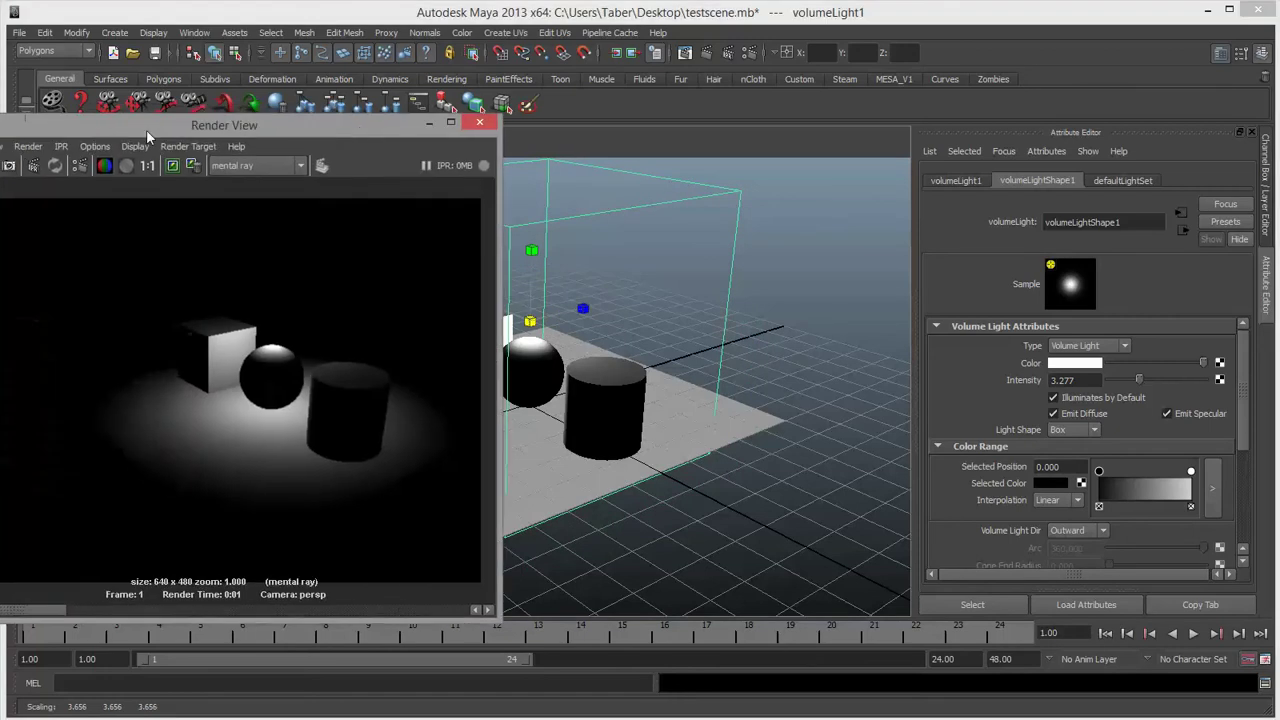
left_click_drag(68, 133, 252, 118)
left_click(186, 157)
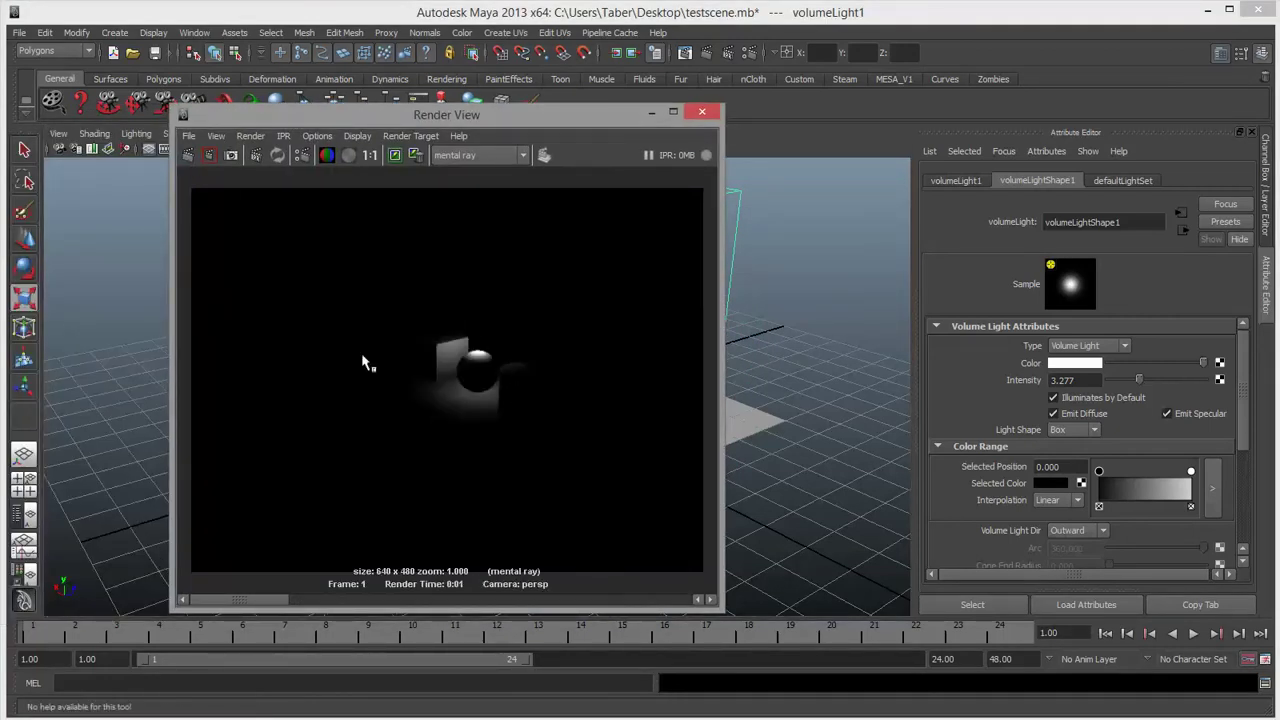
Try the Cylinder and Cone shapes on the volume light and set its shape back to Sphere.
left_click_drag(595, 119, 196, 80)
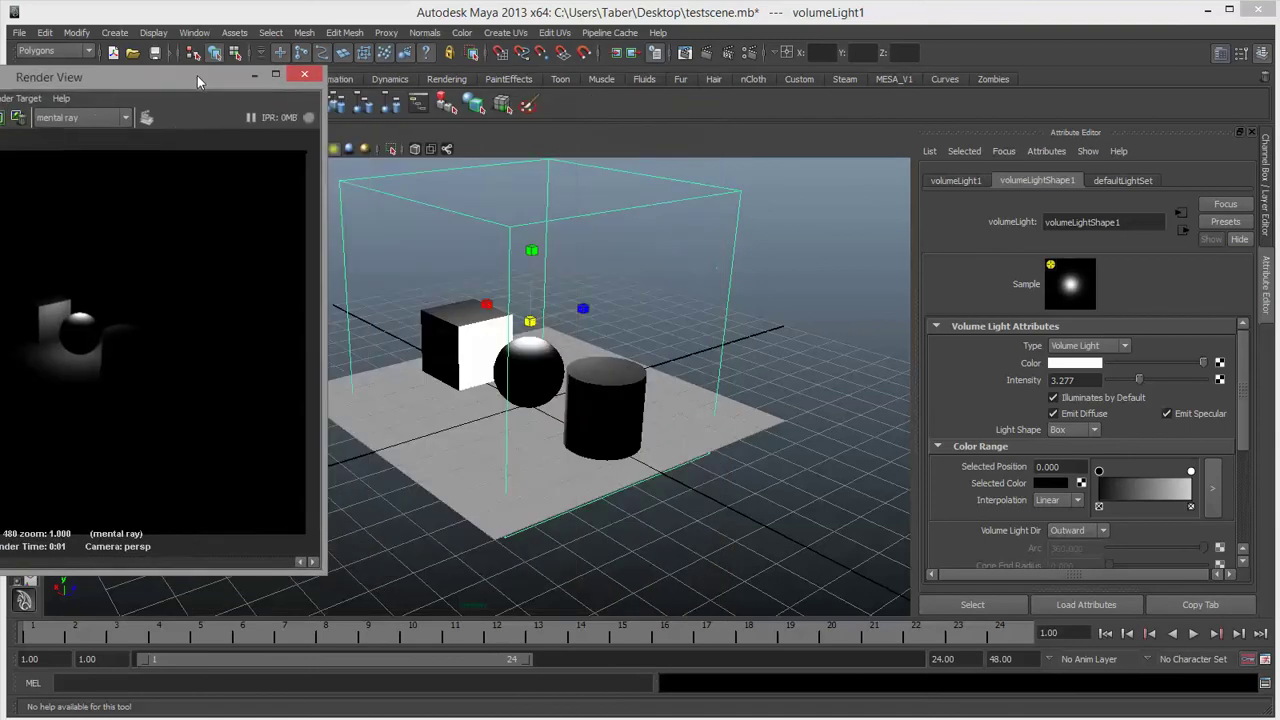
left_click(1085, 431)
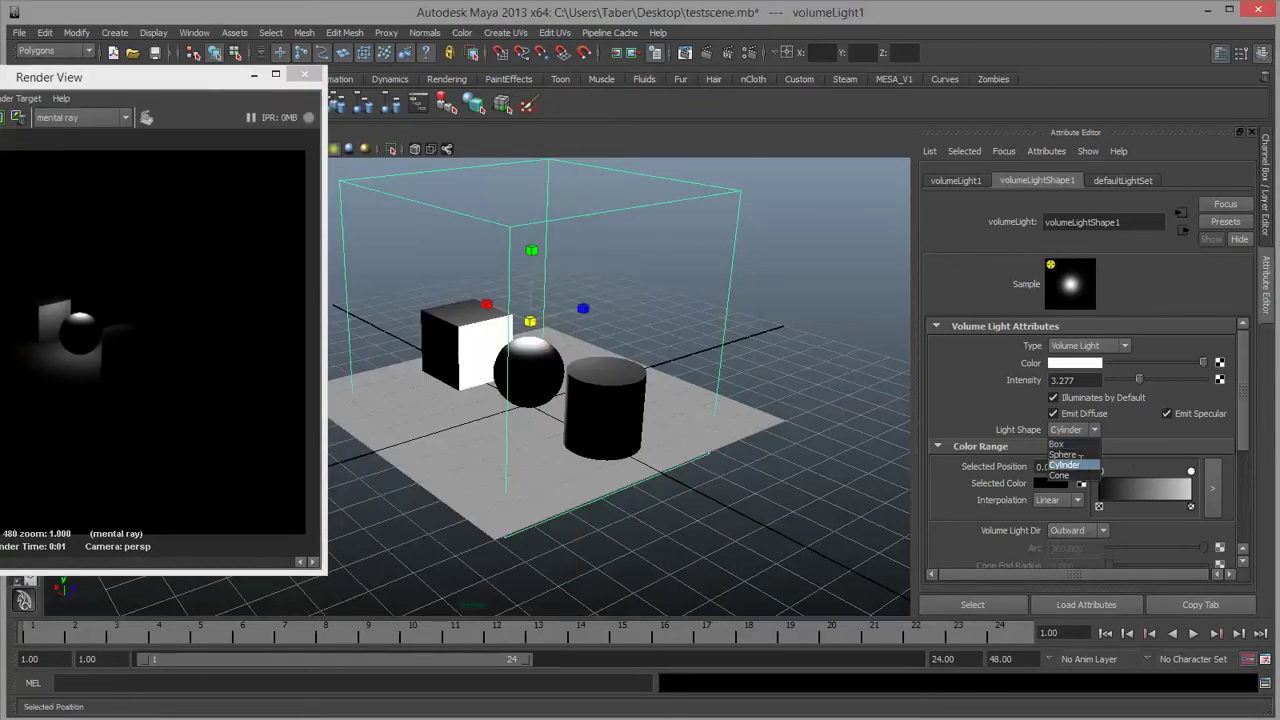
left_click(1082, 466)
left_click(1085, 431)
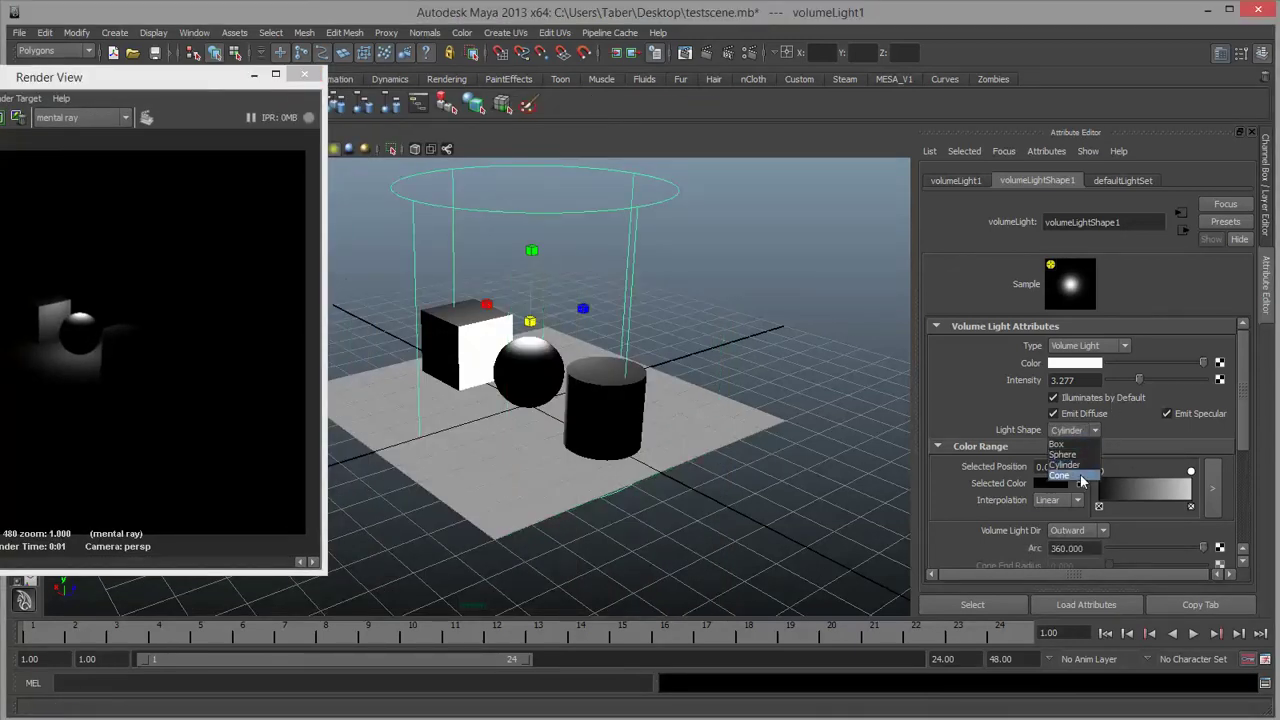
left_click(1079, 476)
left_click(1082, 430)
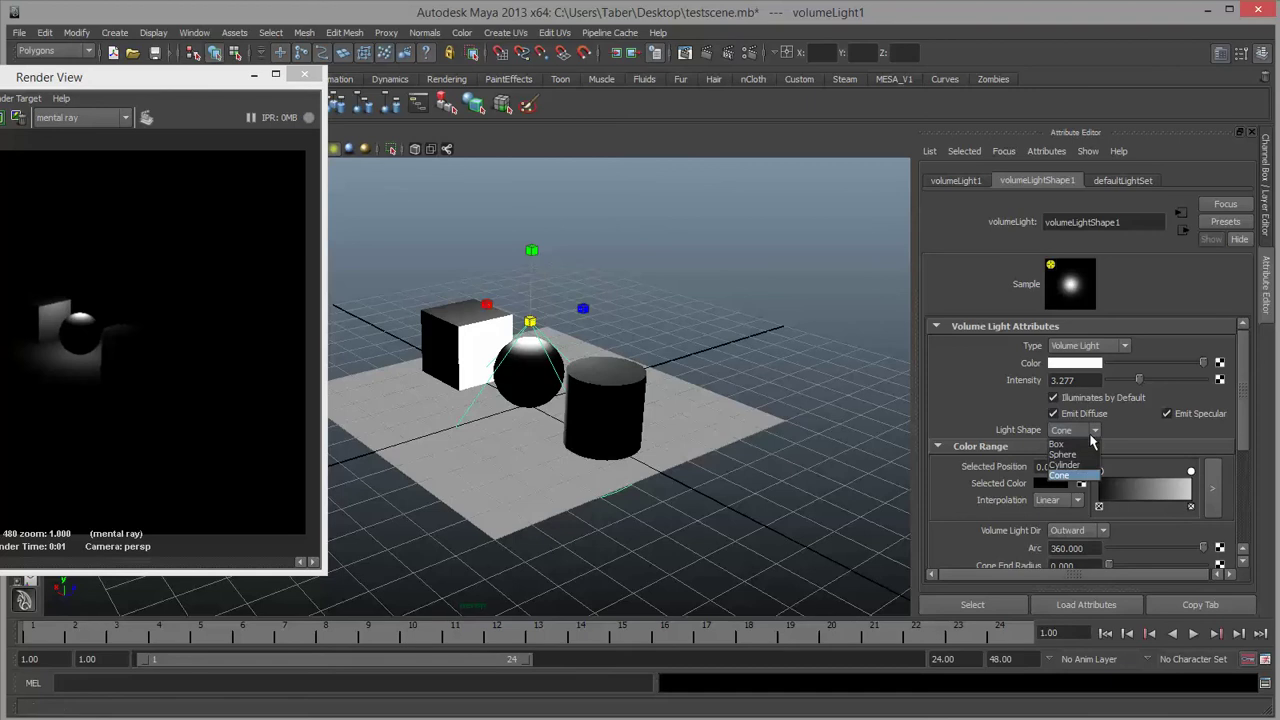
left_click(1080, 459)
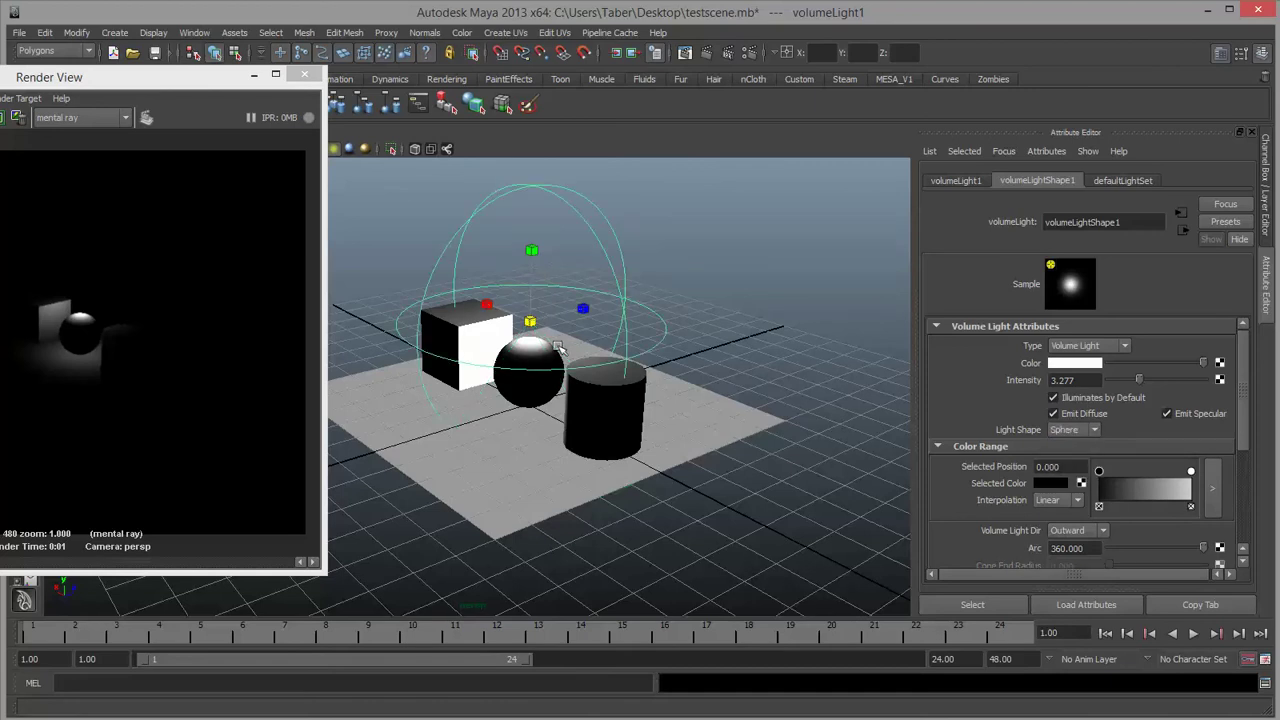
Scale the spherical volume light up to about 5.212, set its light direction to Inward and render the scene.
left_click_drag(530, 321, 642, 338)
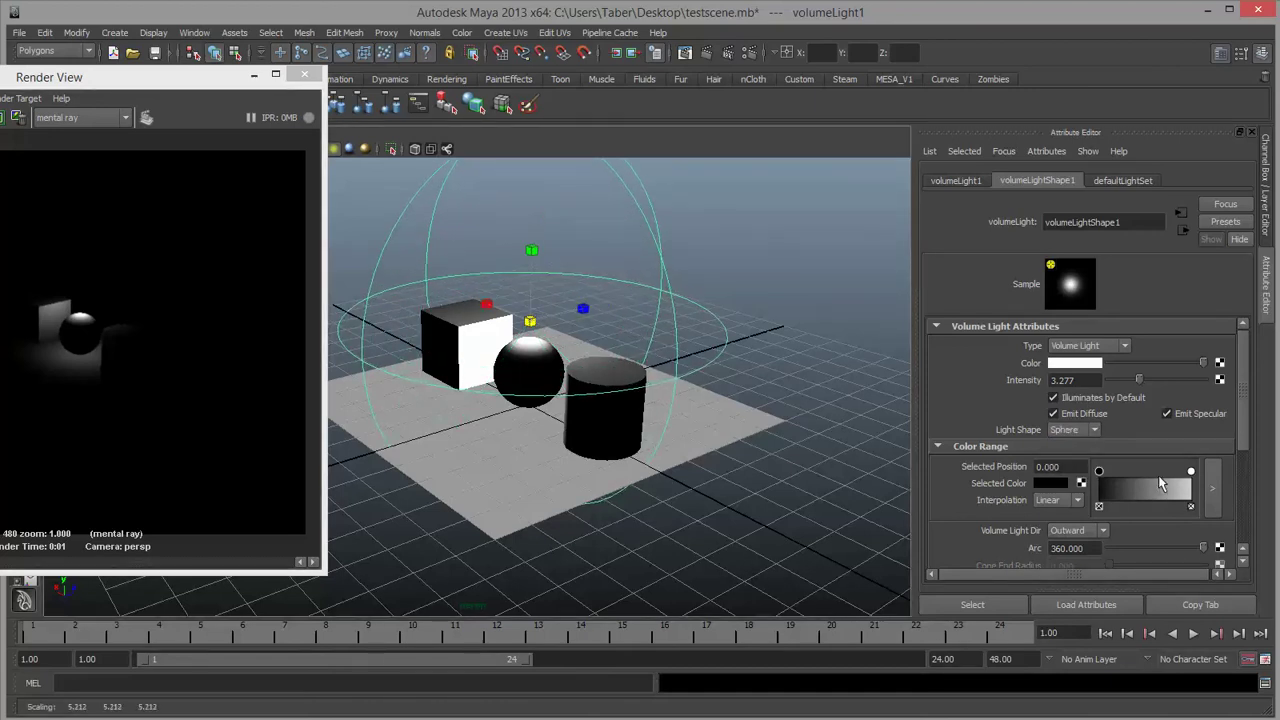
scroll(1116, 461, "down", 2)
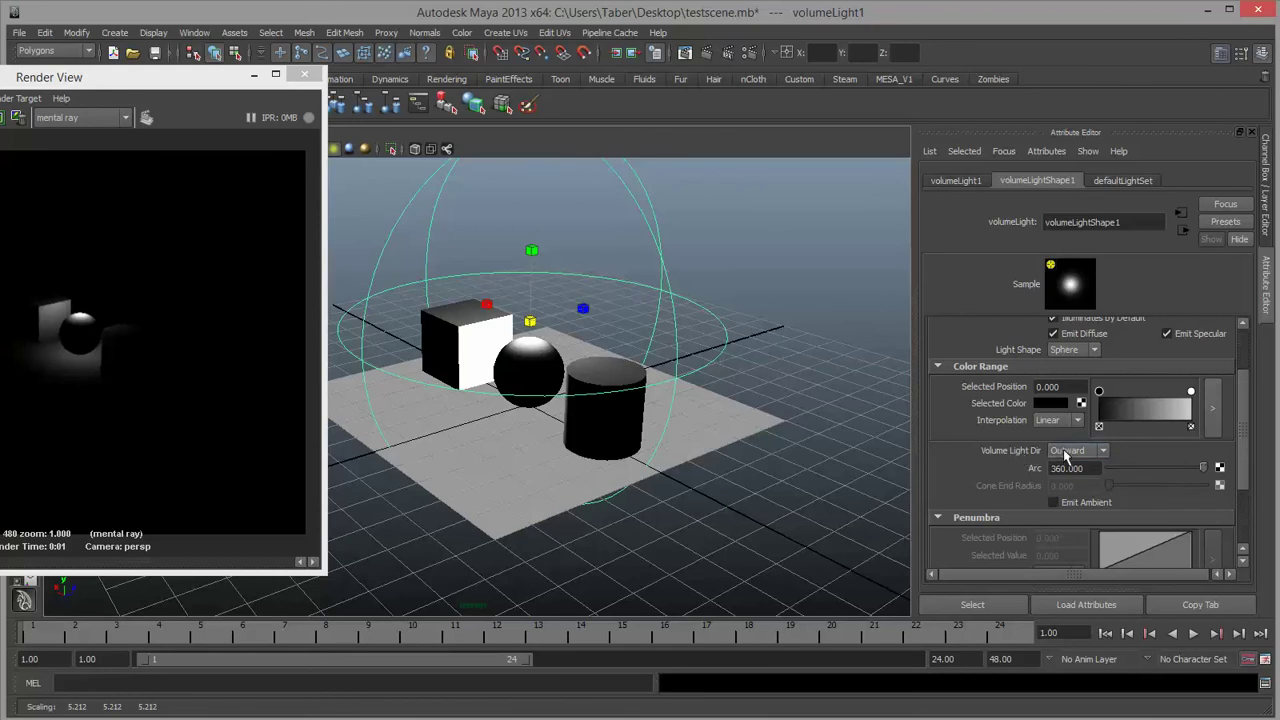
left_click(1066, 451)
left_click(1072, 482)
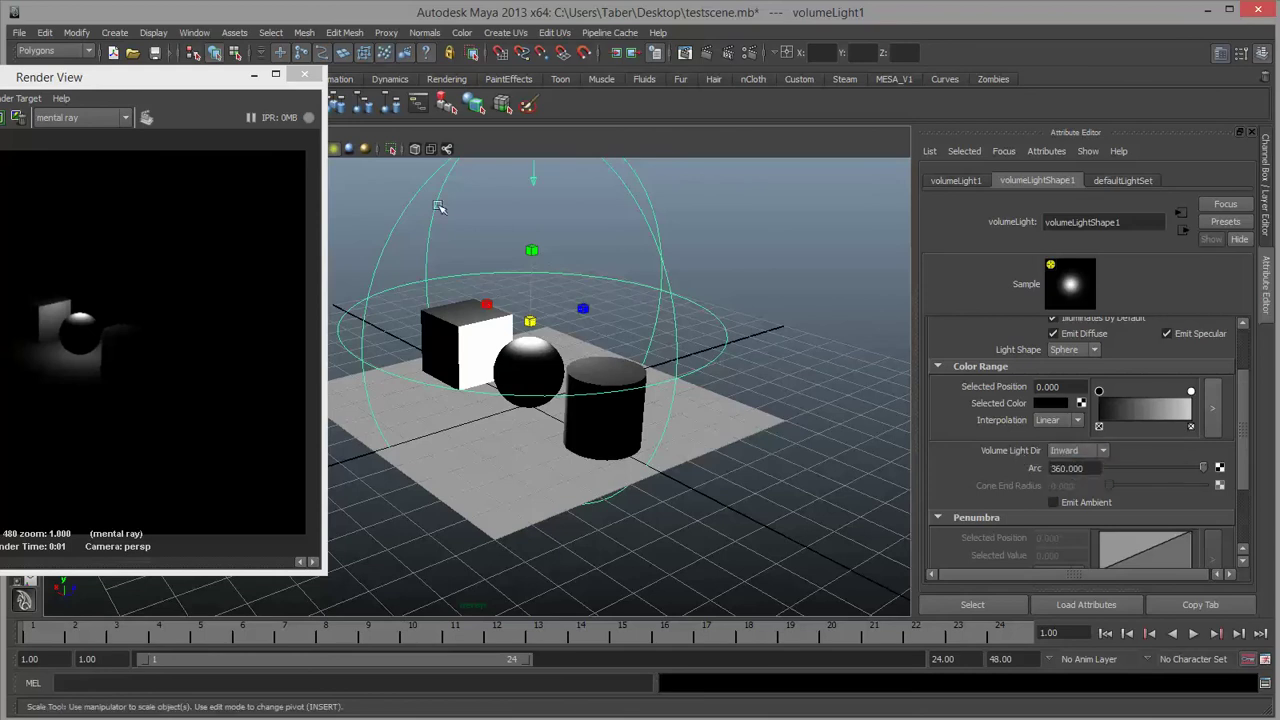
left_click_drag(140, 80, 453, 130)
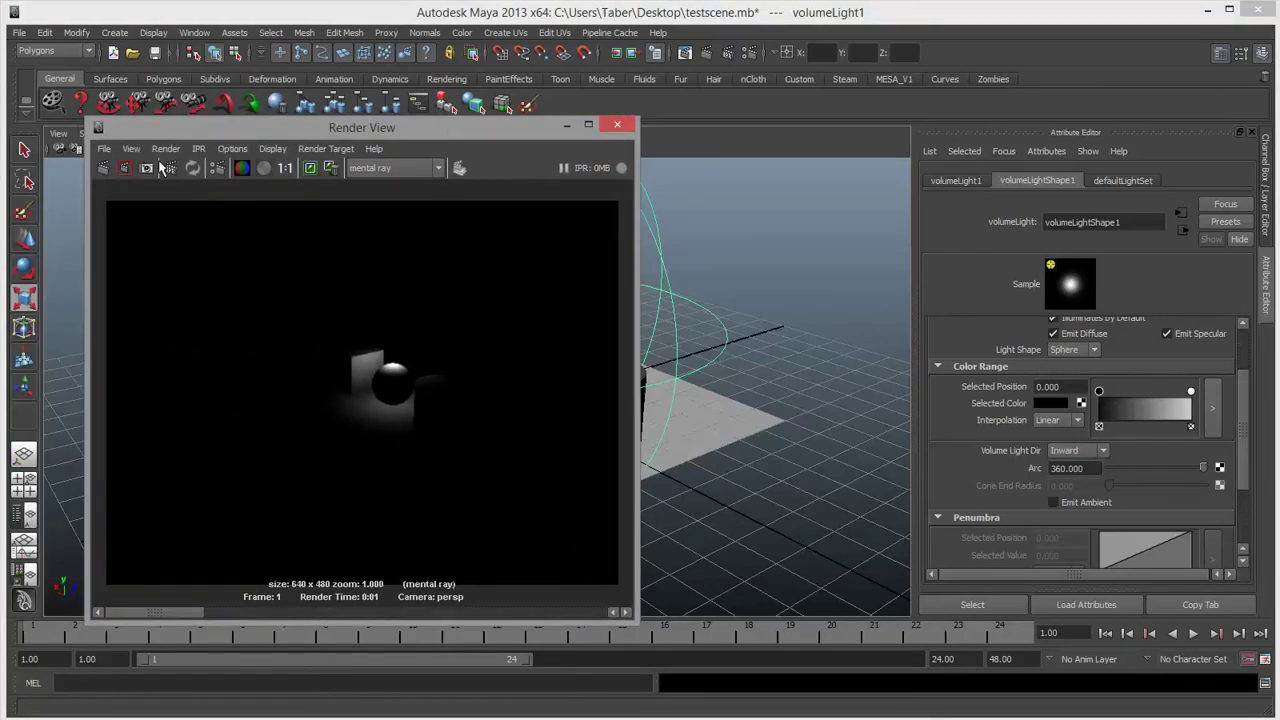
left_click(104, 168)
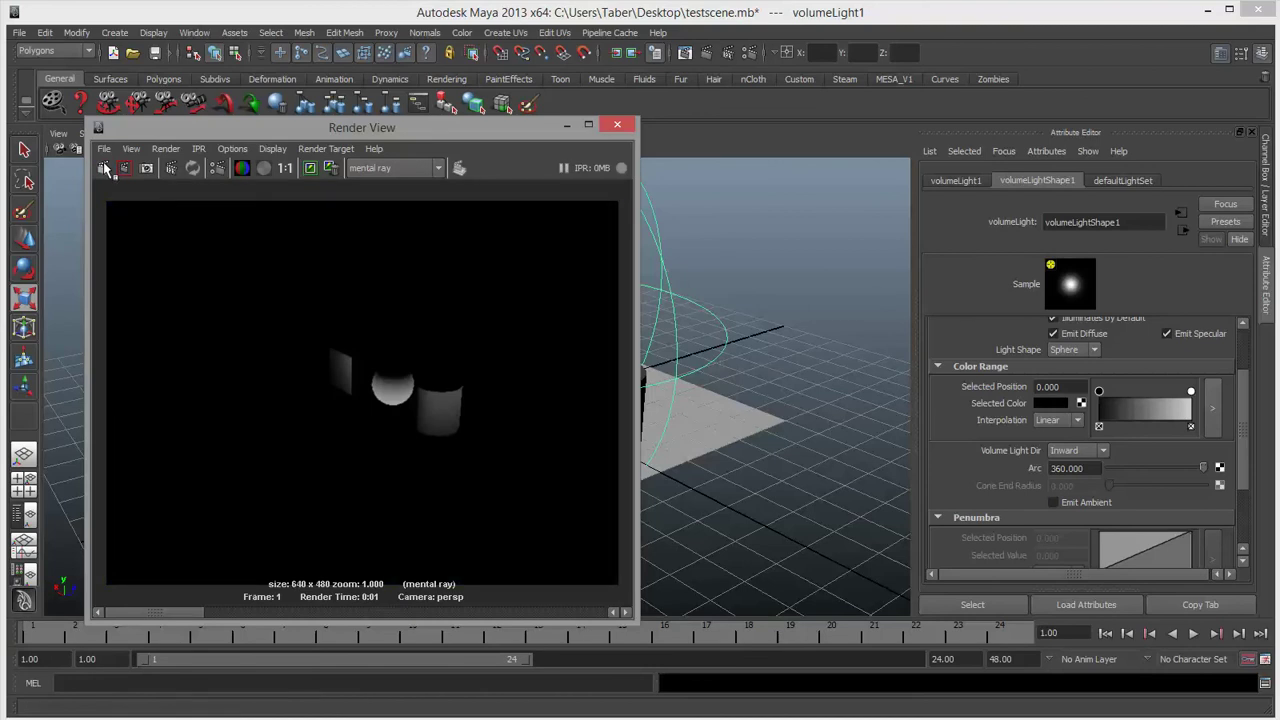
Lower the volume light to the base of the sphere and render the perspective view in mental ray.
left_click_drag(408, 129, 264, 124)
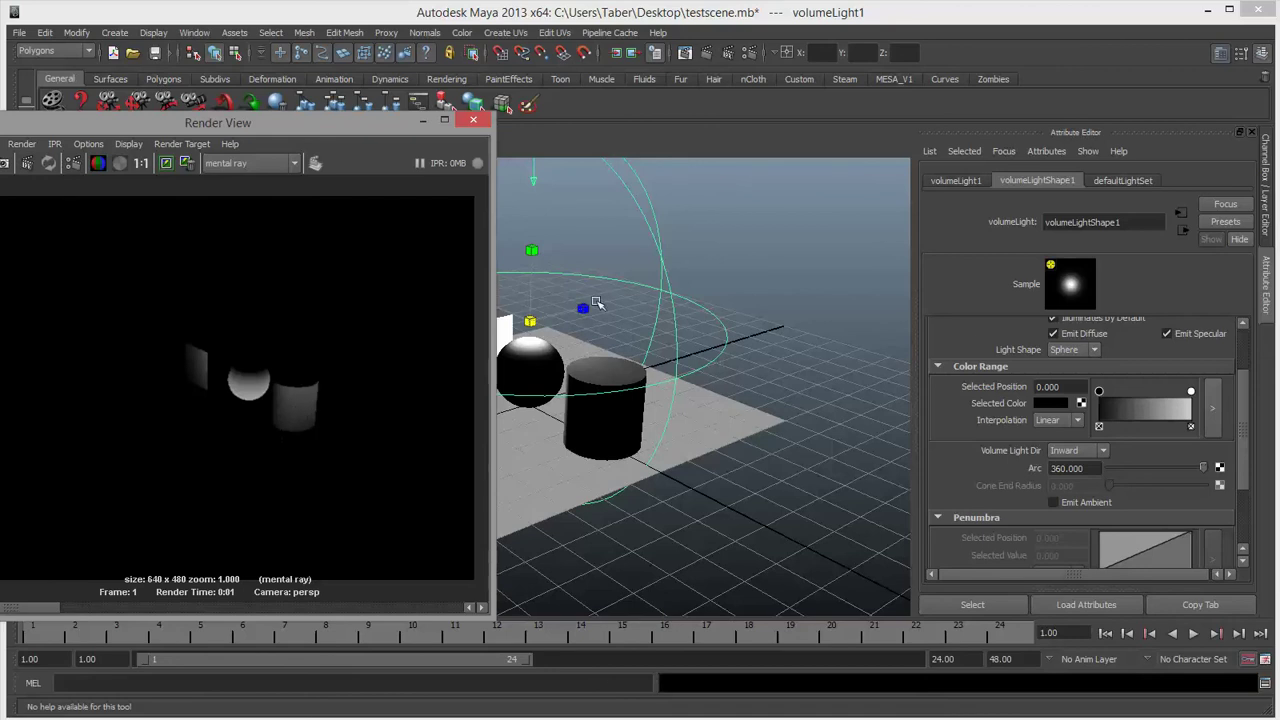
key("w")
key("f")
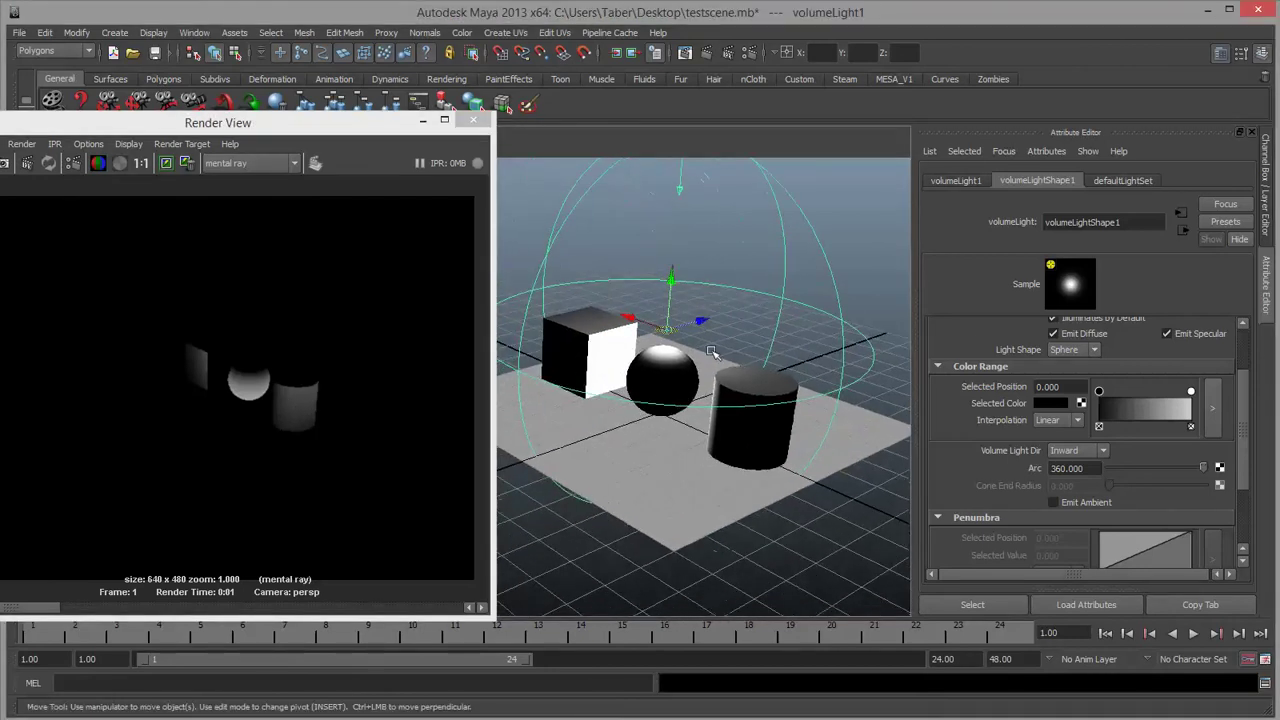
left_click_drag(688, 341, 668, 395, "alt")
left_click_drag(243, 118, 442, 107)
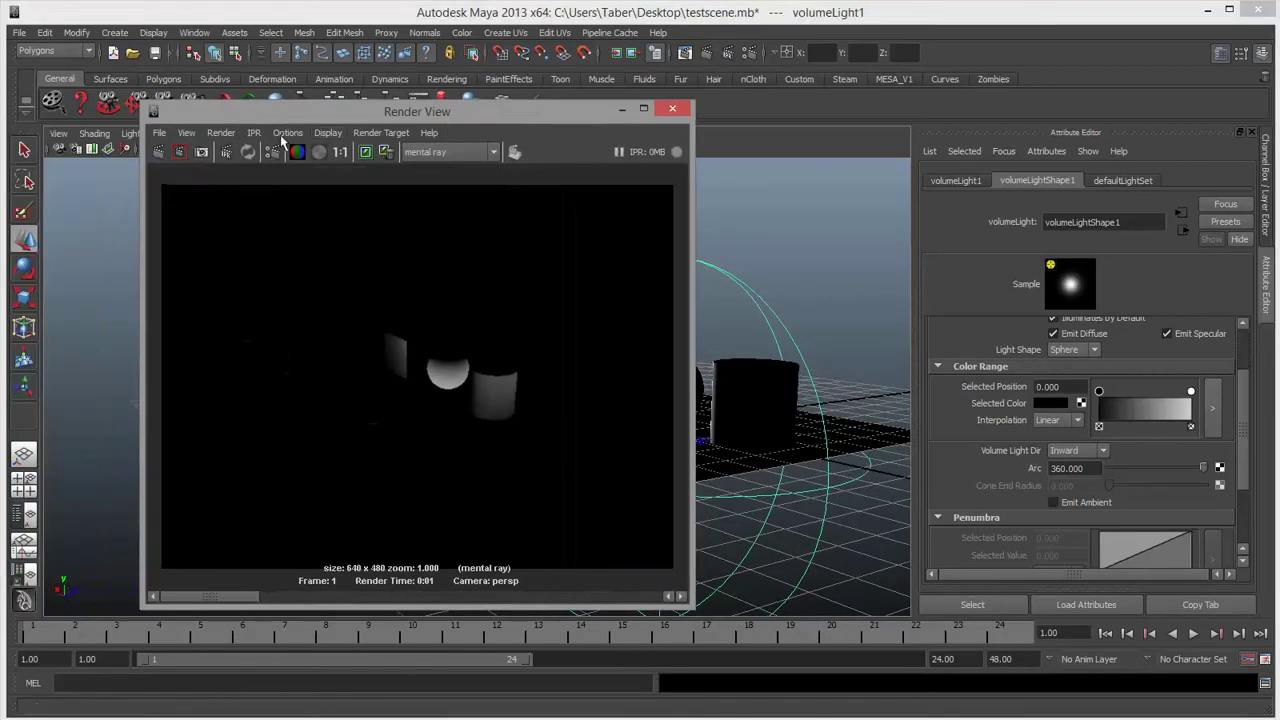
left_click(159, 155)
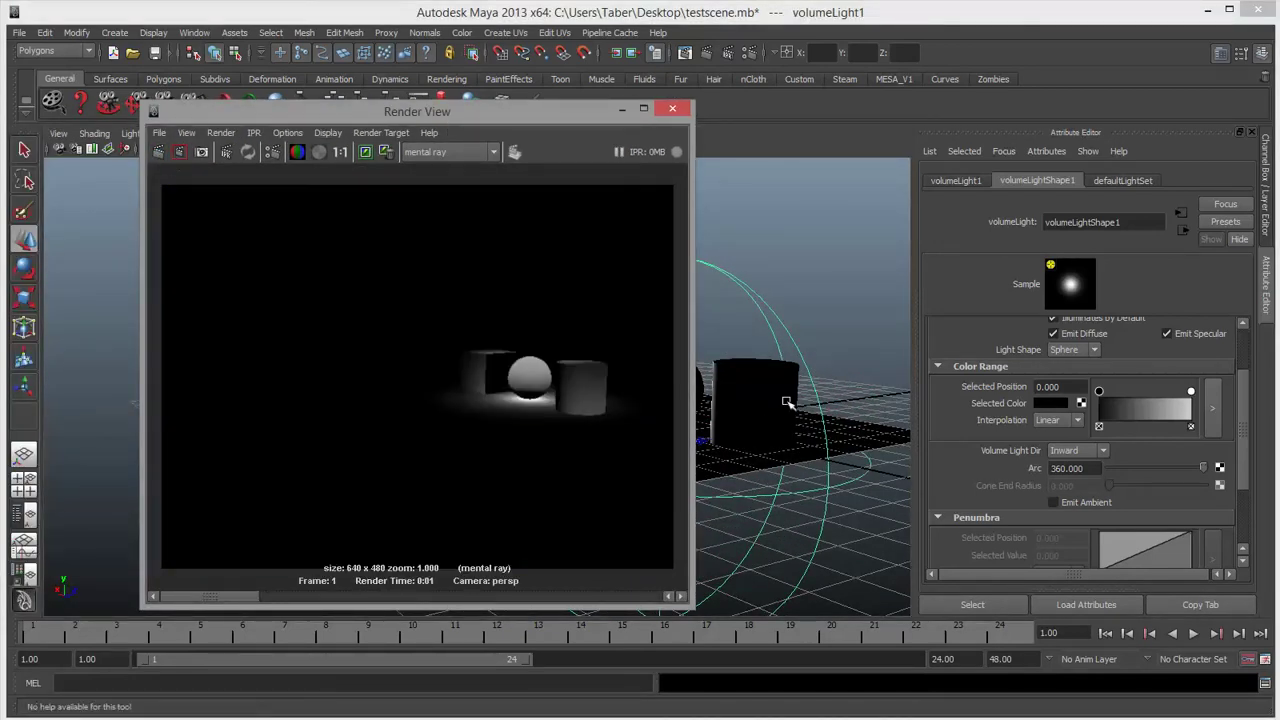
left_click_drag(575, 118, 374, 112)
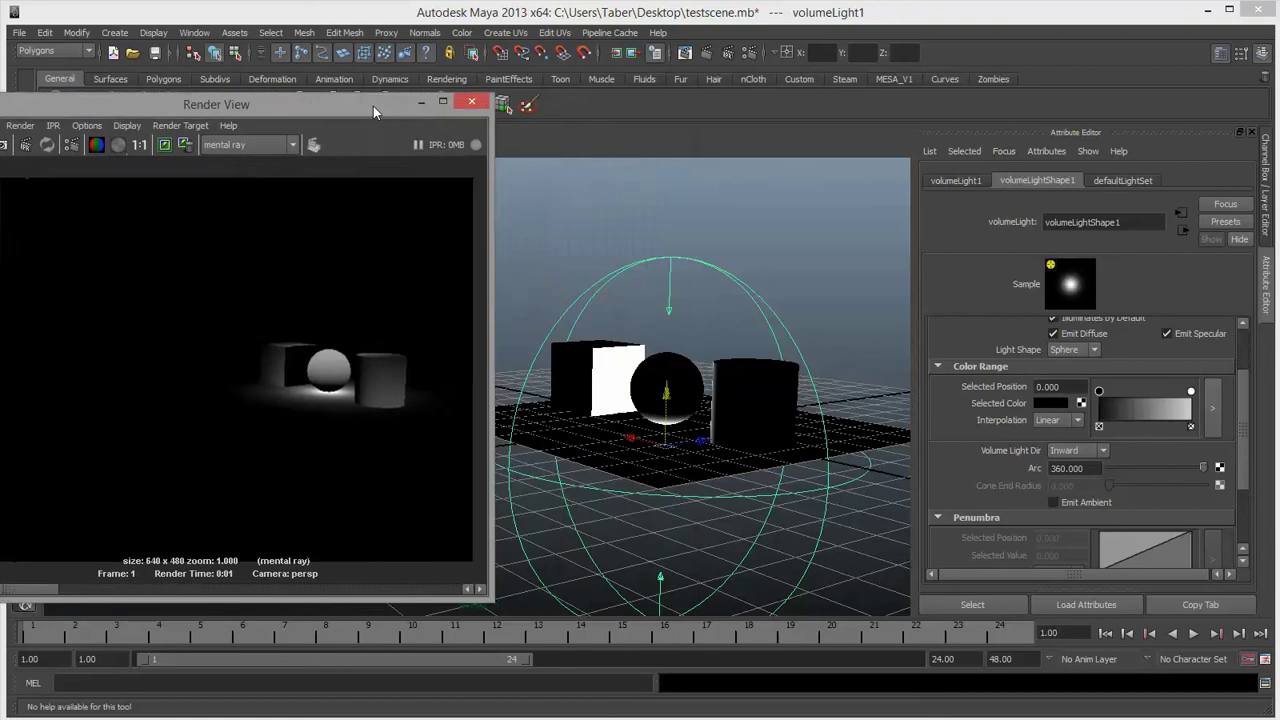
Switch the renderer to Maya Software and delete the volume light from the scene.
left_click_drag(926, 360, 760, 358, "alt")
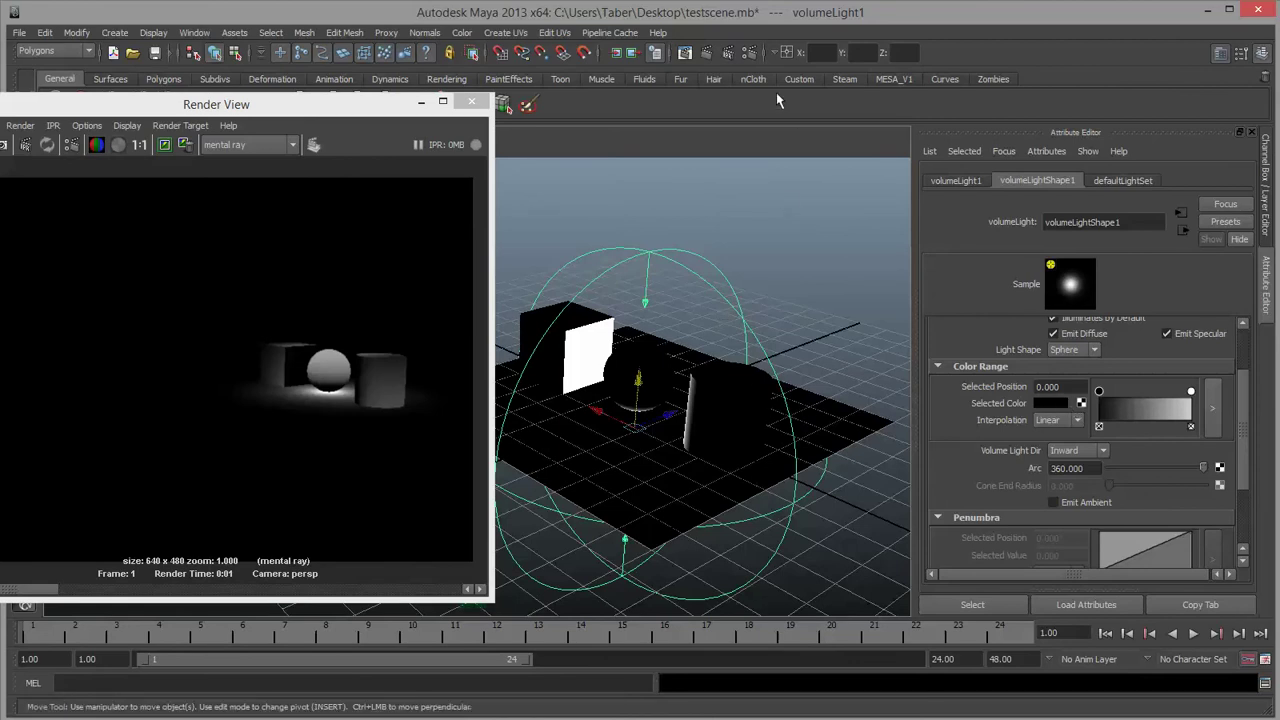
left_click(233, 146)
left_click(257, 162)
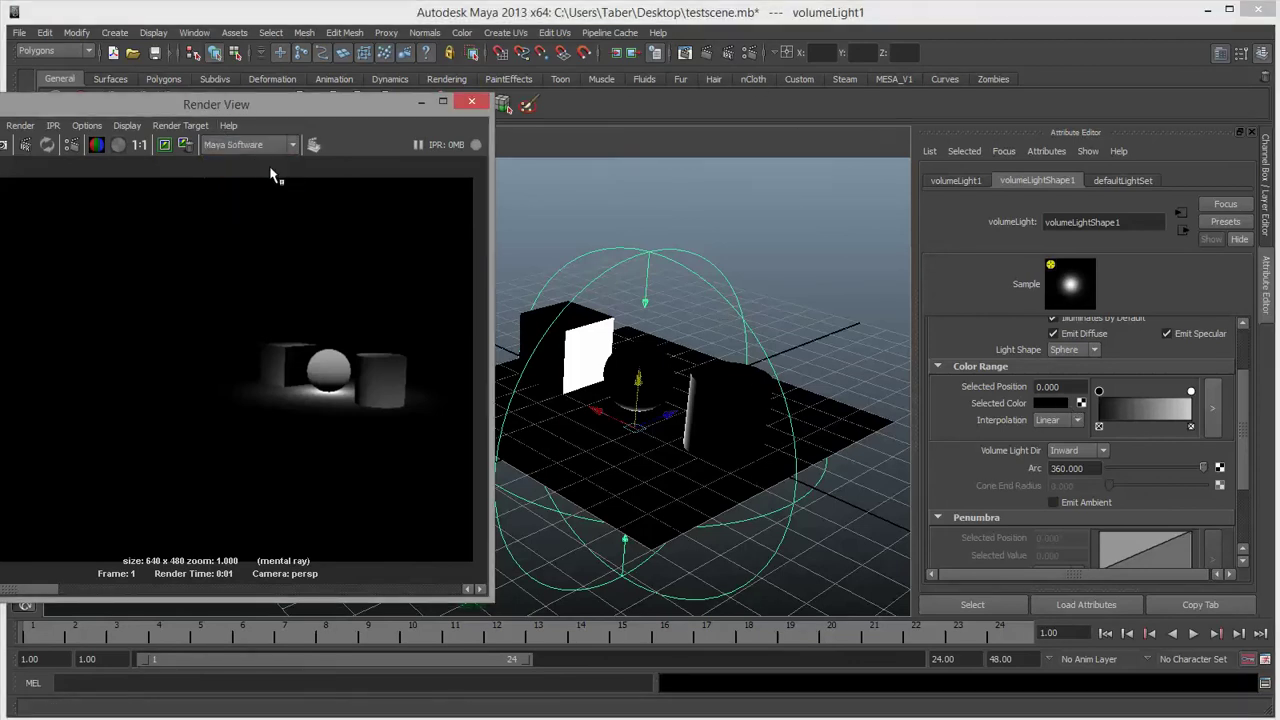
left_click(680, 311)
Create a directional light in the scene and move the render window aside to uncover the objects.
left_click_drag(303, 112, 518, 118)
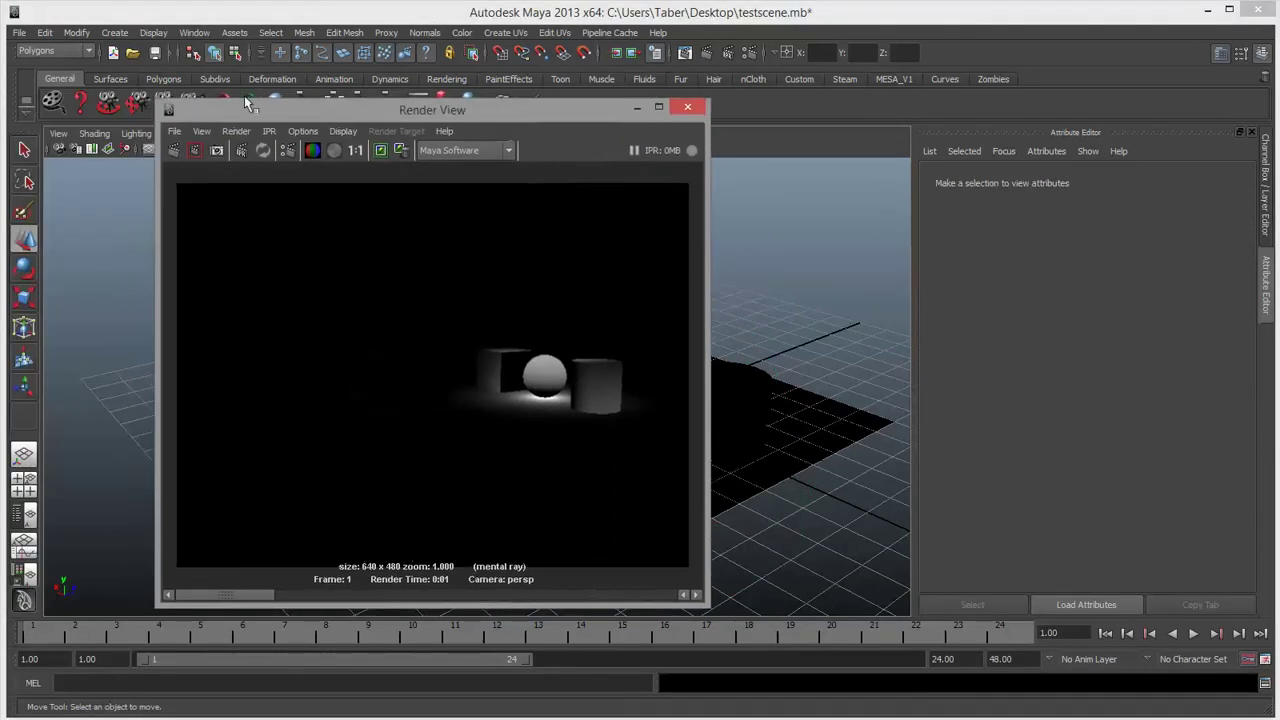
left_click(114, 32)
mouse_move(148, 116)
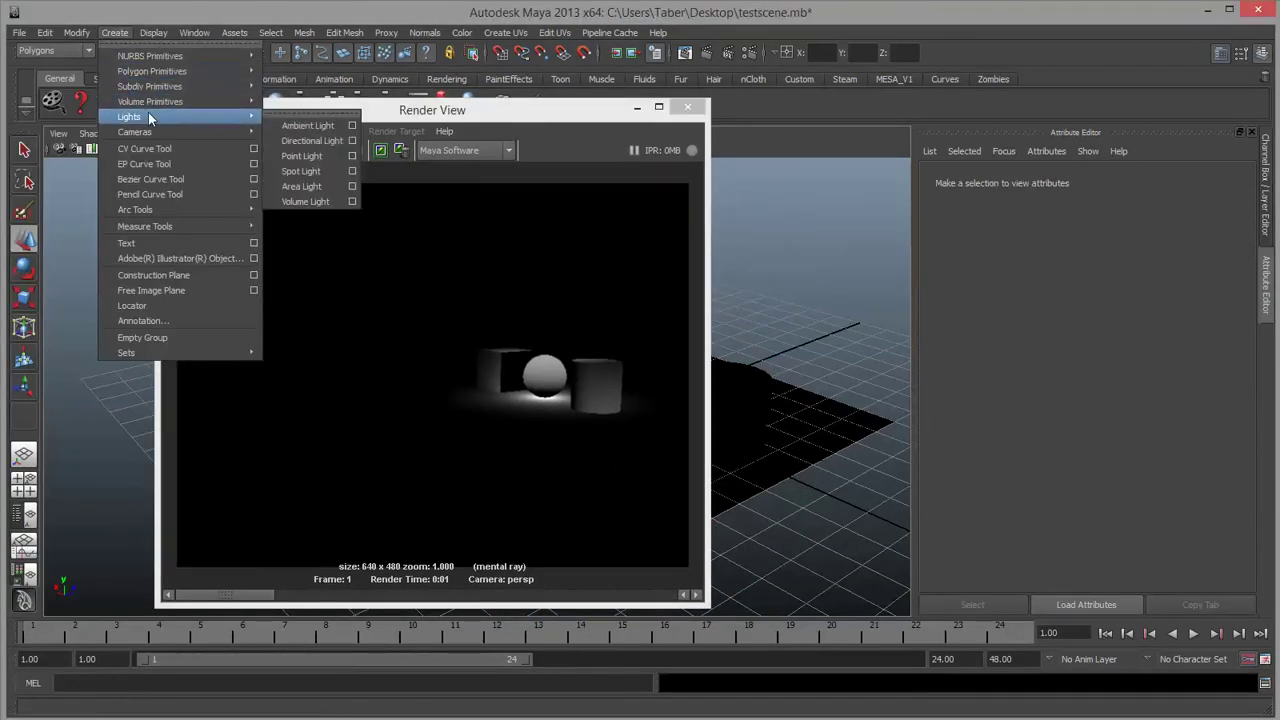
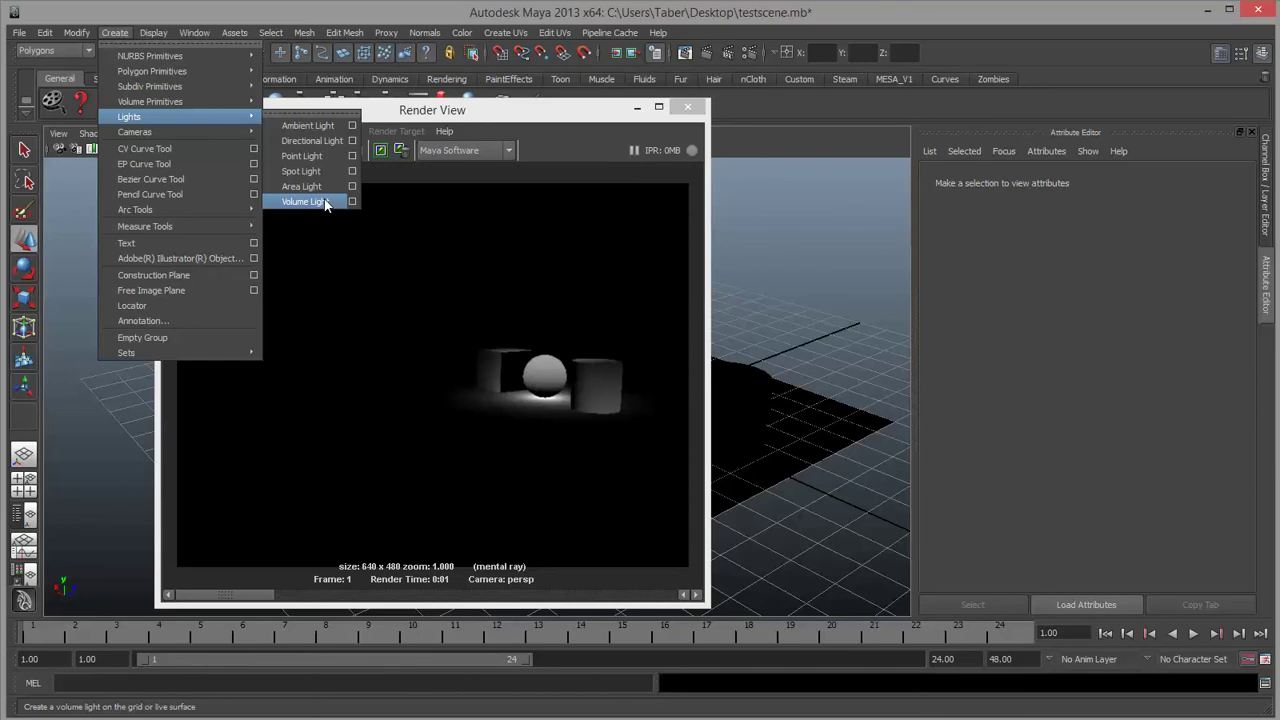
left_click(327, 140)
left_click_drag(565, 112, 12, 117)
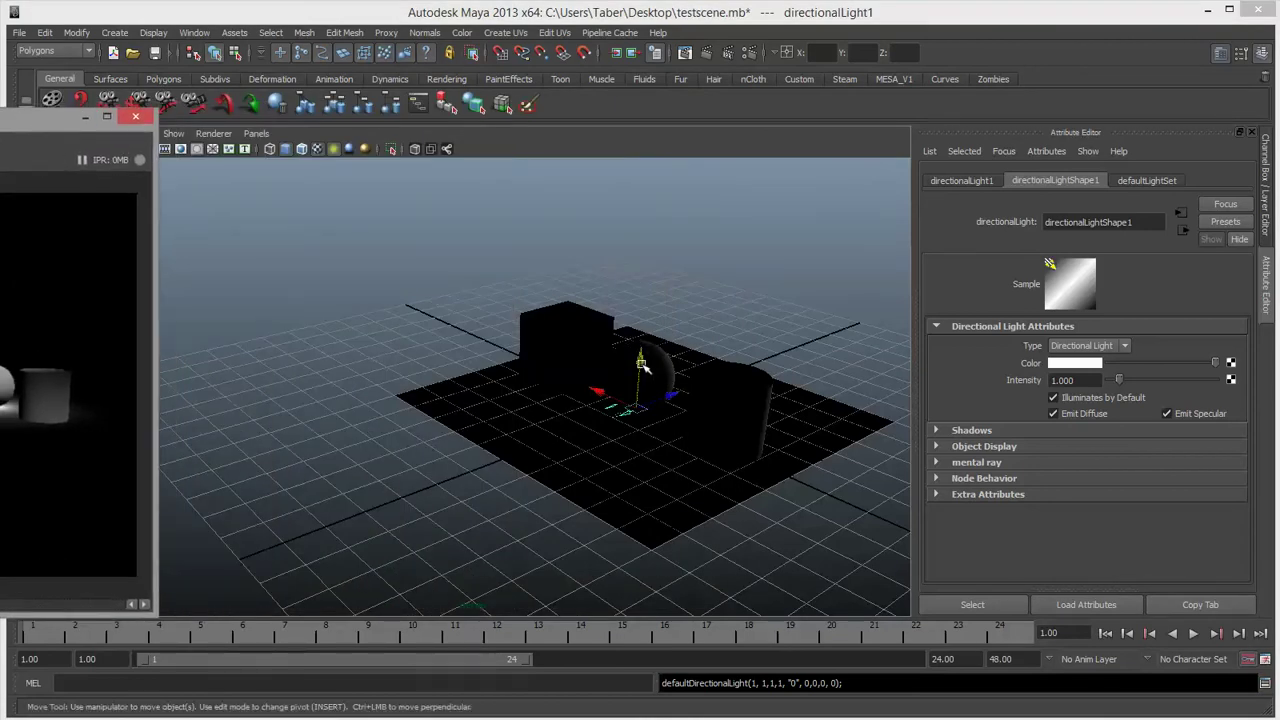
Raise the directional light above the sphere and rotate it to about -61, -20, 31 degrees so it shines diagonally down.
left_click_drag(643, 367, 650, 290)
key("e")
left_click_drag(616, 245, 609, 317)
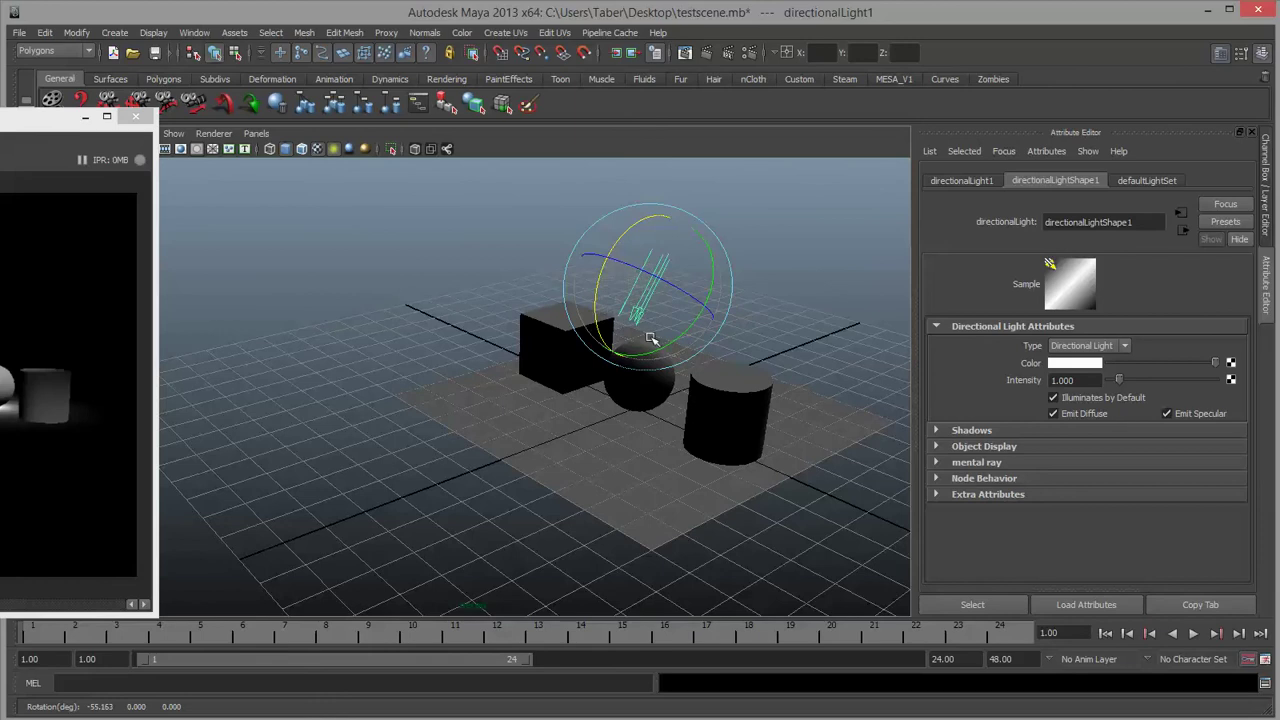
left_click(690, 321)
left_click_drag(690, 321, 680, 362)
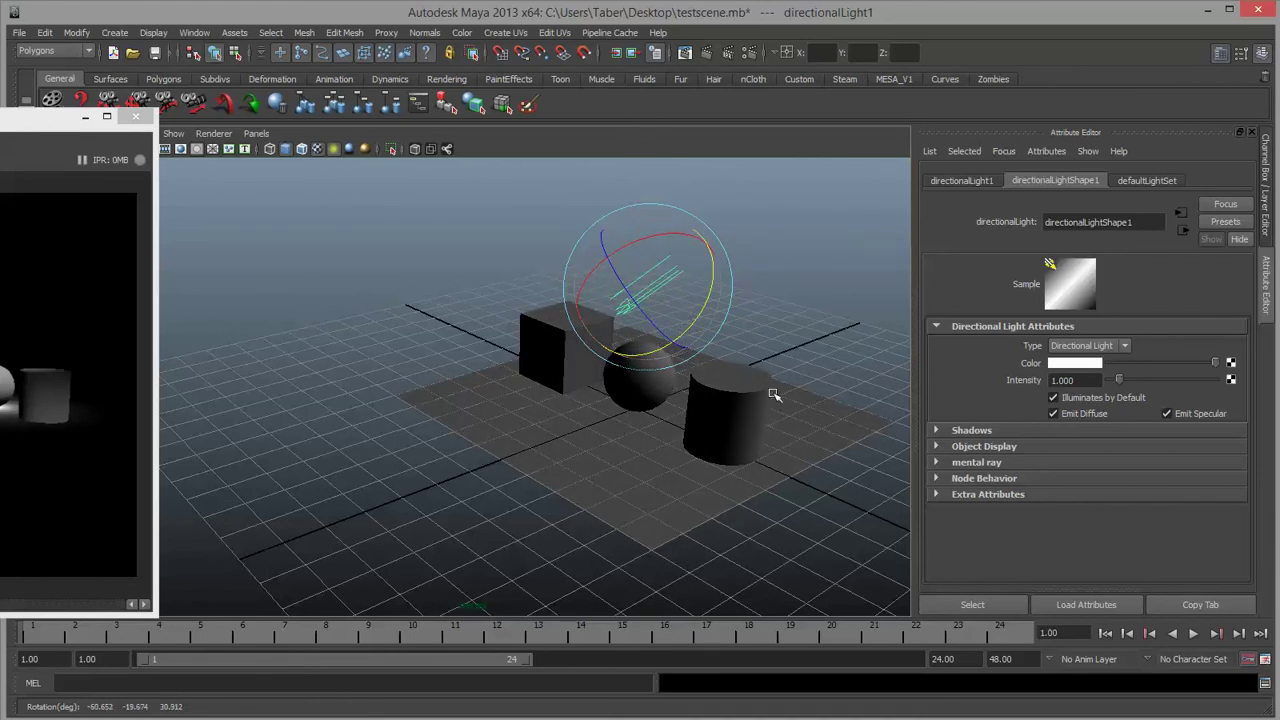
key("w")
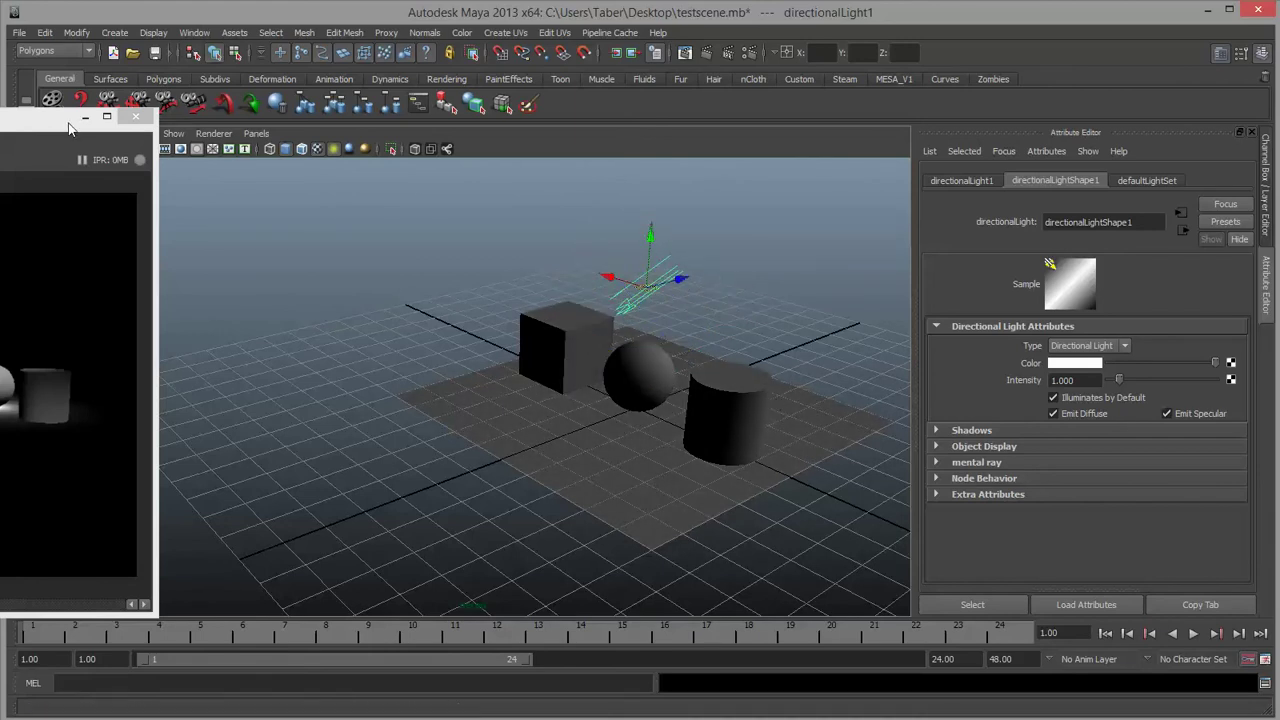
Render a closer perspective view of the cube, sphere and cylinder lit by the directional light.
left_click_drag(68, 119, 511, 135)
left_click_drag(835, 432, 705, 405, "alt")
left_click(66, 176)
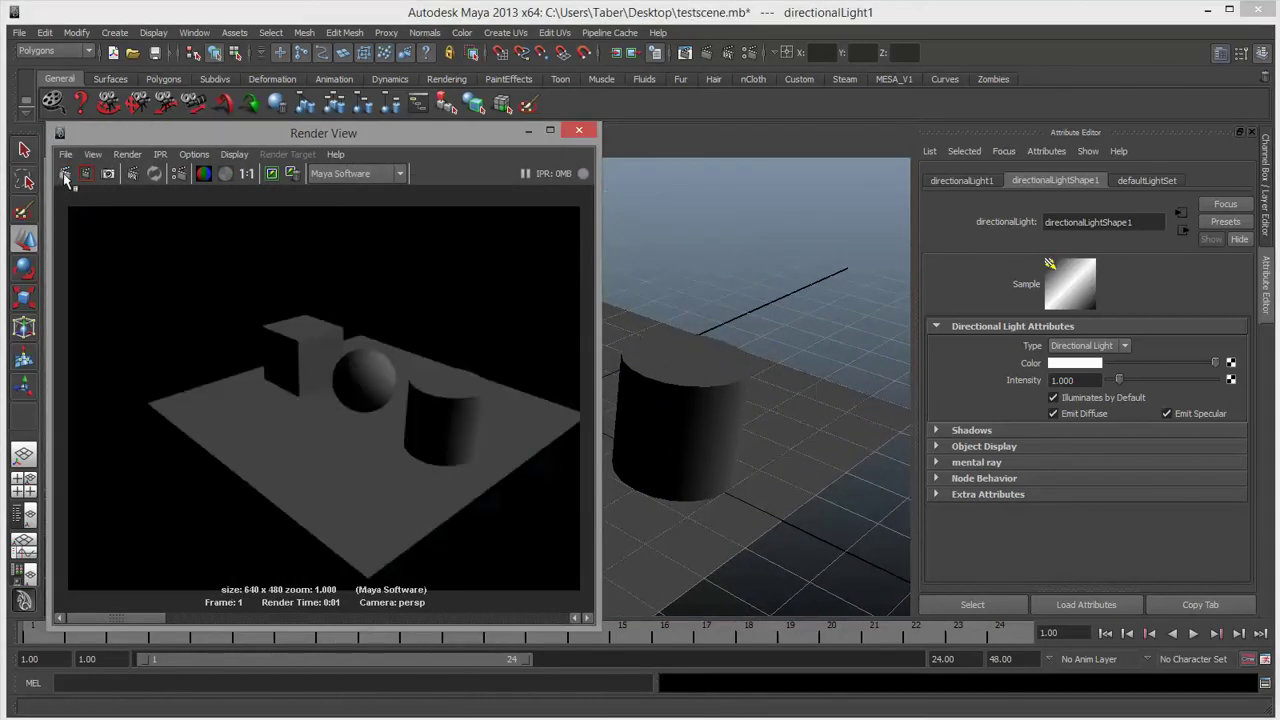
mouse_move(389, 139)
left_mouse_down()
mouse_move(186, 121)
mouse_move(398, 125)
left_mouse_up()
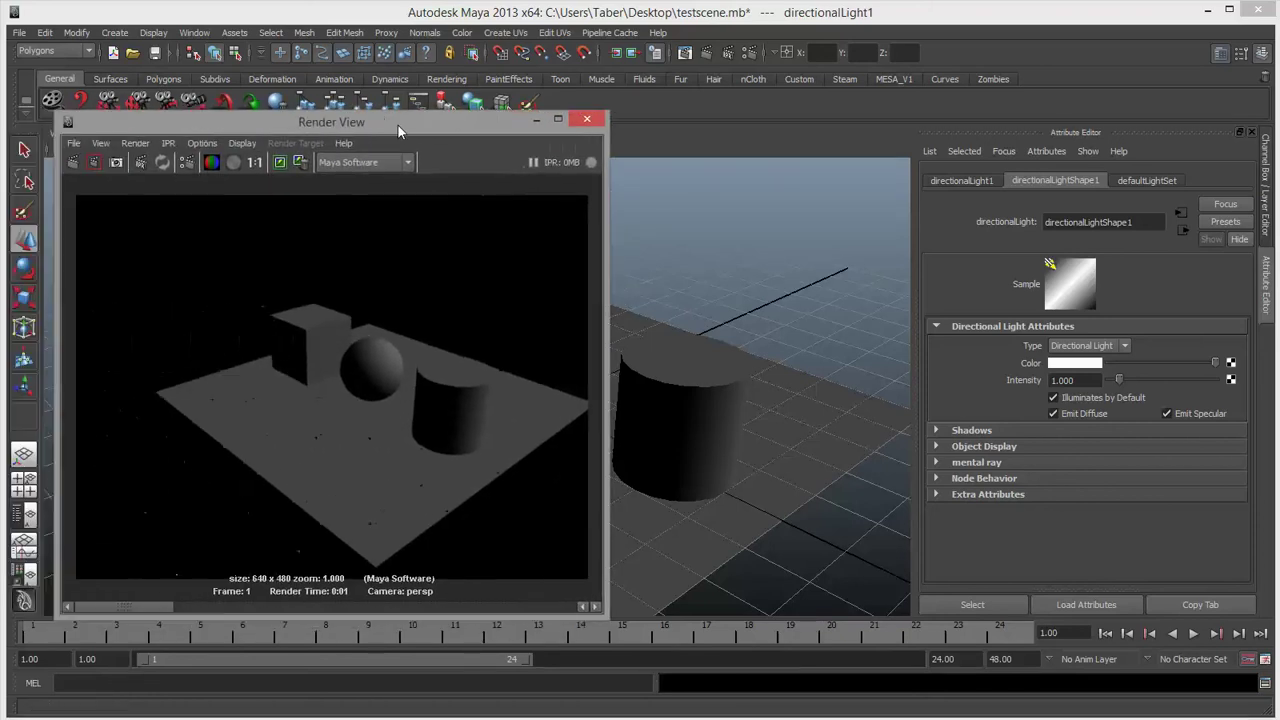
left_click(281, 162)
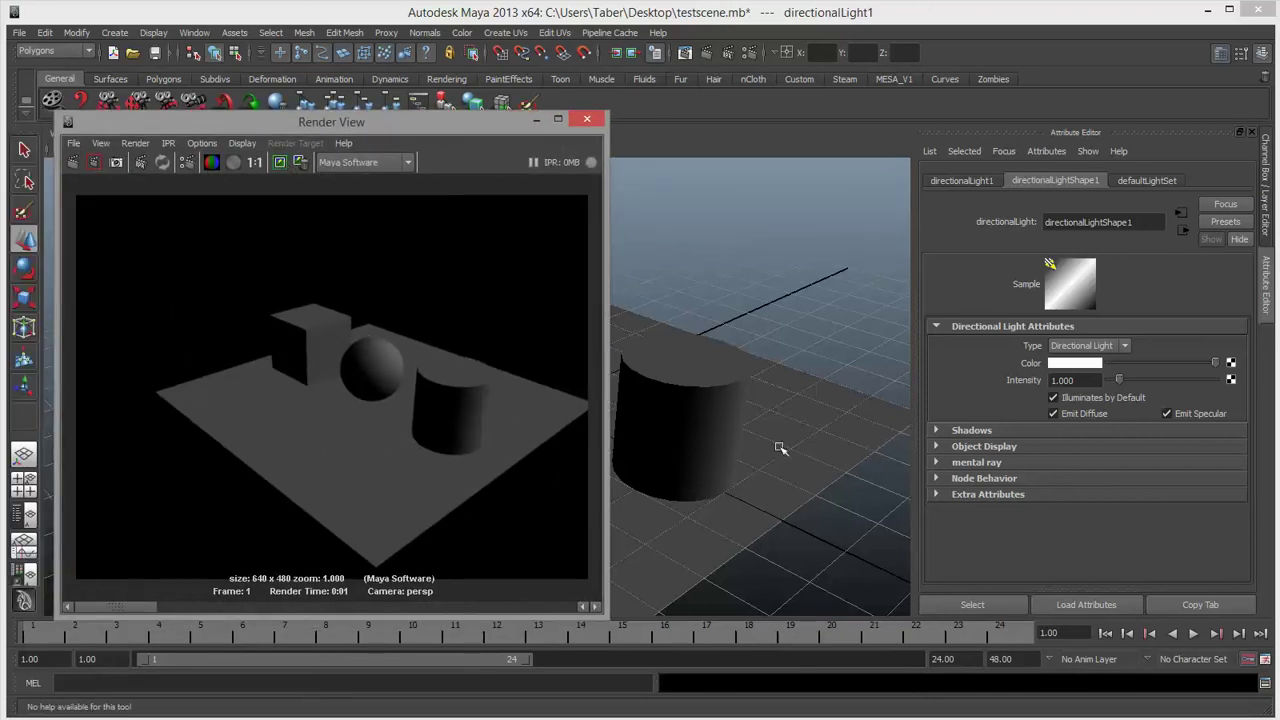
Enable depth map shadows on the directional light and render the scene.
left_click(938, 430)
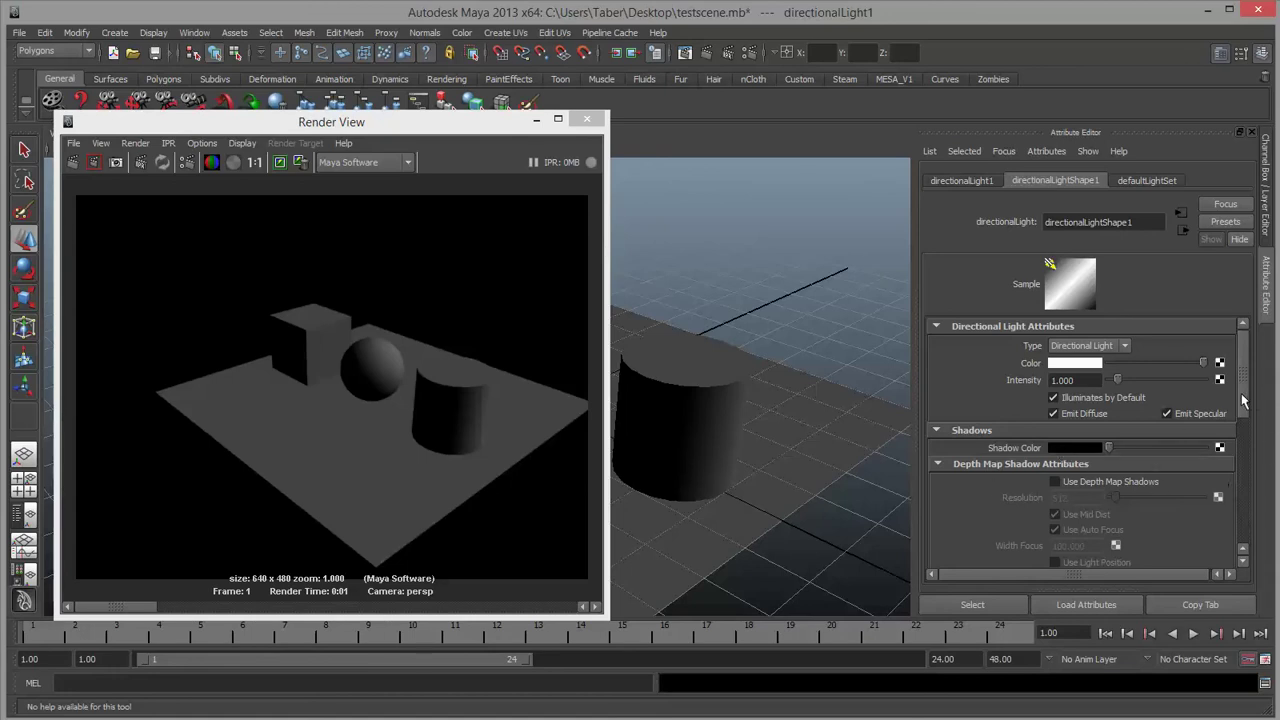
left_click_drag(1243, 401, 1208, 432)
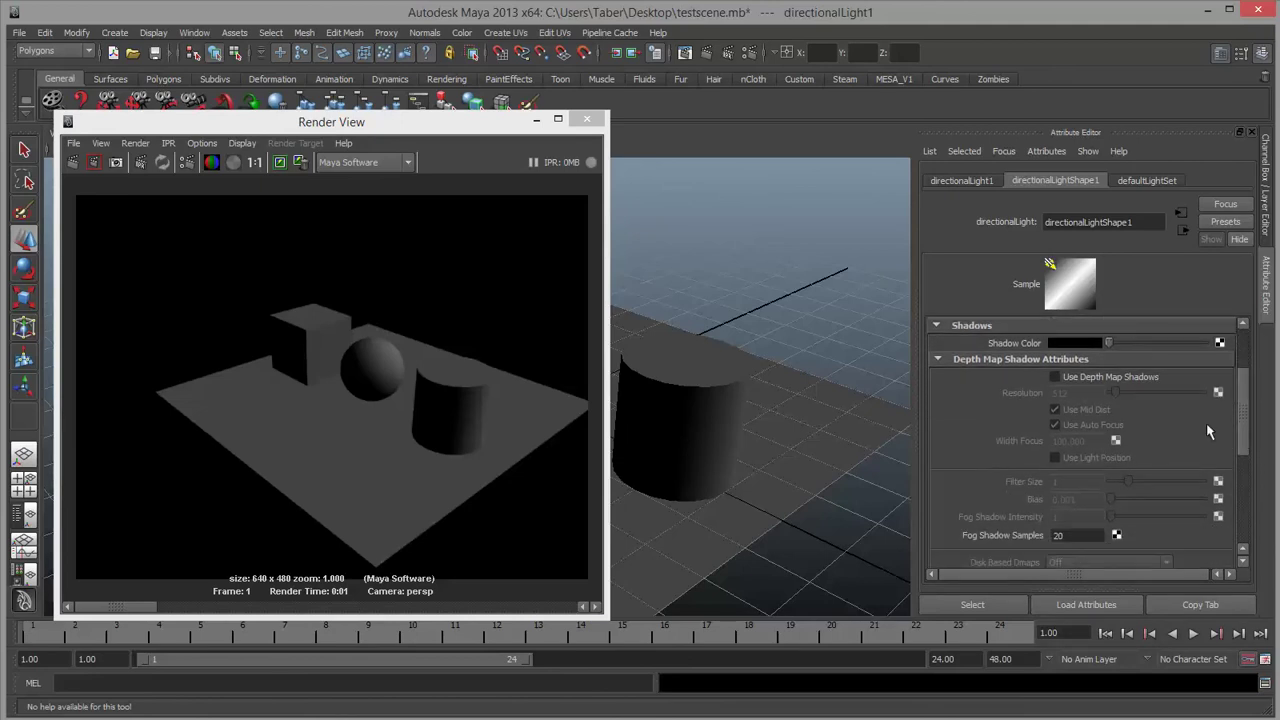
left_click(1056, 378)
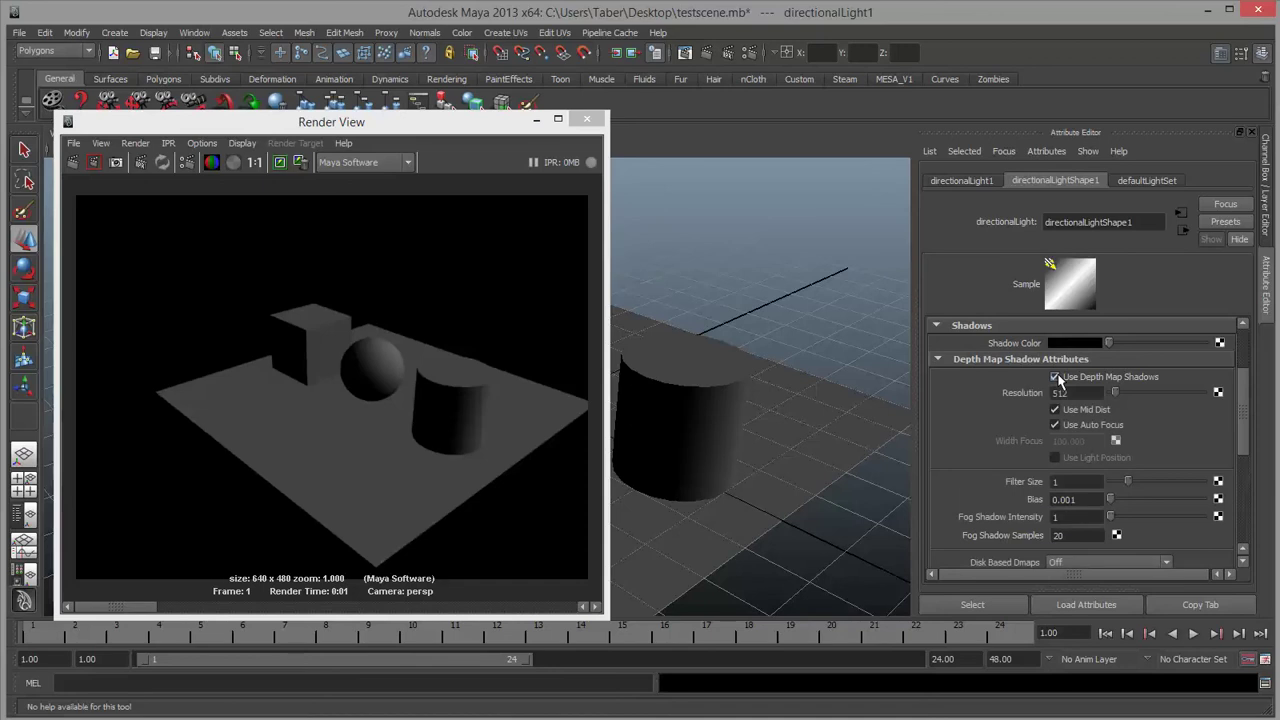
left_click(80, 170)
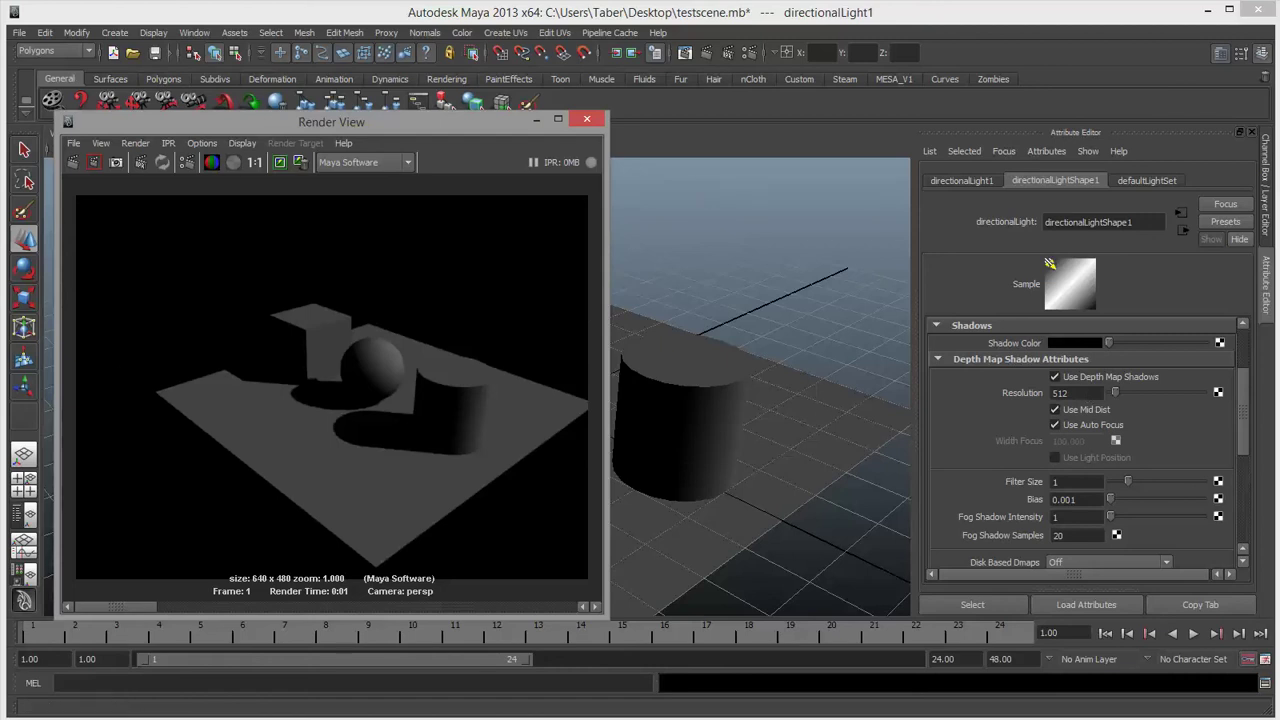
Set the depth map shadow resolution to 64 and render the scene.
left_click(1076, 393)
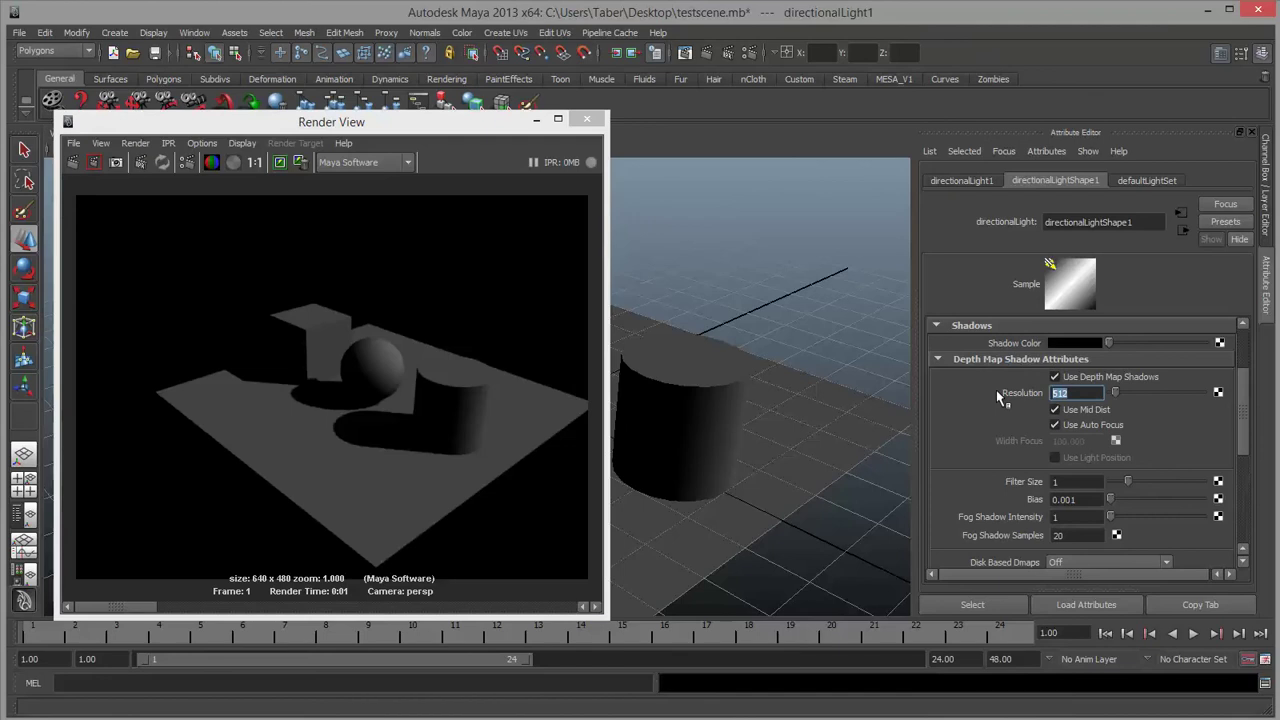
type("64")
left_click(73, 162)
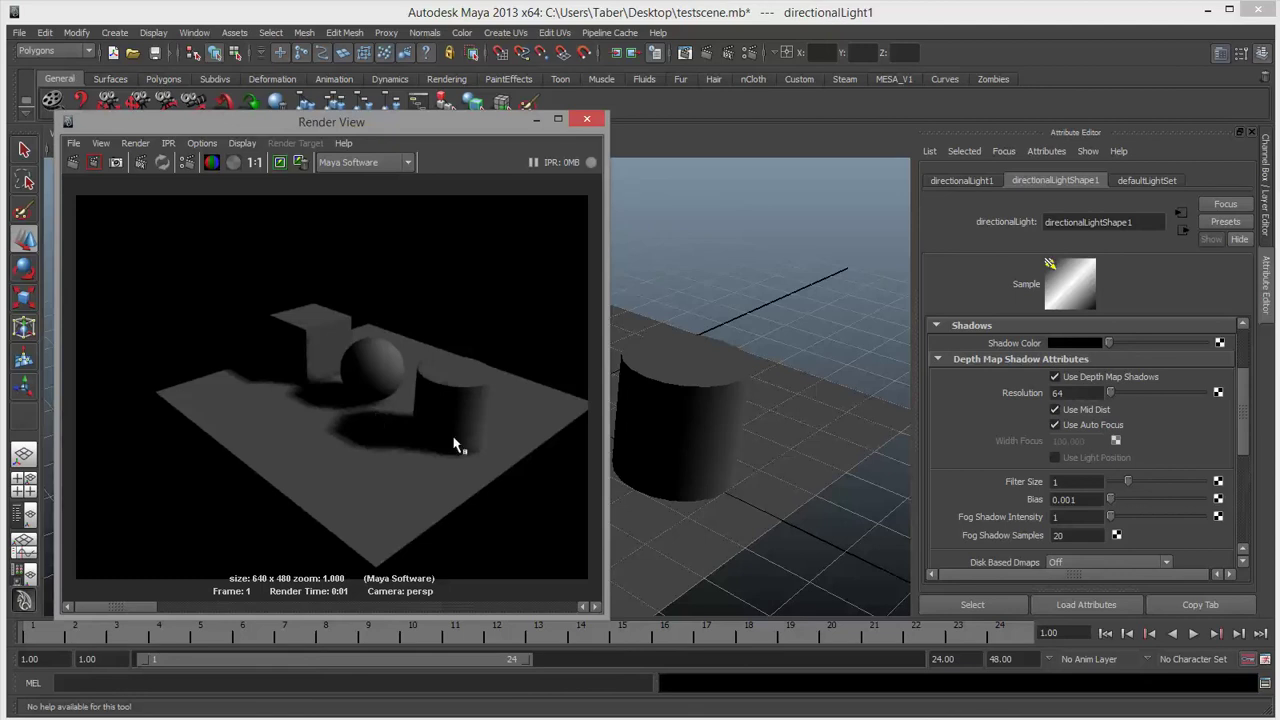
Set the depth map shadow resolution back to 512 and render again.
left_click(1068, 393)
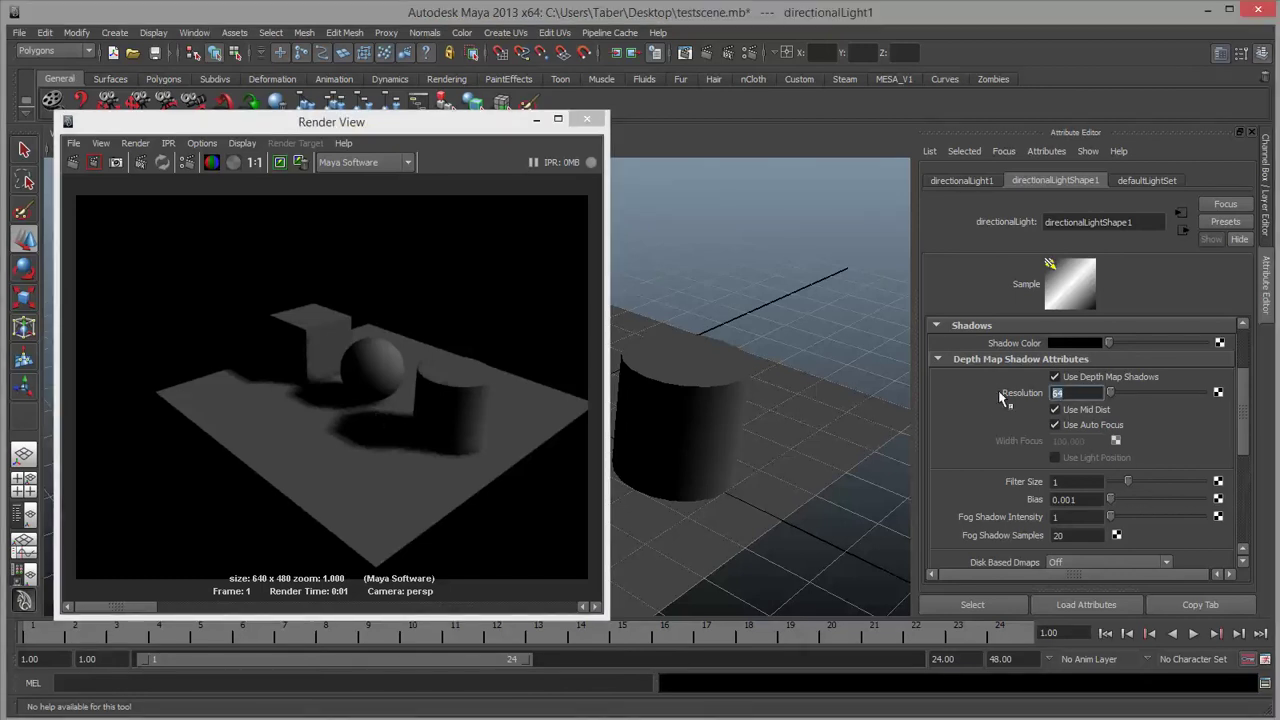
type("512")
key("Return")
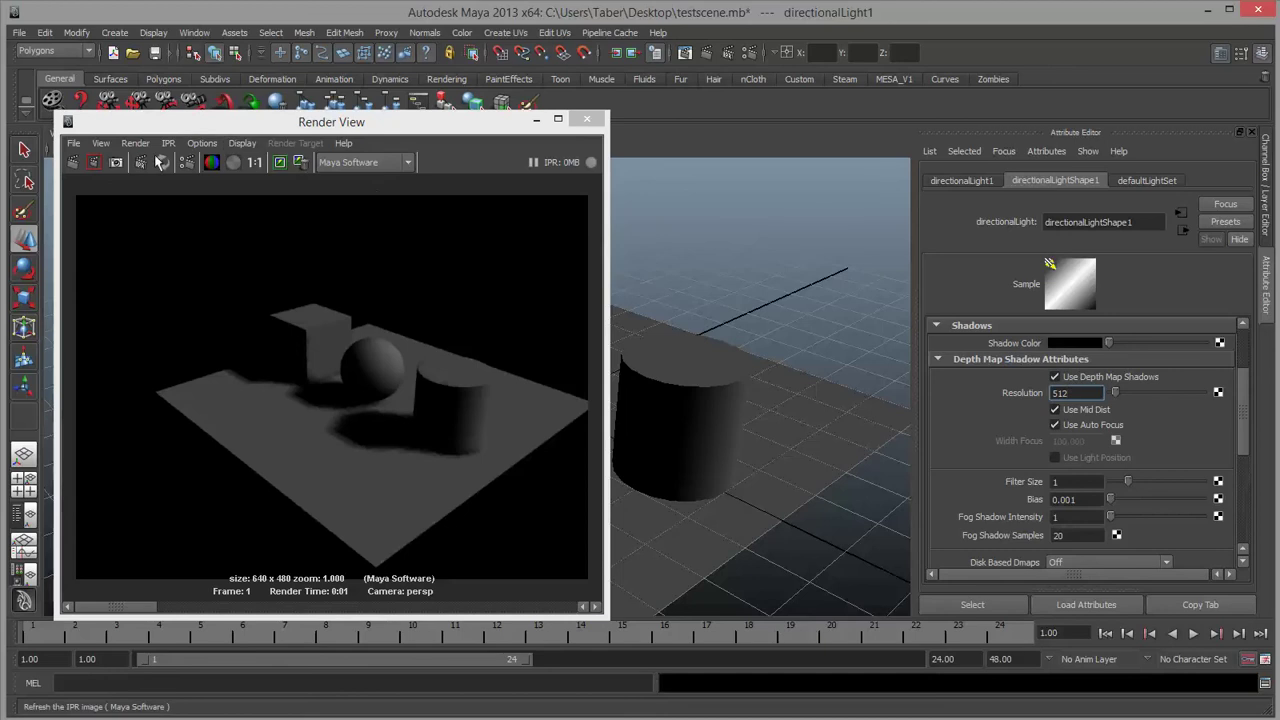
left_click(74, 162)
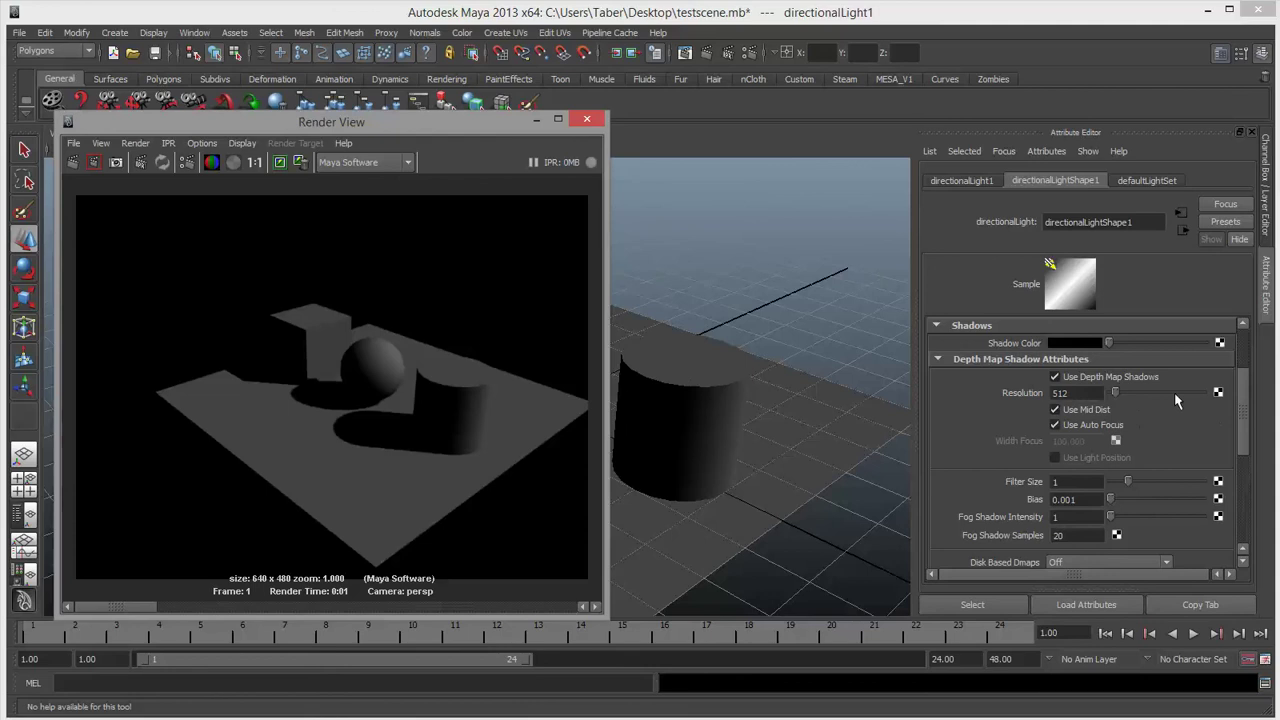
Replace the directional light's depth map shadows with ray trace shadows and render the scene.
left_click(1055, 377)
left_click(1055, 377)
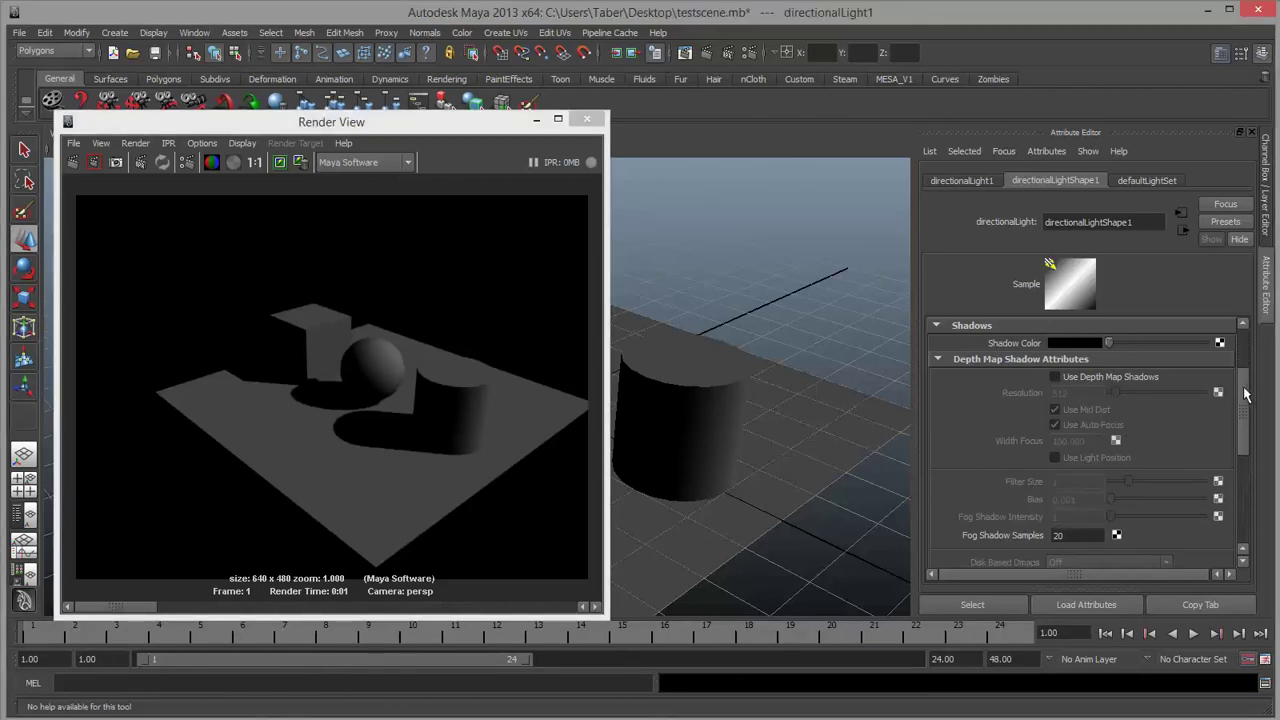
left_click_drag(1246, 398, 1245, 478)
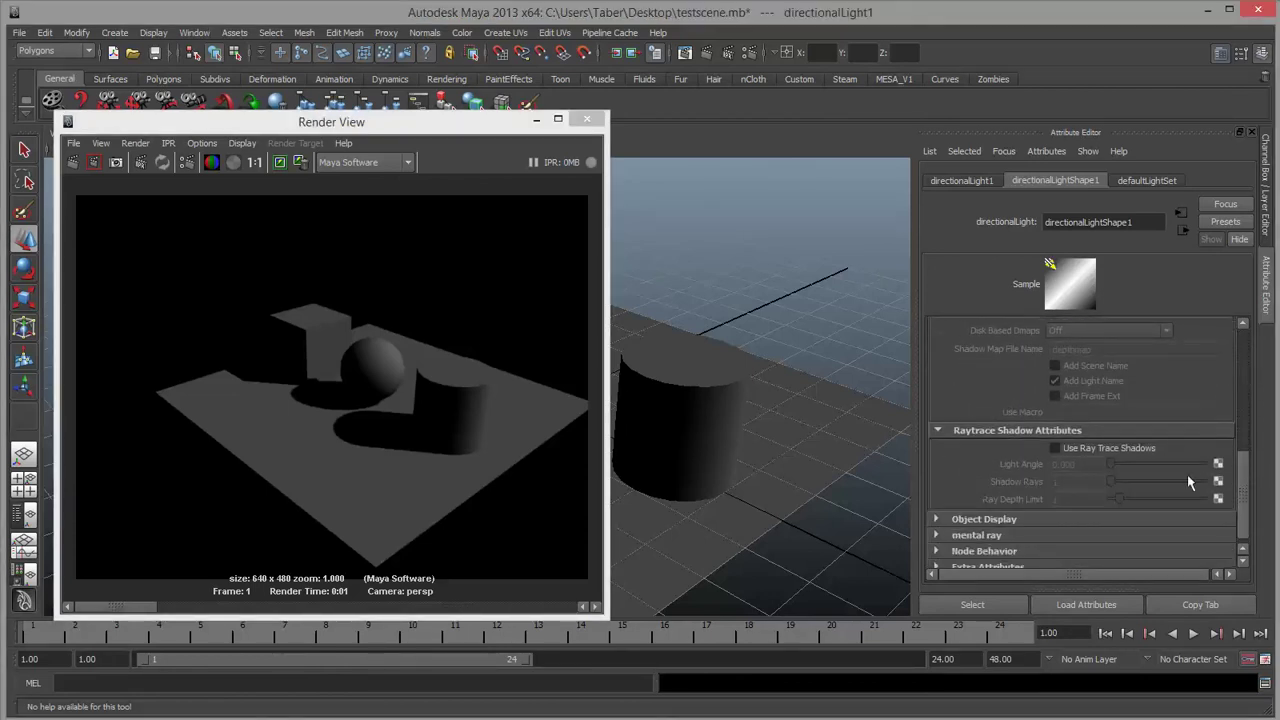
left_click(1056, 448)
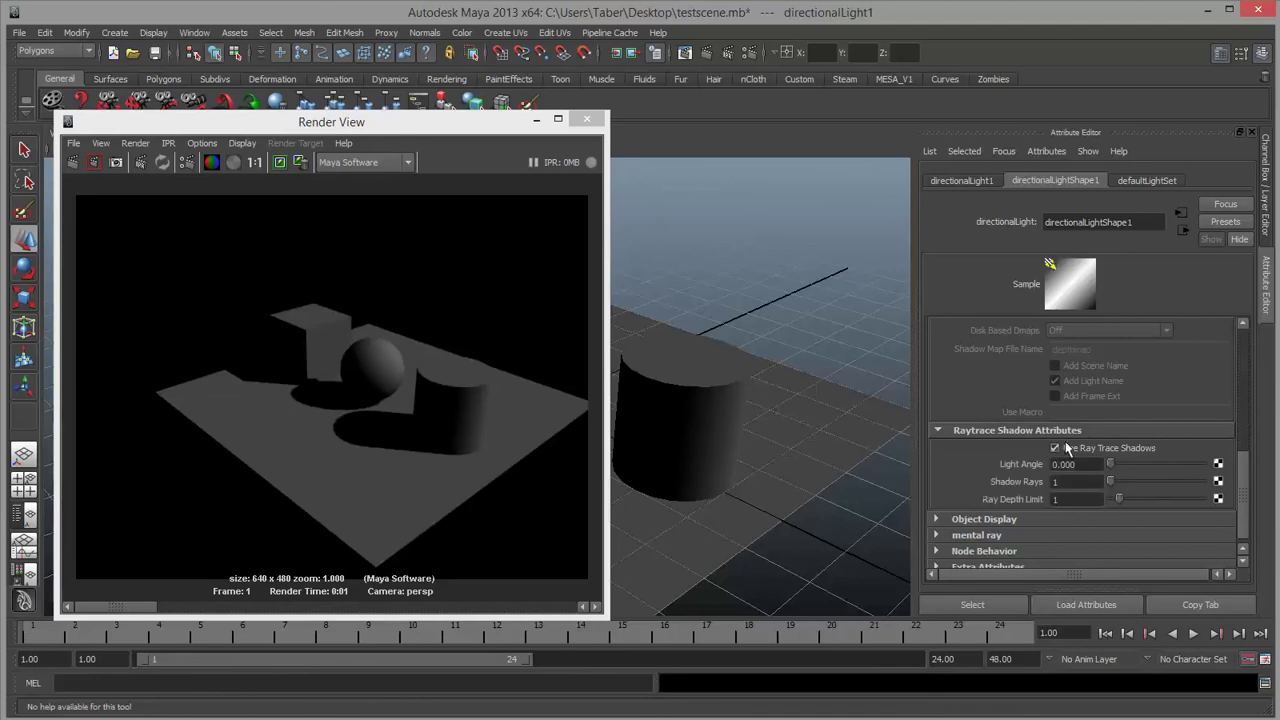
left_click(70, 161)
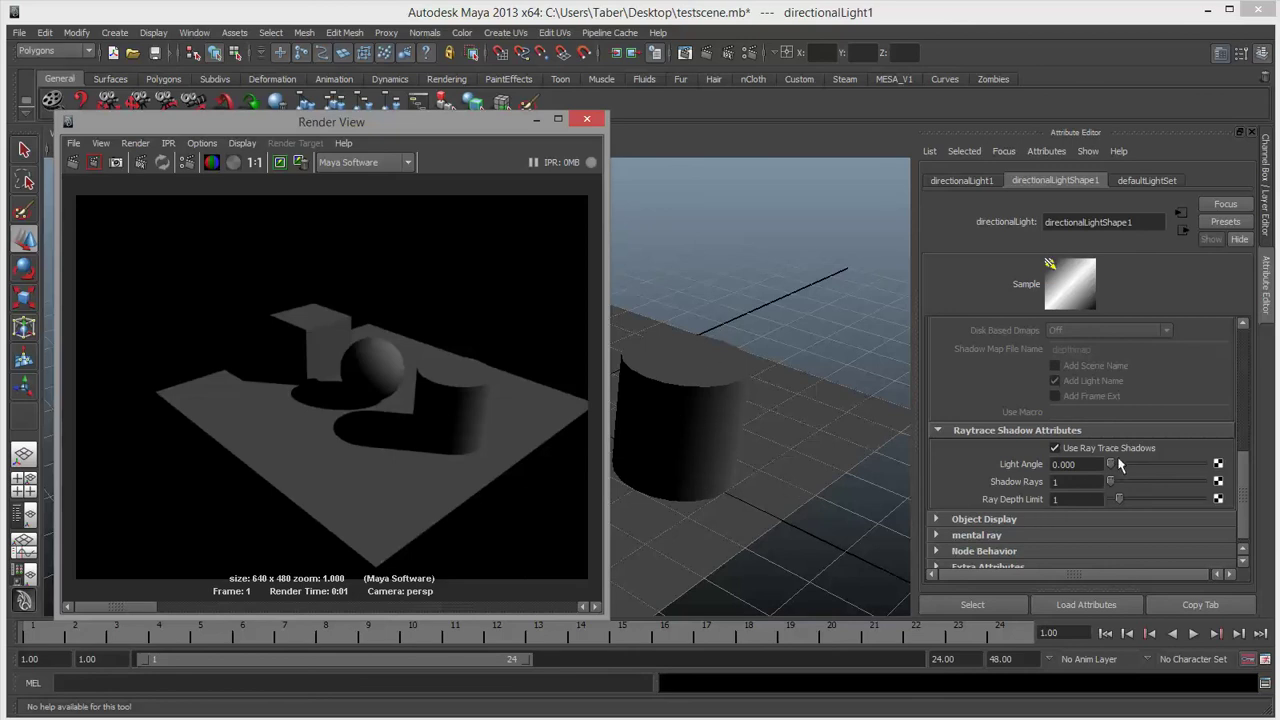
Raise the light angle of the ray trace shadows to about 68.87 and render the scene.
left_click_drag(1116, 470, 1131, 468)
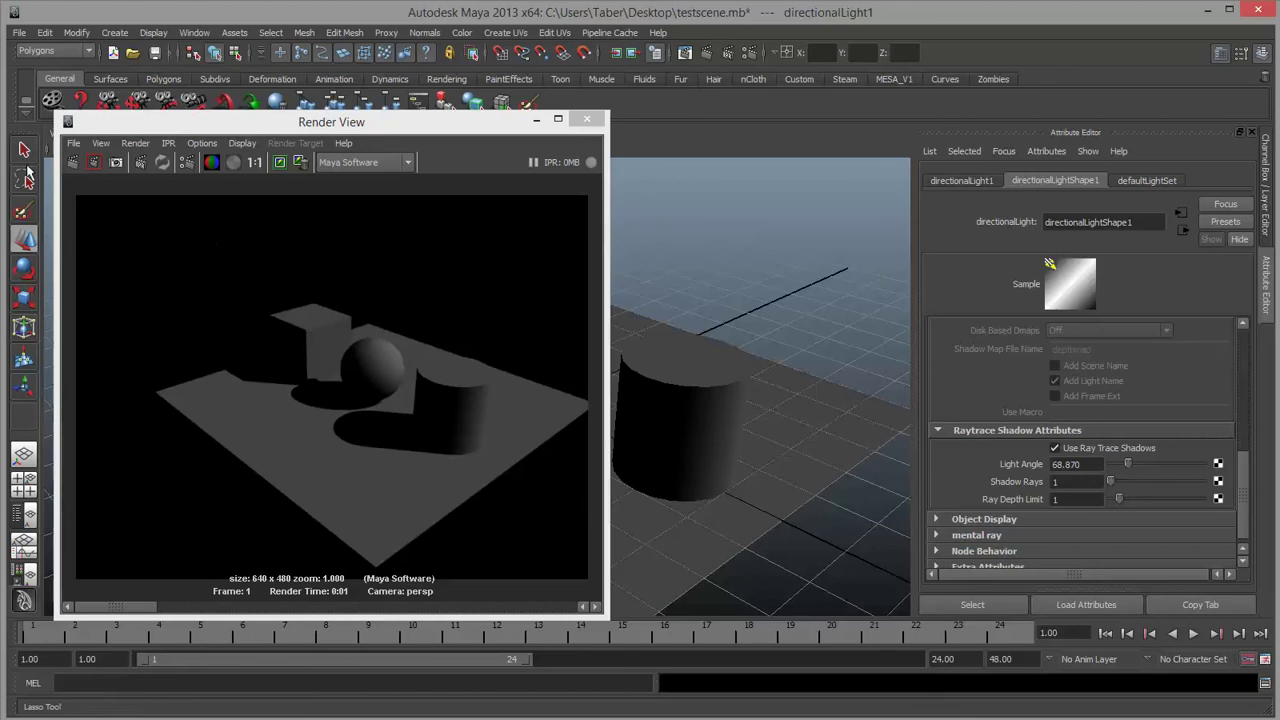
left_click(75, 162)
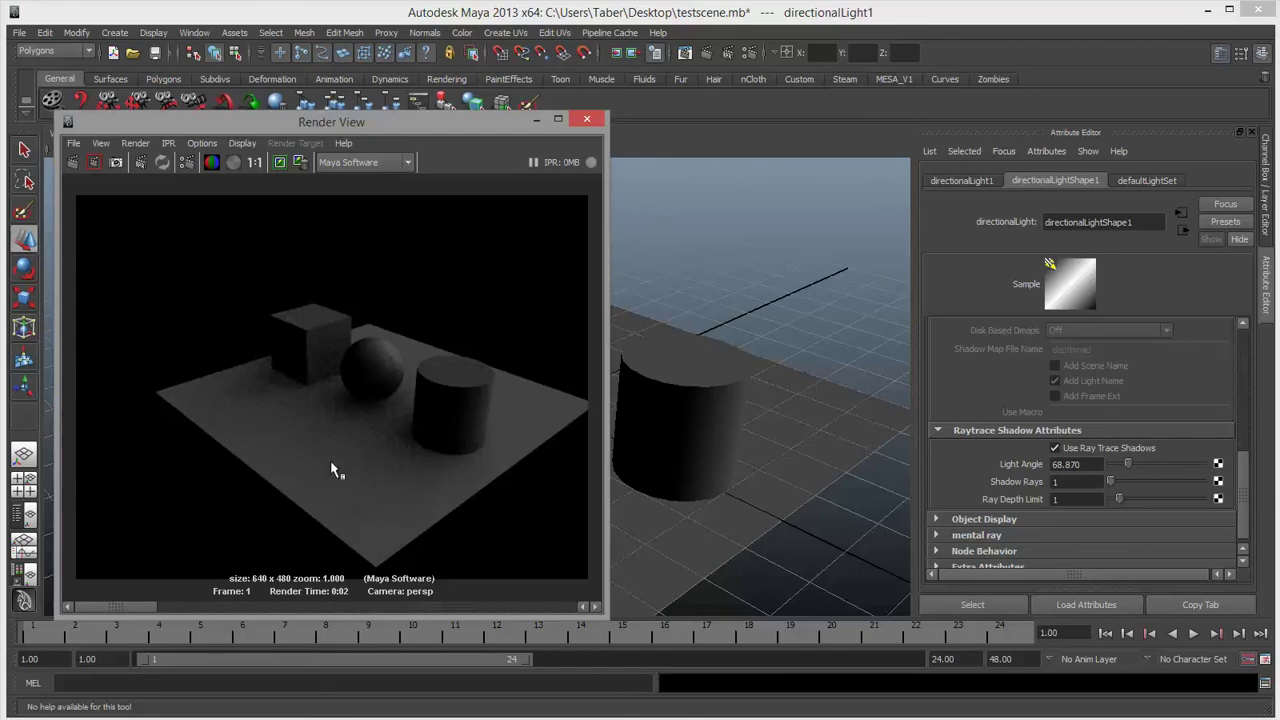
Reduce the light angle of the ray trace shadows to about 15.65 and render the result.
left_click(1118, 467)
left_click_drag(1118, 470, 1112, 468)
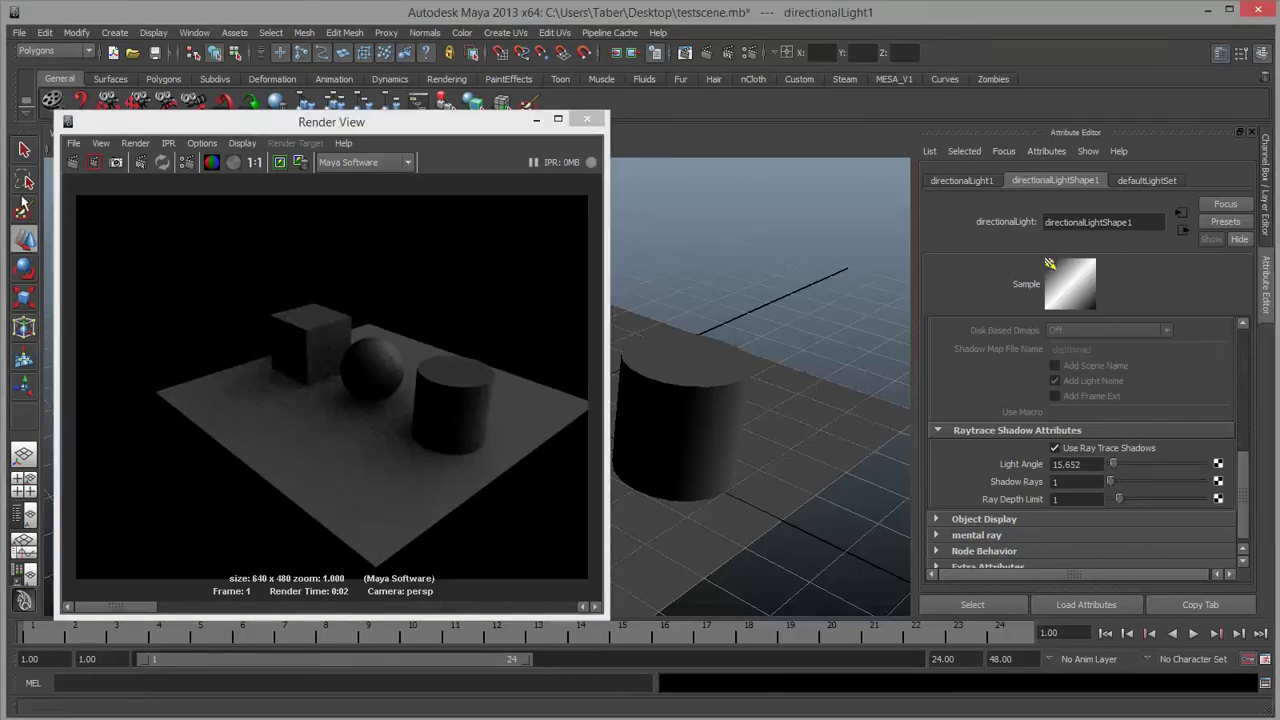
left_click(76, 163)
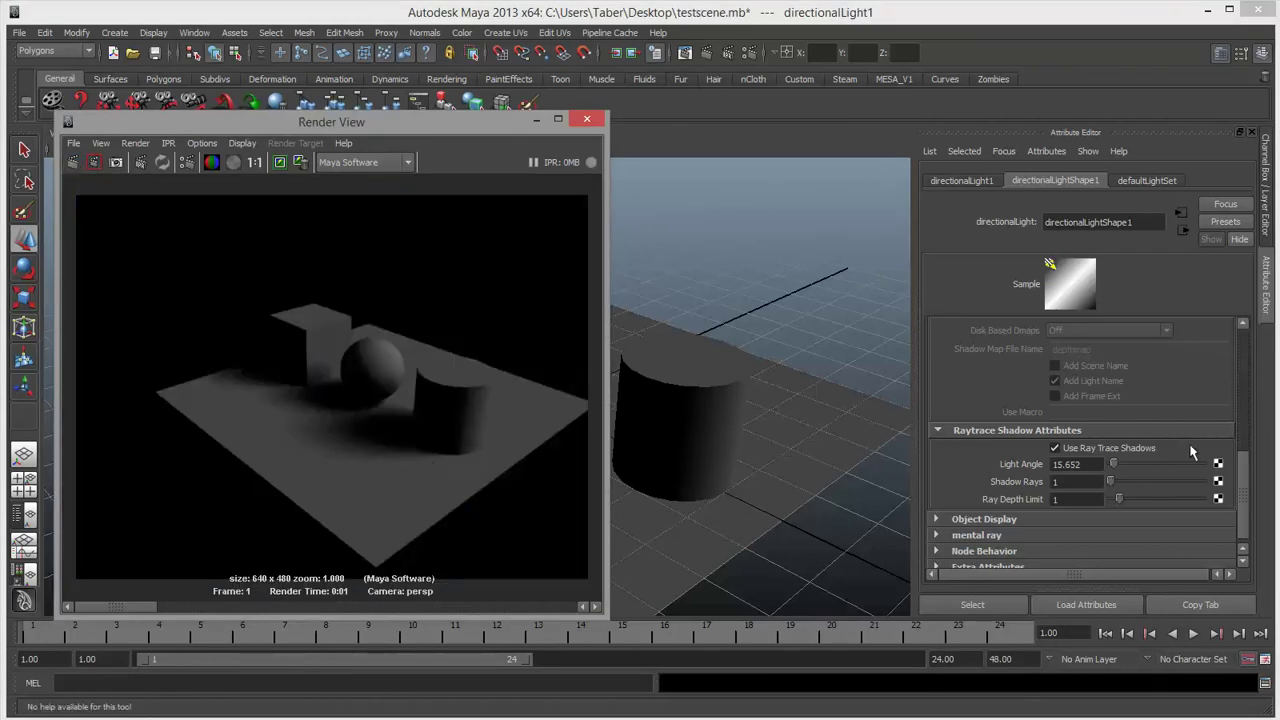
Set the light angle of the directional light's ray trace shadows to 10 and render the scene.
left_click(1090, 465)
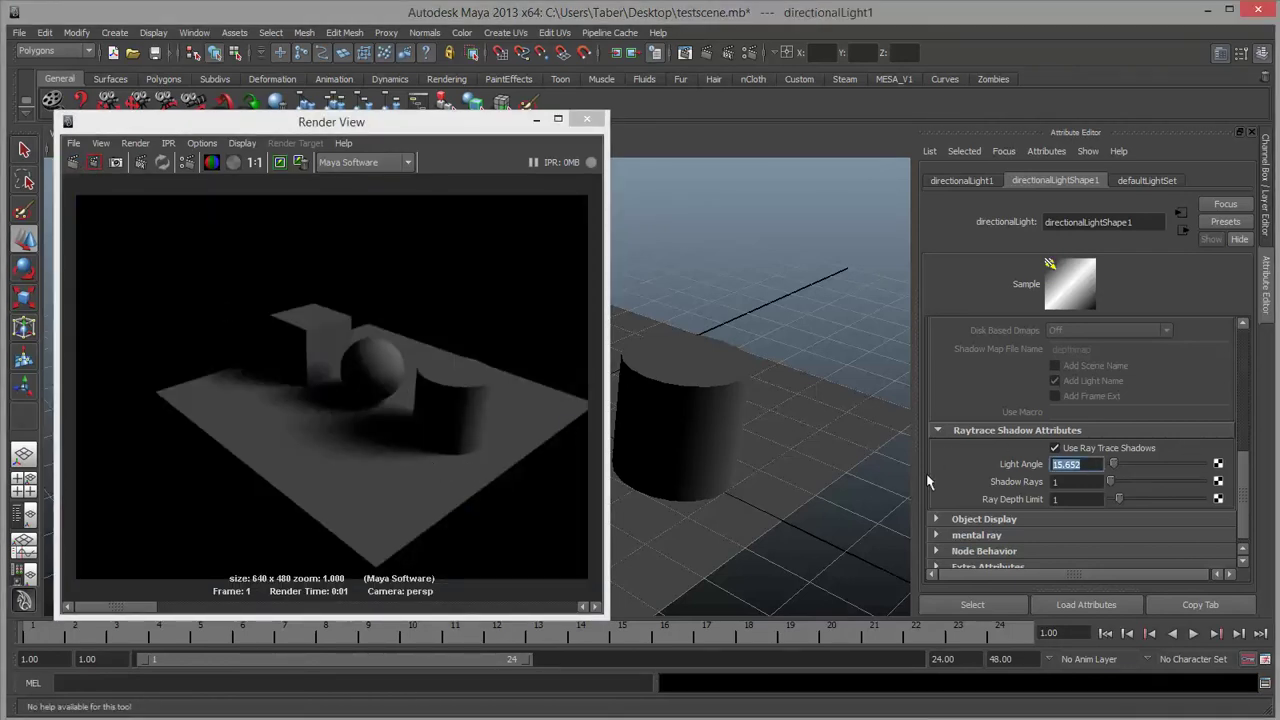
type("10")
key("Return")
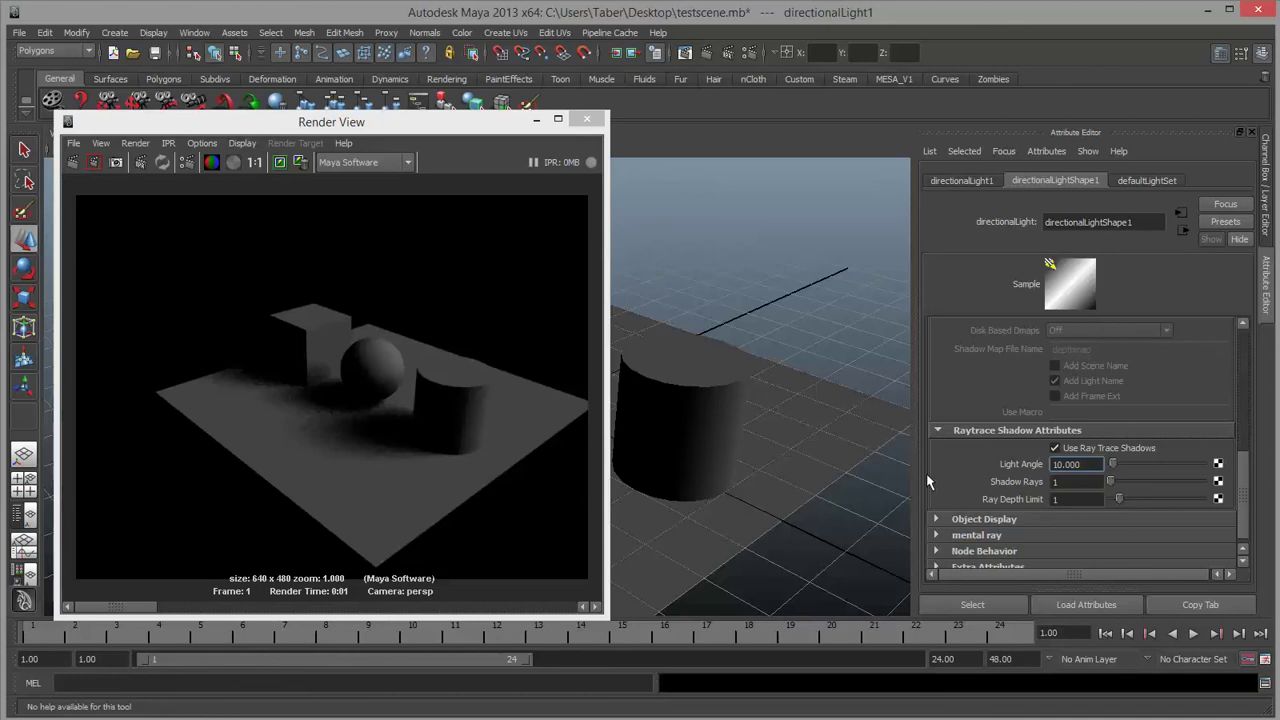
left_click(72, 164)
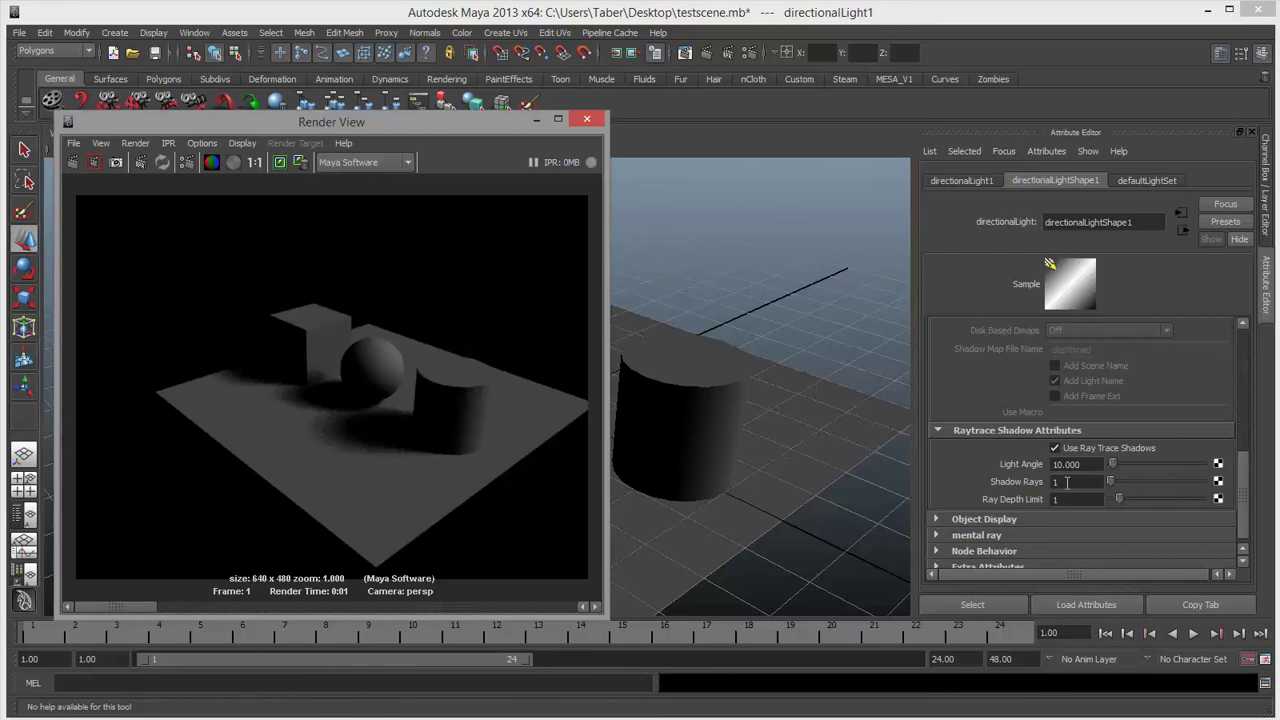
Raise the directional light's shadow rays to 8, keep the current render for comparison, render again and inspect the shadows up close.
left_click_drag(1111, 489, 1128, 490)
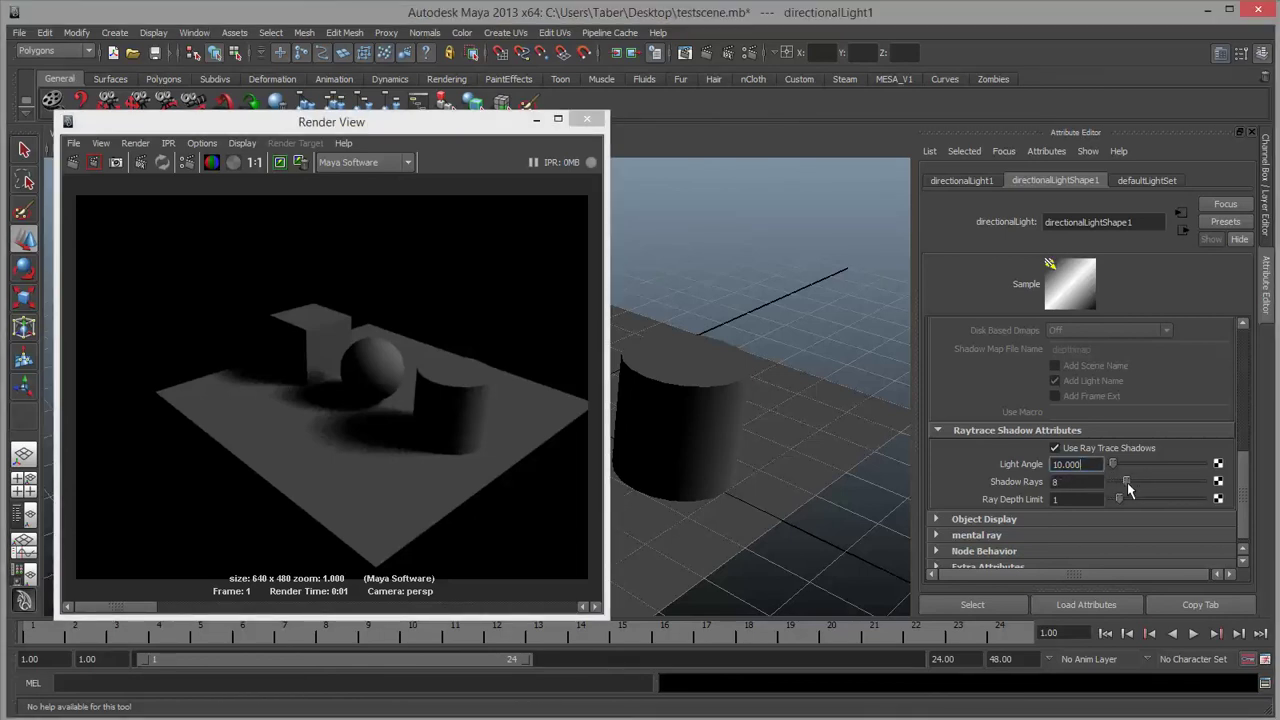
left_click(281, 163)
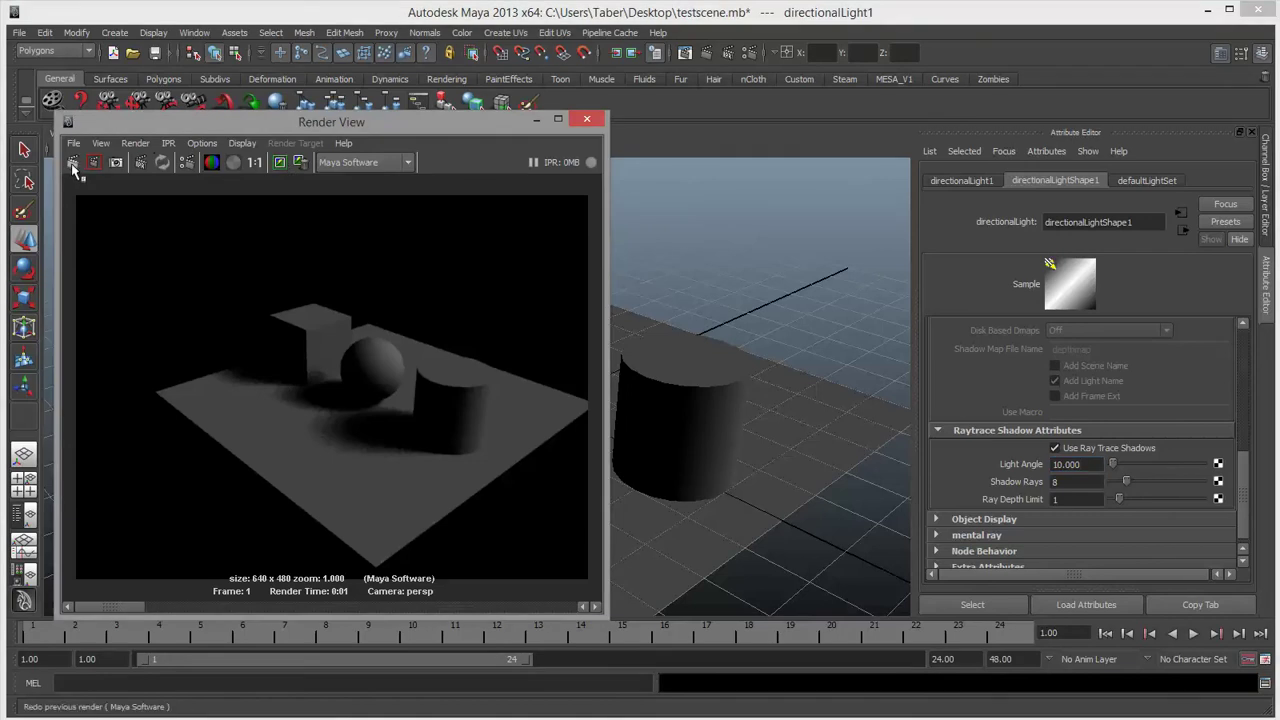
left_click(72, 163)
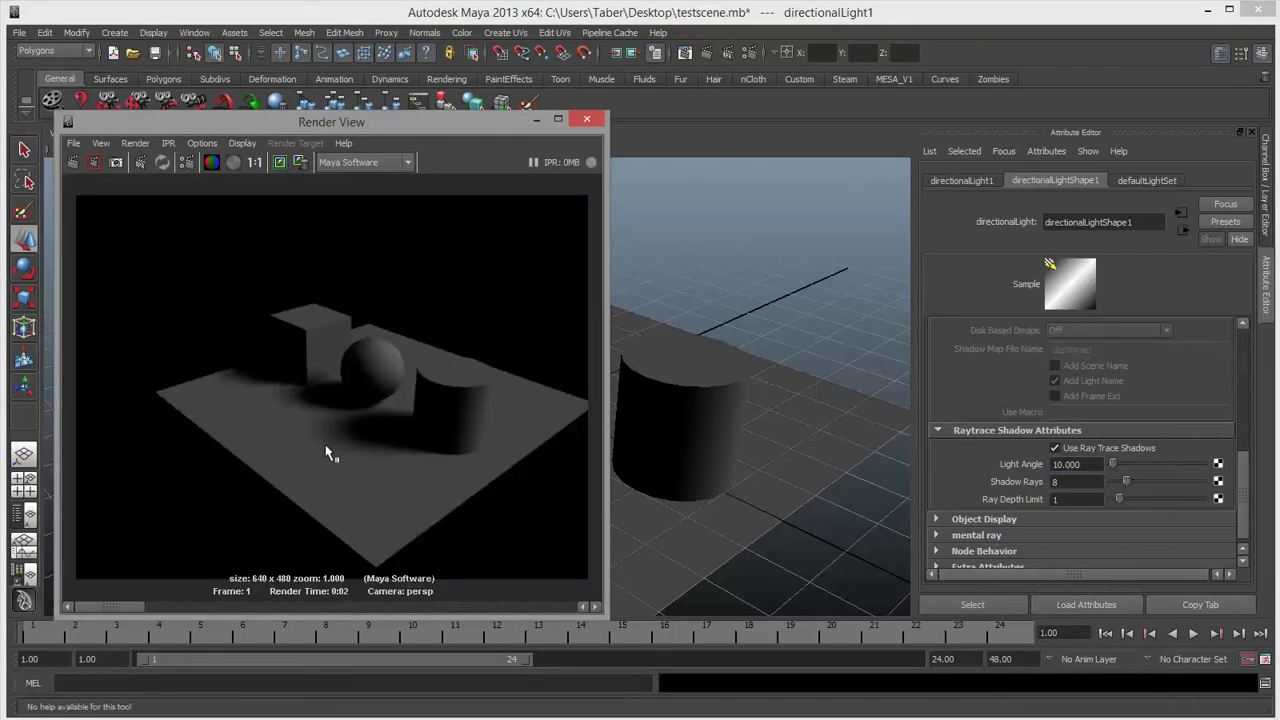
right_click_drag(329, 449, 403, 543, "alt")
scroll(419, 539, "down", 5)
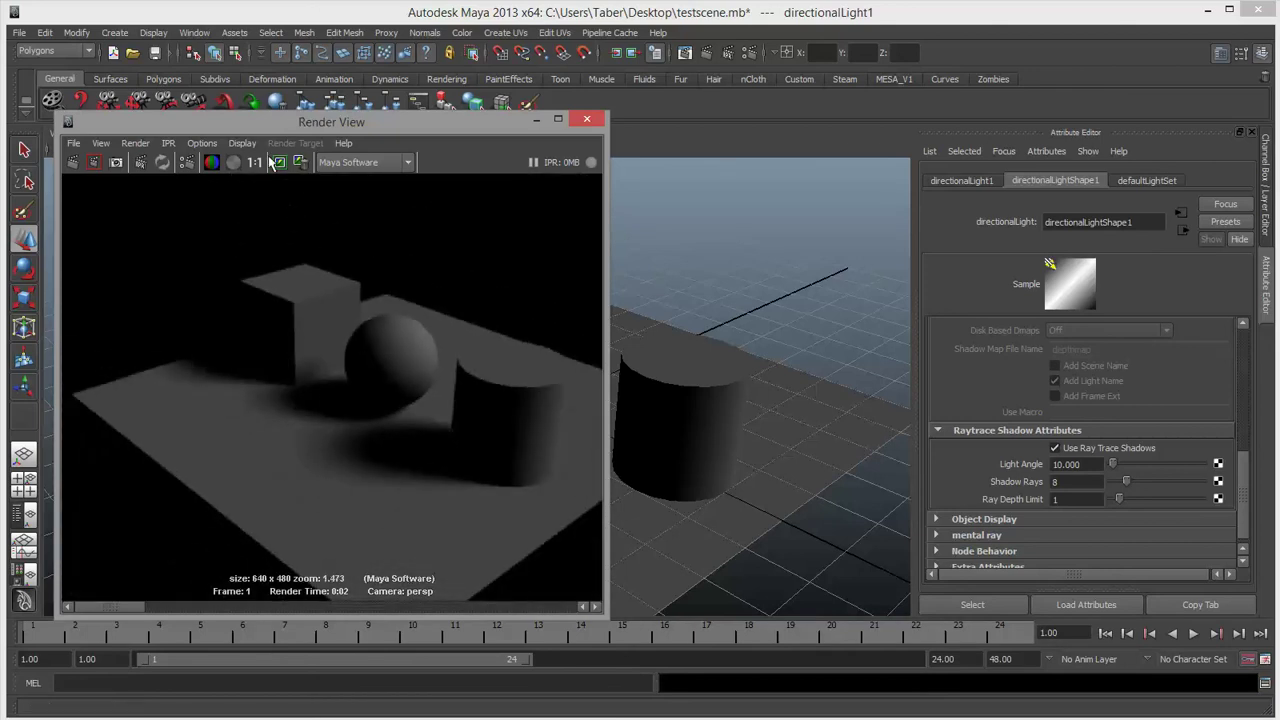
Increase the directional light's shadow rays to 20, render the scene and keep the resulting image.
left_click(1147, 483)
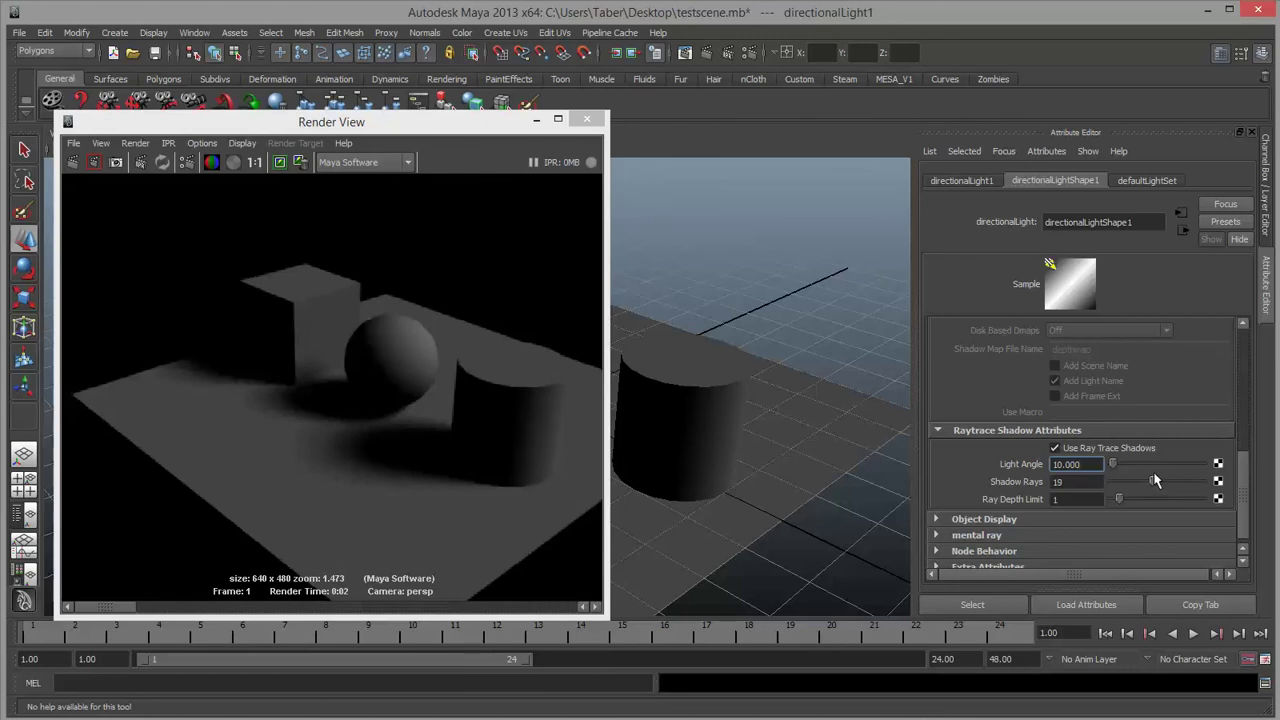
left_click(1155, 481)
left_click(74, 161)
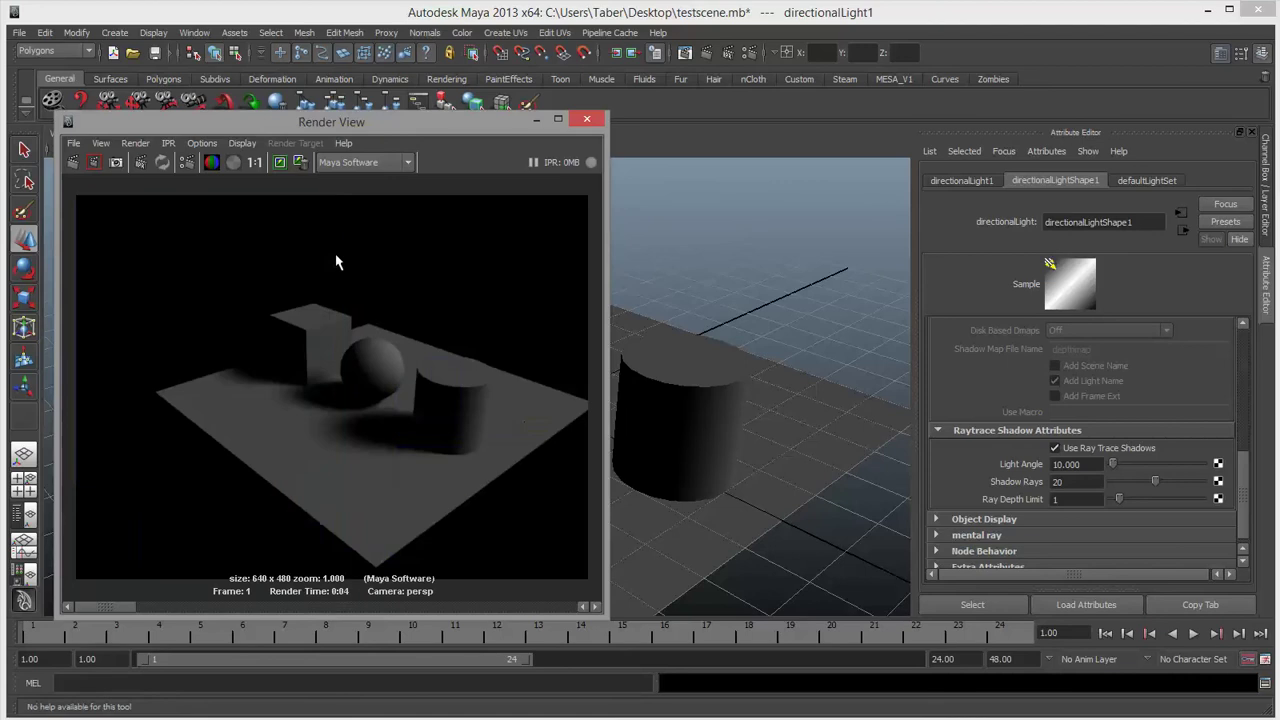
left_click(283, 165)
Compare the stored renders to examine how the shadow ray settings affect shadow softness and render time.
left_click_drag(115, 605, 165, 607)
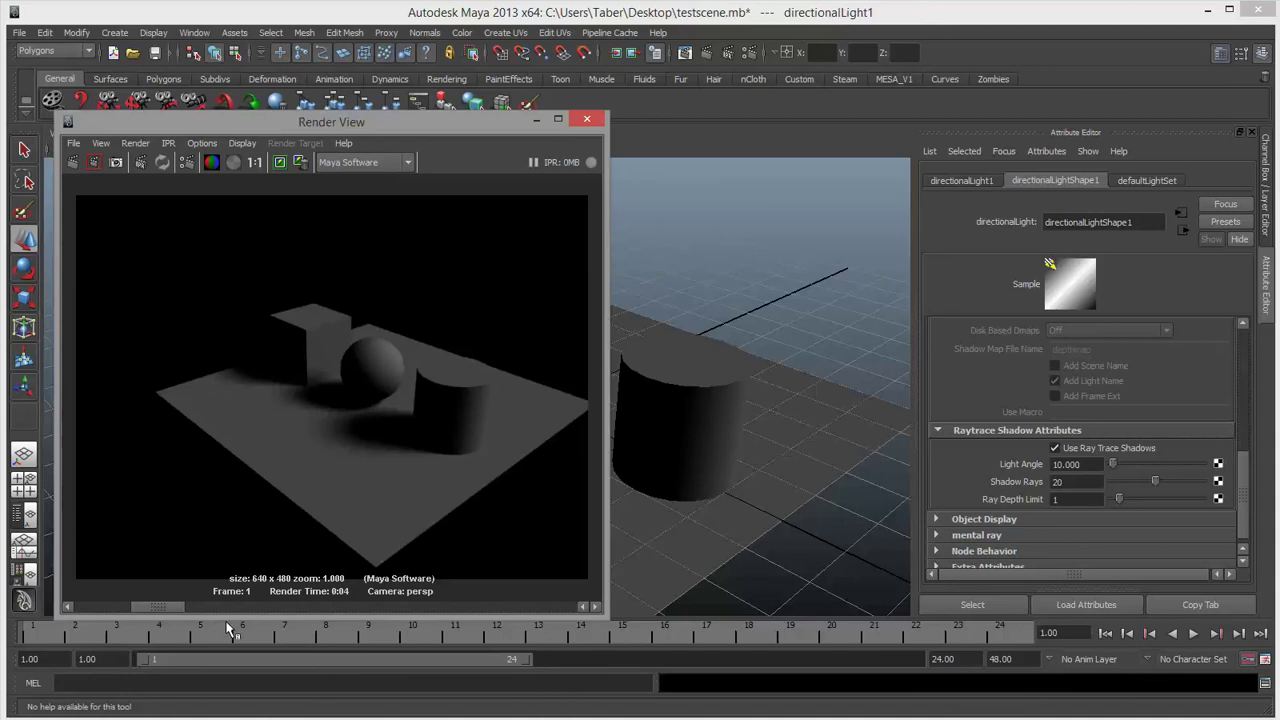
left_click_drag(162, 607, 272, 609)
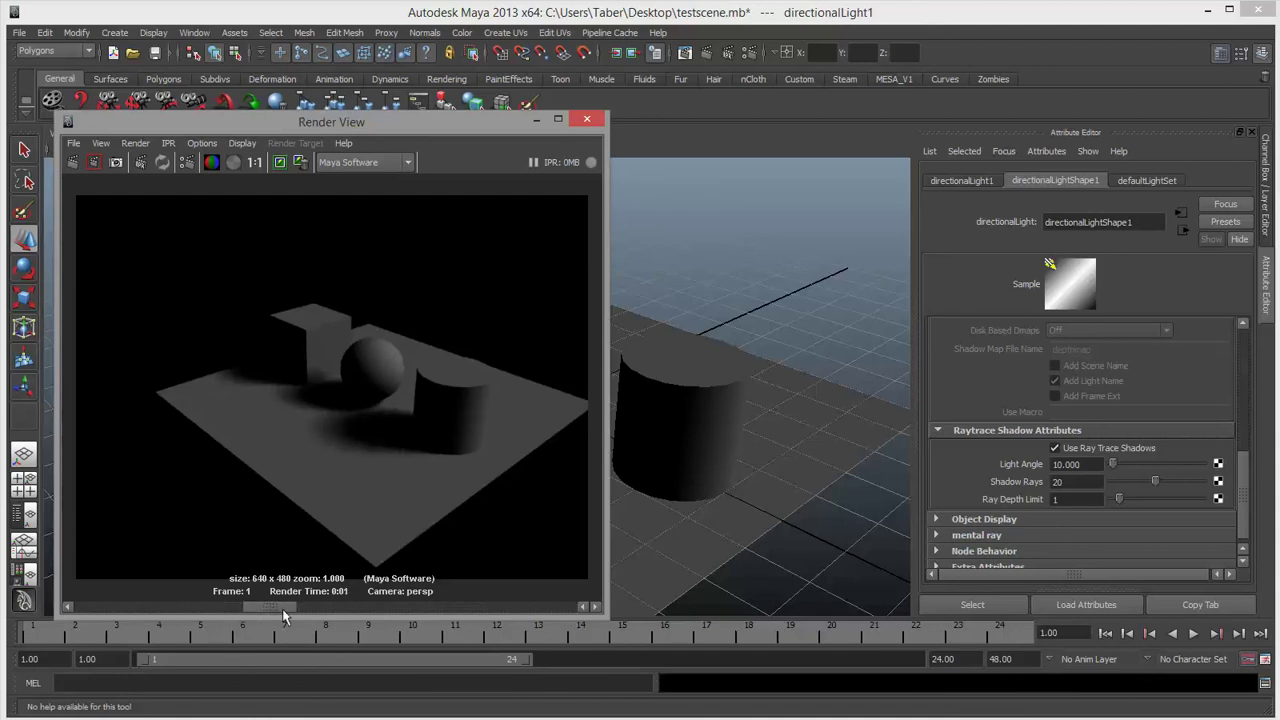
left_click_drag(324, 603, 79, 606)
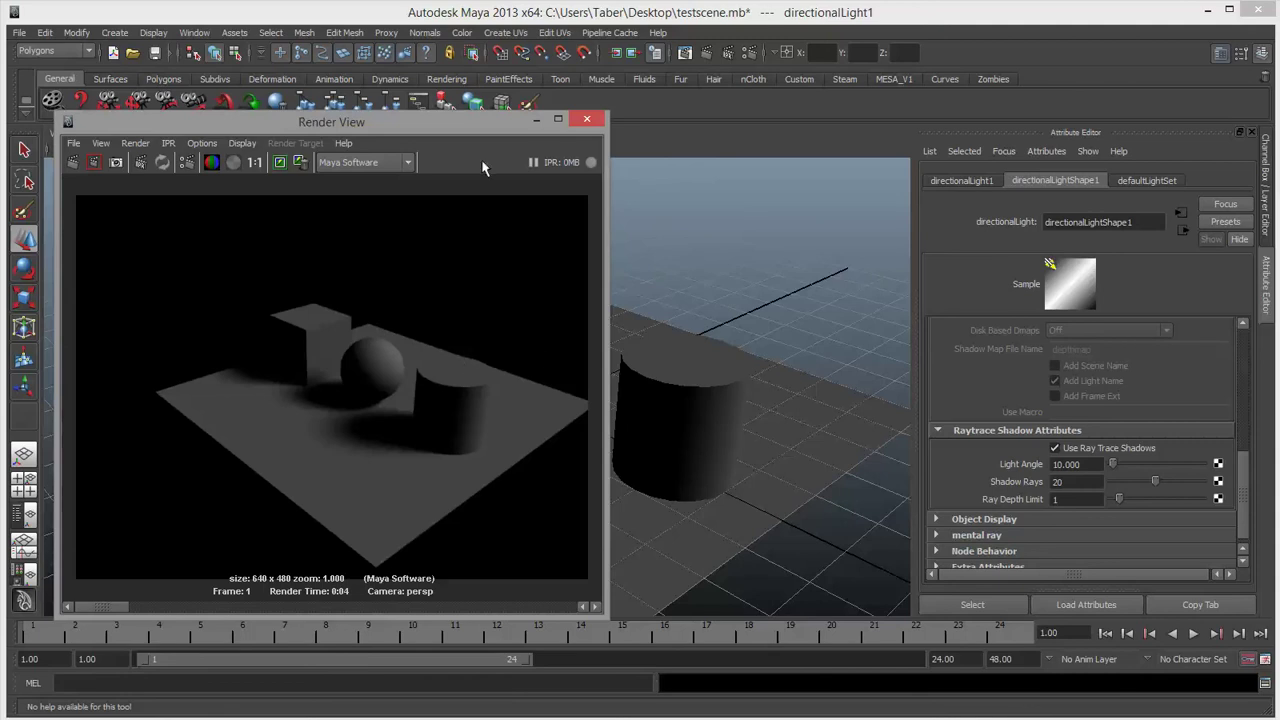
Rotate the directional light so it points almost straight down at the objects and render the scene.
left_click_drag(484, 125, 338, 108)
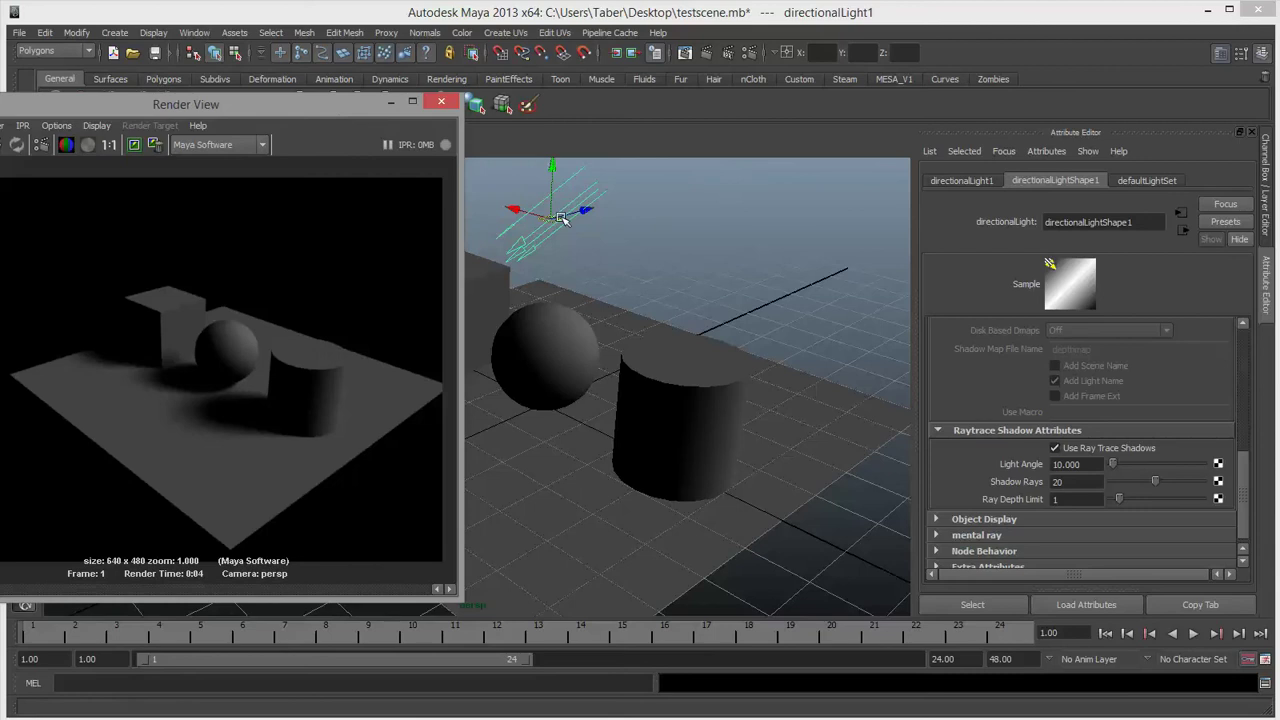
key("e")
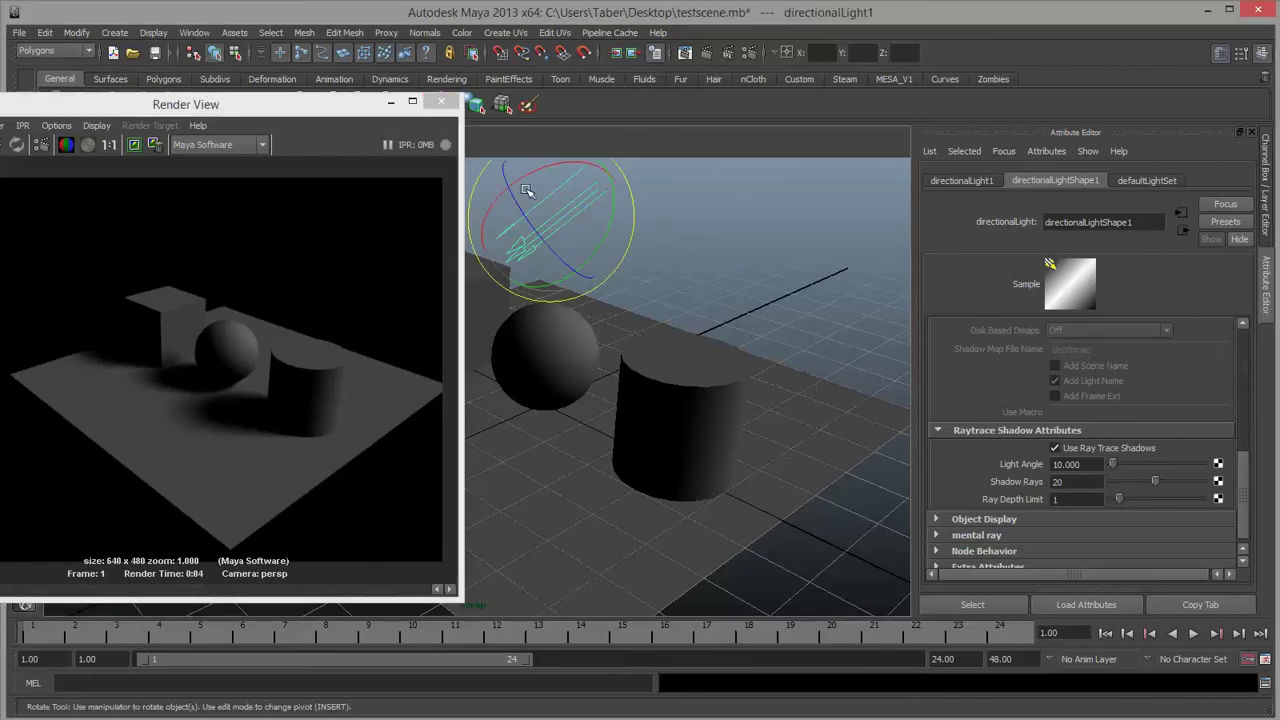
mouse_move(557, 218)
left_mouse_down()
mouse_move(492, 188)
mouse_move(520, 203)
mouse_move(500, 197)
left_mouse_up()
left_click_drag(326, 104, 638, 125)
left_click(233, 165)
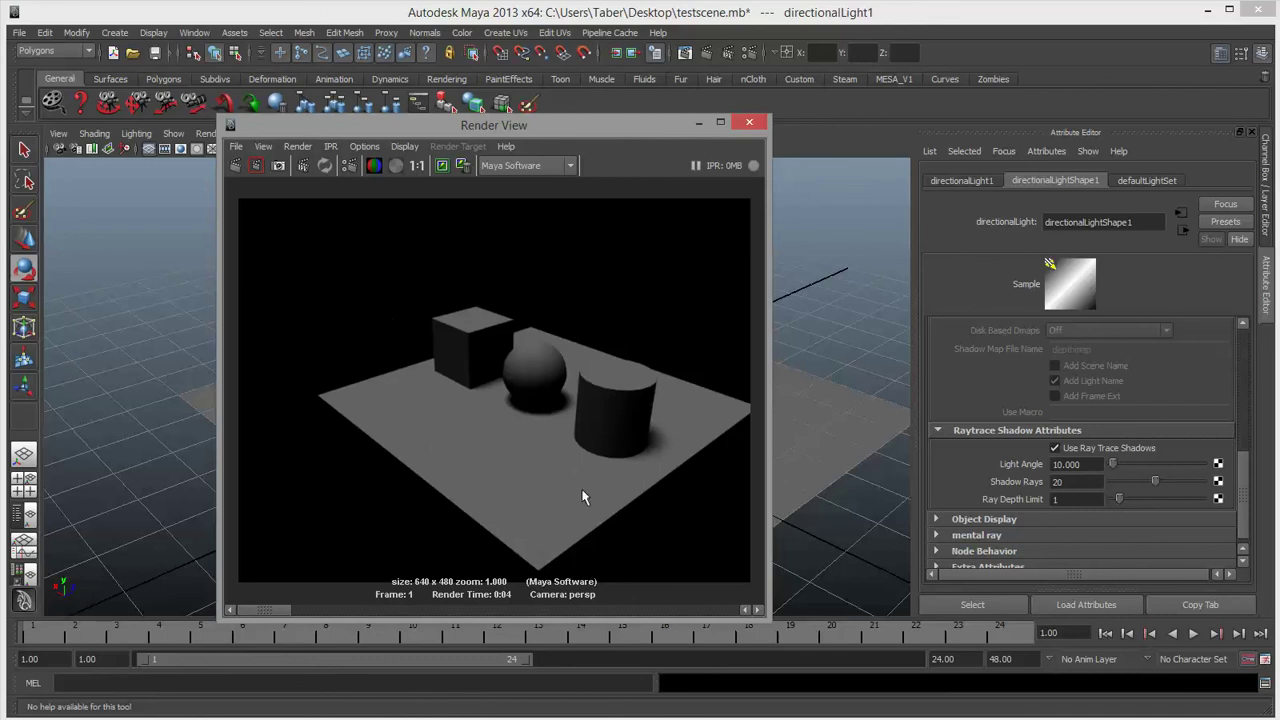
Delete the directional light from the scene.
left_click_drag(600, 132, 258, 131)
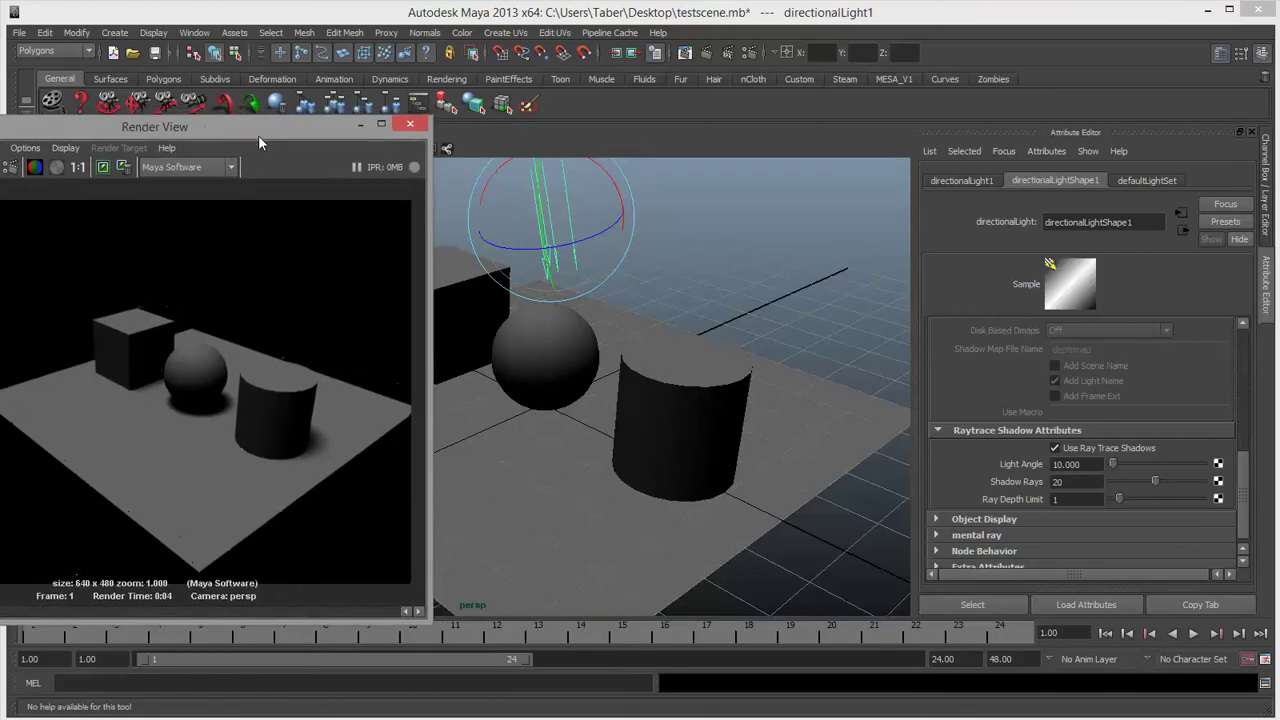
left_click(708, 278)
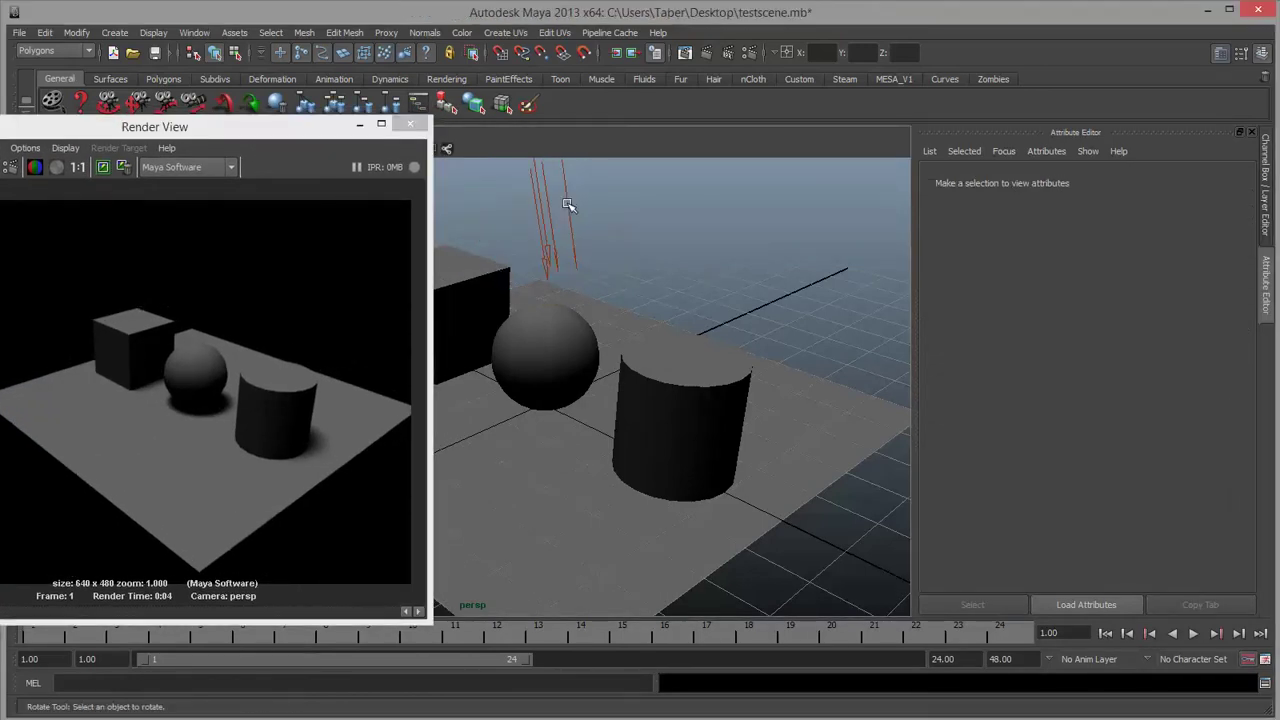
left_click(522, 232)
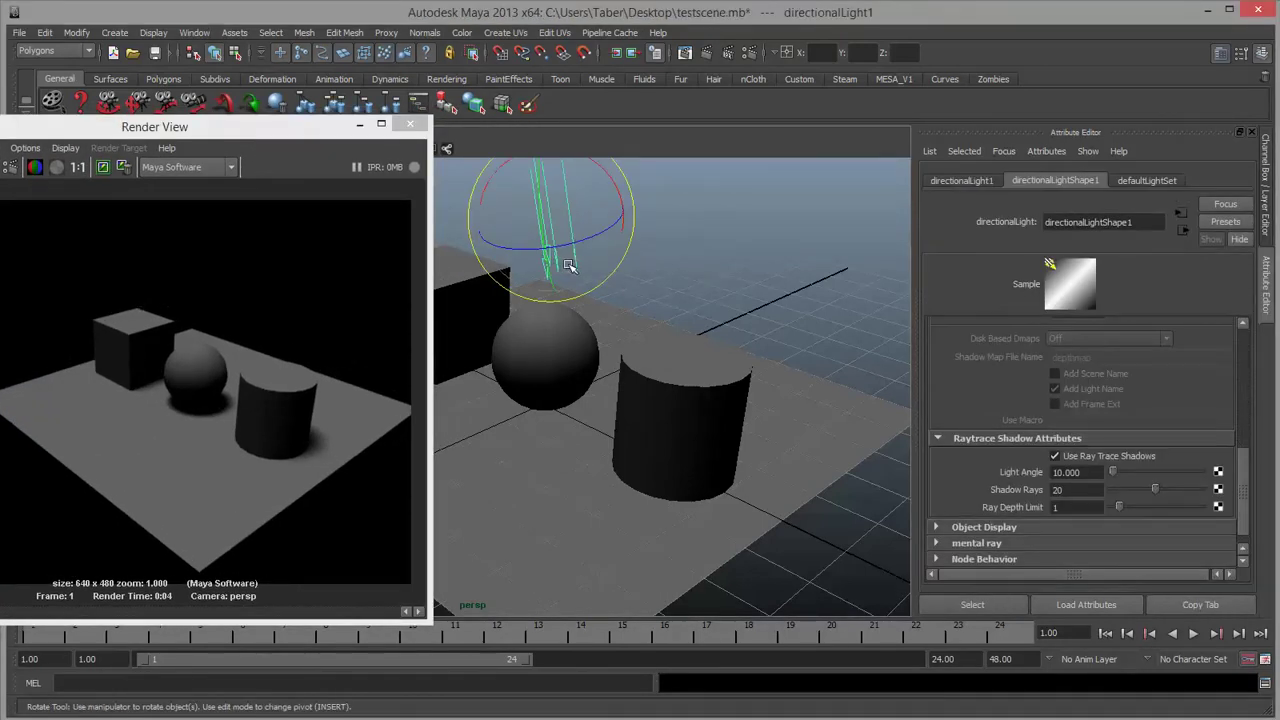
key("Delete")
Create a spot light, raise it about 3.8 units above the objects and move it further up and back along Z.
left_click(115, 33)
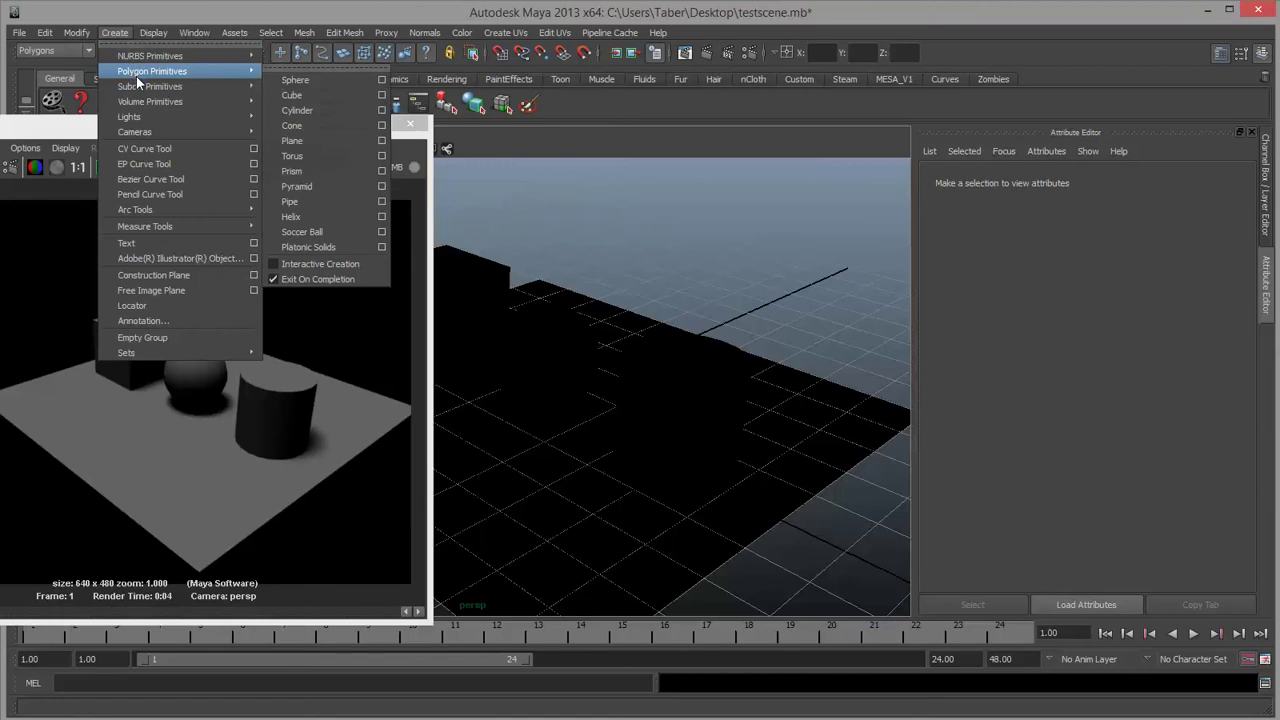
mouse_move(160, 117)
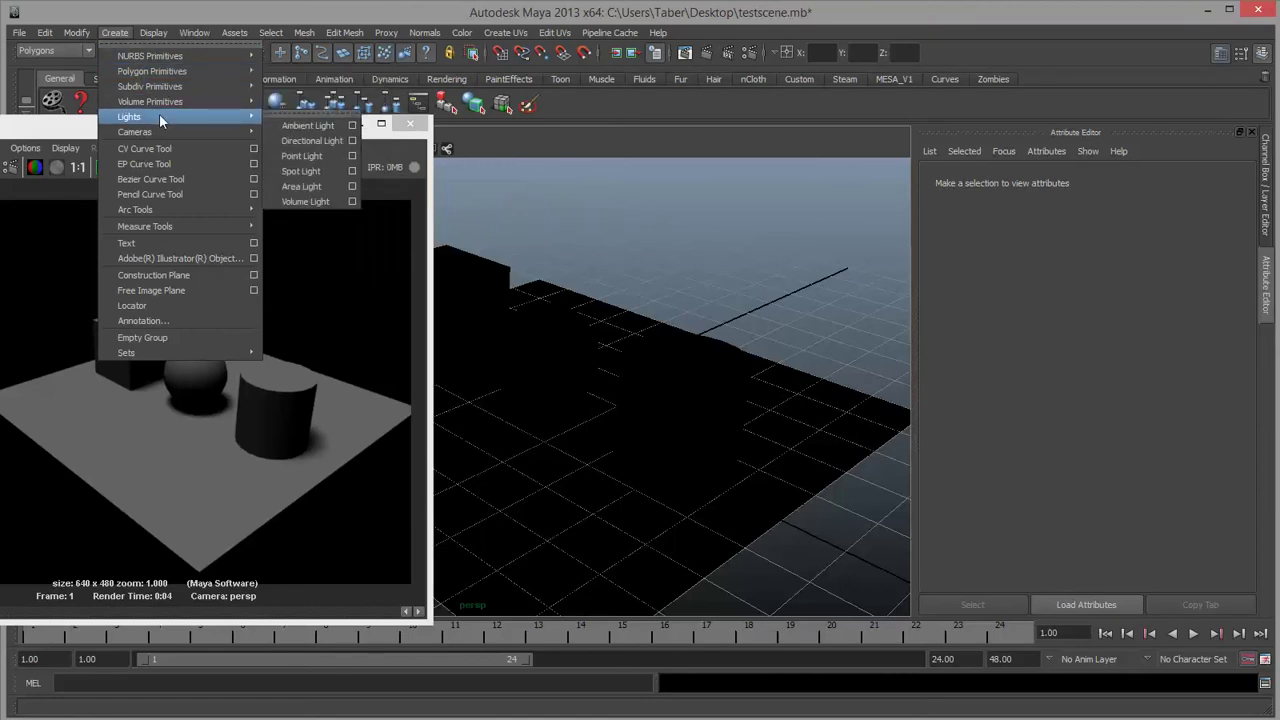
left_click(301, 171)
key("w")
left_click_drag(514, 400, 514, 230)
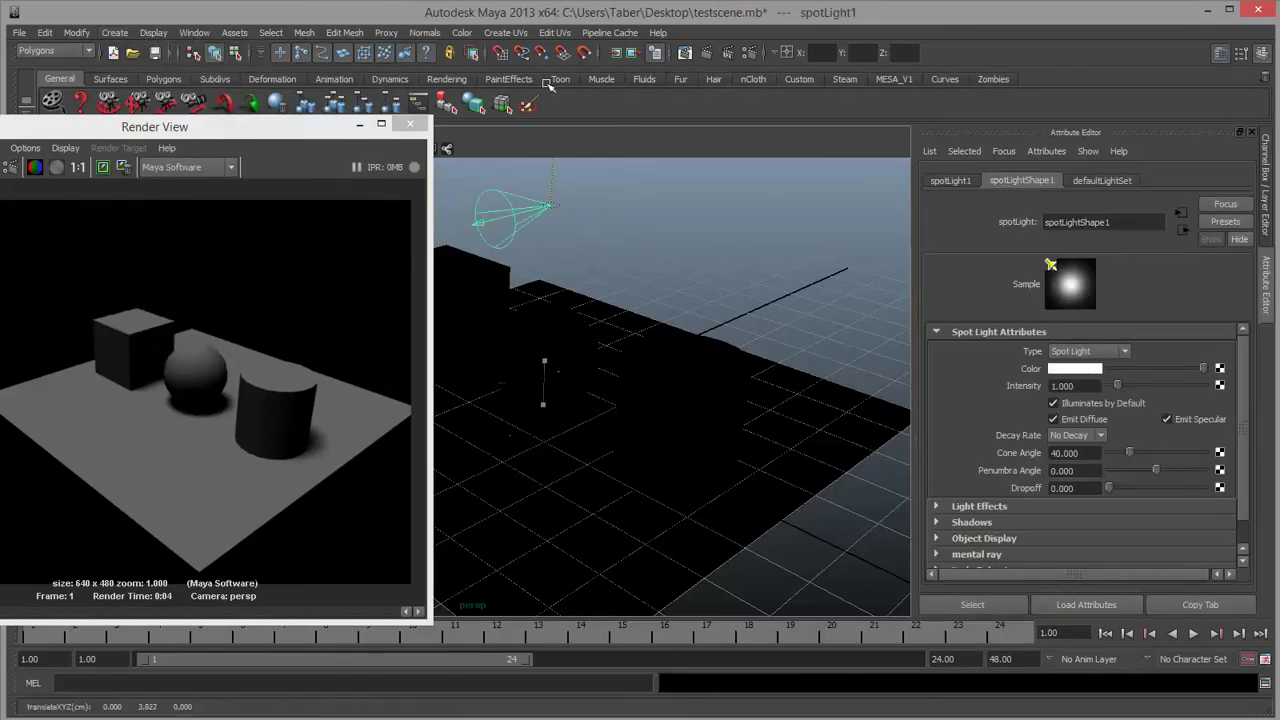
middle_click_drag(660, 270, 647, 341, "alt")
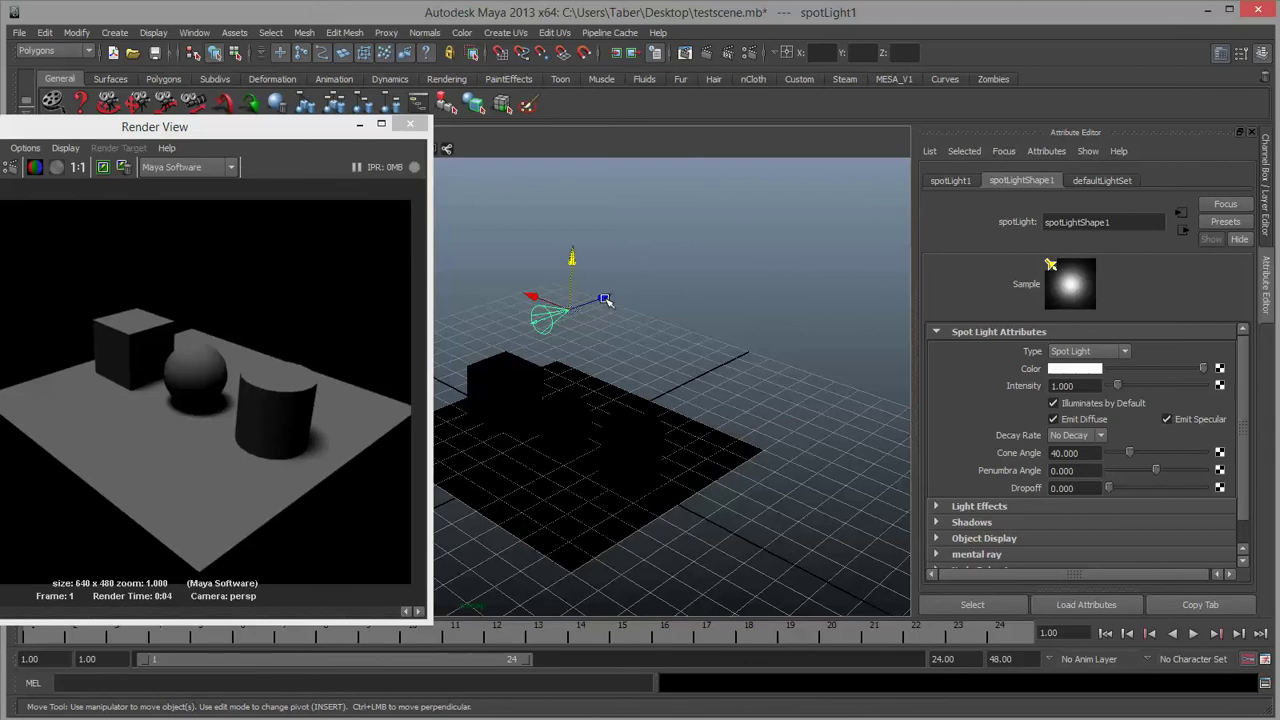
left_click_drag(609, 303, 651, 242)
Rotate the spot light about -54 degrees around X toward the objects and render, refining its tilt slightly for a second render.
key("e")
left_click_drag(282, 133, 470, 153)
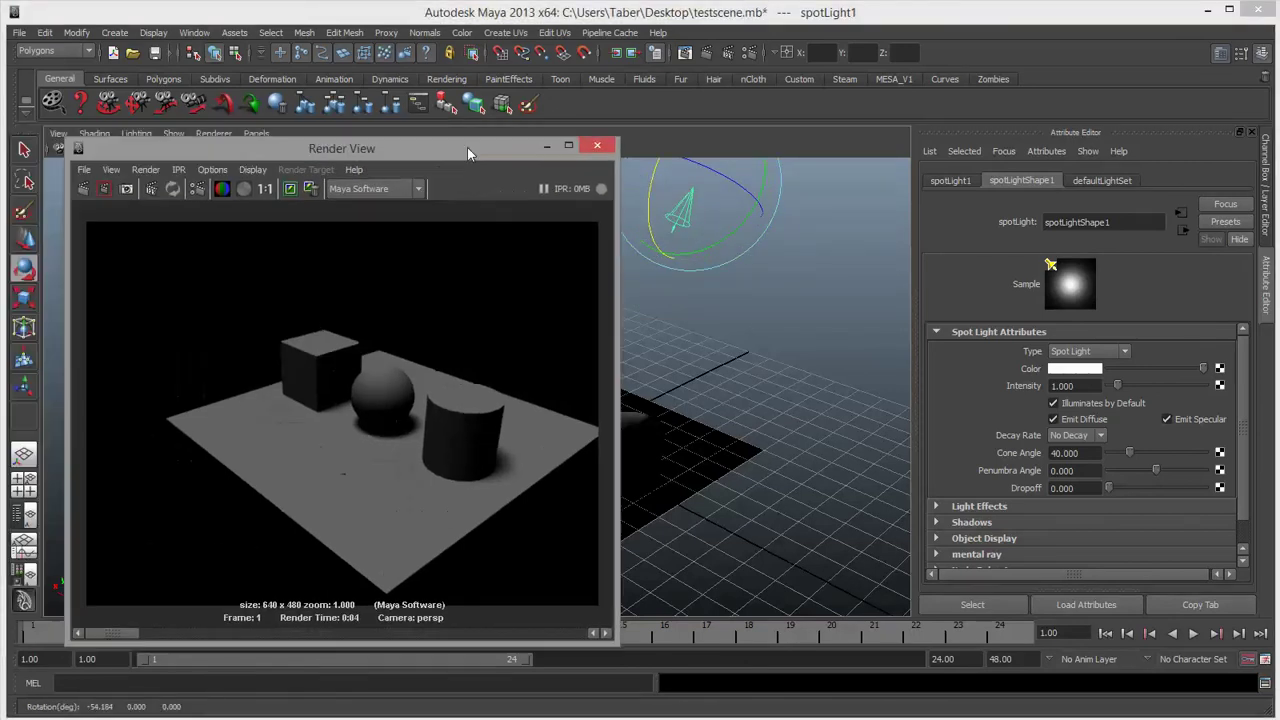
left_click(85, 189)
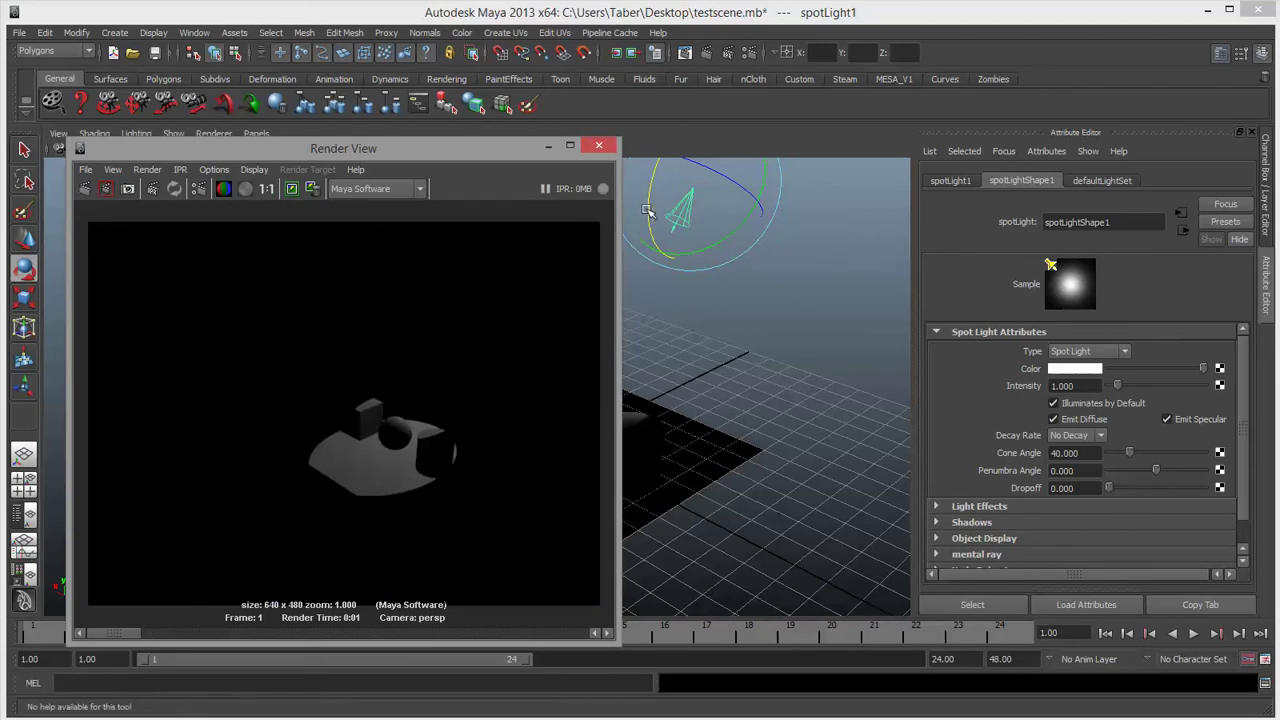
left_click_drag(651, 213, 647, 218)
left_click(85, 189)
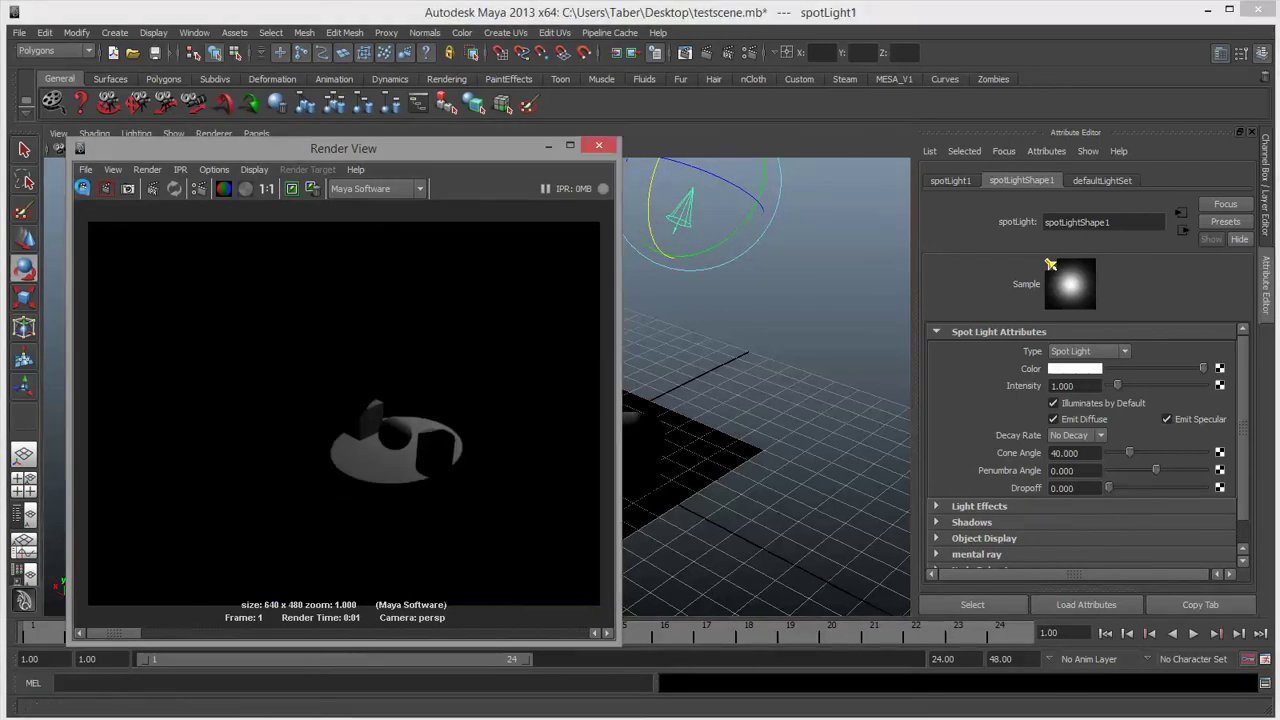
Render the scene from a closer view, and render again with the spot light's penumbra angle raised to about 2.941.
right_click_drag(756, 477, 650, 345, "alt")
left_click(85, 188)
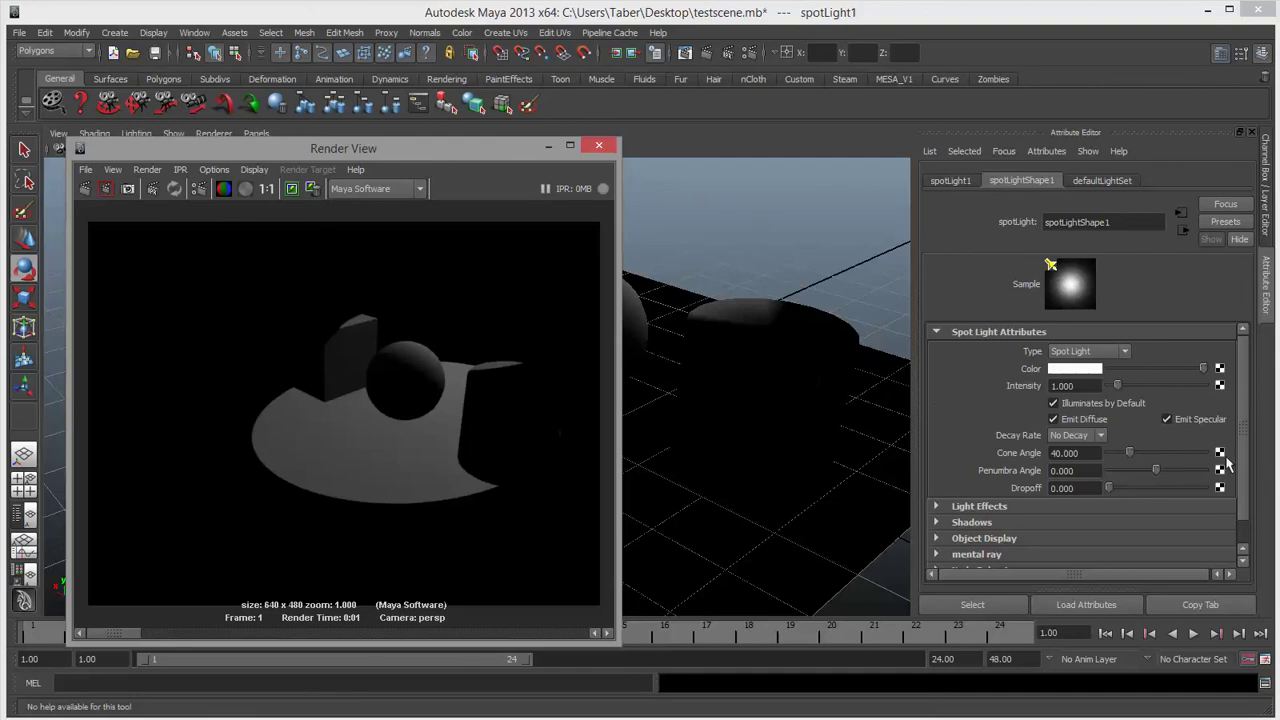
left_click_drag(1156, 470, 1170, 475)
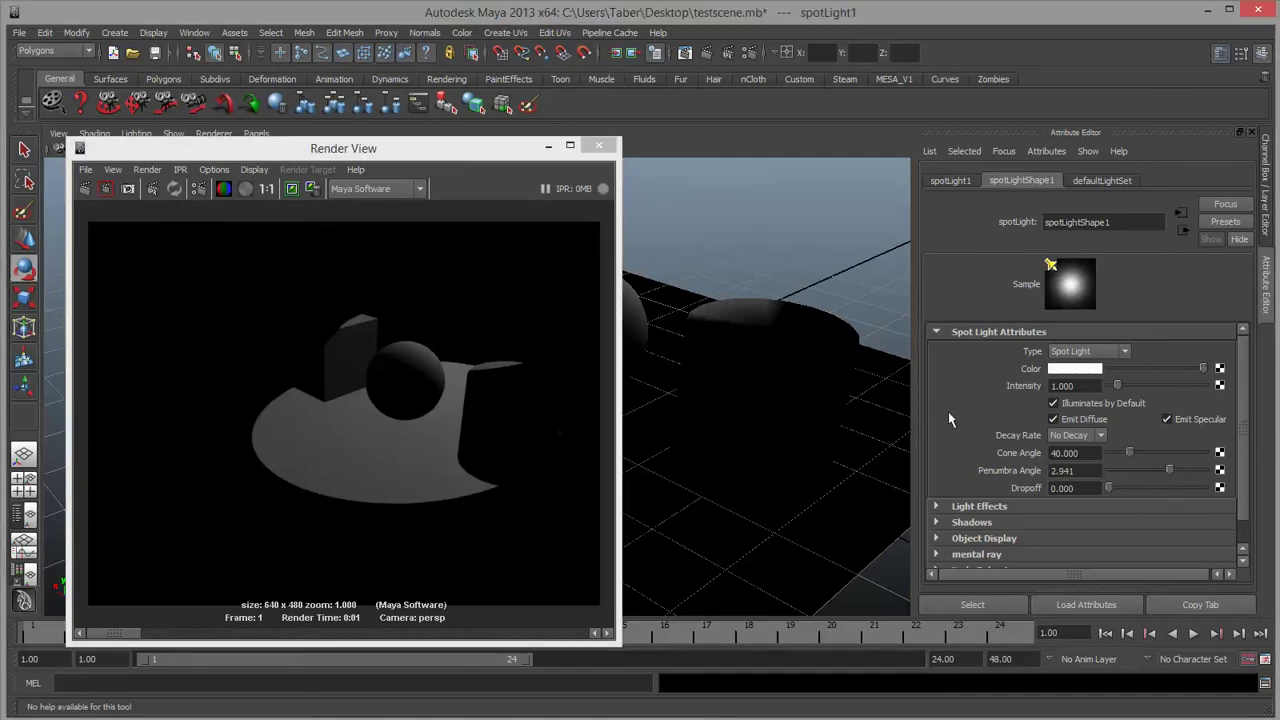
left_click(85, 189)
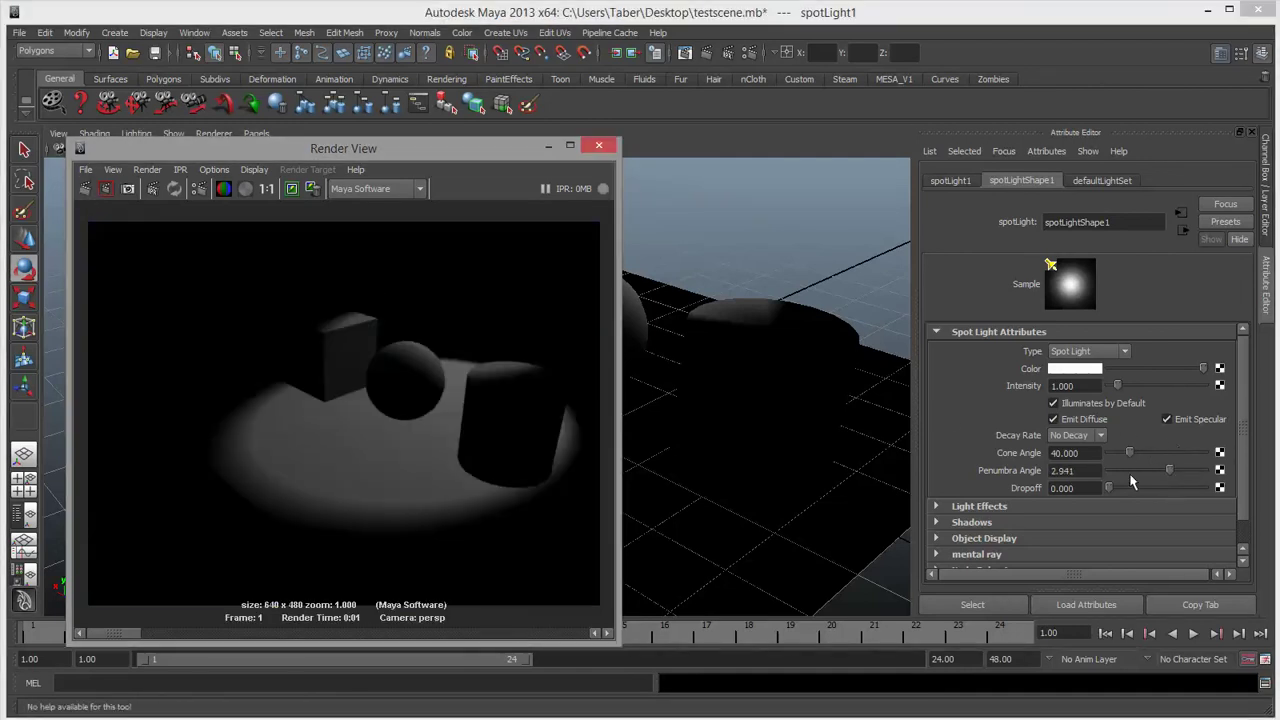
Enable ray trace shadows for the spot light and render the scene.
left_click(1052, 522)
scroll(1052, 516, "down", 10)
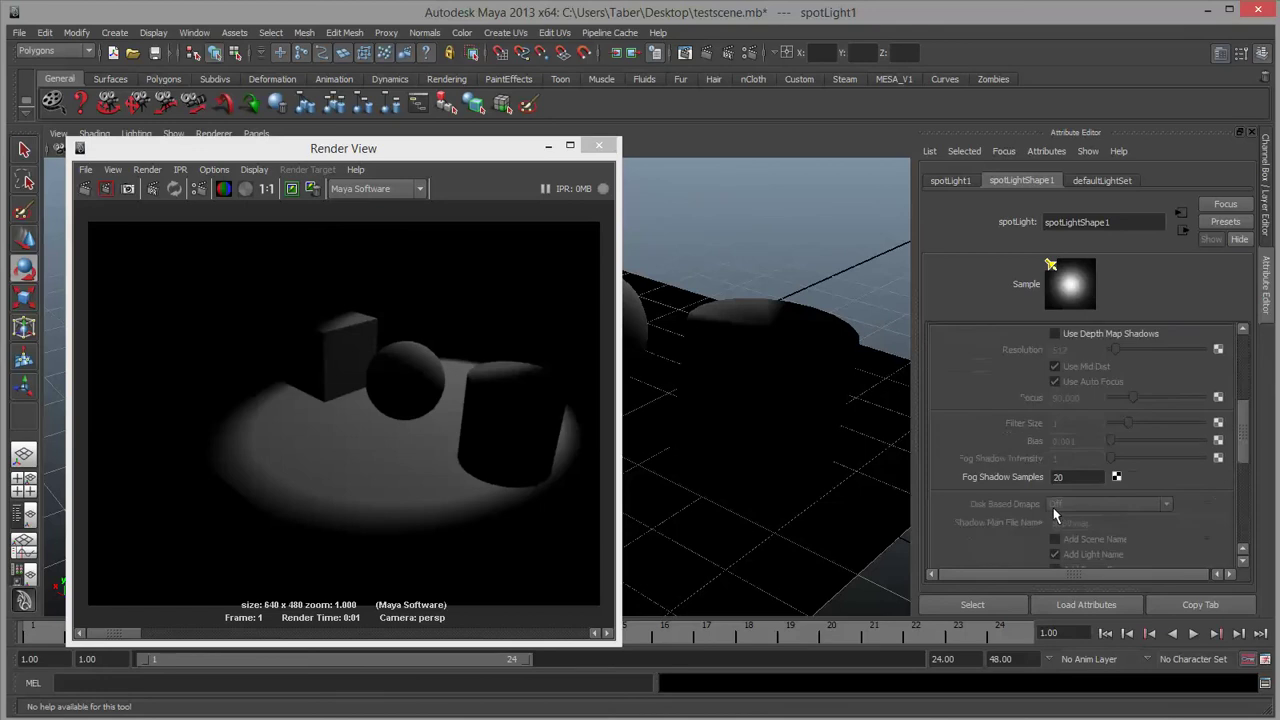
scroll(1055, 514, "down", 4)
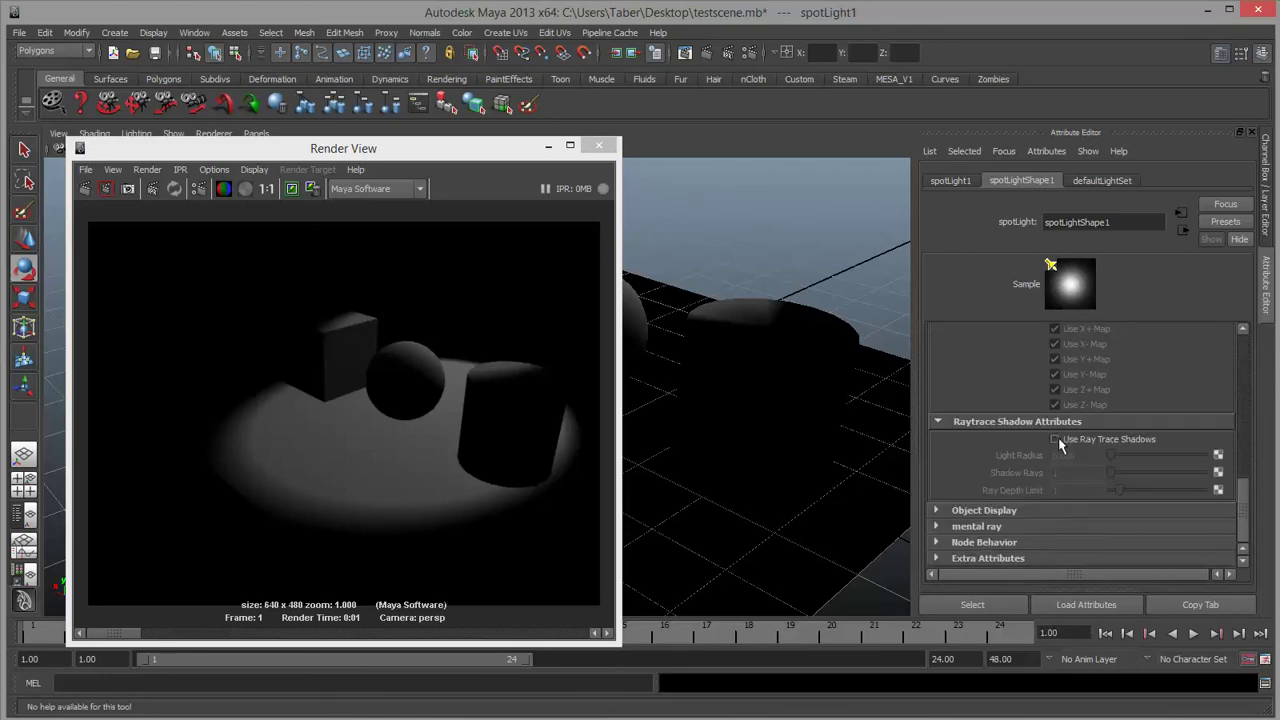
left_click(1056, 439)
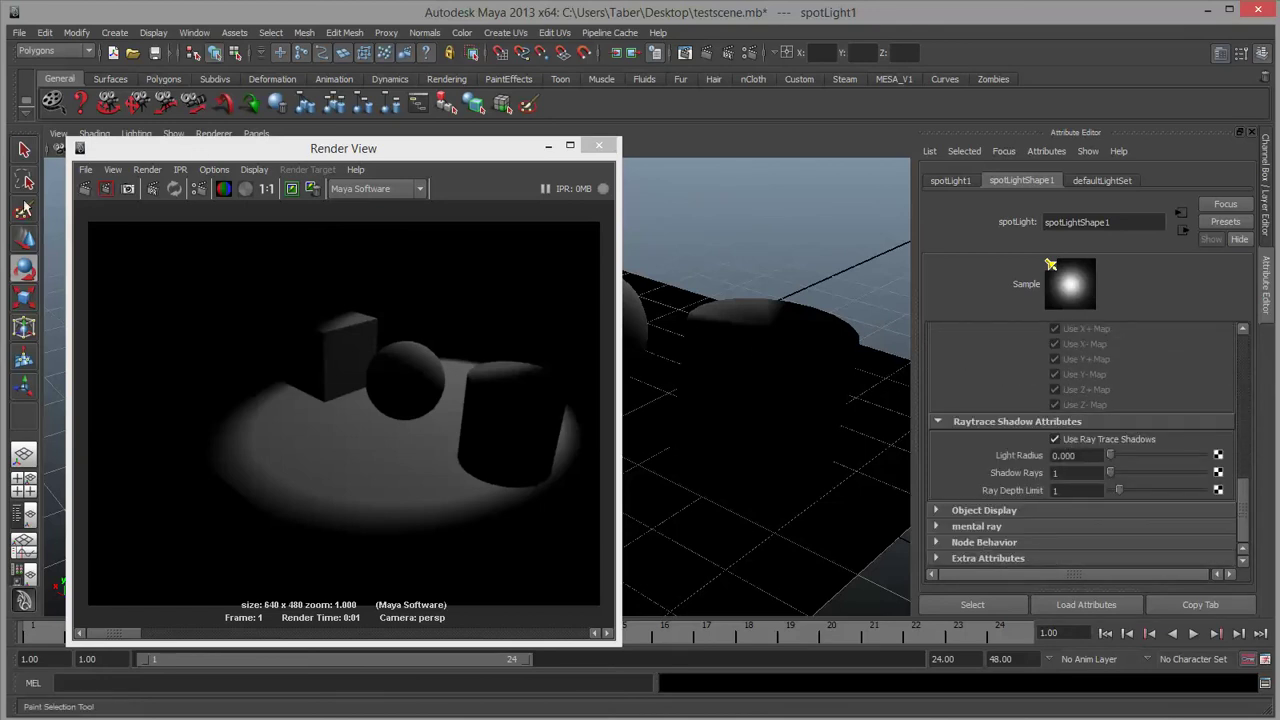
left_click(87, 189)
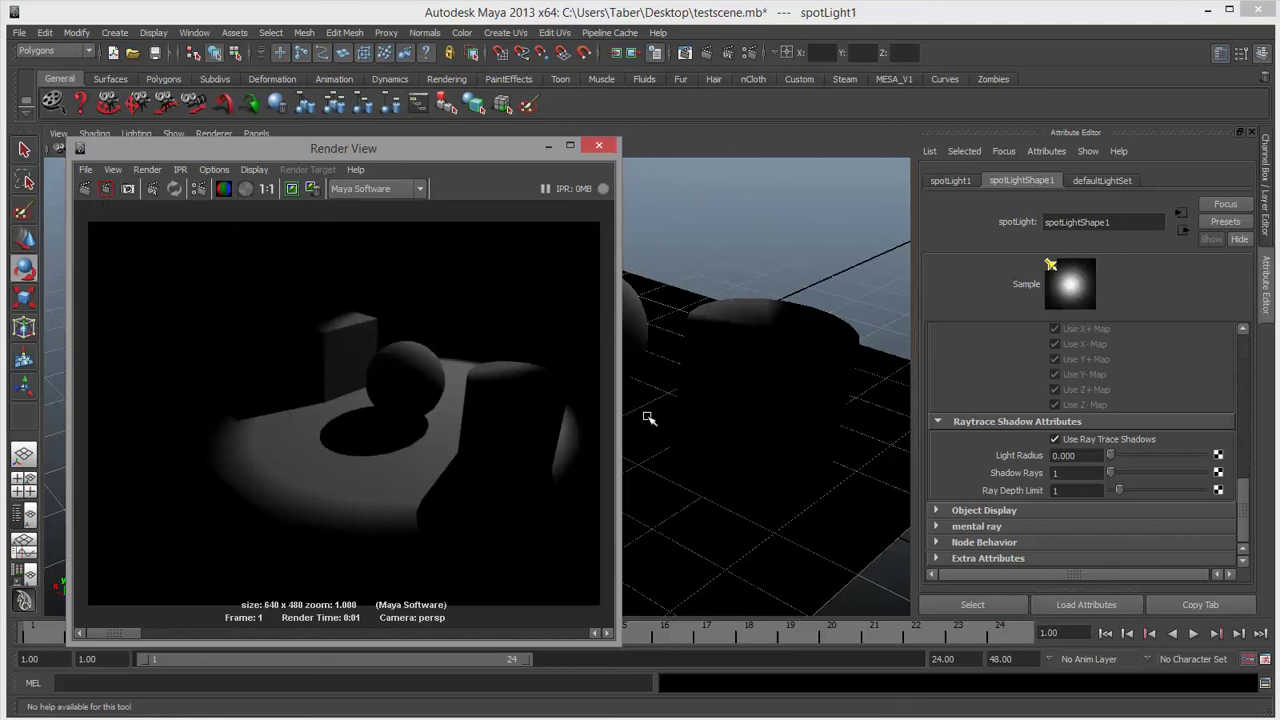
Set the spot light's ray trace light radius to about 0.504, then 0.713, and its shadow rays to 15, rendering after each change.
left_click_drag(1134, 459, 1156, 459)
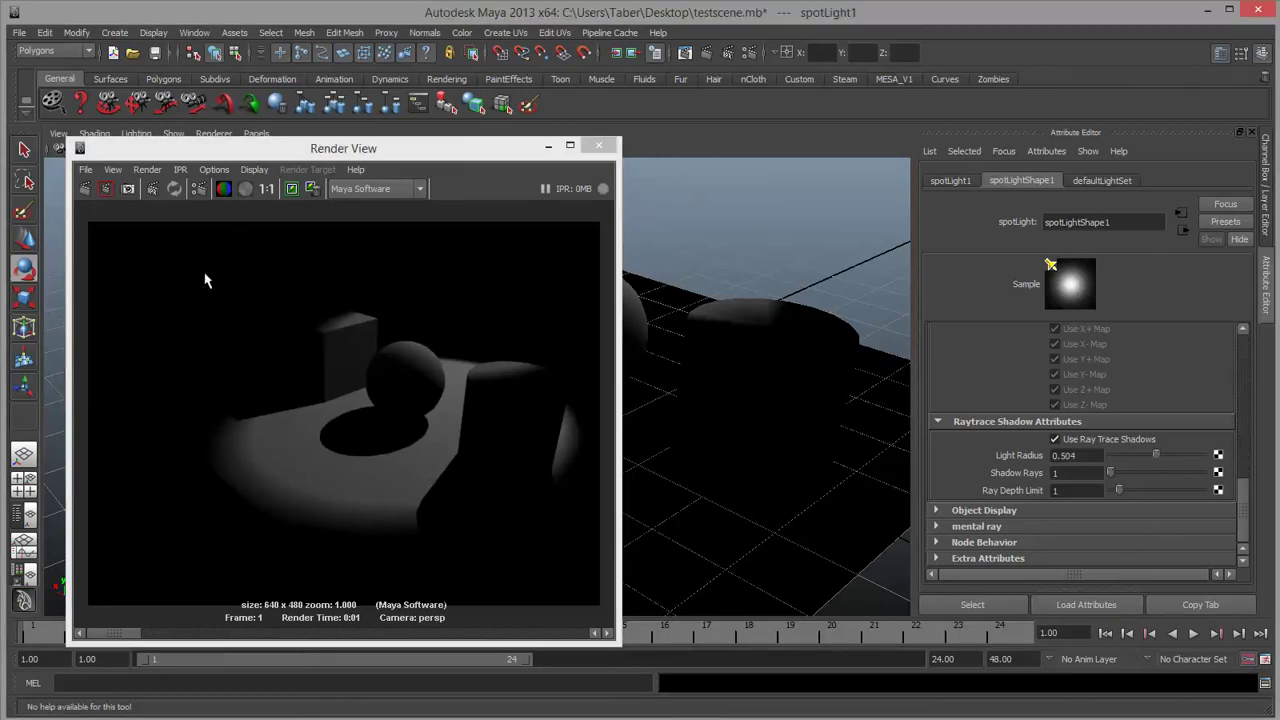
left_click(84, 189)
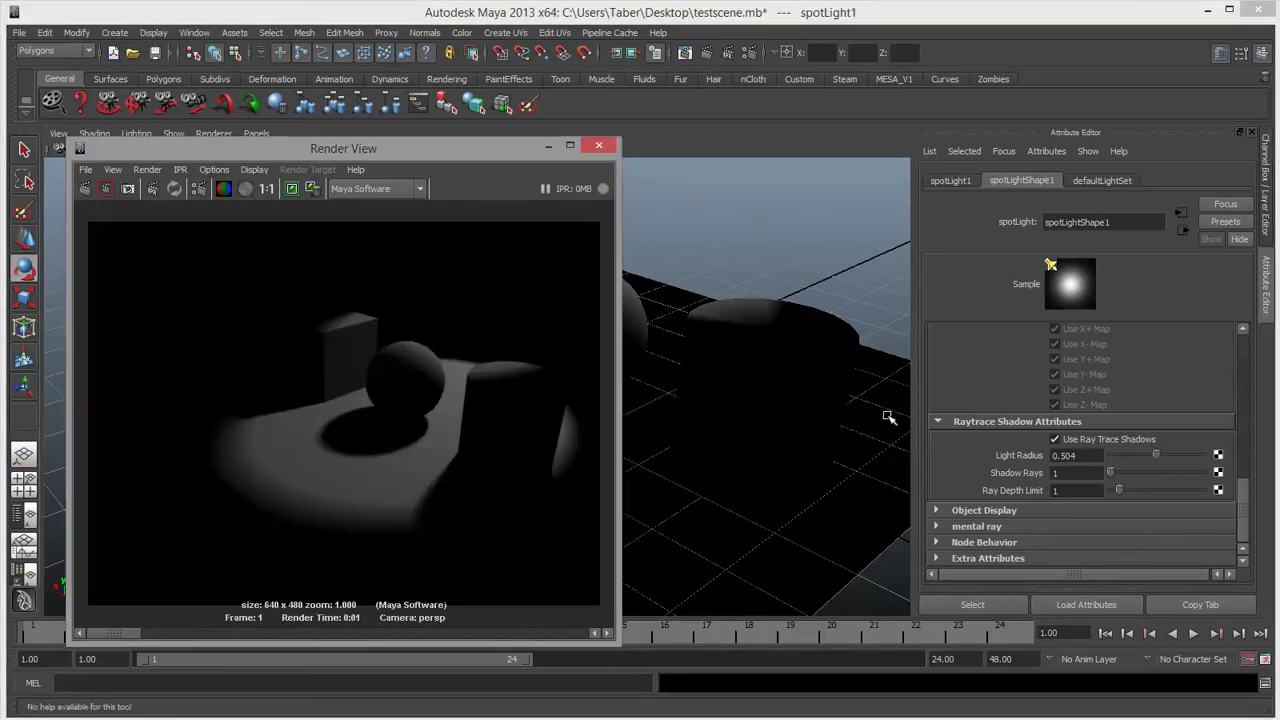
left_click_drag(1183, 459, 1178, 460)
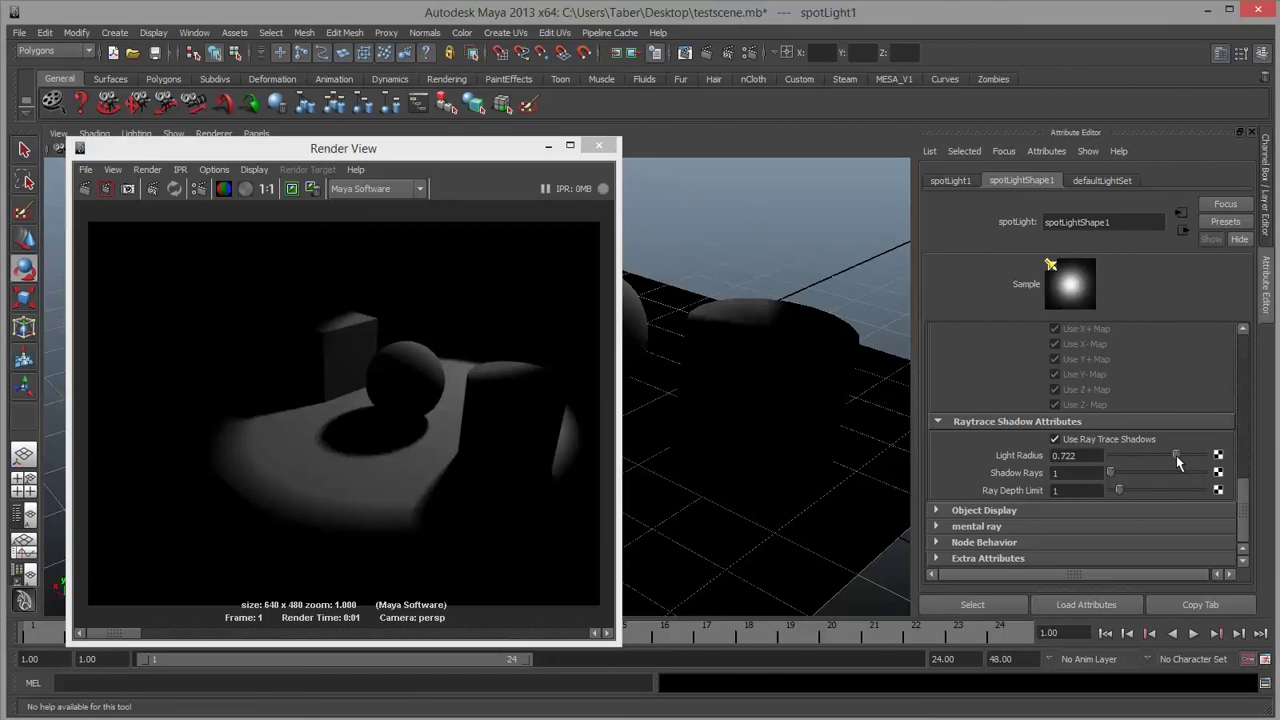
left_click(84, 189)
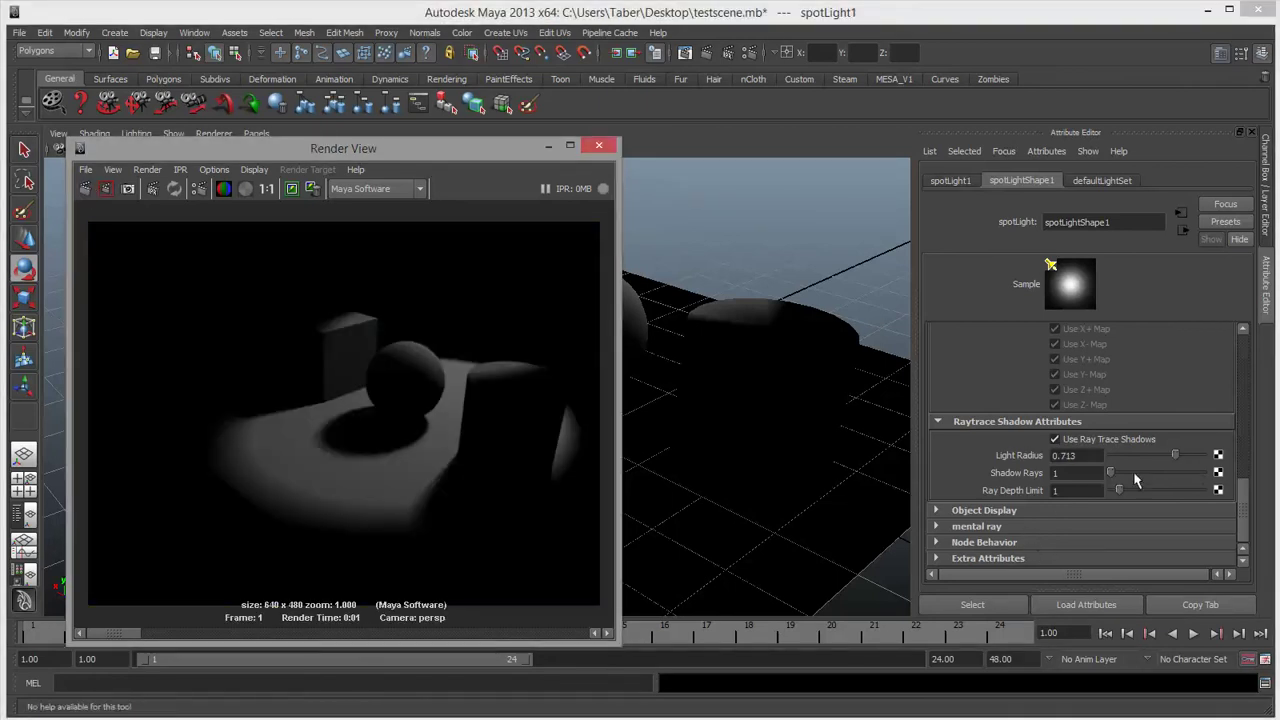
left_click_drag(1130, 476, 1143, 472)
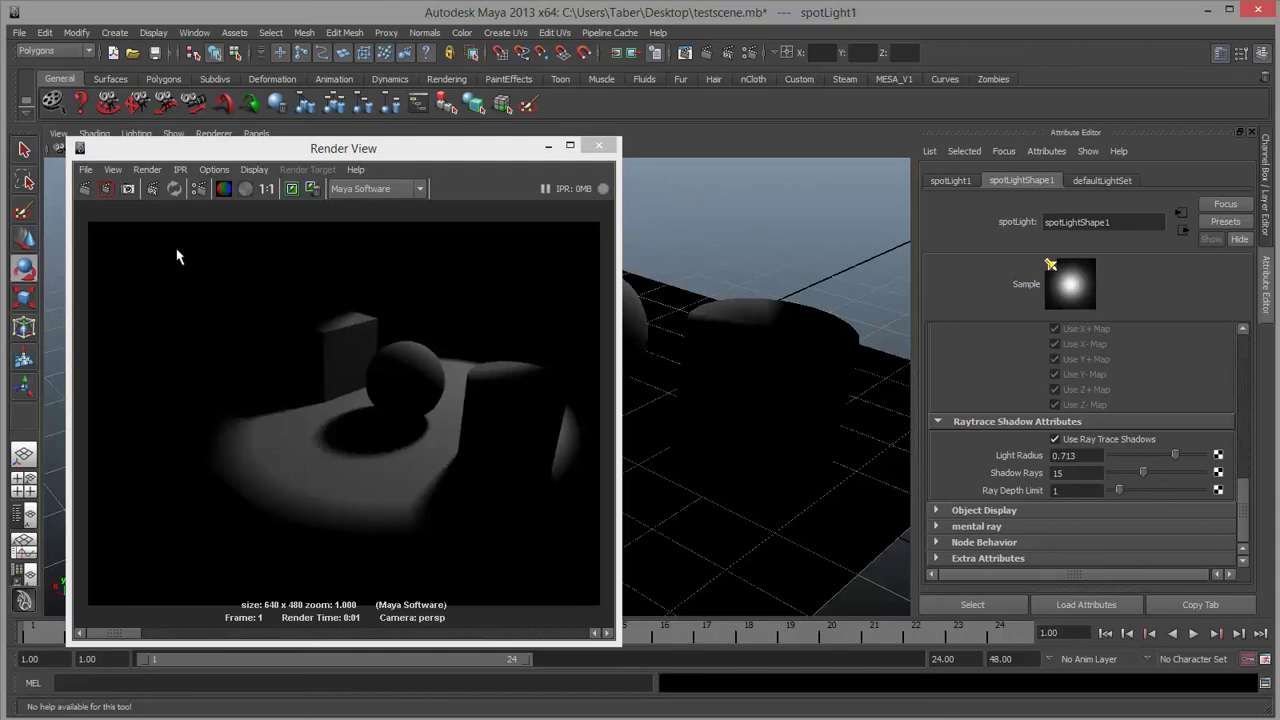
left_click(85, 189)
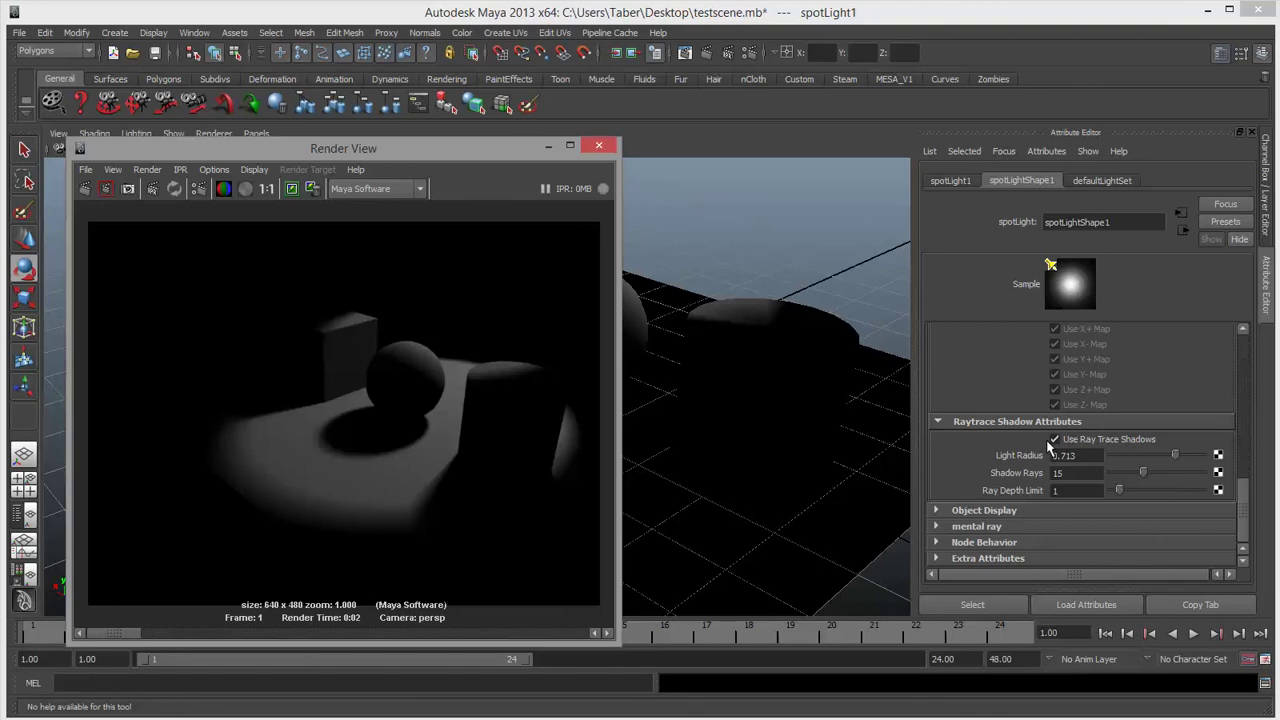
Turn off raytracing in the Maya Software render settings and render, then turn it back on and render again.
left_click(749, 53)
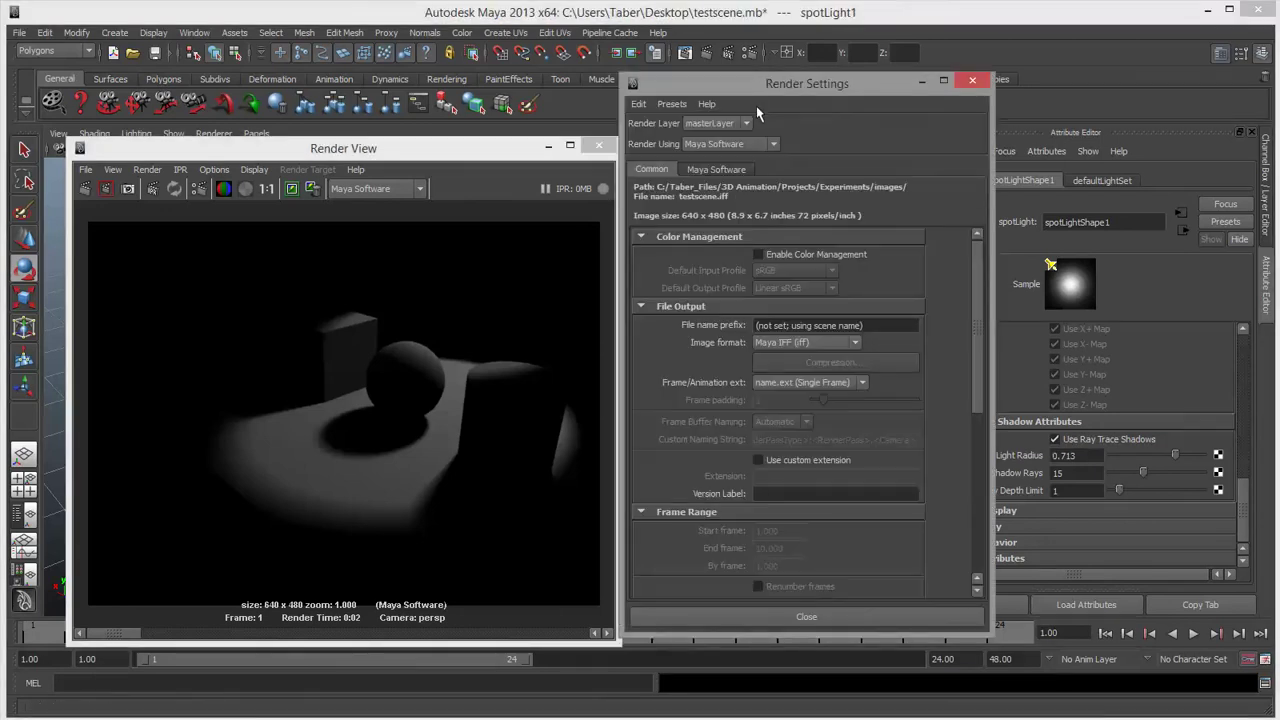
left_click(736, 169)
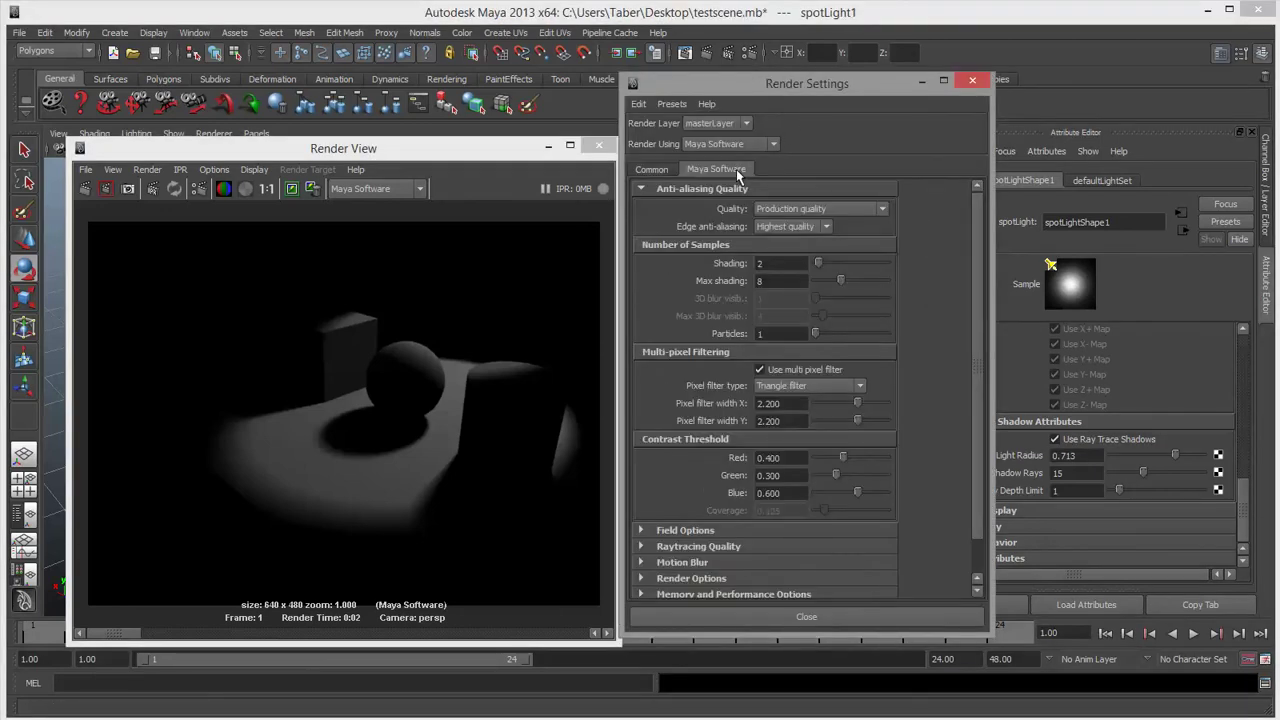
left_click(744, 549)
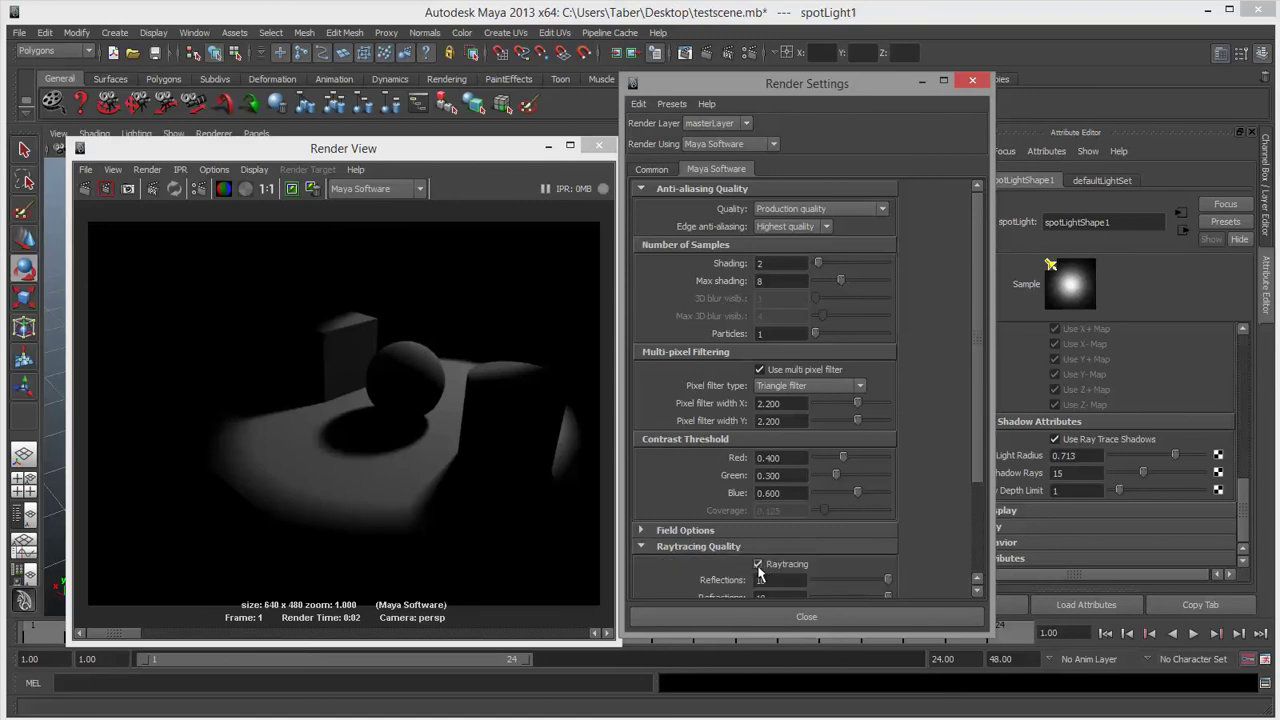
left_click(758, 565)
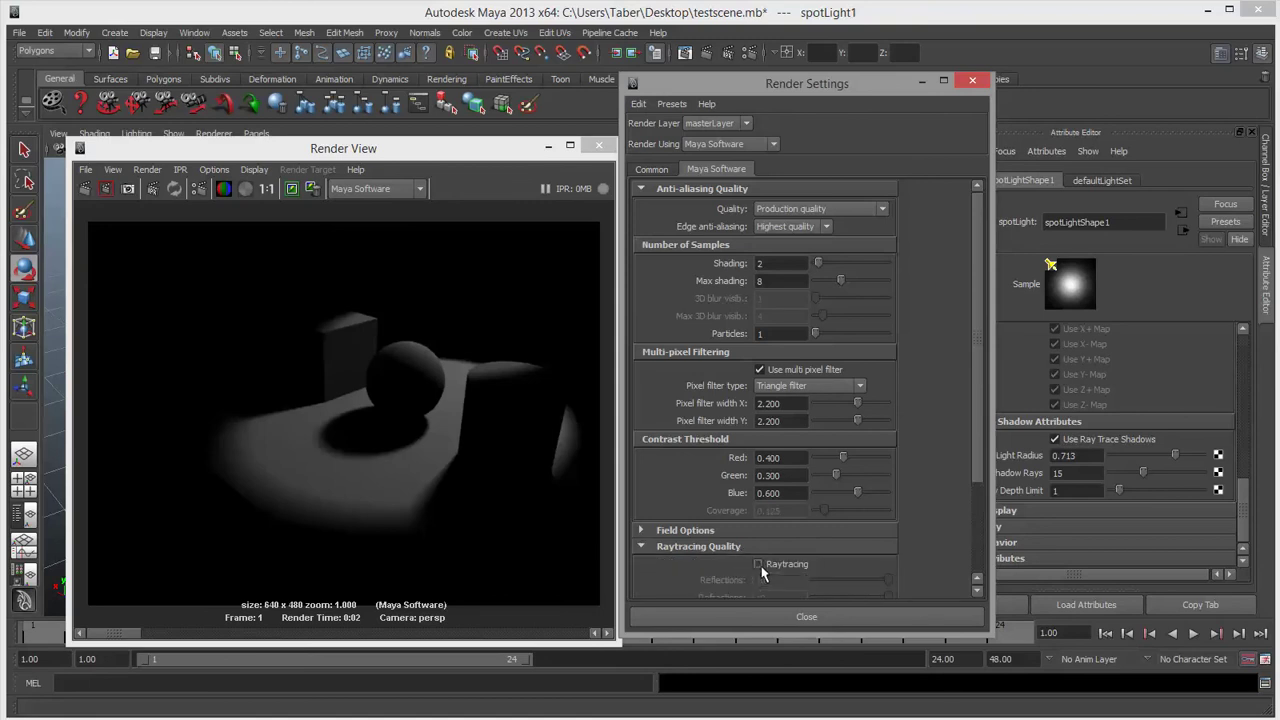
left_click(85, 189)
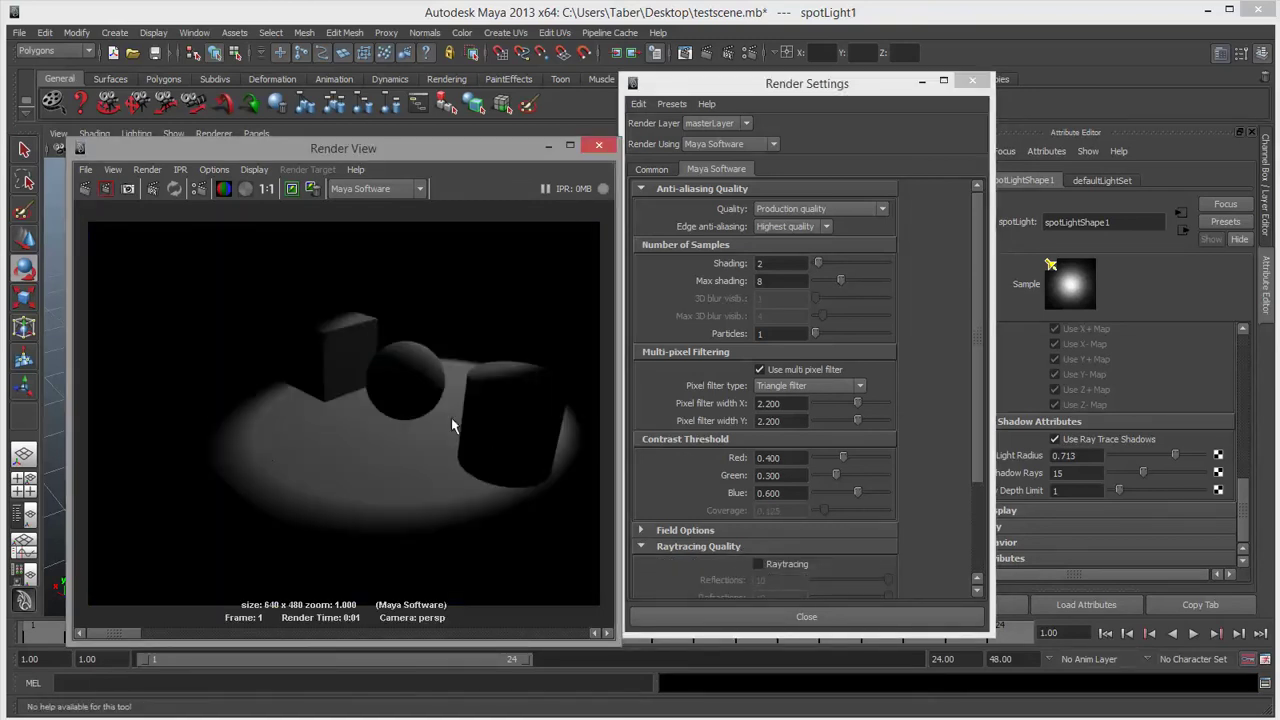
left_click(760, 565)
left_click(85, 189)
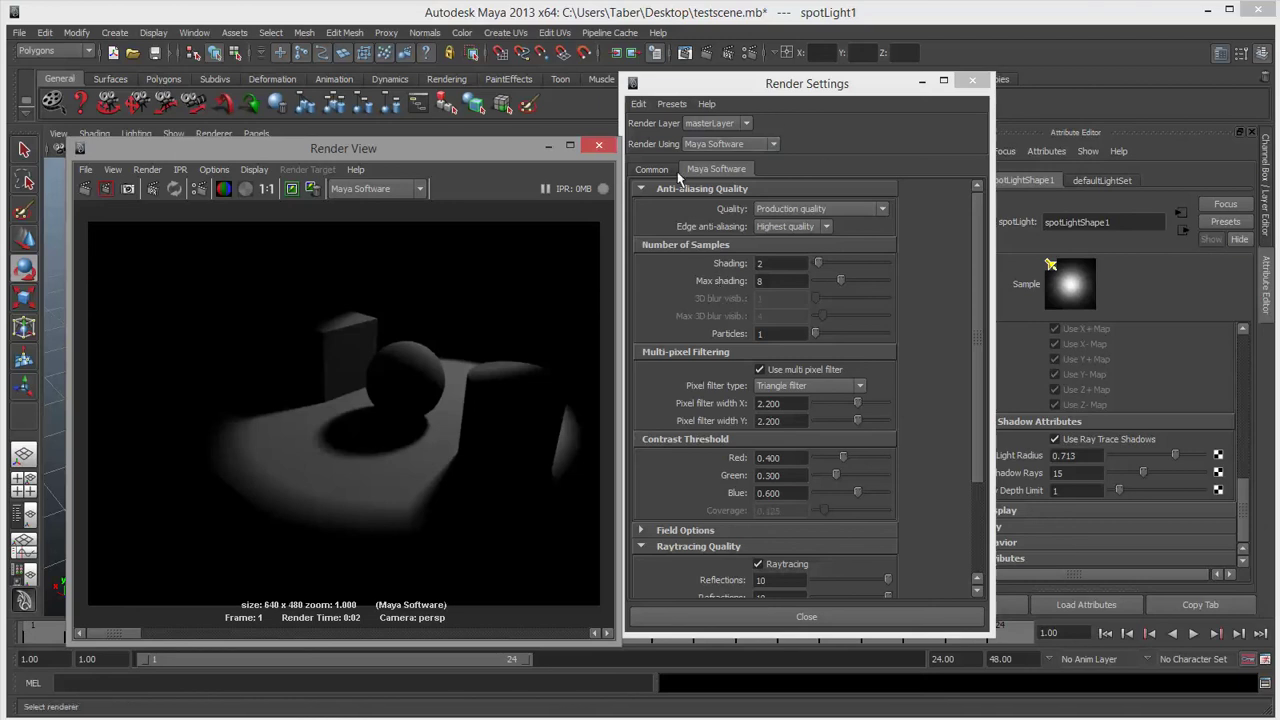
Examine the image size presets in the common render settings, keep 640x480 and close the settings.
left_click(652, 169)
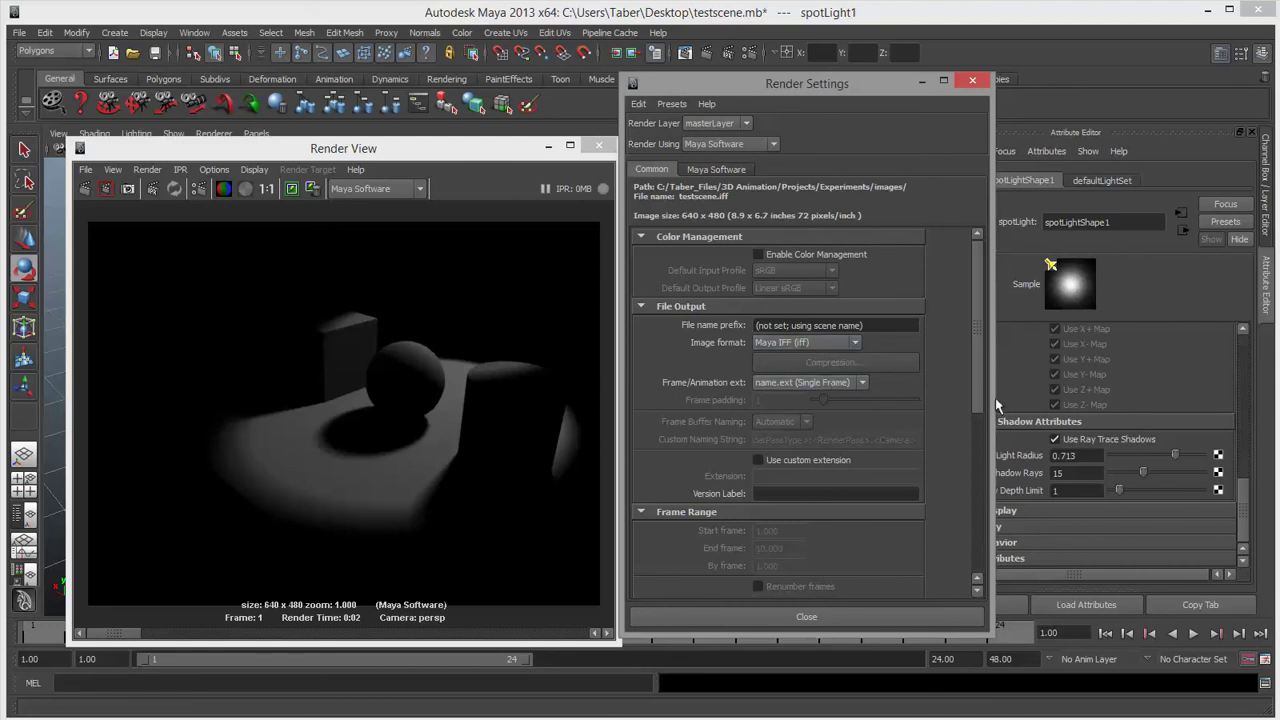
left_click_drag(976, 368, 976, 512)
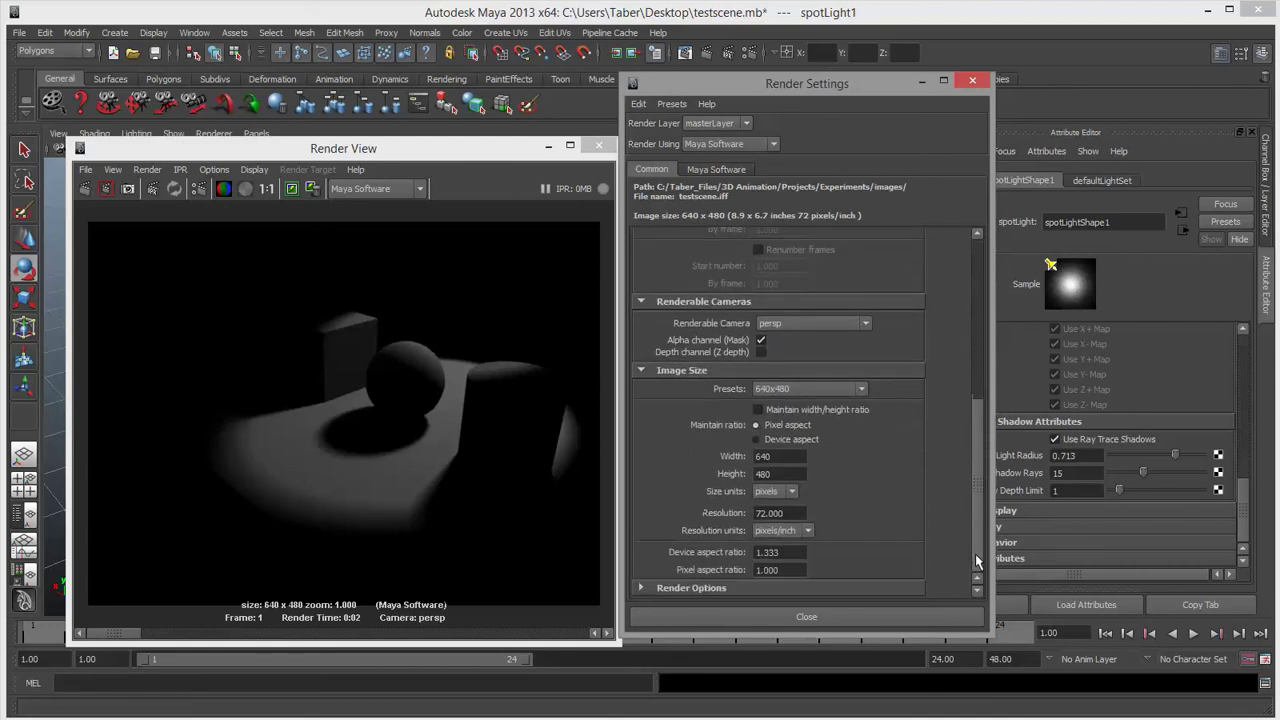
left_click(836, 389)
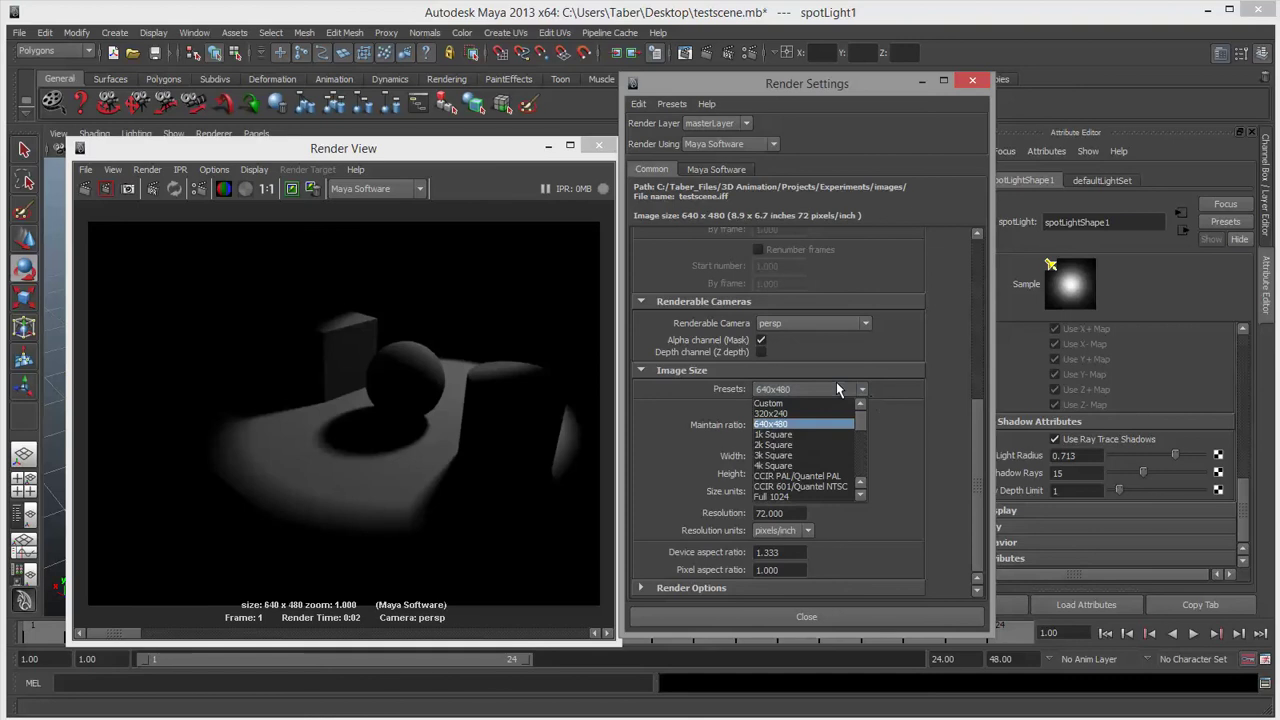
left_click(916, 394)
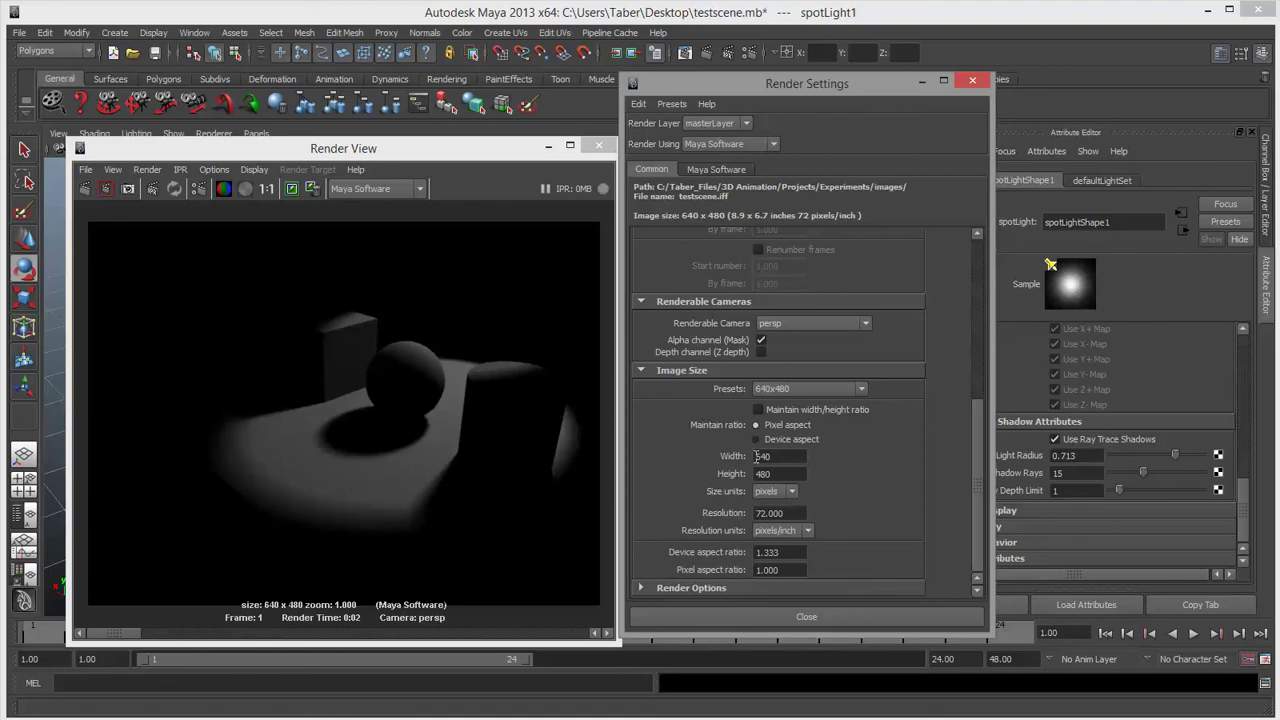
left_click(826, 388)
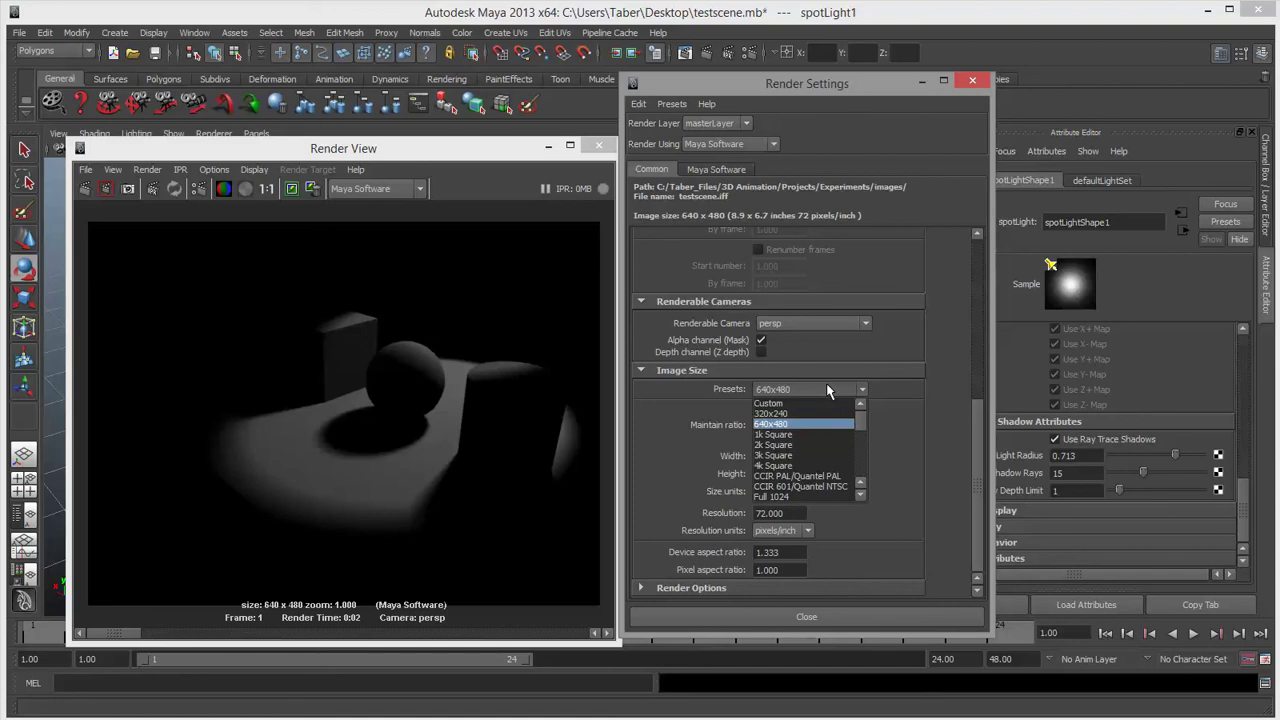
left_click(785, 424)
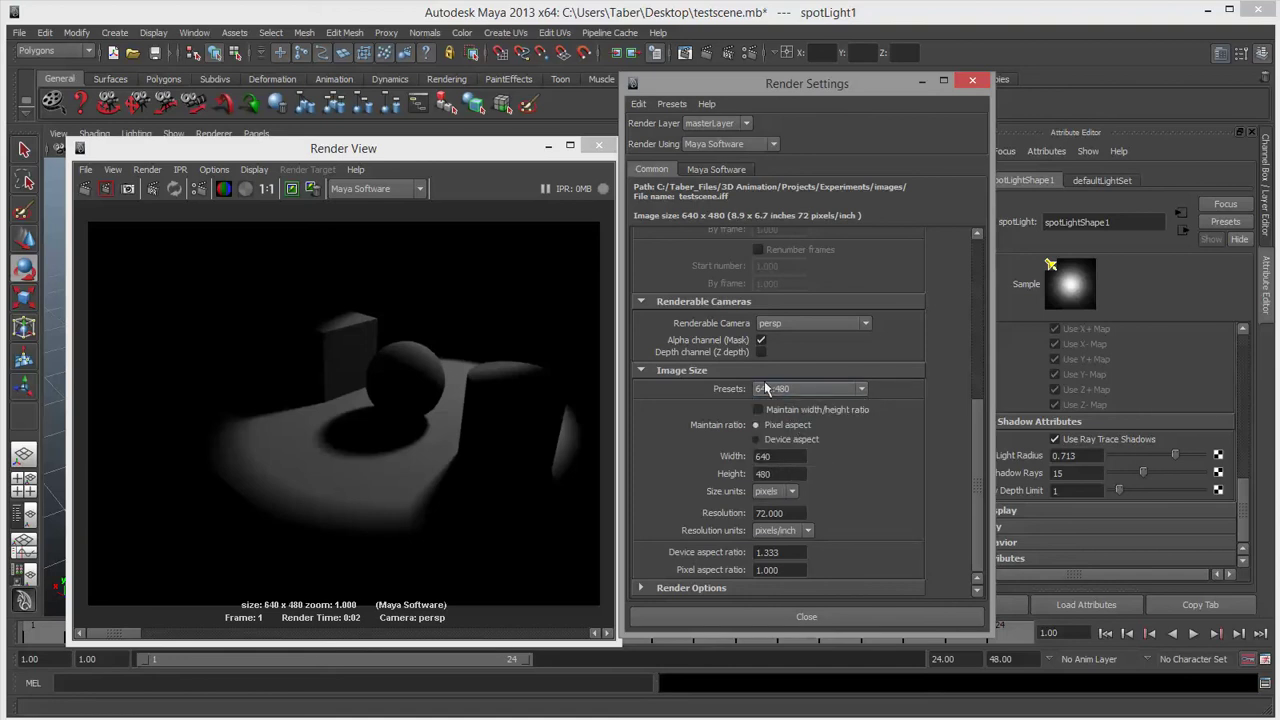
left_click(783, 391)
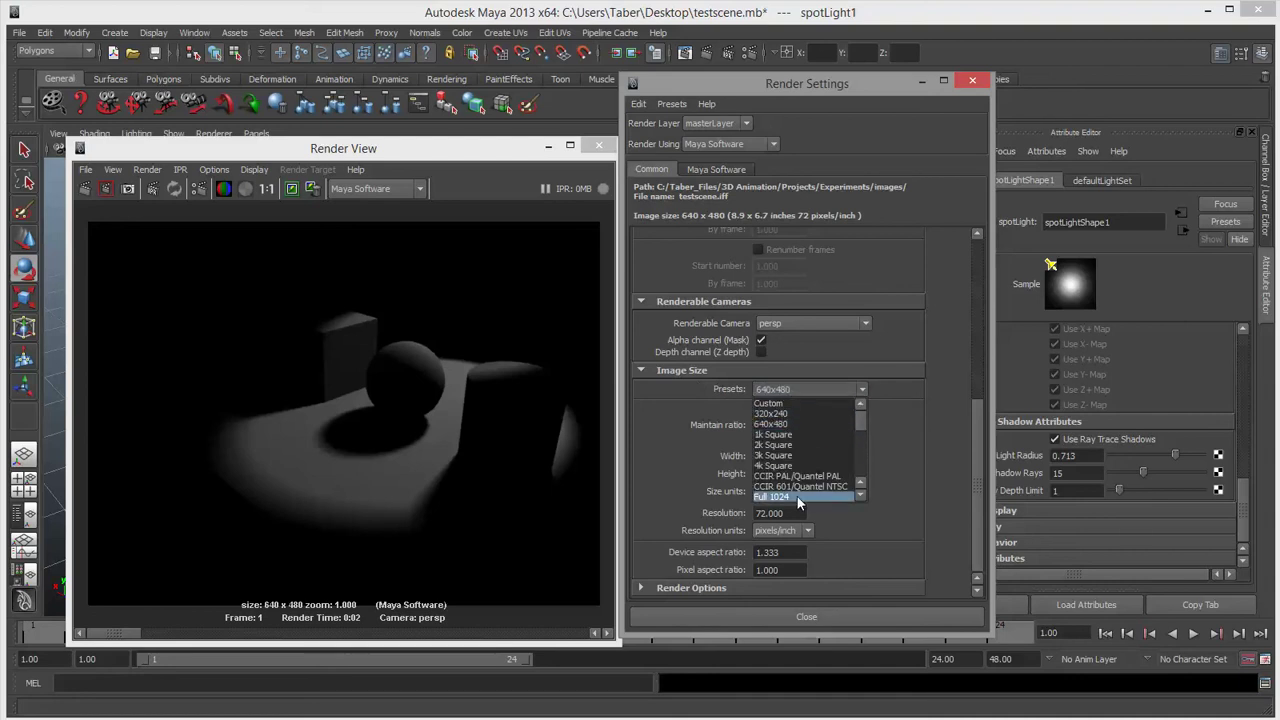
left_click(771, 424)
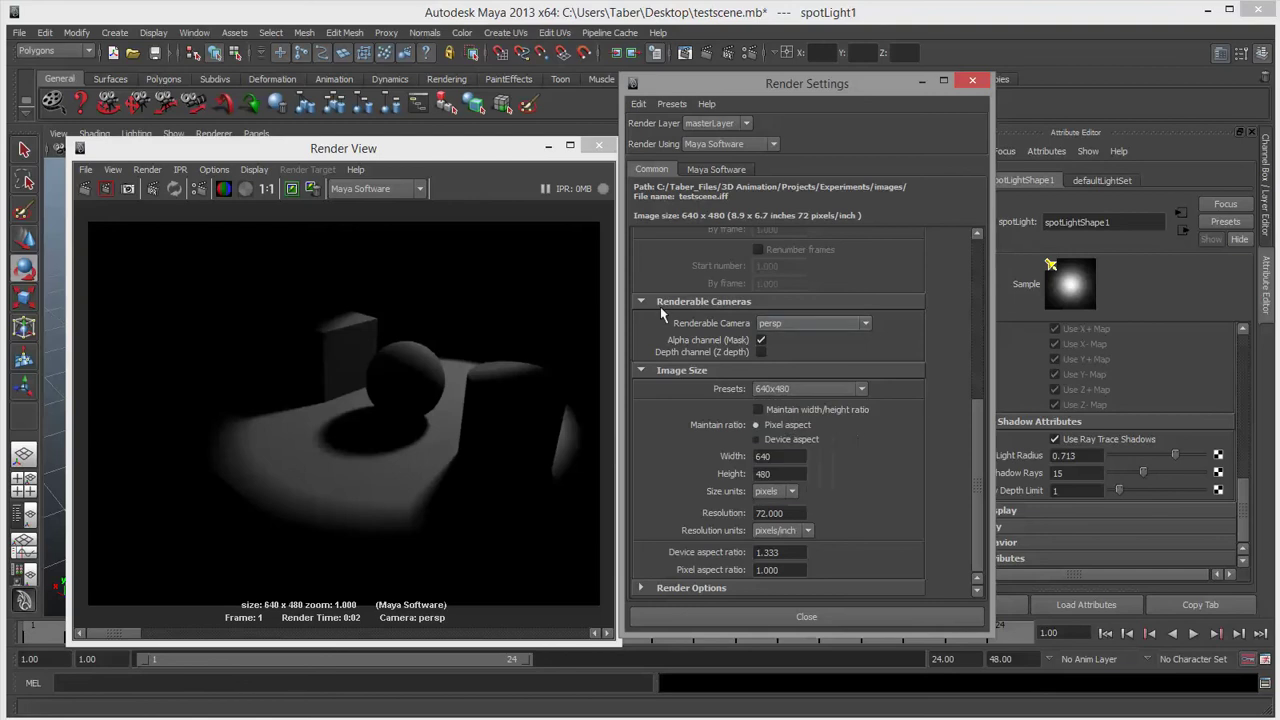
left_click(972, 80)
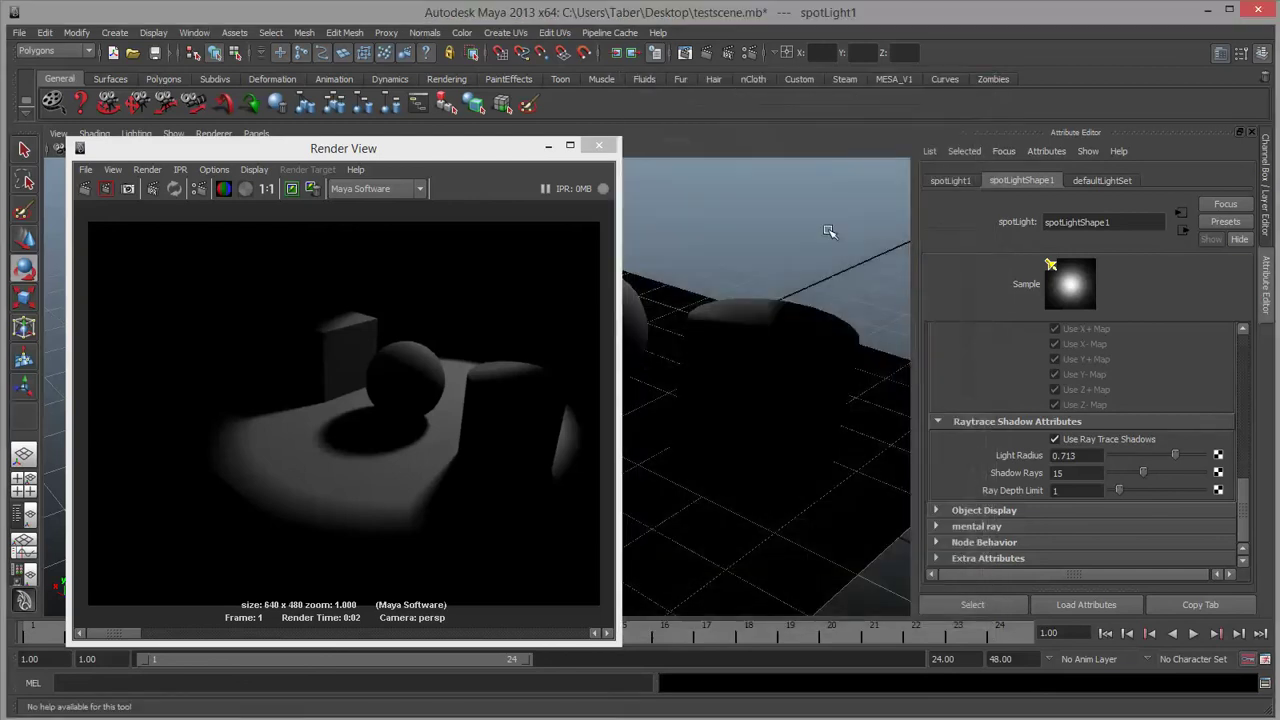
Map a Fractal texture to the spot light's color and render the scene.
scroll(1128, 430, "up", 6)
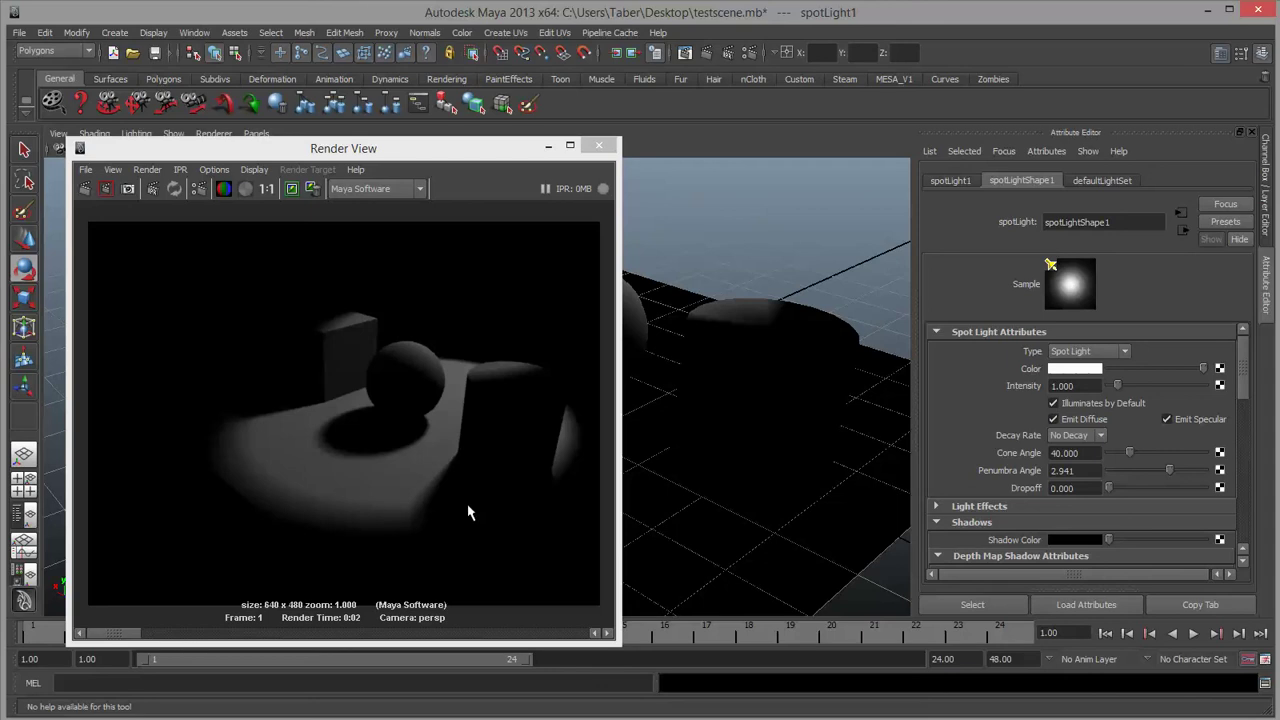
left_click(84, 188)
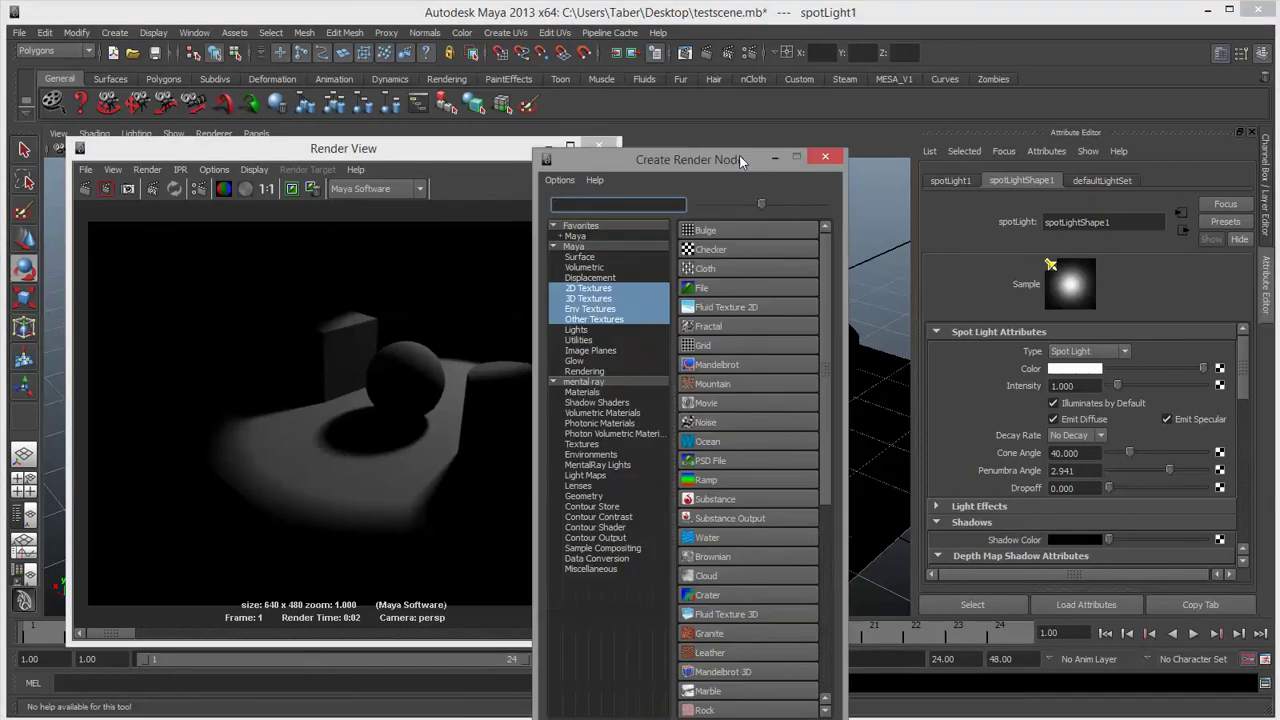
left_click_drag(694, 156, 734, 64)
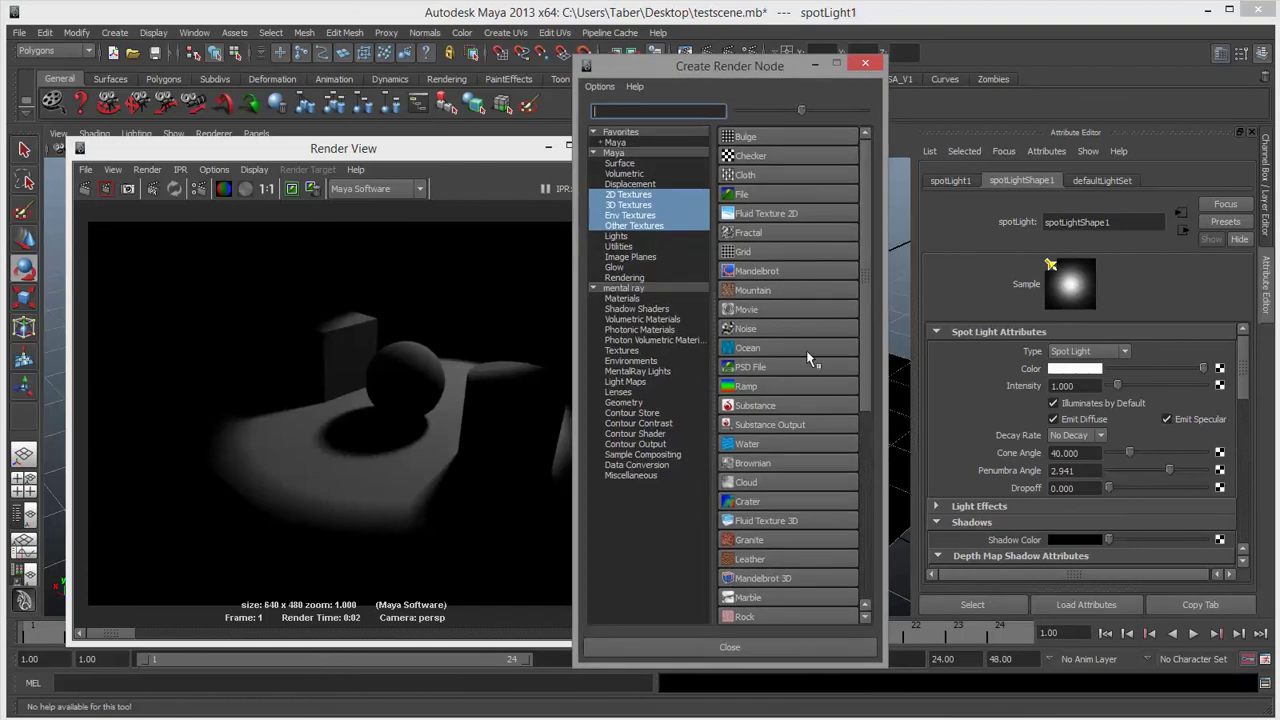
left_click(731, 235)
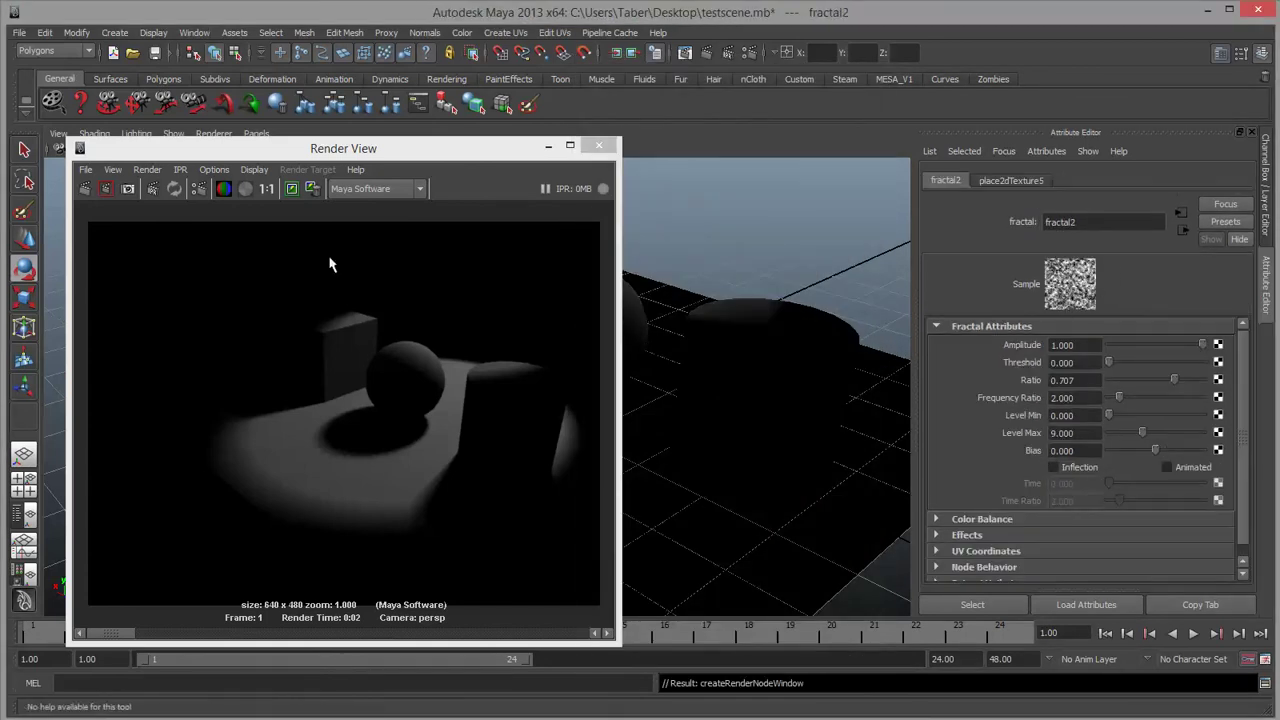
left_click(85, 192)
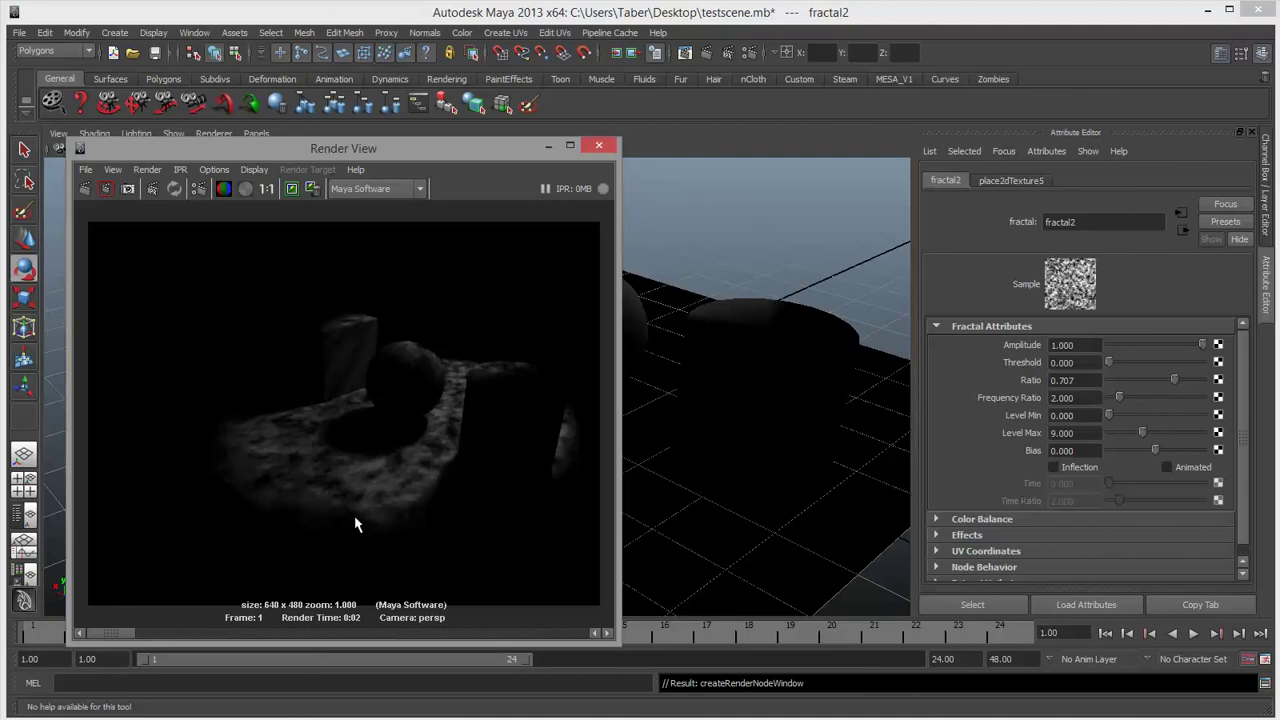
Set the fractal's amplitude to about 0.231 and threshold to about 0.282, render, and check its connection to the spot light's color.
left_click_drag(1180, 346, 1136, 372)
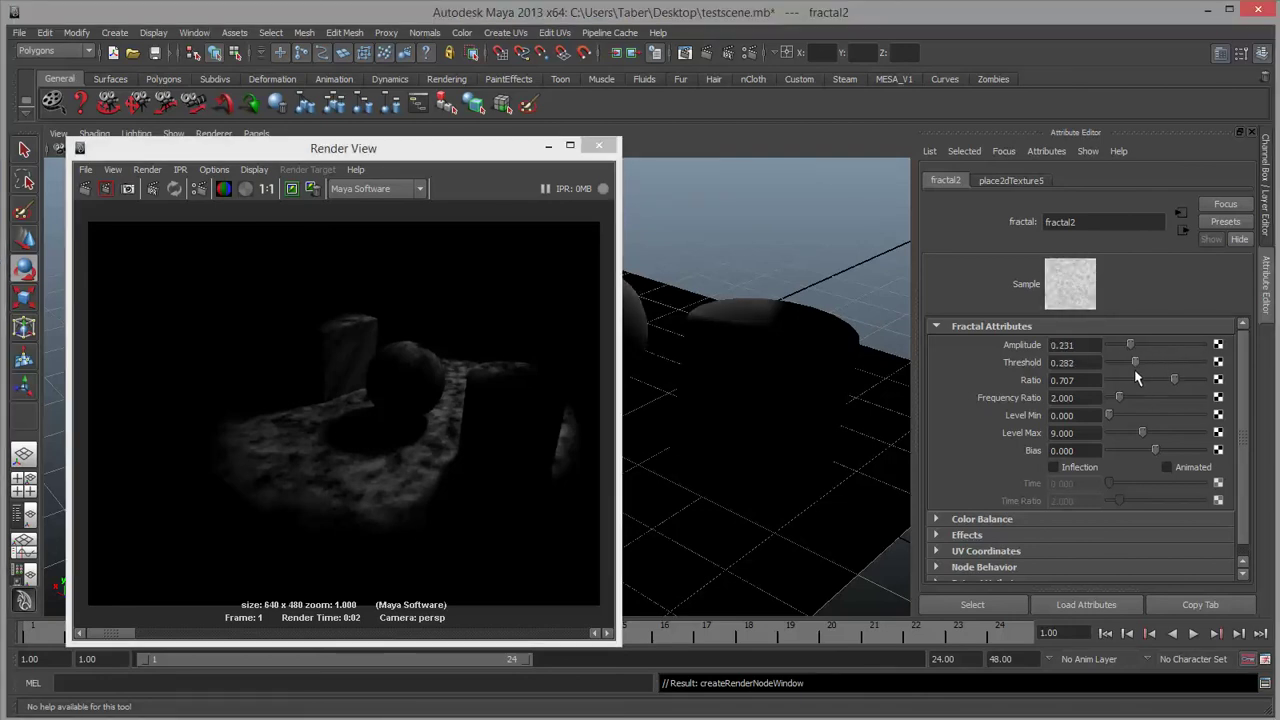
left_click(85, 190)
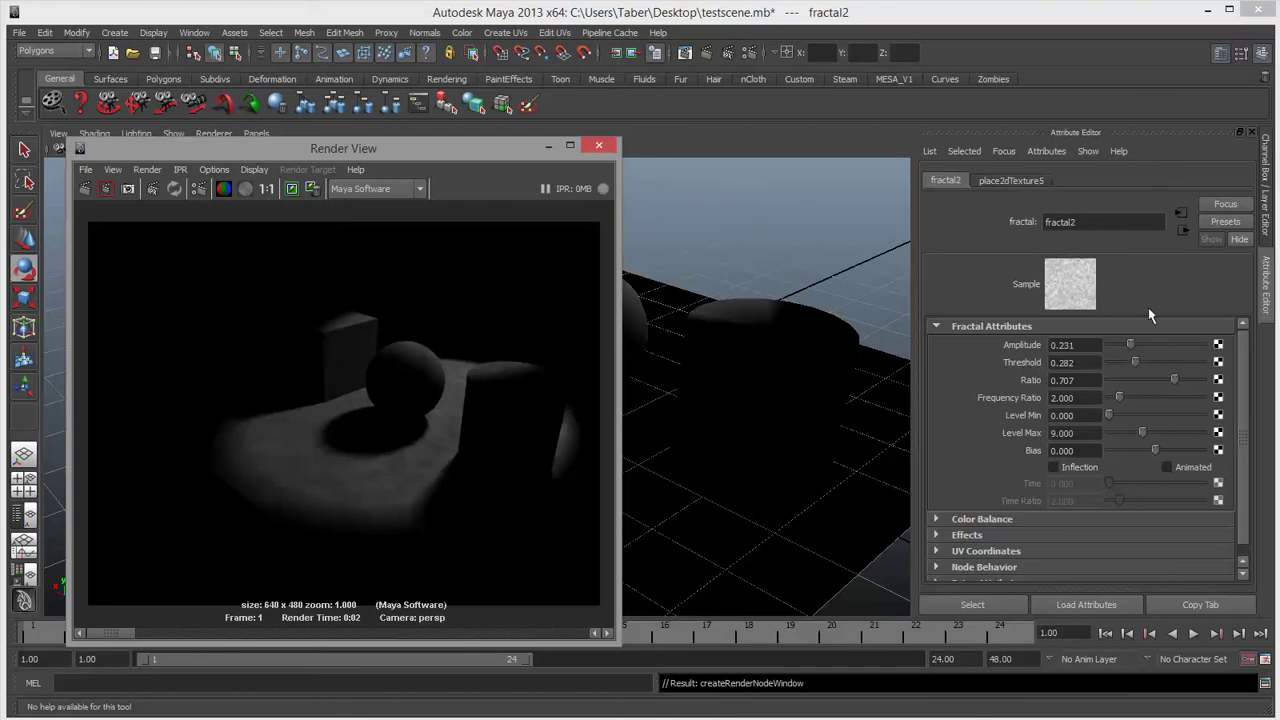
left_click(1184, 228)
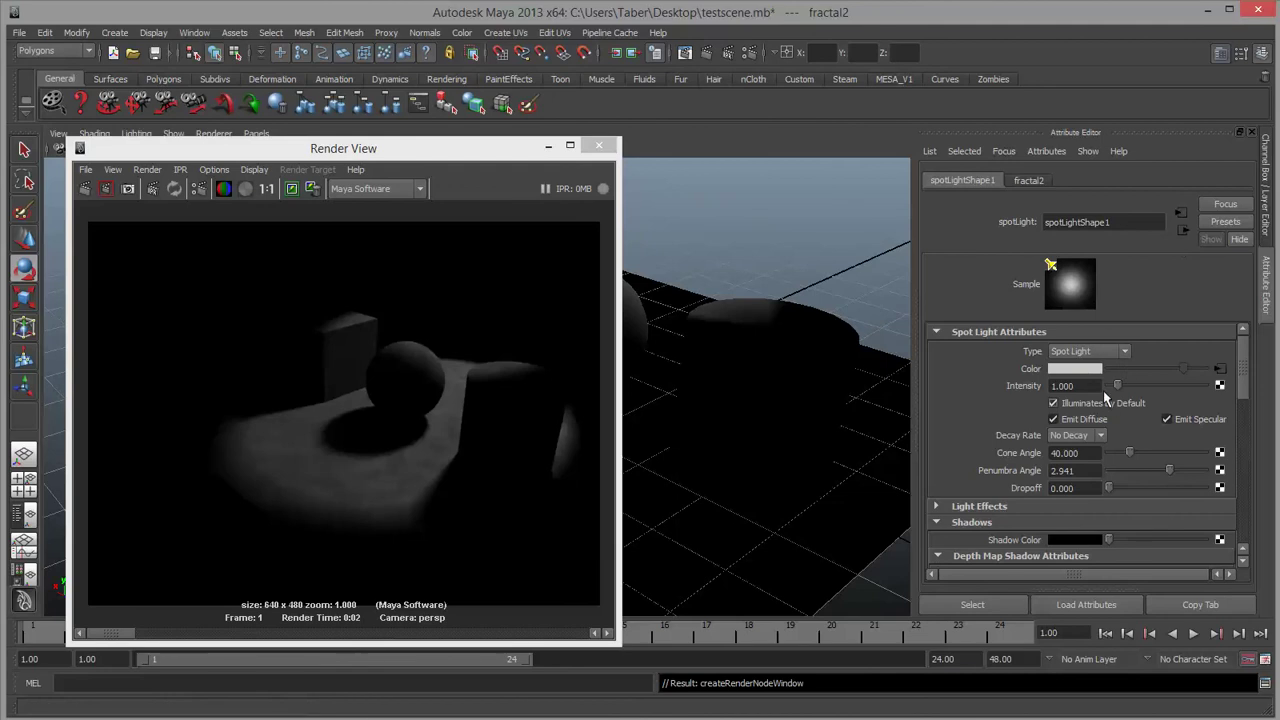
left_click(1219, 370)
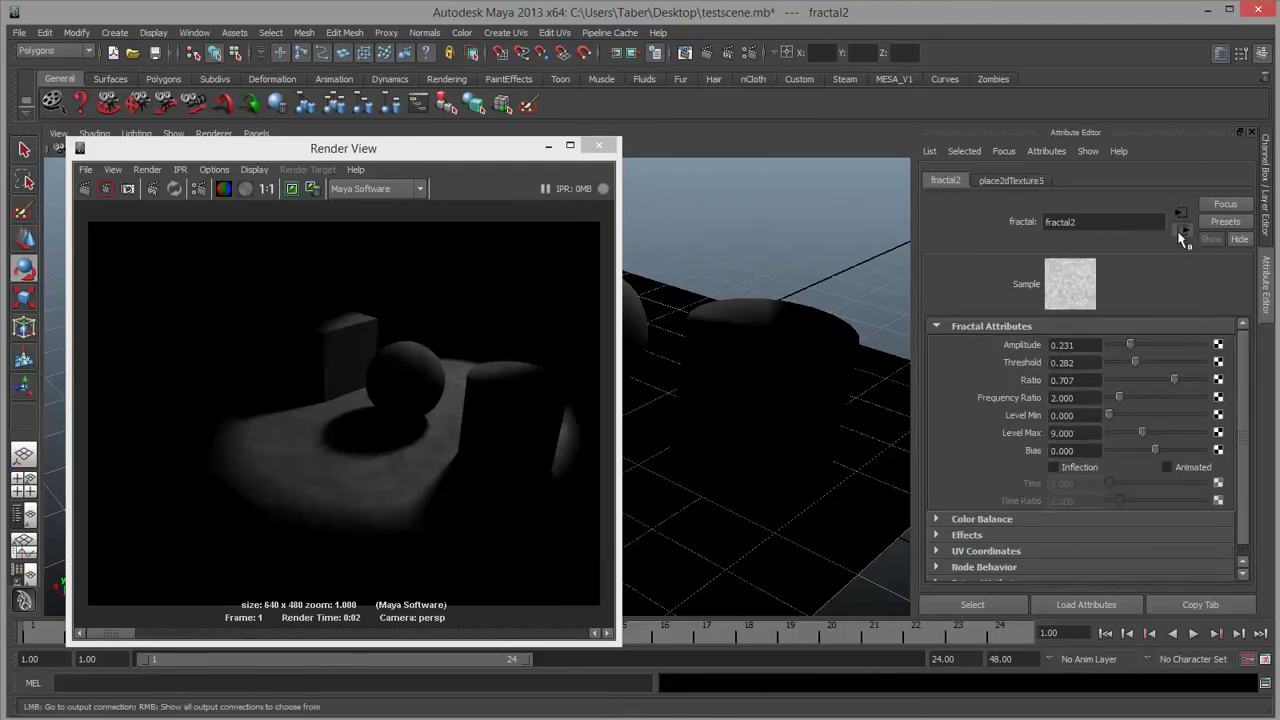
Break the fractal's connection to the spot light's color, set the color to green and render the scene.
left_click(1180, 230)
right_click(1021, 367)
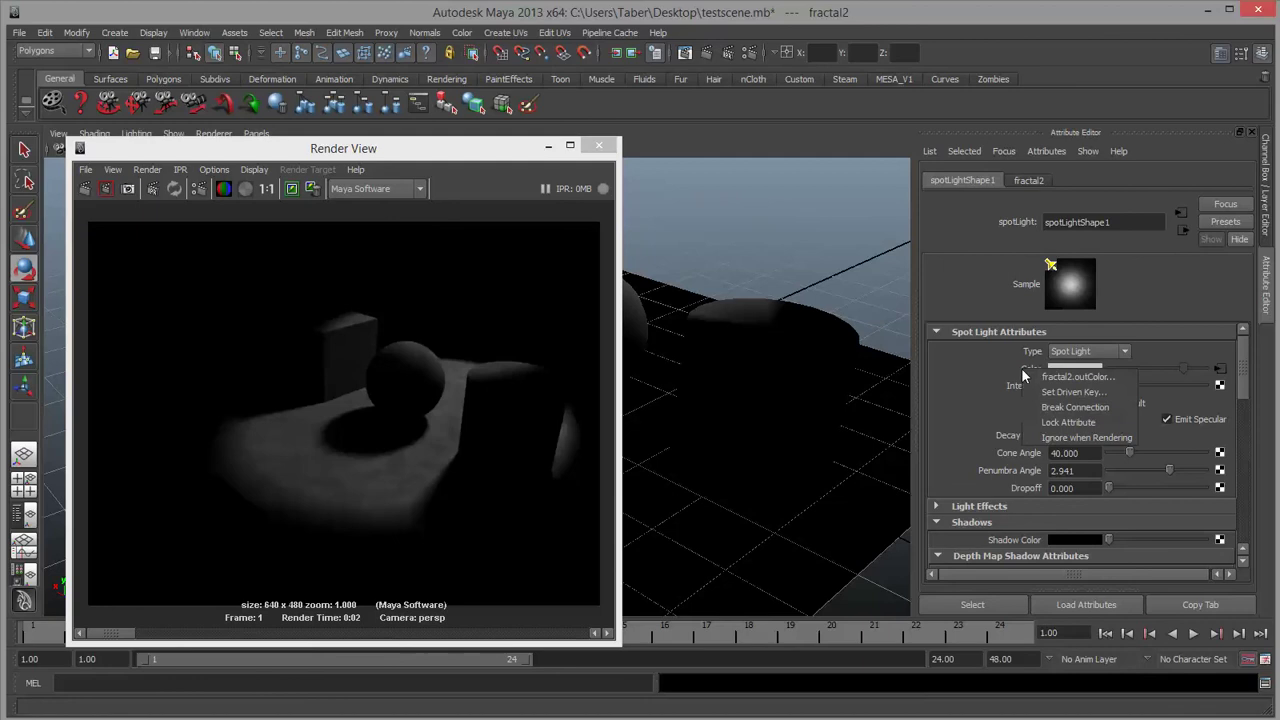
left_click(1075, 407)
left_click(1064, 372)
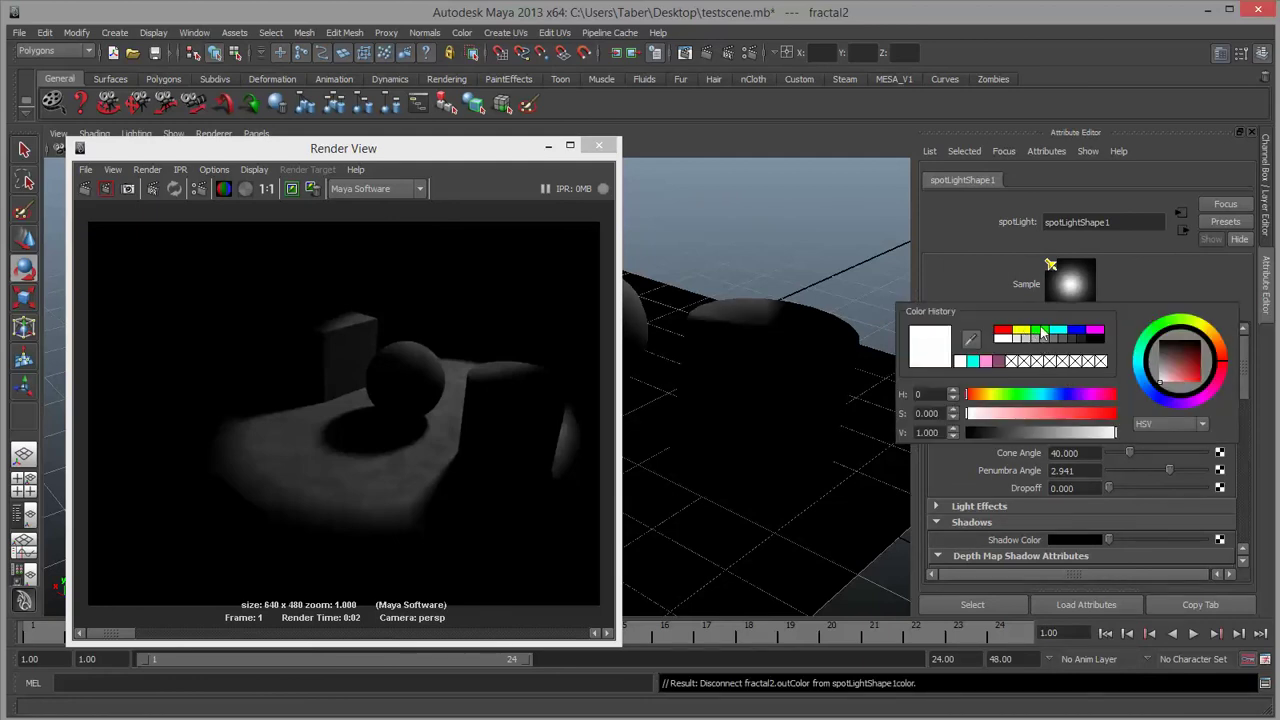
left_click(1043, 333)
left_click(84, 189)
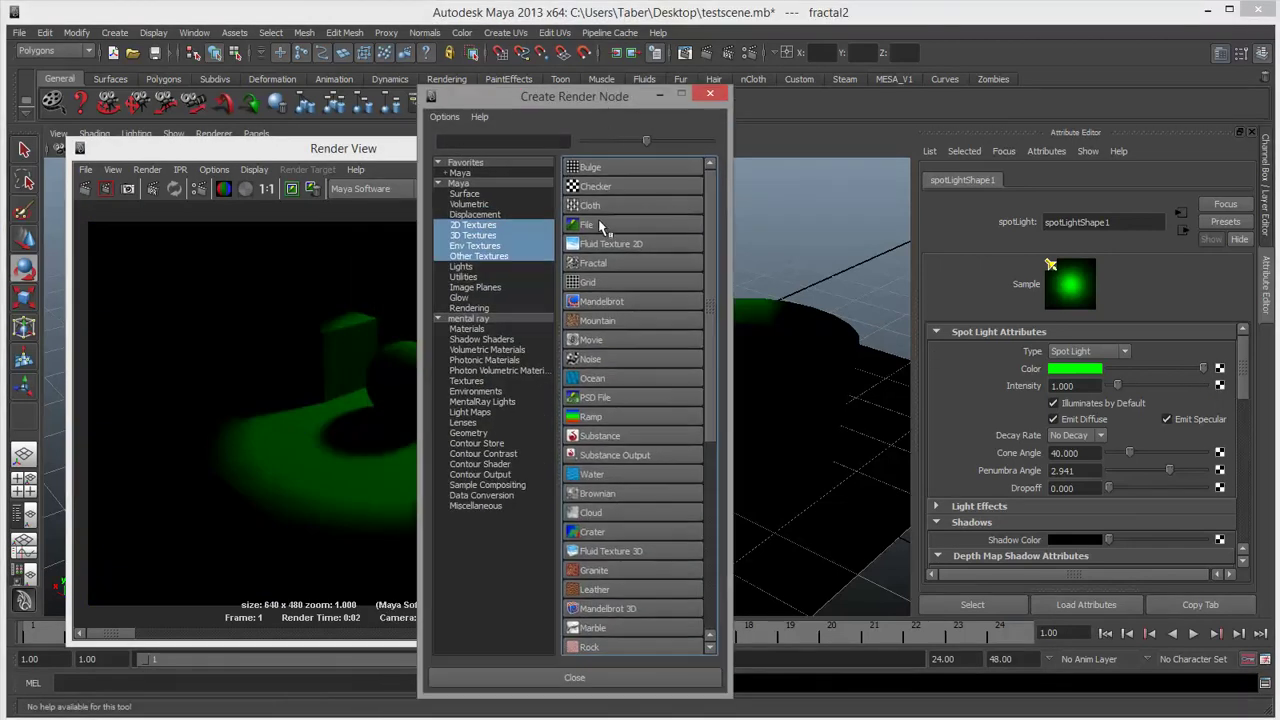
Map a Cloth texture to the spot light's intensity and render the scene.
left_click(600, 209)
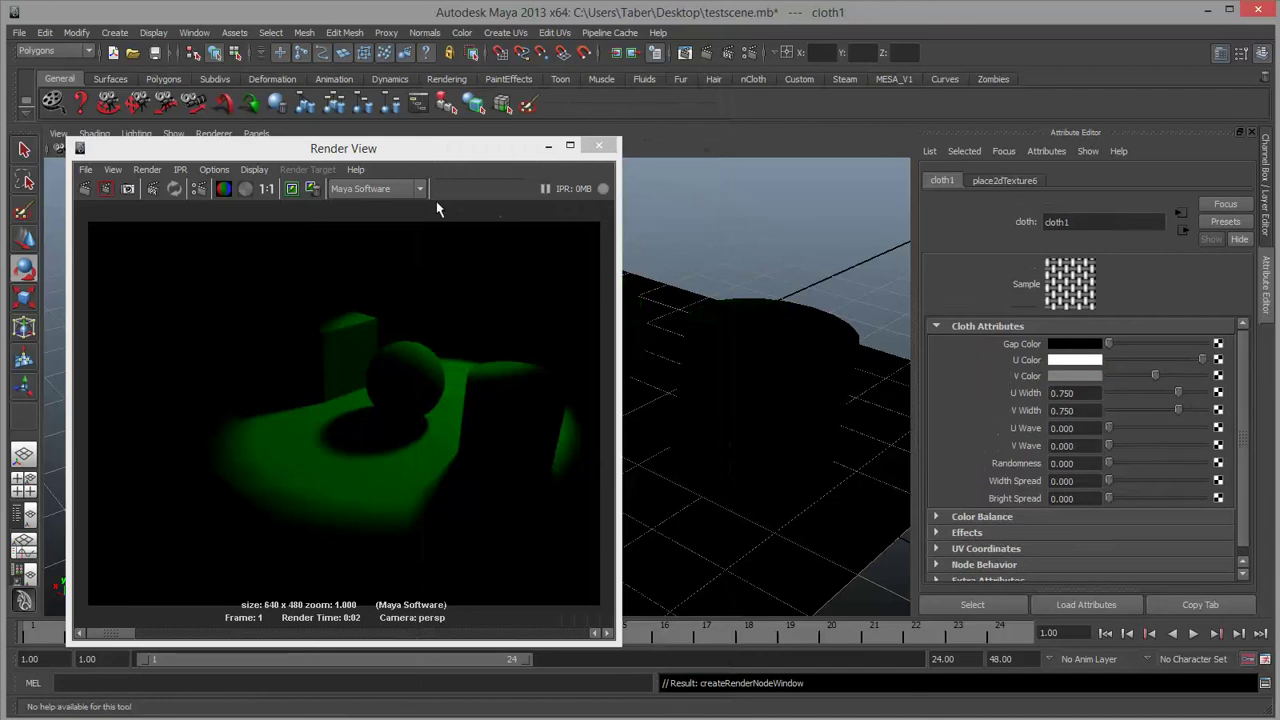
left_click(87, 188)
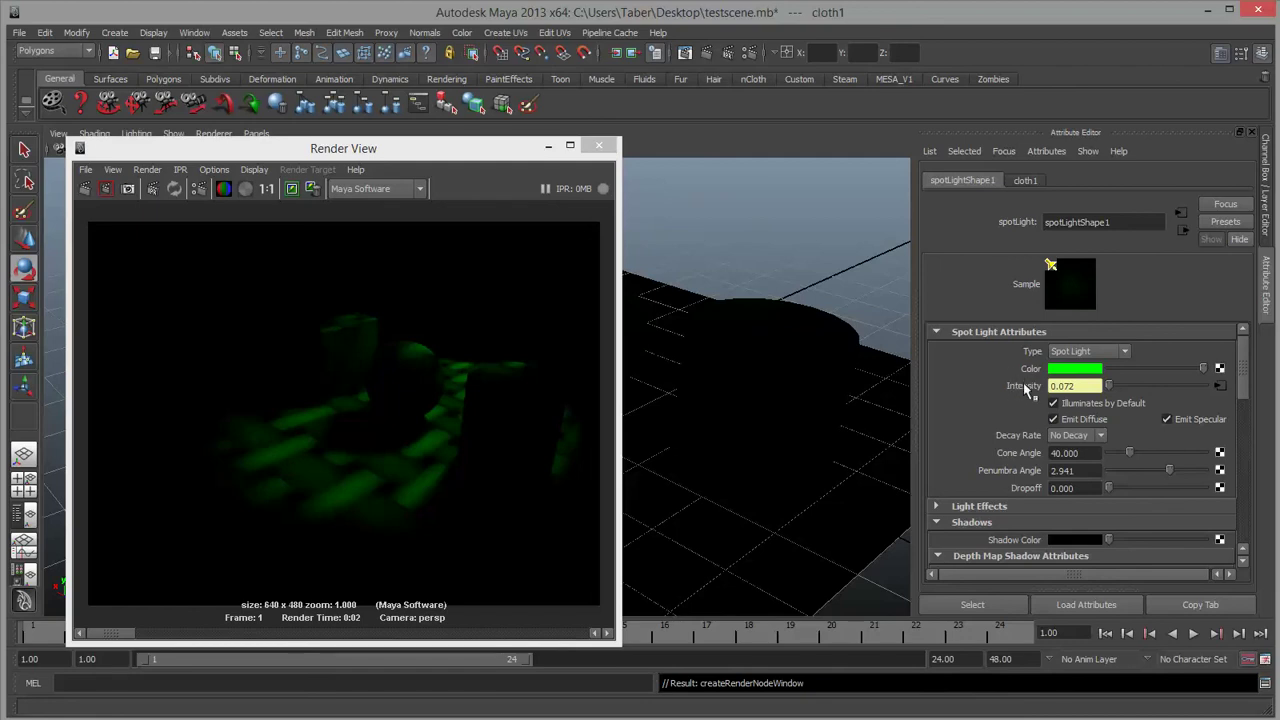
Create a directional light, raise it about 5 units above the scene and rotate it to aim down at the objects.
left_click_drag(455, 148, 300, 100)
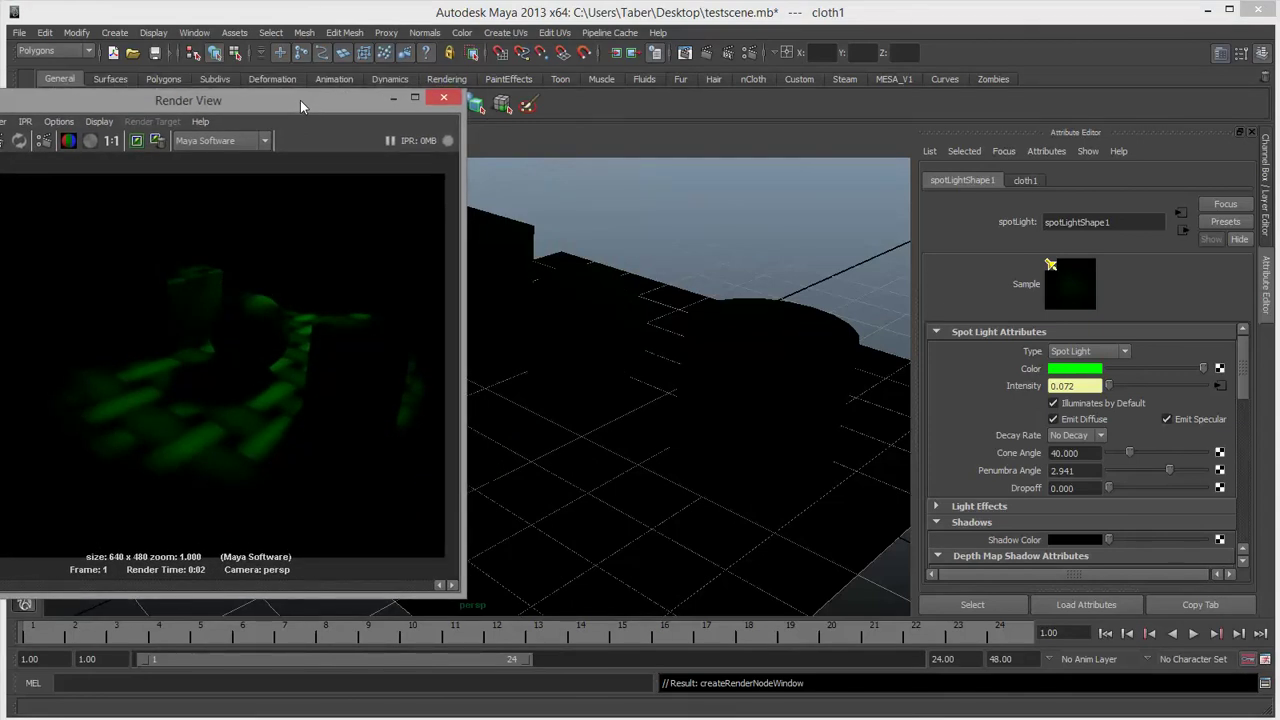
left_click_drag(301, 101, 0, 62)
left_click(719, 238)
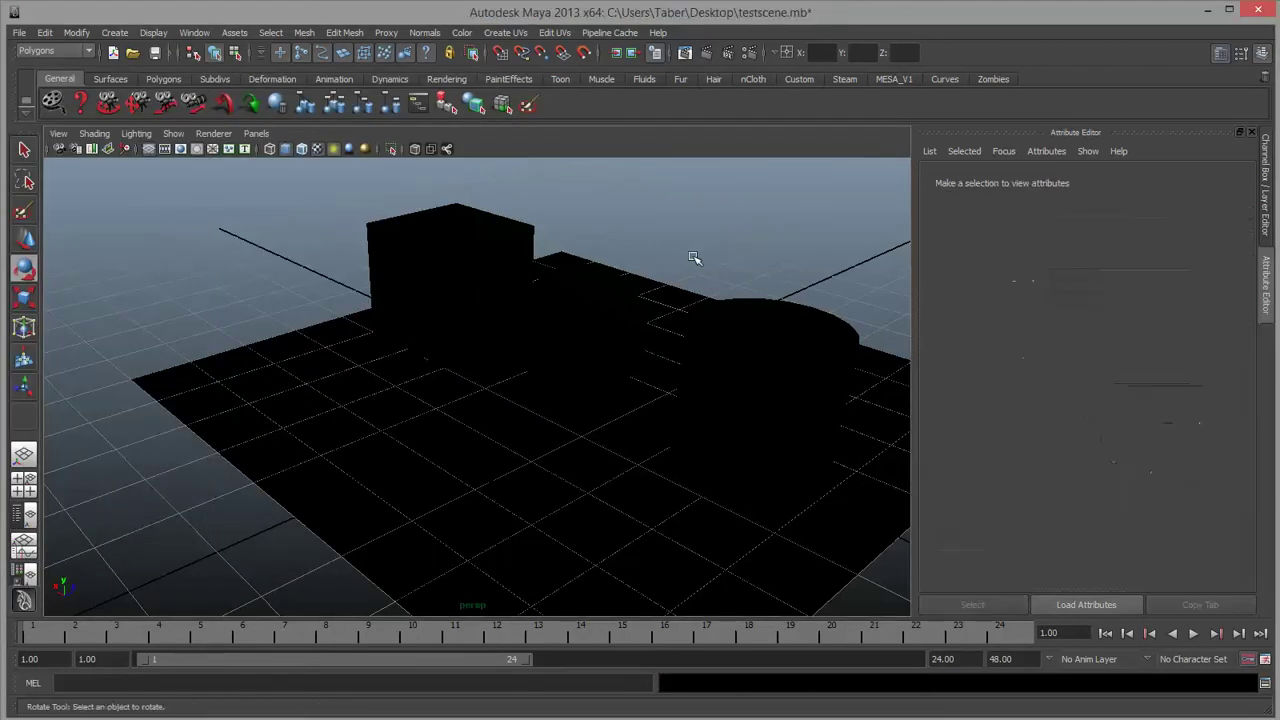
right_click_drag(691, 257, 600, 280, "alt")
middle_click_drag(600, 280, 516, 370, "alt")
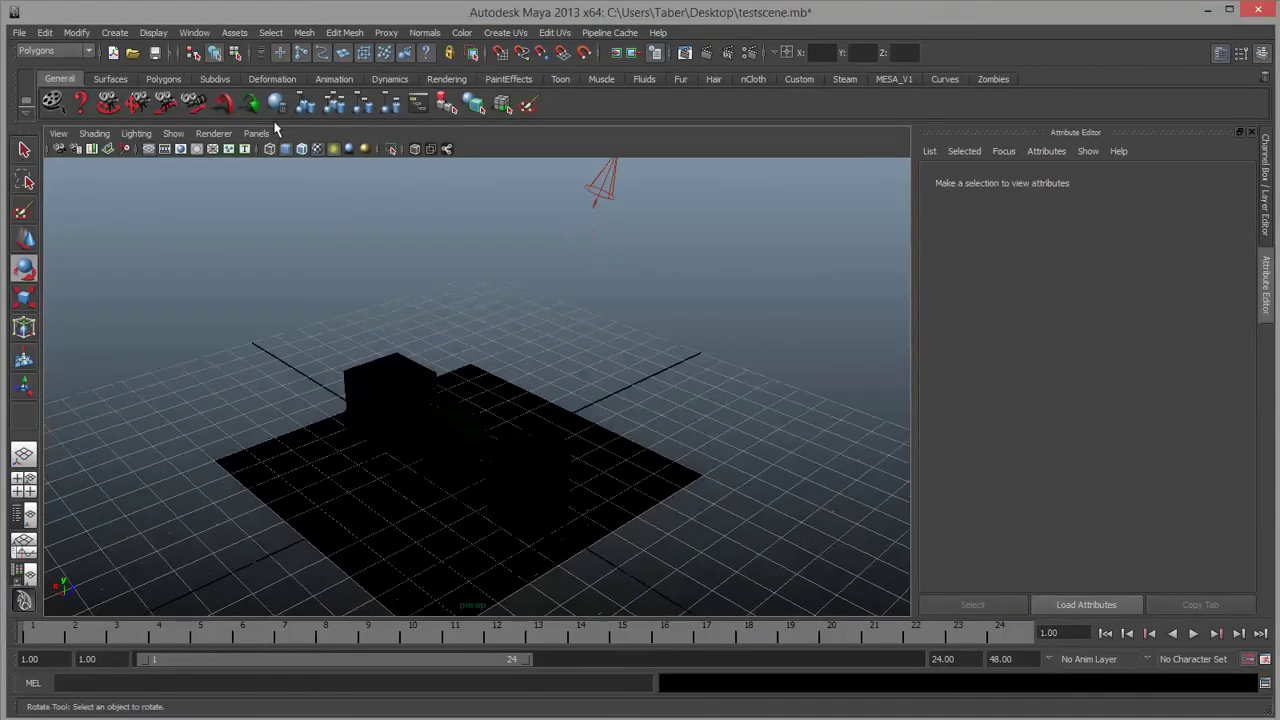
left_click(114, 32)
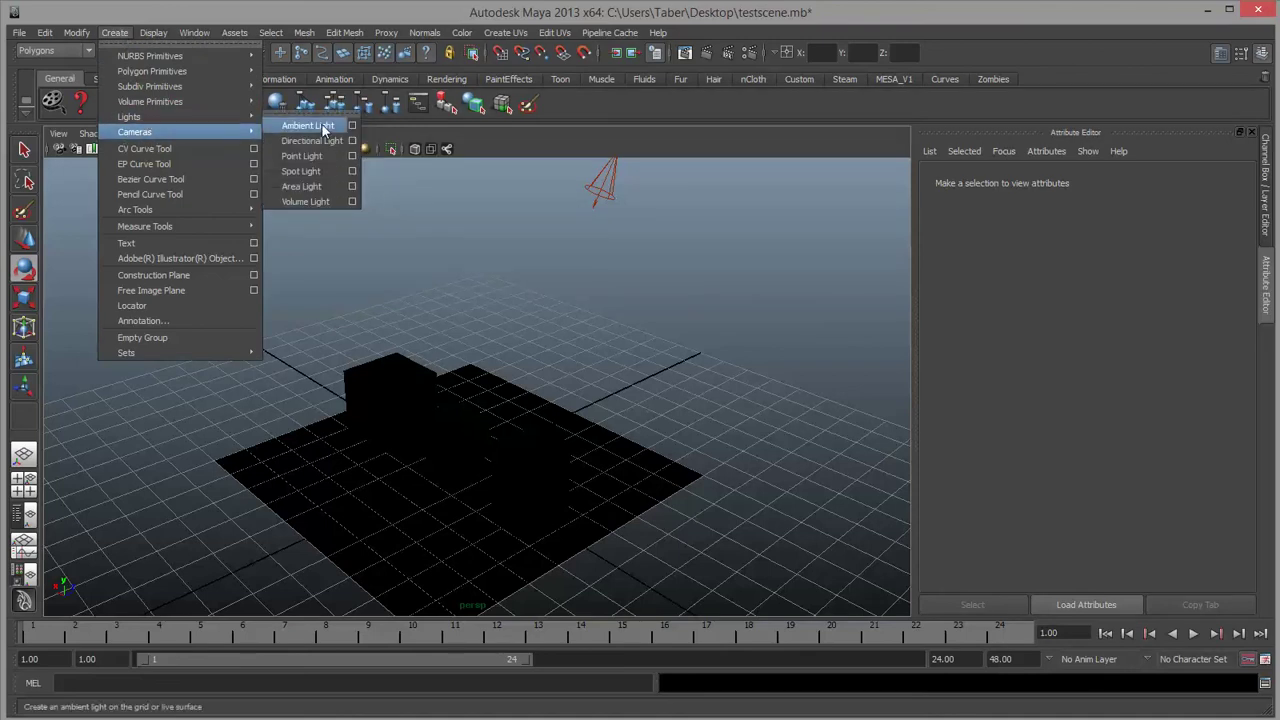
mouse_move(257, 119)
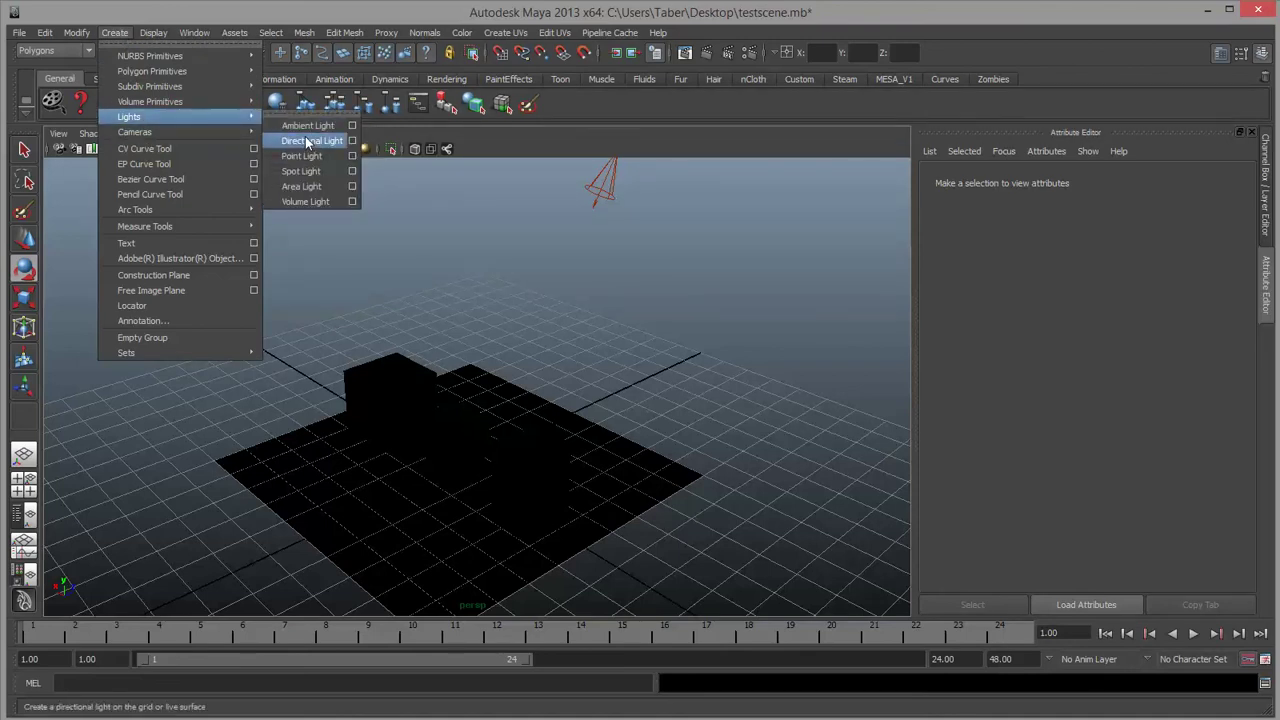
left_click(311, 140)
key("w")
middle_click_drag(455, 371, 452, 200)
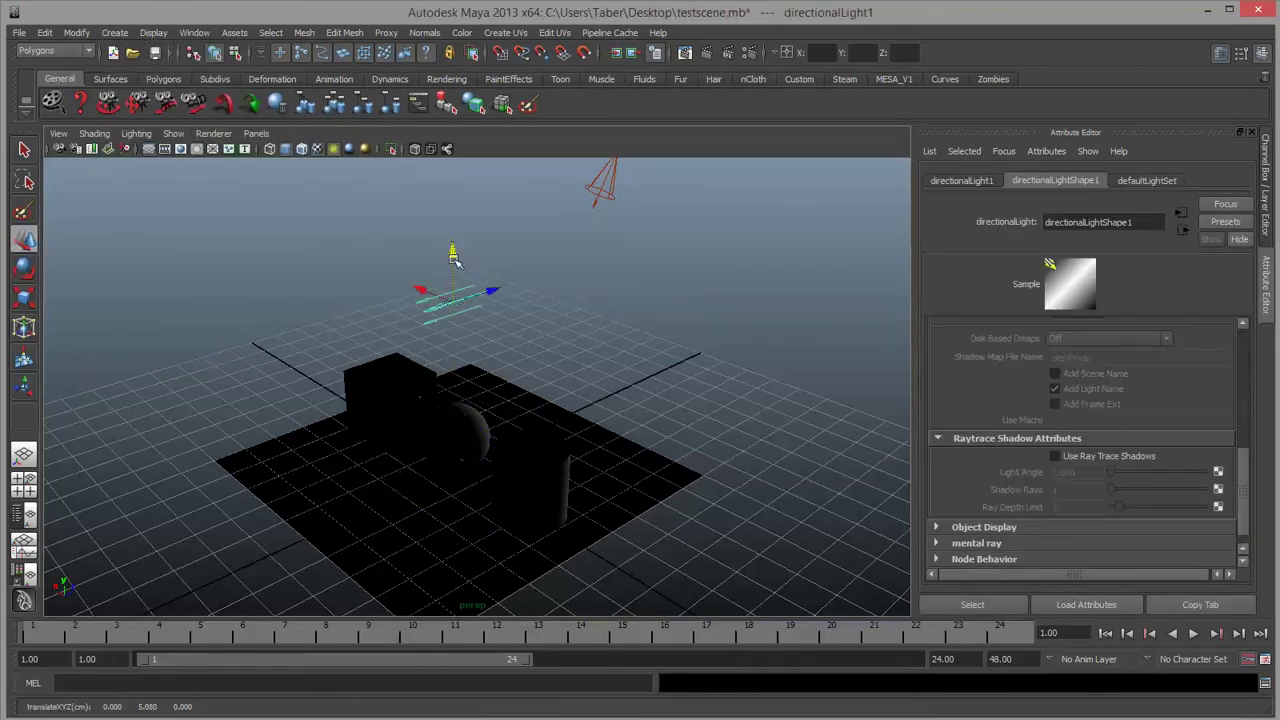
key("e")
left_click_drag(470, 290, 505, 298)
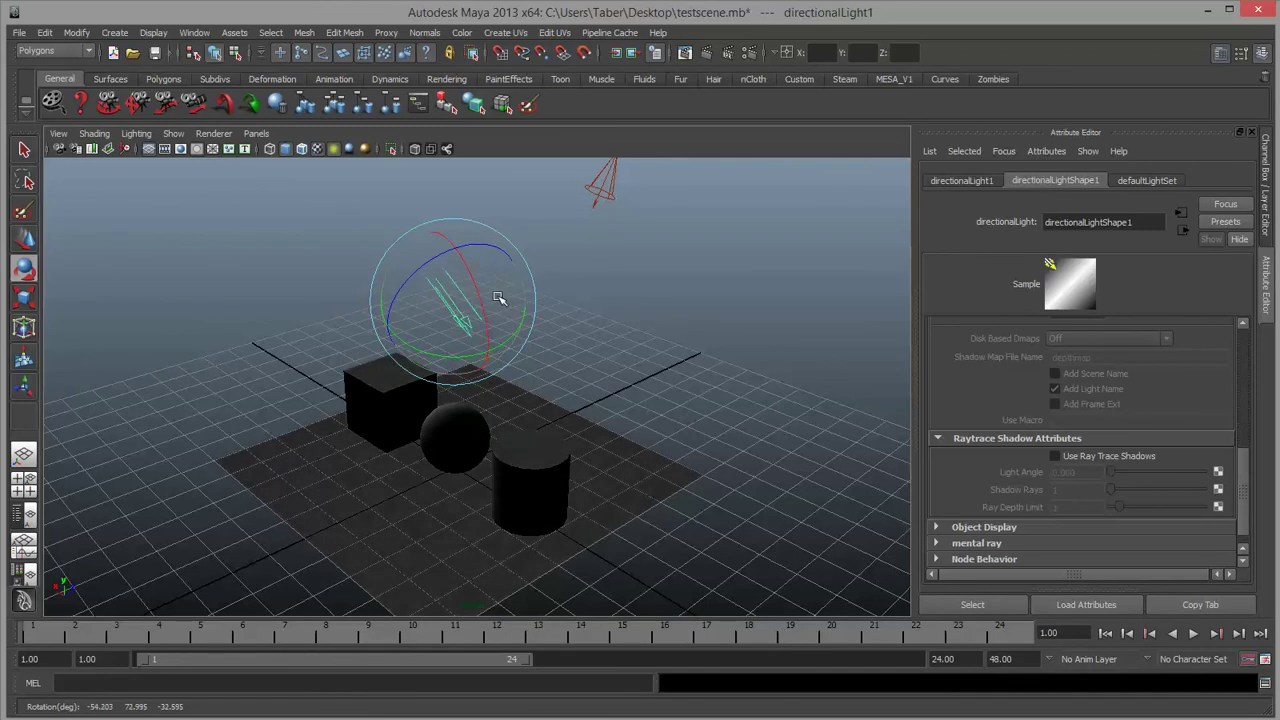
Set the directional light's color to blue with a hue of about 231 and adjust its rotation slightly.
scroll(1135, 440, "up", 10)
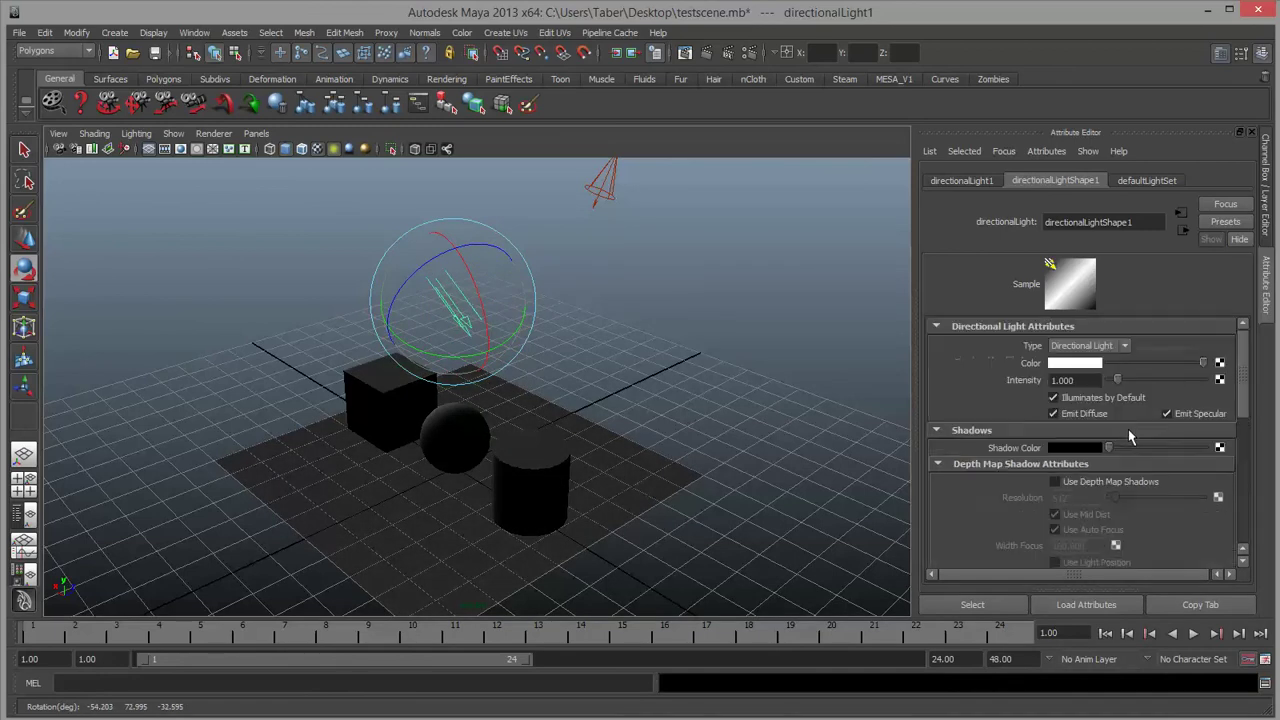
left_click(1085, 363)
left_click(1083, 381)
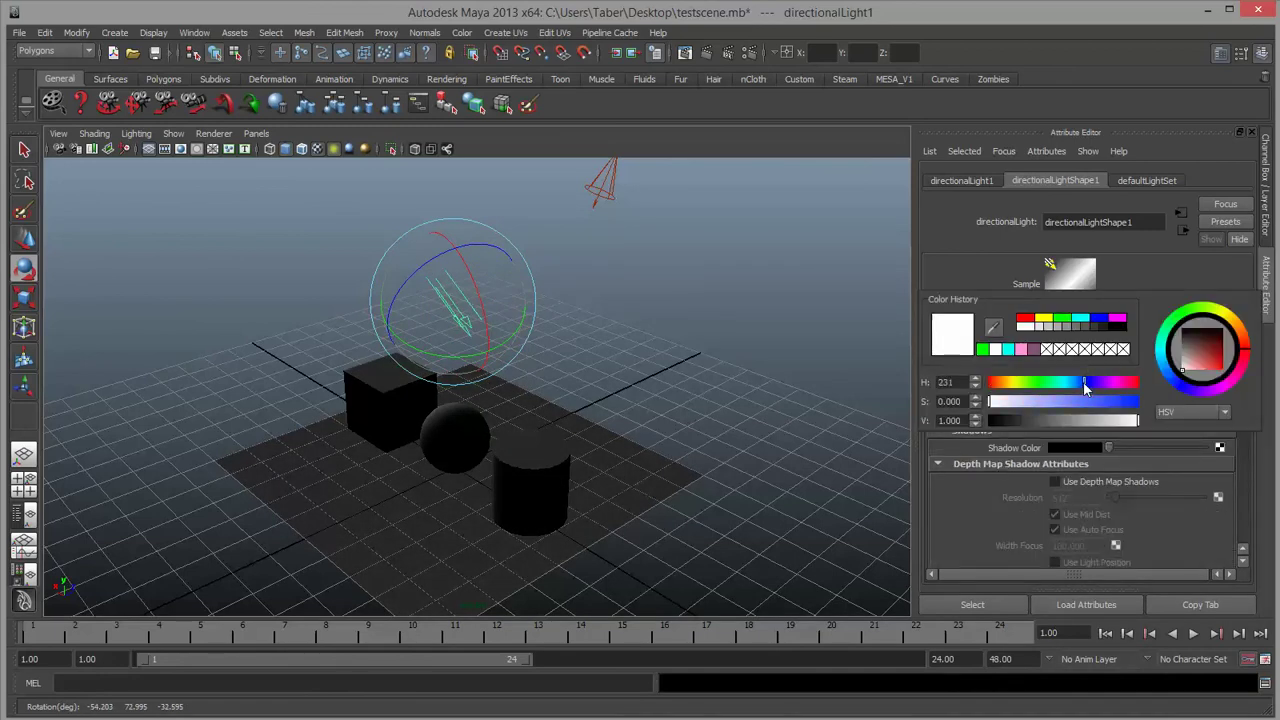
left_click_drag(1067, 400, 1083, 401)
left_click_drag(484, 312, 486, 318)
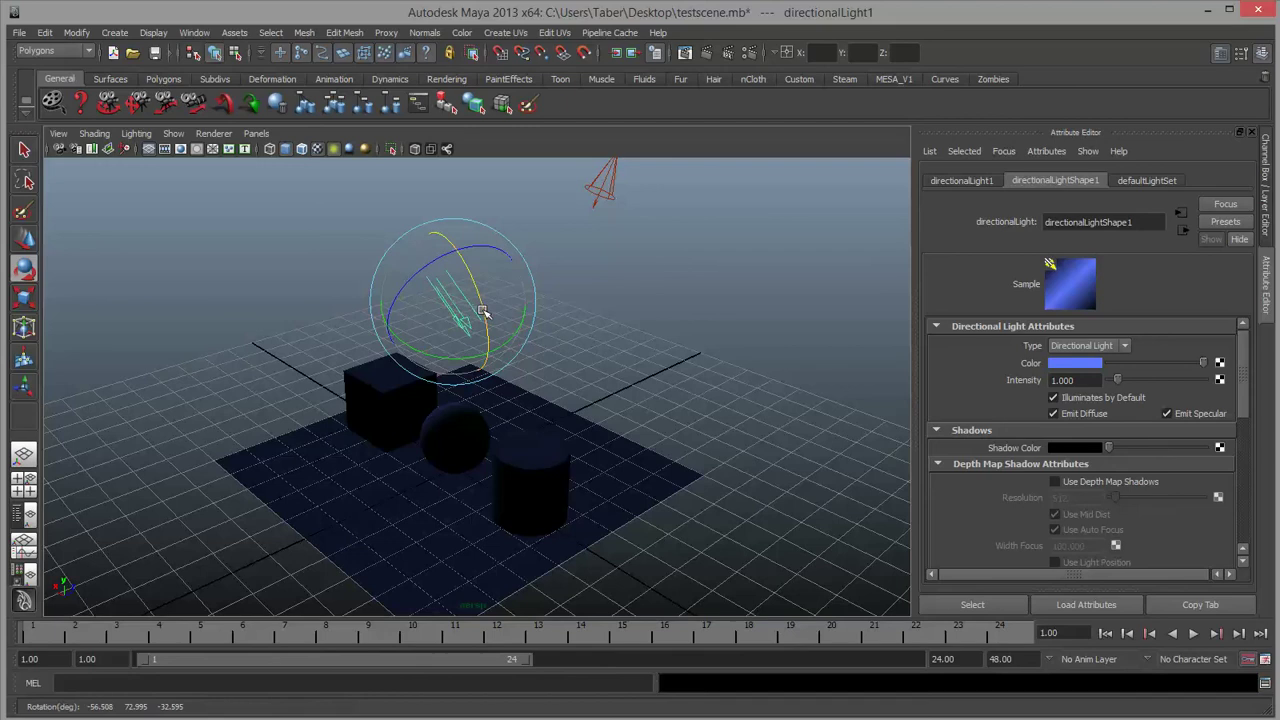
key("w")
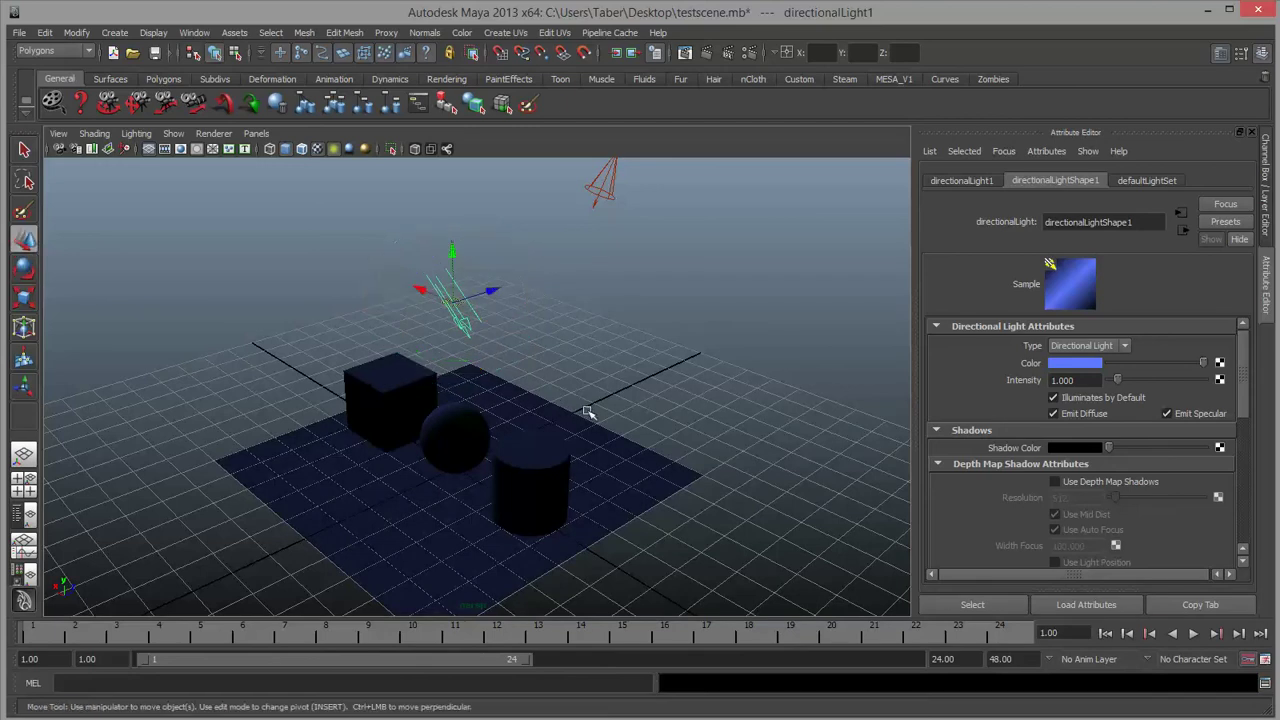
Create a point light and move it beyond the cylinder to about X -7.829 and Y 2.789.
left_click(115, 32)
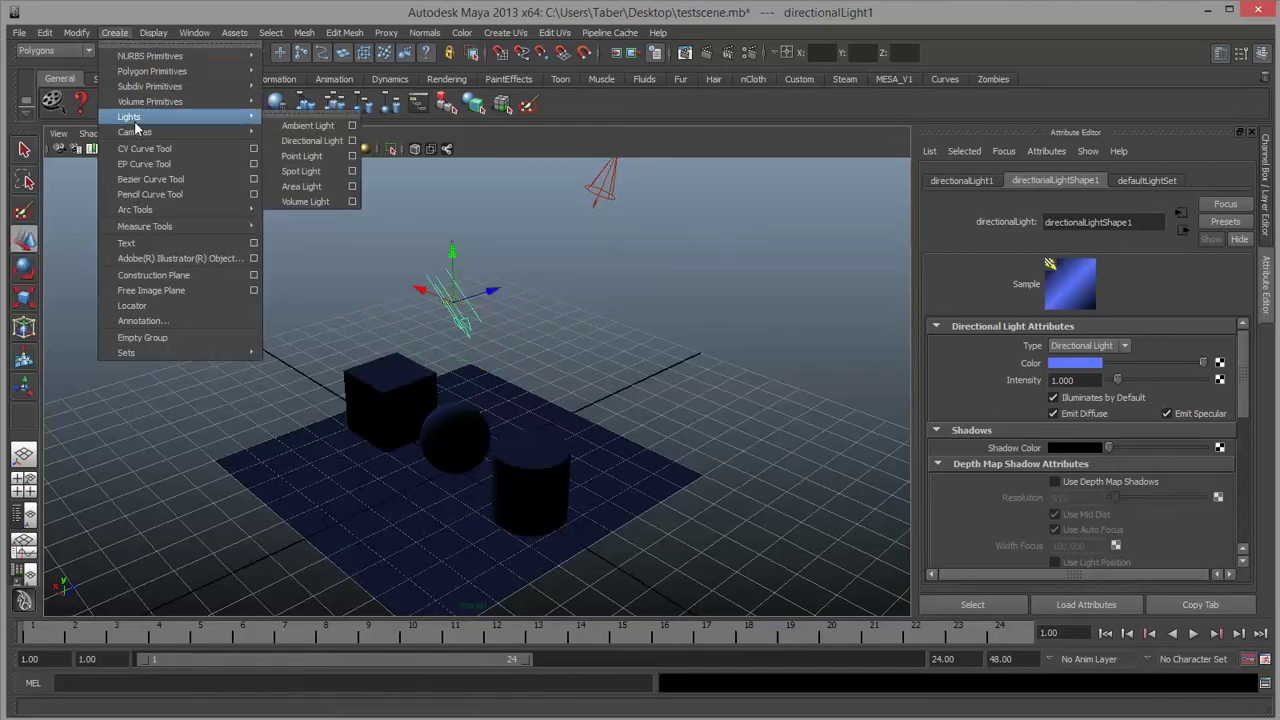
mouse_move(180, 116)
left_click(299, 157)
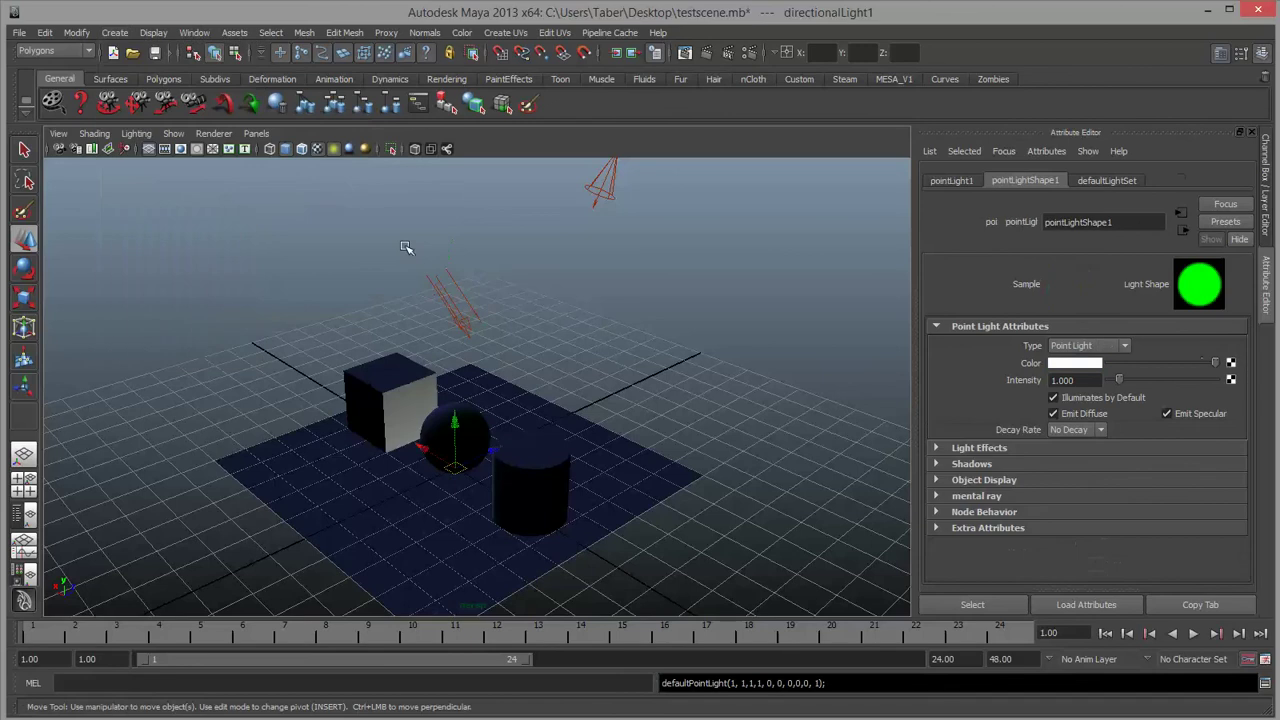
left_click_drag(436, 457, 533, 568)
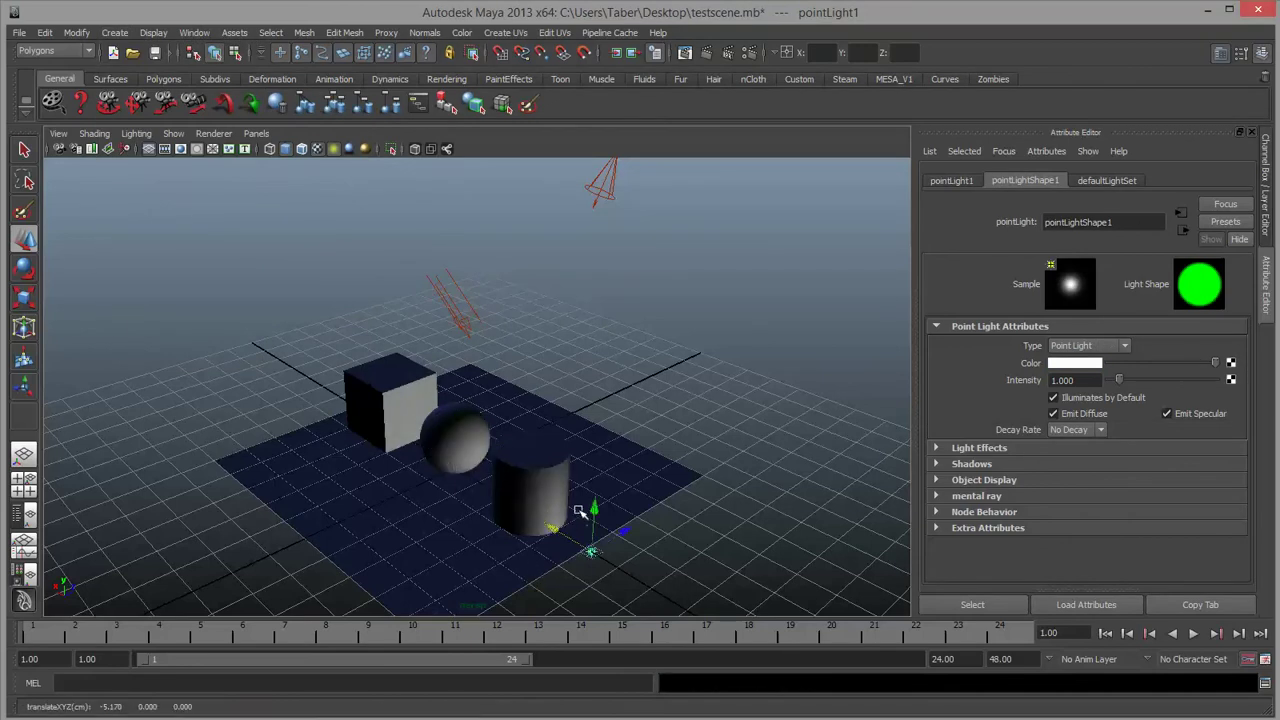
left_click_drag(586, 512, 662, 488)
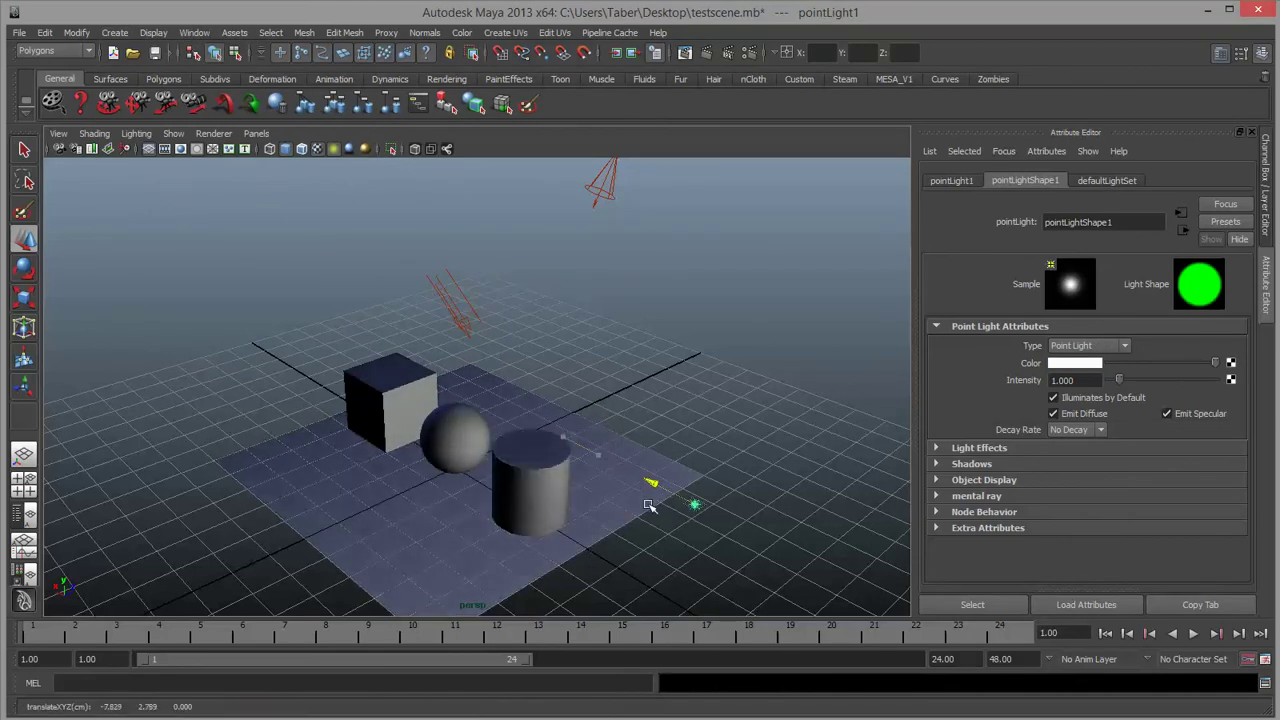
Set the point light's color to yellow with hue 55 and saturation about 0.73.
left_click(1070, 363)
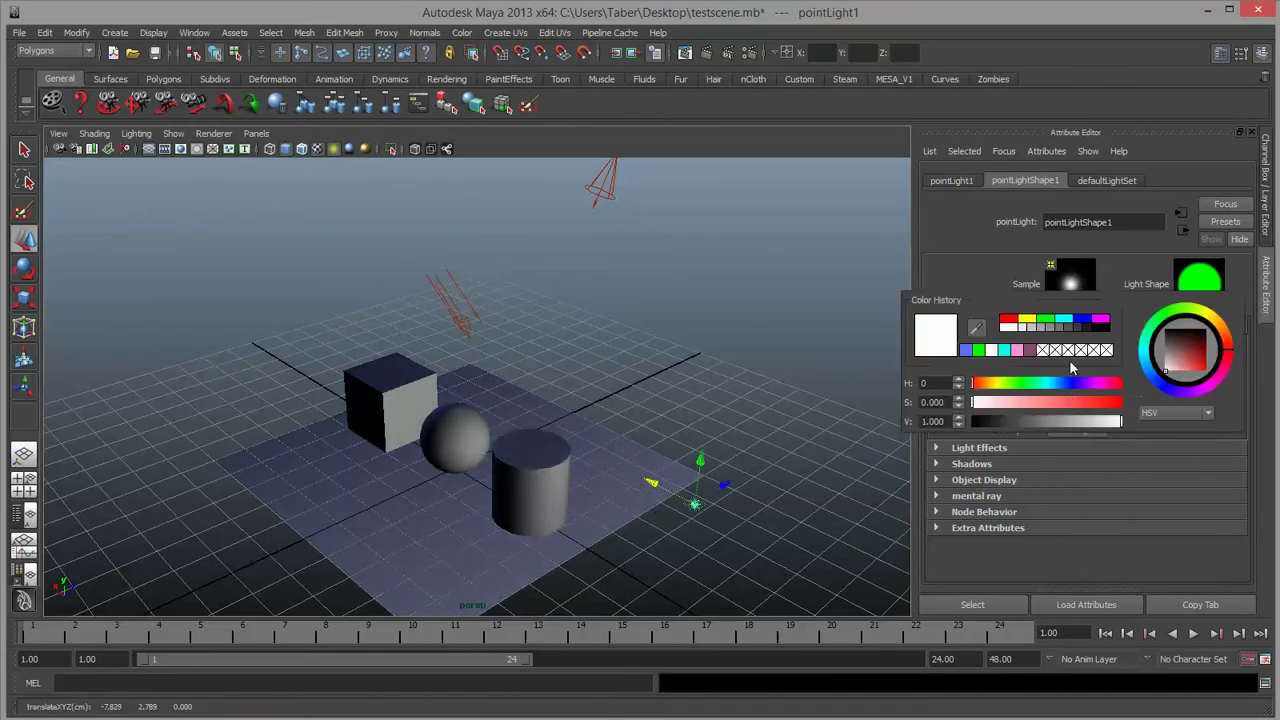
left_click(995, 384)
left_click_drag(1041, 401, 1080, 402)
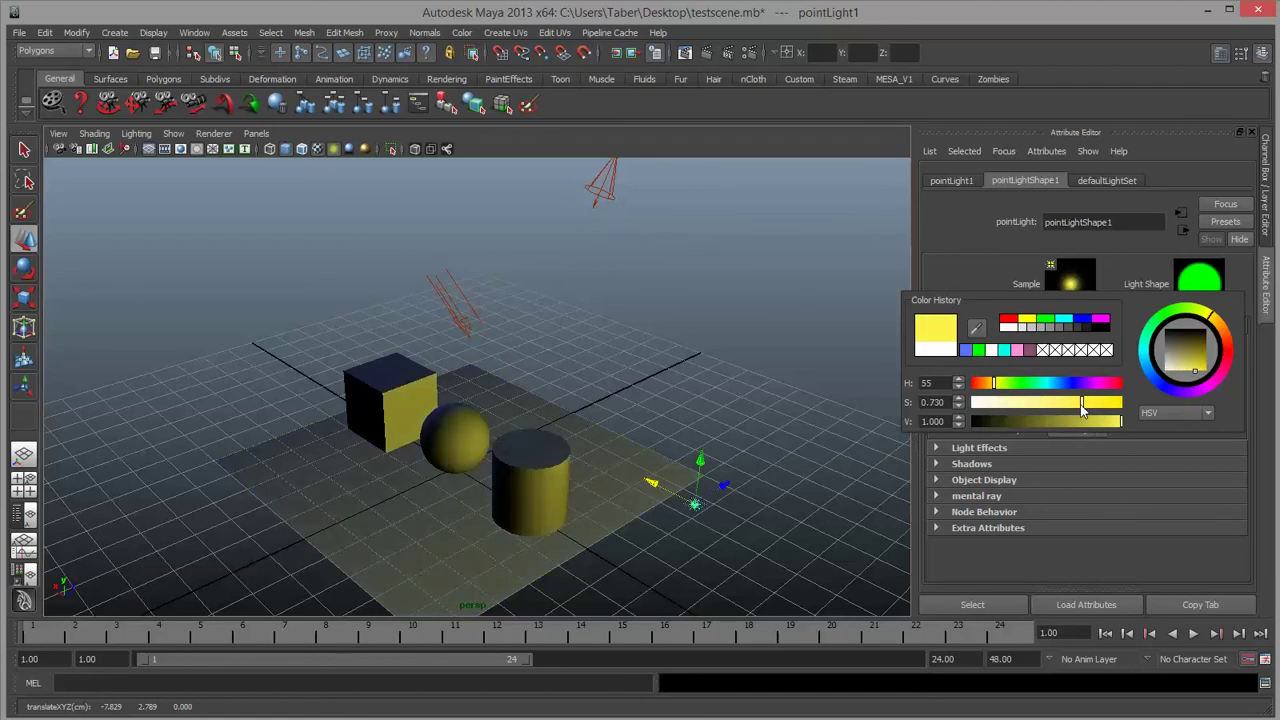
Frame the whole ground plane in the perspective view and render the scene with the spot, directional and point lights.
left_click_drag(0, 210, 268, 131)
middle_click_drag(787, 498, 797, 428, "alt")
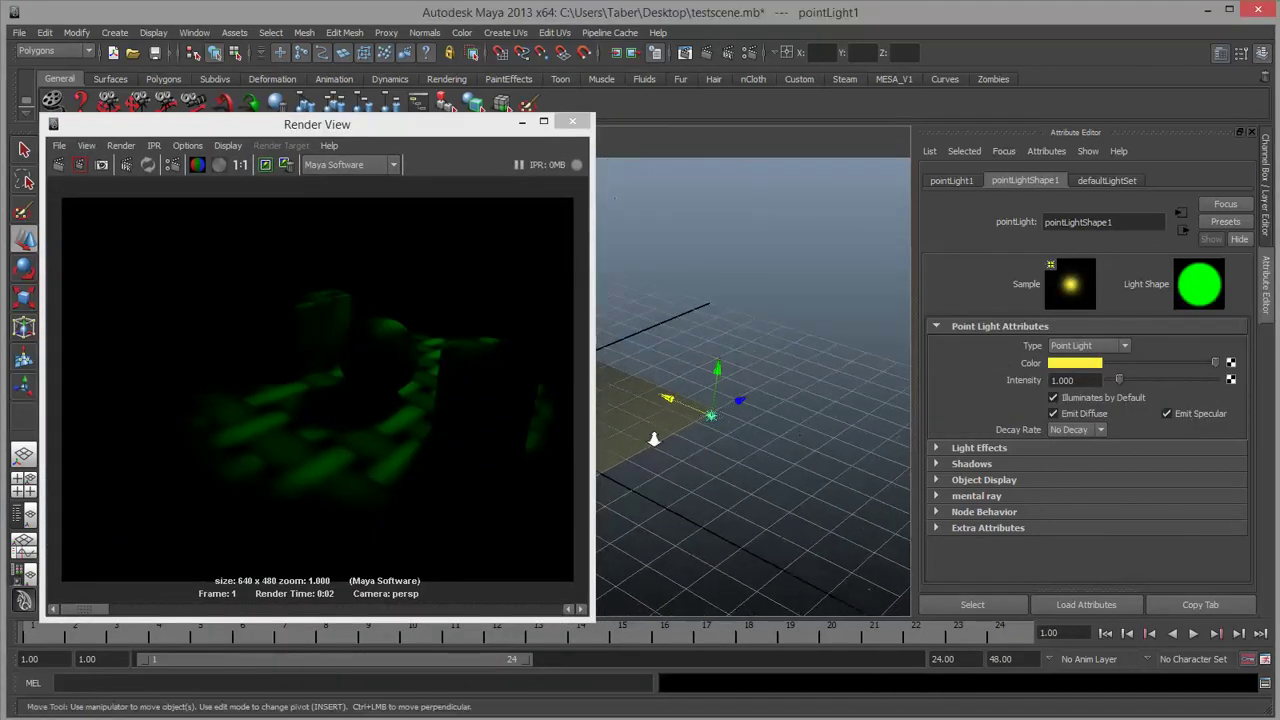
right_click_drag(654, 437, 751, 463, "alt")
middle_click_drag(687, 402, 694, 449, "alt")
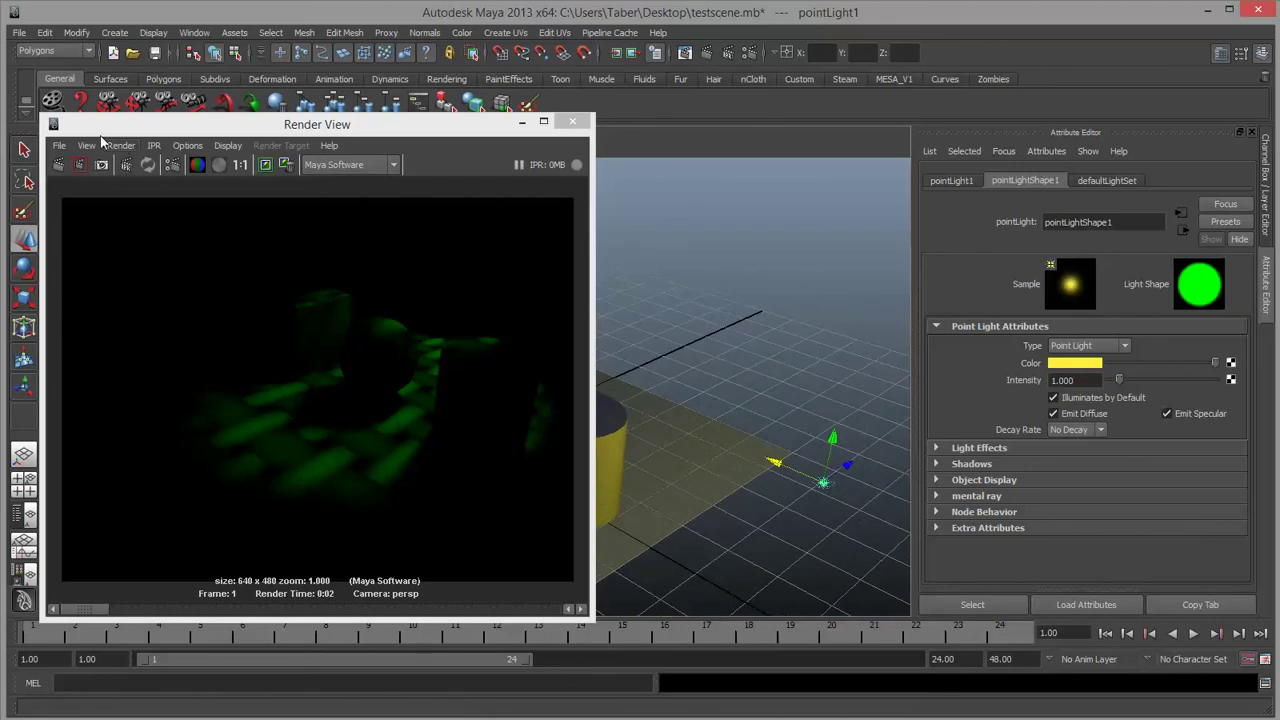
left_click(58, 166)
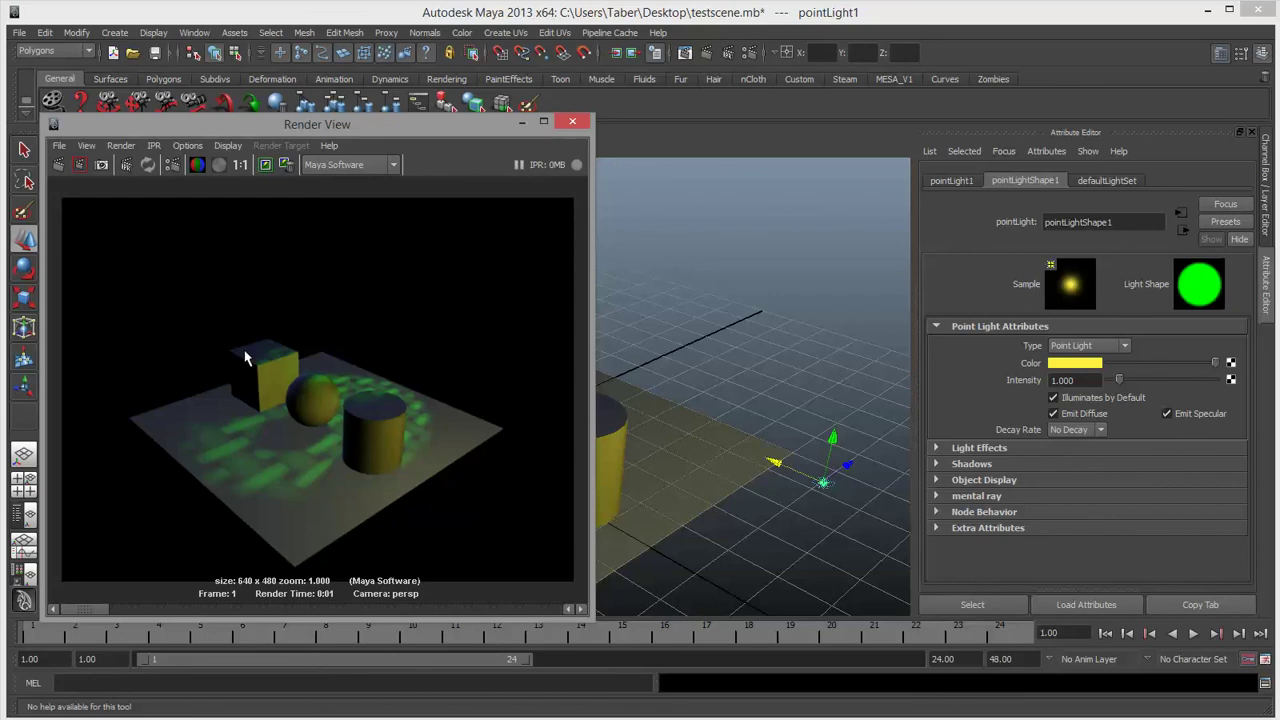
Examine the directional light and the point light in turn alongside the rendered image.
mouse_move(433, 129)
left_mouse_down()
mouse_move(382, 32)
mouse_move(229, 77)
mouse_move(357, 106)
mouse_move(391, 163)
mouse_move(441, 508)
mouse_move(392, 95)
mouse_move(416, 144)
left_mouse_up()
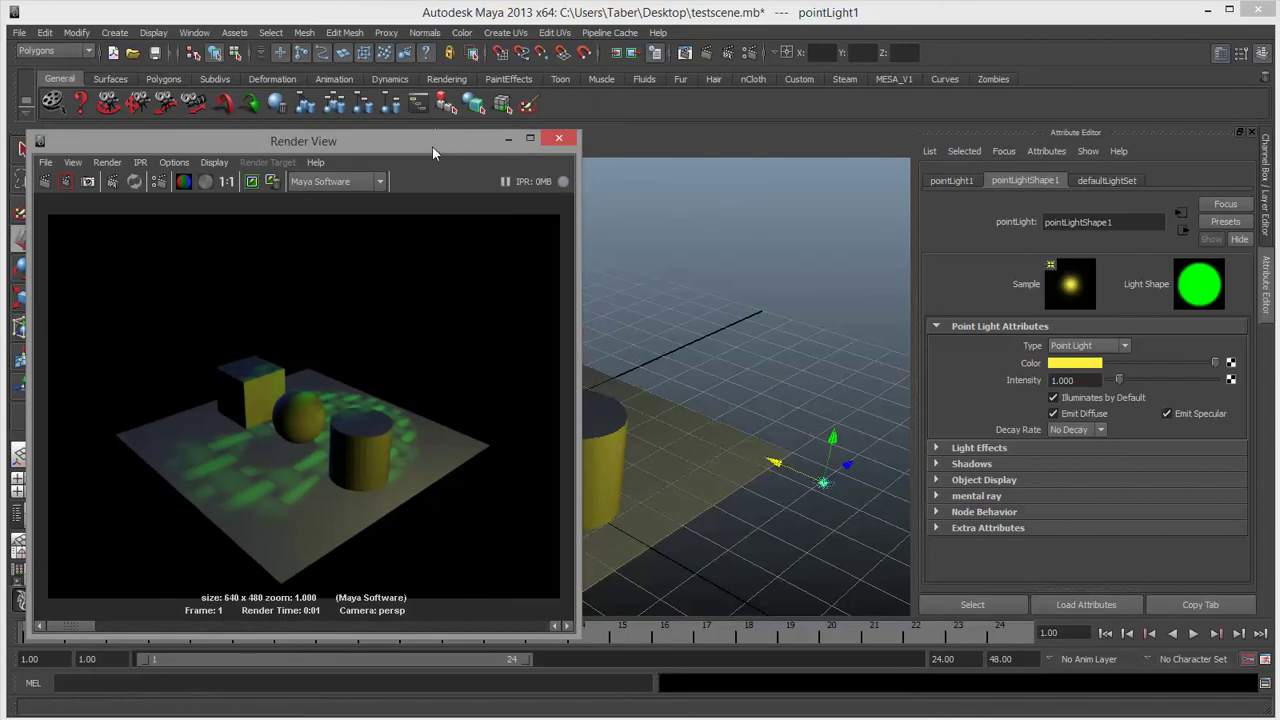
left_click_drag(420, 141, 444, 352)
left_click(474, 232)
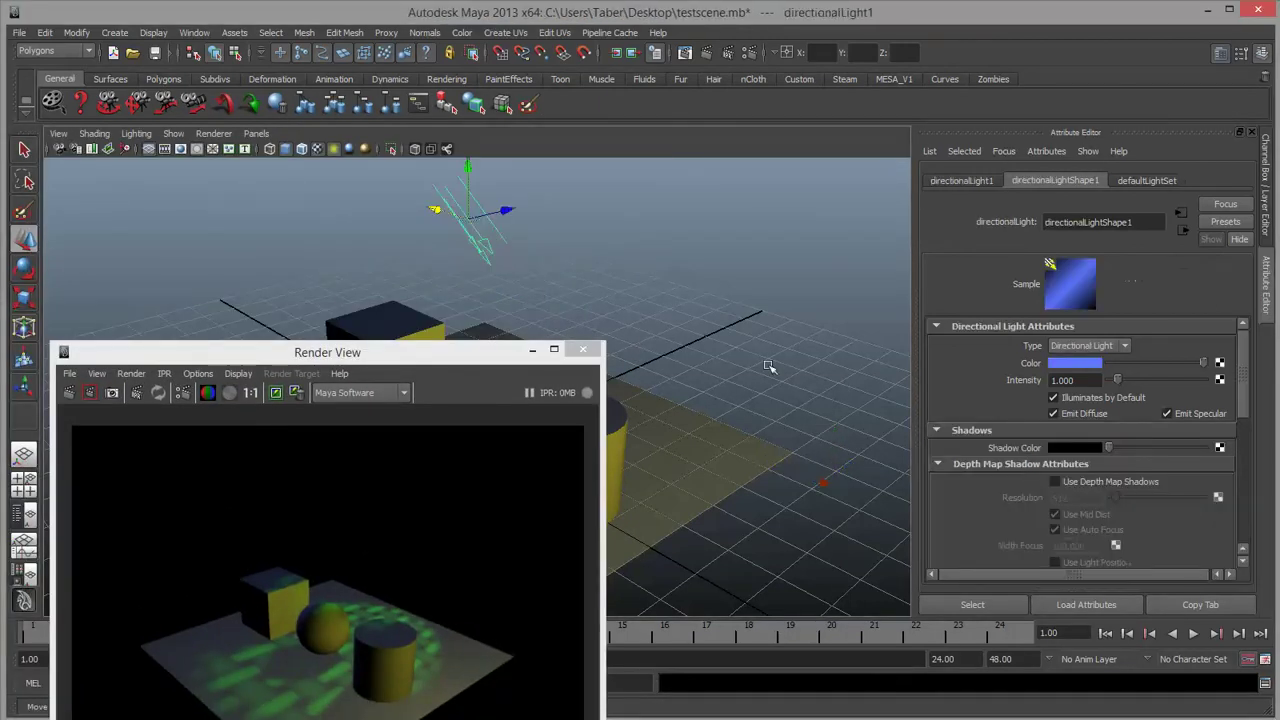
left_click_drag(844, 470, 817, 508)
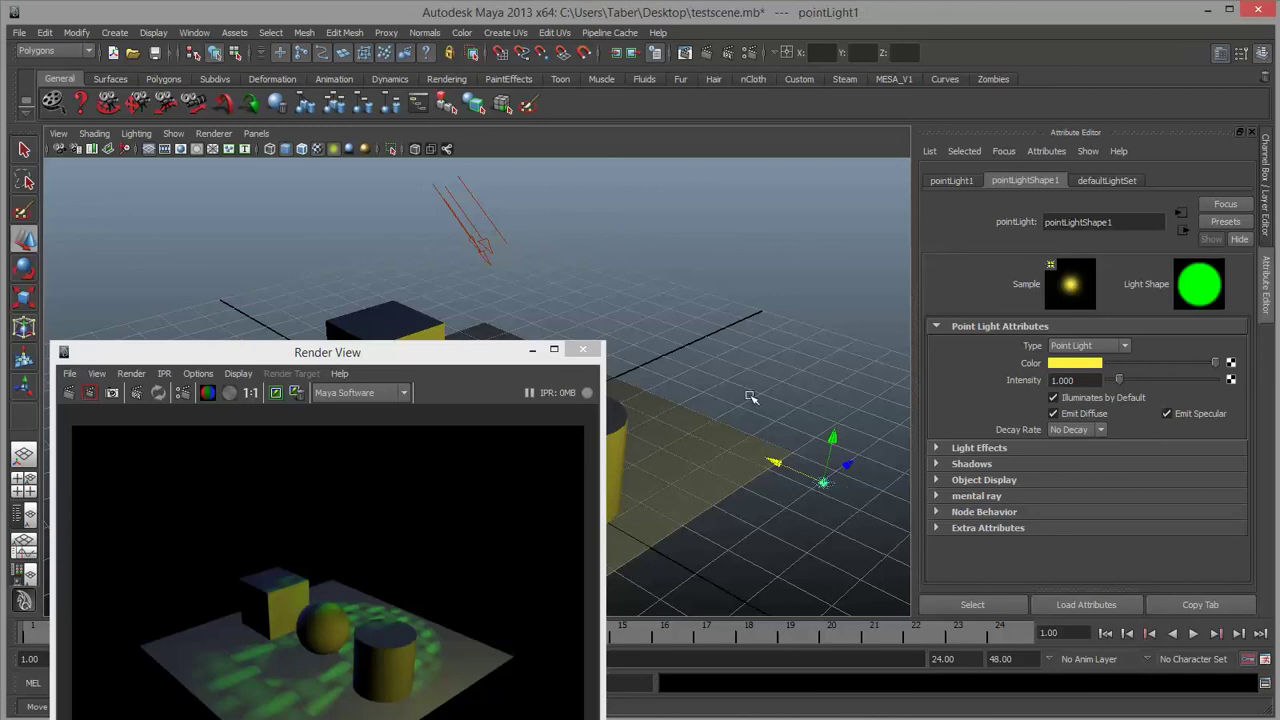
left_click_drag(428, 353, 444, 560)
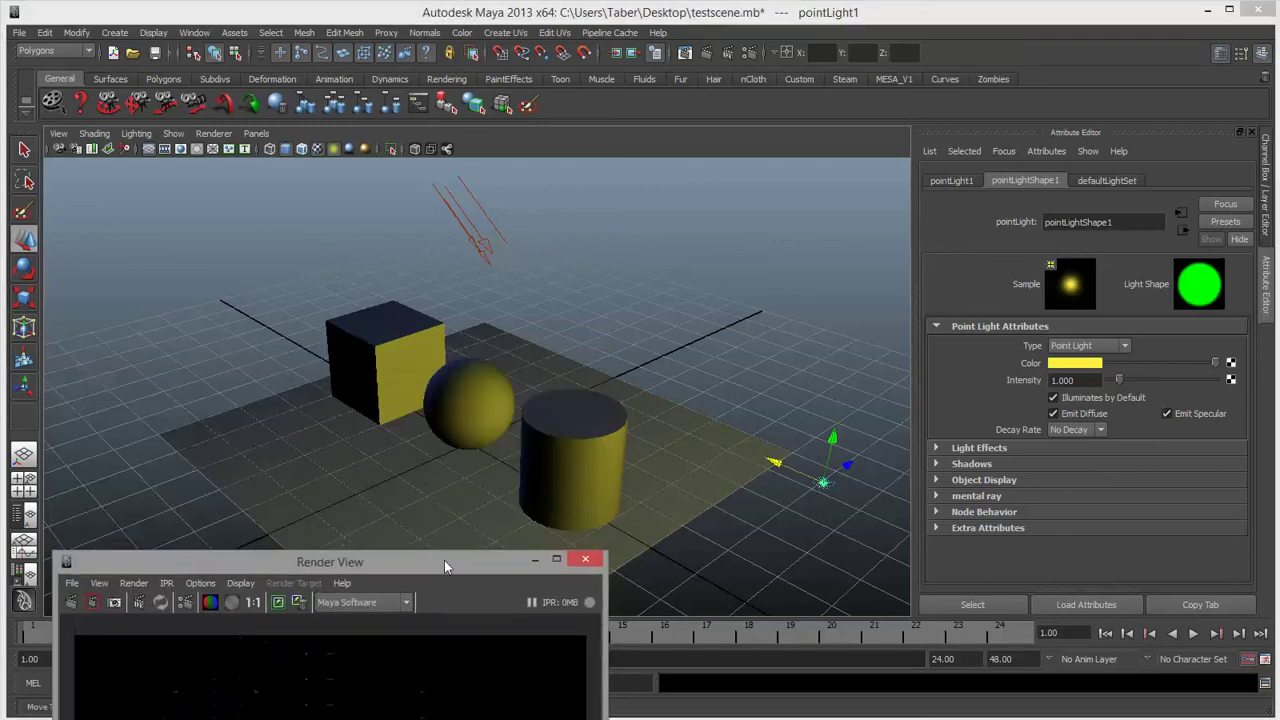
Rename the ground plane as Ground.
left_click(452, 503)
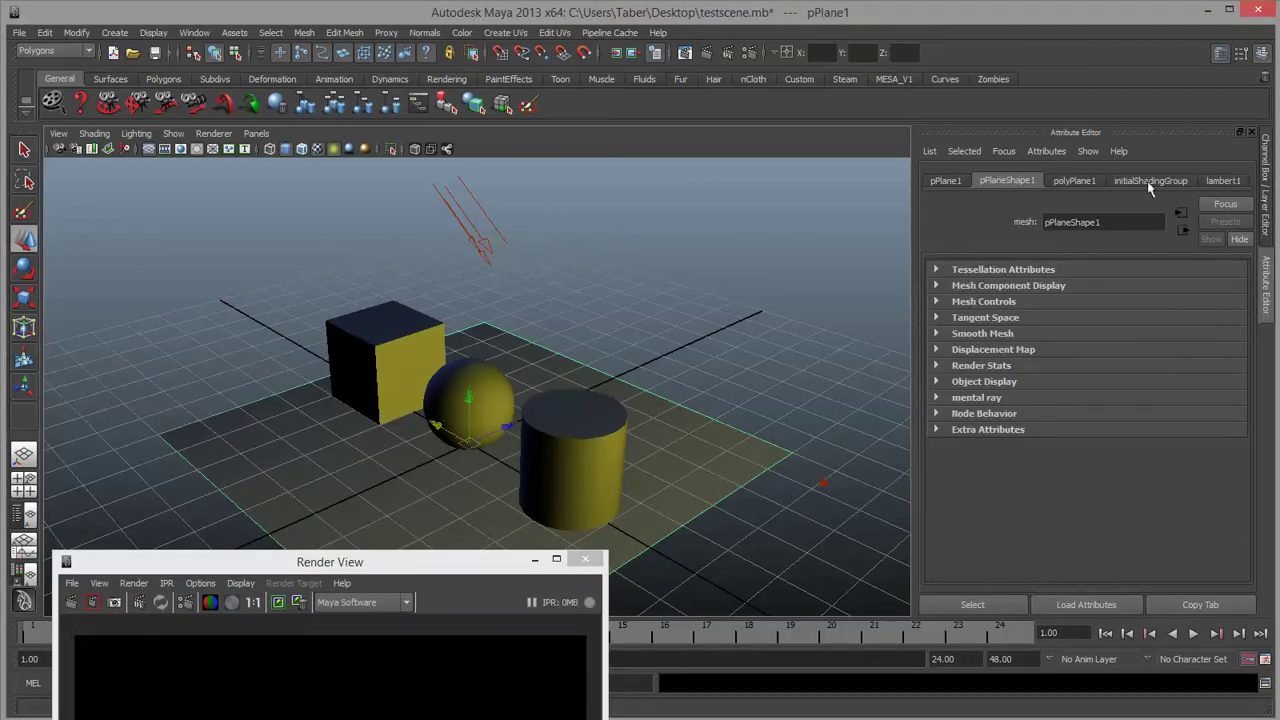
left_click(1220, 54)
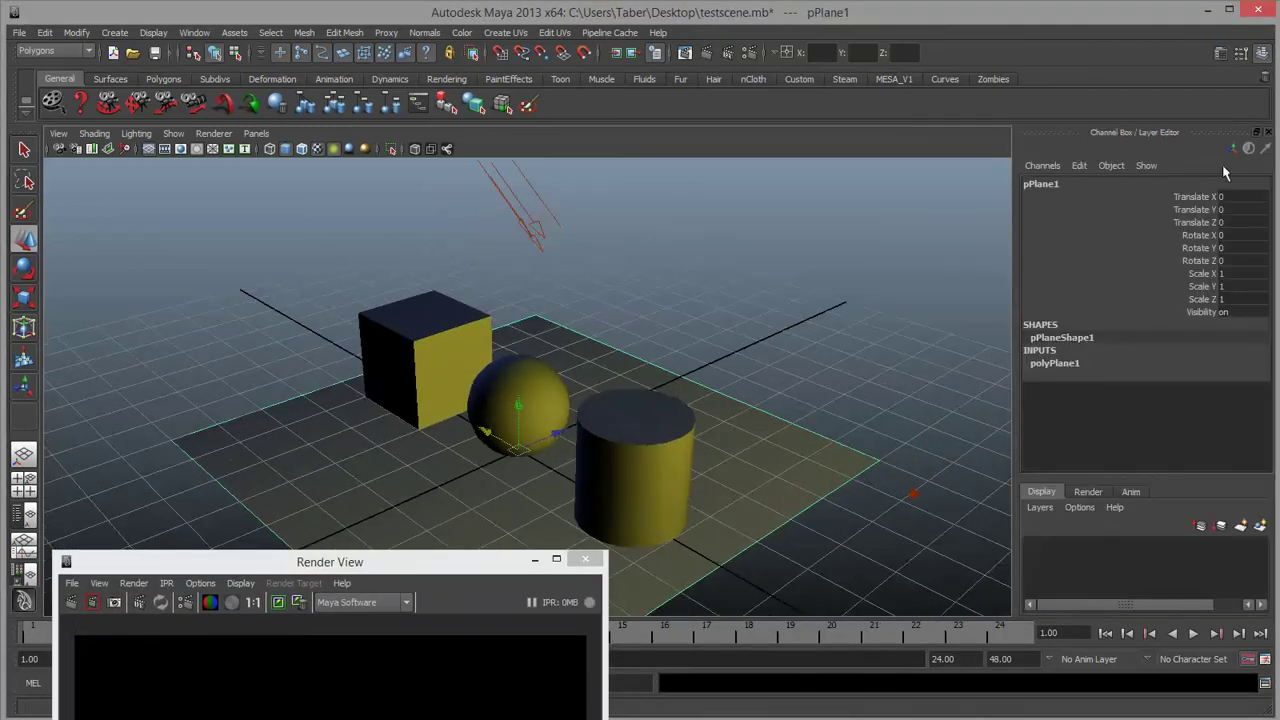
left_click(1118, 184)
type("Ground")
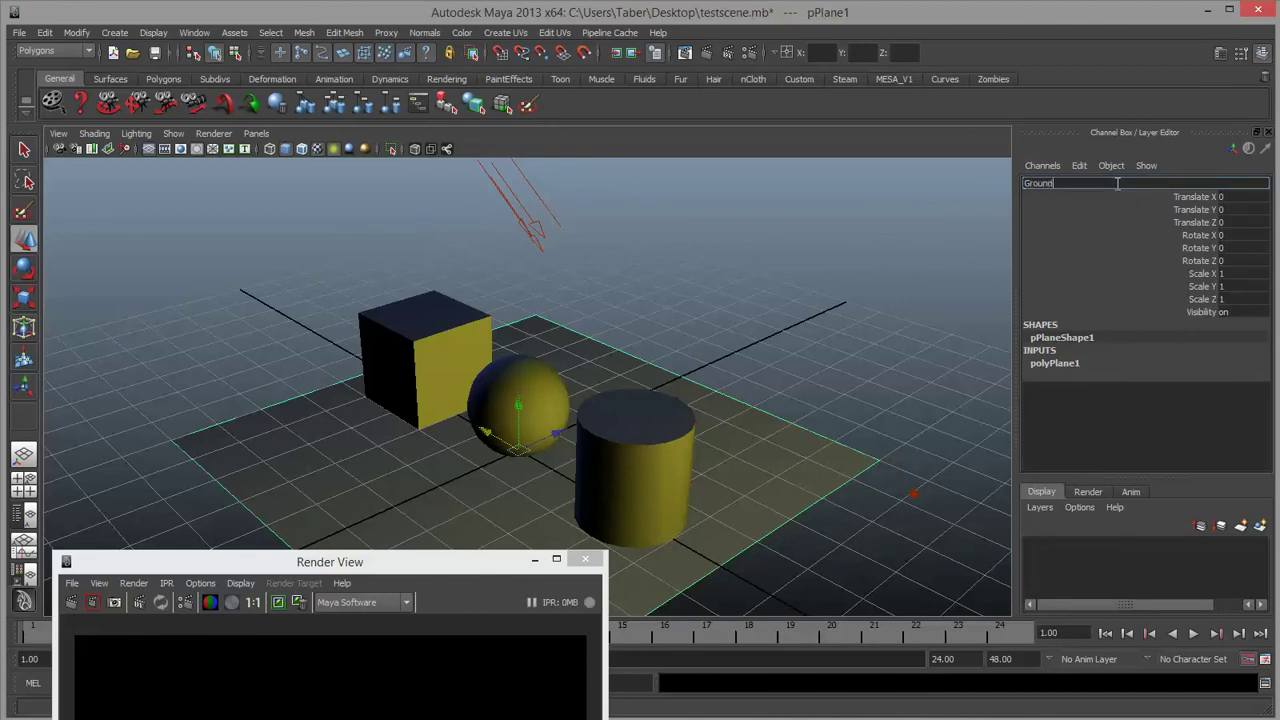
key("Return")
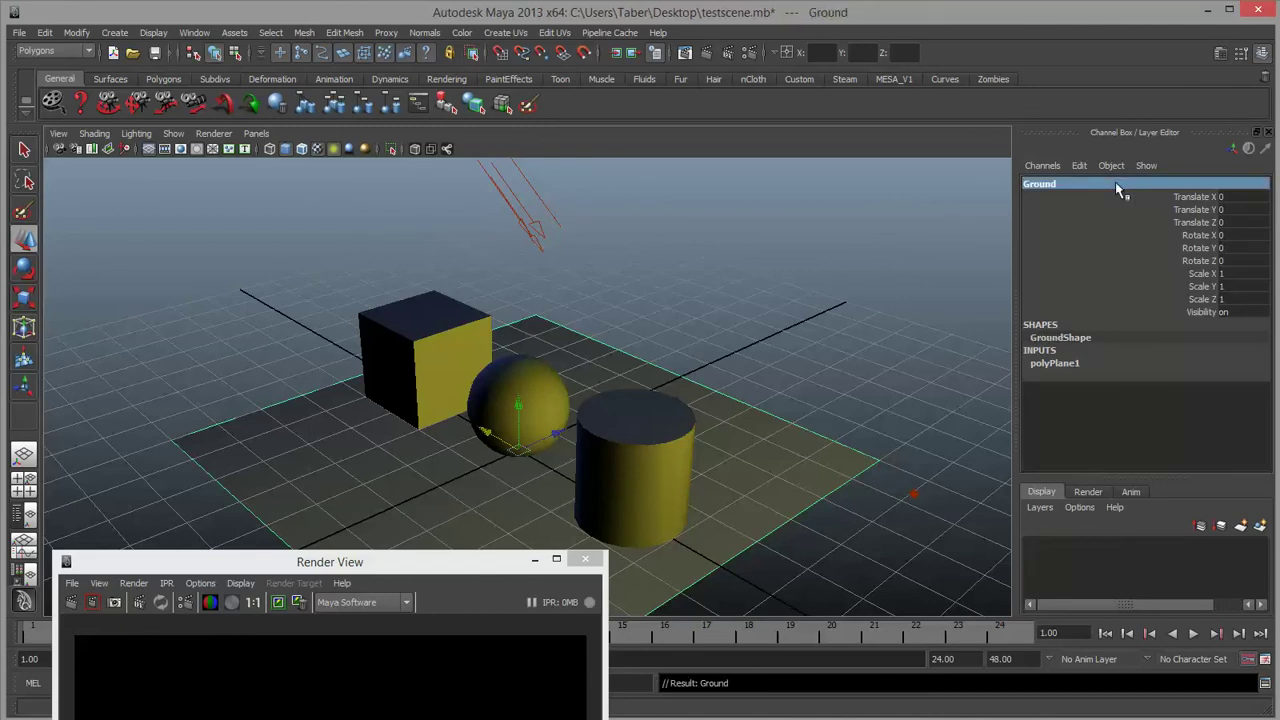
Check the names of the cylinder, sphere, cube, directional light and point light in turn.
left_click(668, 478)
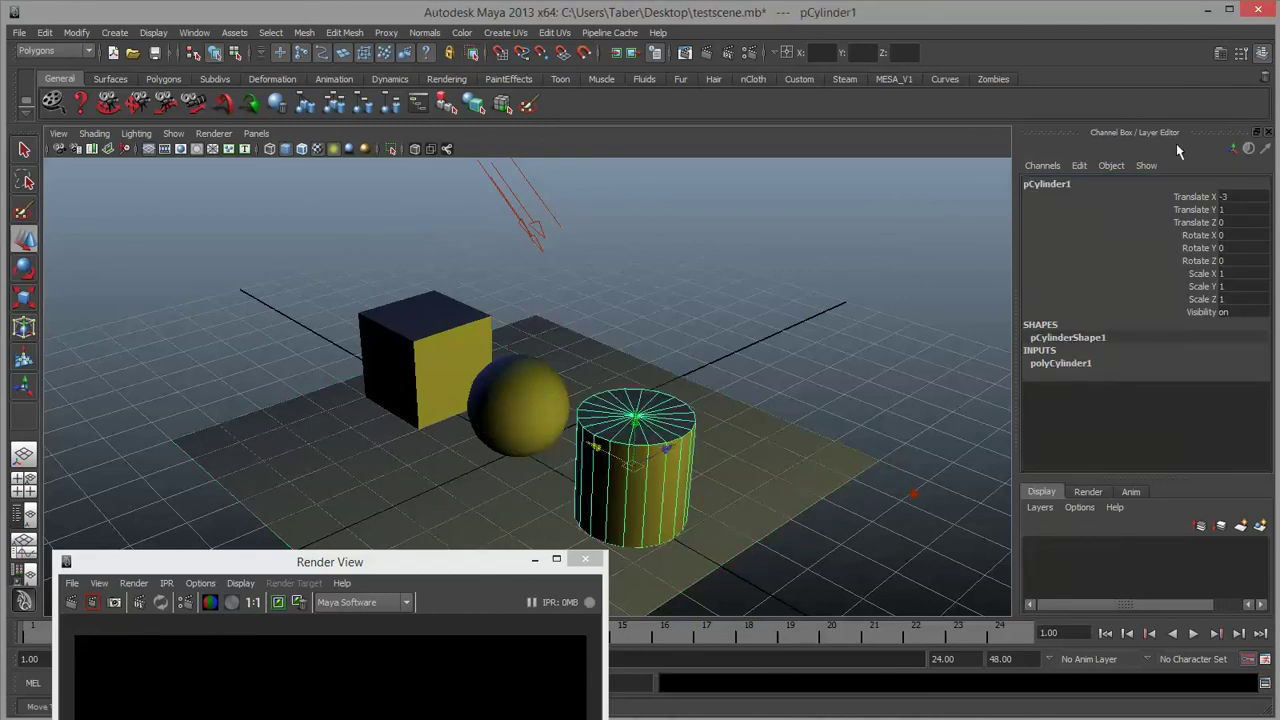
left_click(524, 406)
left_click(437, 350)
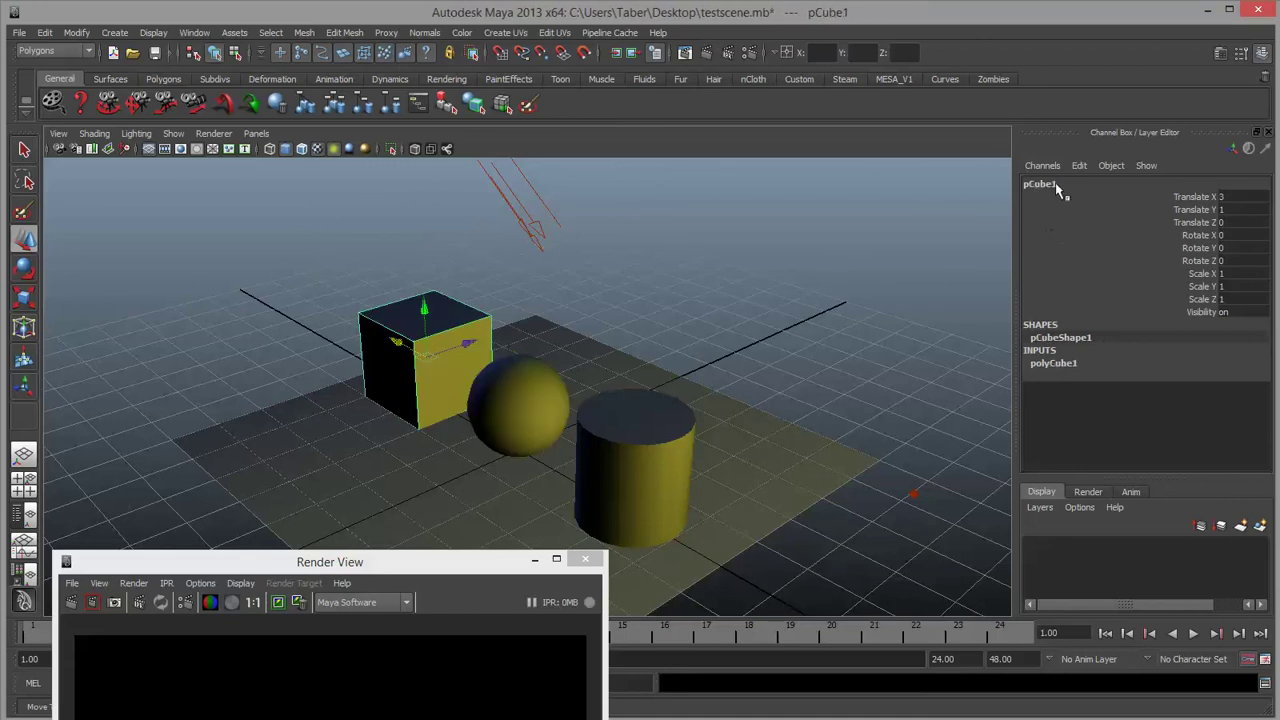
left_click(526, 230)
left_click_drag(902, 472, 953, 538)
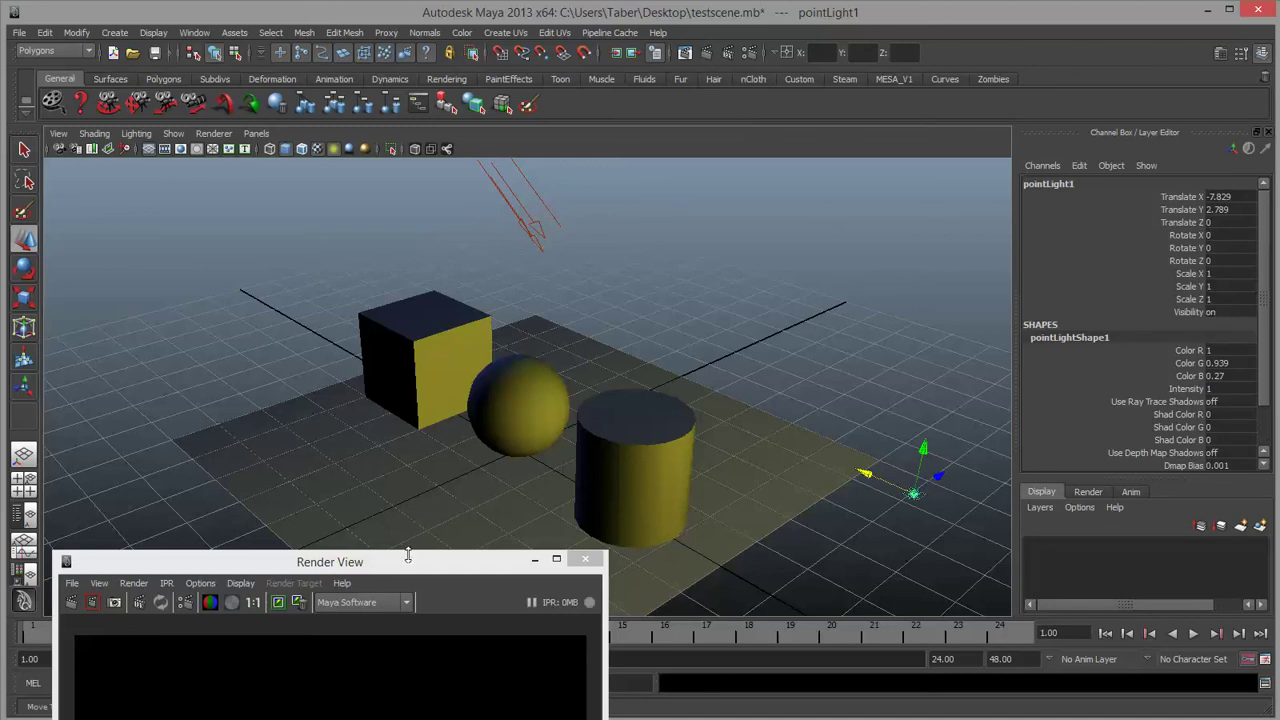
Minimize the rendered image and open the light-centric light linking editor, enlarged to list all illuminated objects.
left_click_drag(415, 563, 418, 165)
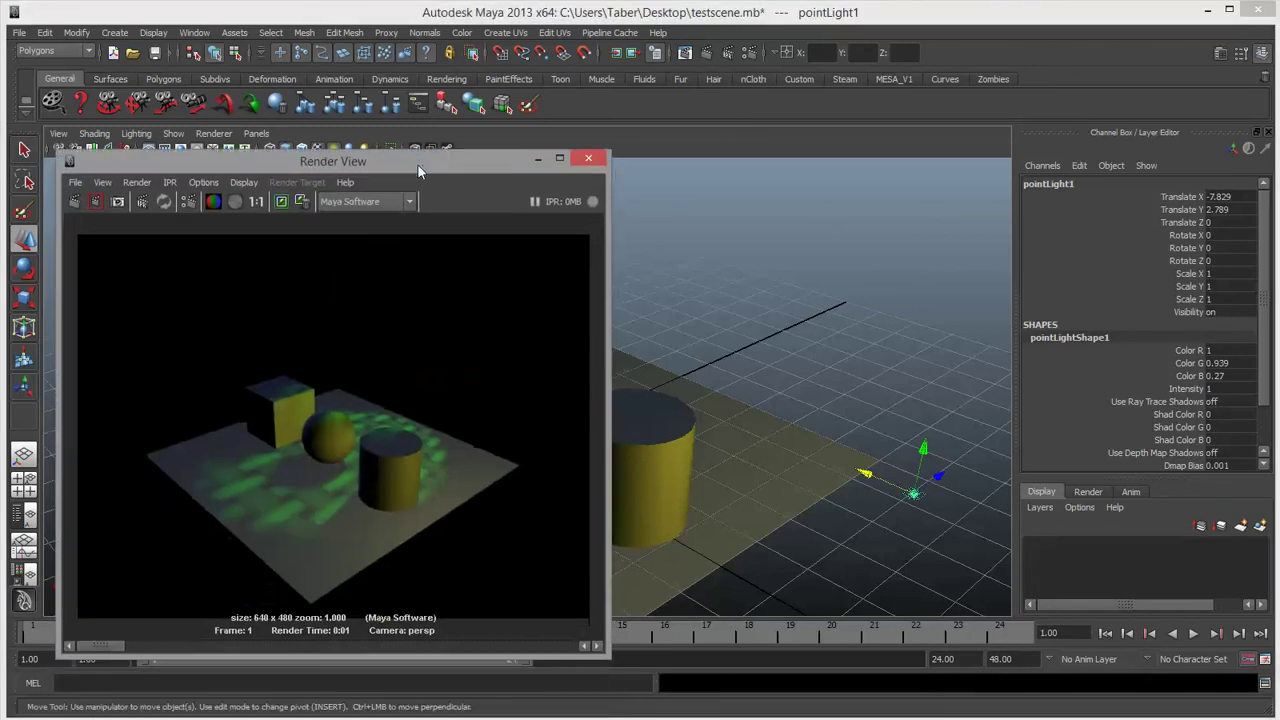
left_click(527, 159)
left_click(716, 337)
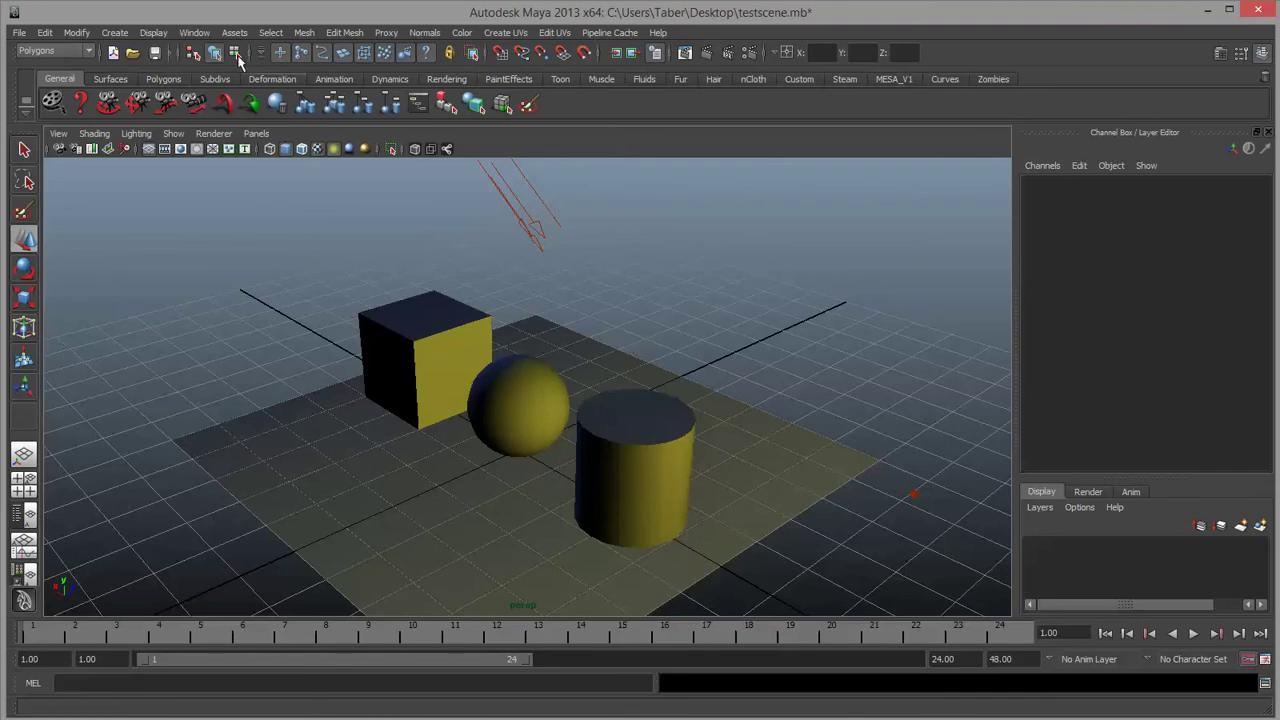
left_click(195, 33)
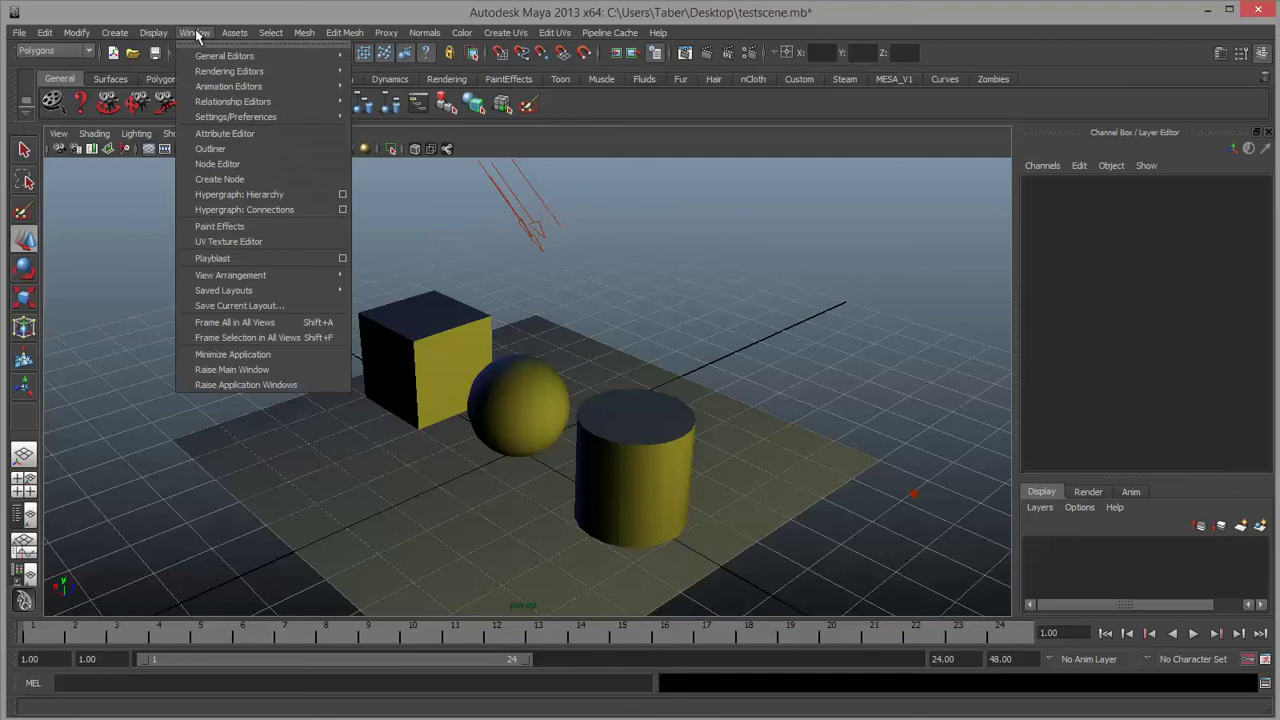
mouse_move(240, 102)
mouse_move(438, 266)
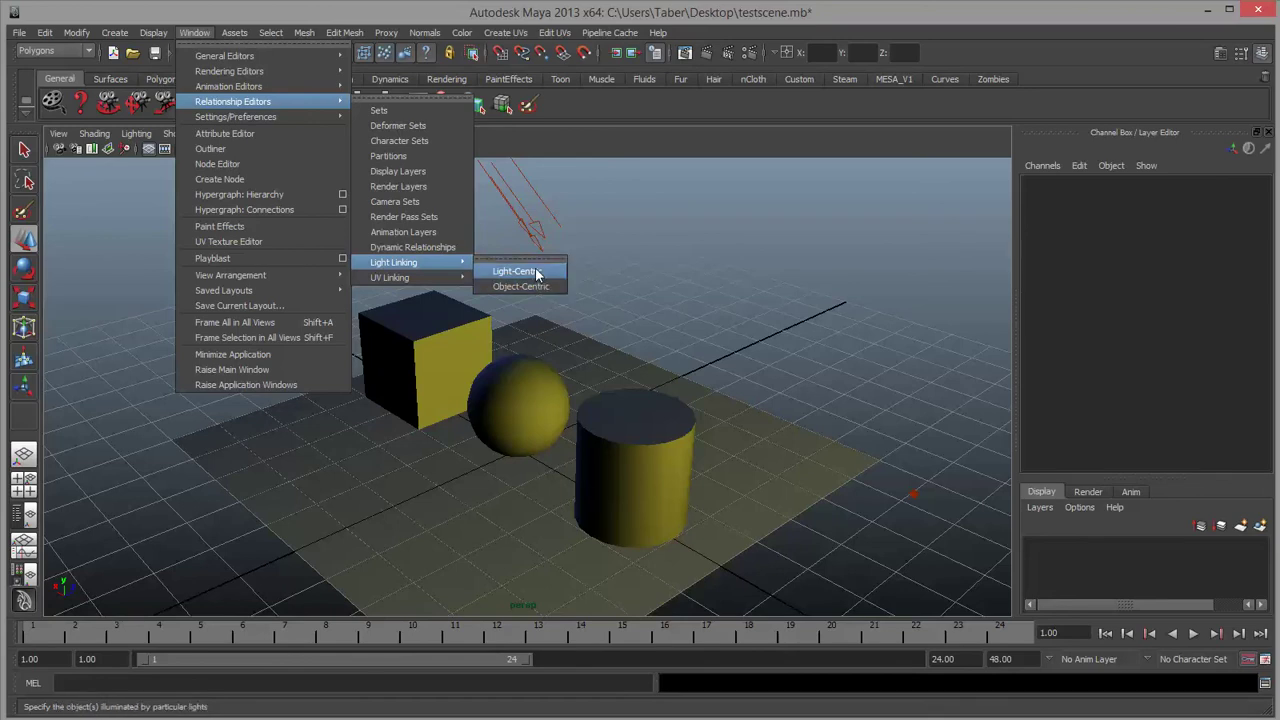
left_click(537, 272)
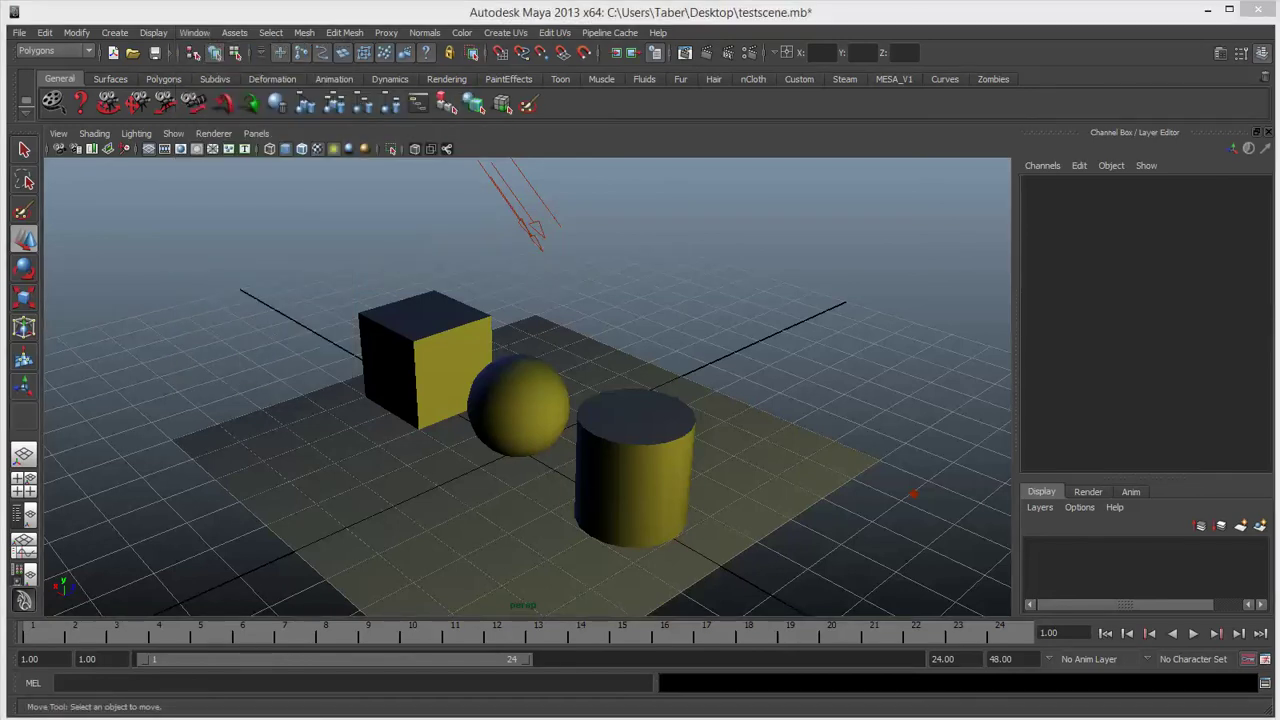
left_click_drag(591, 262, 323, 157)
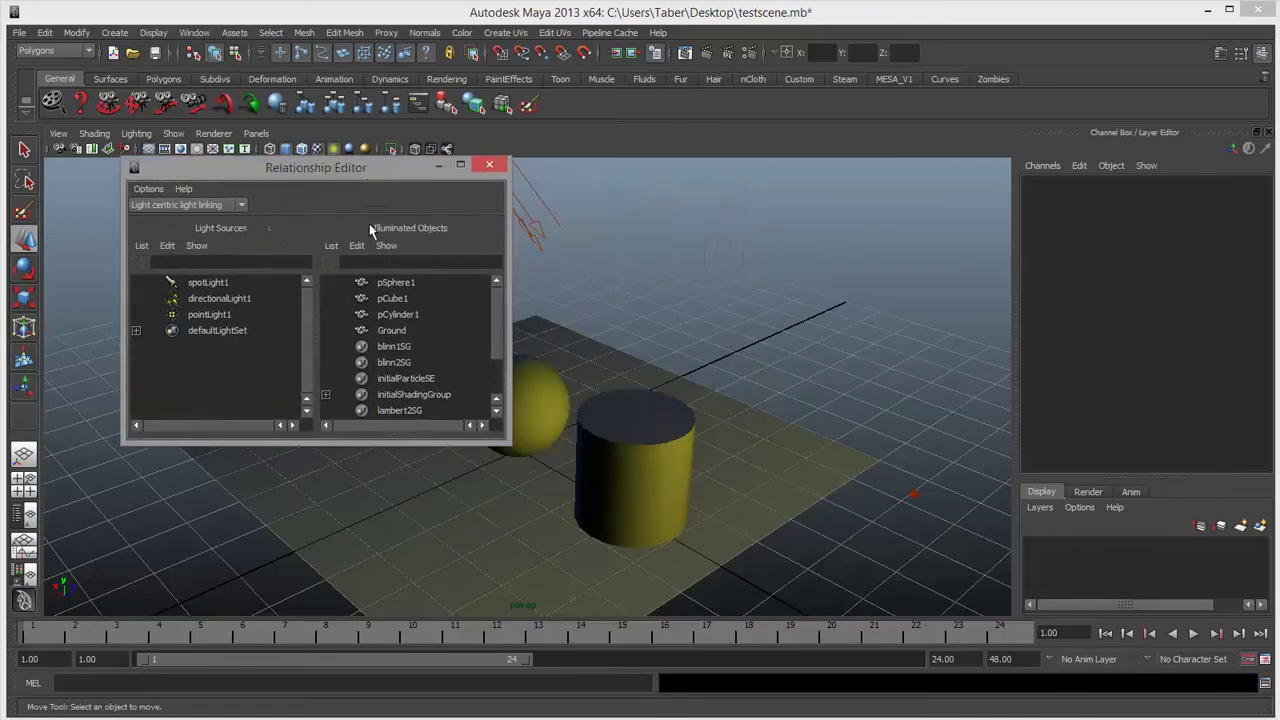
left_click_drag(388, 445, 388, 550)
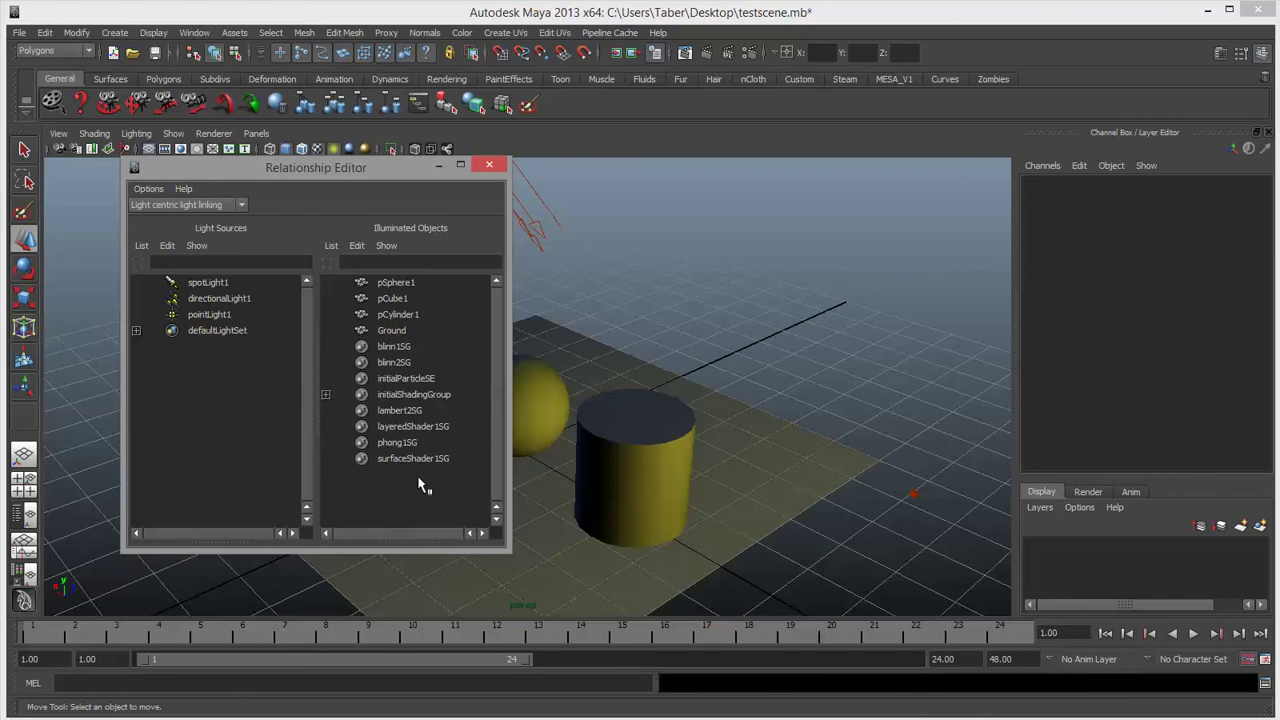
left_click_drag(348, 166, 249, 174)
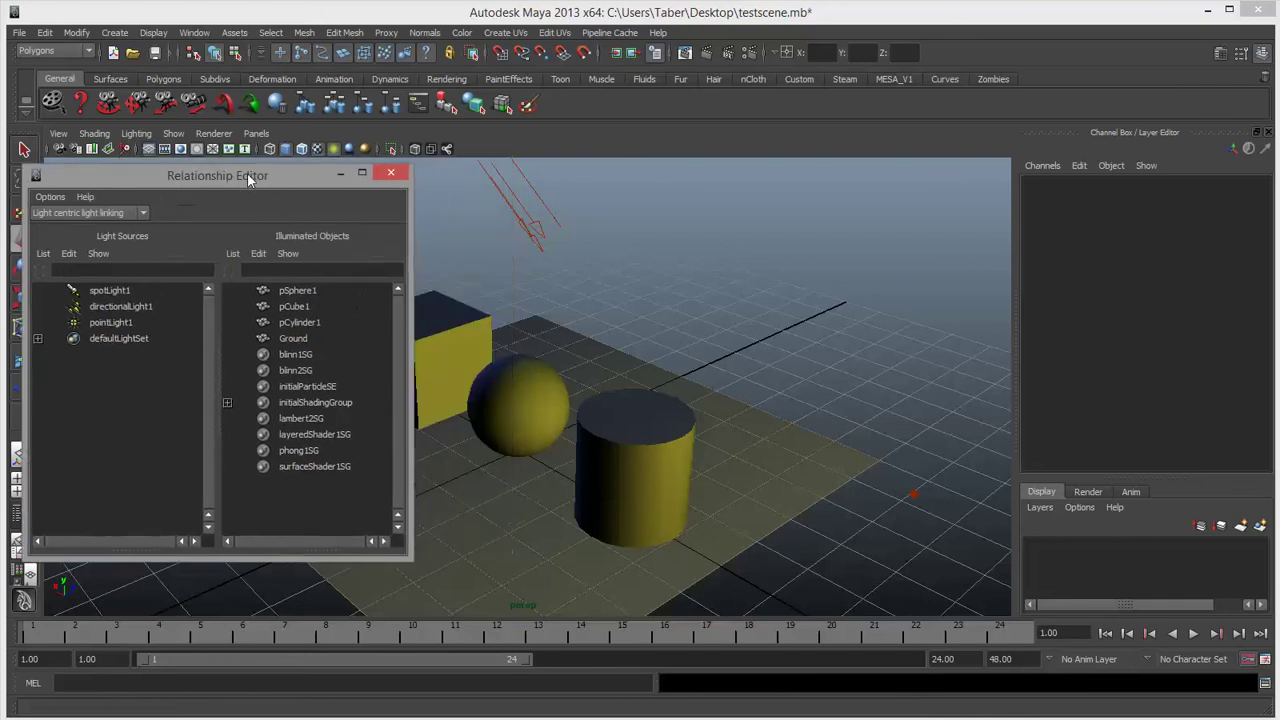
Unlink the Ground plane from both the directional light and the point light, keeping its link to the spot light.
left_click(110, 289)
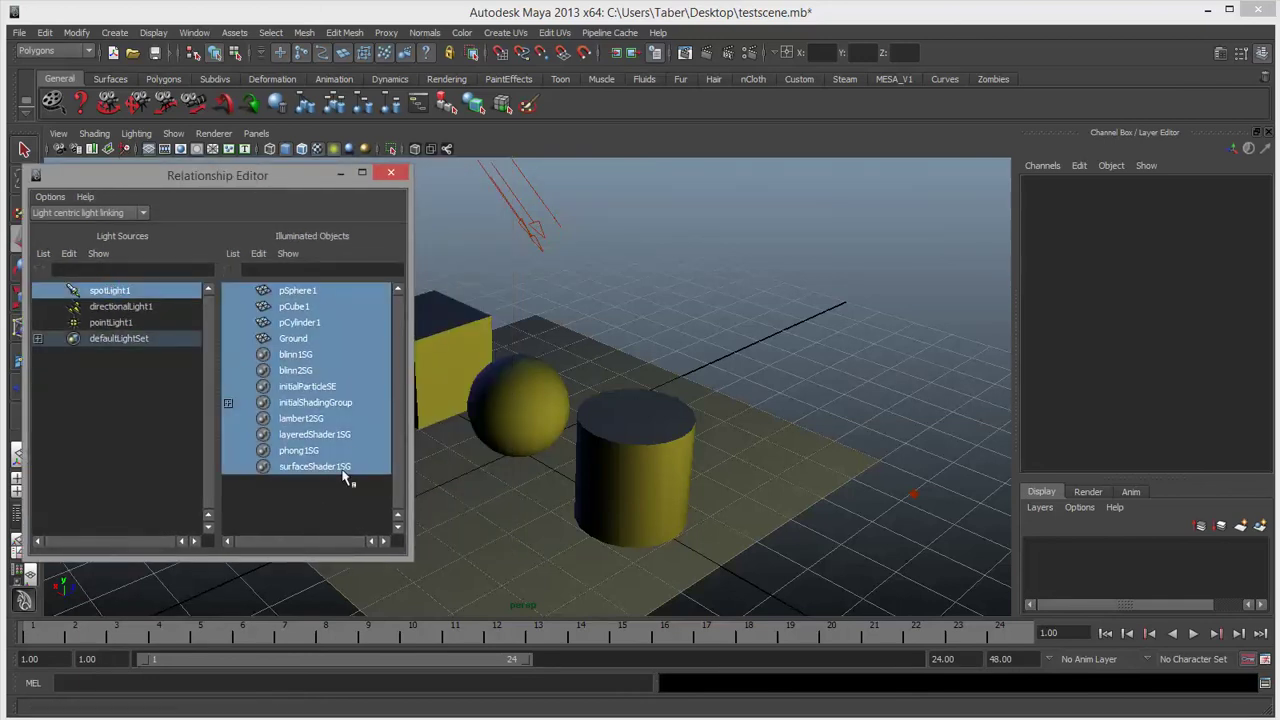
left_click(120, 306)
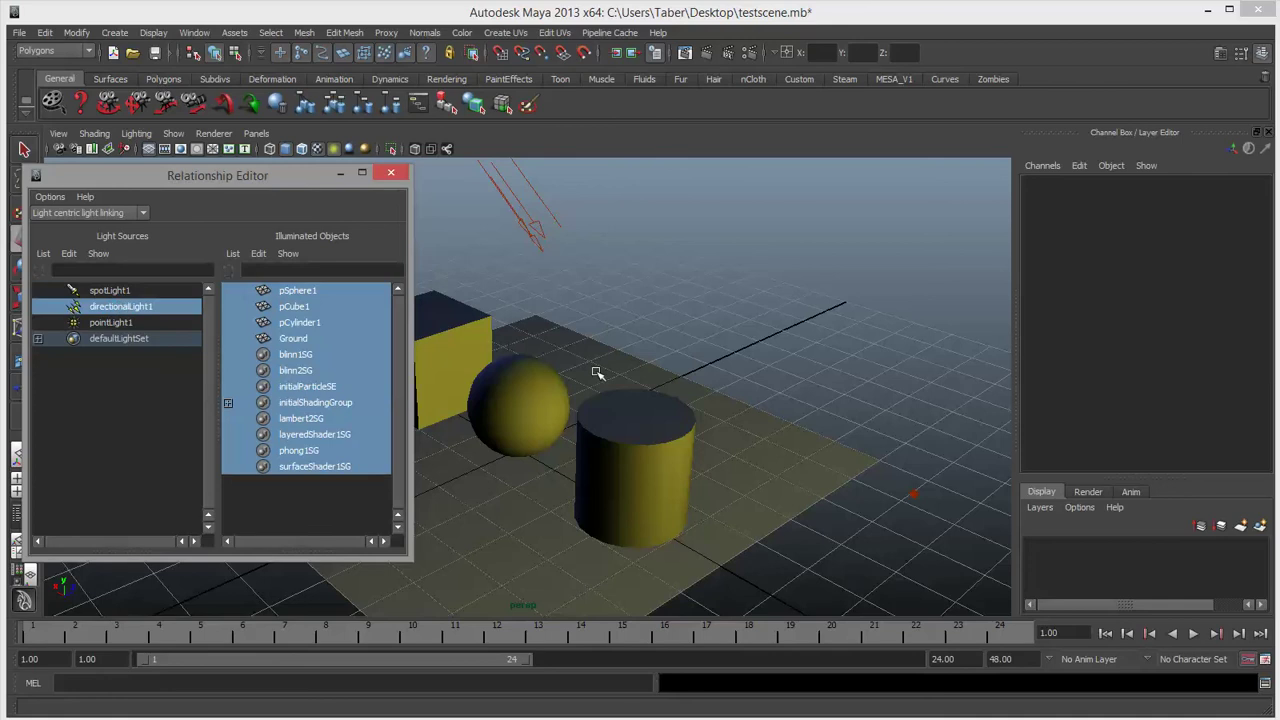
left_click(296, 338)
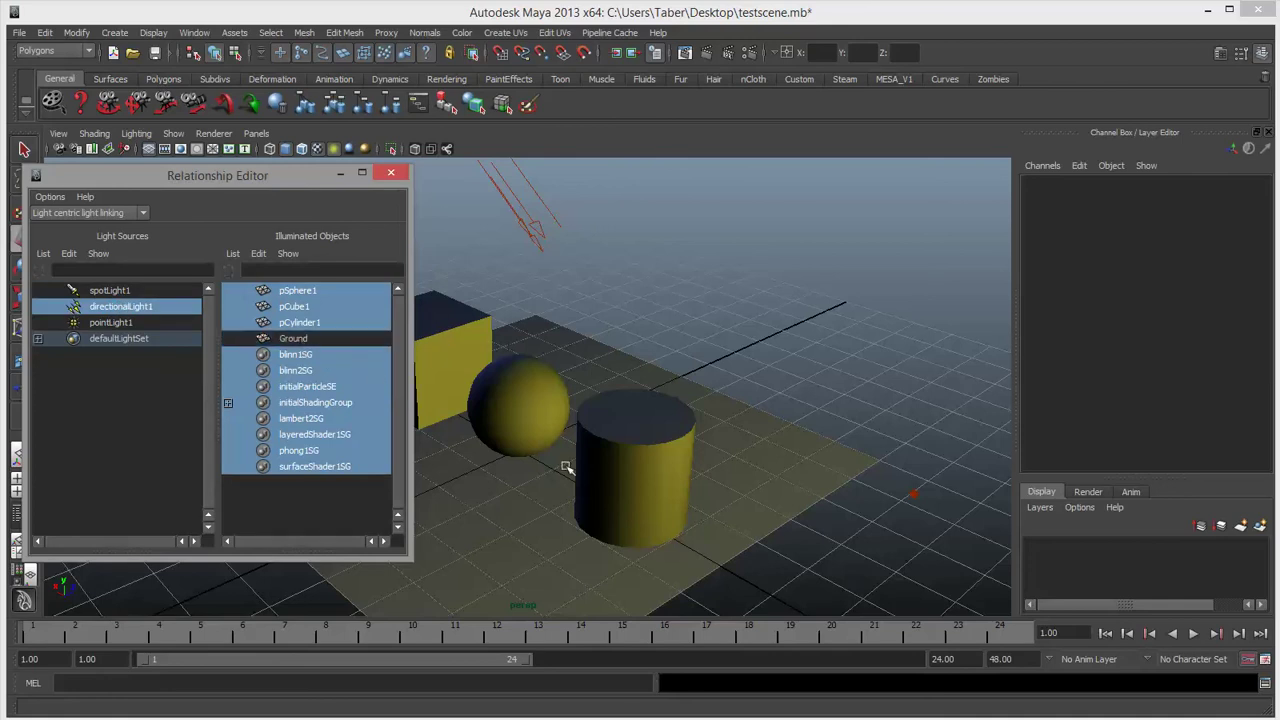
left_click(108, 323)
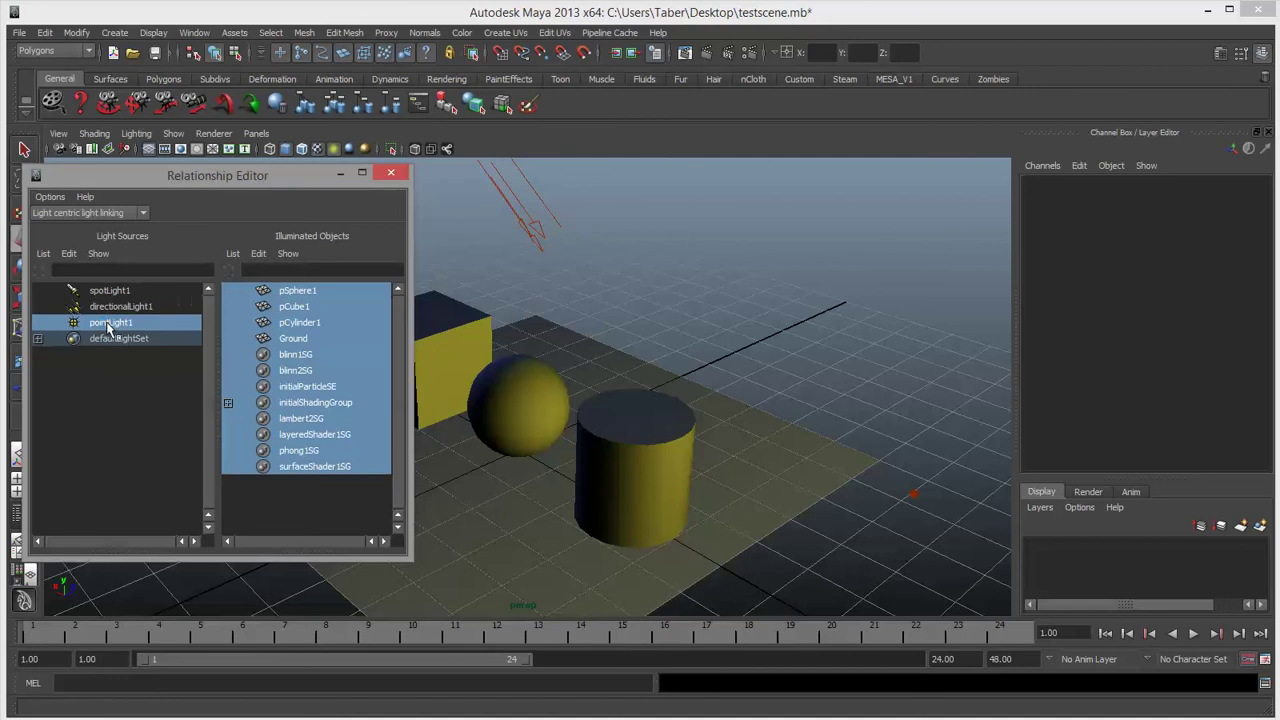
left_click(302, 339)
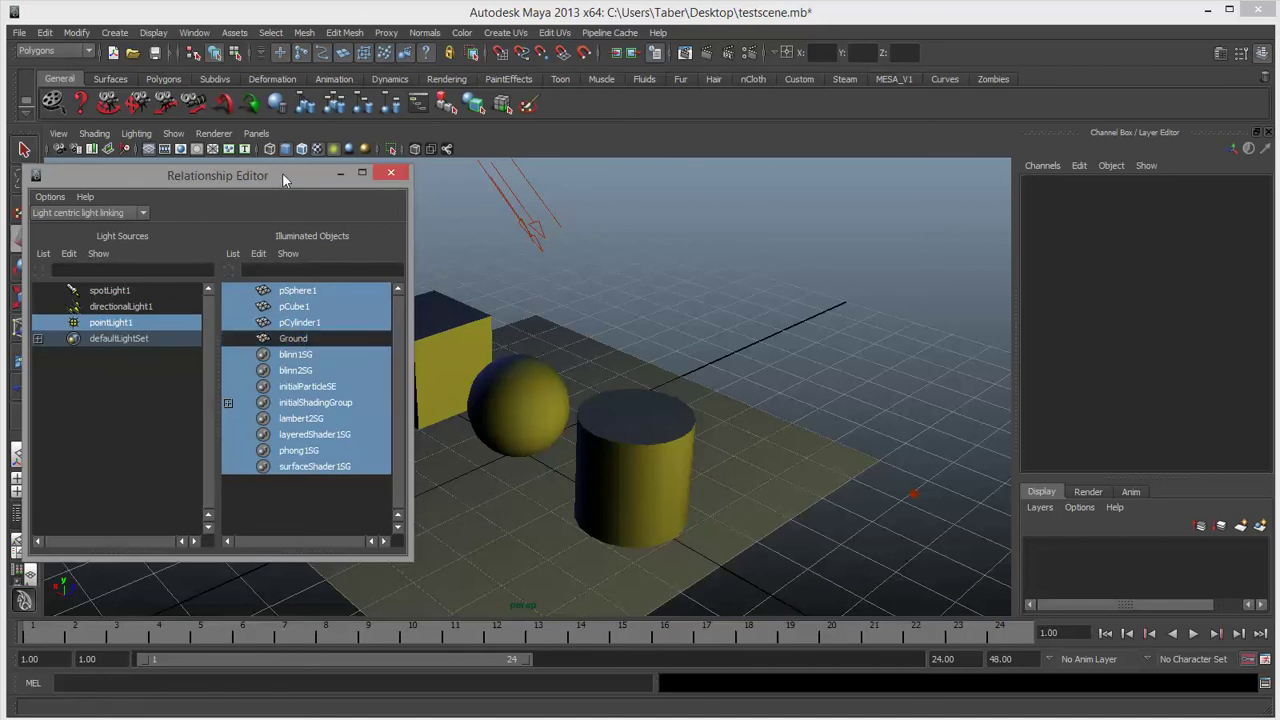
Close the light linking editor and render the scene with the changed light links.
left_click_drag(282, 179, 712, 181)
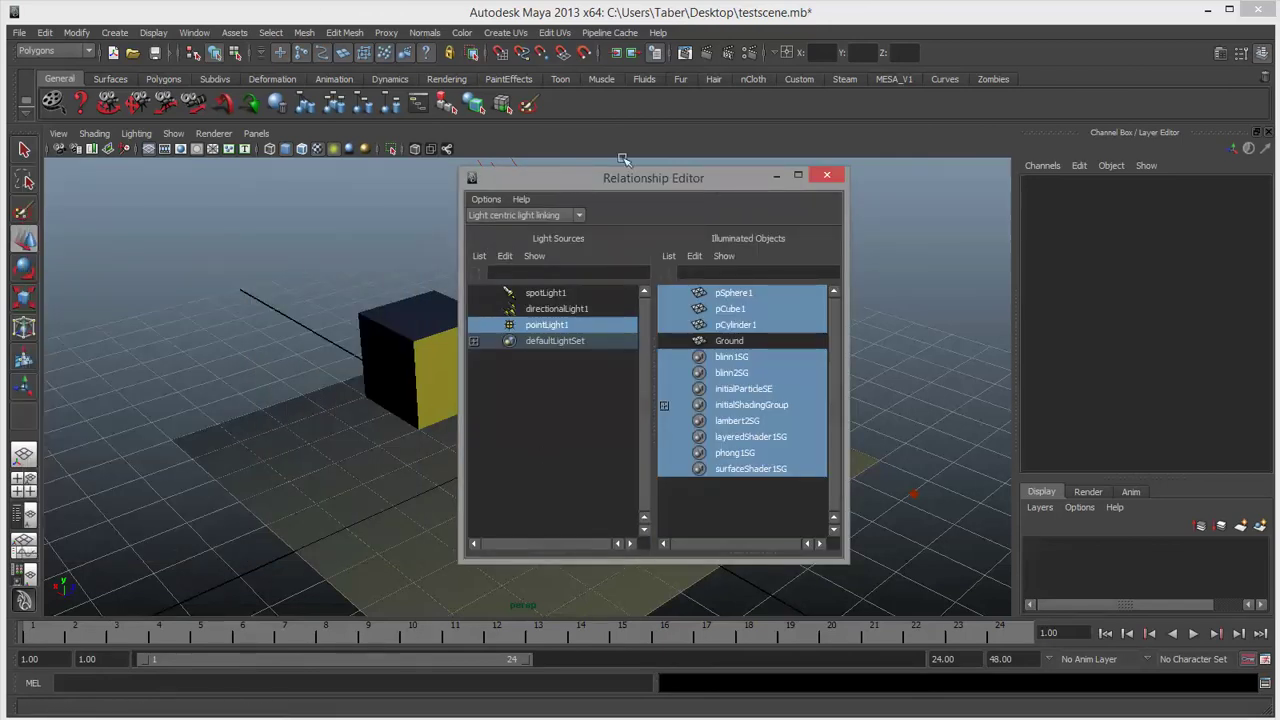
left_click(826, 175)
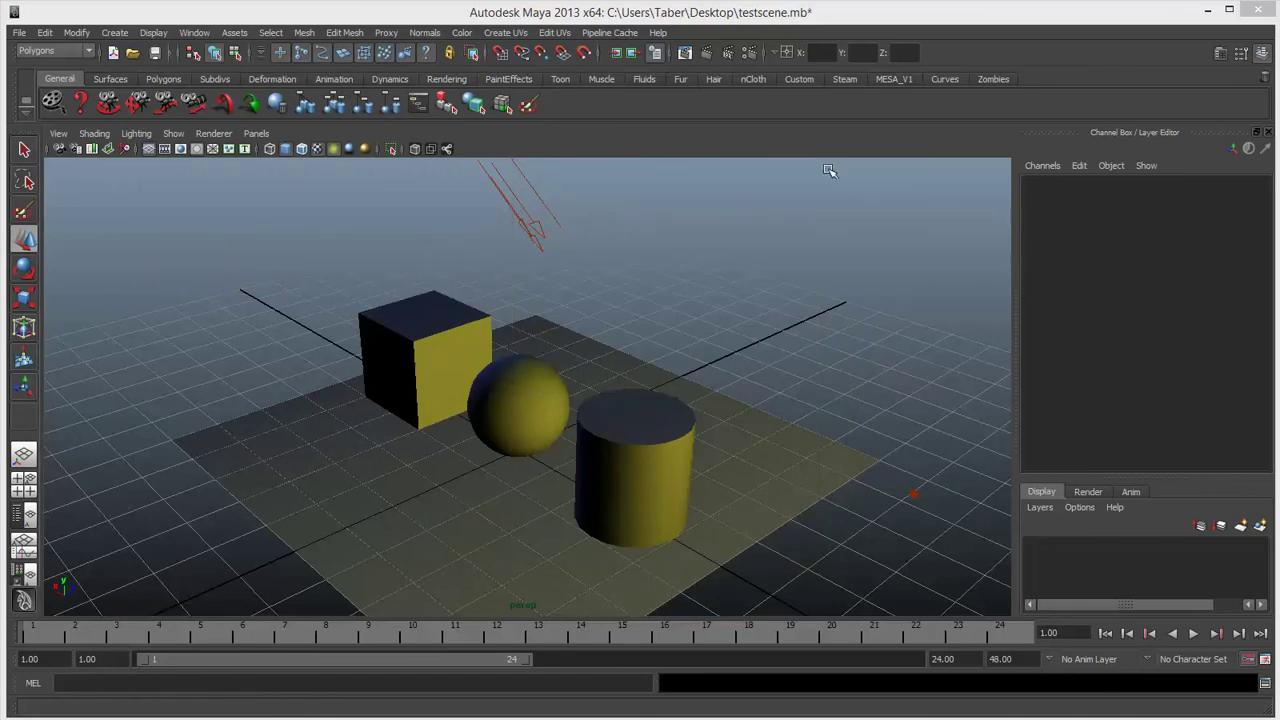
left_click(702, 54)
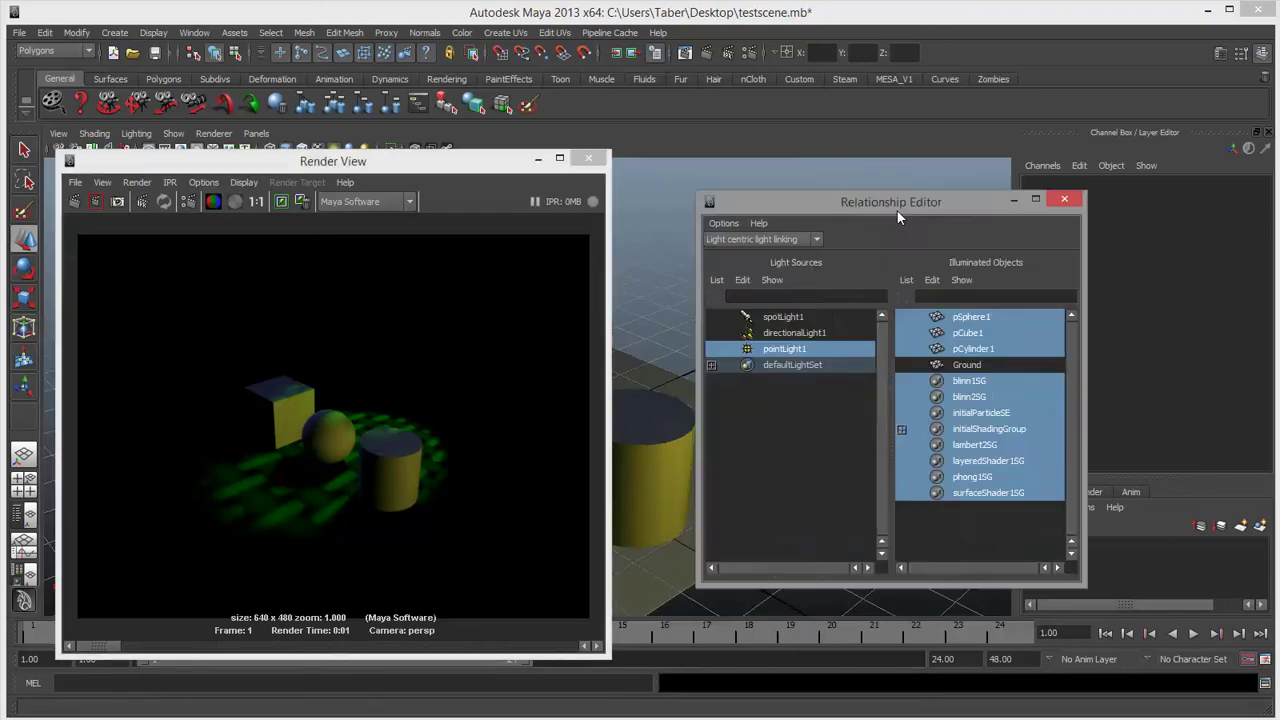
Switch to object-centric light linking, view the lights linked to the sphere, and close the editor and the rendered image.
left_click_drag(897, 211, 611, 188)
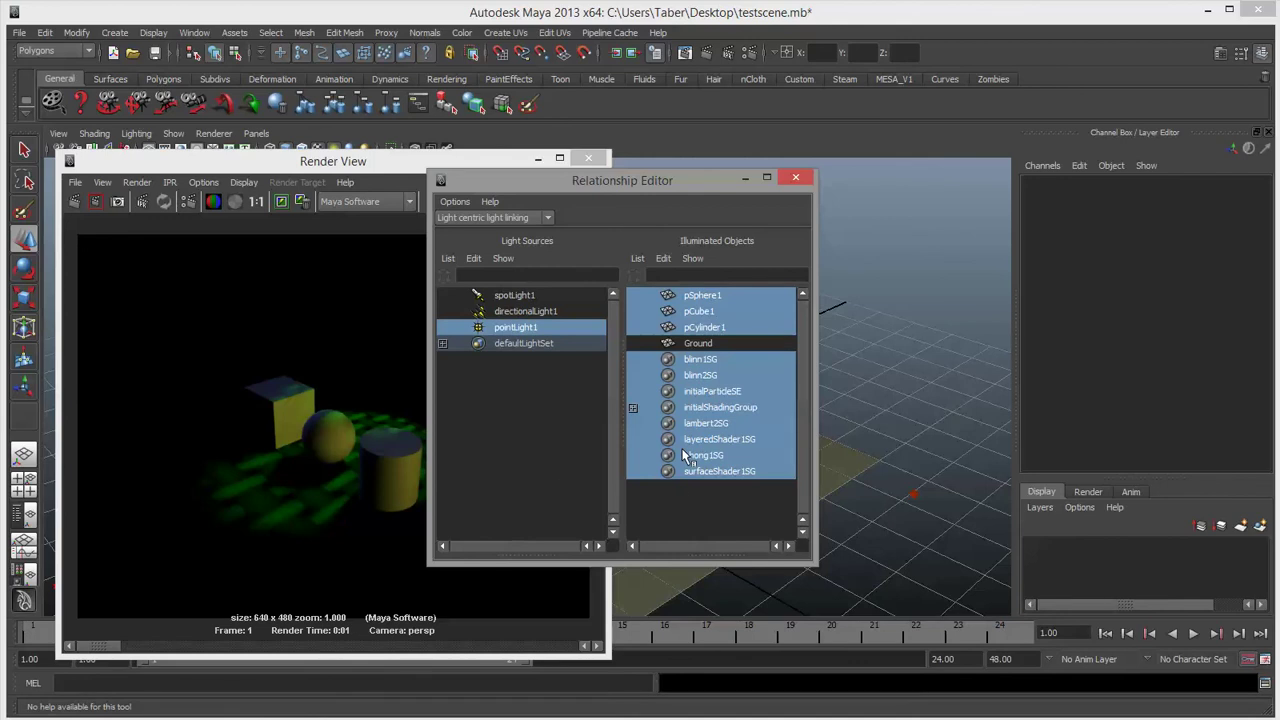
left_click(196, 32)
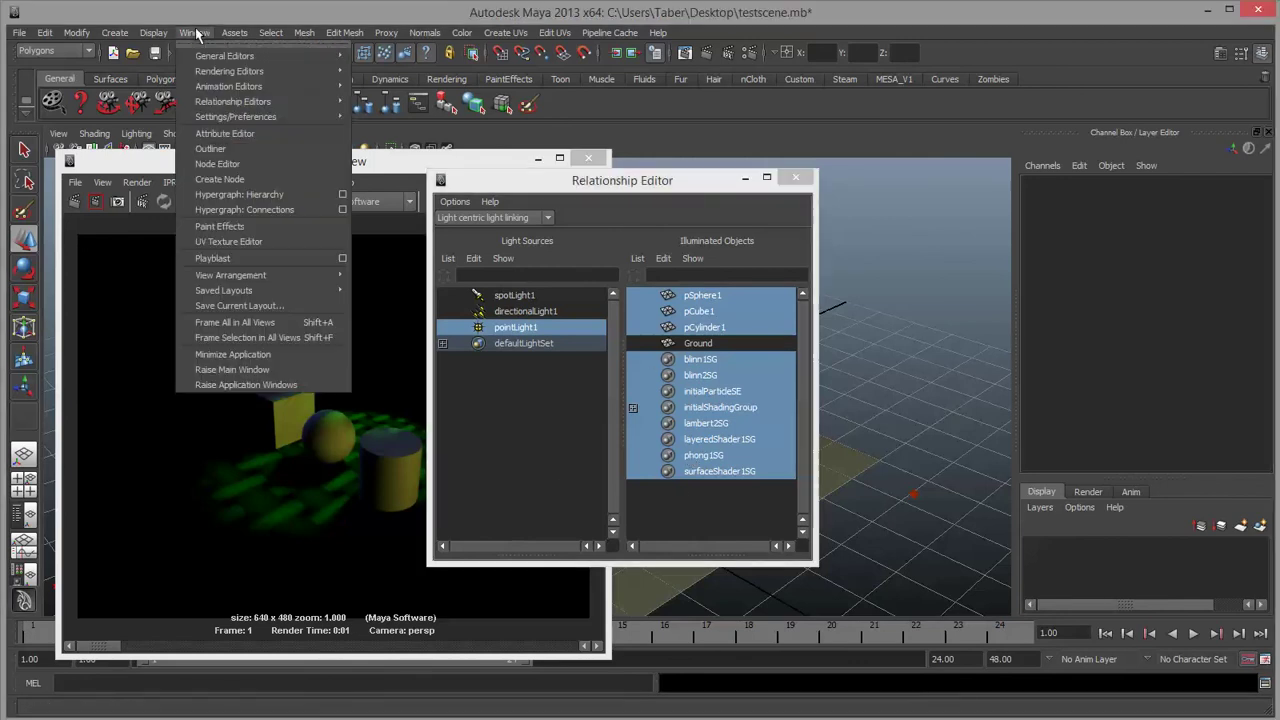
mouse_move(226, 104)
mouse_move(452, 264)
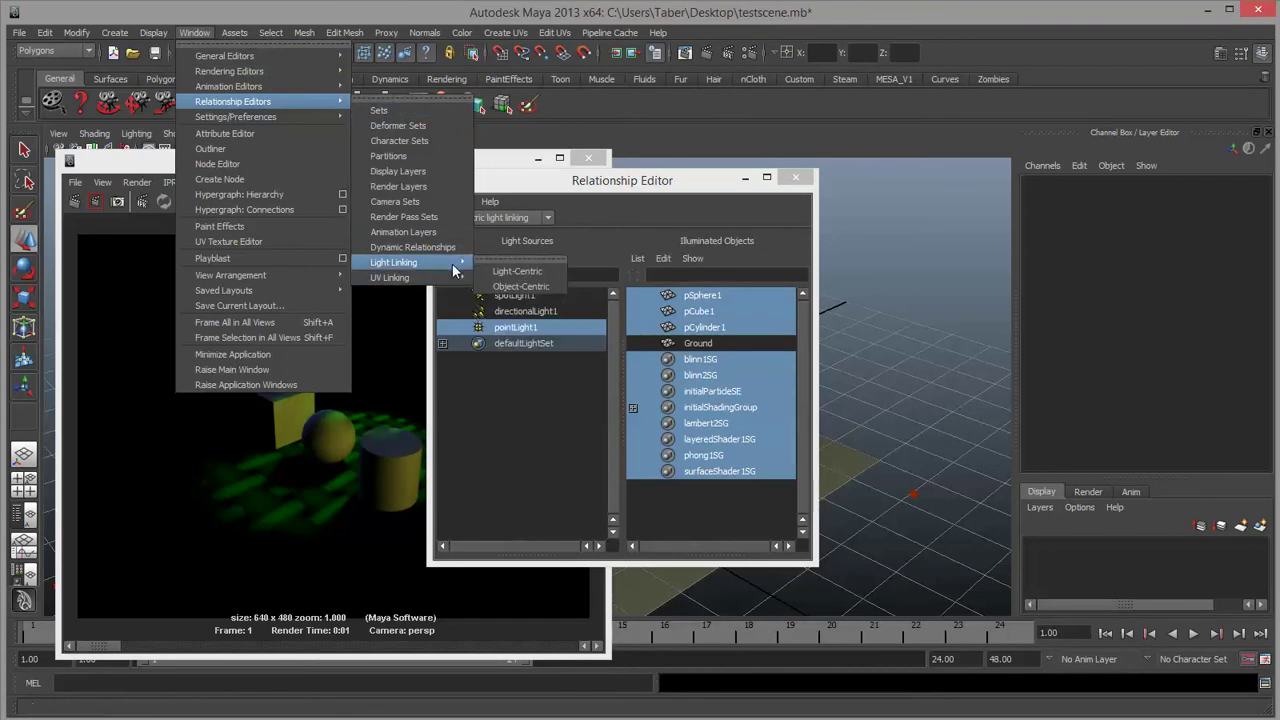
left_click(528, 287)
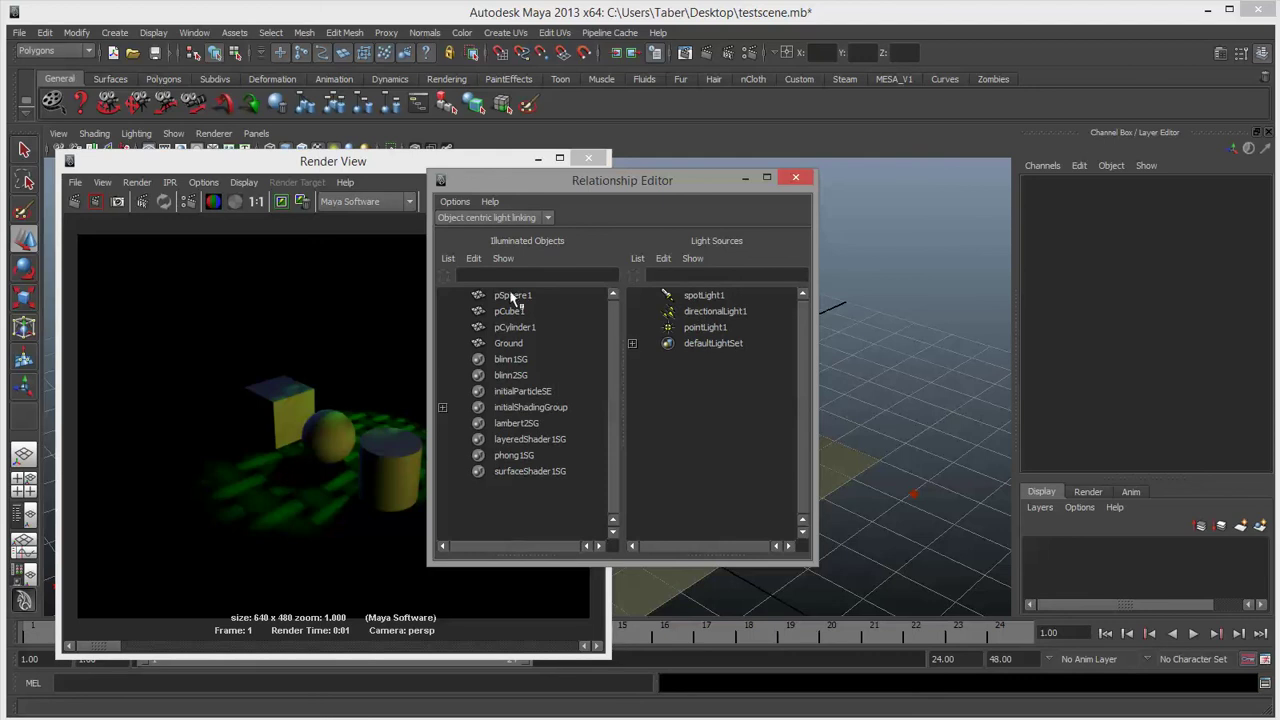
left_click(511, 295)
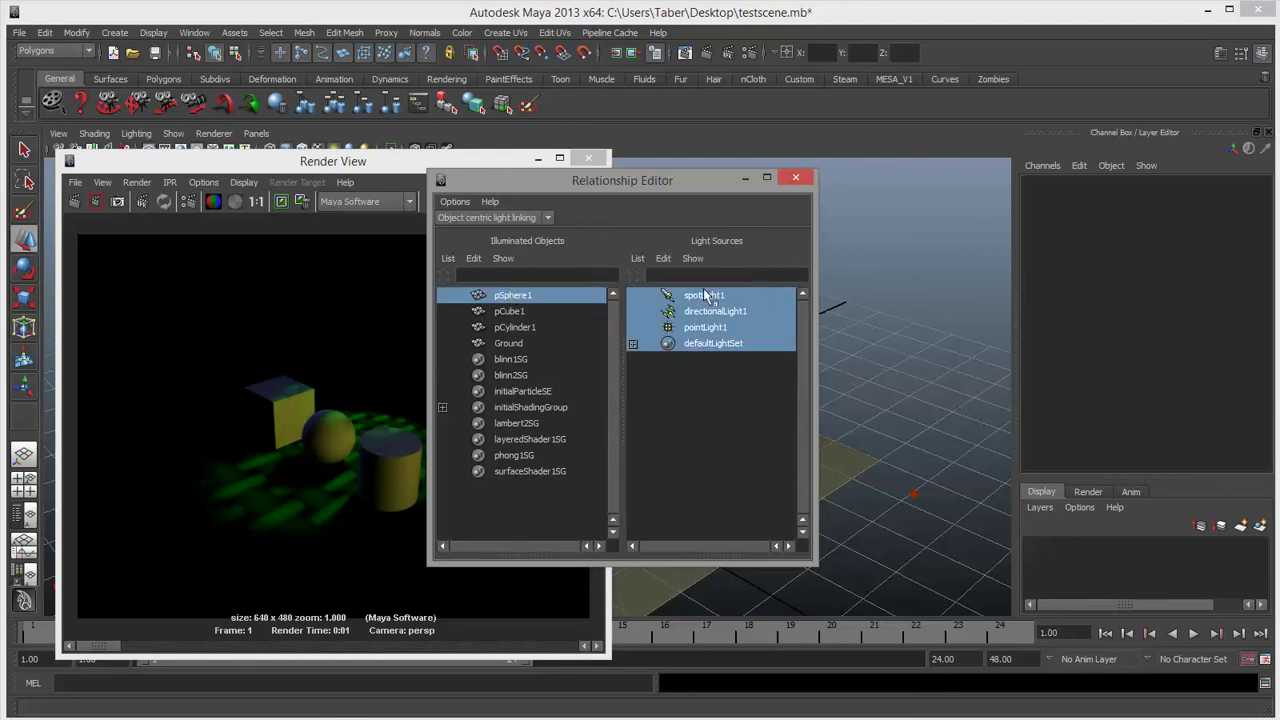
left_click(558, 508)
left_click(797, 178)
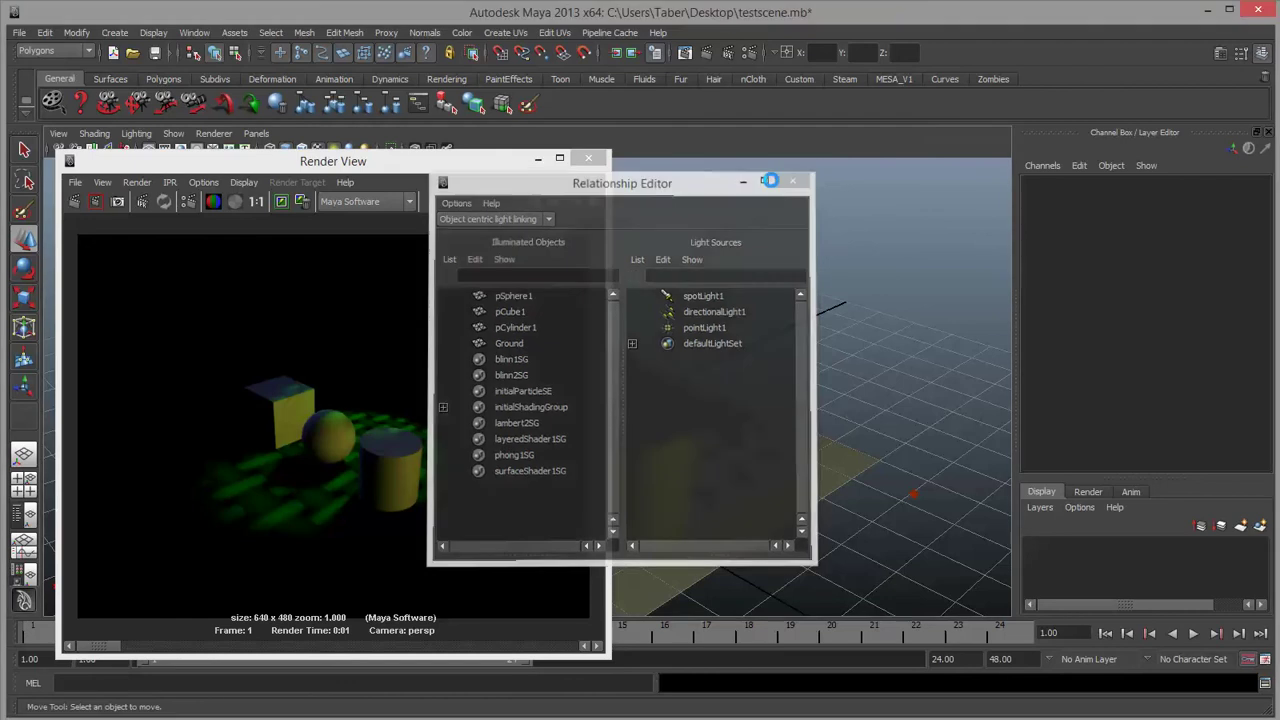
left_click(587, 161)
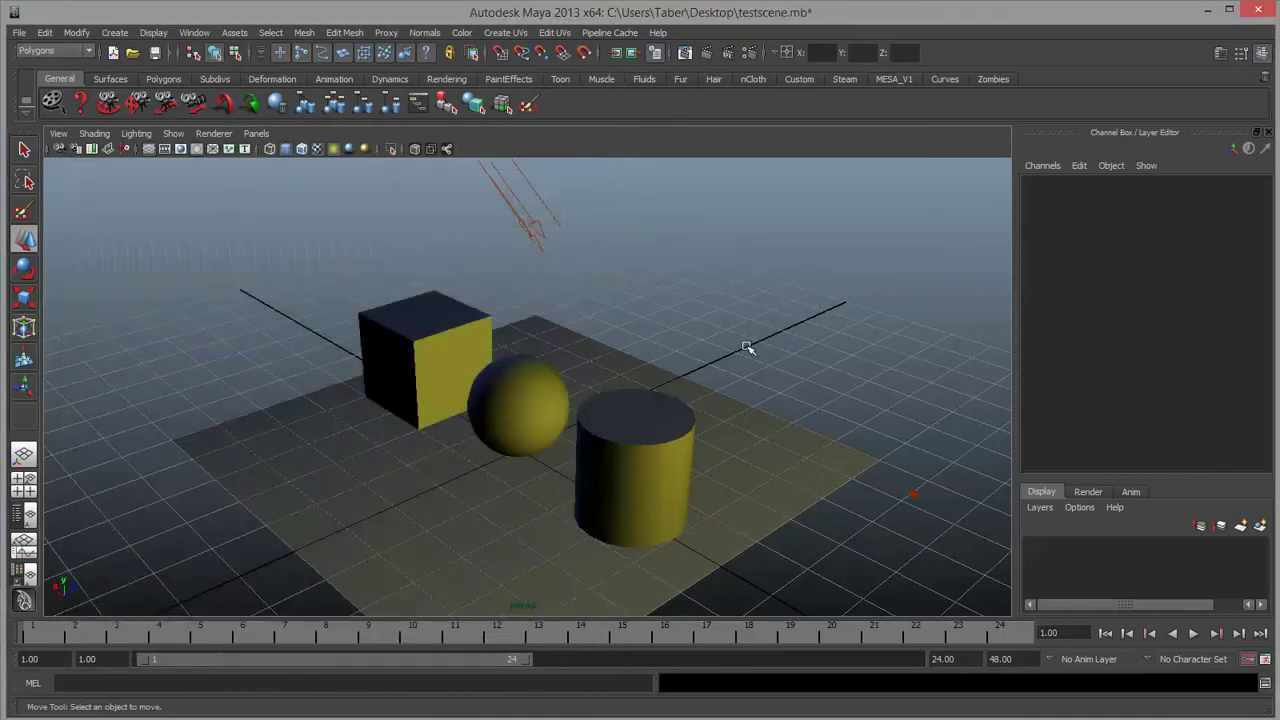
Delete the directional, spot and point lights from the scene.
scroll(749, 349, "down", 5)
left_click(654, 342)
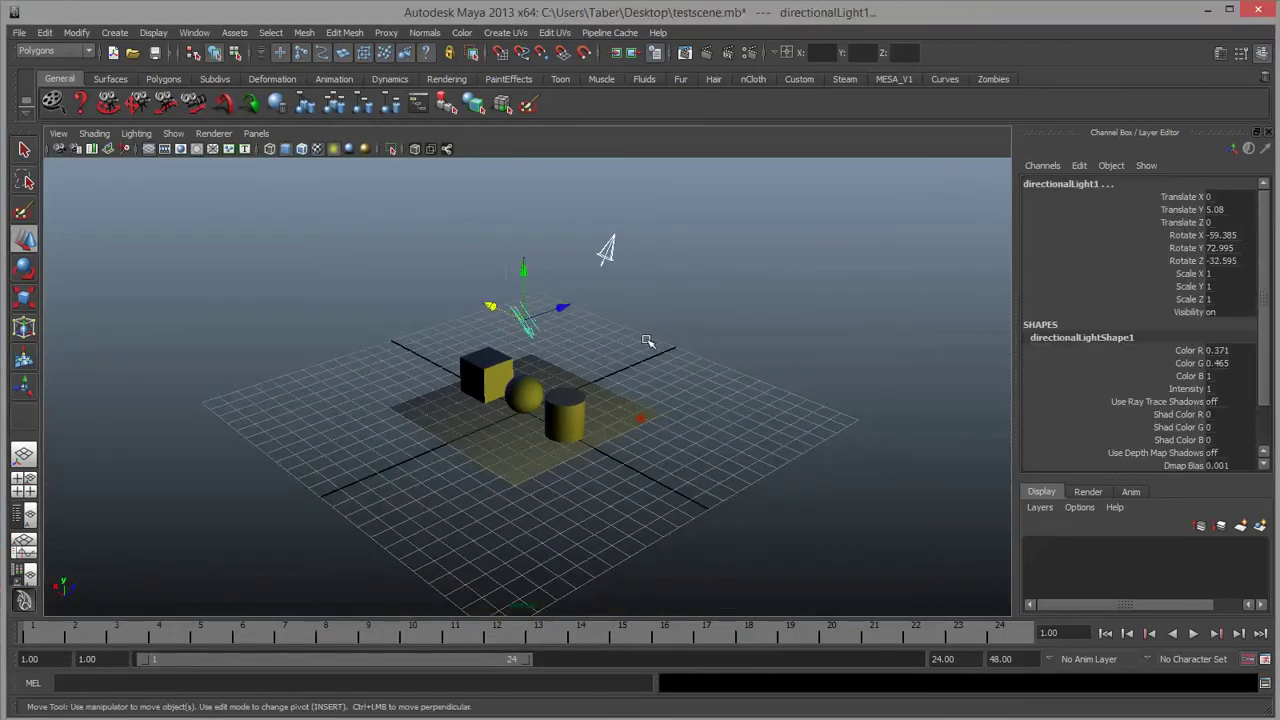
left_click(694, 449)
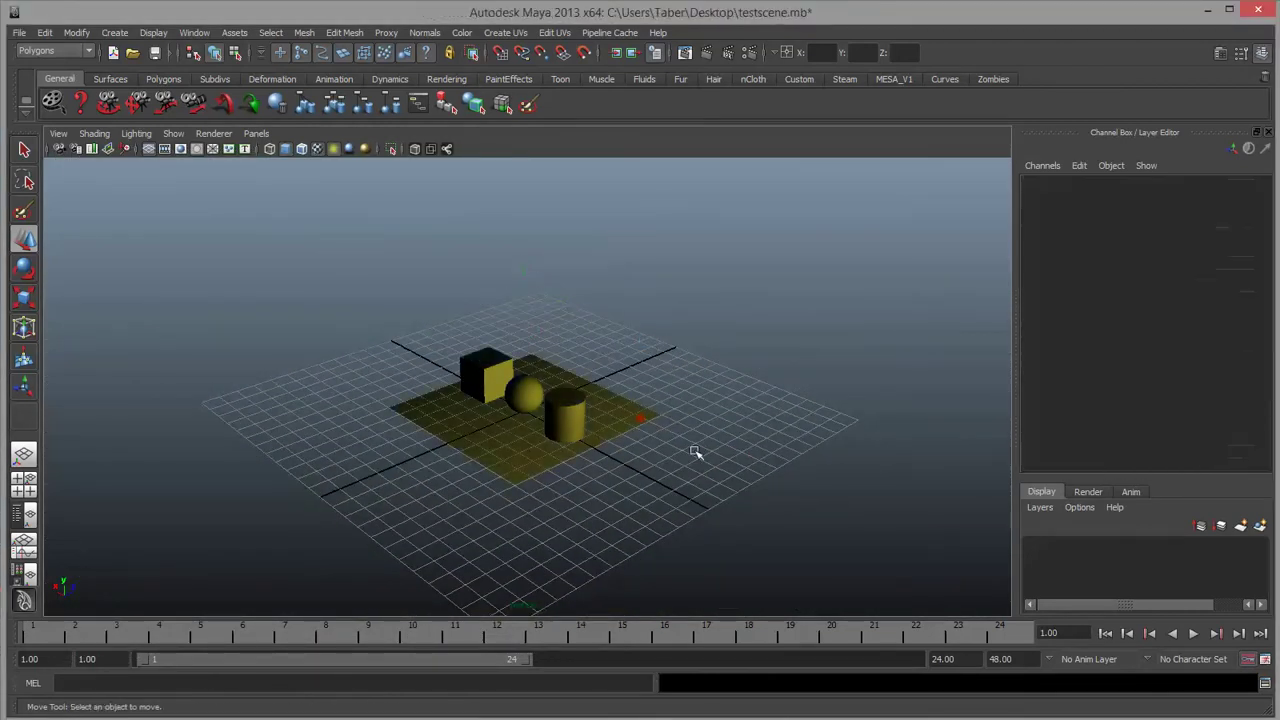
left_click(640, 416)
left_click(643, 416)
key("Delete")
Create a point light and move it beside the cube to about 3.03 in Y and -5.86 in Z.
scroll(679, 429, "up", 5)
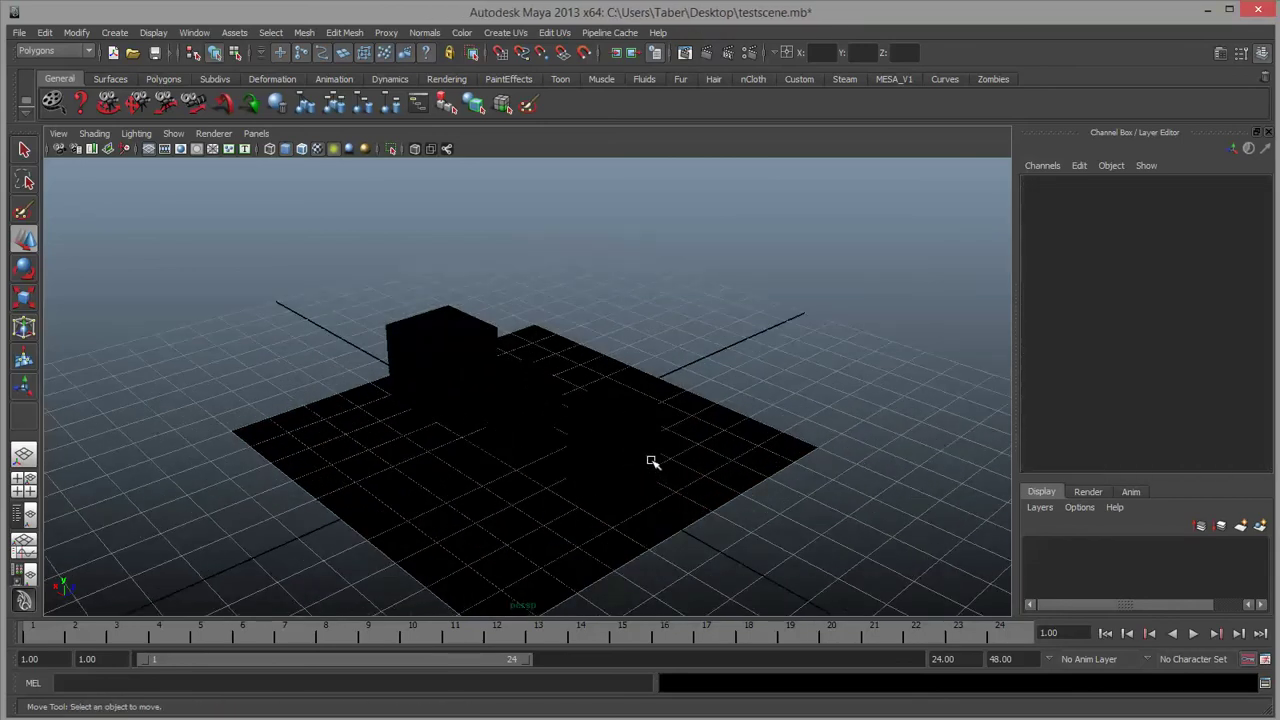
middle_click_drag(652, 462, 647, 410, "alt")
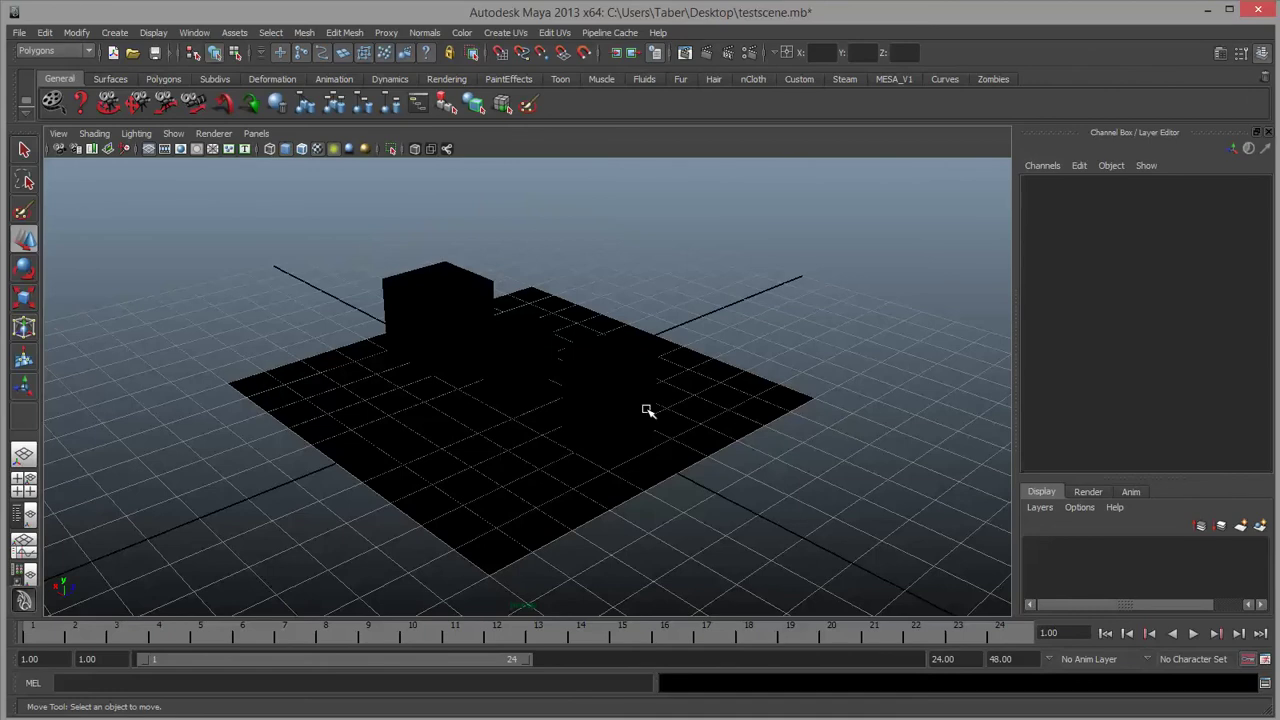
scroll(648, 410, "down", 2)
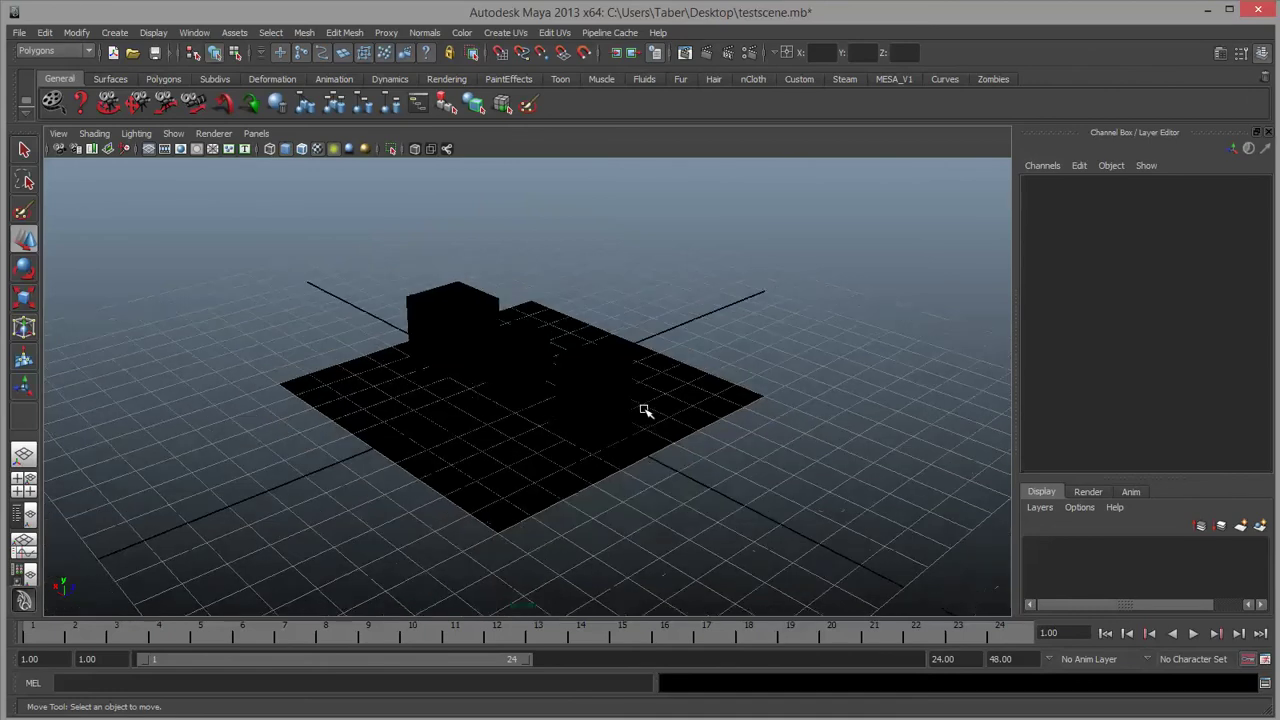
mouse_move(626, 414)
left_mouse_down("alt")
mouse_move(626, 443)
mouse_move(626, 417)
left_mouse_up("alt")
middle_click_drag(586, 423, 623, 449, "alt")
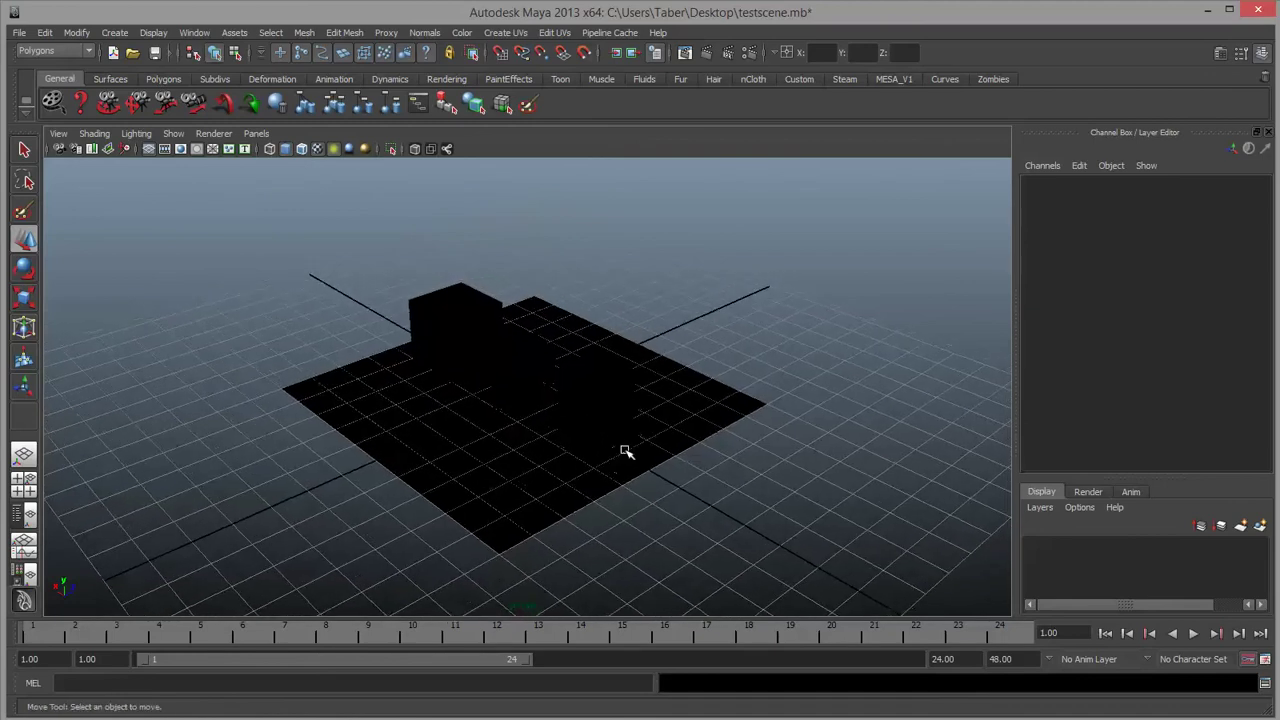
left_click_drag(623, 449, 629, 449, "alt")
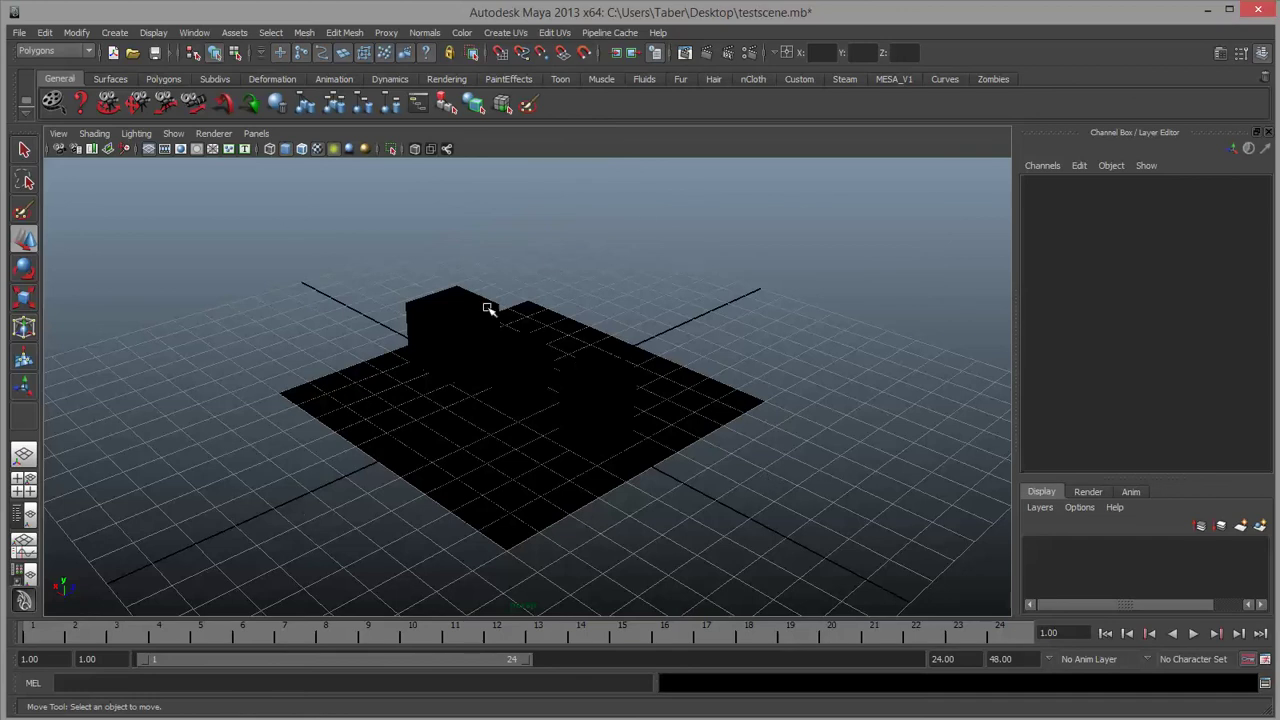
left_click(152, 32)
mouse_move(128, 30)
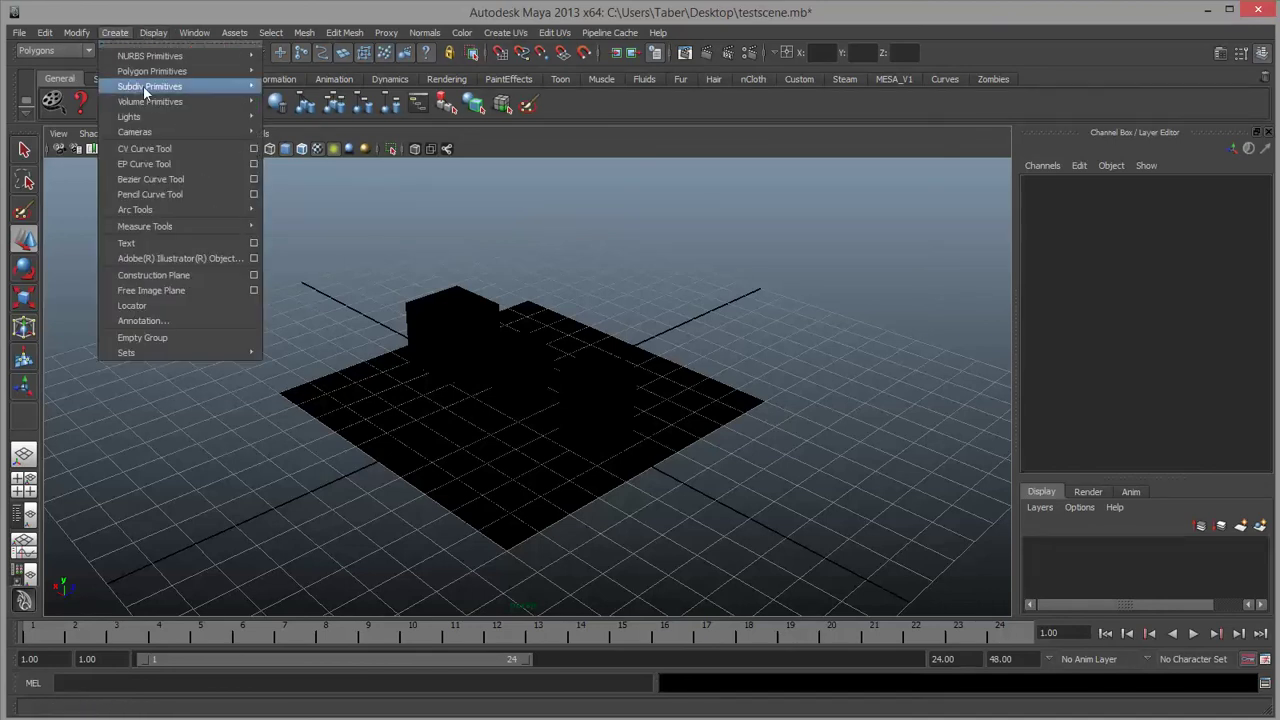
mouse_move(150, 116)
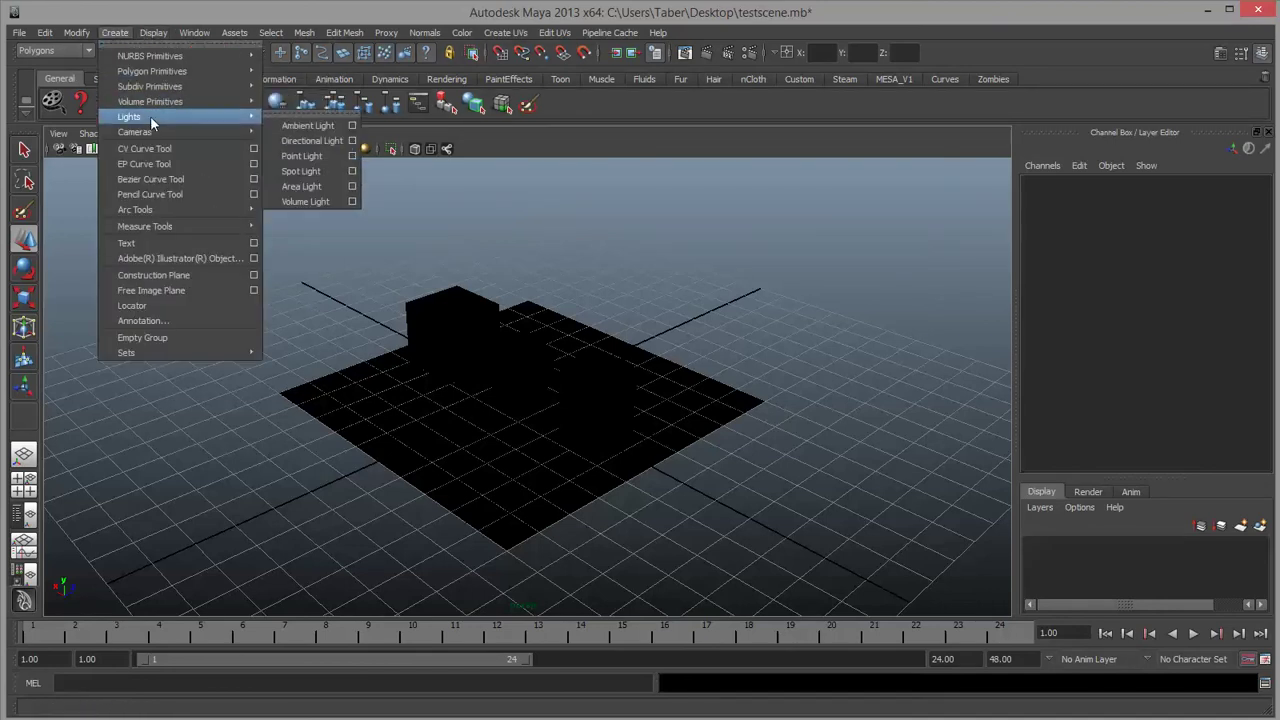
left_click(319, 156)
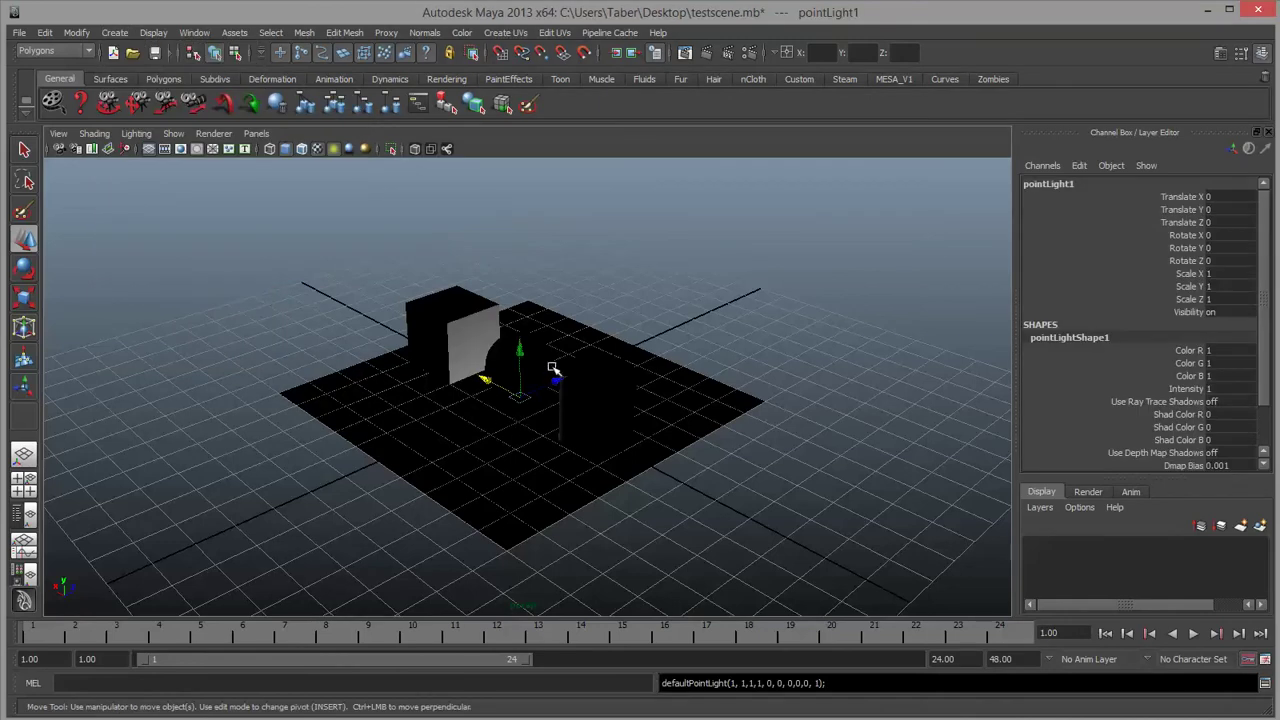
middle_click_drag(555, 381, 355, 452)
left_click_drag(347, 428, 344, 326)
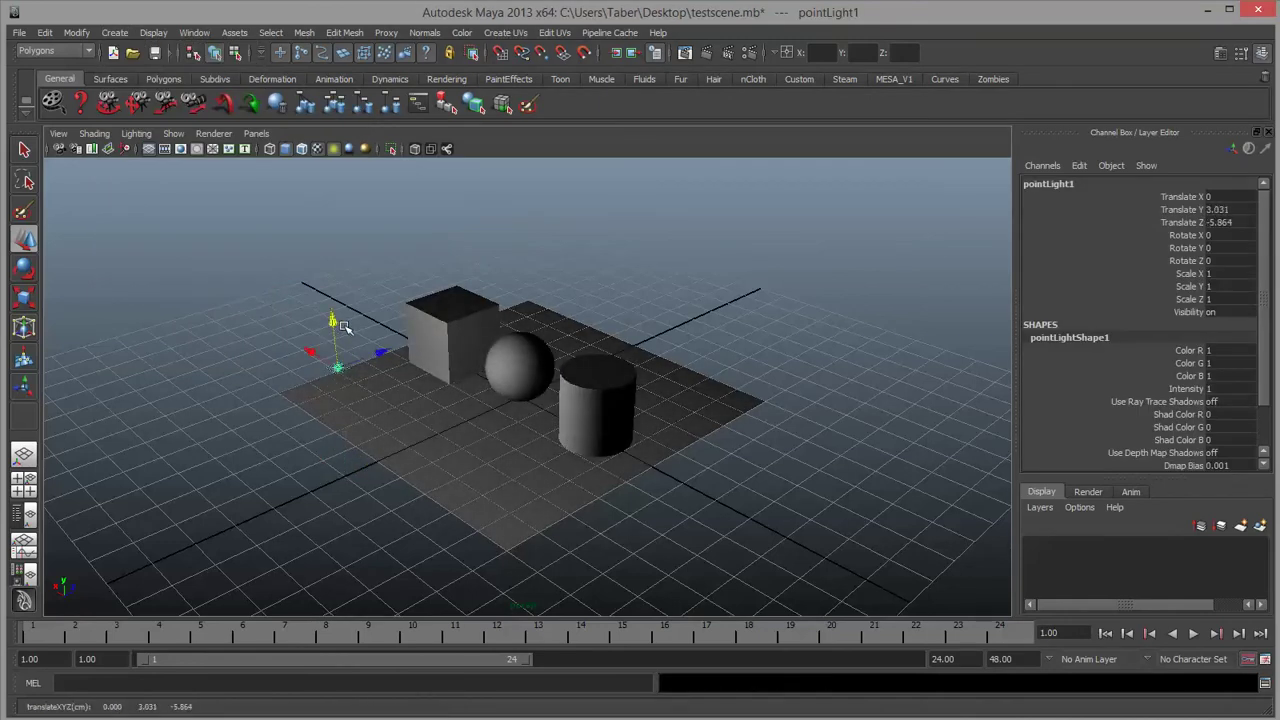
Rename the point light to KEY and raise it to about 4.52 in Y.
double_click(1080, 184)
type("KE")
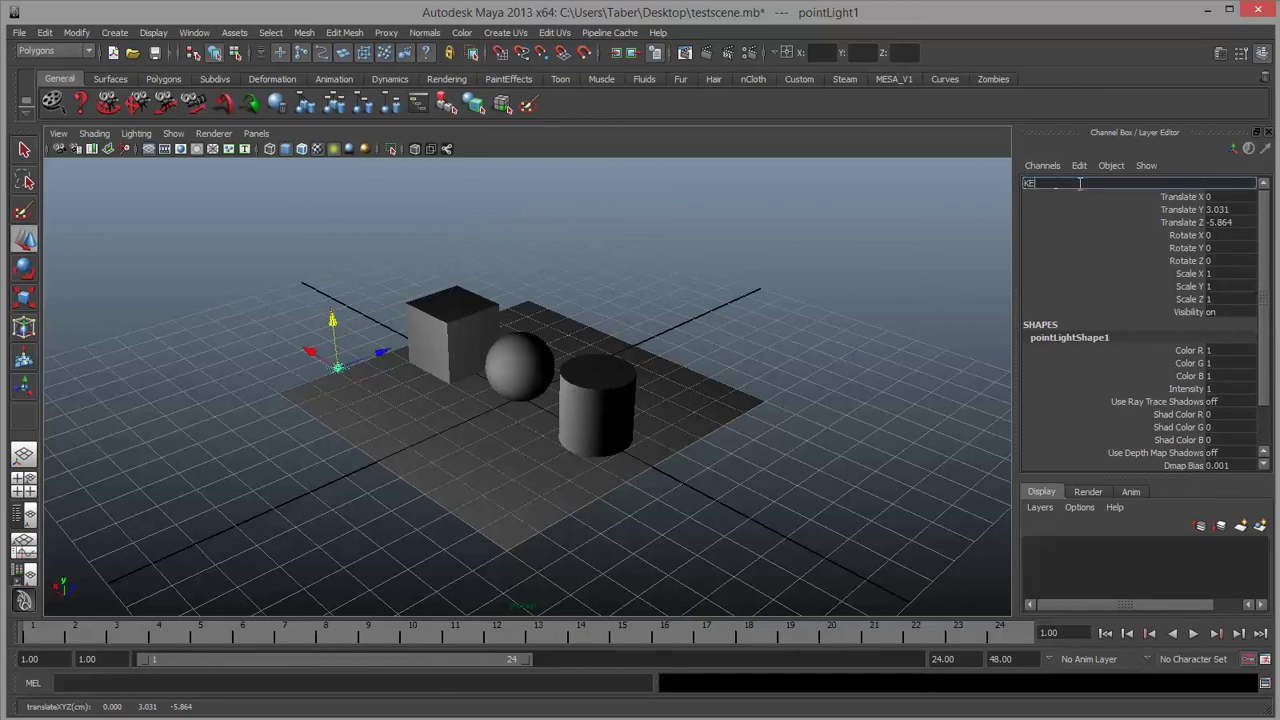
type("Y")
key("Return")
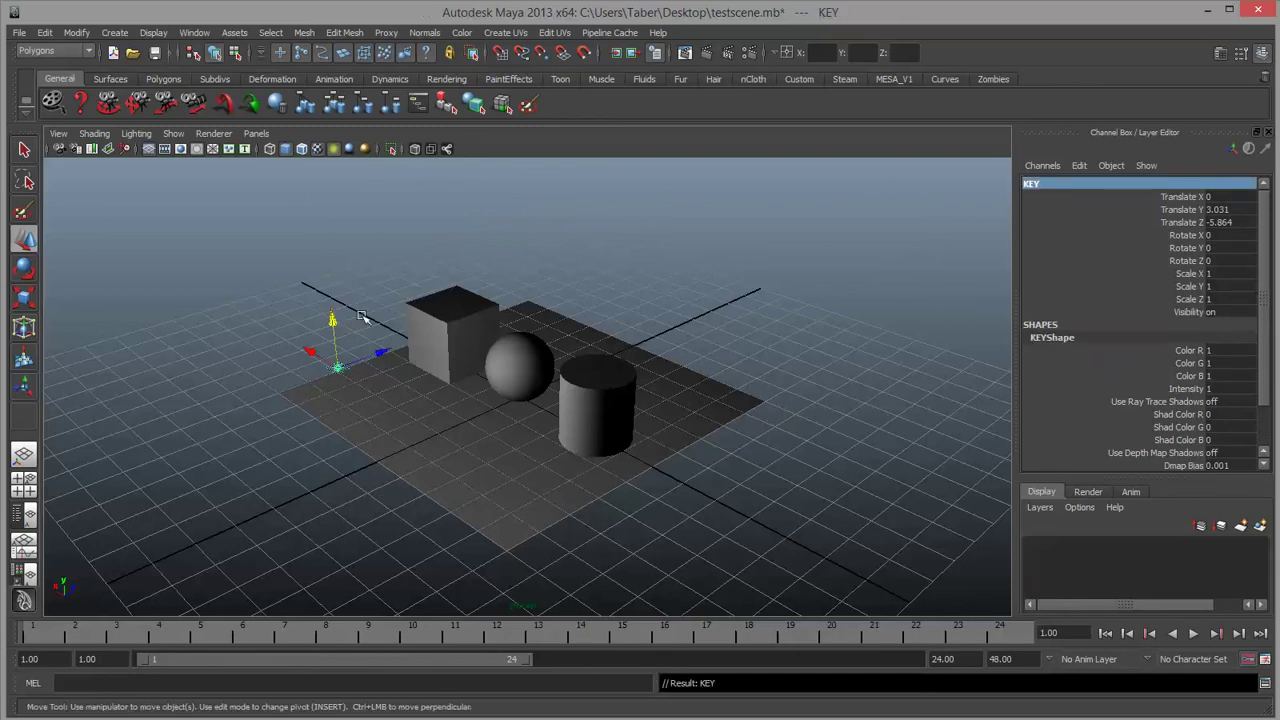
left_click_drag(334, 320, 340, 258)
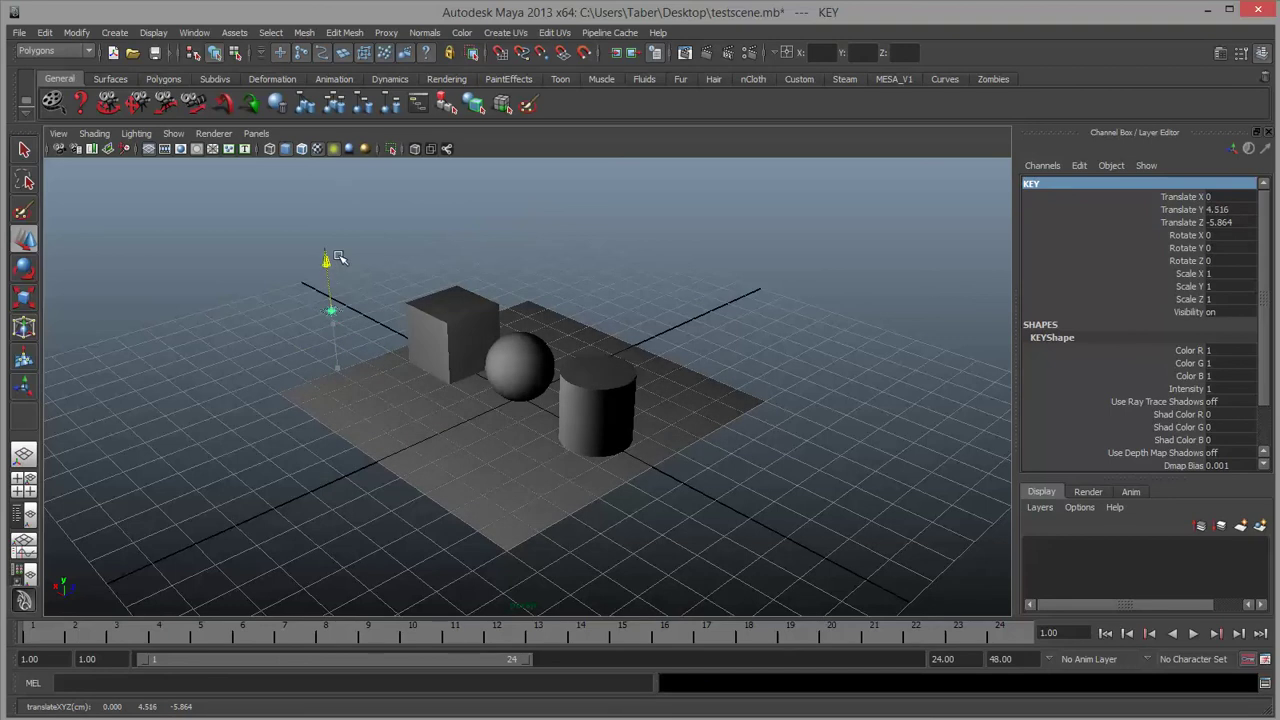
Change the KEY light's color to a pale warm yellow in its point light attributes.
left_click(1219, 53)
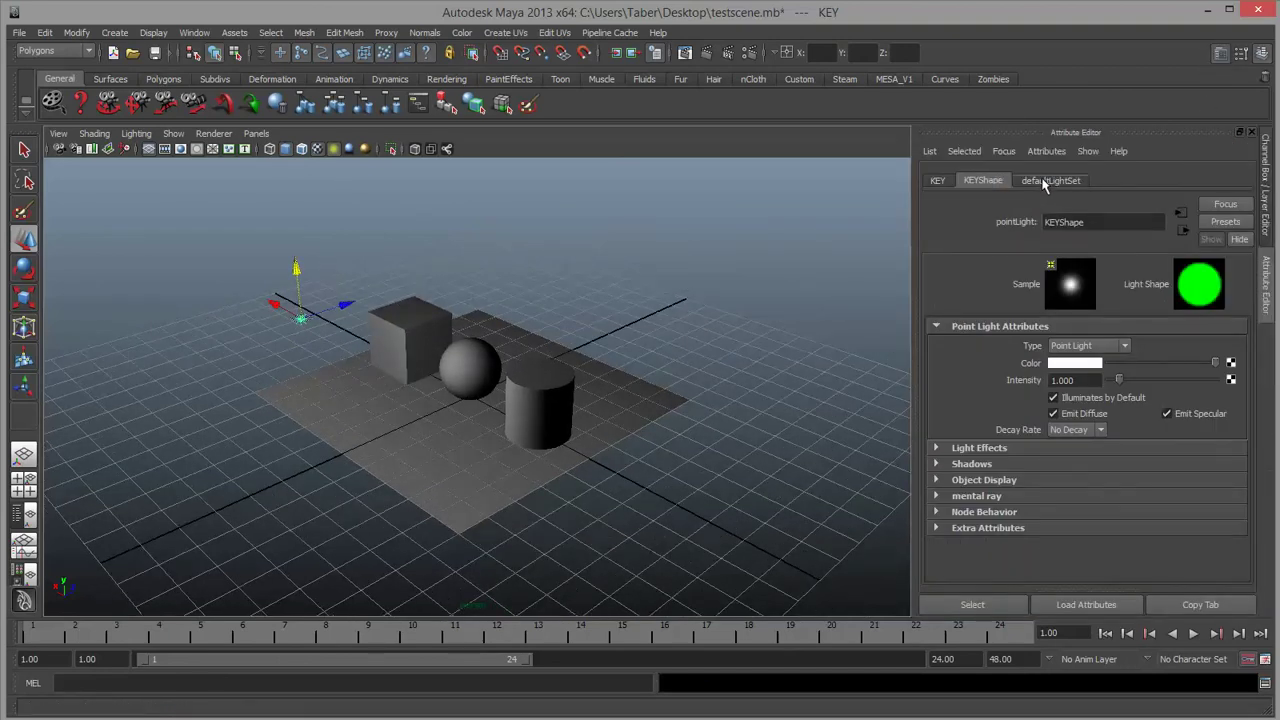
left_click(937, 182)
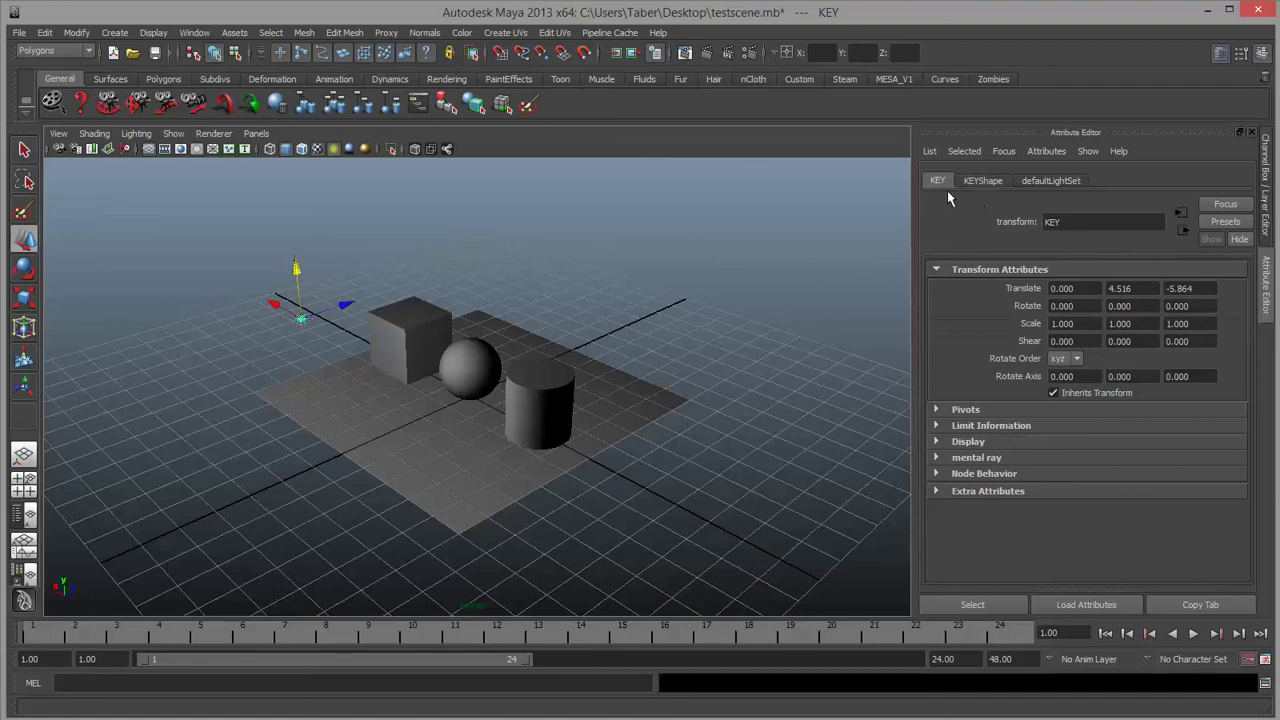
left_click(977, 182)
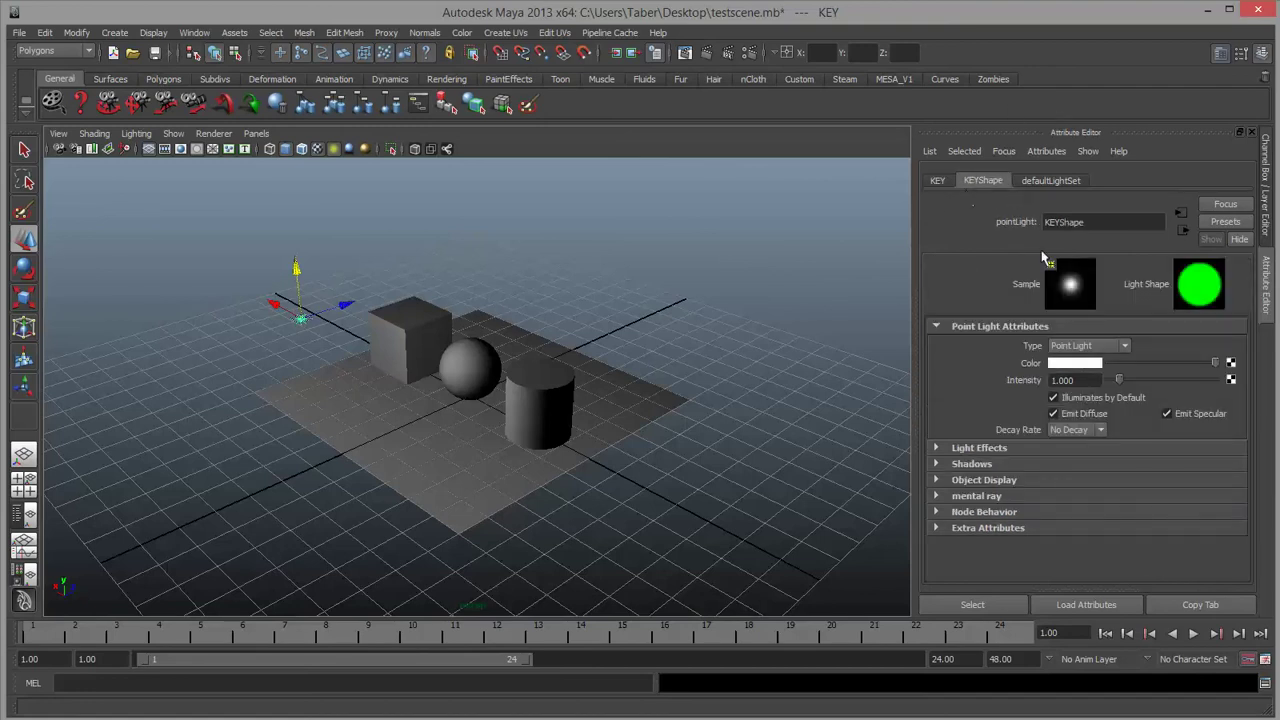
left_click(1072, 364)
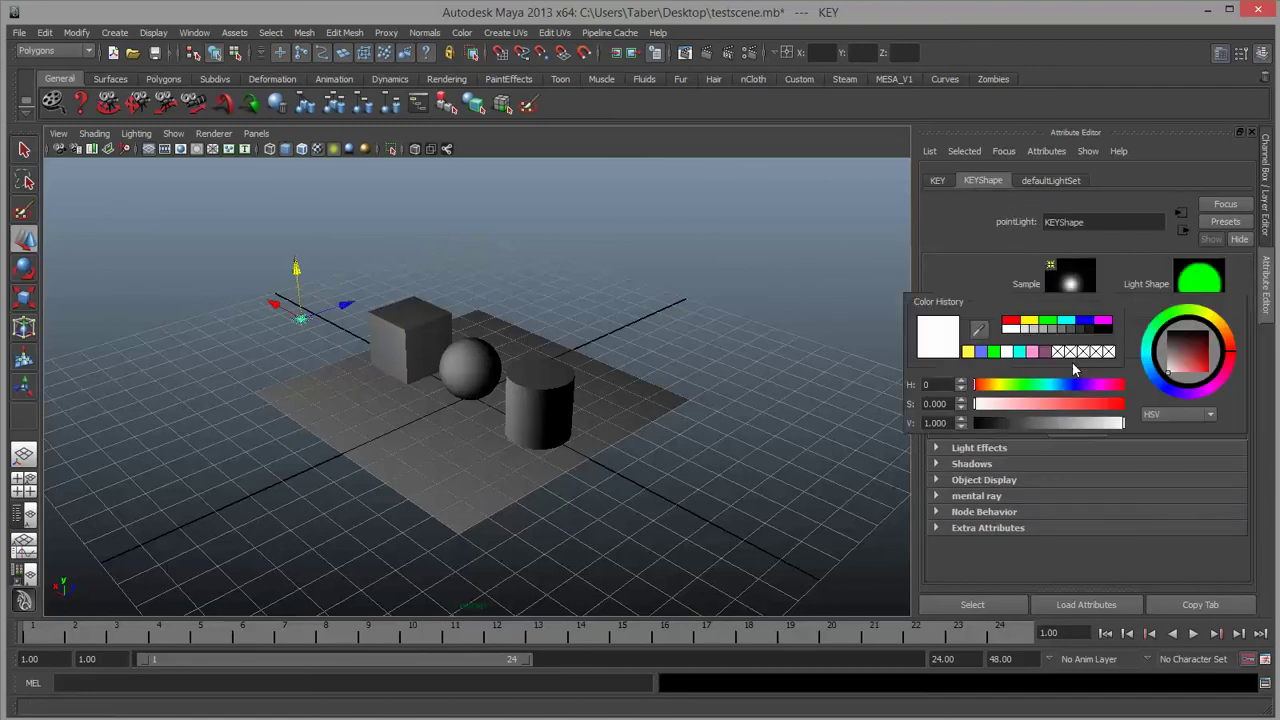
left_click(993, 386)
left_click_drag(993, 388, 1011, 410)
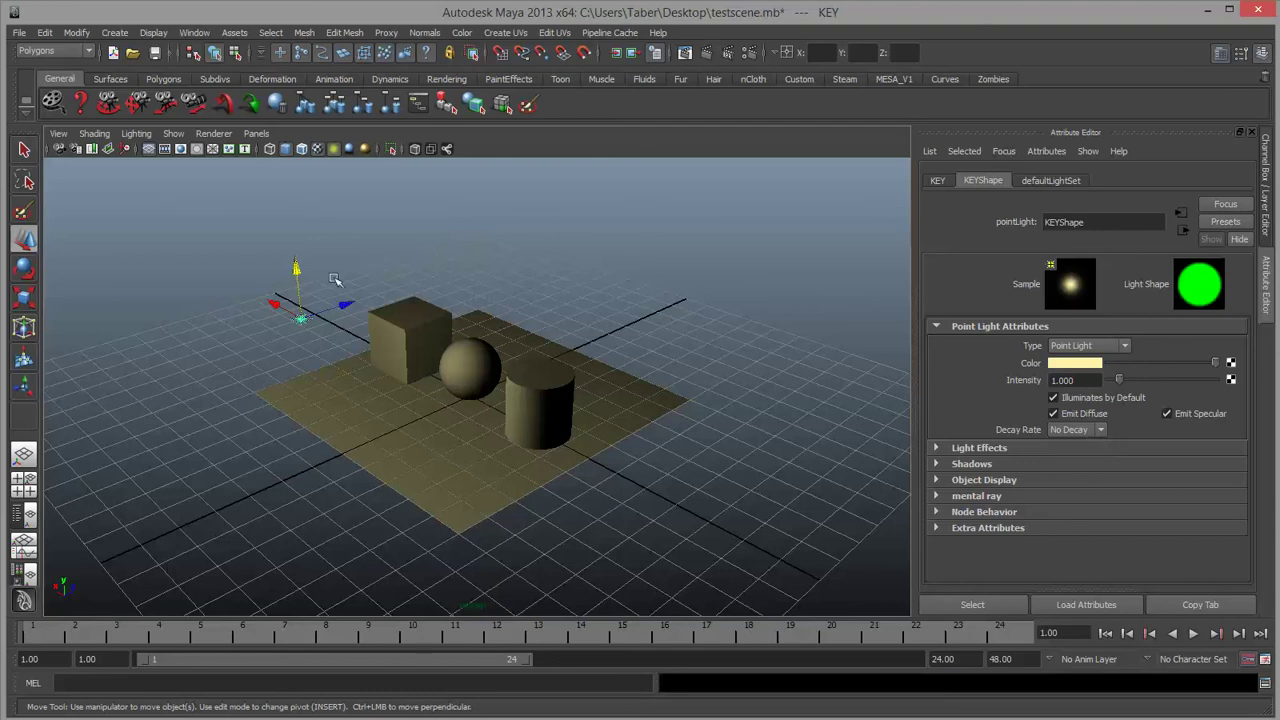
Move the KEY light up and away from the cube to about -2.92 in X, 8.00 in Y and -9.71 in Z.
left_click_drag(296, 270, 286, 170)
left_click_drag(351, 210, 197, 265)
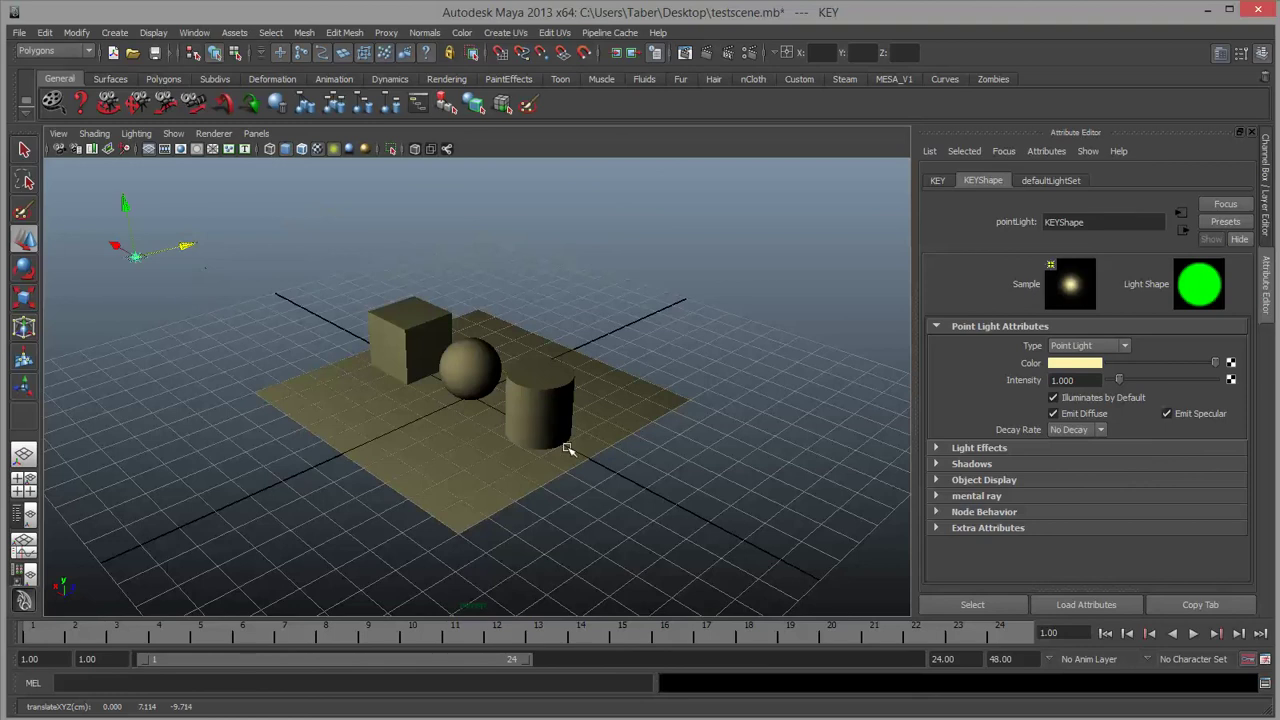
left_click_drag(115, 245, 188, 233)
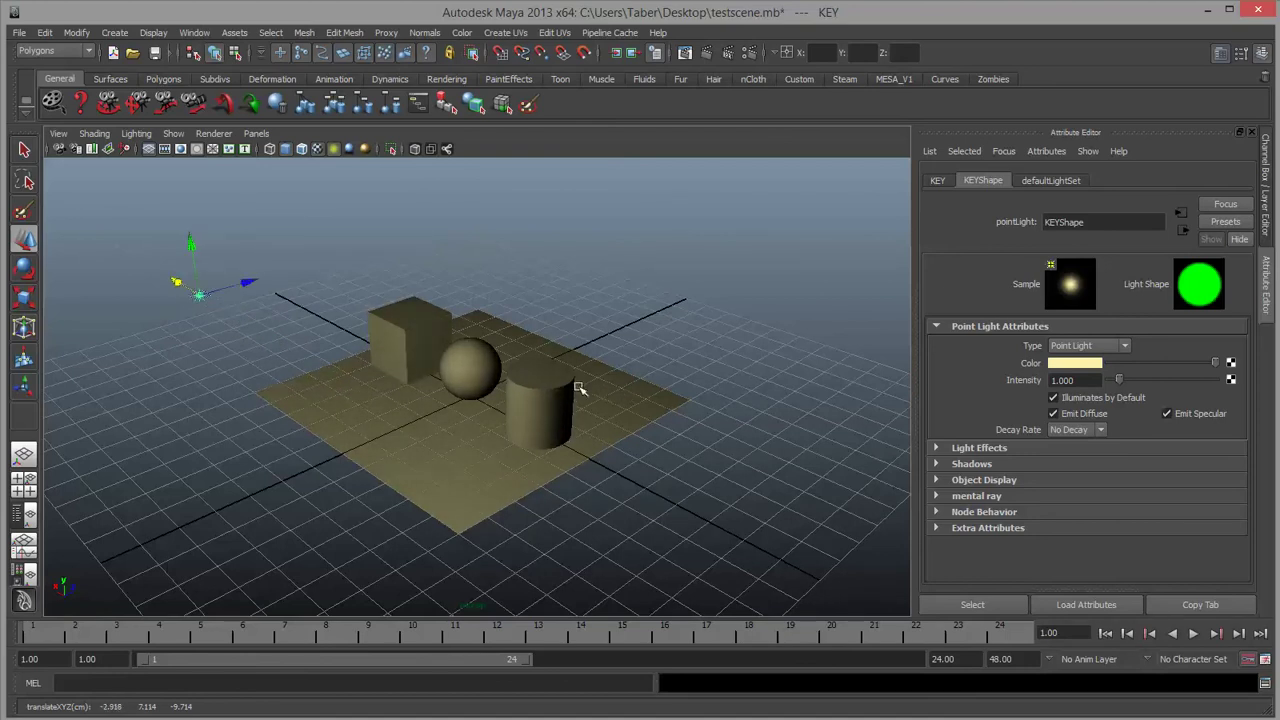
mouse_move(187, 244)
left_mouse_down()
mouse_move(188, 142)
mouse_move(189, 199)
left_mouse_up()
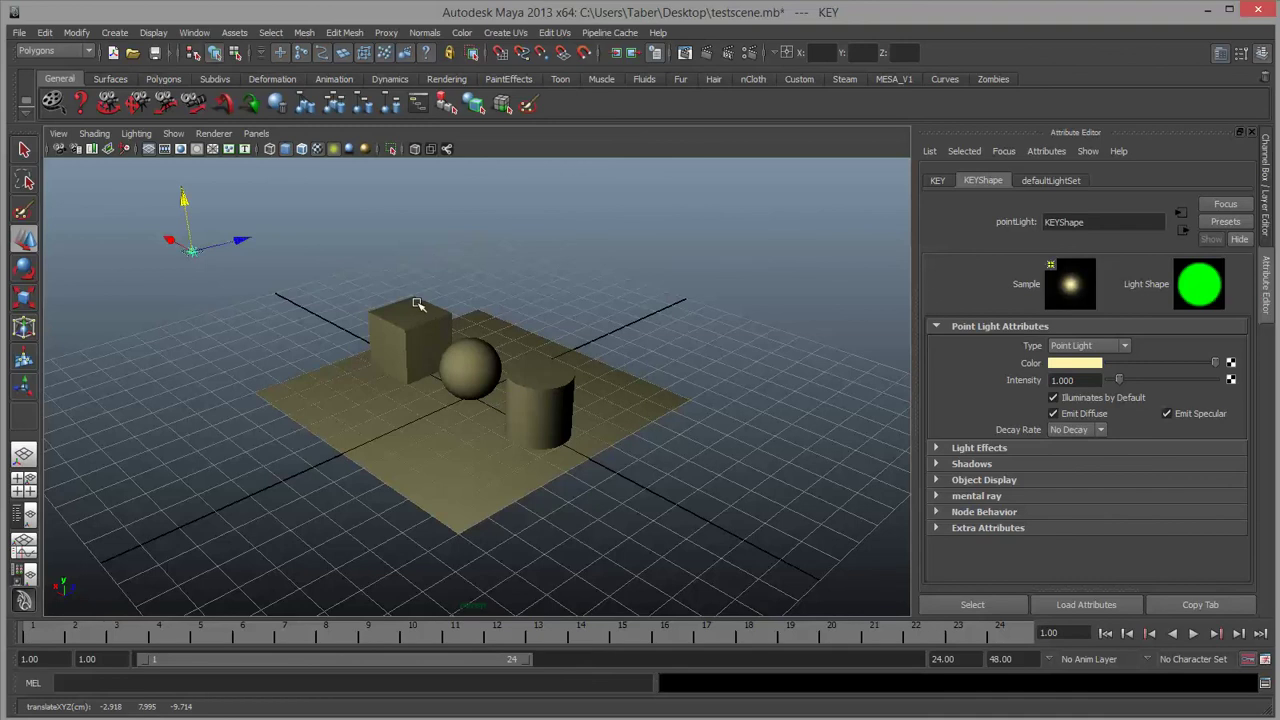
Render the scene from the persp camera to check the yellow light, and close the rendered image.
left_click(707, 50)
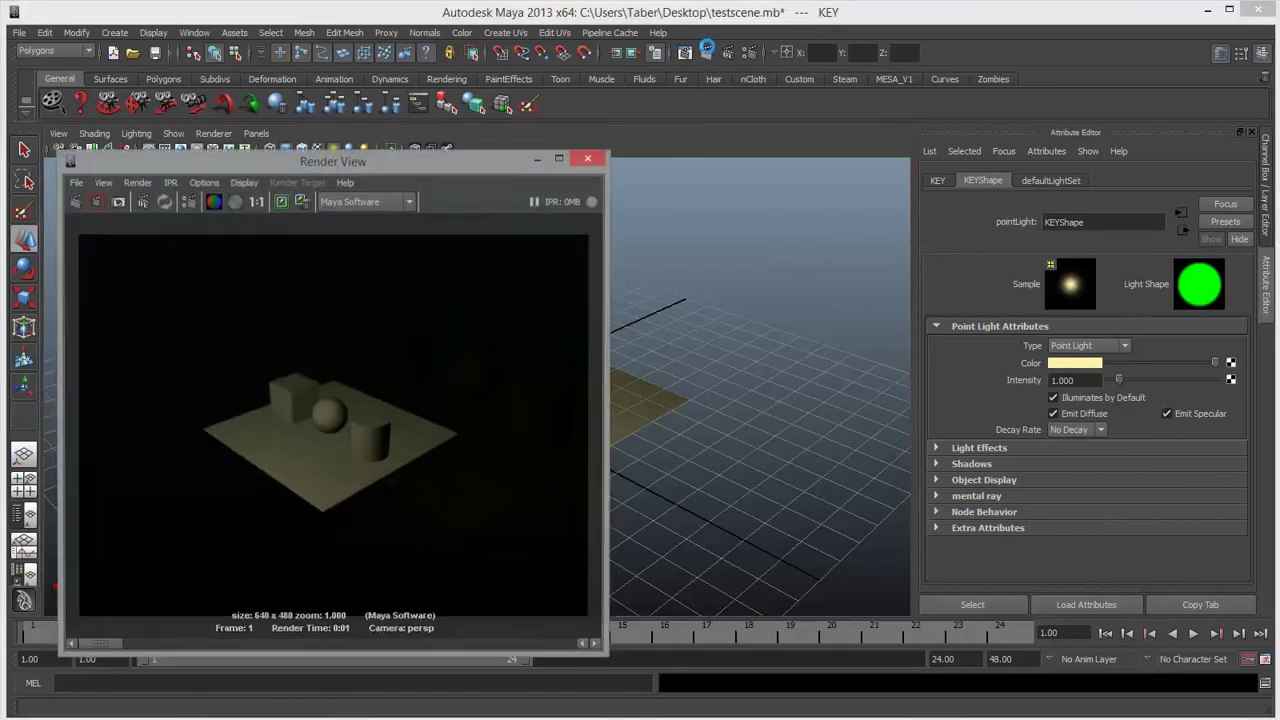
left_click_drag(499, 170, 1009, 166)
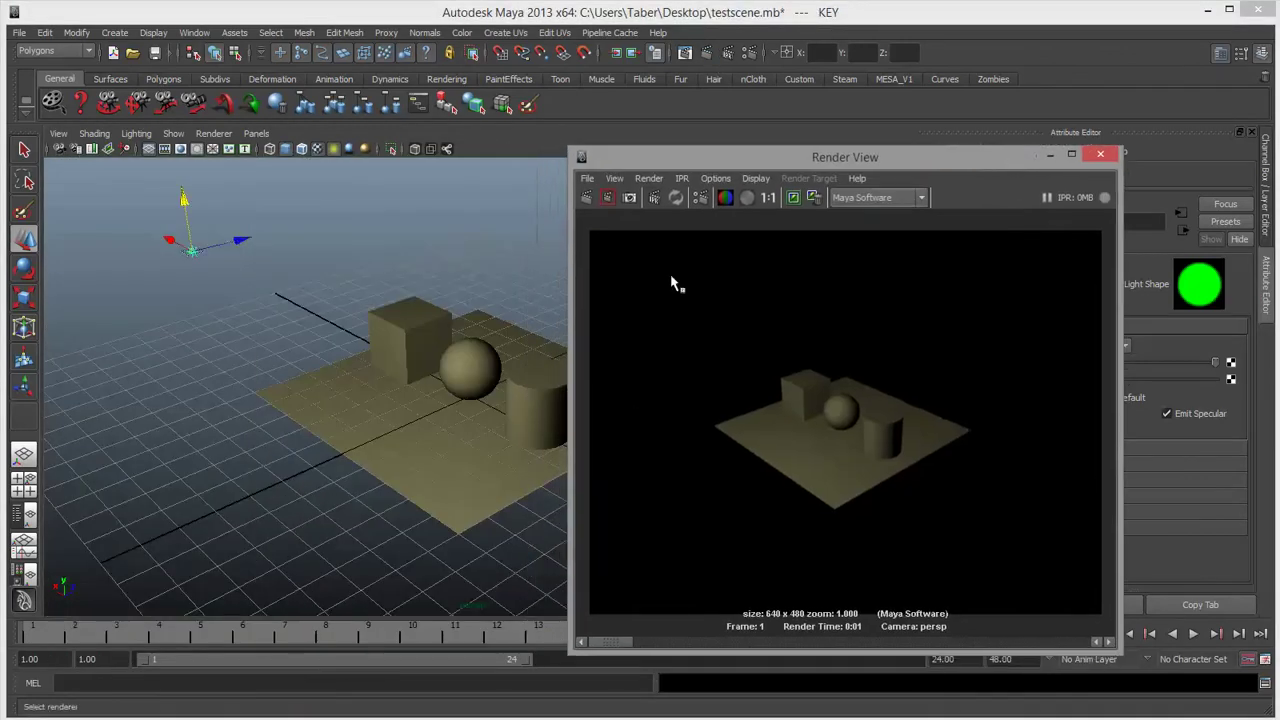
right_click_drag(270, 407, 316, 423, "alt")
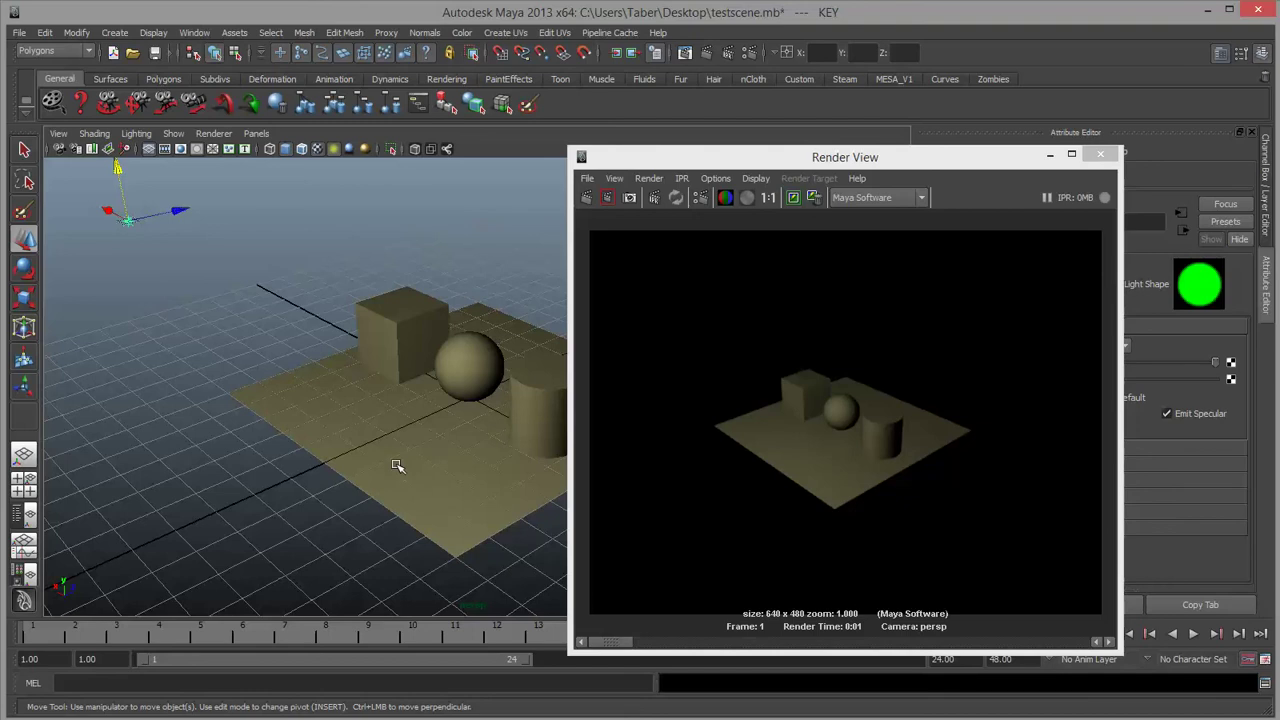
left_click(1100, 154)
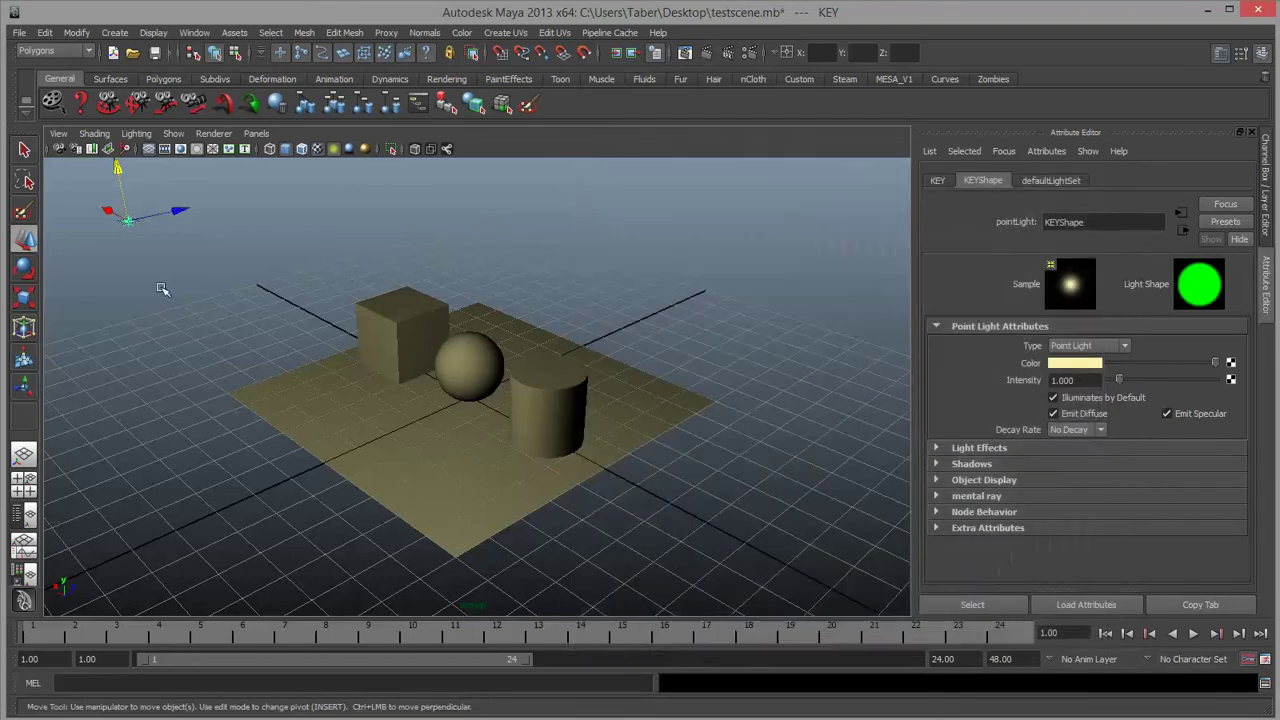
Create a camera, raise it above the objects to about 3.78 in Y, and rename it shotCAM.
left_click(120, 33)
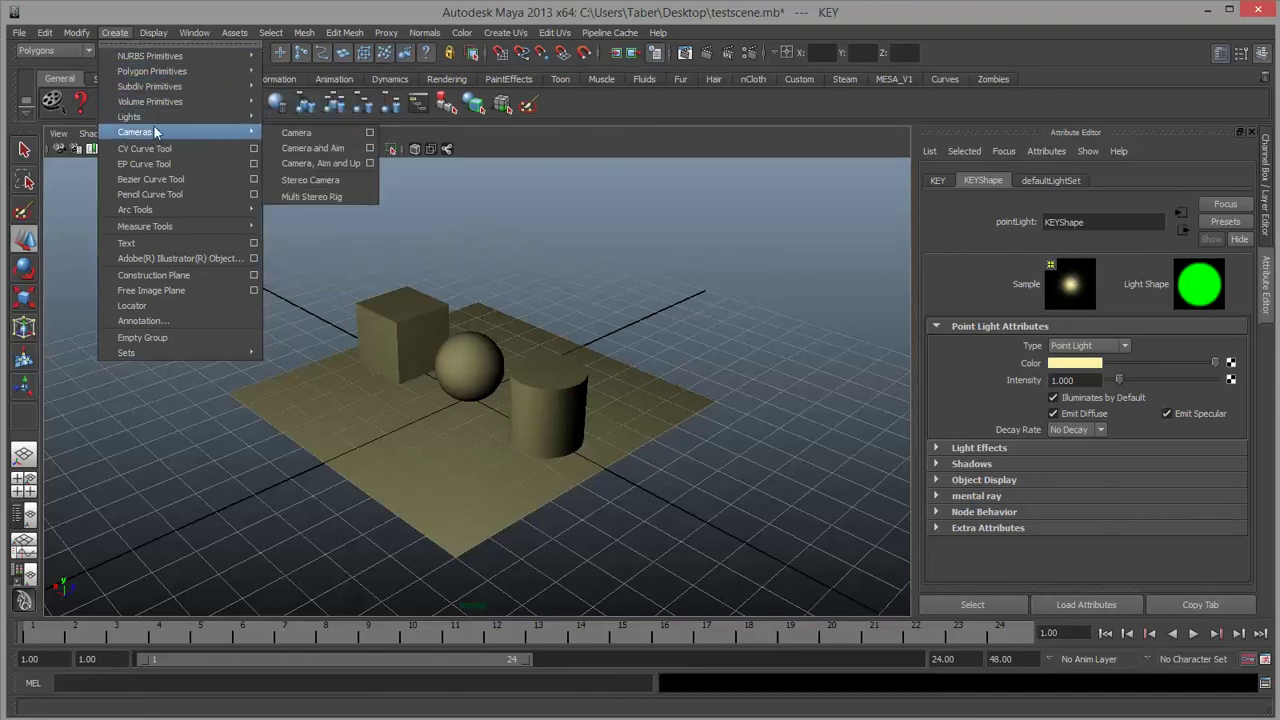
mouse_move(154, 119)
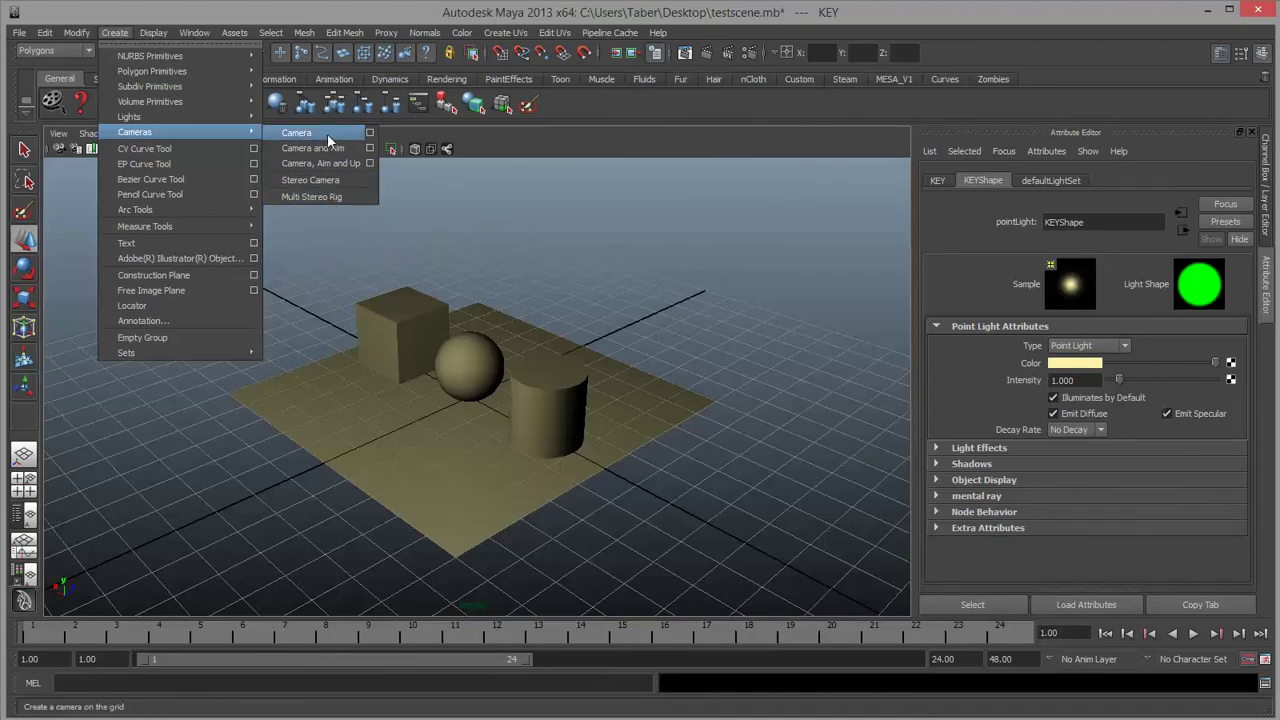
left_click(327, 133)
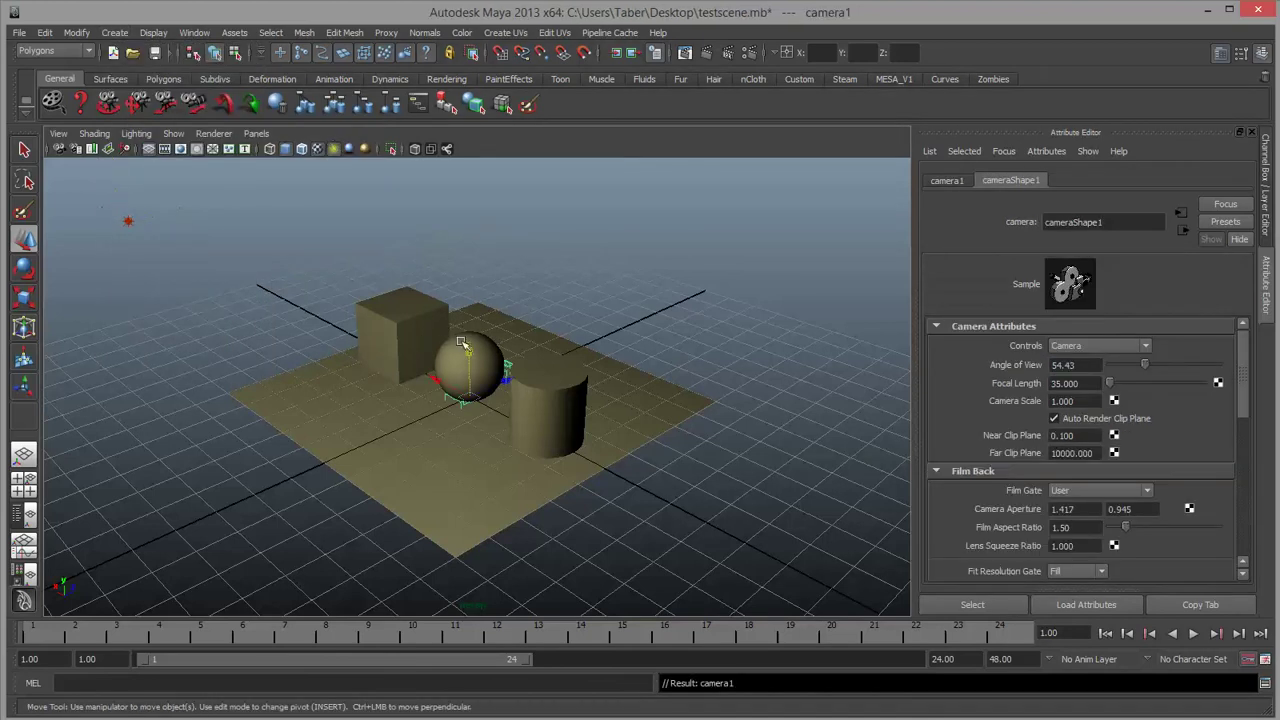
left_click_drag(471, 350, 470, 222)
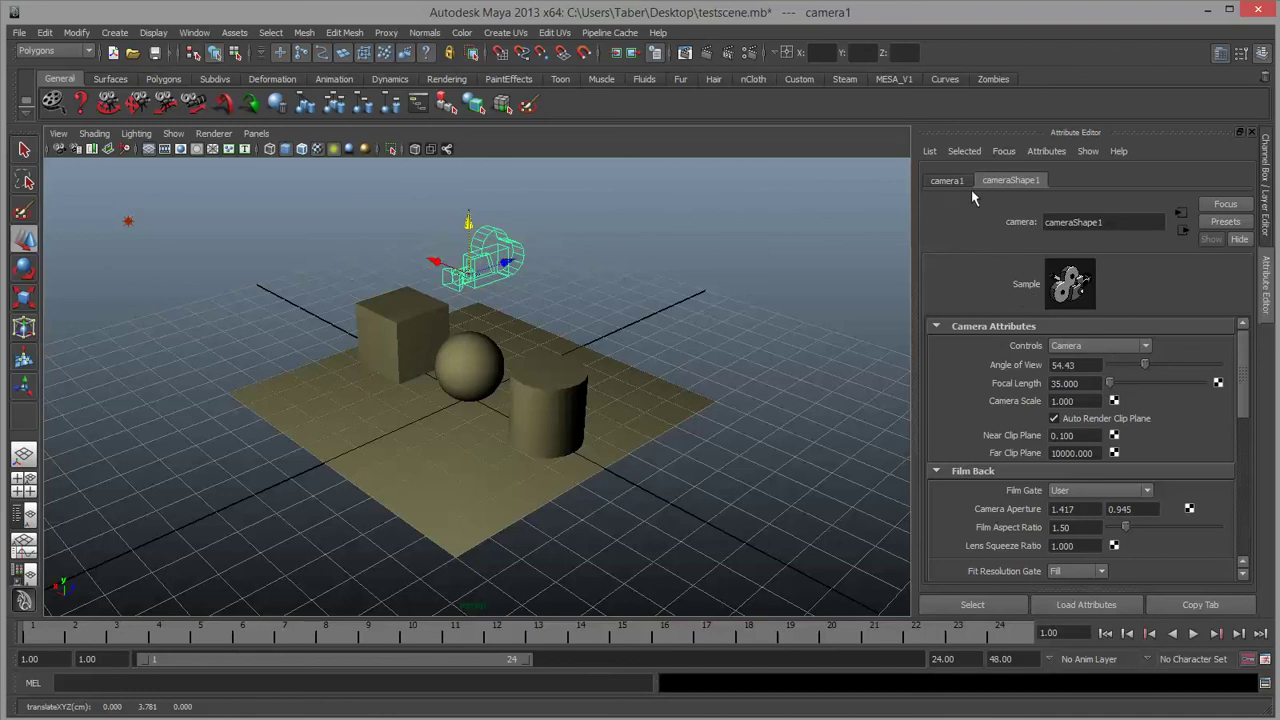
left_click(946, 180)
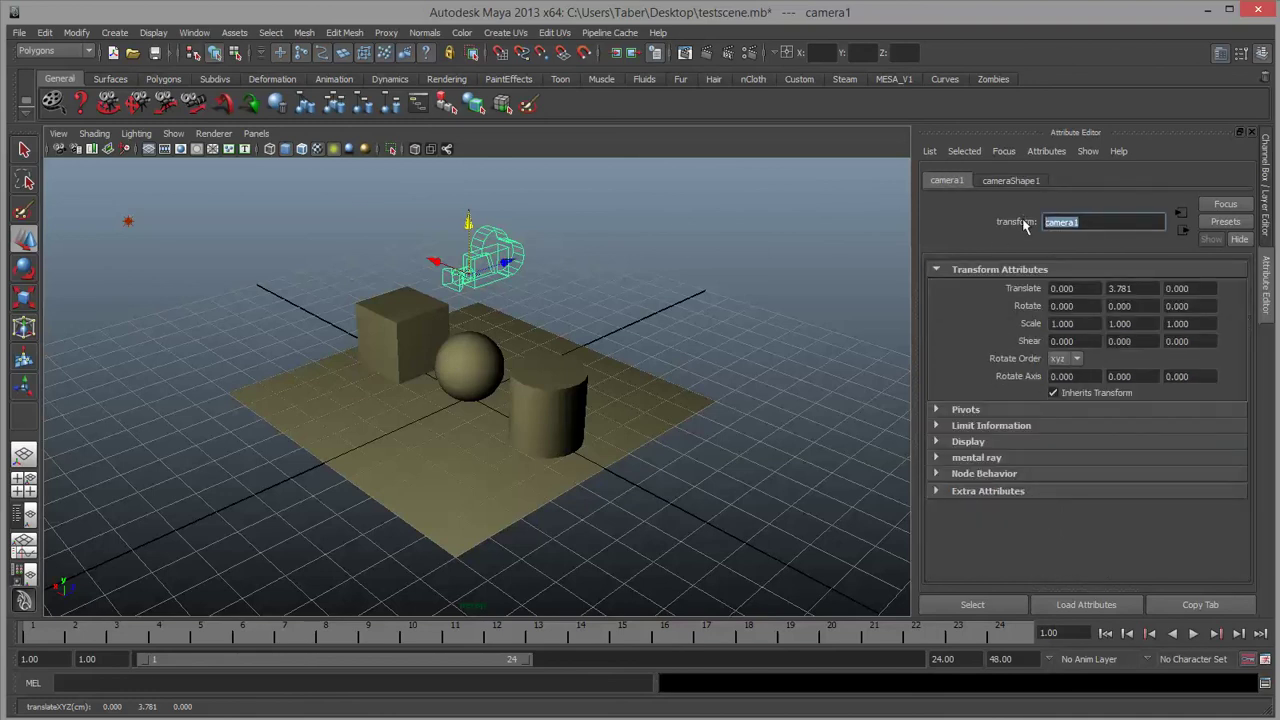
type("shotCAM")
key("Return")
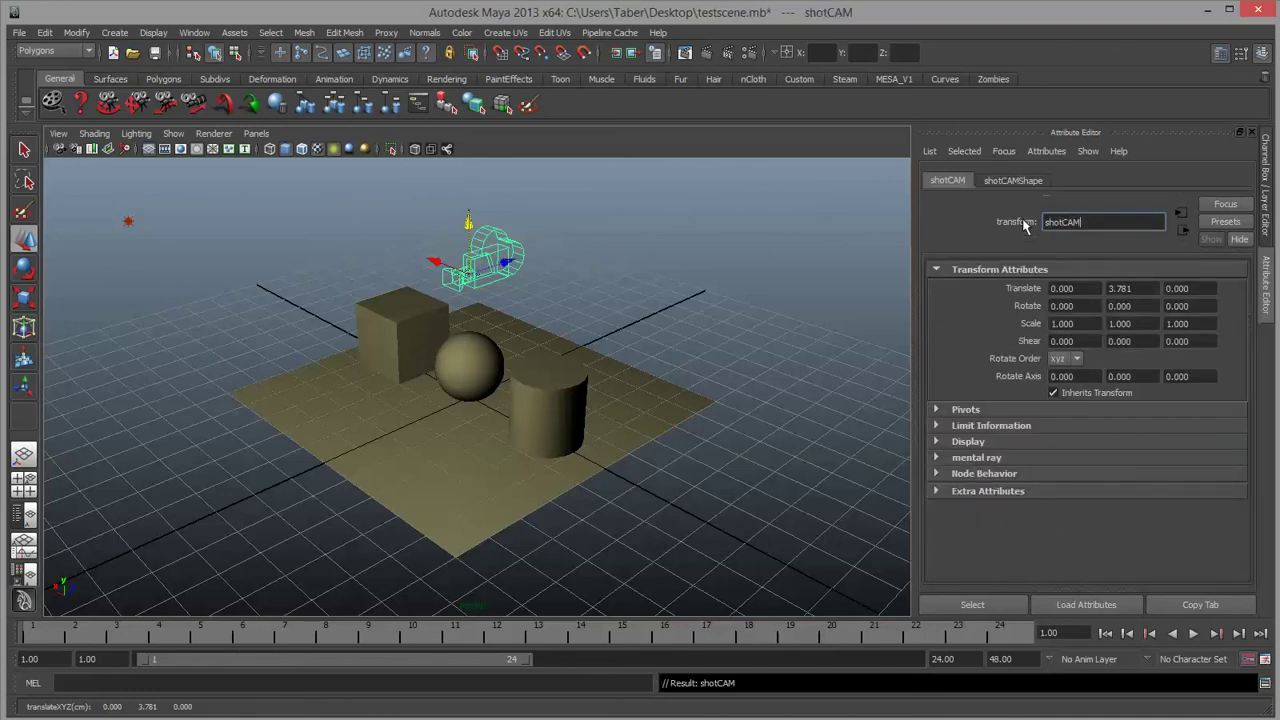
Look through shotCAM and frame the cube, sphere and cylinder closely, placing the camera at about -10.25, 6.73, -9.80.
left_click(256, 136)
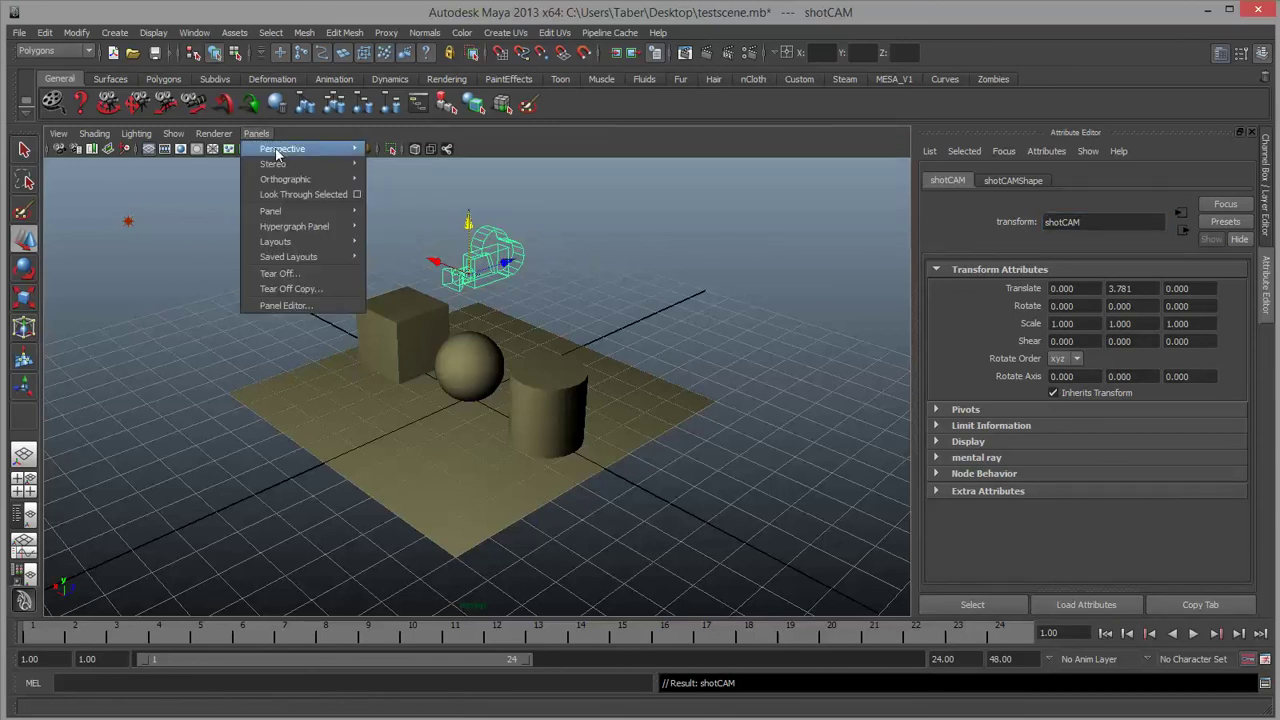
mouse_move(300, 149)
left_click(401, 164)
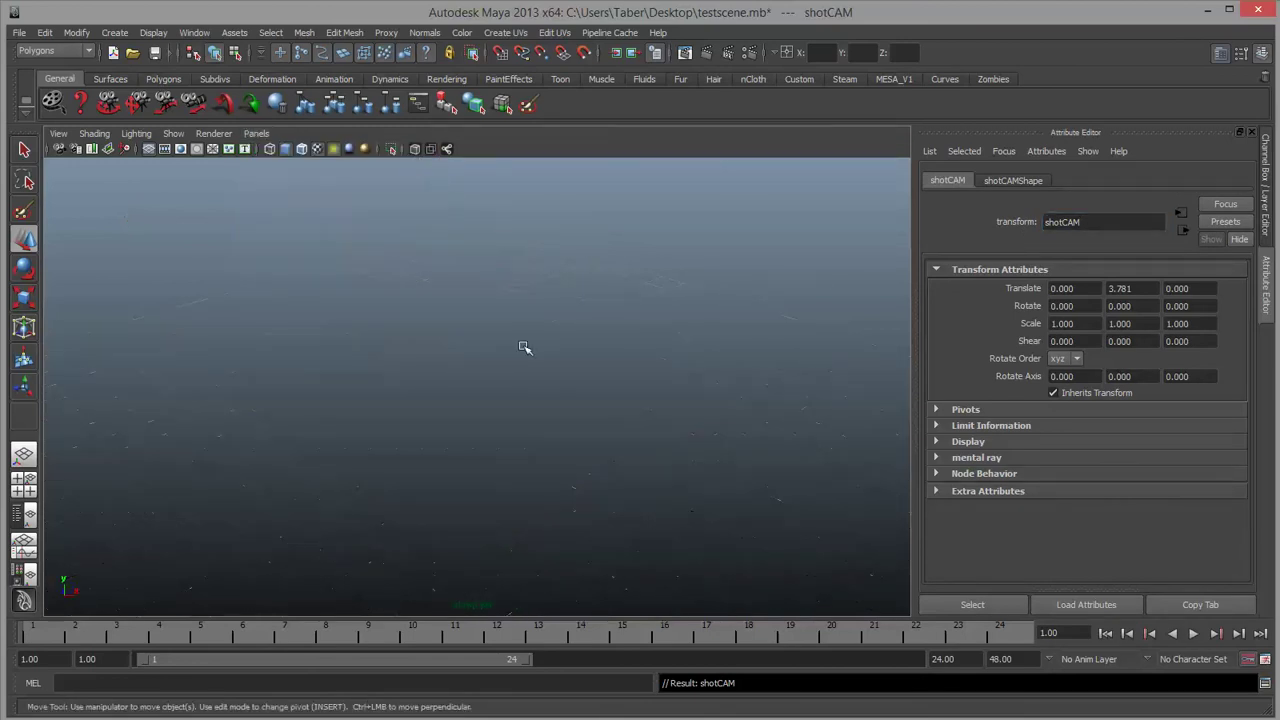
mouse_move(534, 396)
left_mouse_down("alt")
mouse_move(502, 421)
mouse_move(809, 434)
mouse_move(586, 443)
mouse_move(703, 423)
mouse_move(731, 463)
mouse_move(703, 429)
mouse_move(534, 386)
left_mouse_up("alt")
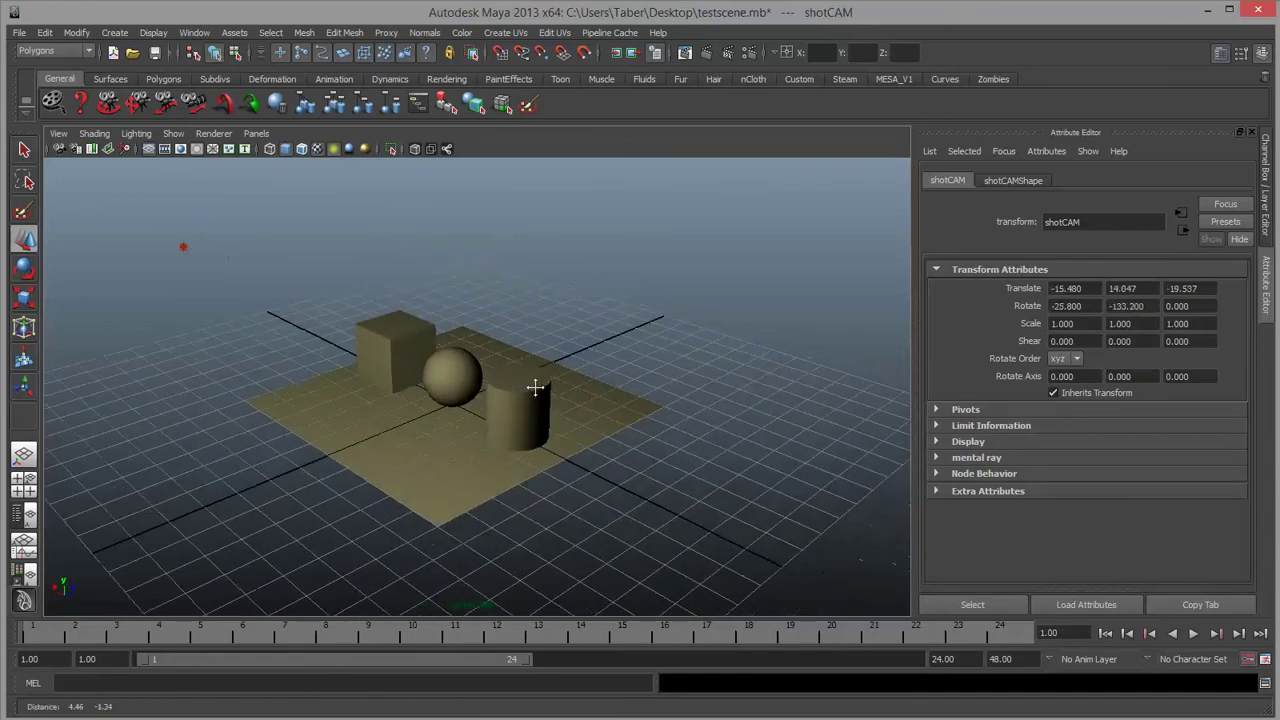
right_click_drag(534, 386, 577, 420, "alt")
left_click_drag(577, 420, 595, 400, "alt")
right_click_drag(595, 400, 663, 411, "alt")
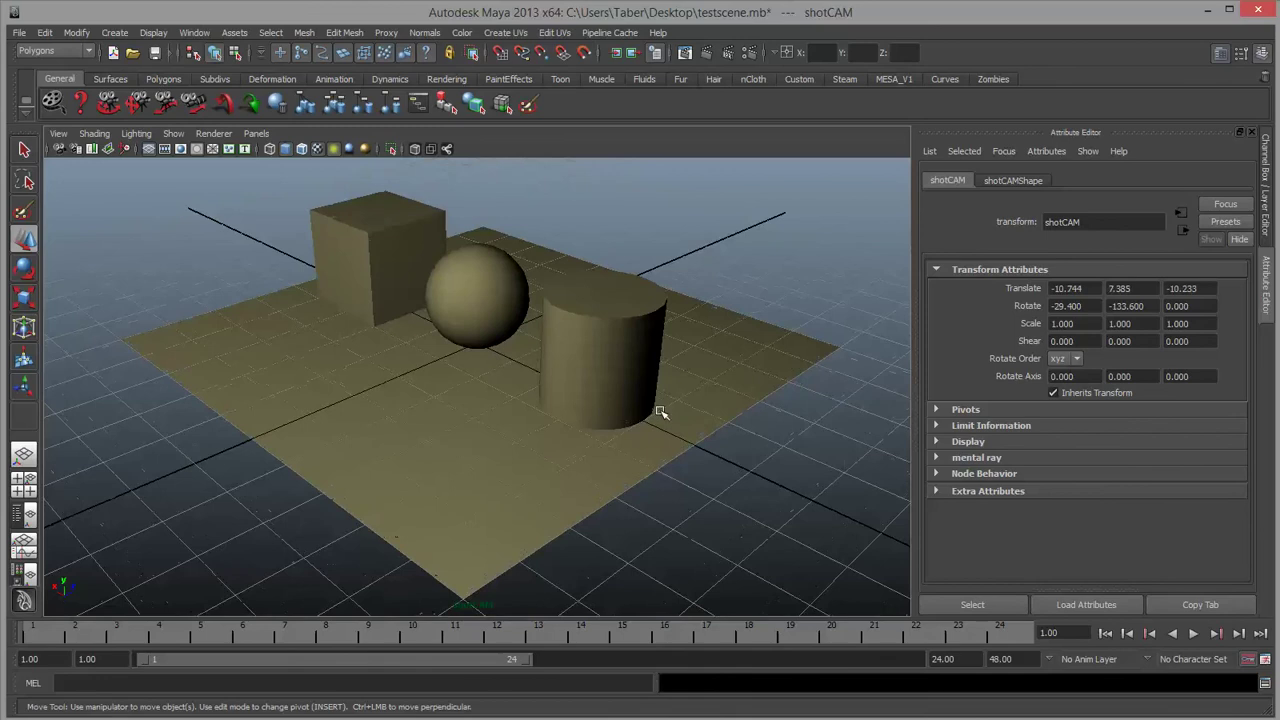
right_click_drag(543, 374, 568, 388, "alt")
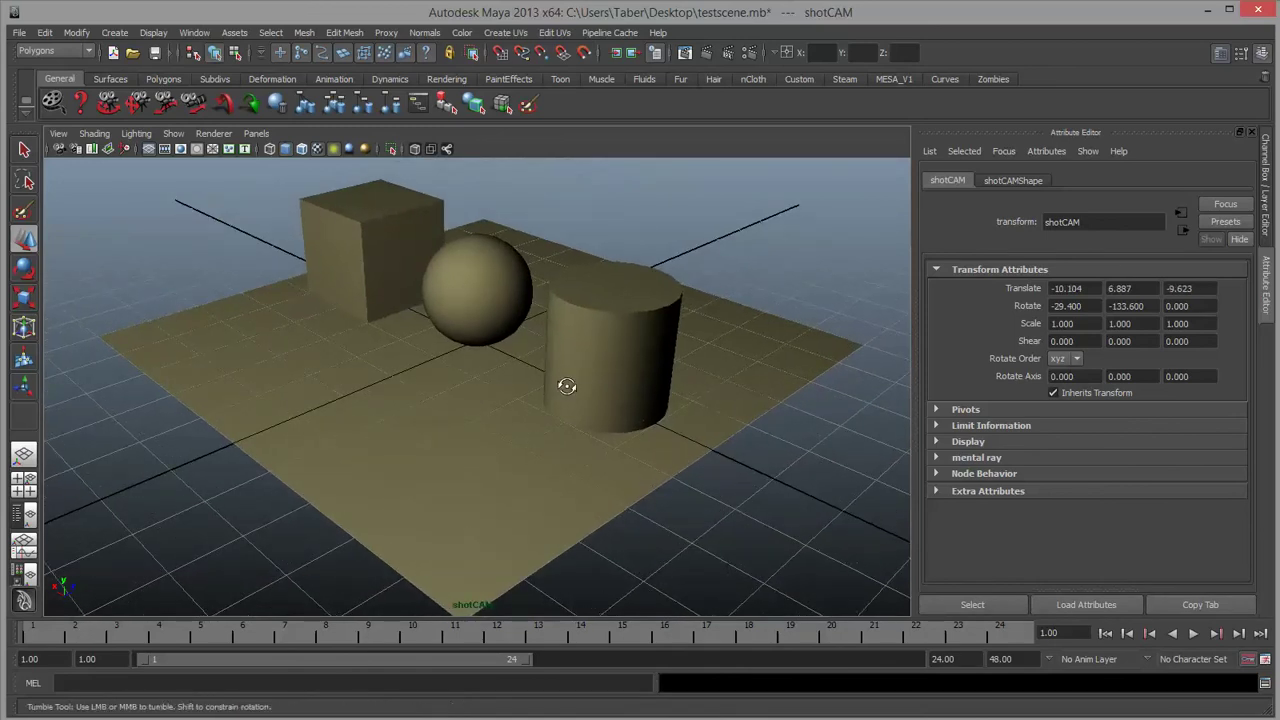
middle_click_drag(570, 374, 566, 357, "alt")
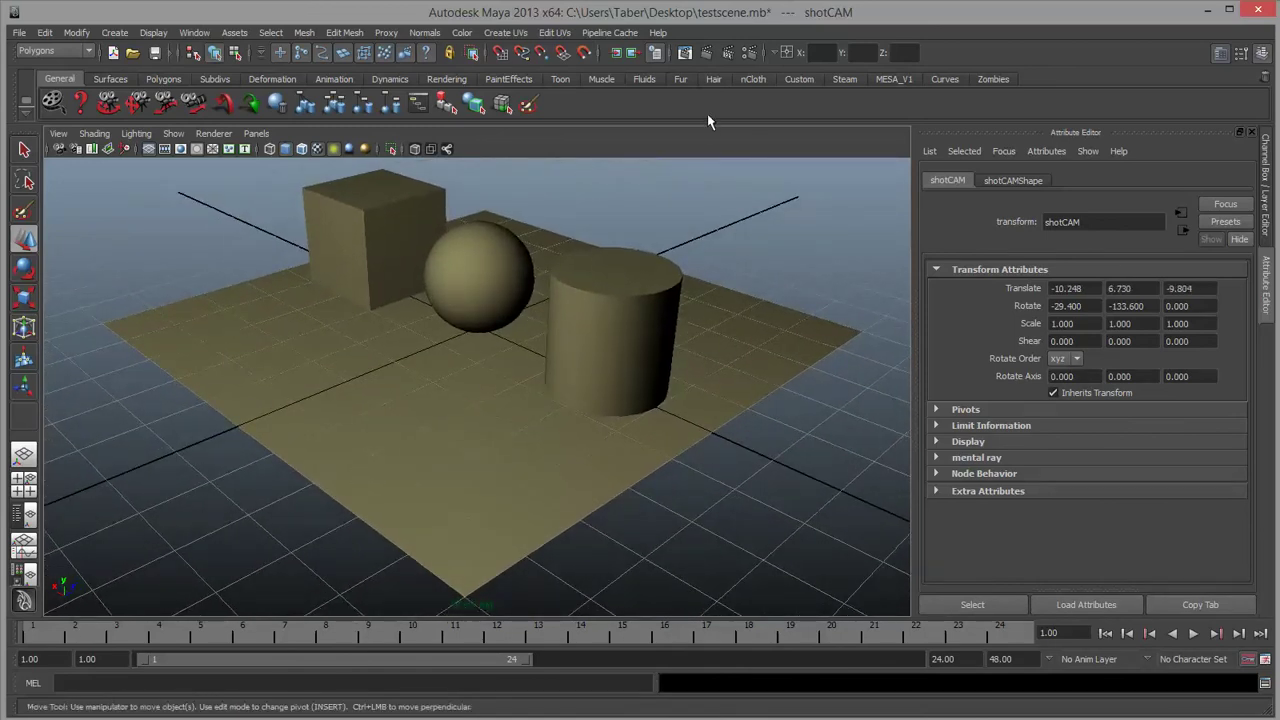
Render the scene through shotCAM and return the viewport to the persp camera with the camera, light and objects in view.
left_click(706, 52)
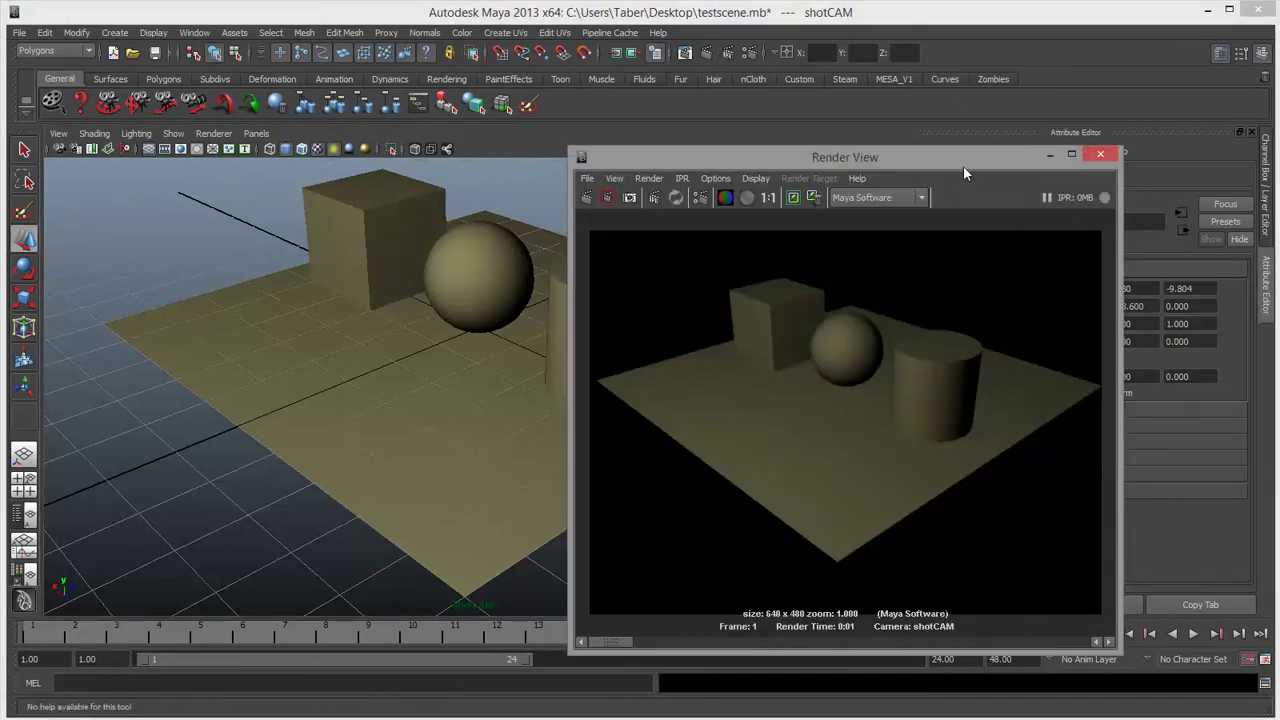
left_click_drag(963, 167, 442, 263)
left_click(256, 133)
mouse_move(300, 149)
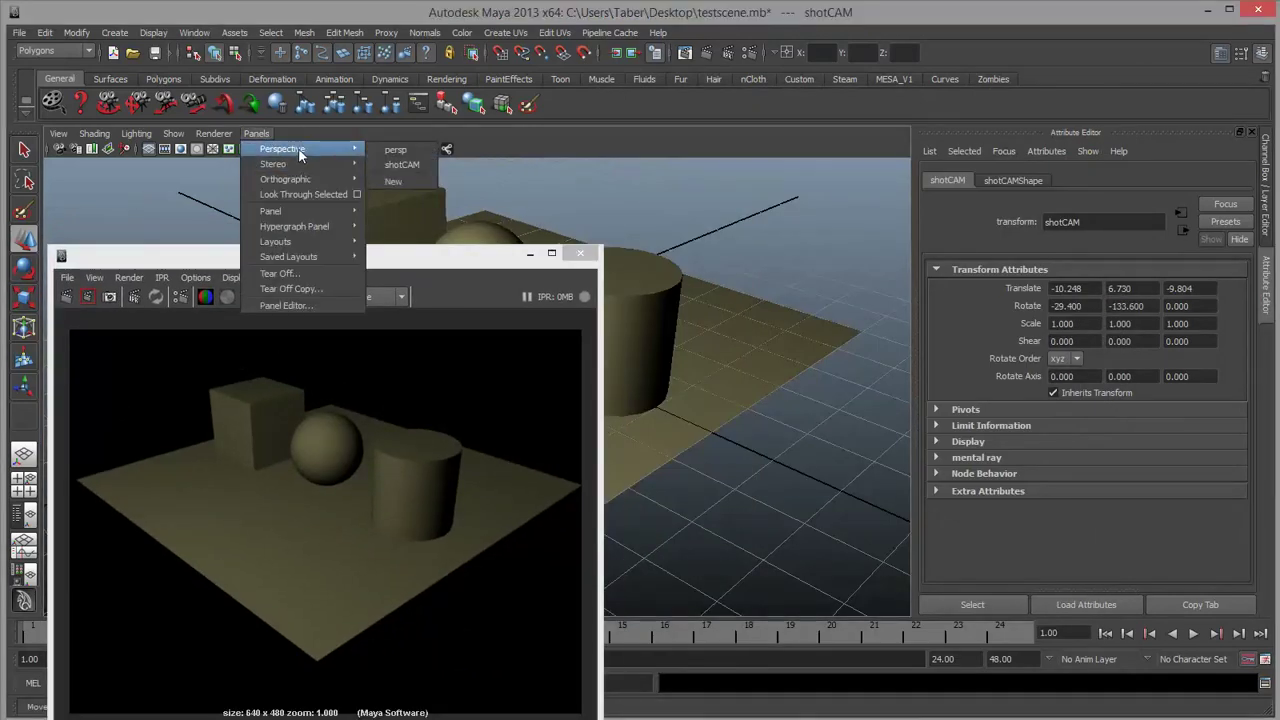
left_click(421, 152)
left_click_drag(857, 374, 663, 366, "alt")
left_click_drag(486, 271, 628, 116)
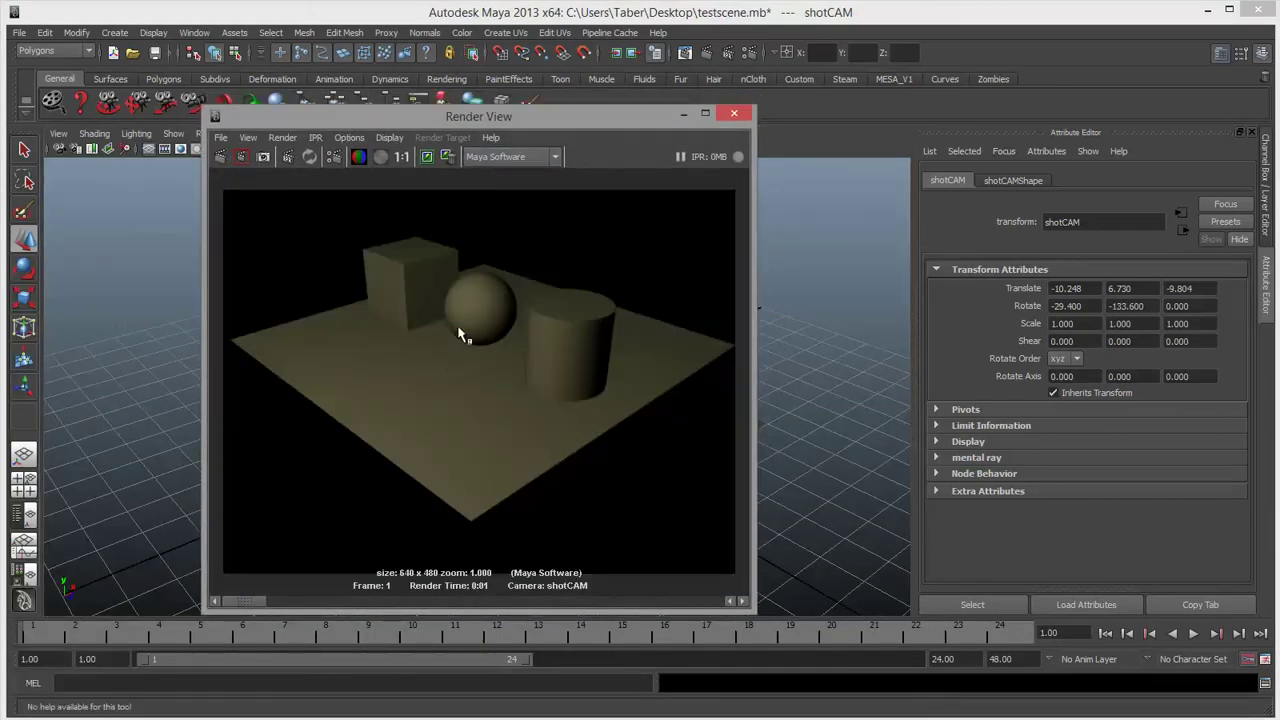
left_click_drag(609, 85, 1082, 219)
left_click_drag(414, 352, 630, 336, "alt")
right_click_drag(534, 343, 313, 351, "alt")
middle_click_drag(486, 360, 455, 404, "alt")
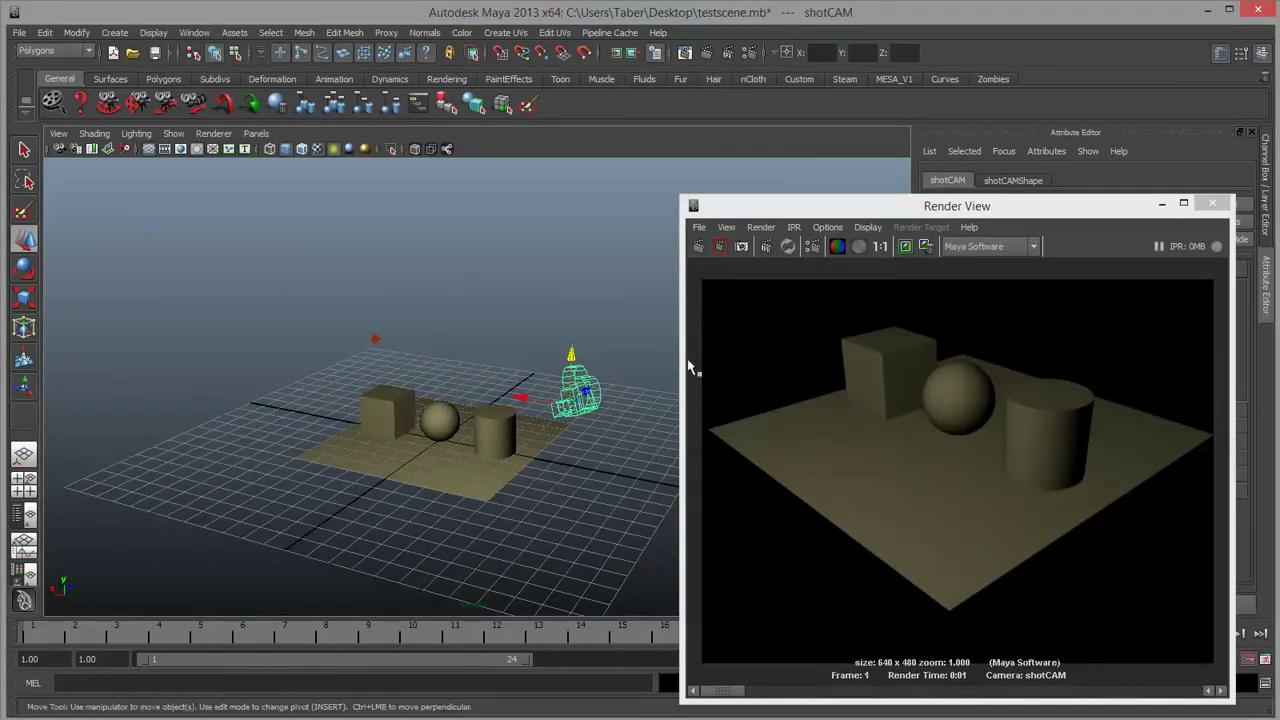
Select the KEY light and show its point light attributes beside the rendered image.
left_click(584, 330)
left_click(594, 401)
left_click(404, 308)
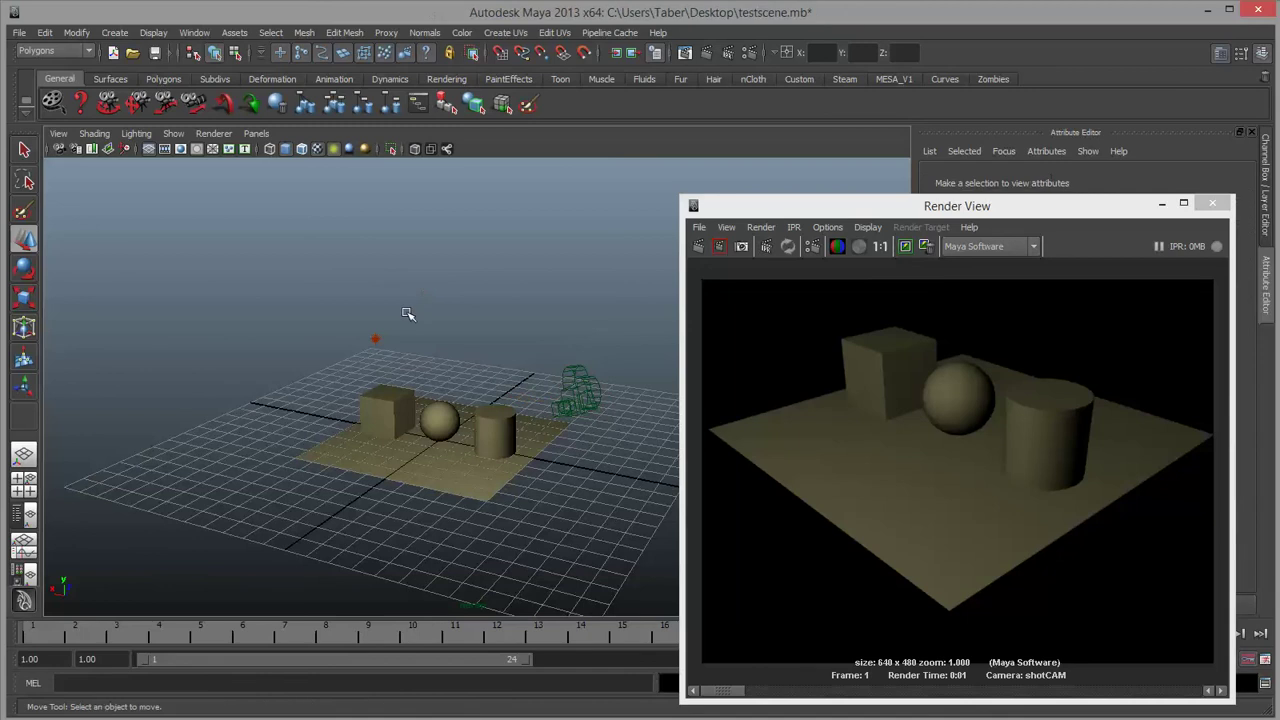
left_click_drag(356, 316, 411, 350)
left_click_drag(494, 376, 470, 385, "alt")
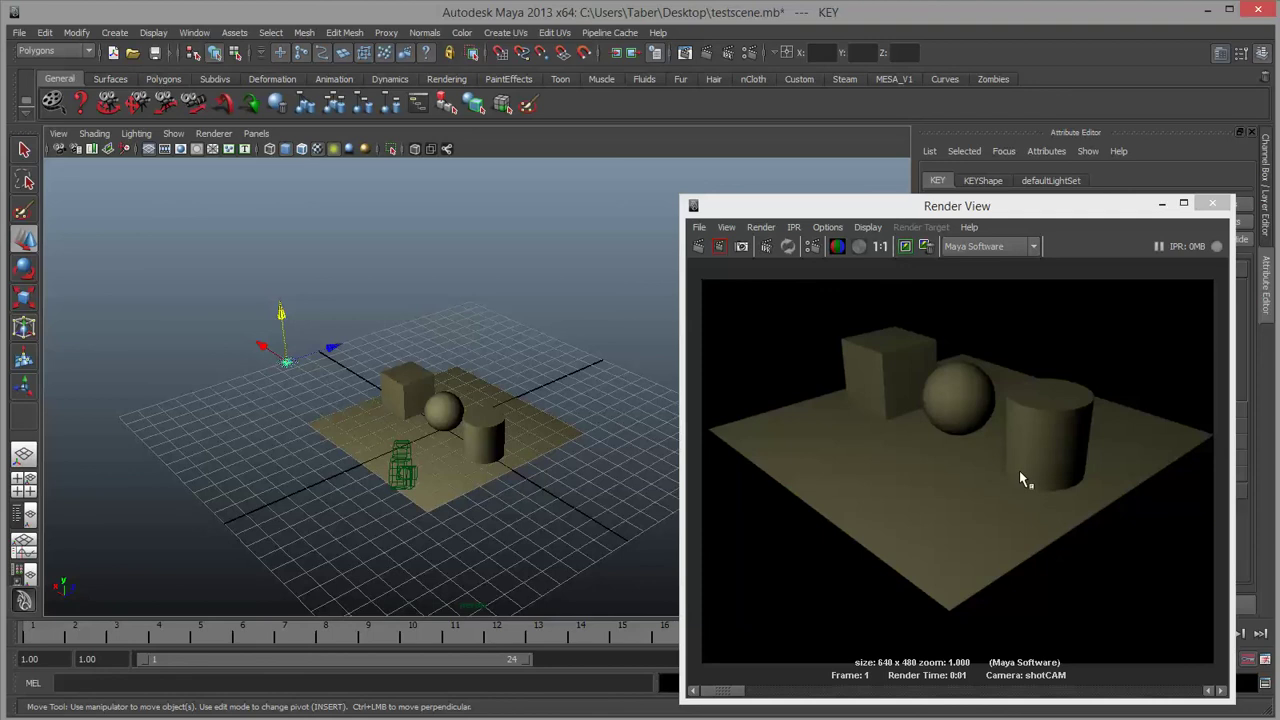
left_click_drag(918, 212, 710, 152)
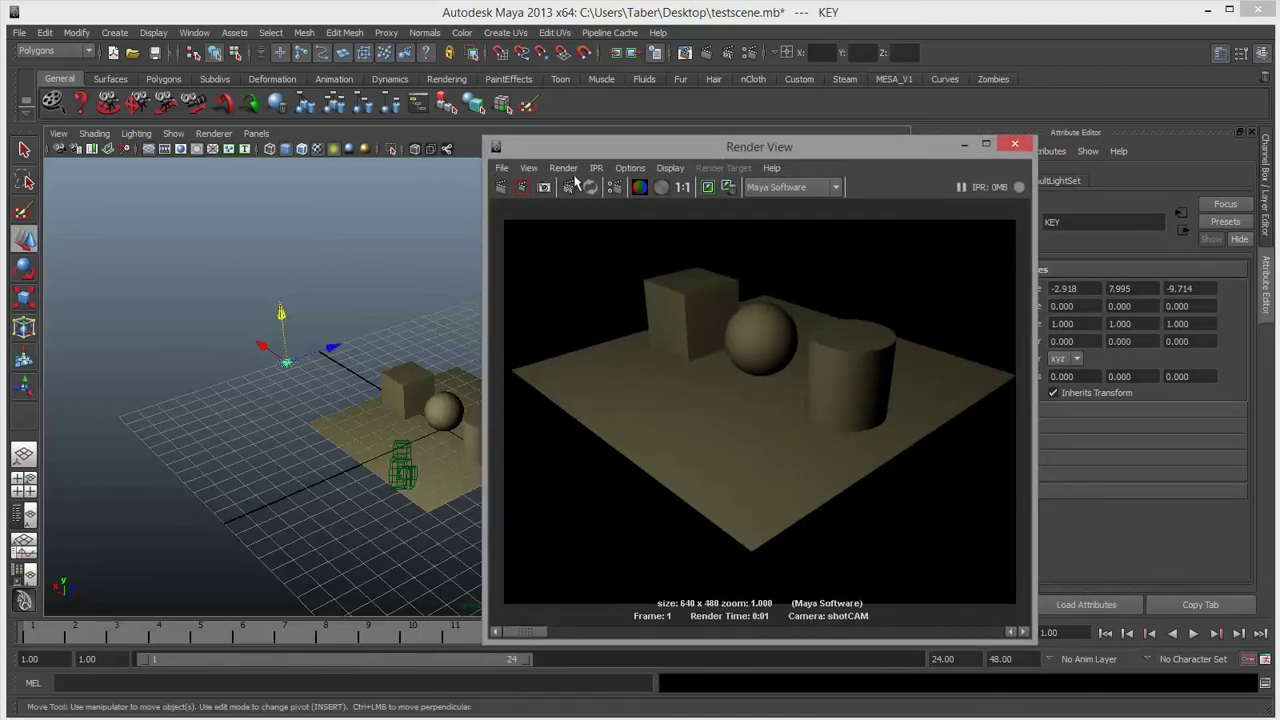
left_click_drag(900, 147, 830, 207)
left_click(988, 183)
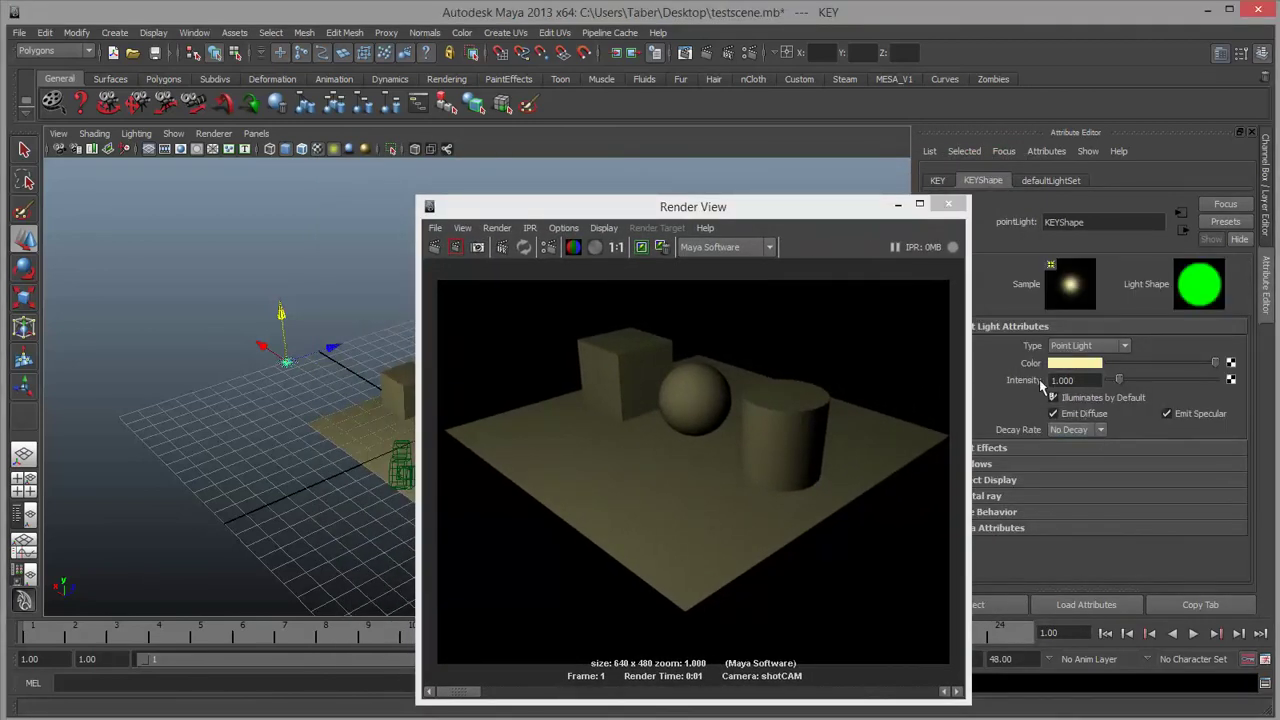
Raise the KEY light's intensity to about 2.105 and render the shotCAM view to check the brightness.
left_click_drag(1126, 384, 1130, 381)
left_click(436, 250)
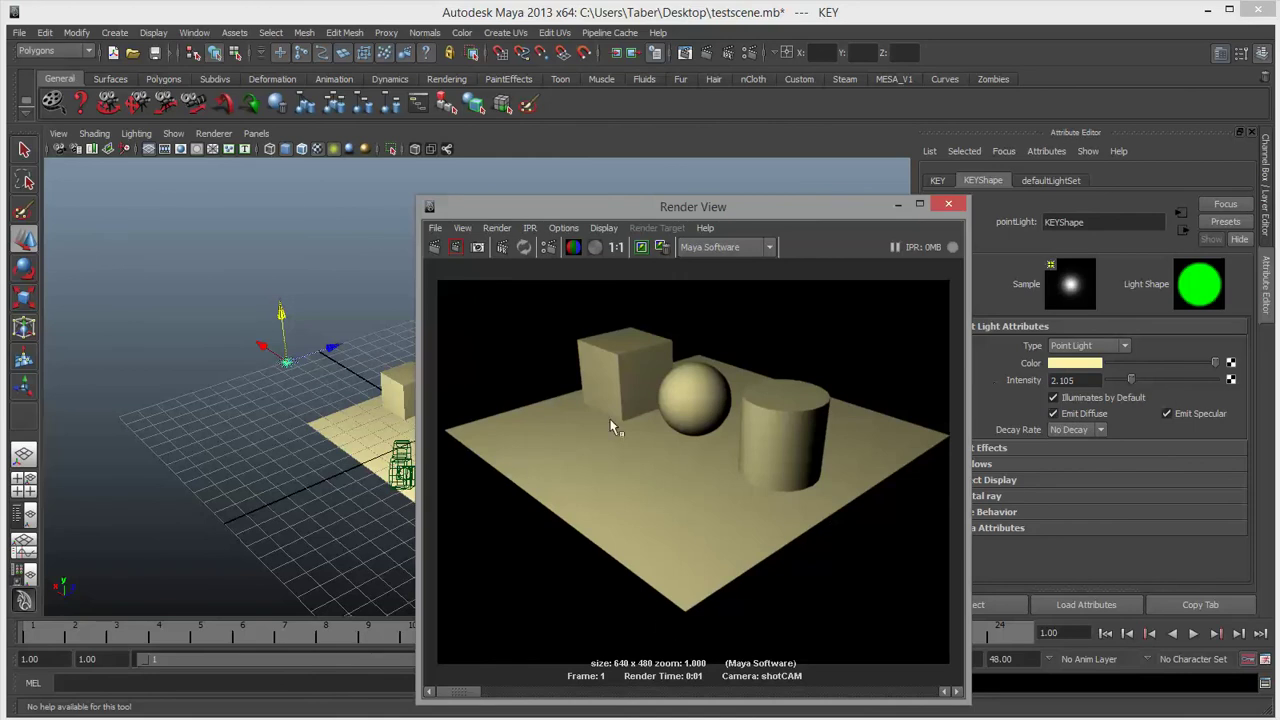
left_click_drag(686, 206, 758, 226)
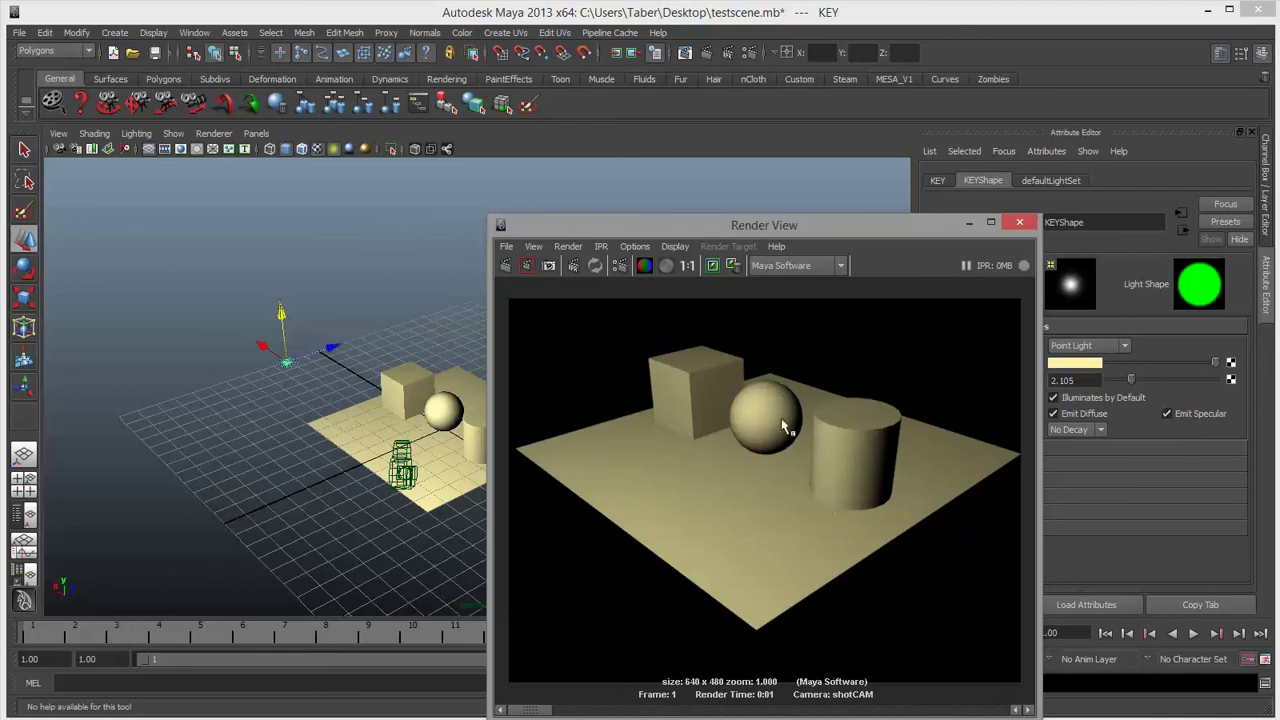
left_click_drag(900, 224, 793, 209)
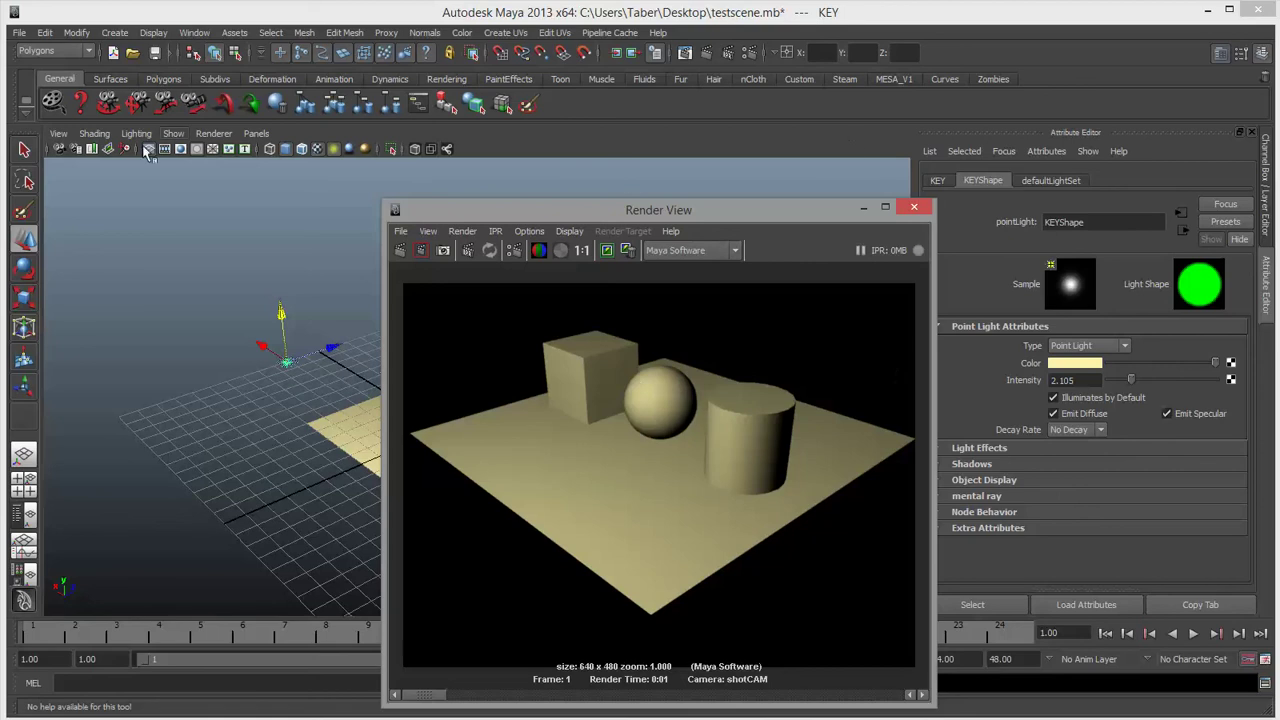
Enable ray trace shadows on the KEY light with a light radius of about 0.383 and 16 shadow rays.
left_click(993, 464)
left_click_drag(704, 216, 622, 220)
scroll(1068, 473, "down", 5)
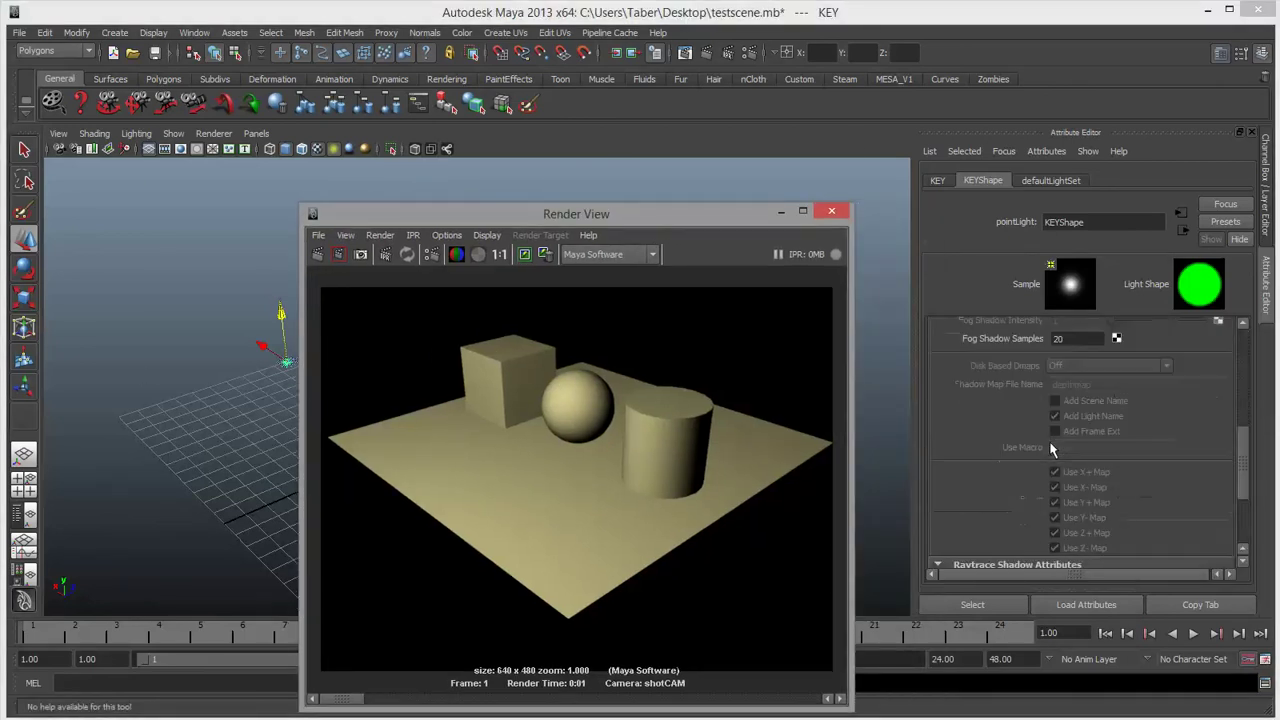
left_click(1054, 439)
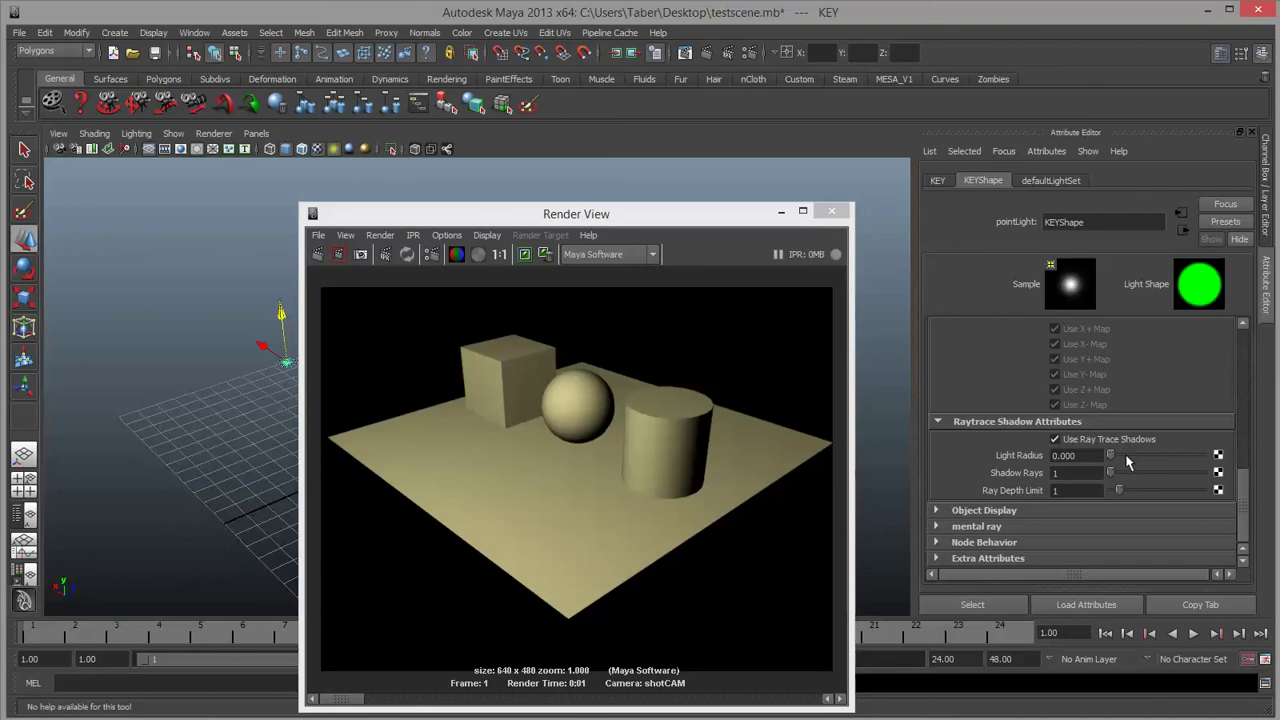
left_click(1127, 456)
left_click_drag(1127, 456, 1149, 472)
left_click(1142, 472)
Render the ray-traced shadows, move the KEY light farther from the objects along its X axis, and render again.
left_click(318, 254)
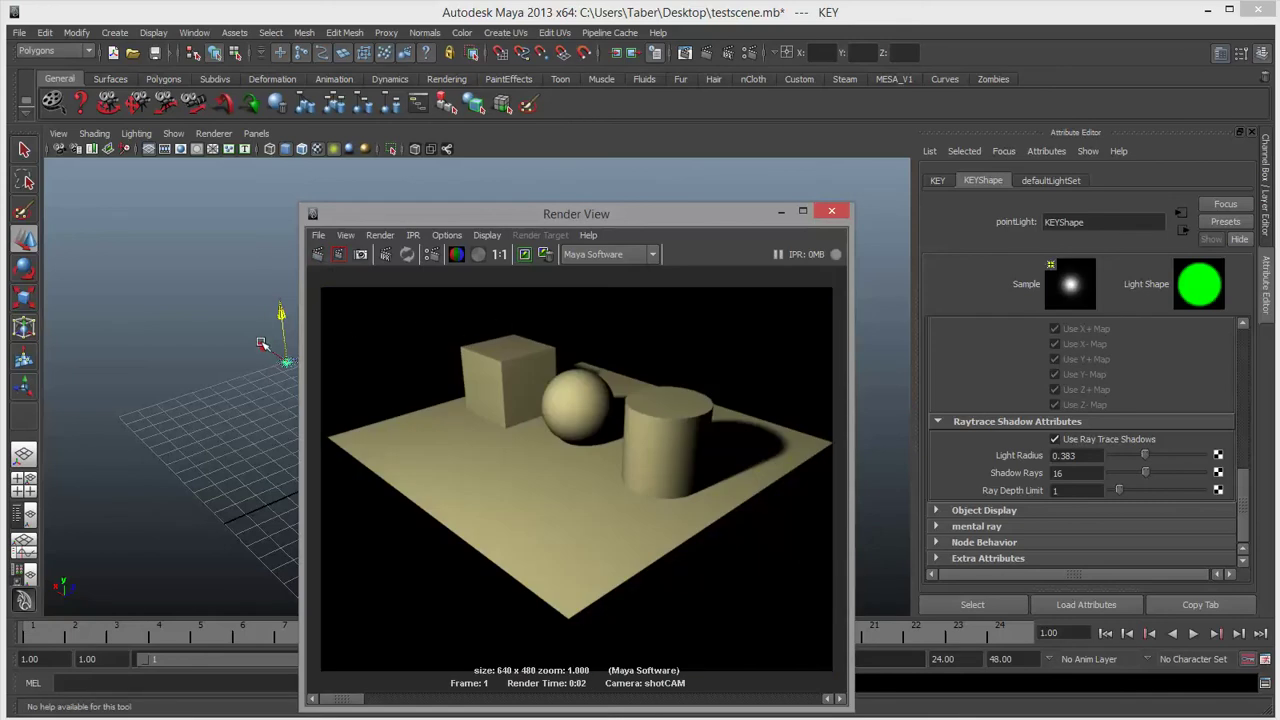
left_click_drag(262, 345, 225, 322)
left_click(318, 254)
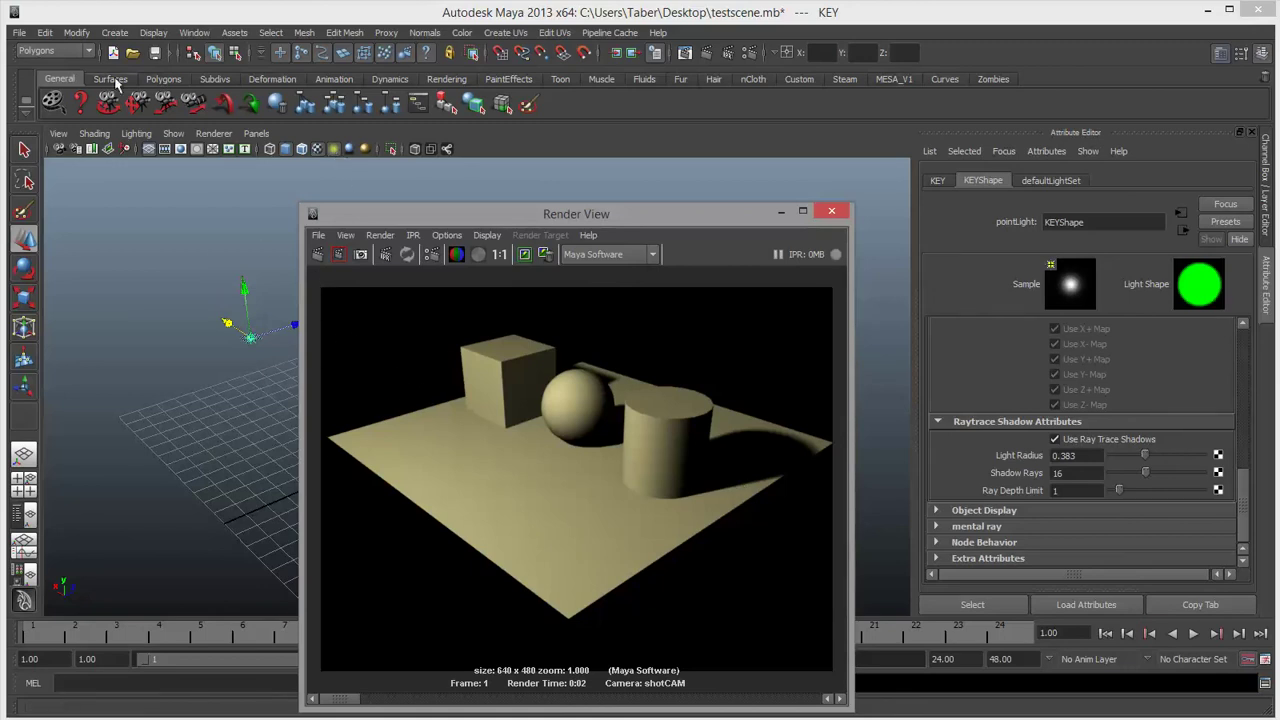
Create an ambient light and move it above the objects, opposite the KEY light, at about -8.87, 9.27, 2.75.
left_click(114, 33)
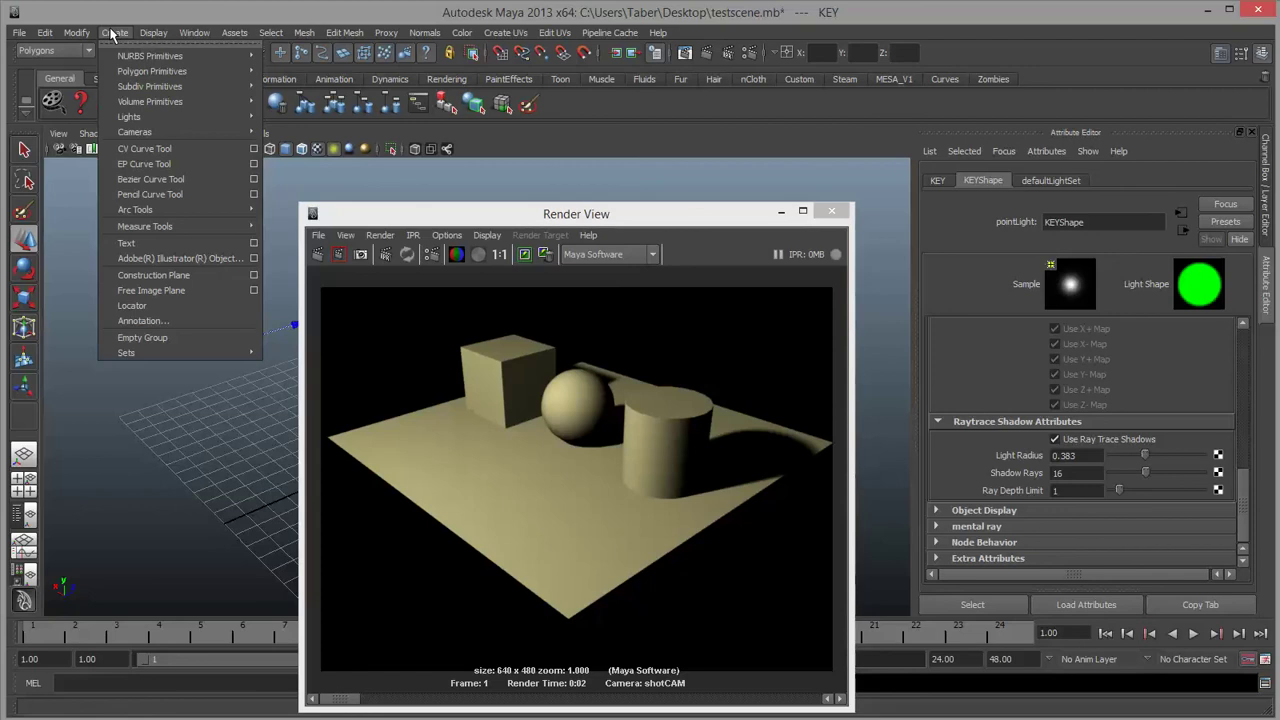
mouse_move(180, 117)
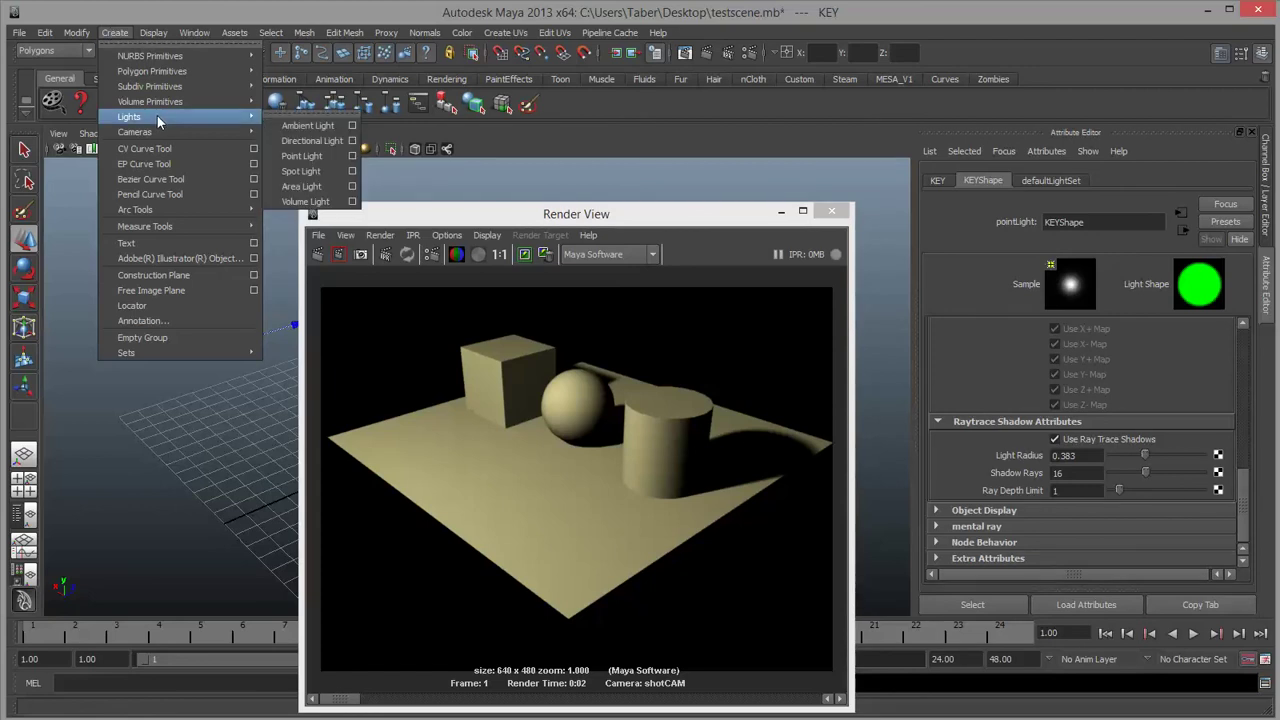
left_click(317, 132)
left_click_drag(552, 218, 256, 513)
left_click_drag(416, 412, 591, 281)
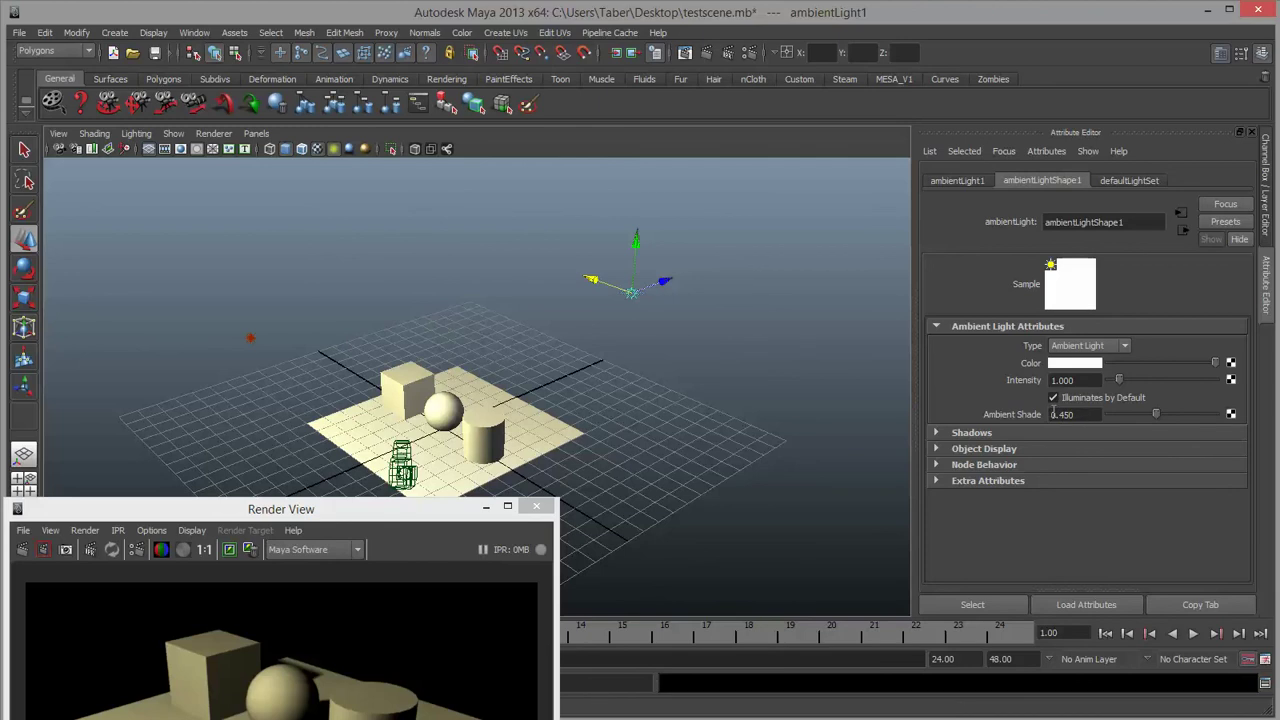
Rename the ambient light as FILL.
left_click_drag(435, 517, 474, 162)
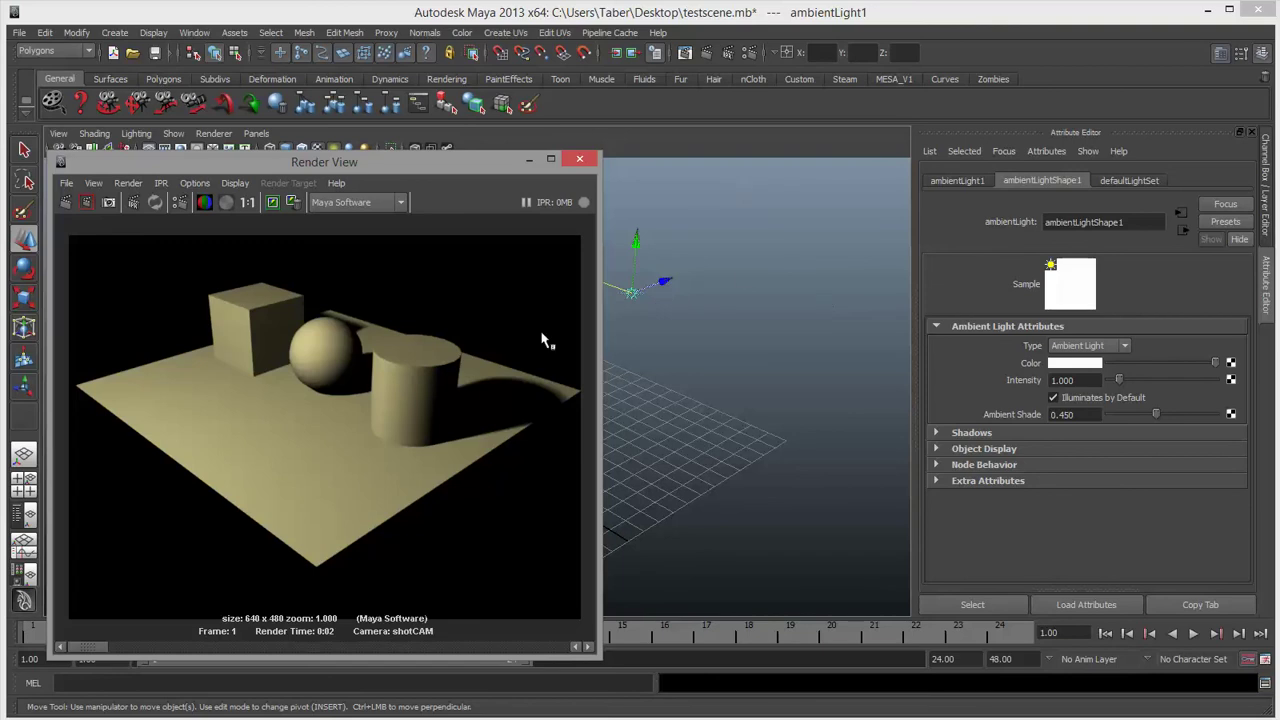
left_click(958, 180)
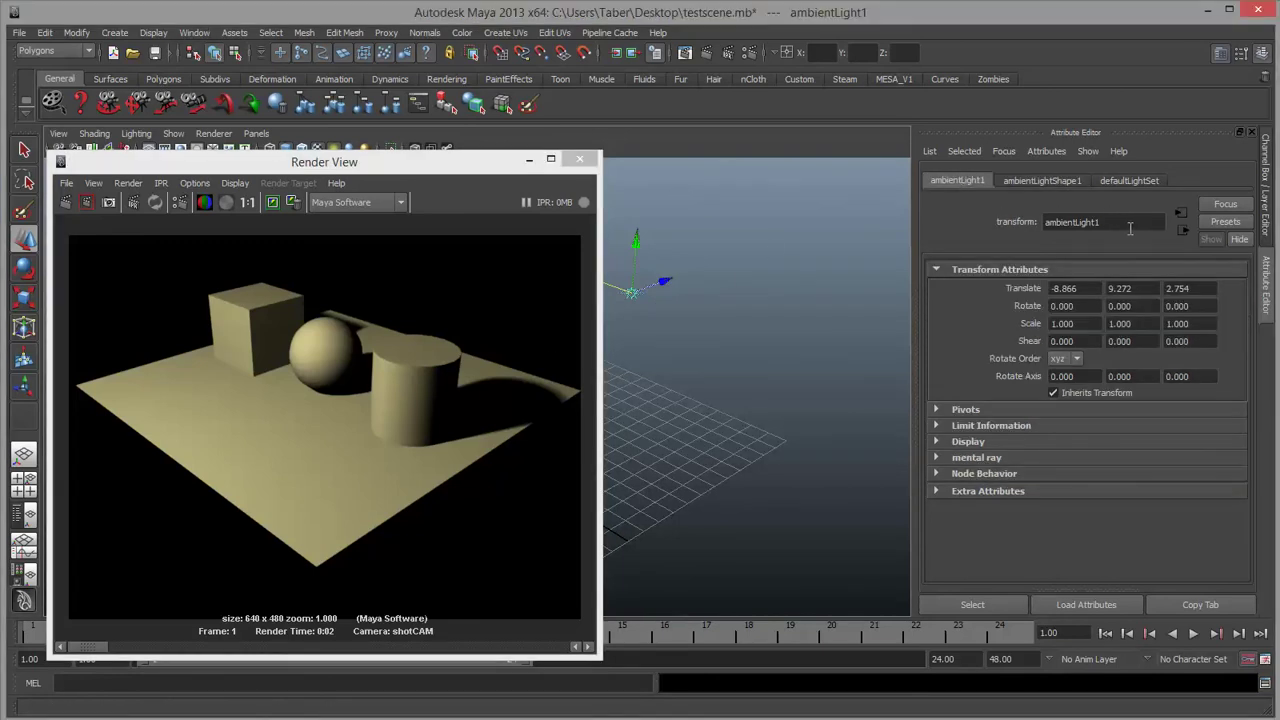
left_click_drag(1132, 223, 908, 224)
type("F")
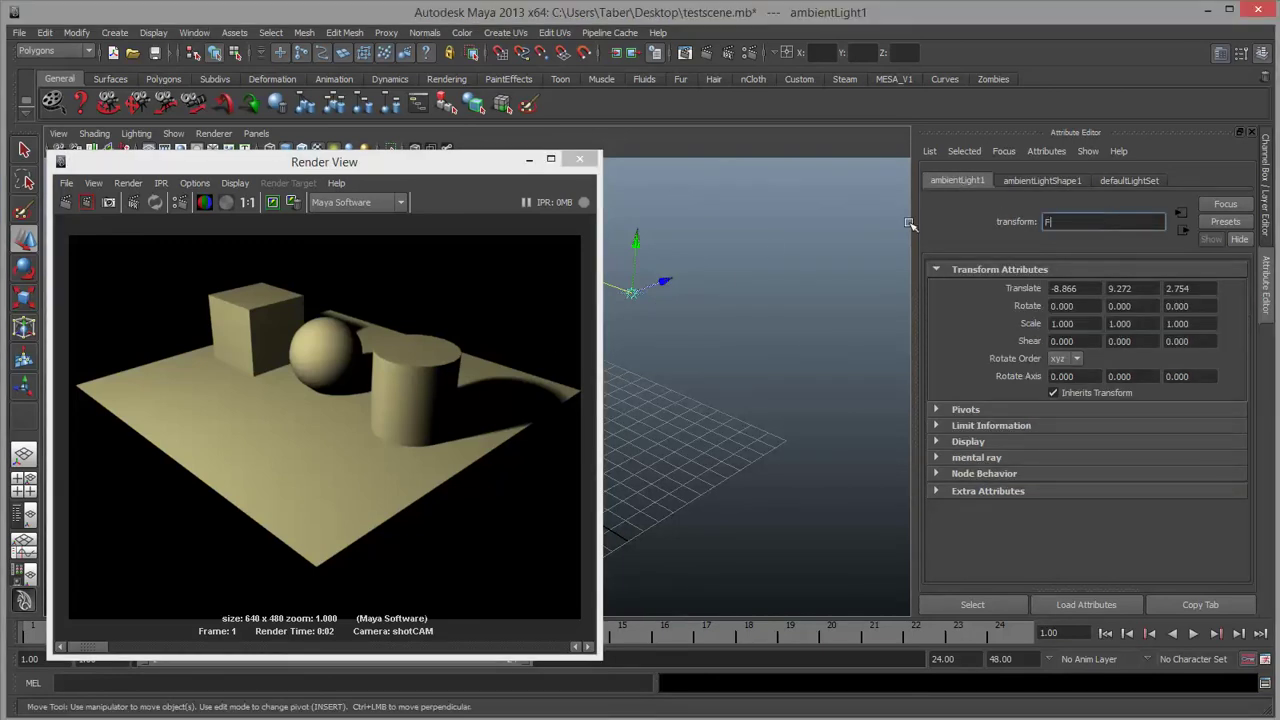
type("ILL")
key("Return")
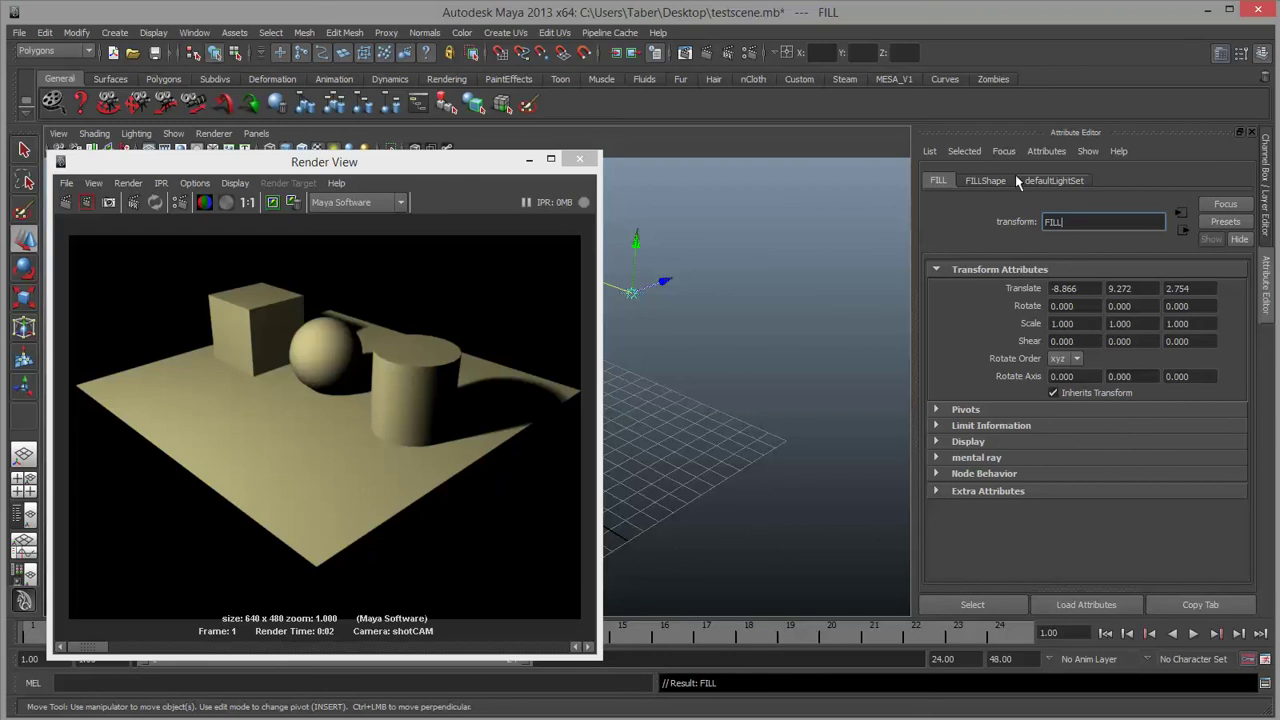
Color the FILL light pale blue with hue about 198, saturation about 0.294 and value 1, and render the scene.
left_click(985, 181)
left_click(1090, 365)
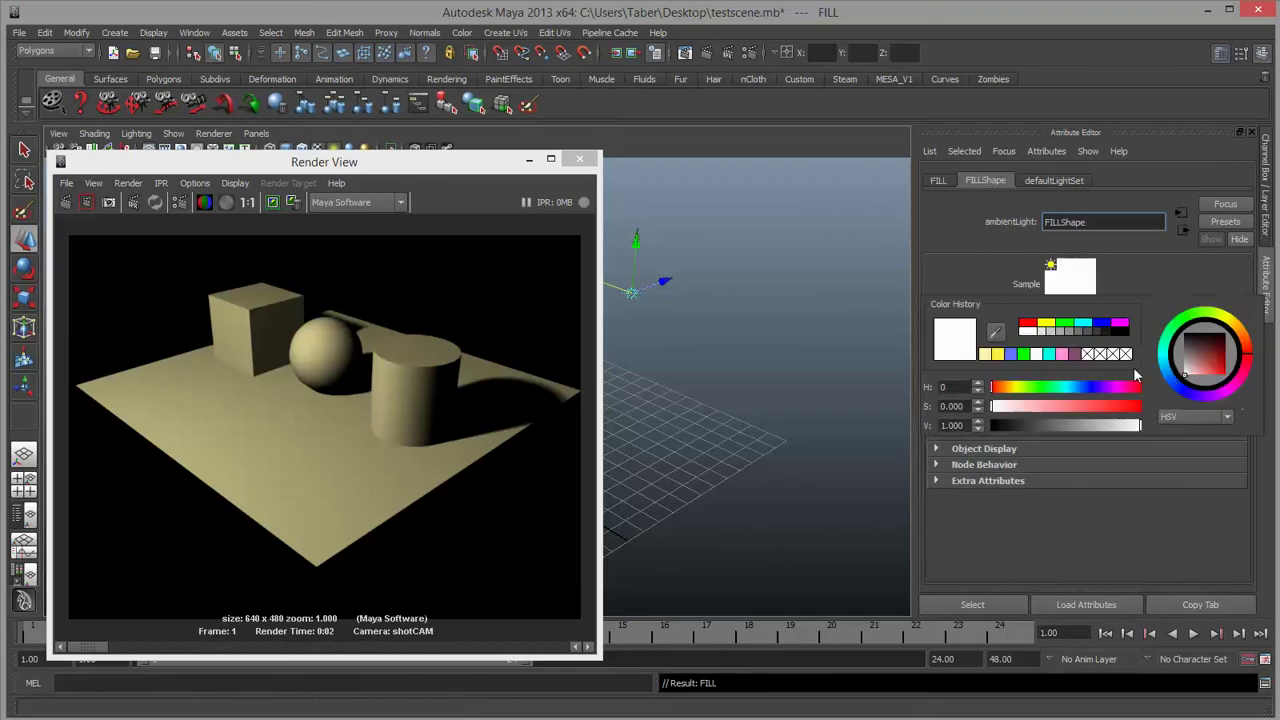
left_click(1170, 378)
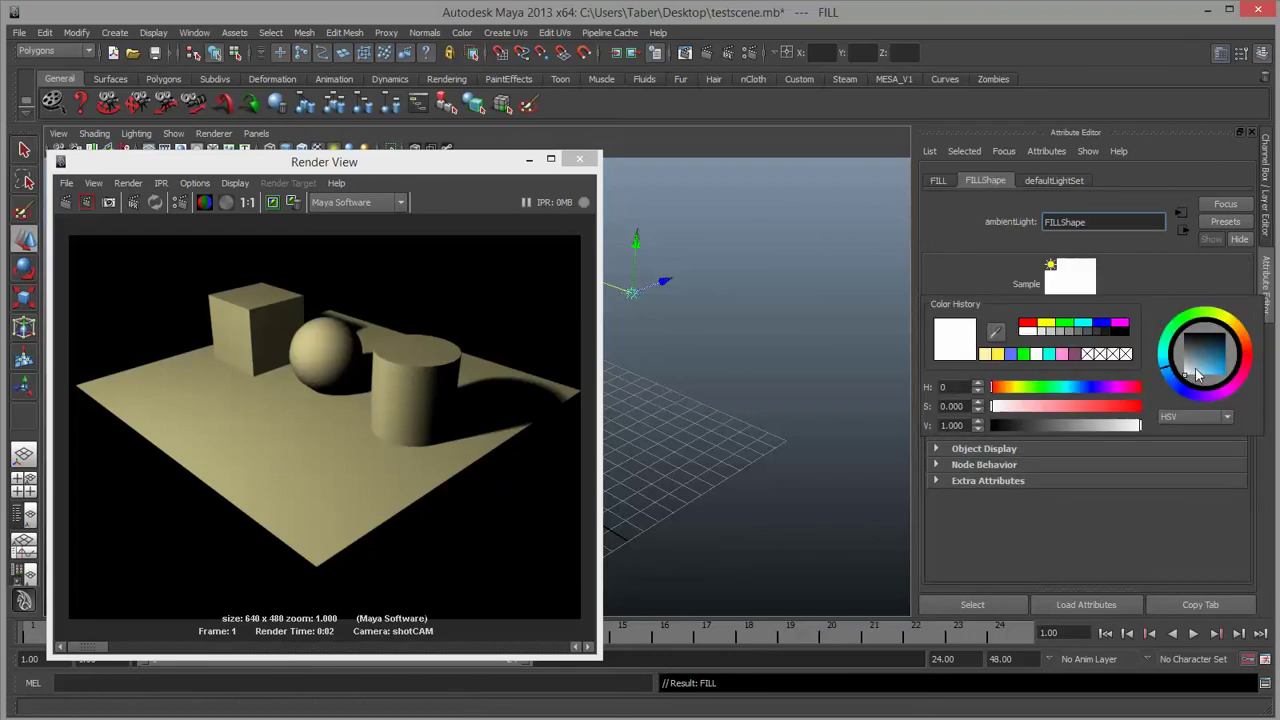
left_click(1196, 372)
left_click_drag(1196, 372, 1198, 388)
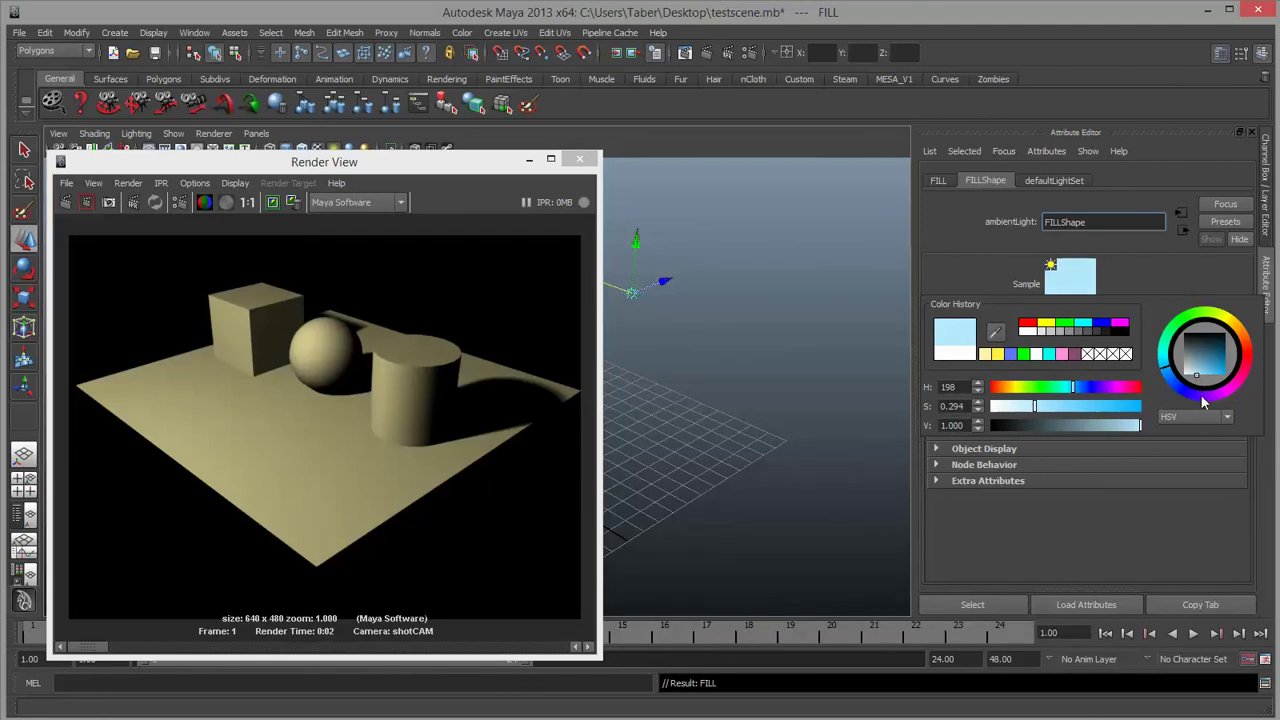
left_click(1036, 406)
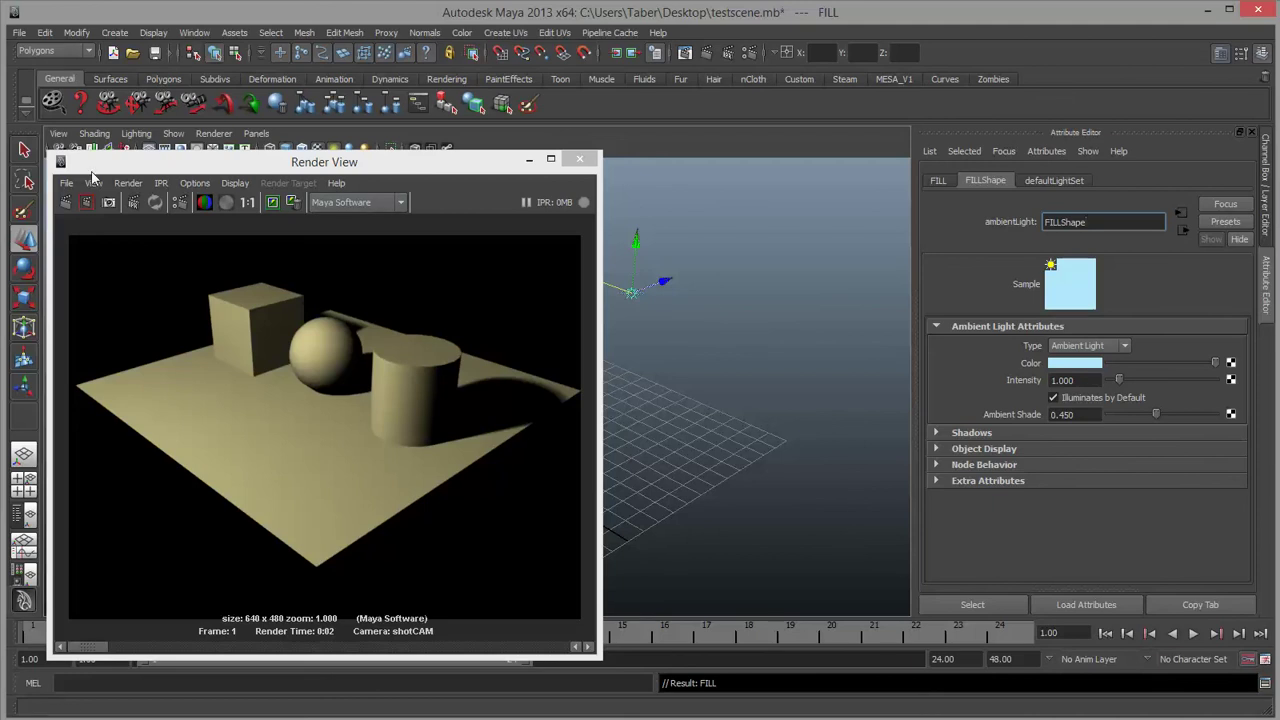
left_click(66, 202)
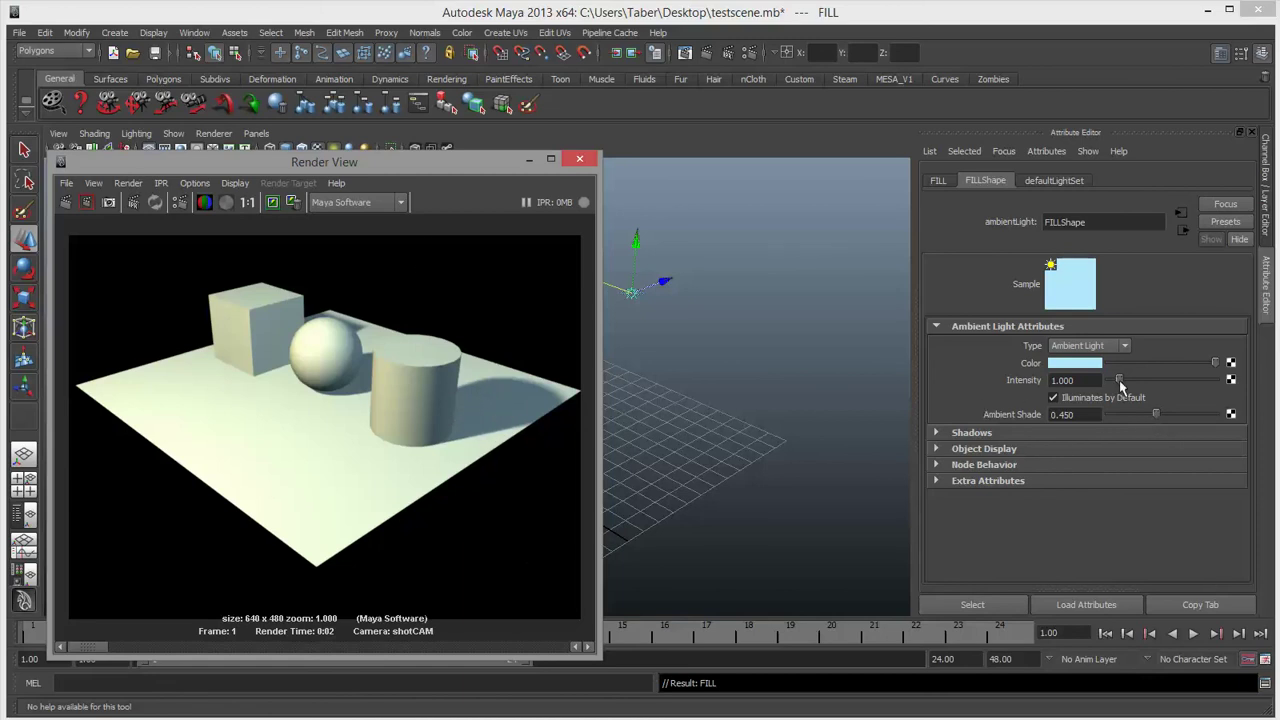
Set the FILL light's intensity to 0.5 and render the scene.
left_click(1085, 380)
type("0.5")
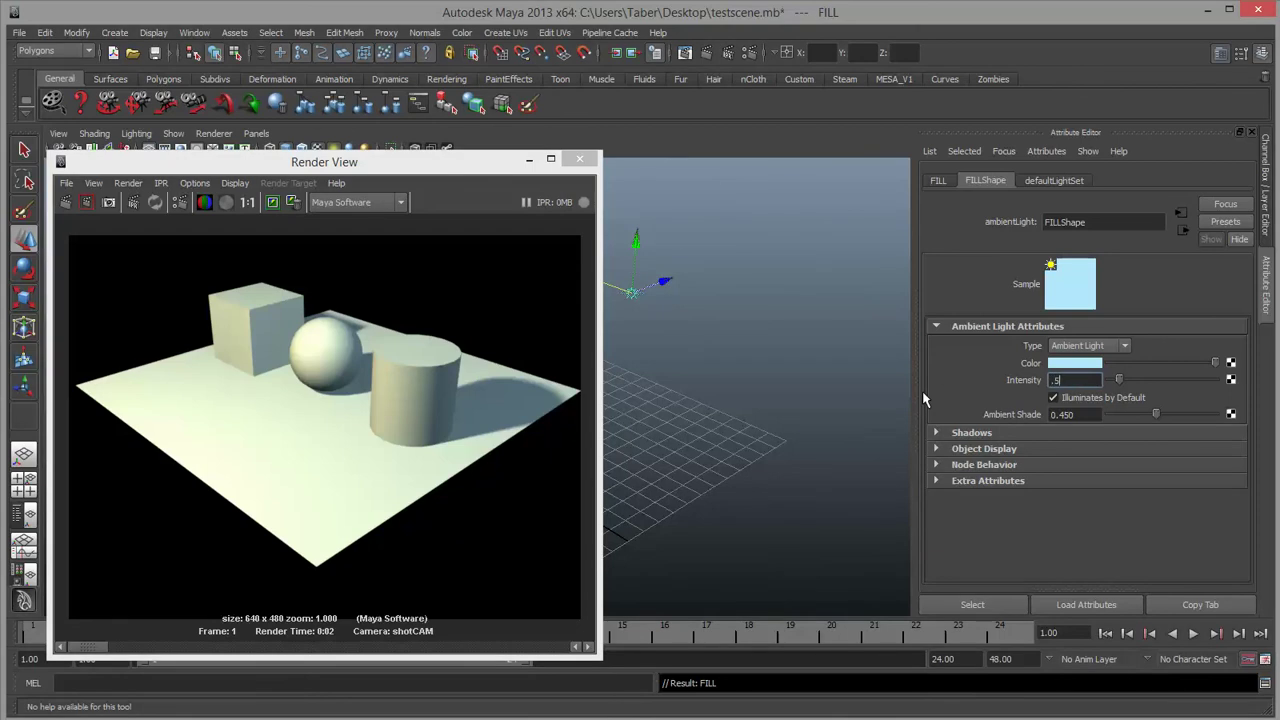
key("Return")
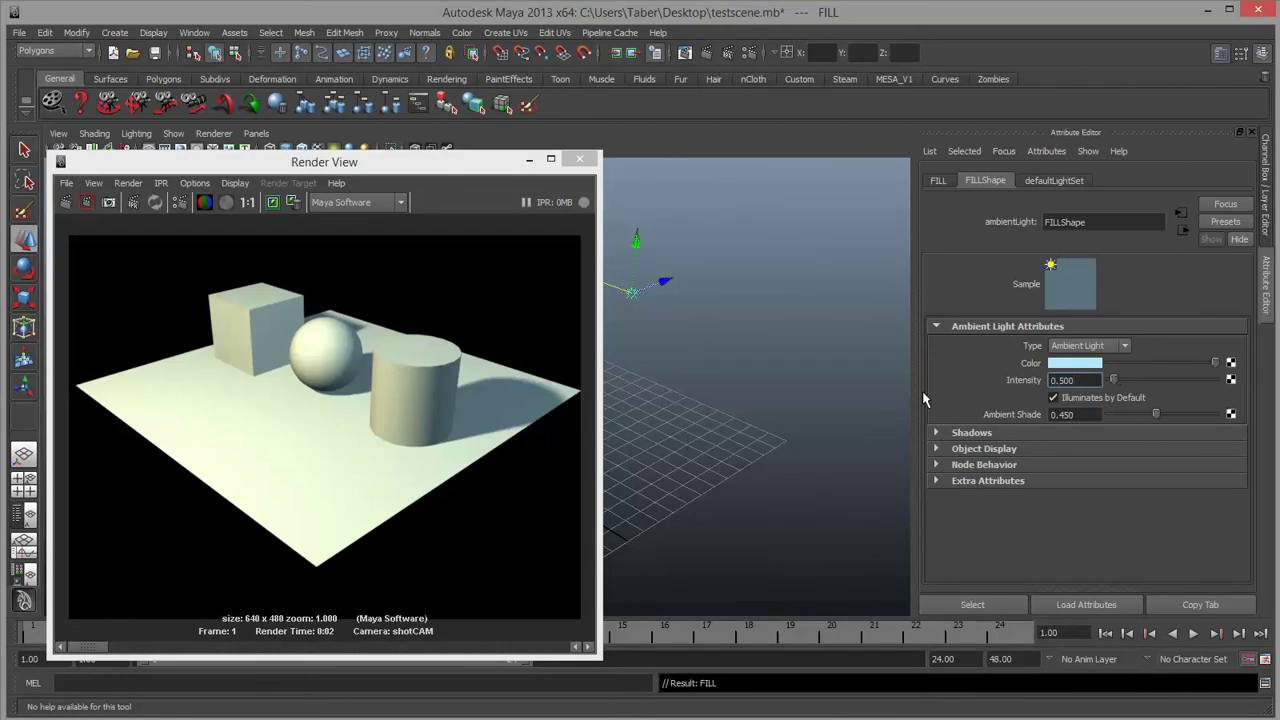
left_click(63, 202)
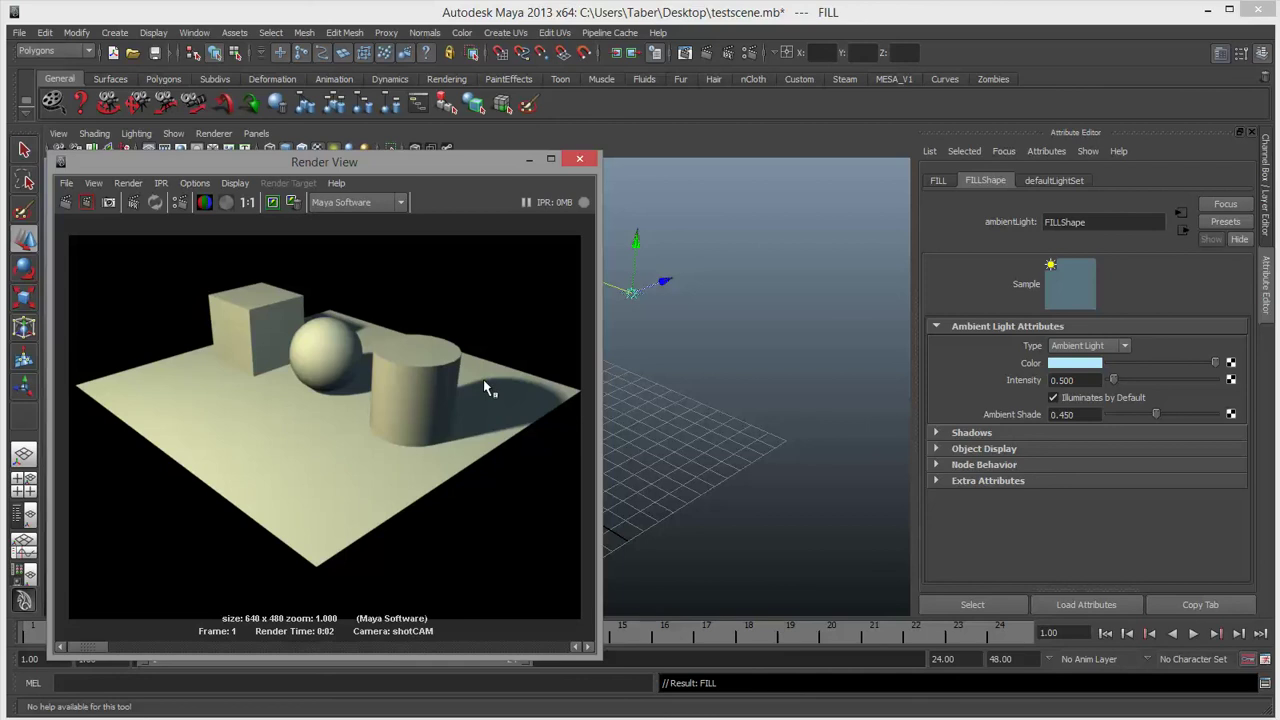
Set the FILL light's intensity to 0.3 and render the scene again.
left_click_drag(1057, 377, 1039, 381)
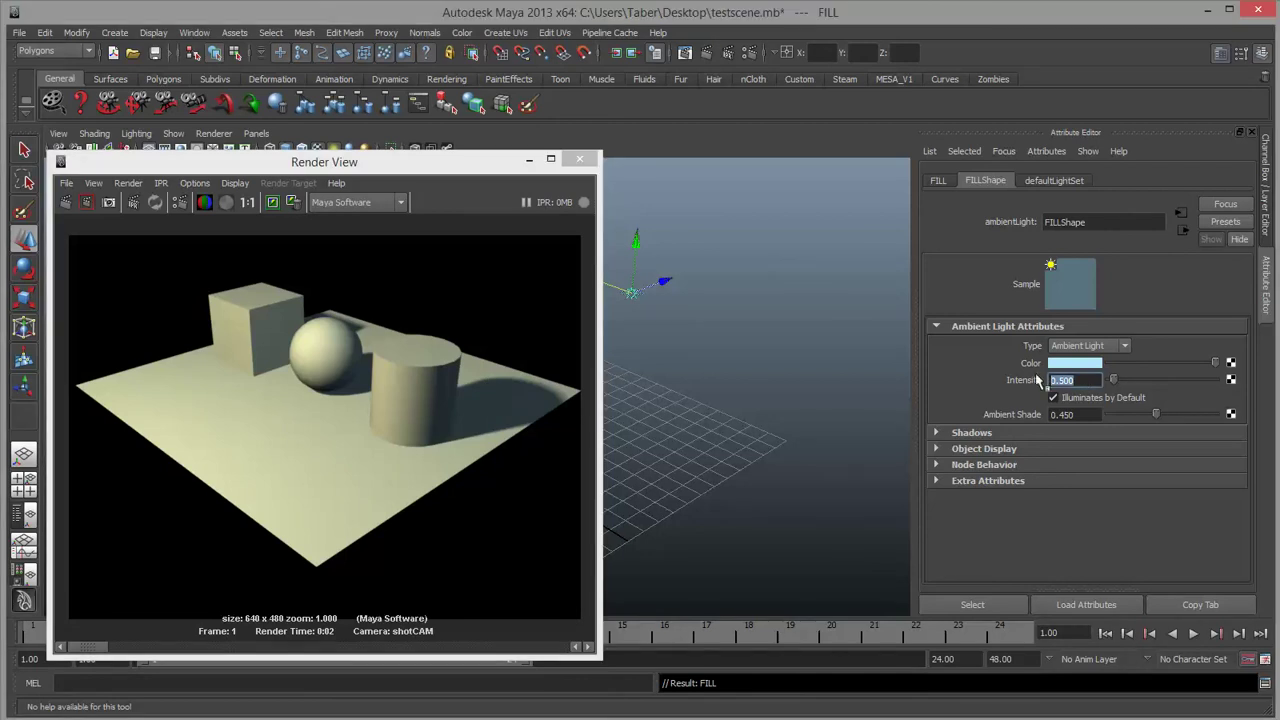
key("BackSpace")
type(".3")
key("Return")
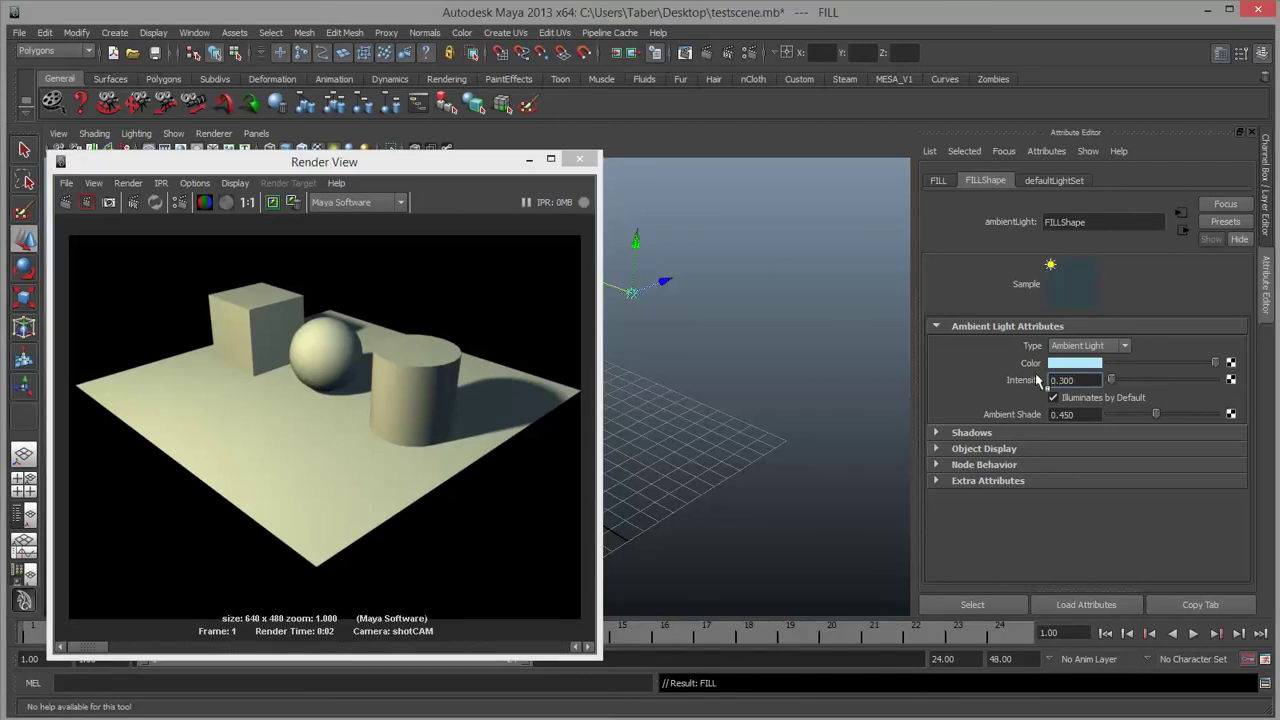
left_click(65, 202)
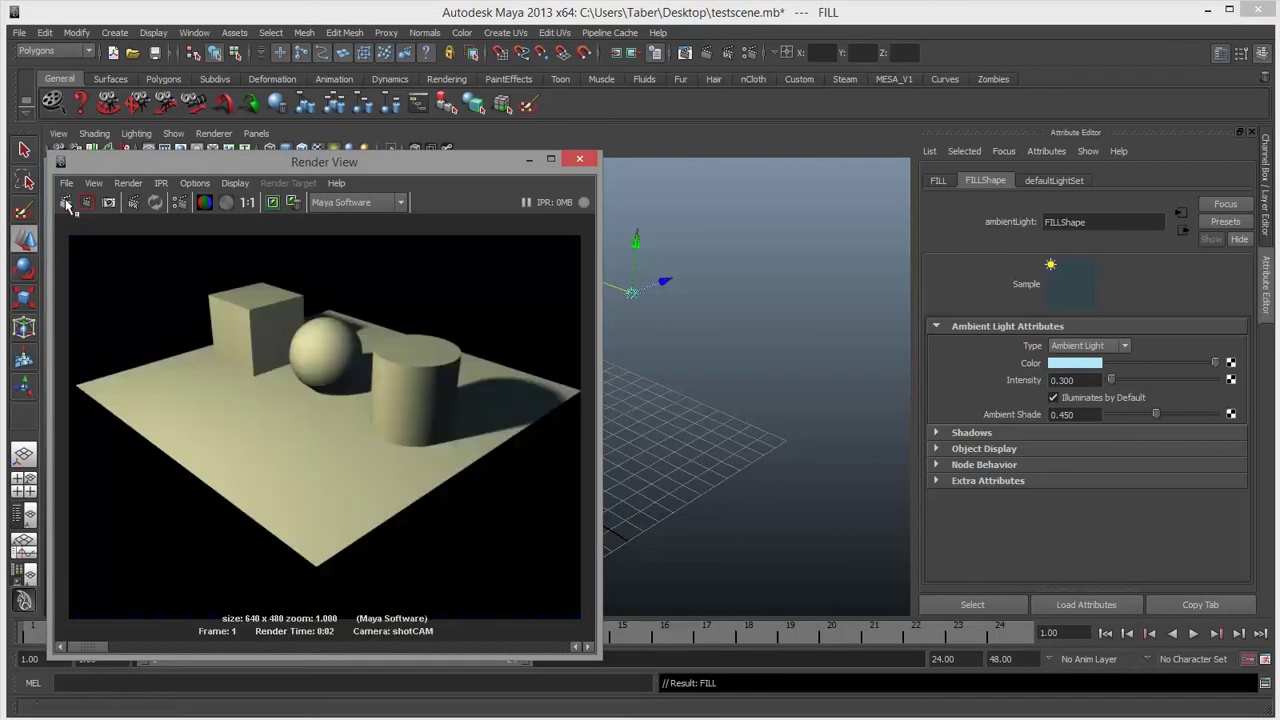
Try Ambient Shade values of 0 and 0.2 on the FILL light, rendering the scene with each.
left_click_drag(1147, 418, 1082, 424)
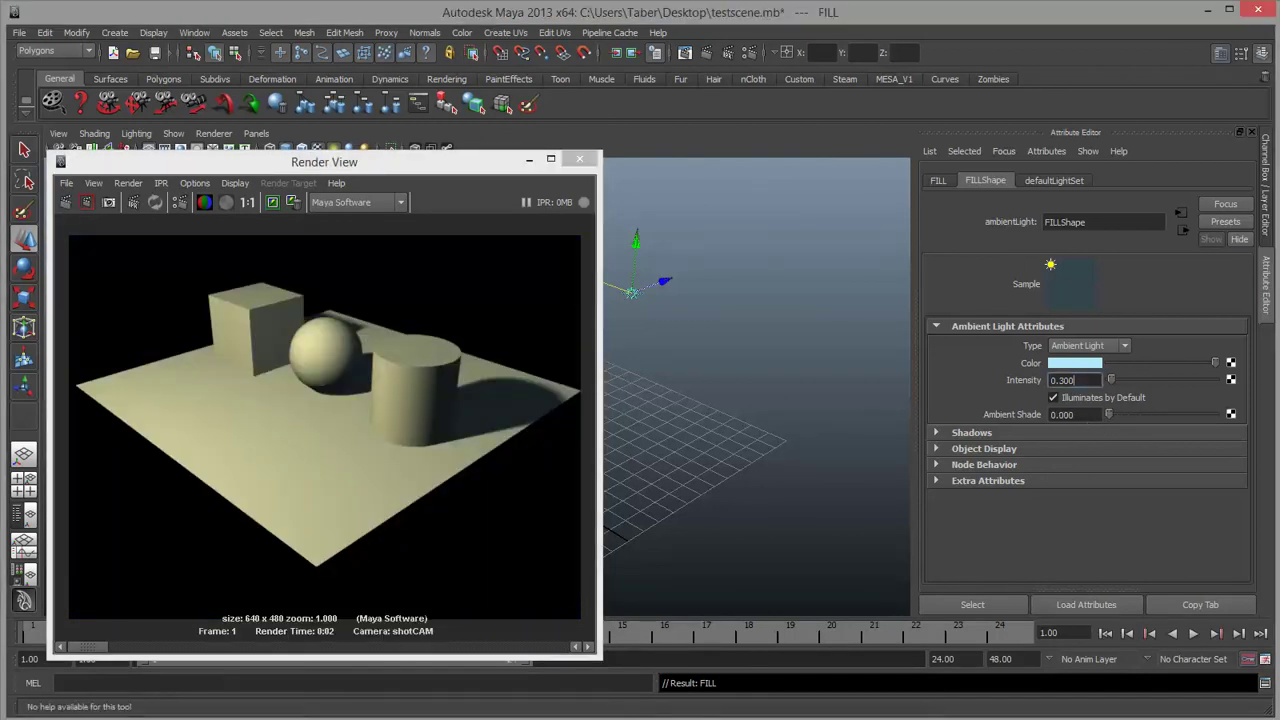
left_click(65, 202)
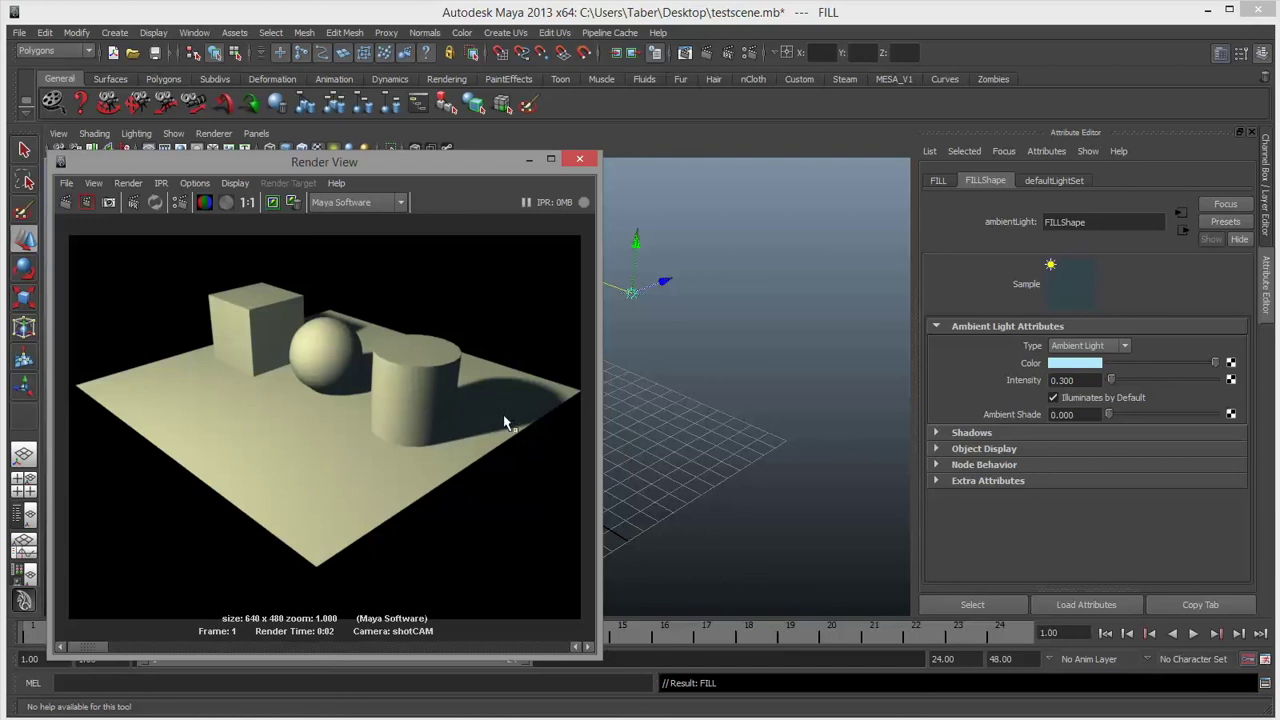
left_click_drag(1111, 414, 1118, 414)
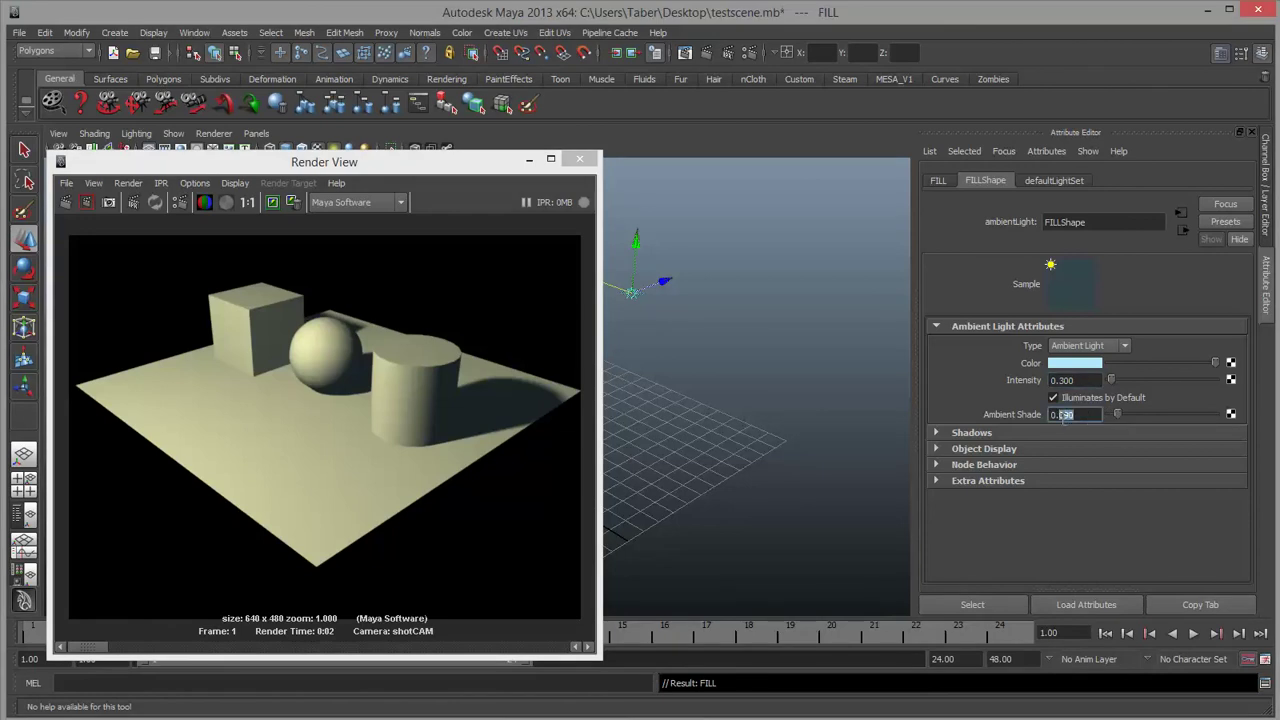
type("0.2")
key("Return")
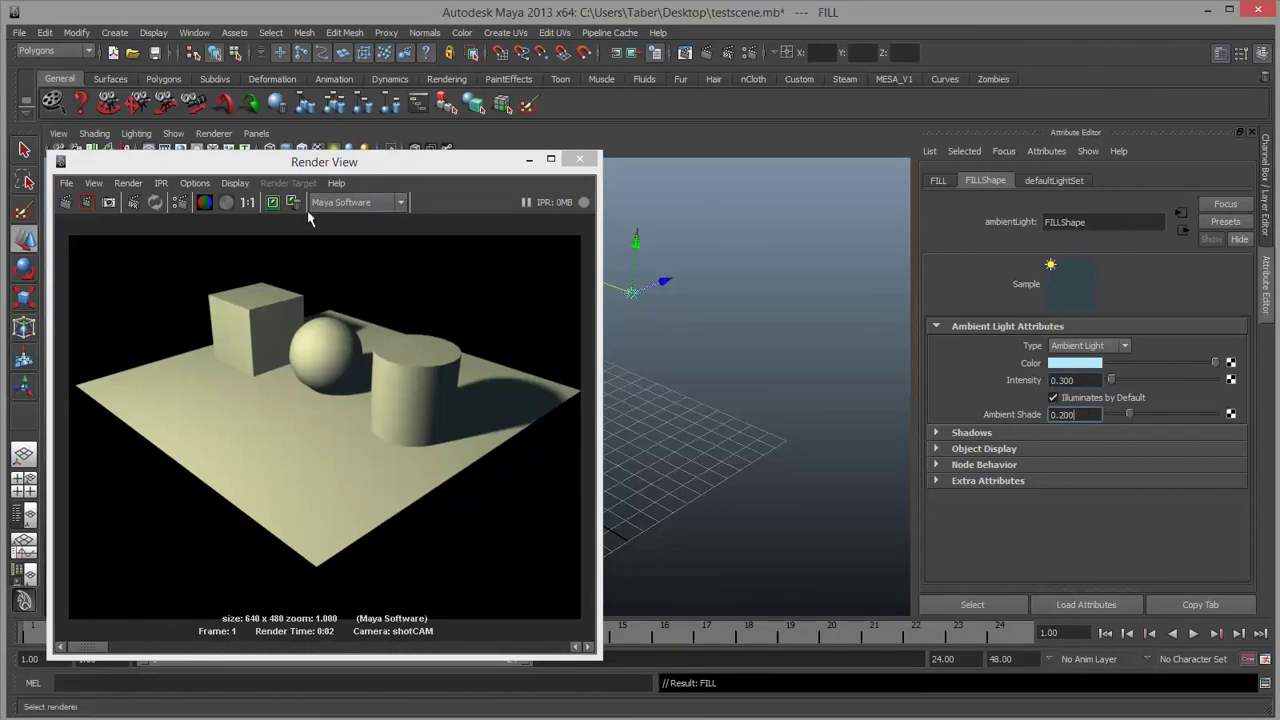
left_click(66, 203)
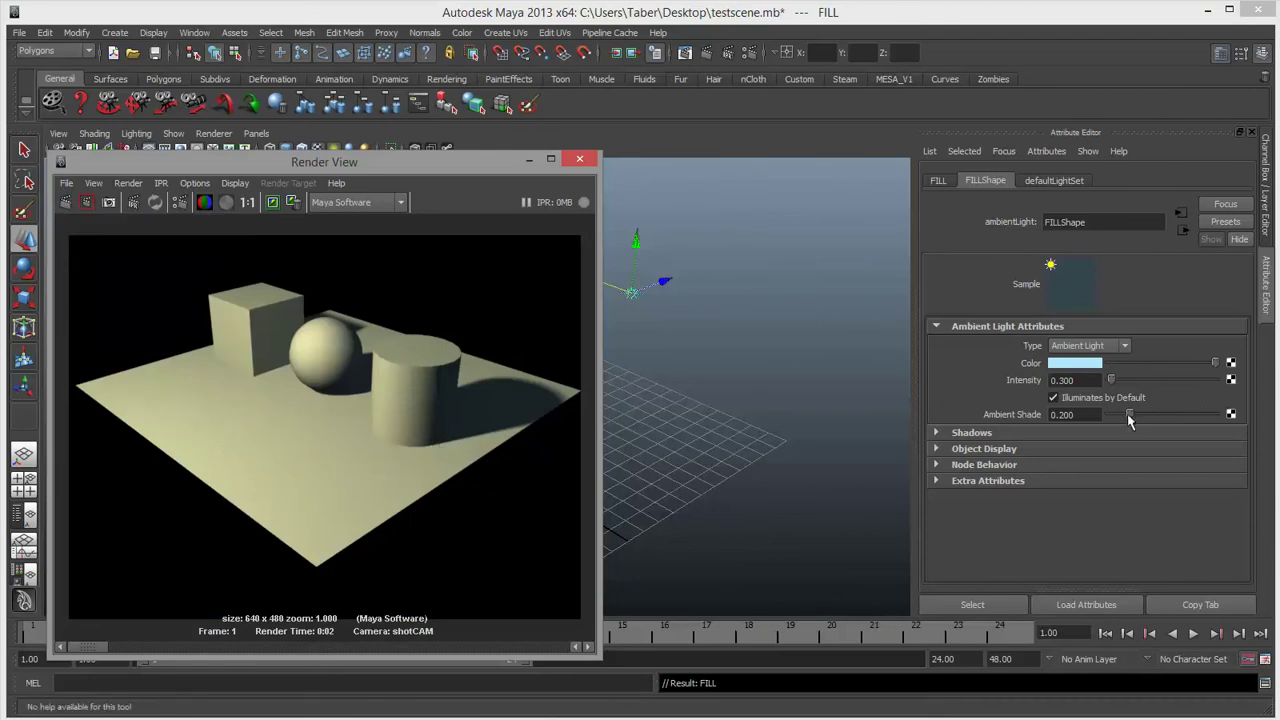
Set the FILL light's Ambient Shade to about 0.293 and render the result.
left_click_drag(1130, 415, 1140, 418)
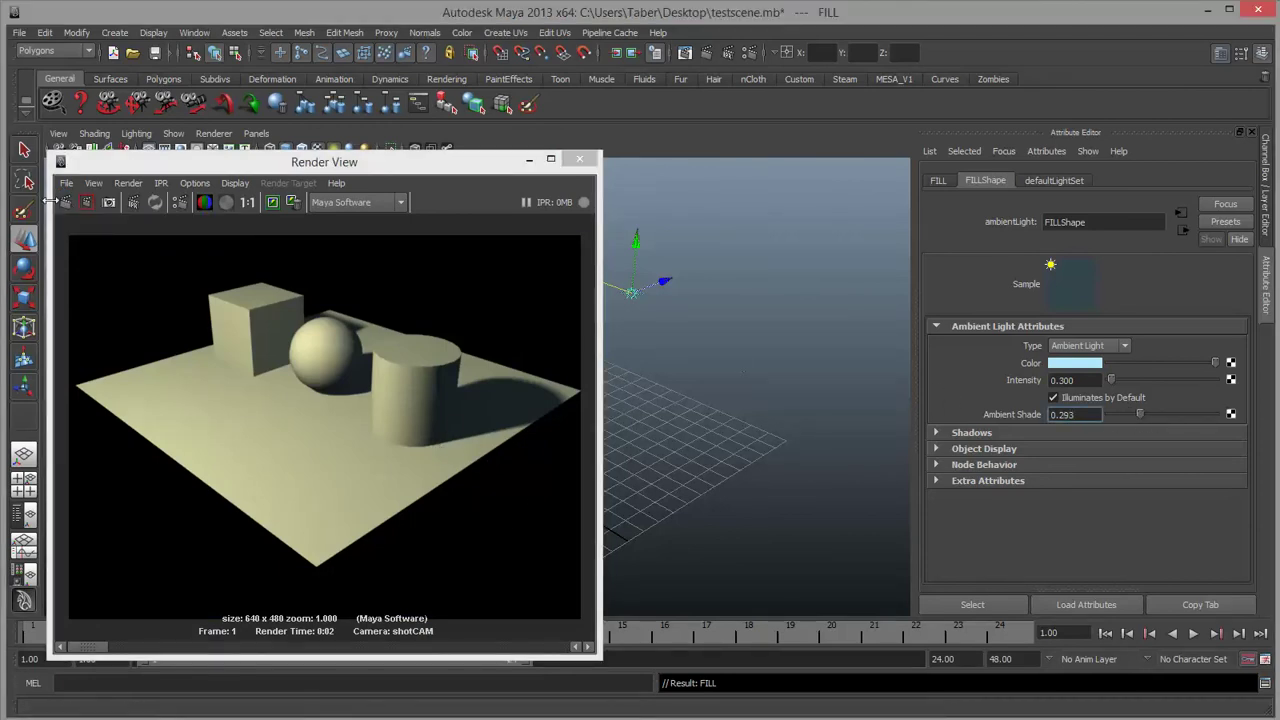
left_click(63, 205)
left_click(63, 205)
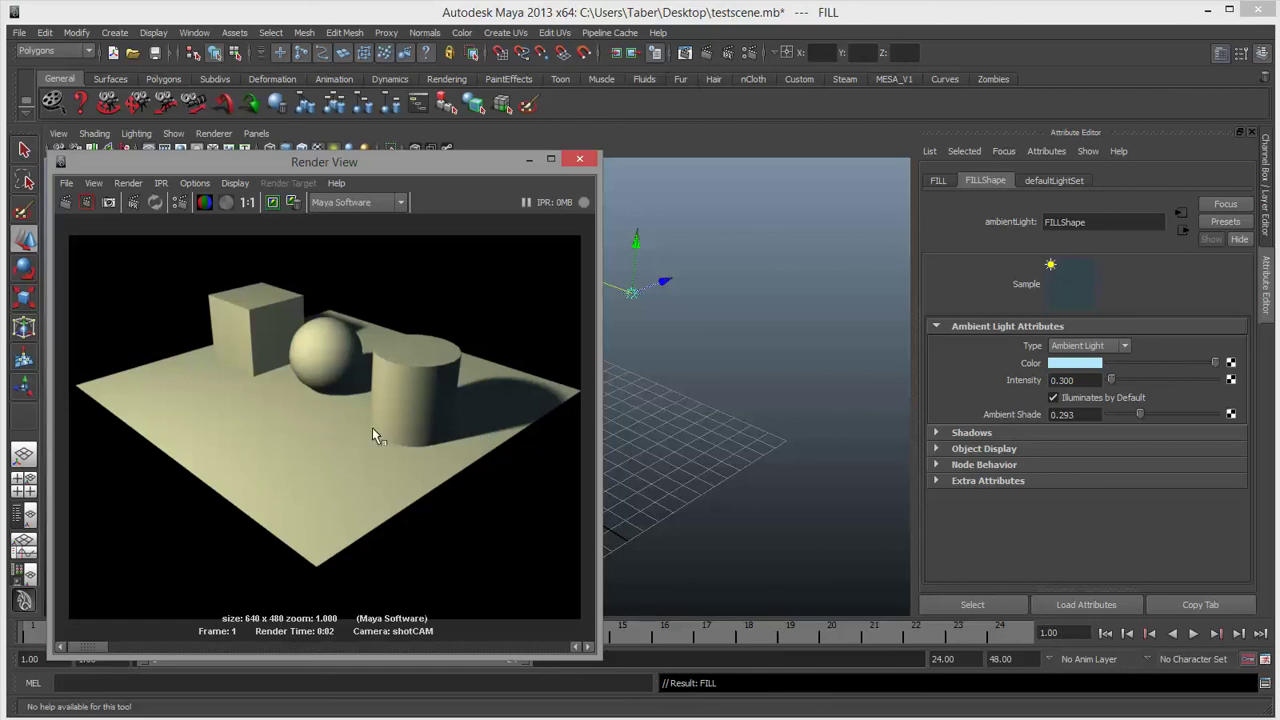
Reduce the KEY light's color saturation to about 0.219 for a paler yellow and render the scene.
left_click_drag(364, 164, 612, 317)
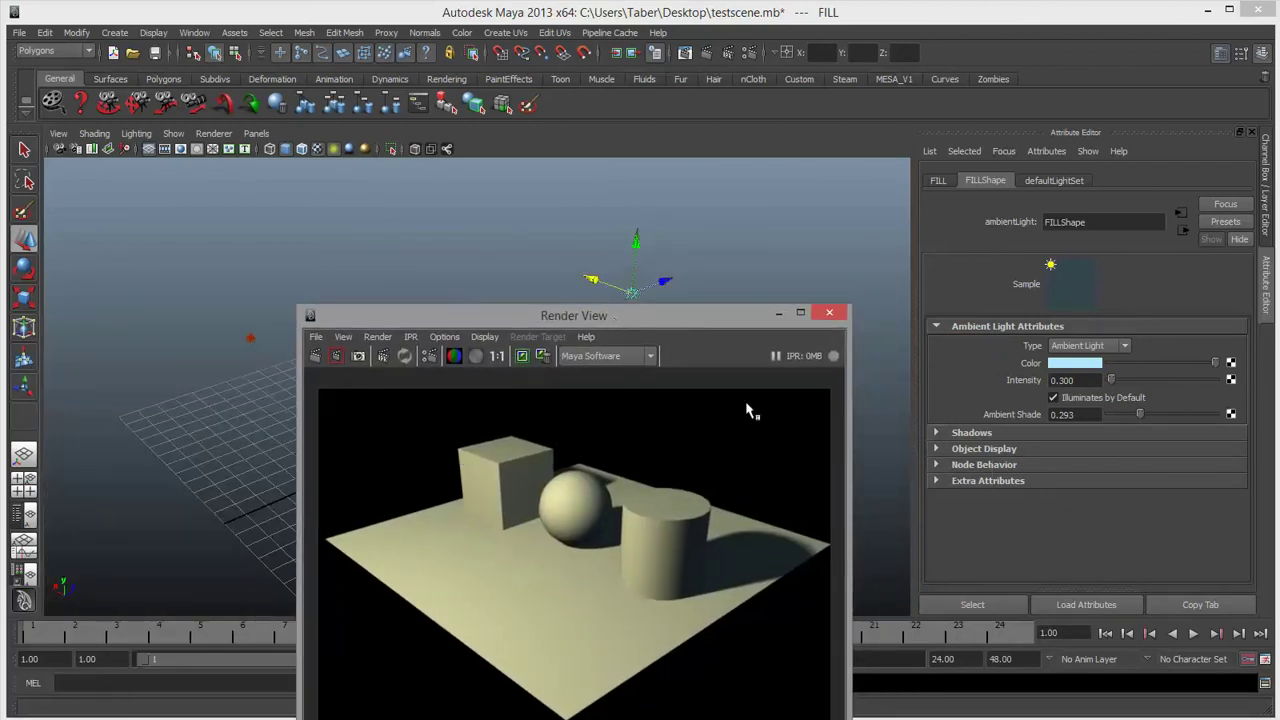
left_click(250, 338)
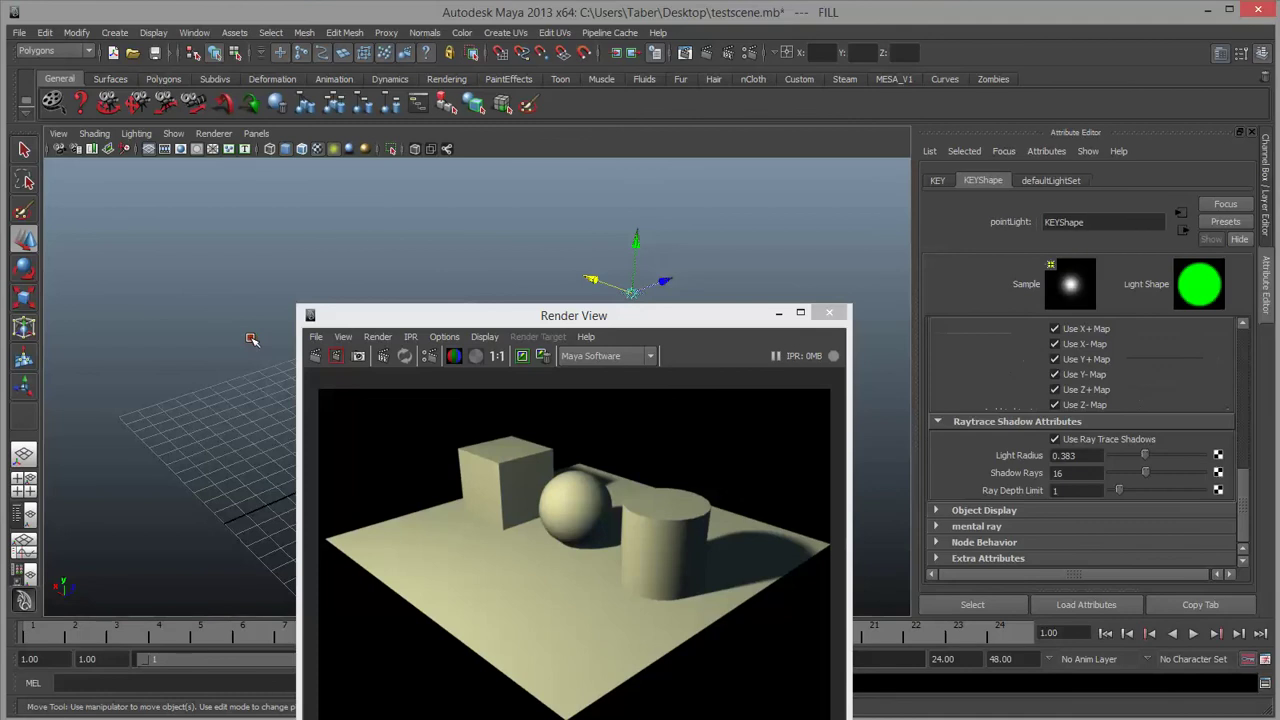
scroll(1095, 412, "up", 5)
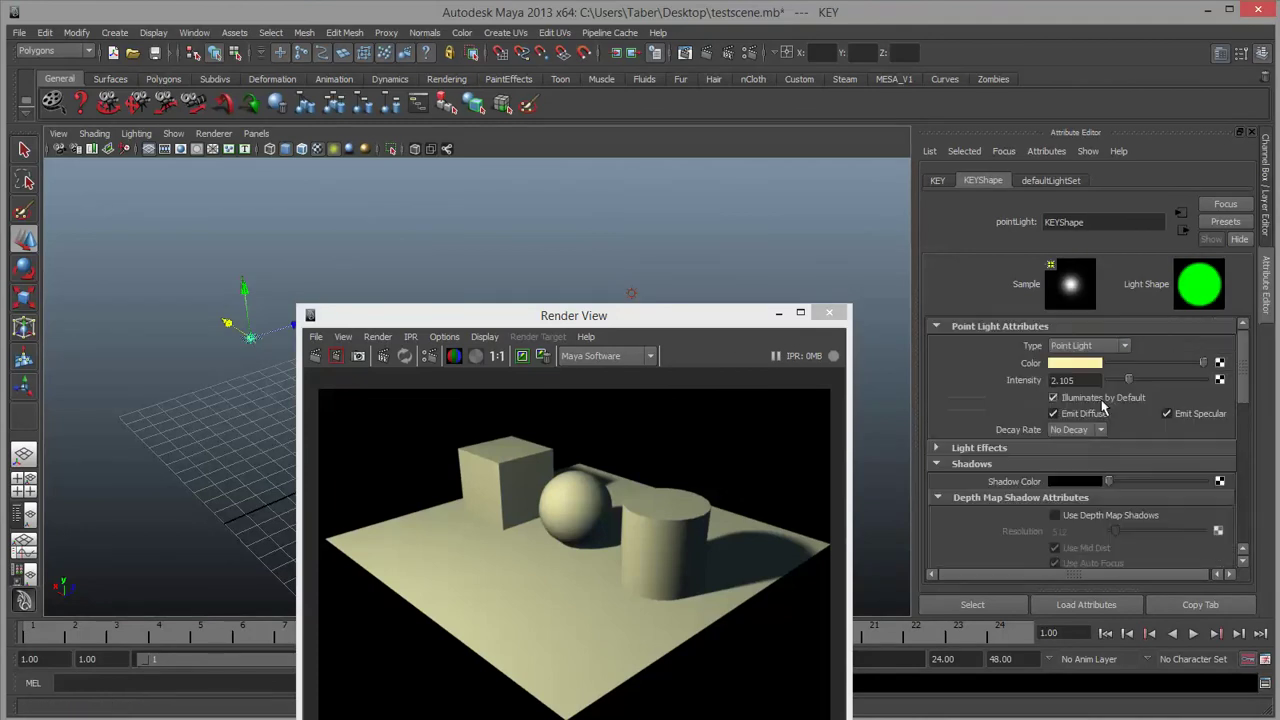
left_click(1068, 364)
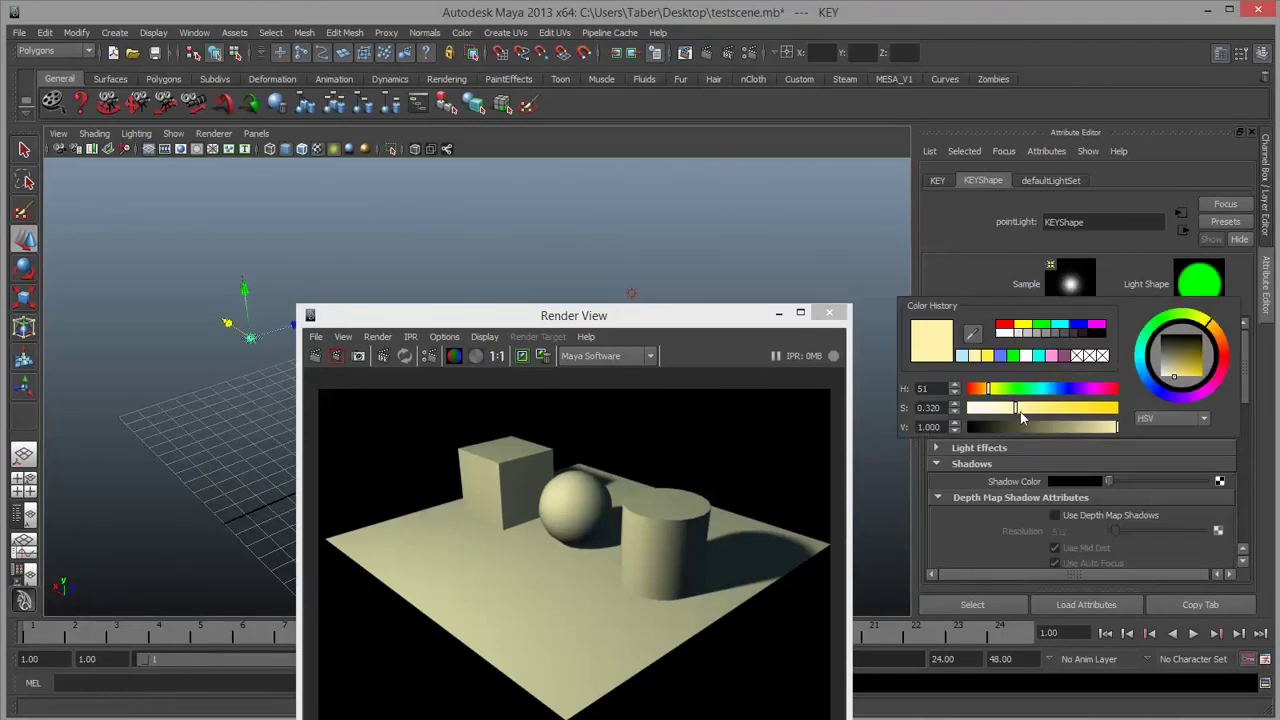
left_click_drag(1022, 418, 996, 412)
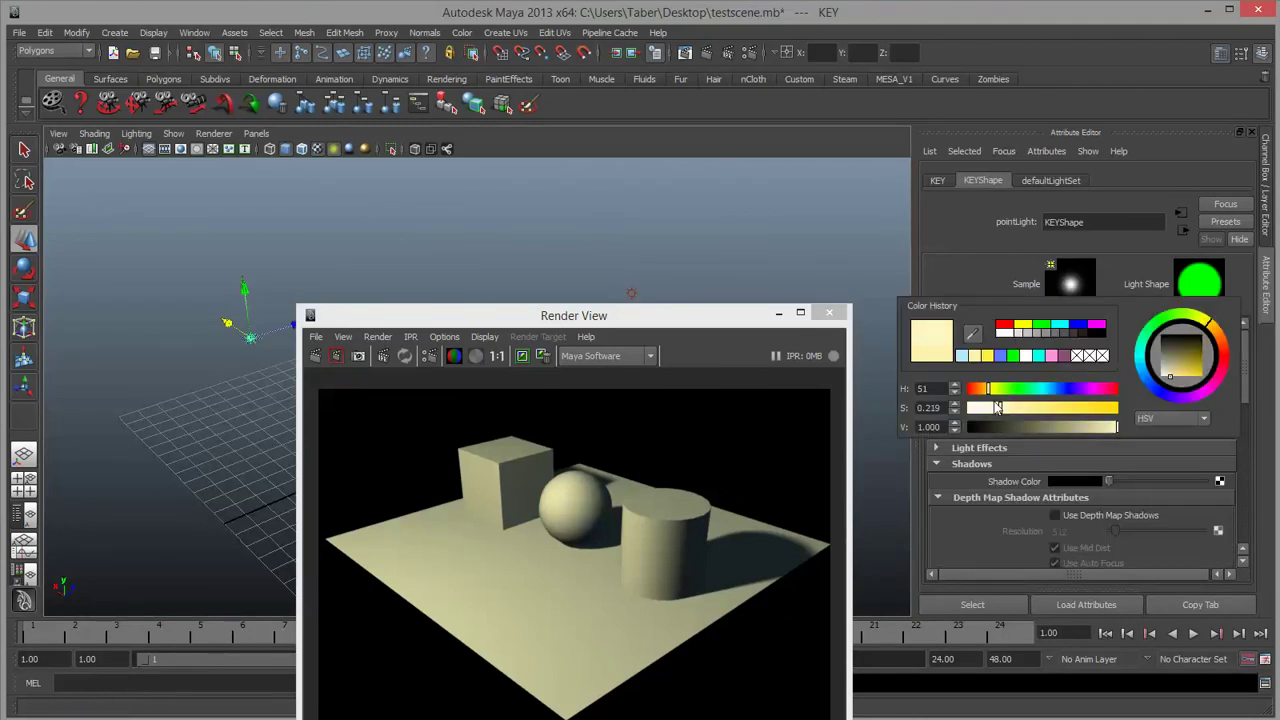
left_click(313, 356)
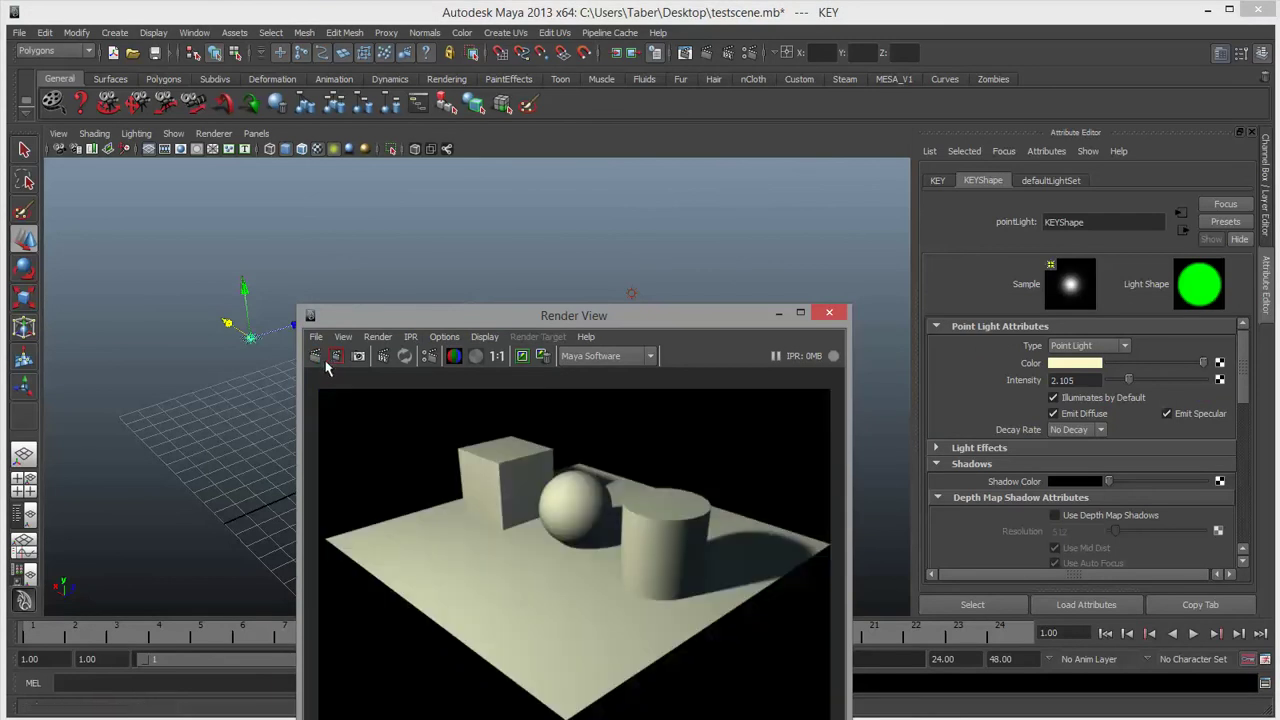
left_click_drag(605, 318, 565, 217)
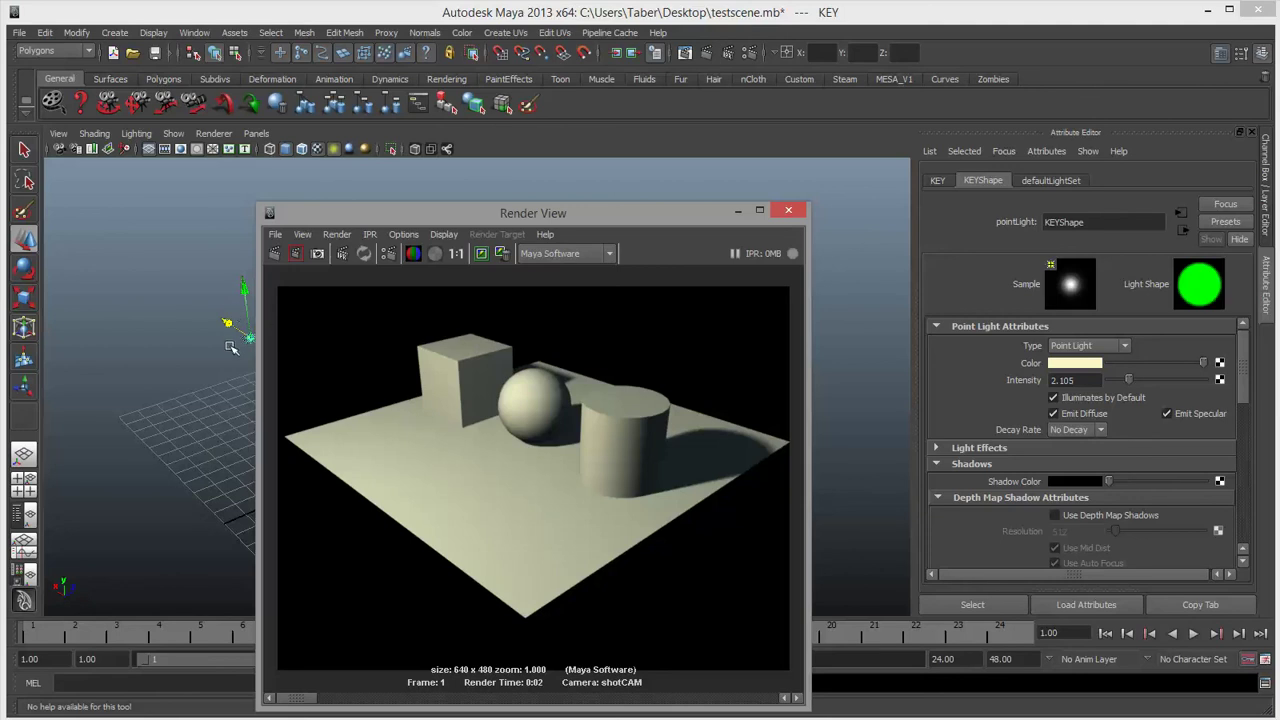
Select the FILL light, keep the current render in the Render View and compare it with the stored images.
left_click_drag(615, 213, 355, 468)
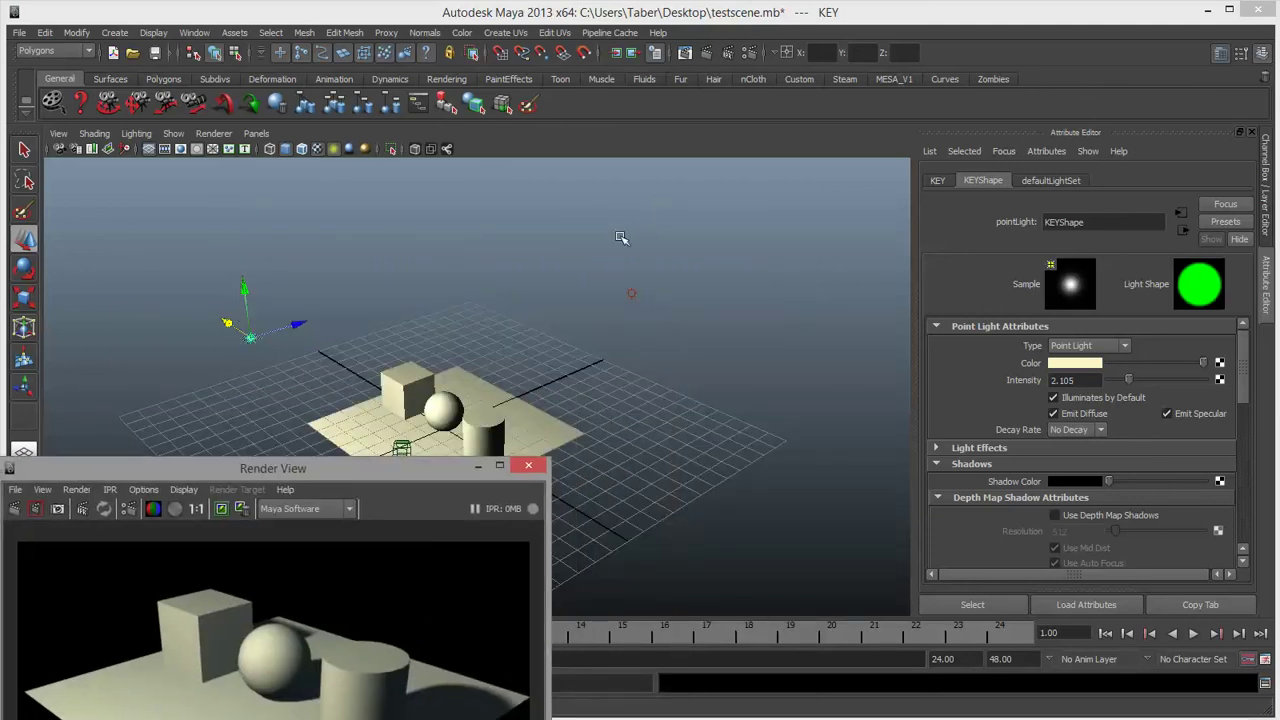
left_click_drag(645, 235, 540, 405)
left_click_drag(428, 470, 550, 251)
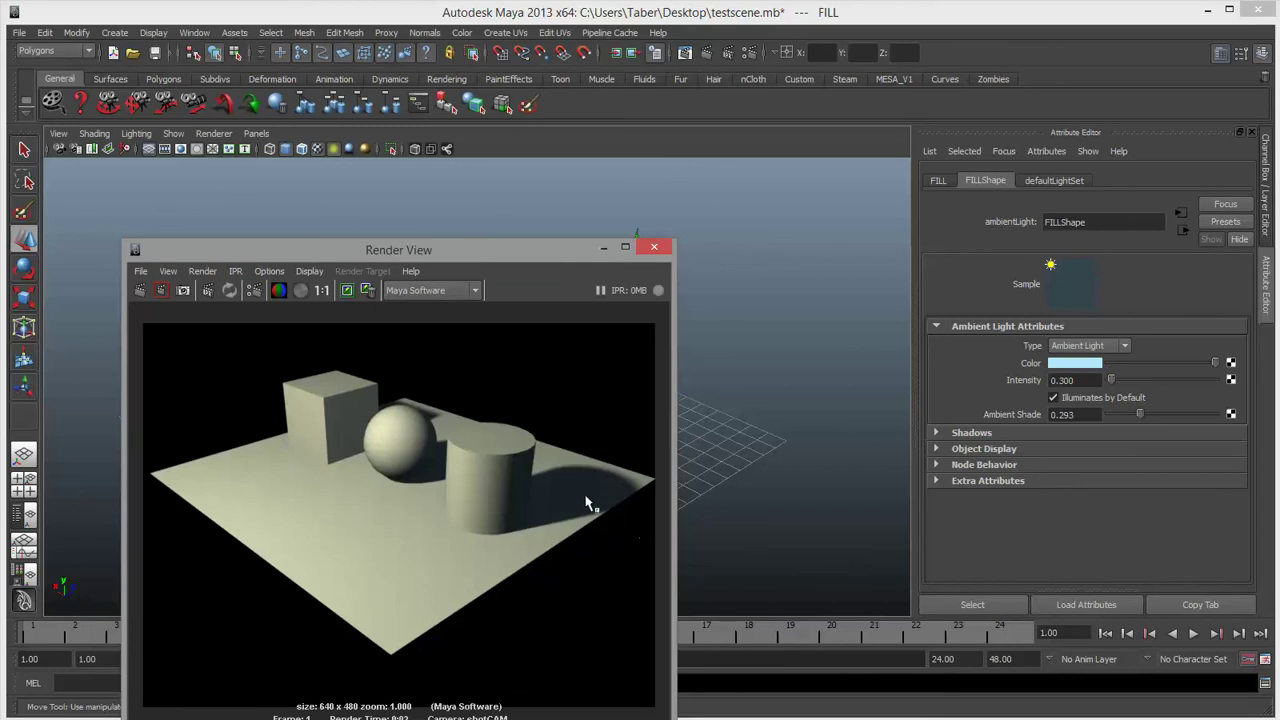
left_click_drag(391, 256, 539, 207)
left_click(362, 238)
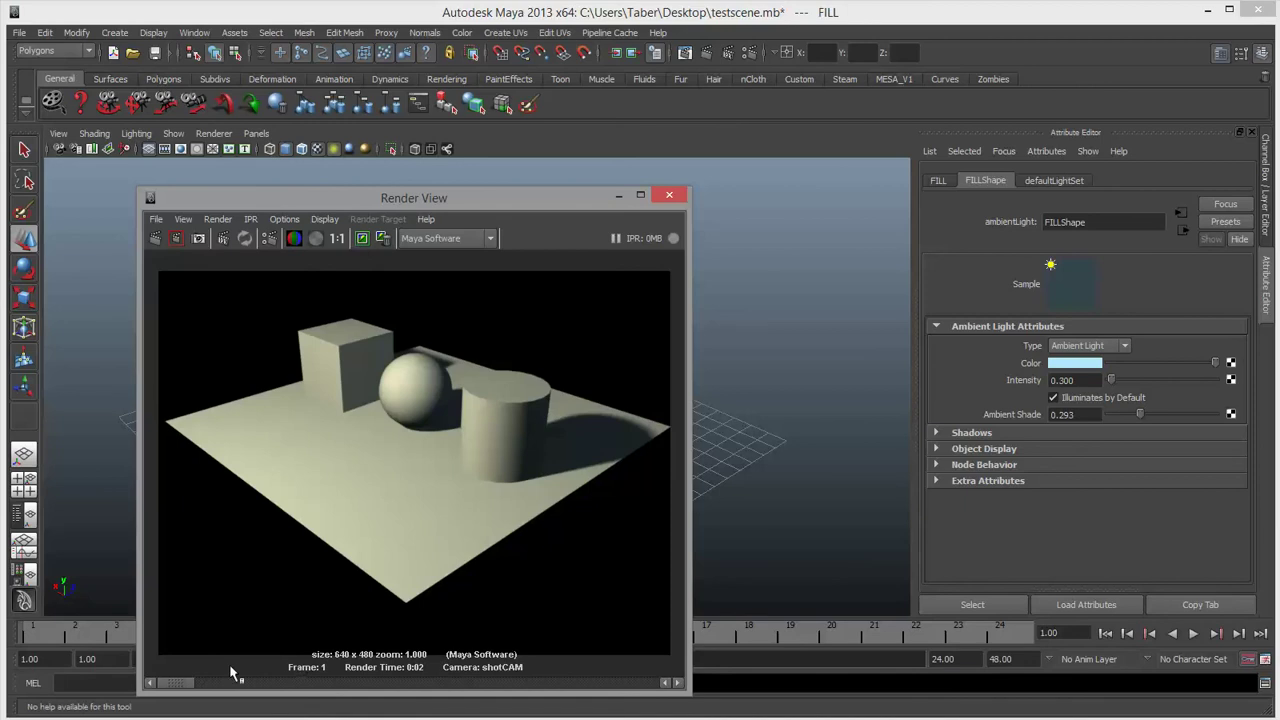
mouse_move(175, 683)
left_mouse_down()
mouse_move(283, 685)
mouse_move(185, 684)
left_mouse_up()
left_click_drag(549, 198, 397, 516)
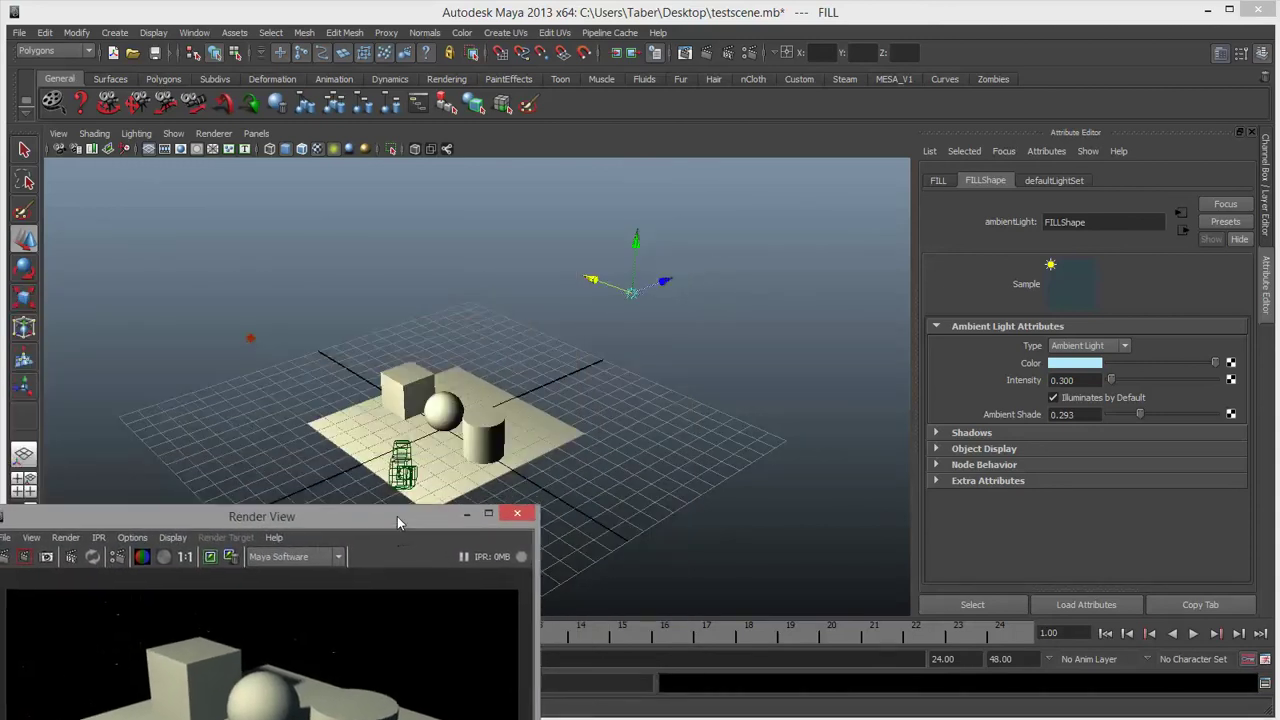
Create a directional light, raise it above the objects and rotate it to angle toward them.
left_click(709, 391)
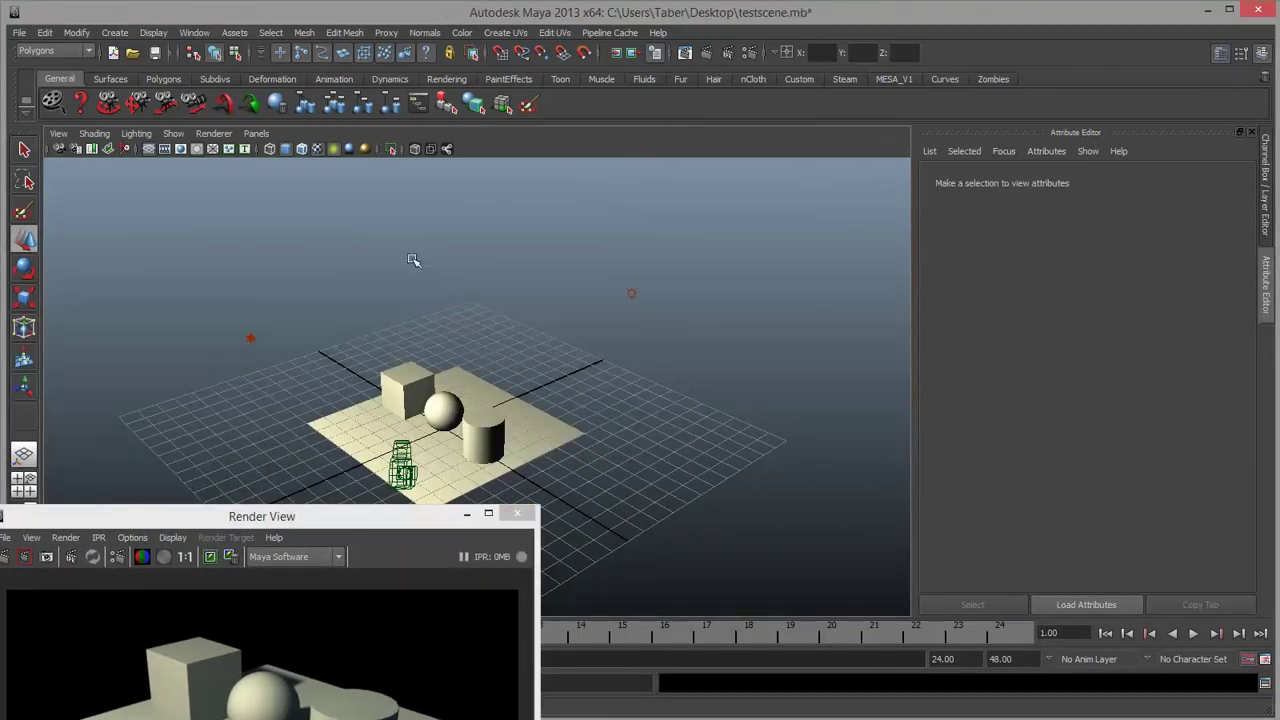
left_click(115, 32)
mouse_move(160, 118)
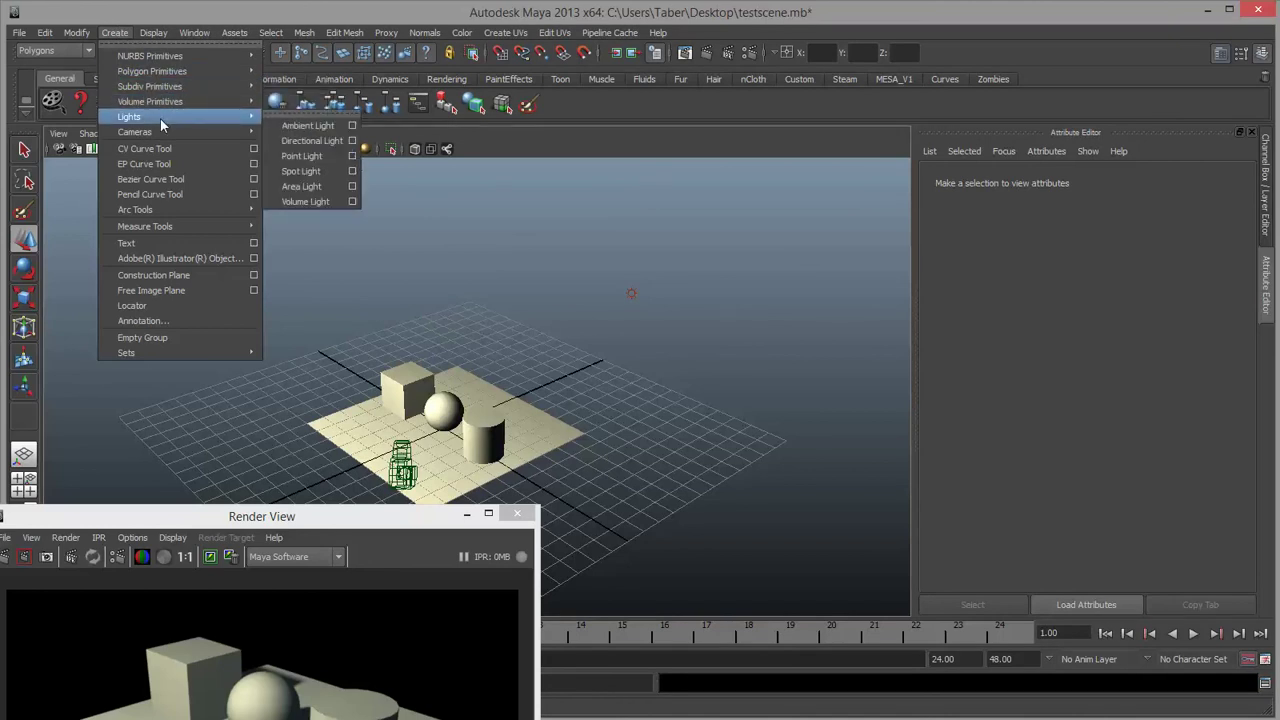
left_click(321, 143)
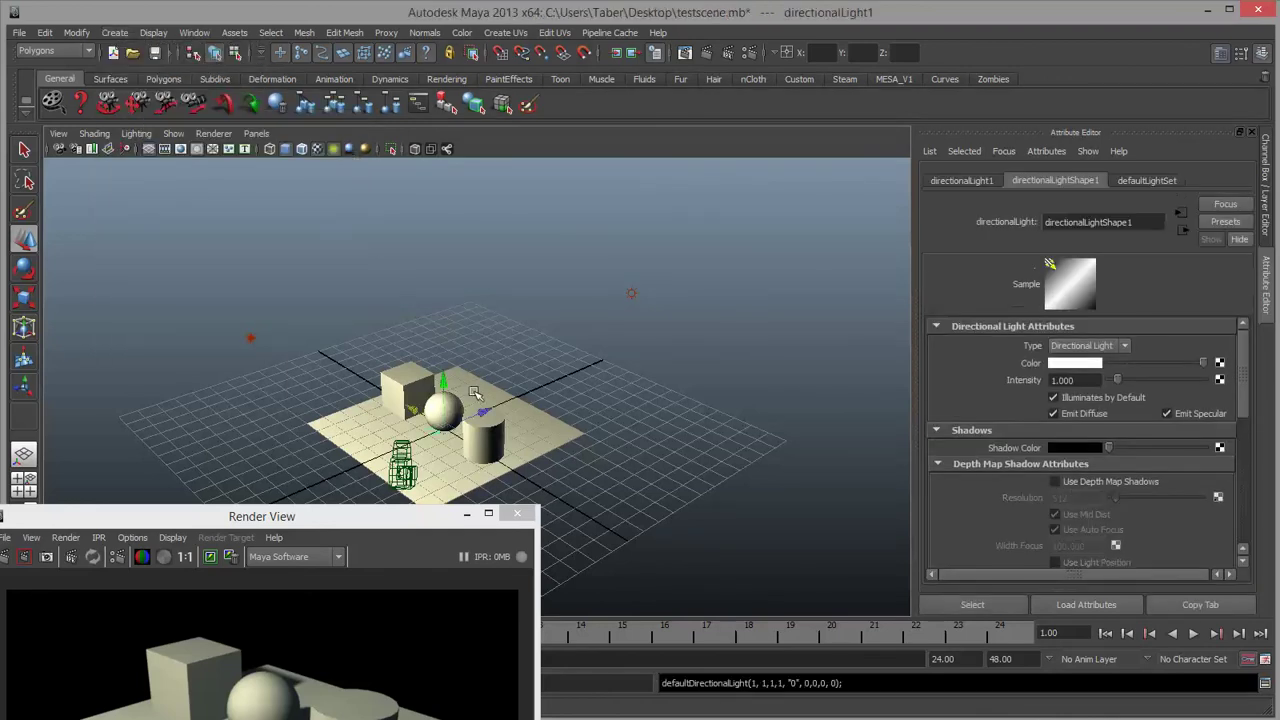
key("e")
mouse_move(441, 334)
left_mouse_down()
mouse_move(487, 358)
mouse_move(530, 345)
mouse_move(505, 338)
mouse_move(485, 355)
mouse_move(515, 322)
mouse_move(477, 318)
mouse_move(460, 332)
mouse_move(445, 318)
left_mouse_up()
key("e")
left_click_drag(468, 406, 460, 535)
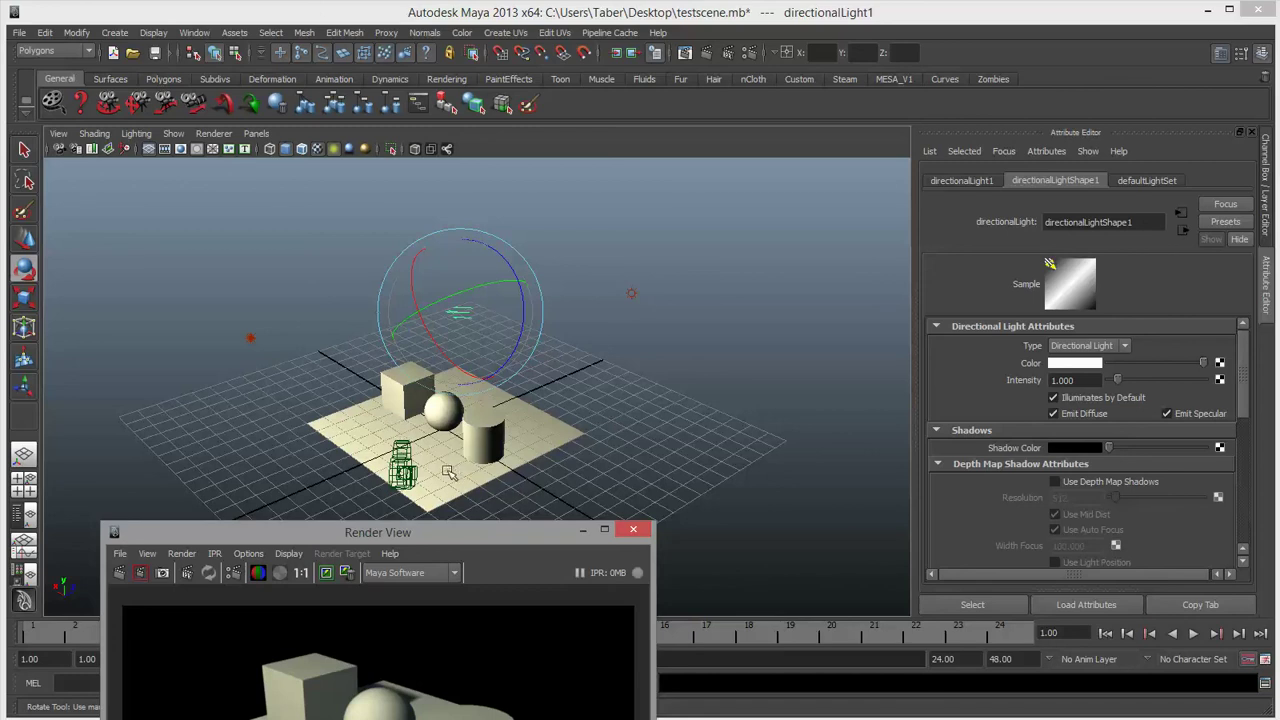
Set the directional light's color to a very pale green and render the scene.
left_click_drag(511, 537, 559, 312)
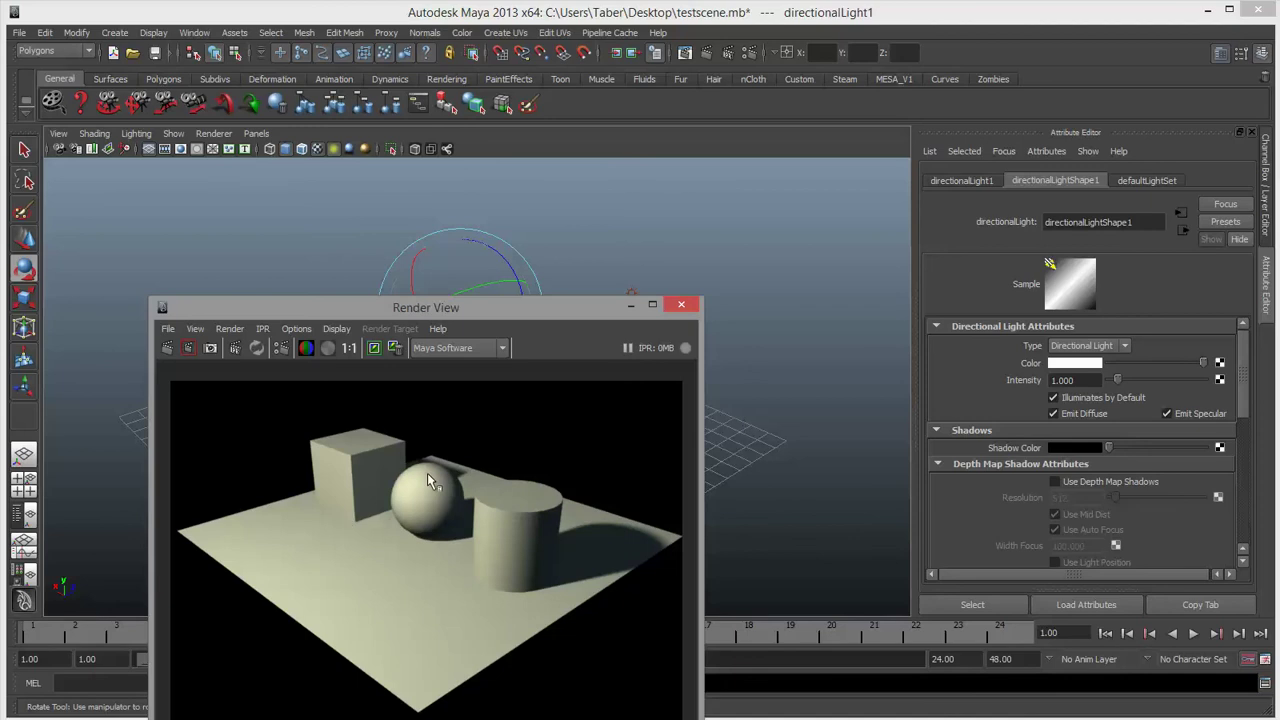
left_click_drag(536, 313, 425, 240)
left_click_drag(458, 284, 506, 415)
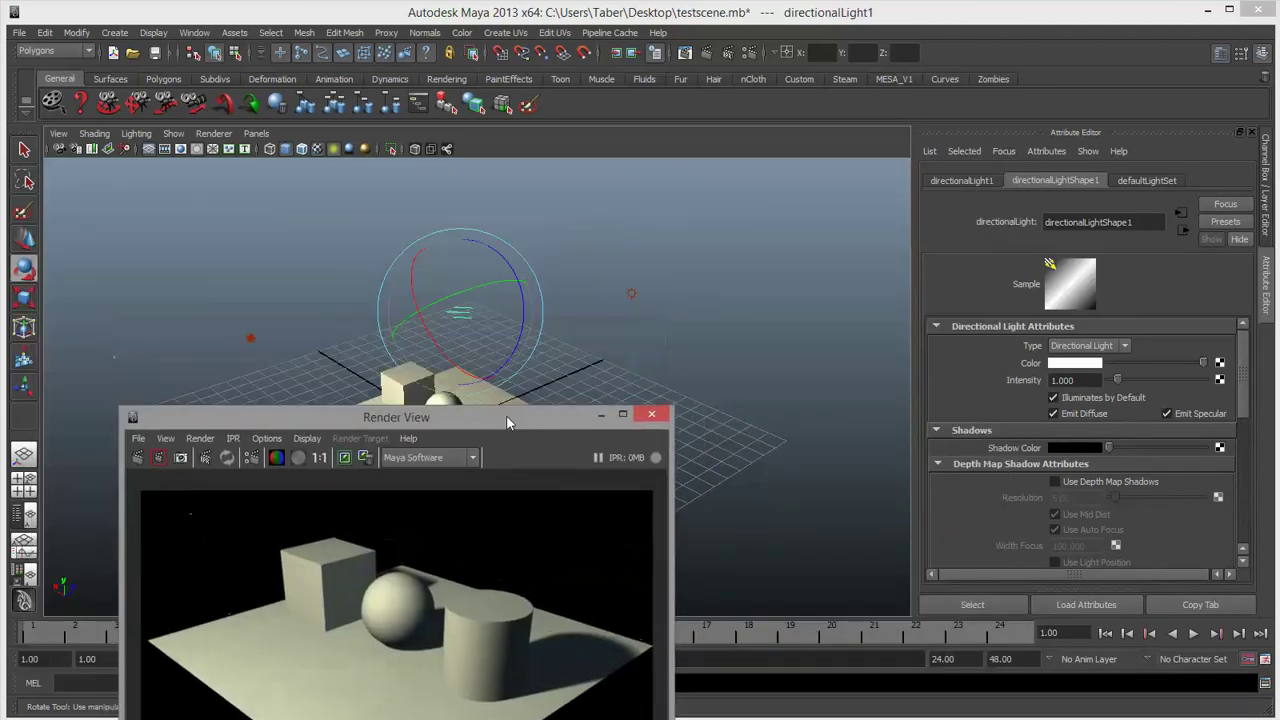
left_click(1093, 366)
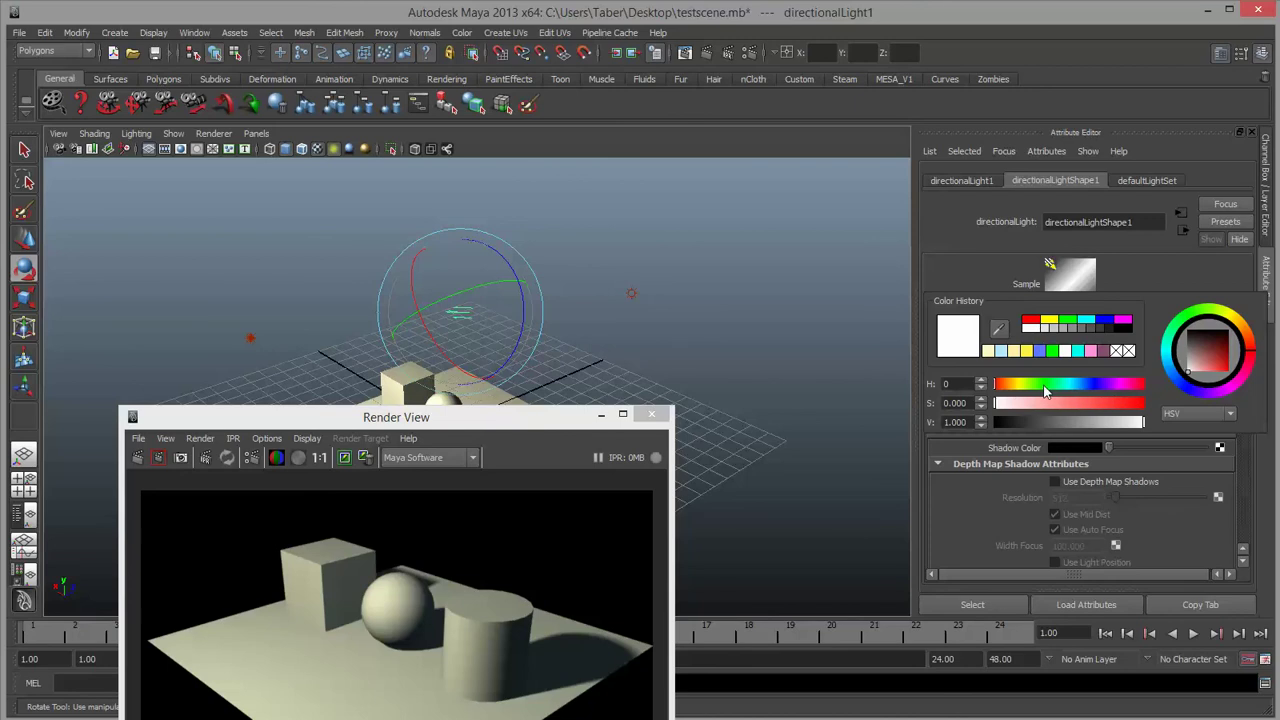
left_click_drag(1046, 392, 1015, 408)
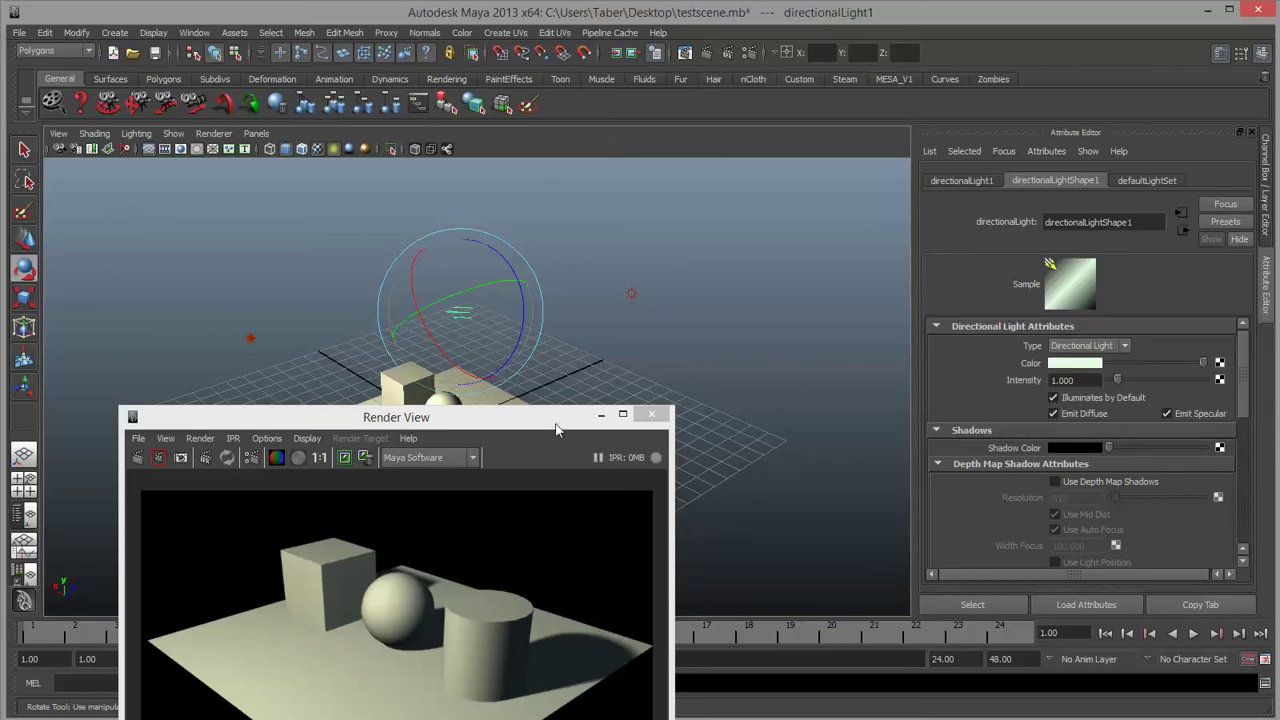
left_click_drag(560, 420, 660, 183)
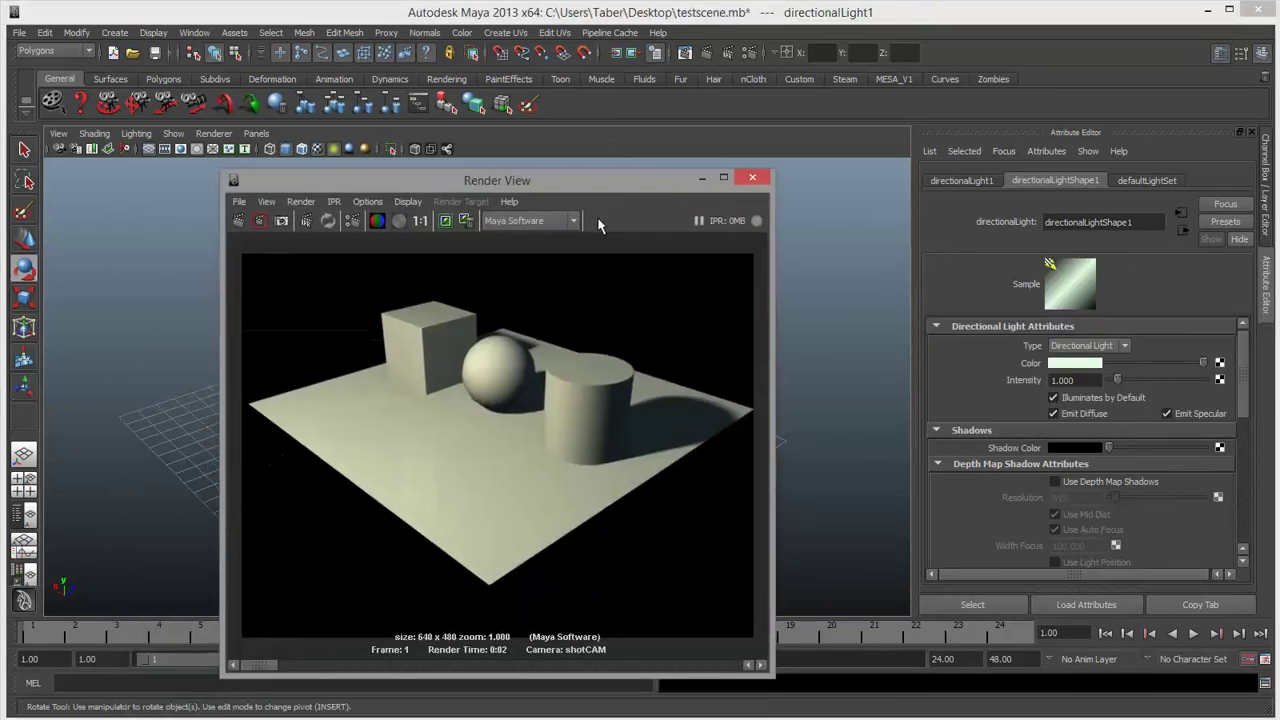
left_click(236, 221)
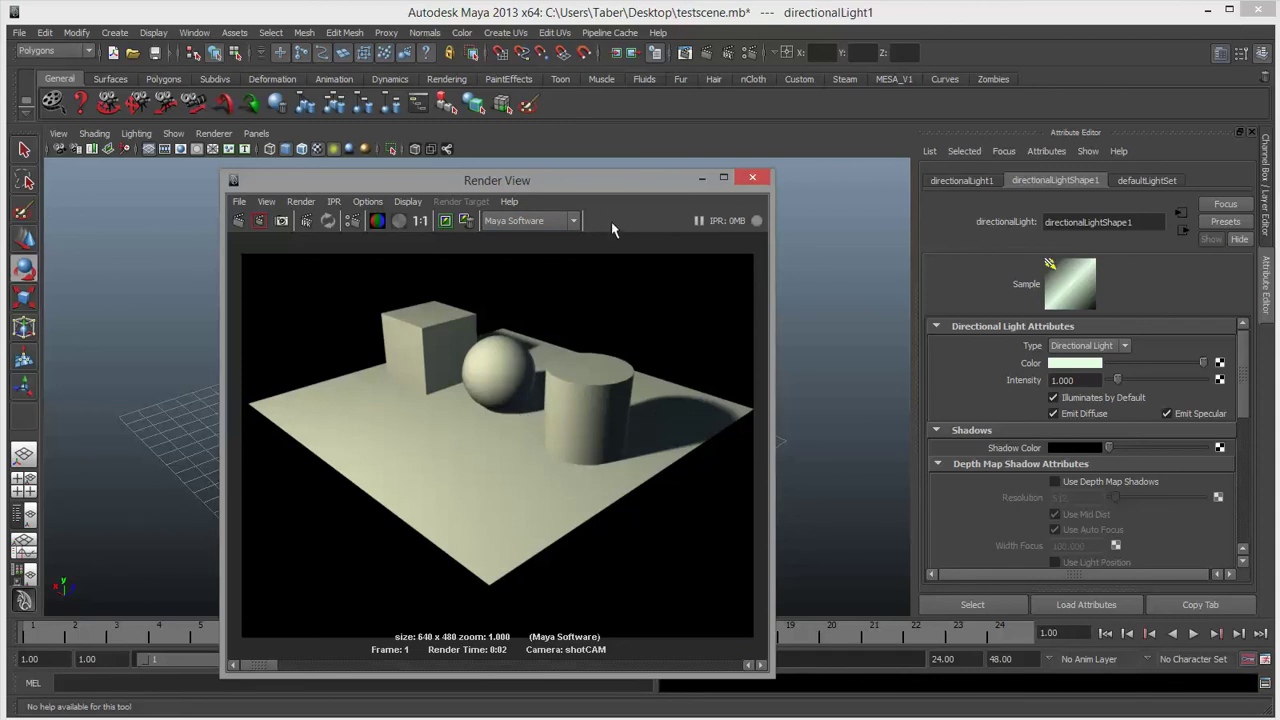
Rotate the directional light to about 16.5, 19.7, -43.8 degrees and render the scene.
left_click_drag(606, 184, 958, 222)
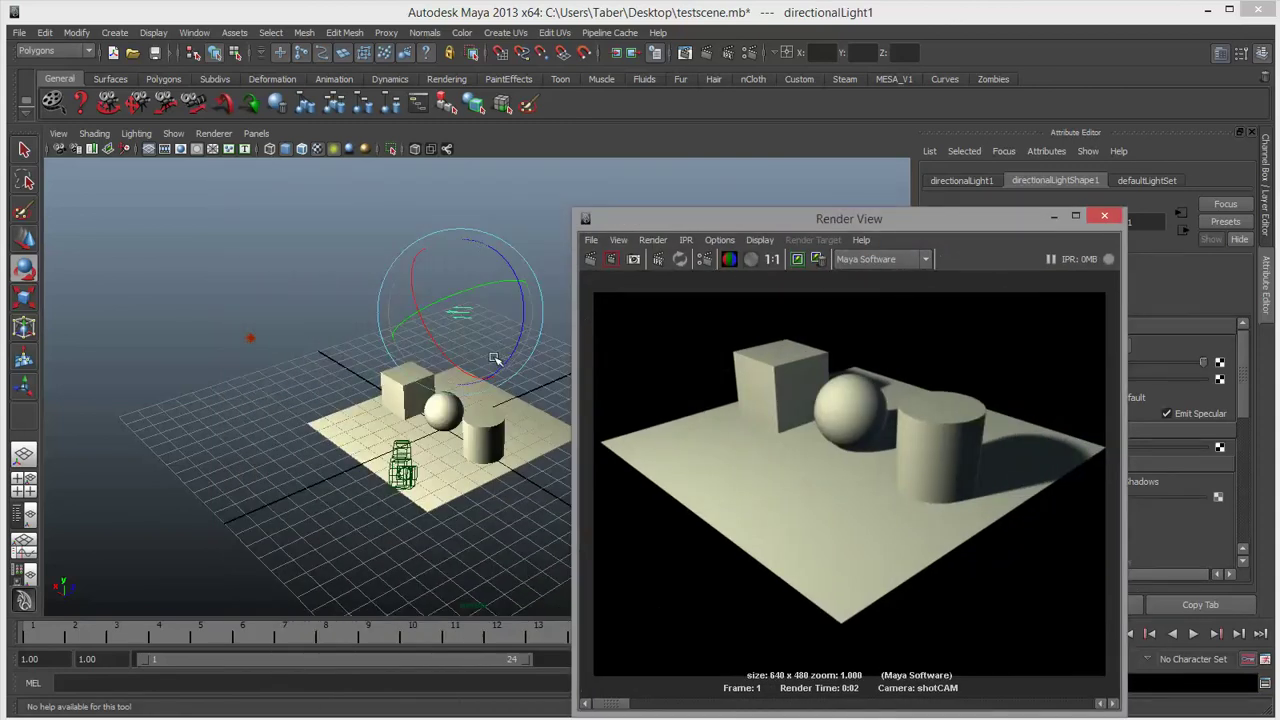
left_click_drag(490, 352, 476, 334)
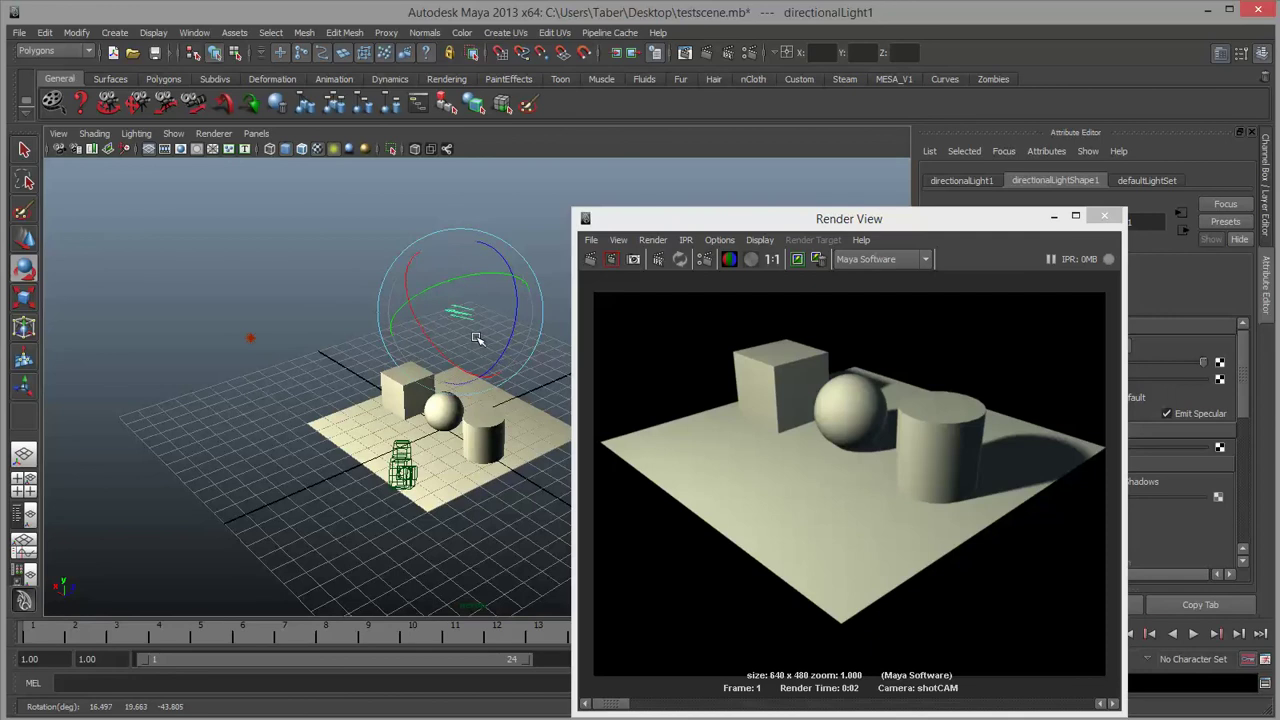
left_click(587, 259)
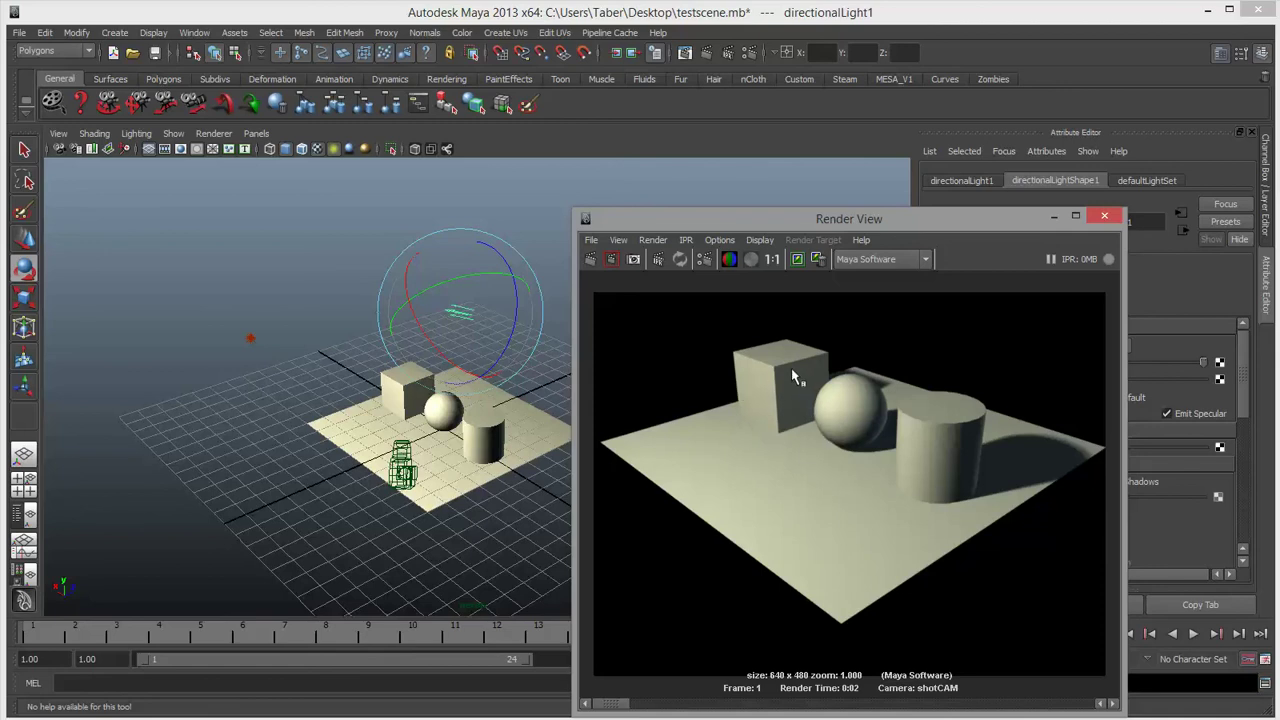
Bevel the cube's edges with an offset of 0.02 and render the scene.
key("e")
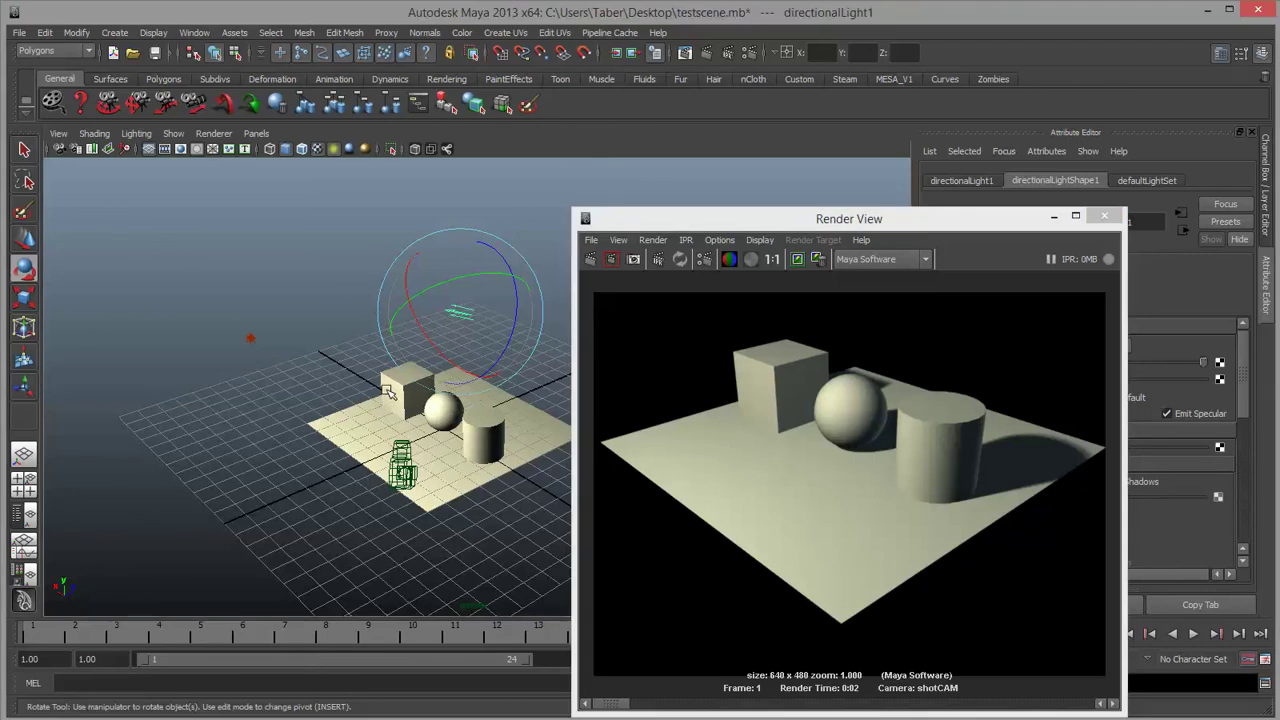
left_click(389, 388)
right_click(393, 381)
left_click(393, 343)
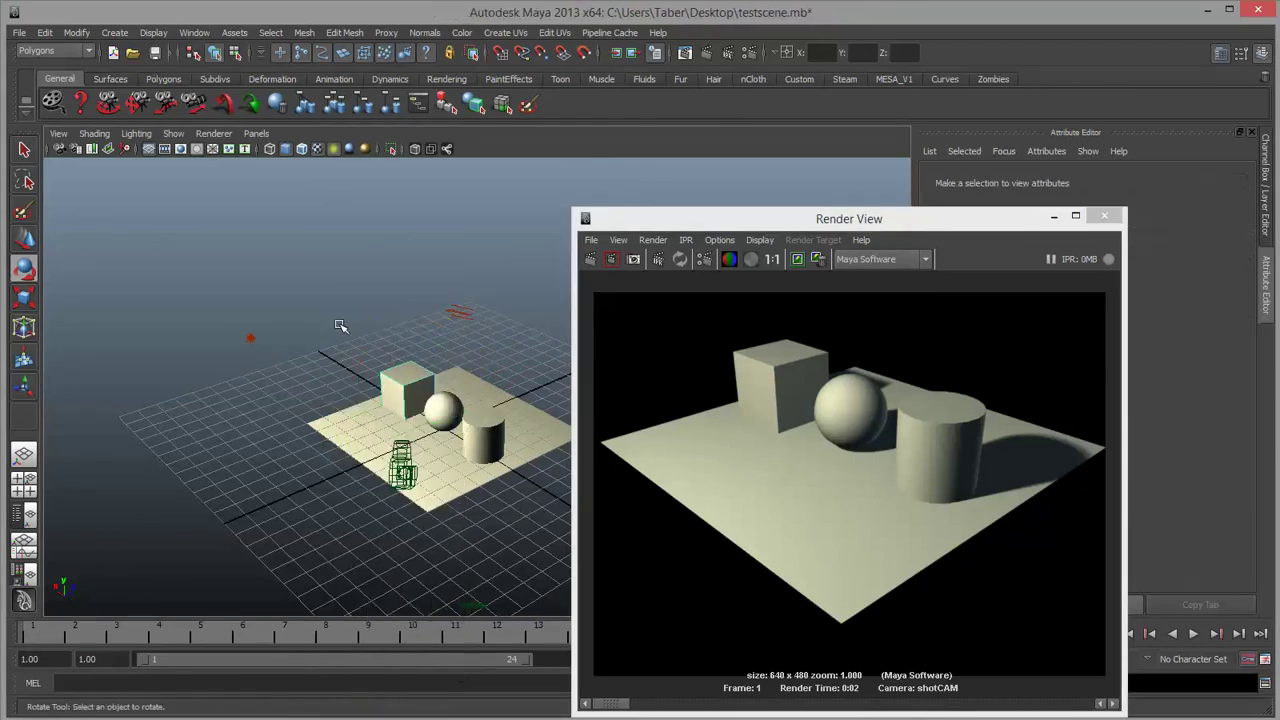
right_click_drag(424, 381, 475, 380, "shift")
left_click_drag(993, 222, 689, 479)
left_click_drag(1141, 304, 1081, 316)
left_click(1085, 304)
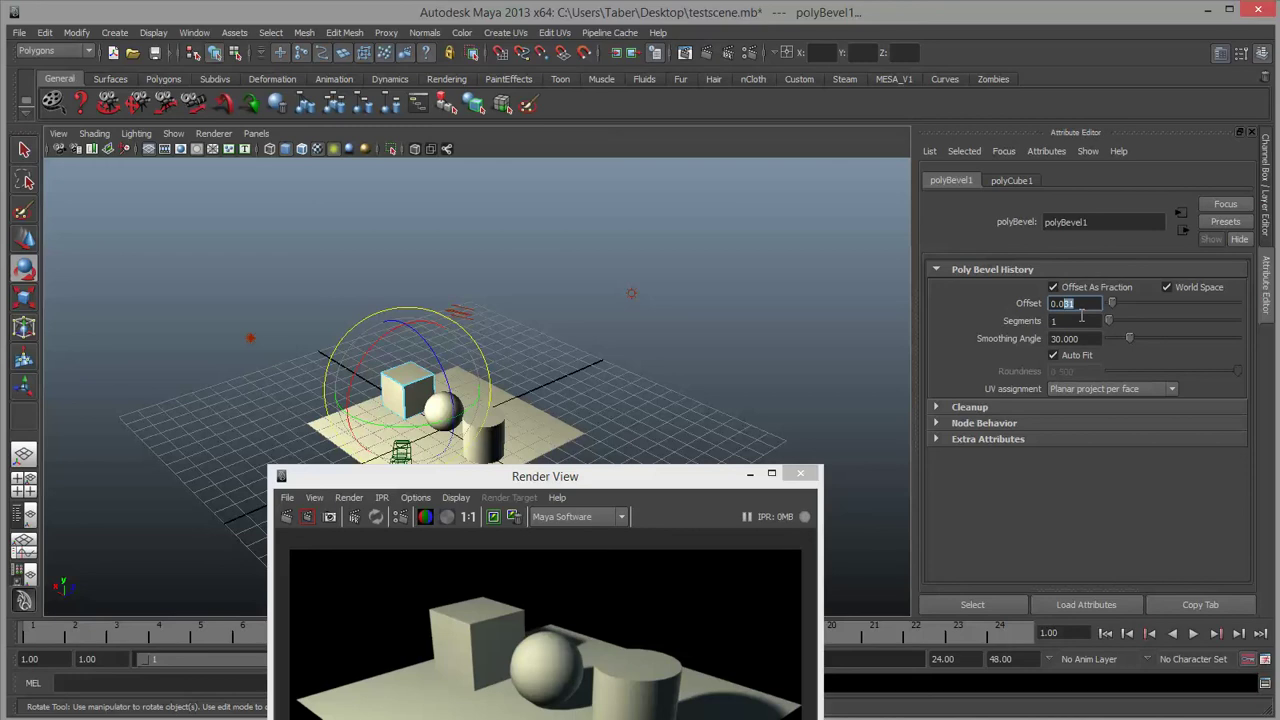
type("20")
left_click_drag(670, 478, 805, 186)
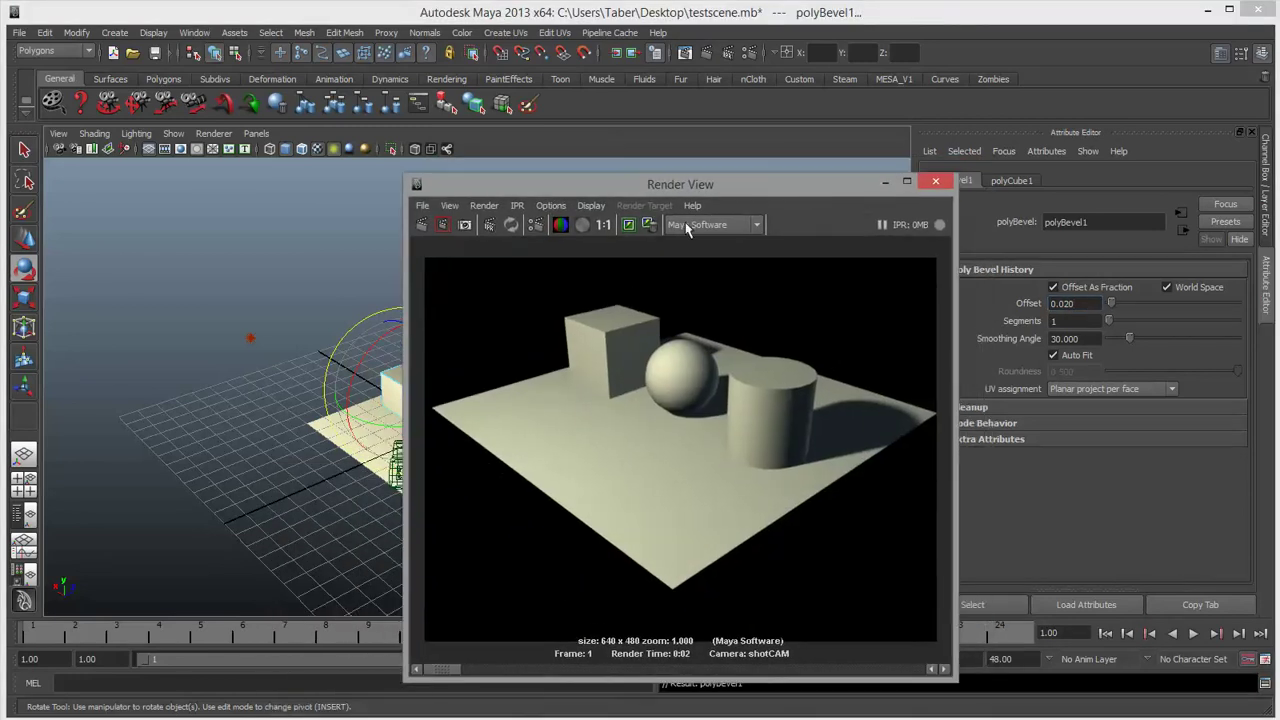
left_click(421, 225)
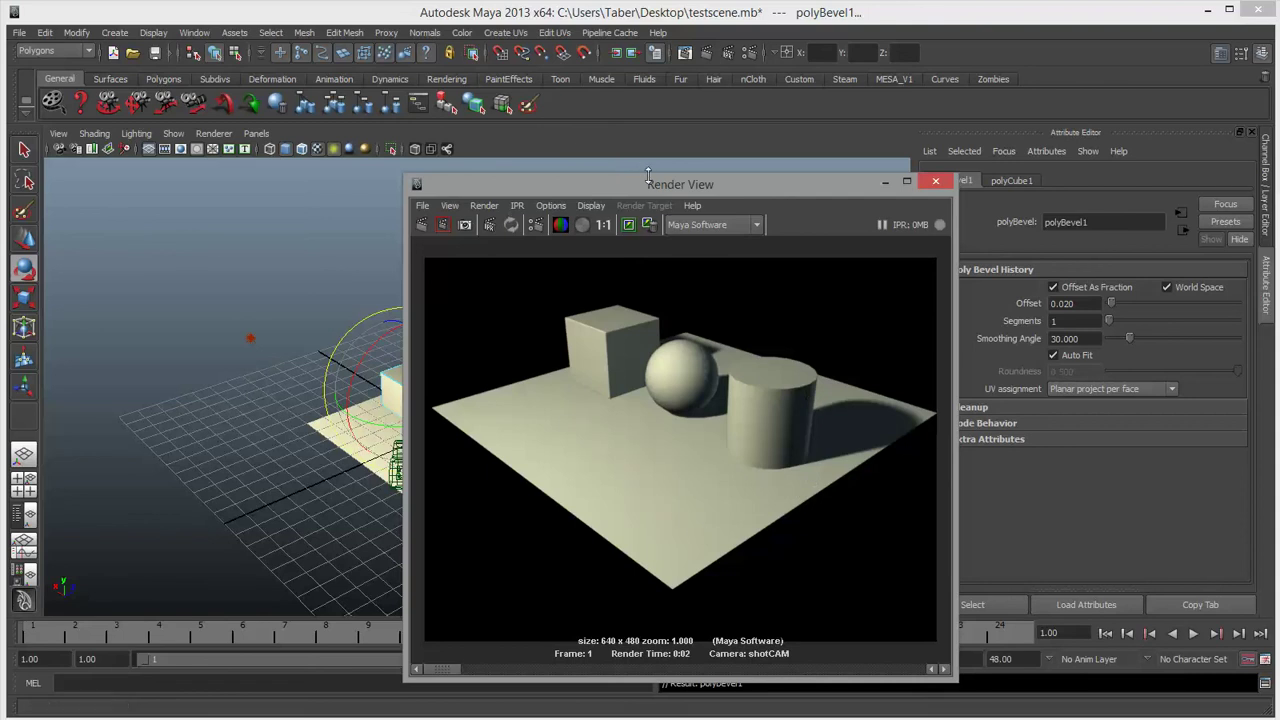
Clear the selection and return the beveled cube to object mode.
left_click_drag(648, 184, 607, 435)
left_click(500, 283)
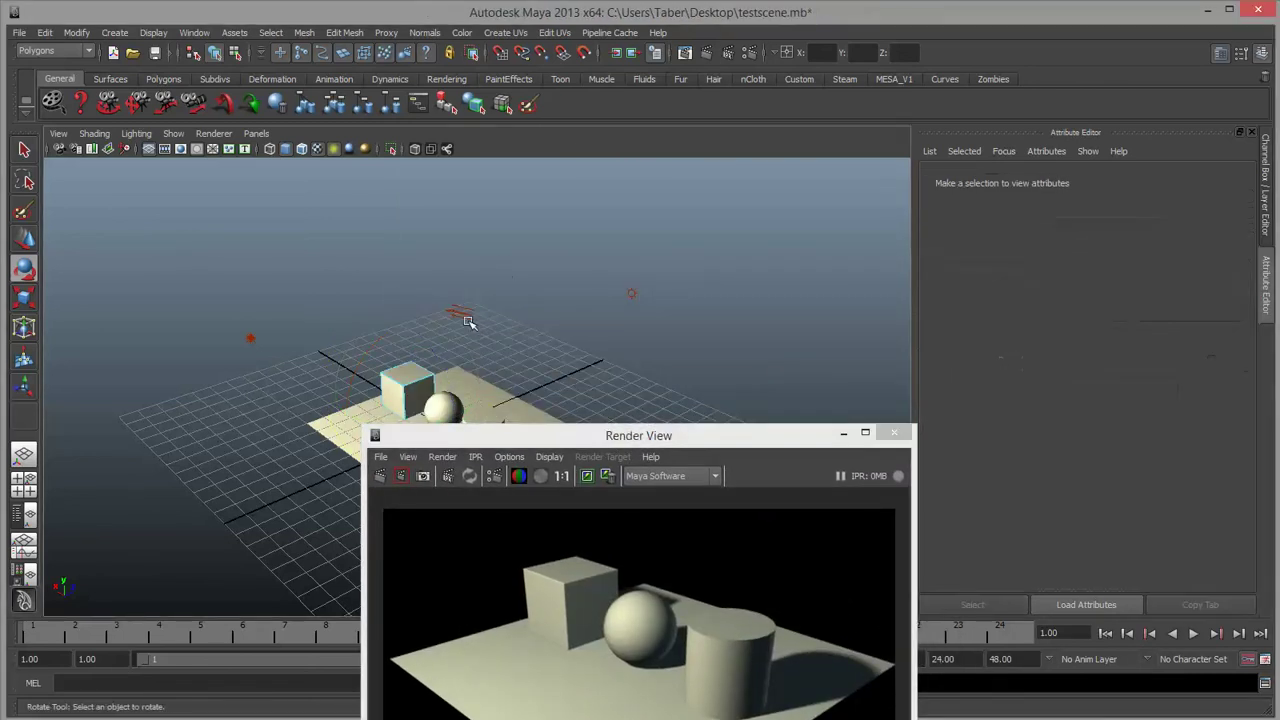
right_click(424, 370)
Set the directional light's intensity to 3 and render the scene.
left_click(460, 312)
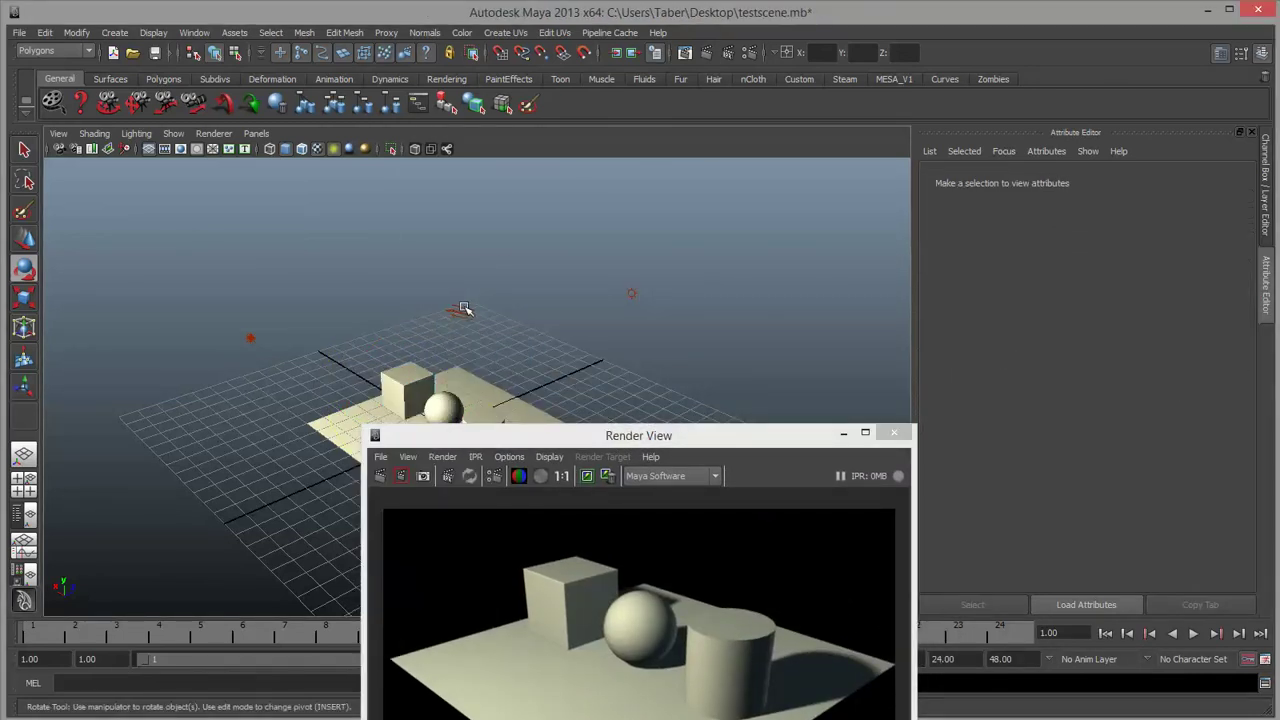
left_click_drag(672, 437, 418, 180)
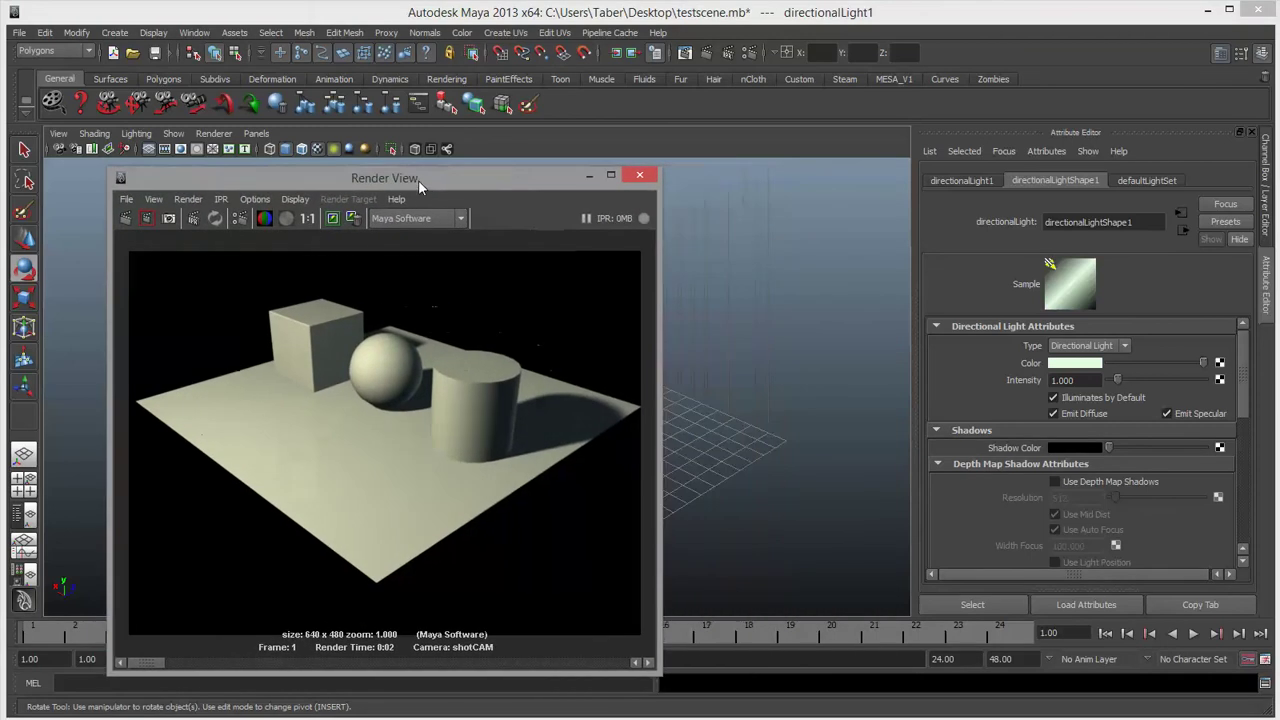
left_click(1098, 380)
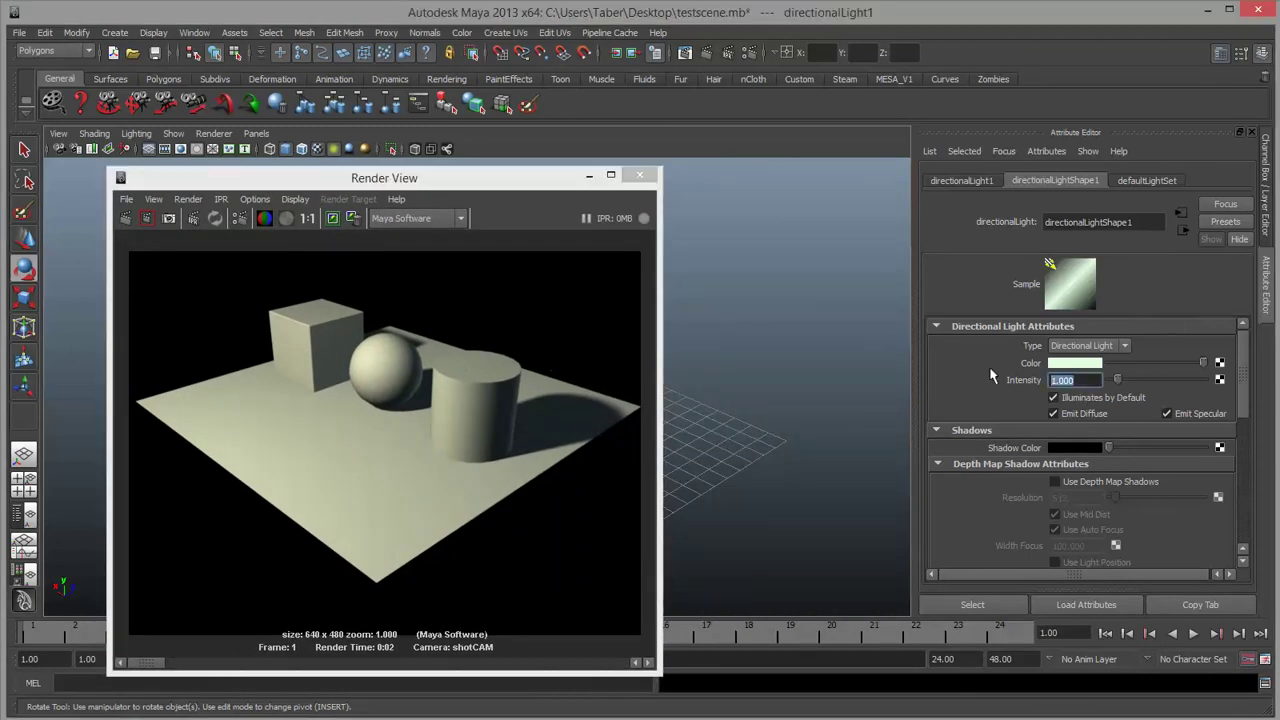
type("3")
key("Return")
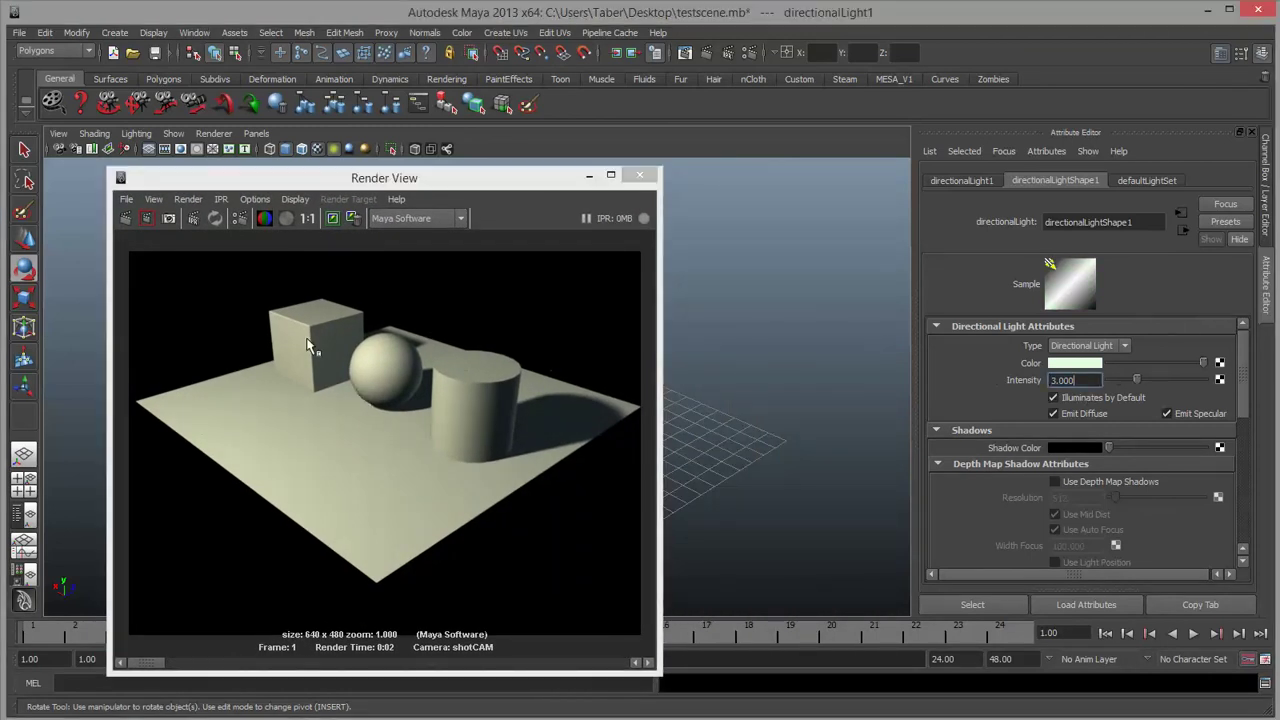
left_click(125, 222)
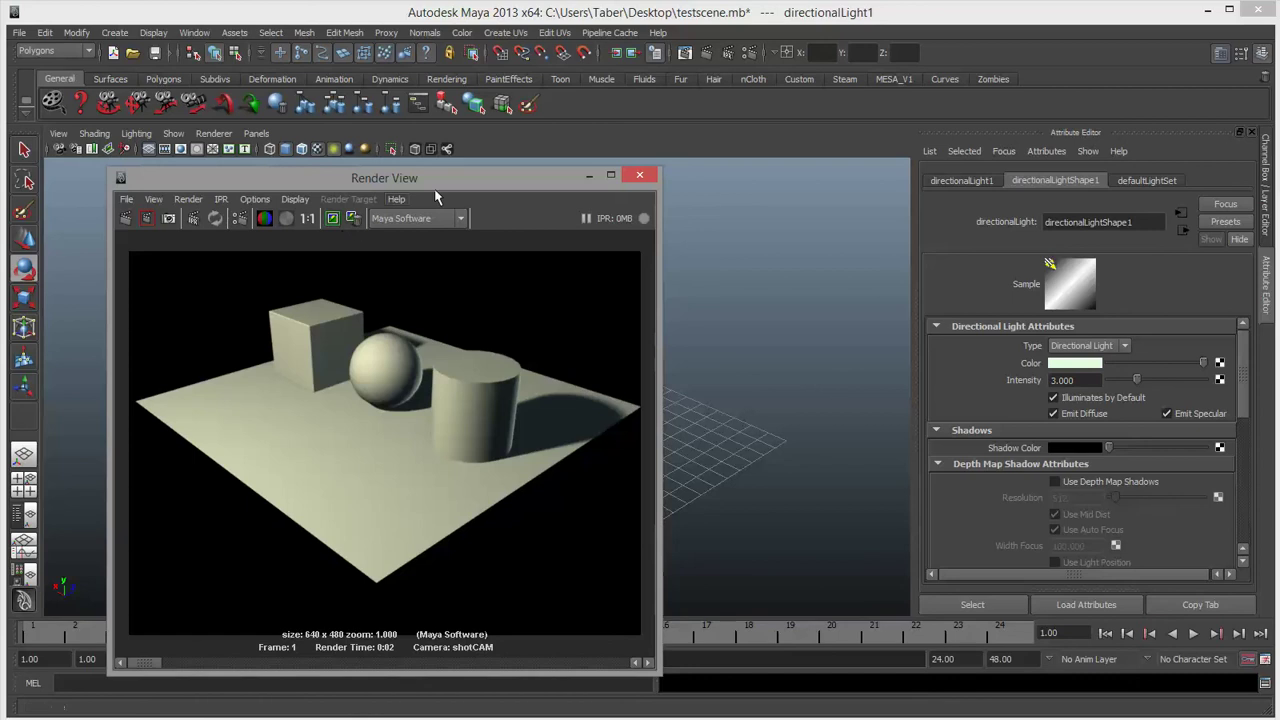
Compare the latest render with the previously kept renders and move the render window clear of the lit scene.
left_click_drag(456, 177, 507, 107)
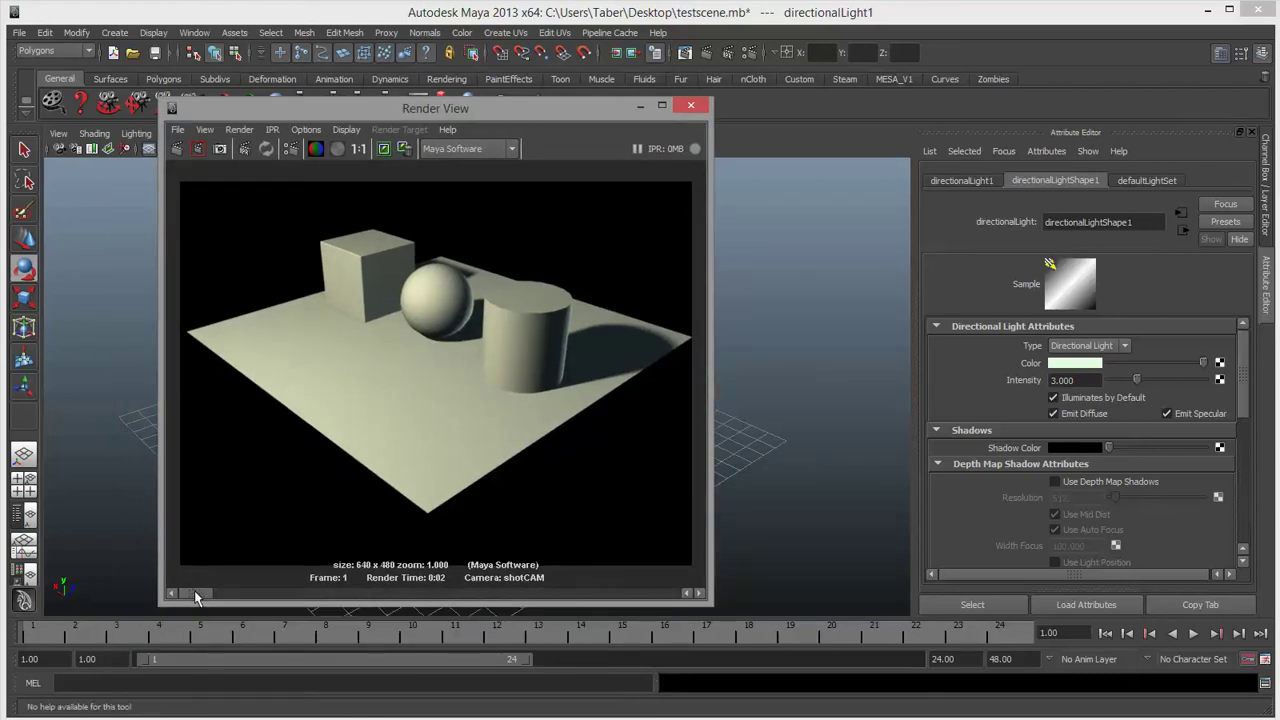
left_click_drag(196, 597, 229, 606)
left_click_drag(214, 609, 194, 603)
left_click_drag(525, 106, 1006, 97)
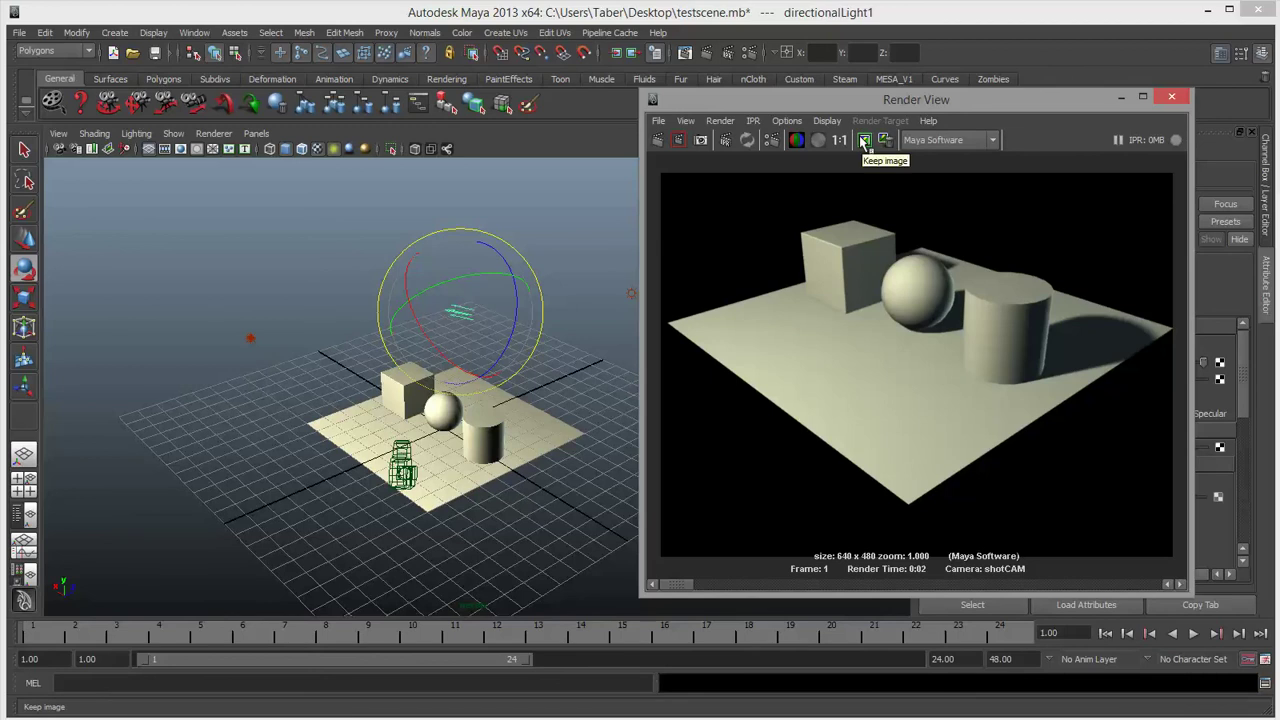
Check the file formats offered for saving the rendered image, keep JPEG selected, and leave without saving.
left_click(658, 121)
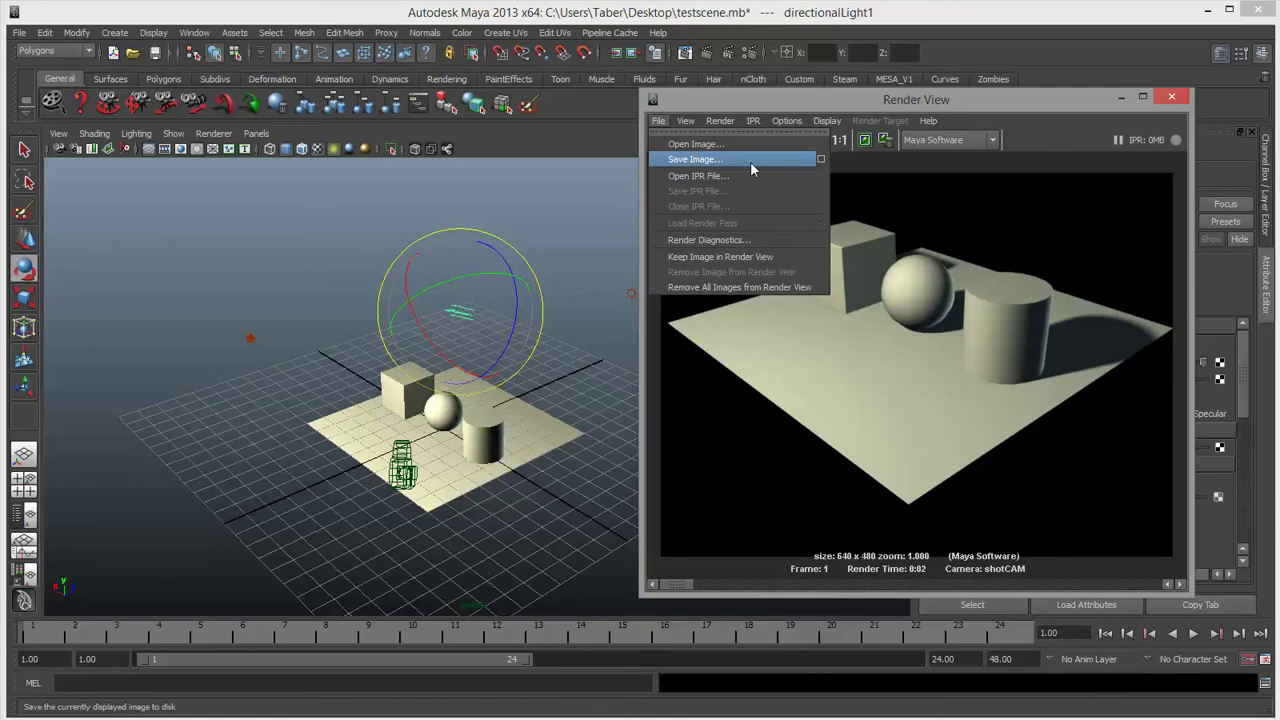
left_click(742, 99)
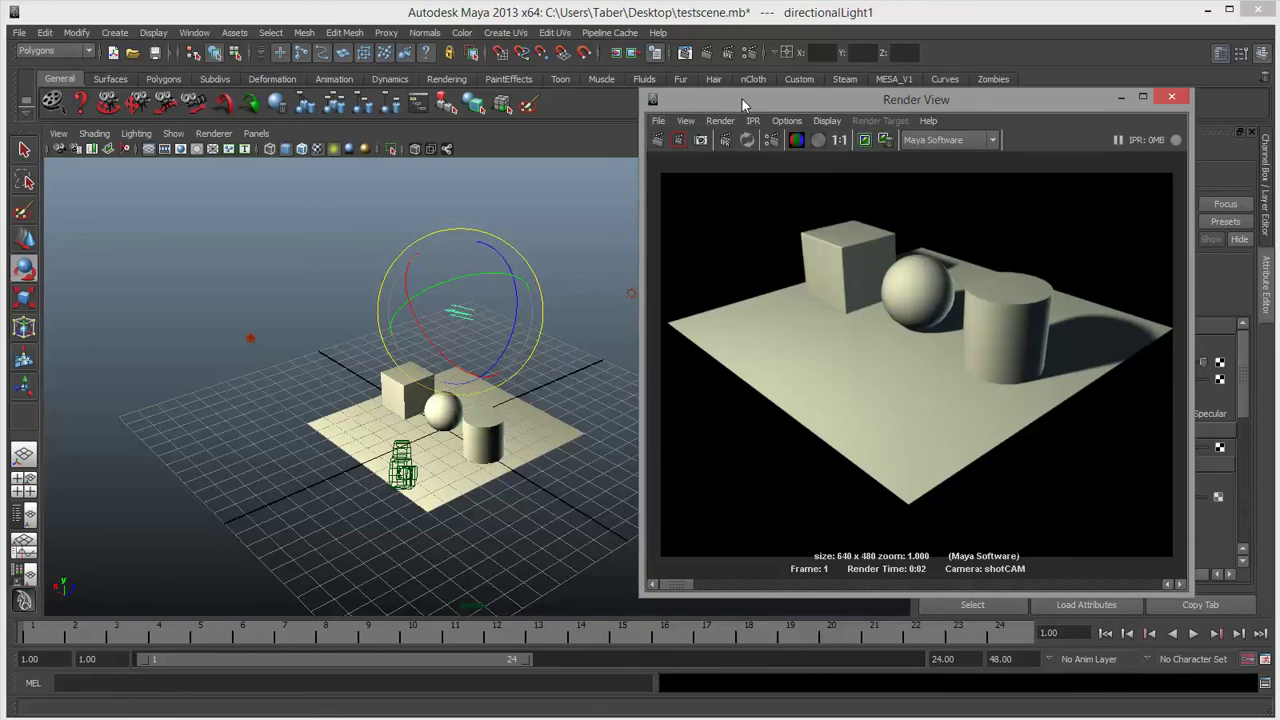
left_click(658, 121)
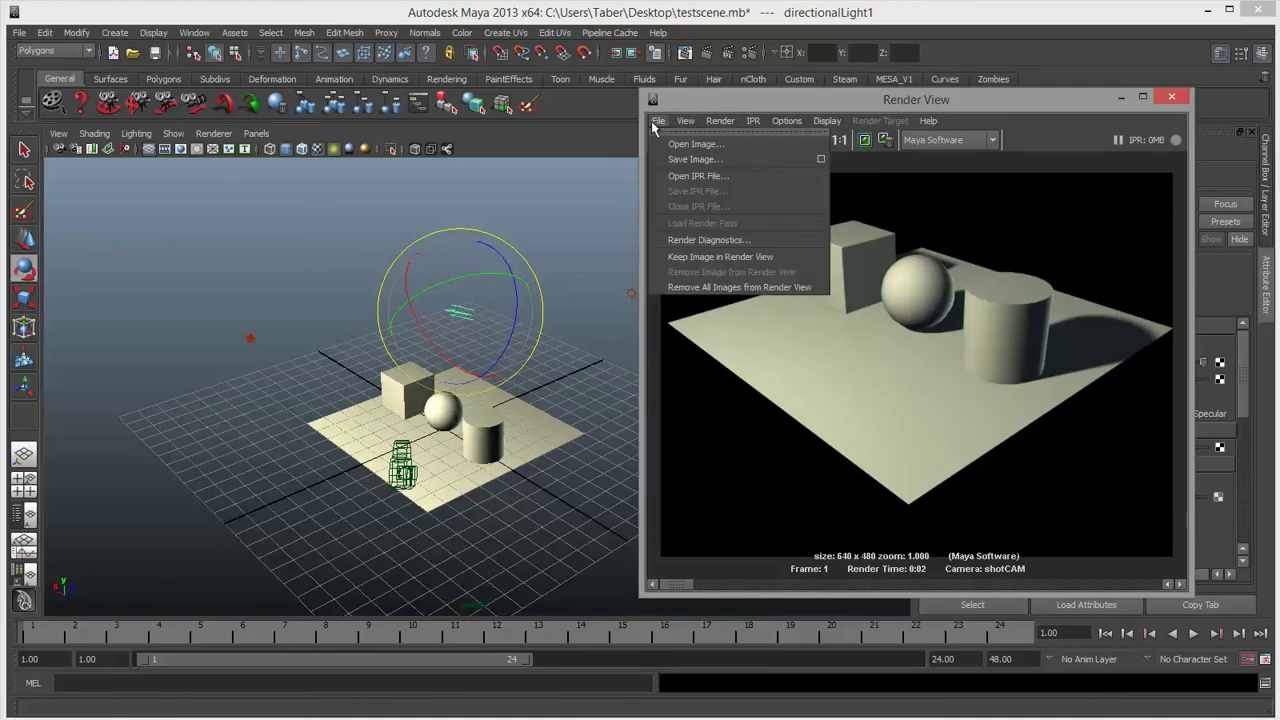
left_click(695, 162)
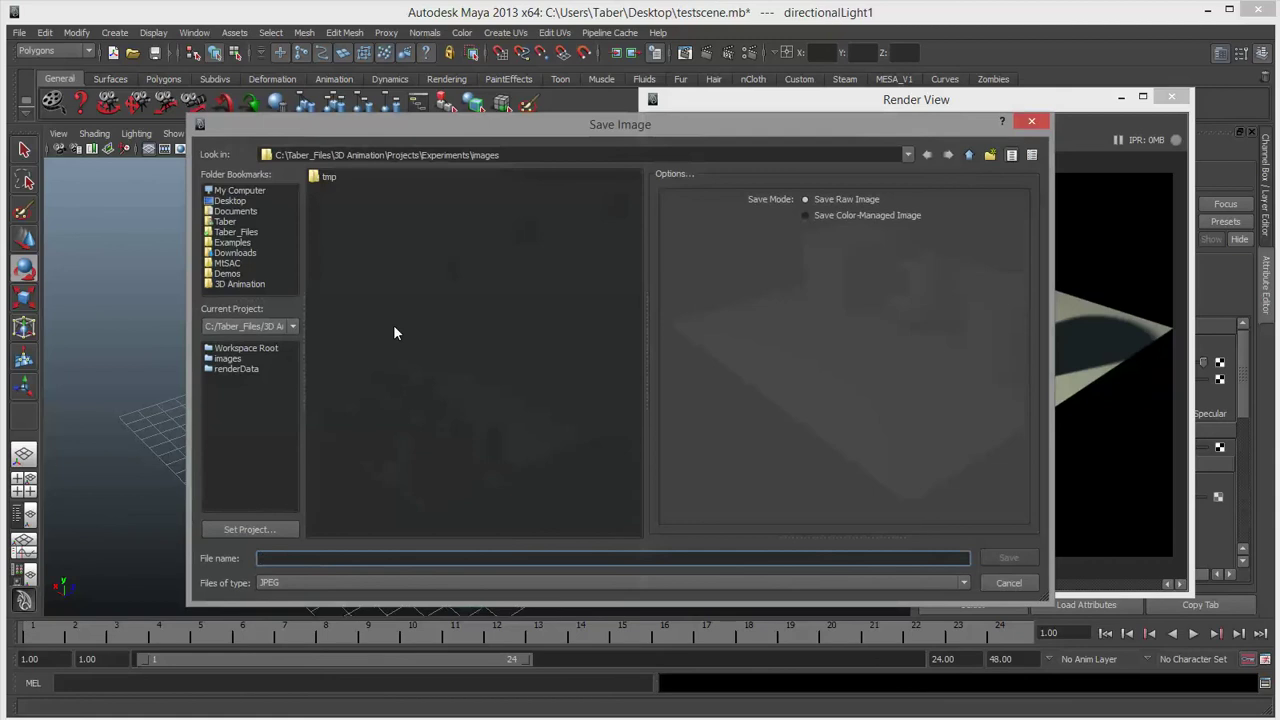
left_click(305, 588)
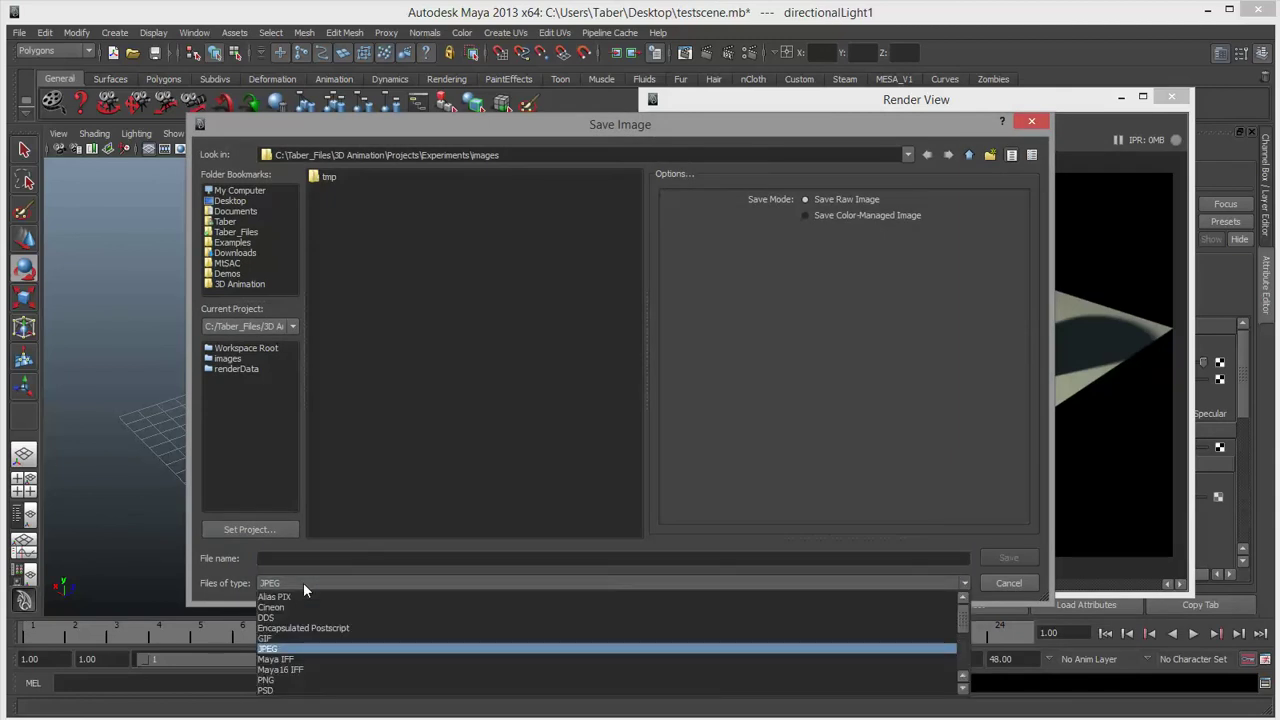
left_click(288, 650)
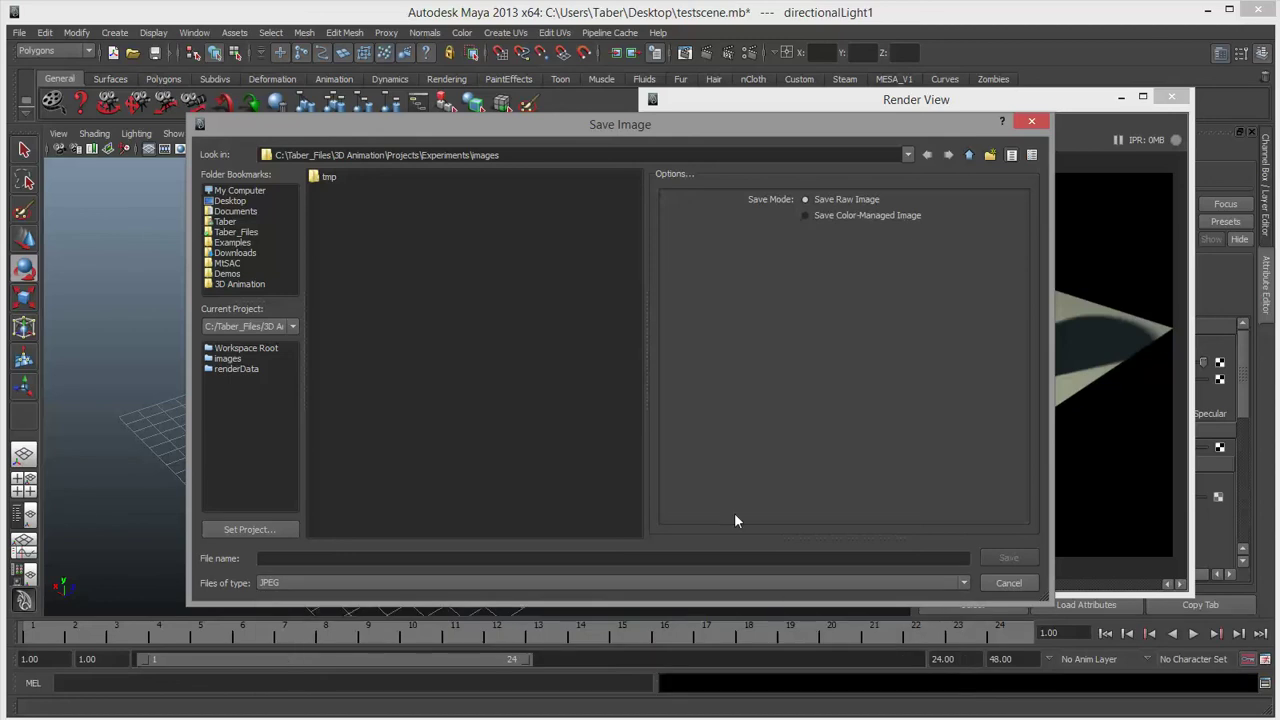
left_click(1031, 121)
left_click_drag(1027, 100, 892, 102)
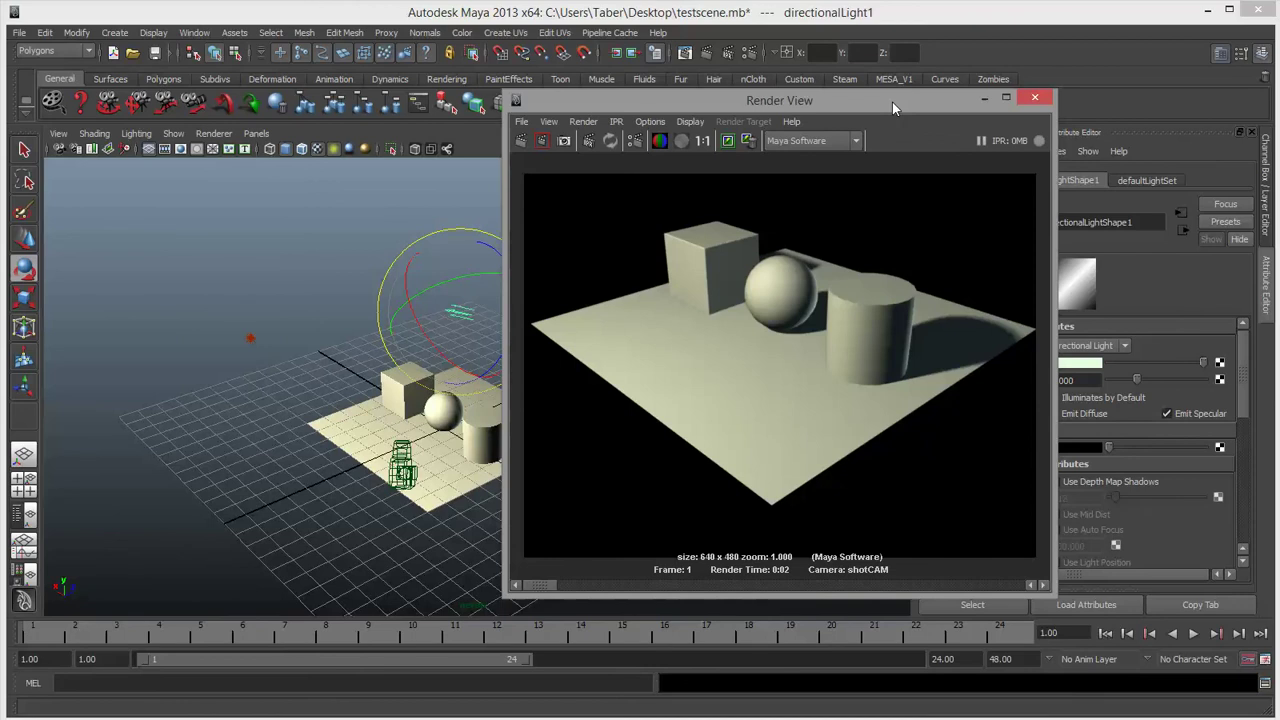